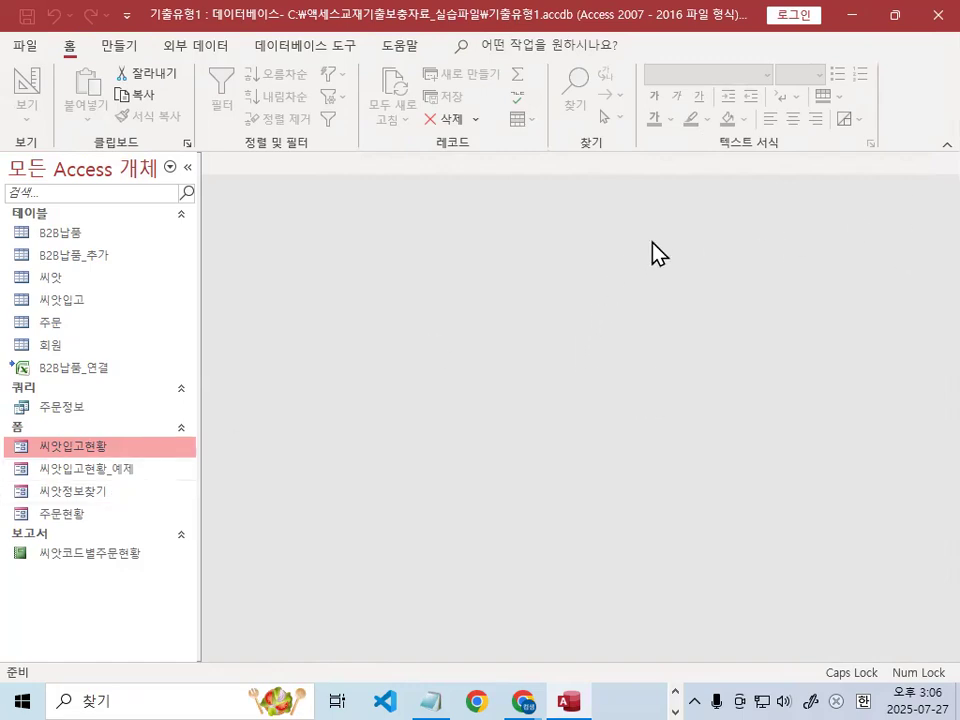
Step: Open the 씨앗입고현황 form in Design view, close the property sheet and display the form in Form view
right_click(107, 450)
click(202, 199)
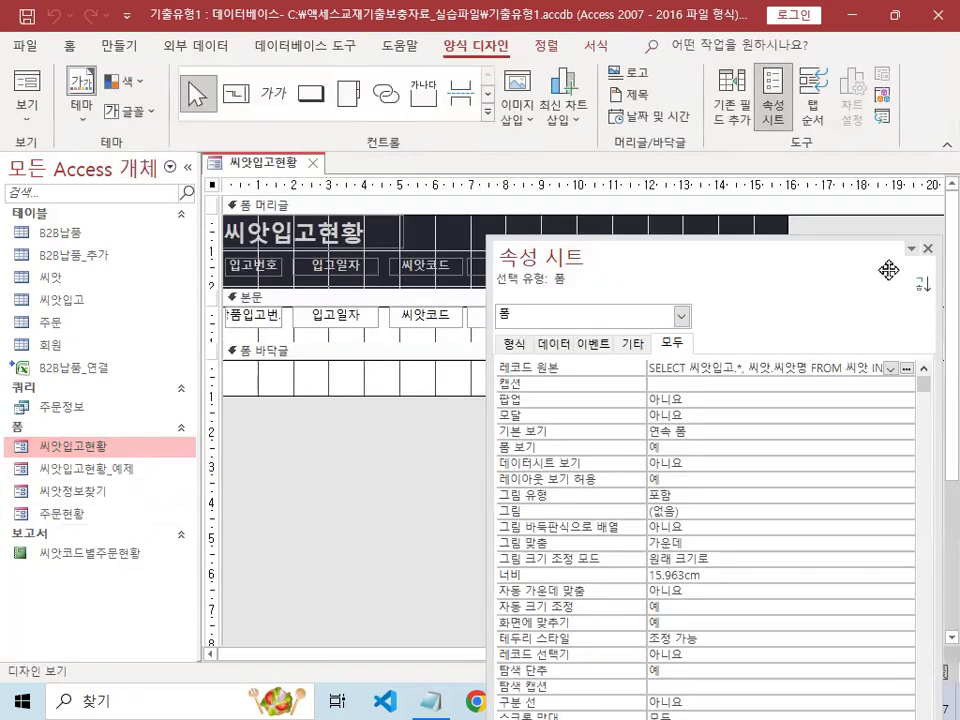
click(929, 249)
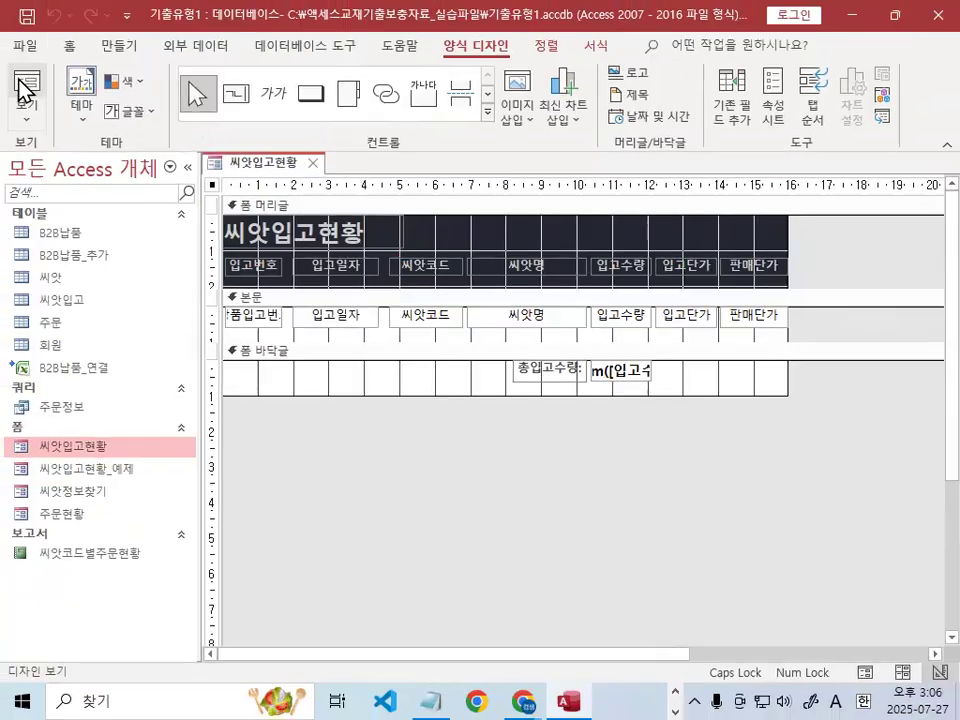
click(28, 90)
Step: Return to the first record's 입고번호 field and examine the form's records and 총입고수량 total
mouse_move(442, 275)
mouse_down()
mouse_move(442, 436)
mouse_move(465, 378)
mouse_up()
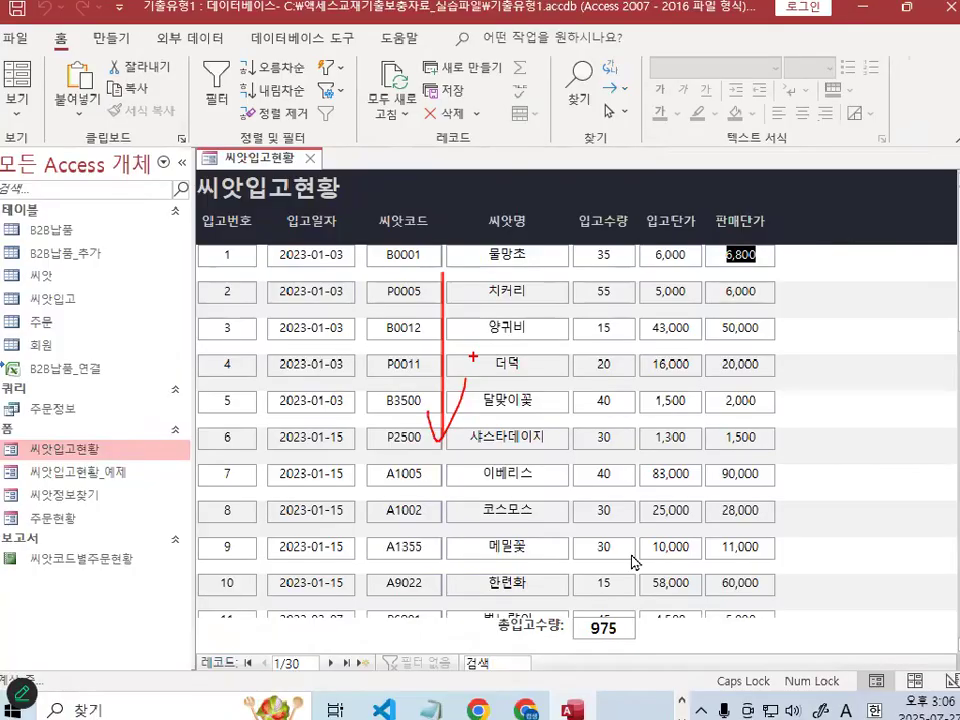
key(Escape)
key(shift+Tab)
key(shift+Tab)
key(shift+Tab)
key(shift+Tab)
key(shift+Tab)
key(shift+Tab)
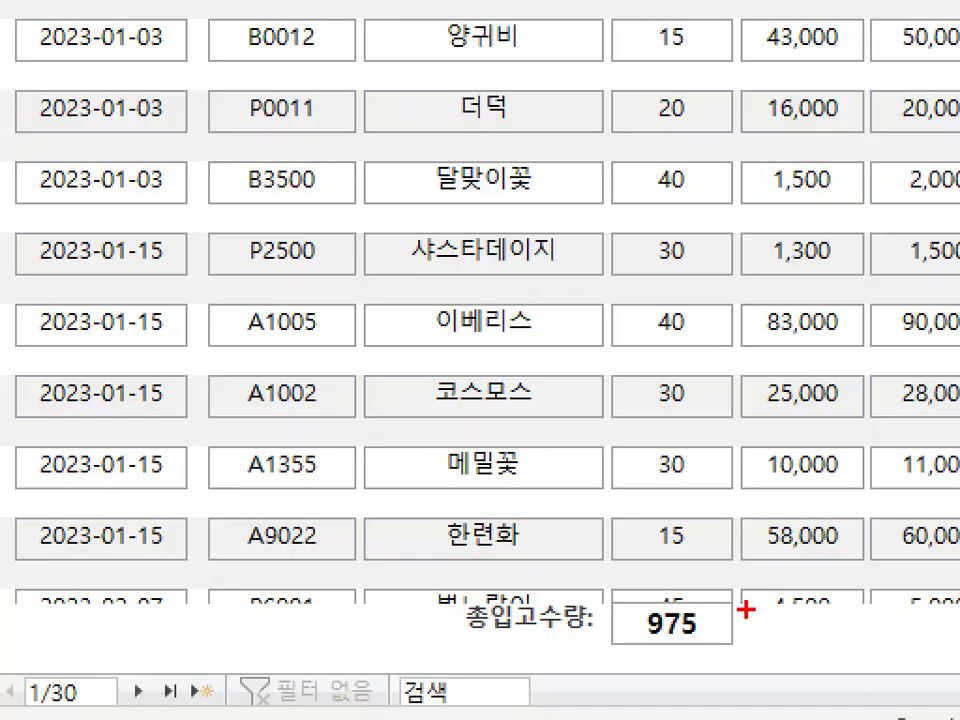
mouse_move(634, 583)
mouse_down()
mouse_move(641, 616)
mouse_move(641, 598)
mouse_up()
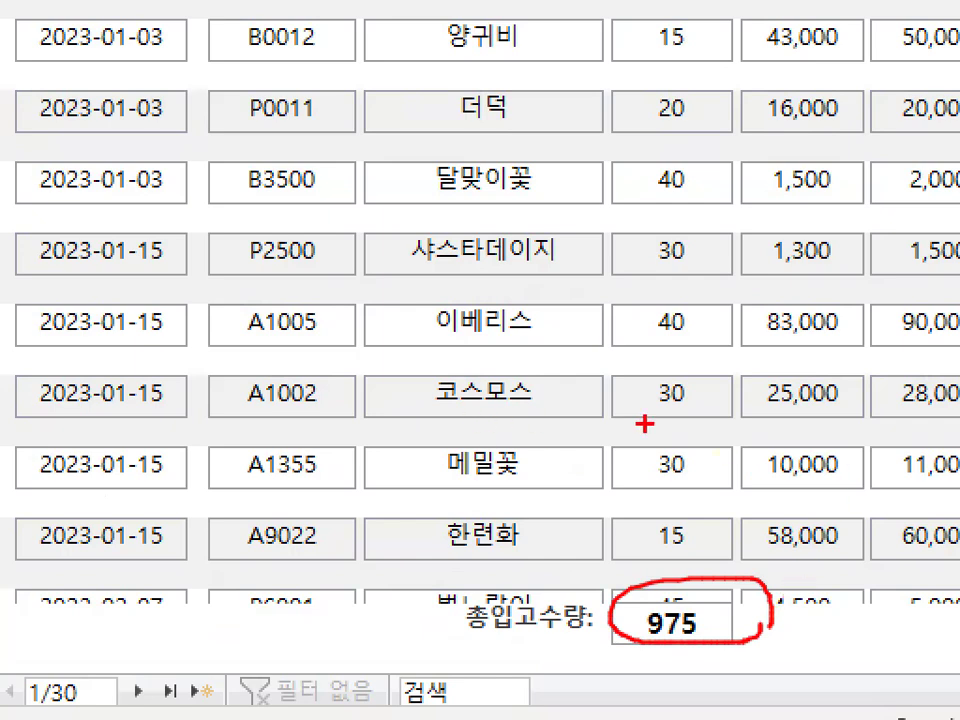
mouse_move(615, 566)
mouse_down()
mouse_move(681, 508)
mouse_move(750, 296)
mouse_up()
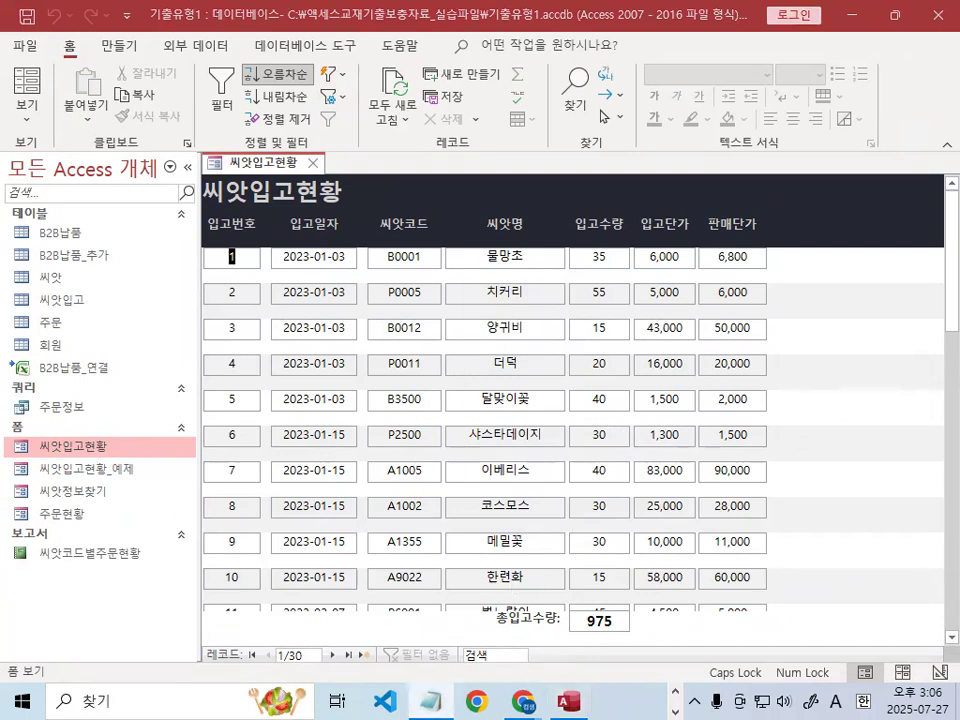
Step: Switch to the Notepad class notes and highlight the 서식 tab and 컨트롤서식 group in the 조건부서식 menu path
key(alt+Tab)
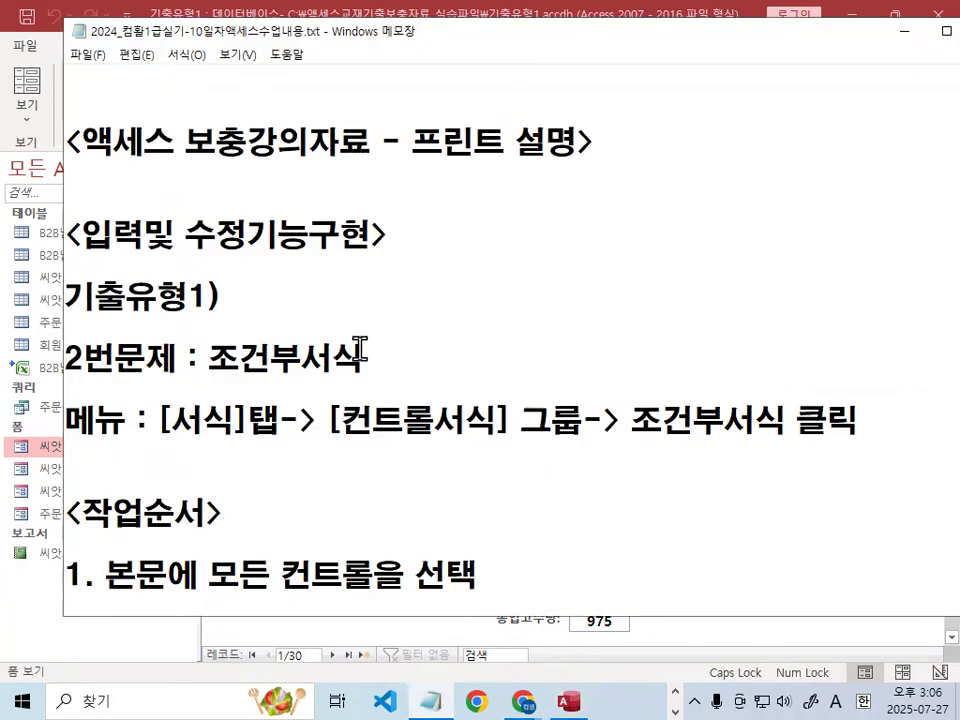
scroll(370, 345, down, 2)
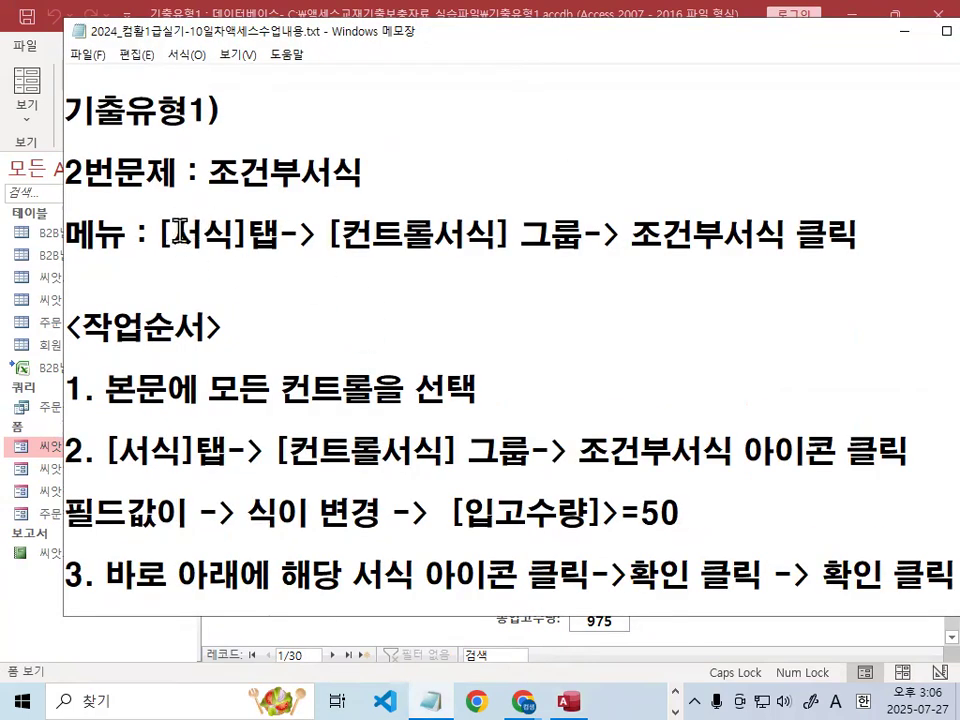
drag(158, 234, 266, 233)
drag(342, 236, 495, 236)
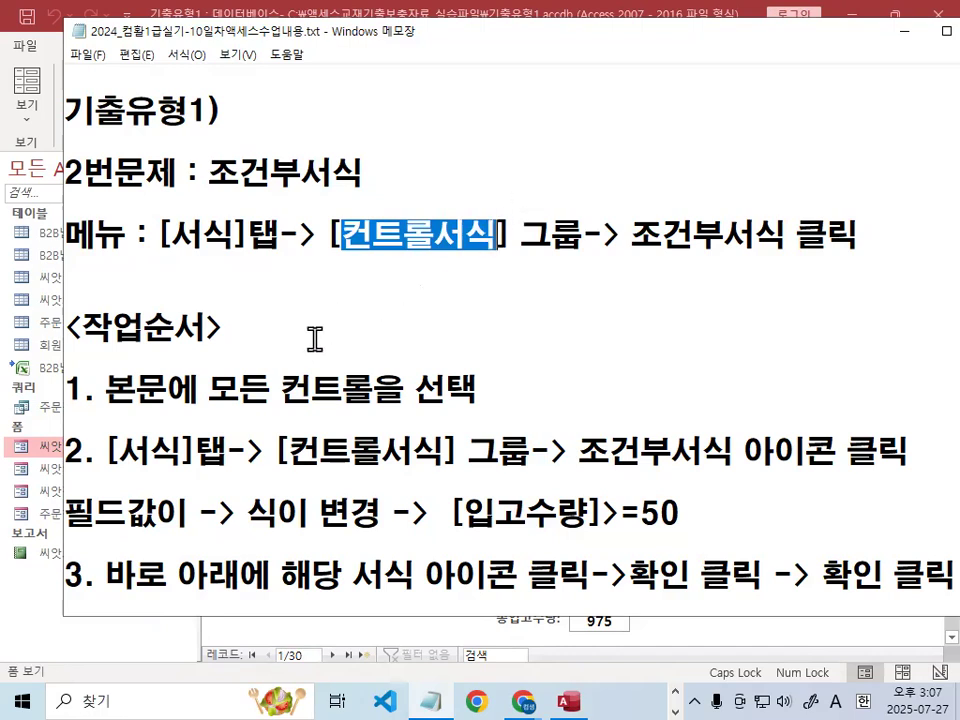
Step: Insert eight blank lines between the 메뉴 line and the <작업순서> heading
click(341, 291)
key(Return)
key(Return)
key(Return)
key(Return)
key(Return)
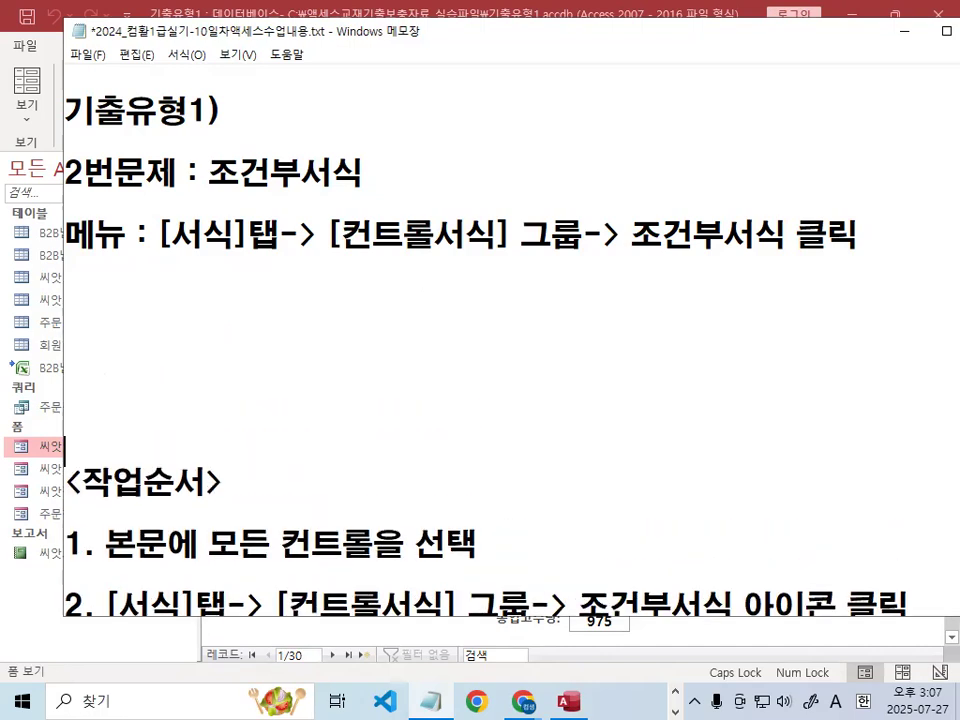
key(Return)
key(Return)
key(Return)
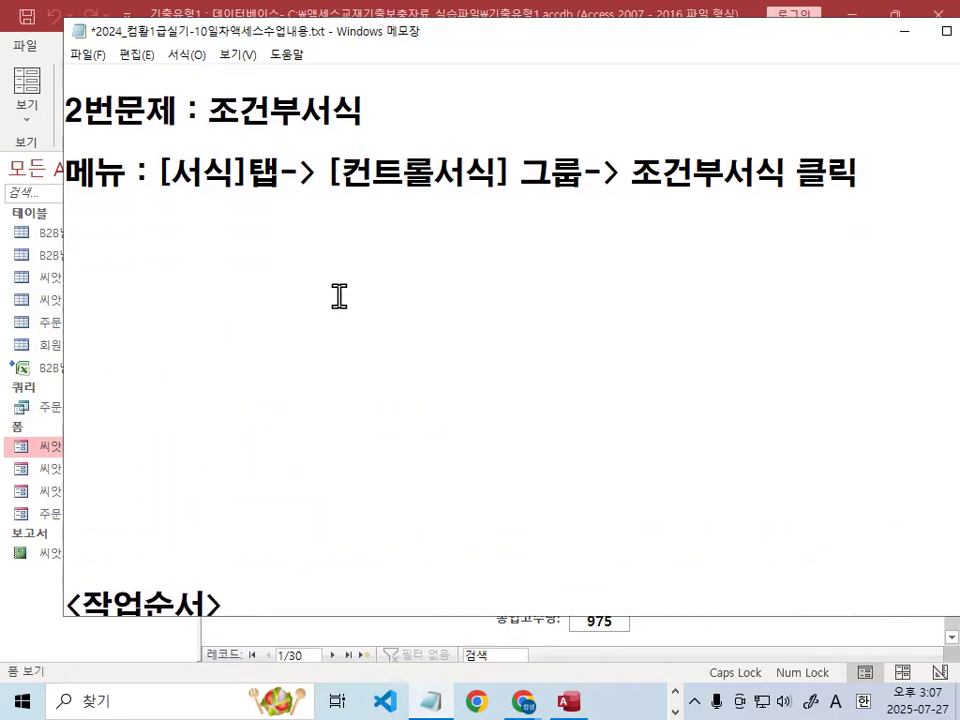
text(DBG)
key(BackSpace)
key(BackSpace)
key(BackSpace)
text(DBGU)
key(BackSpace)
key(BackSpace)
key(BackSpace)
key(BackSpace)
Step: Write the heading "유형1) 본문영역의 모든 컨트롤에 대해서 서식을 지정" below the 메뉴 line and start a new line
text(유형1)
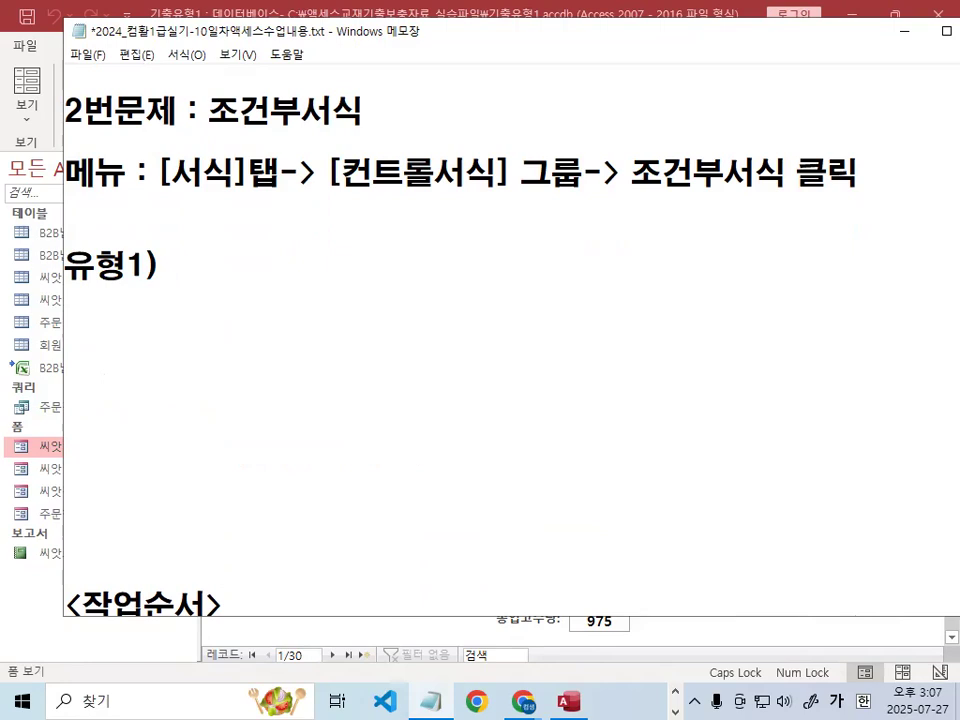
text() 본문영)
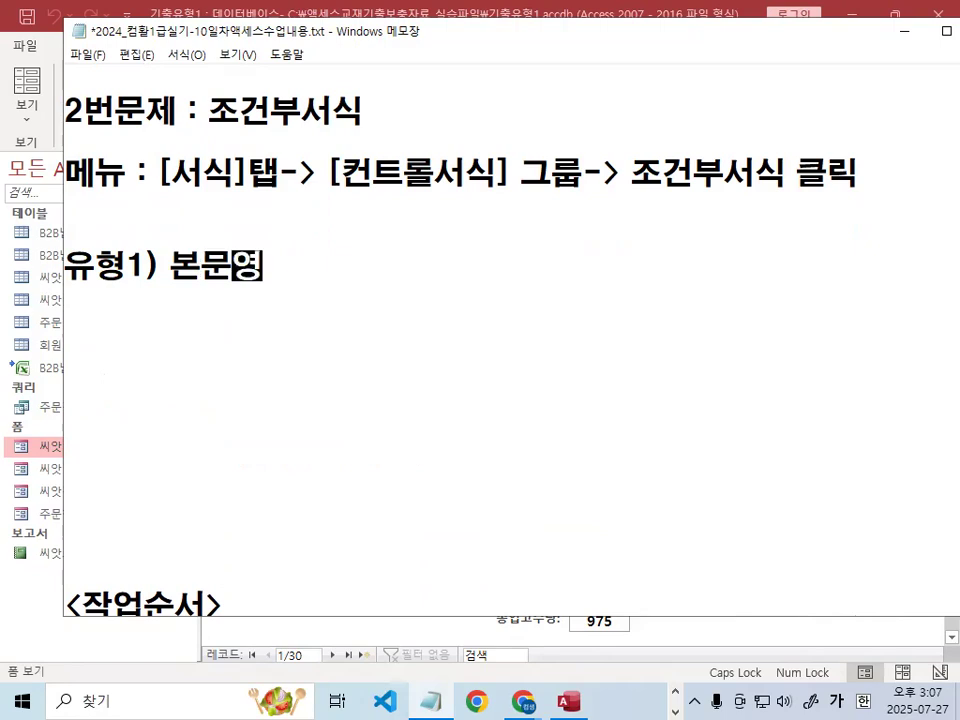
text(역)
text(의 모든 컨ㅋ트롤)
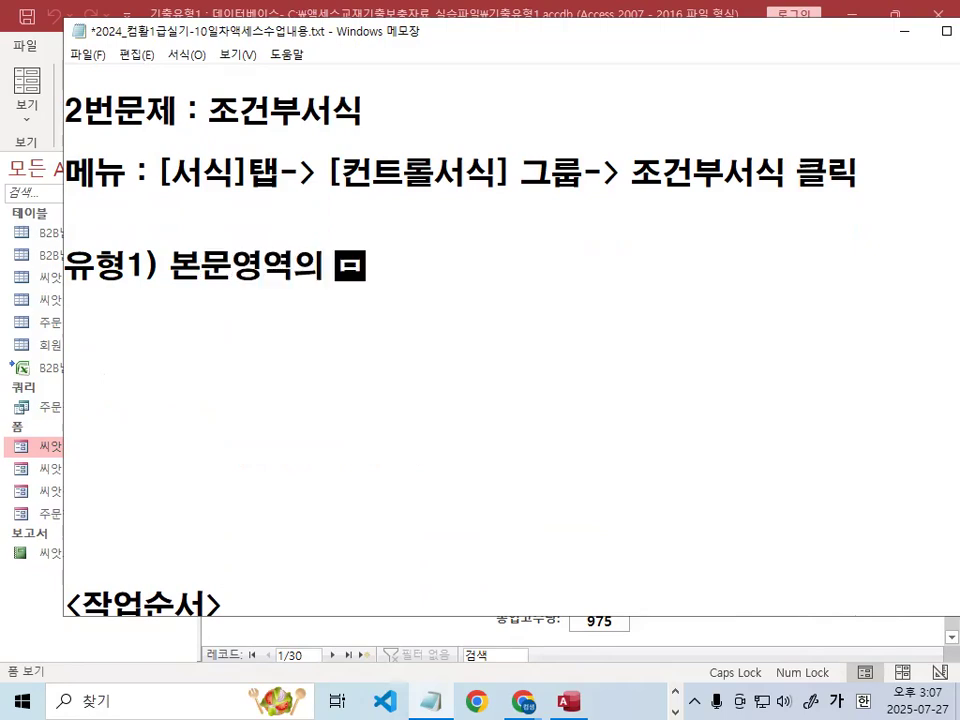
key(BackSpace)
key(BackSpace)
key(BackSpace)
key(BackSpace)
key(BackSpace)
key(BackSpace)
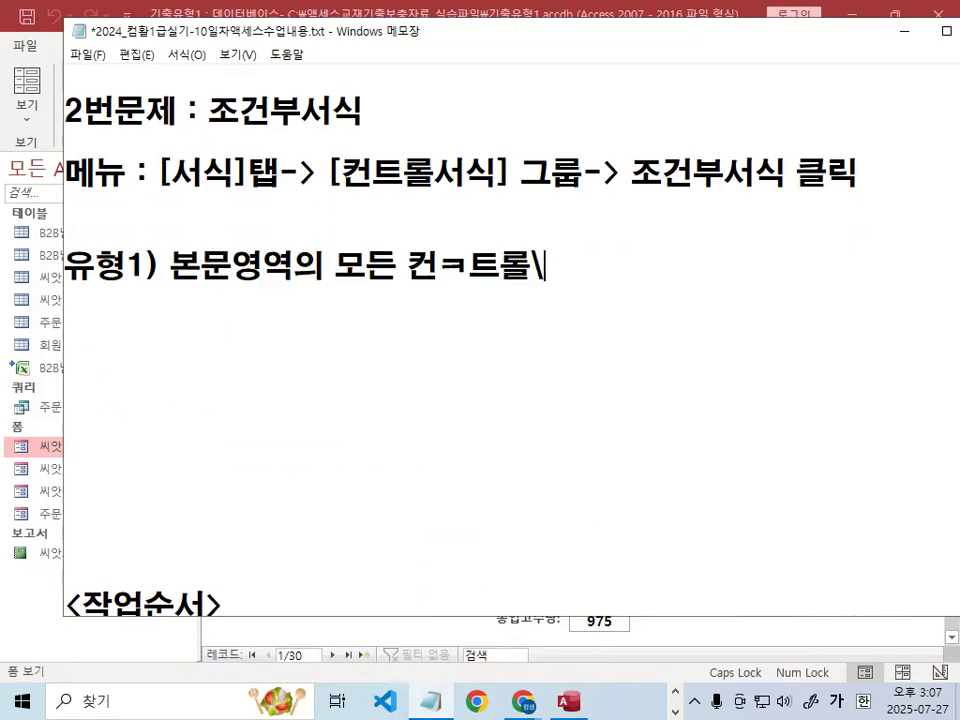
text(ㅌ트)
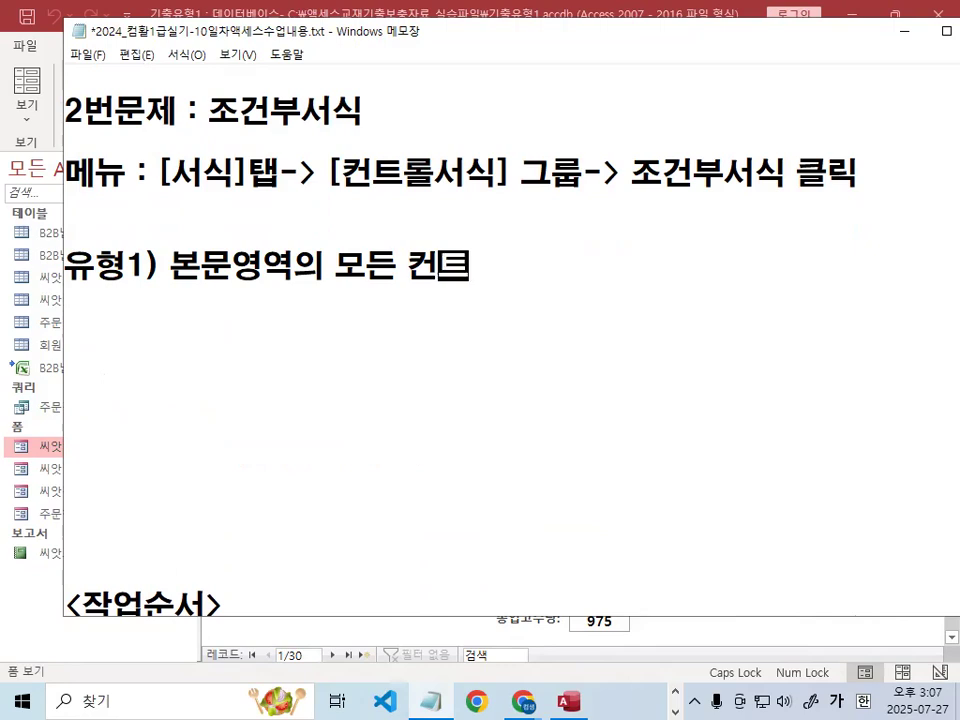
text(롤에 ㄷㅐ해서 서식을 적)
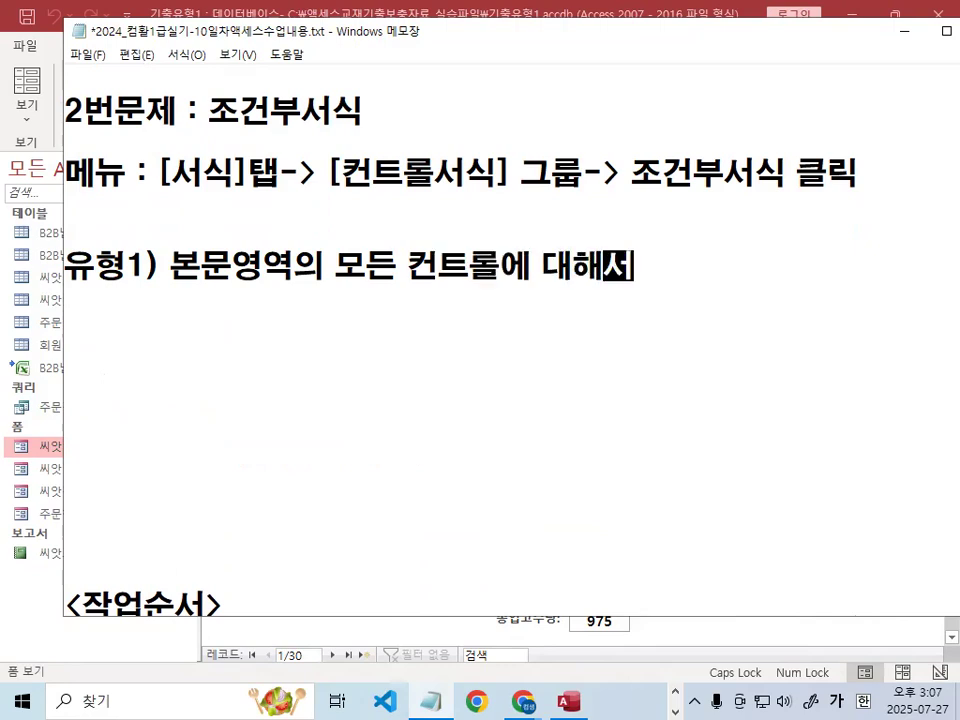
text(정)
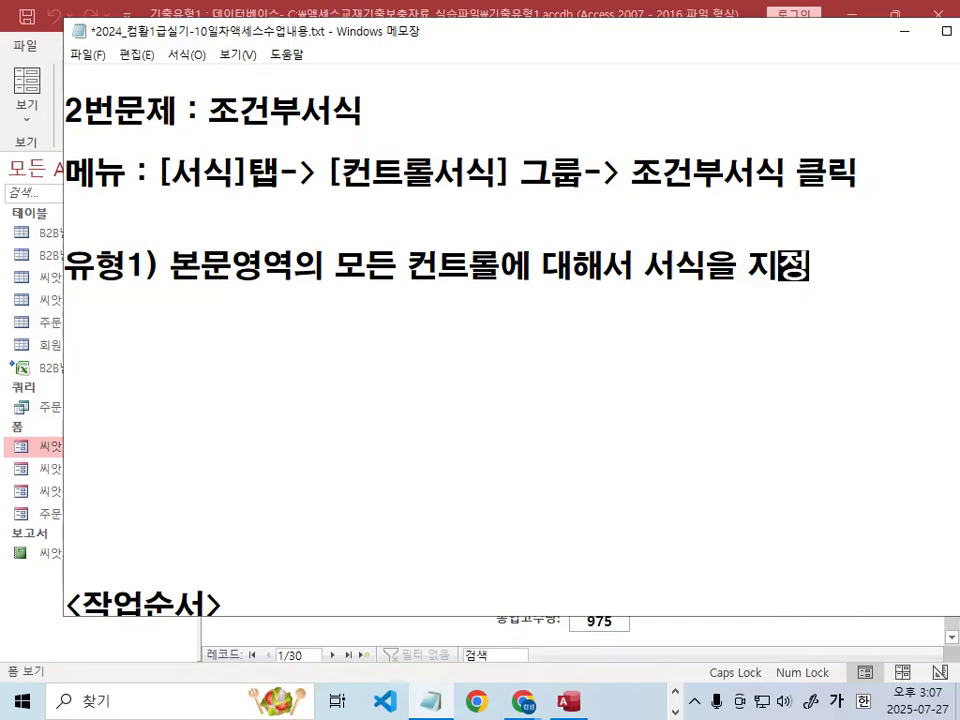
key(Return)
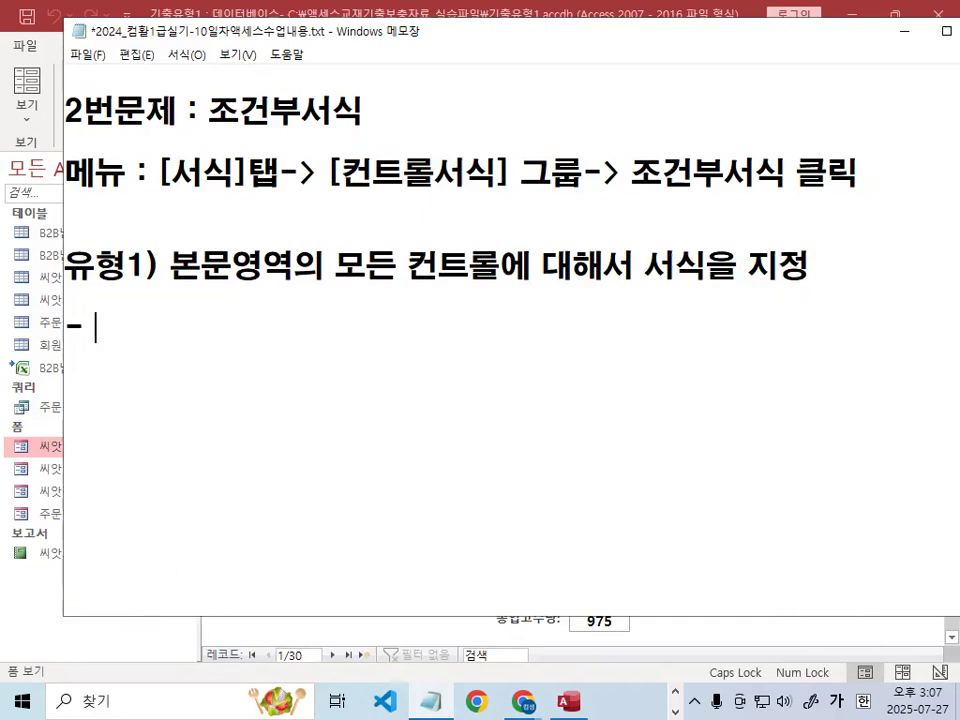
Step: Add the note "-본문구역에 있는 모든 컨트롤 선택후 작업을 진행" under the 유형1 heading
text(-<ㅁ)
key(BackSpace)
key(BackSpace)
text(본ㅁ문구역에 이)
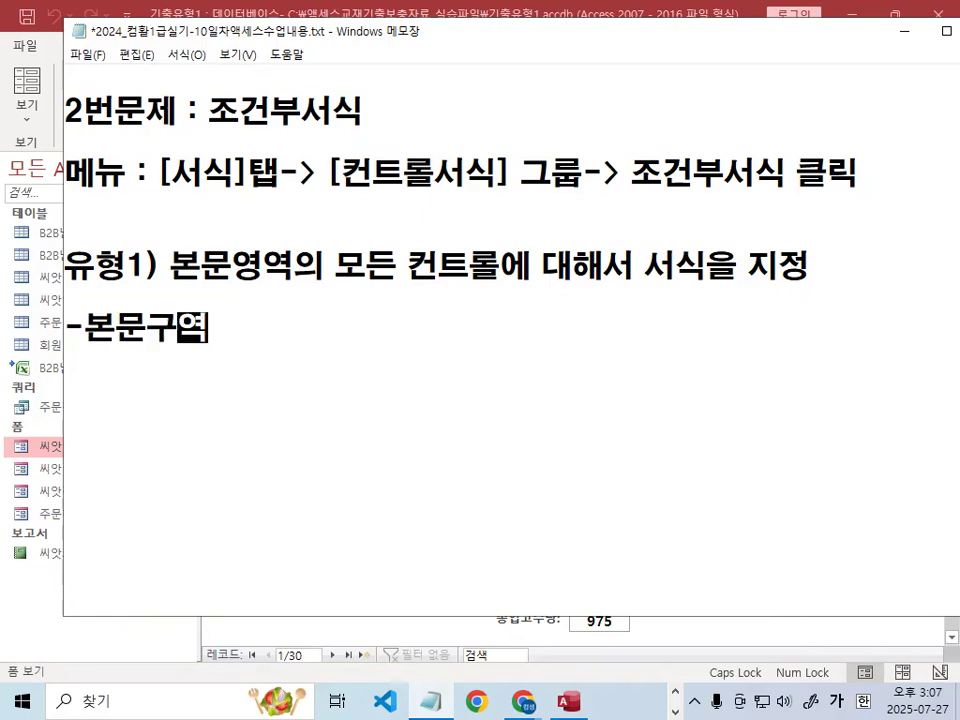
text(있는 몯)
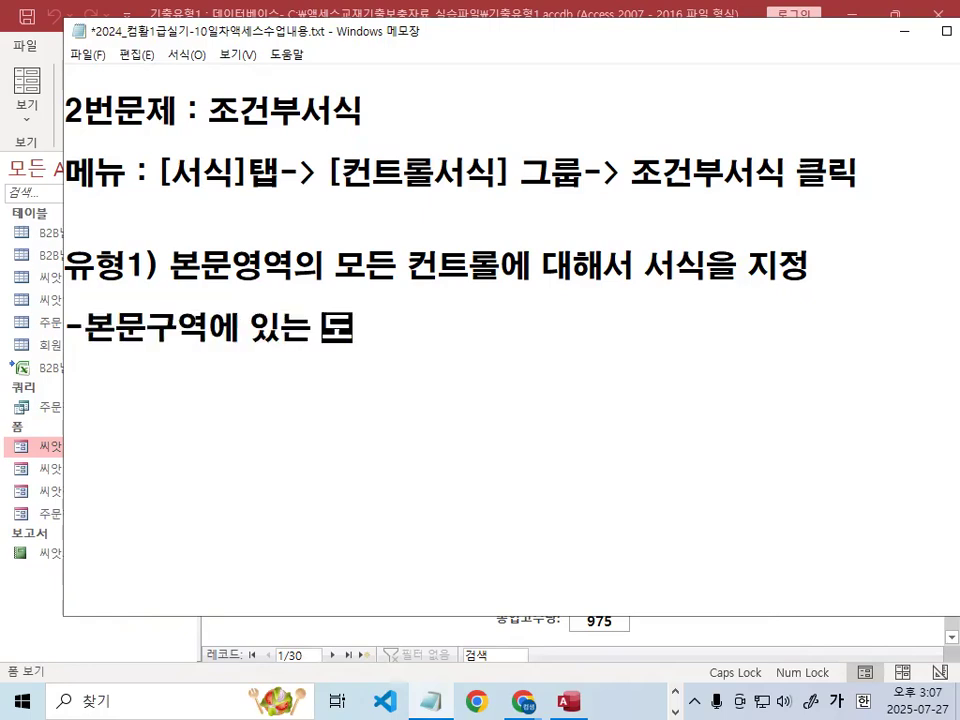
text(든 컨)
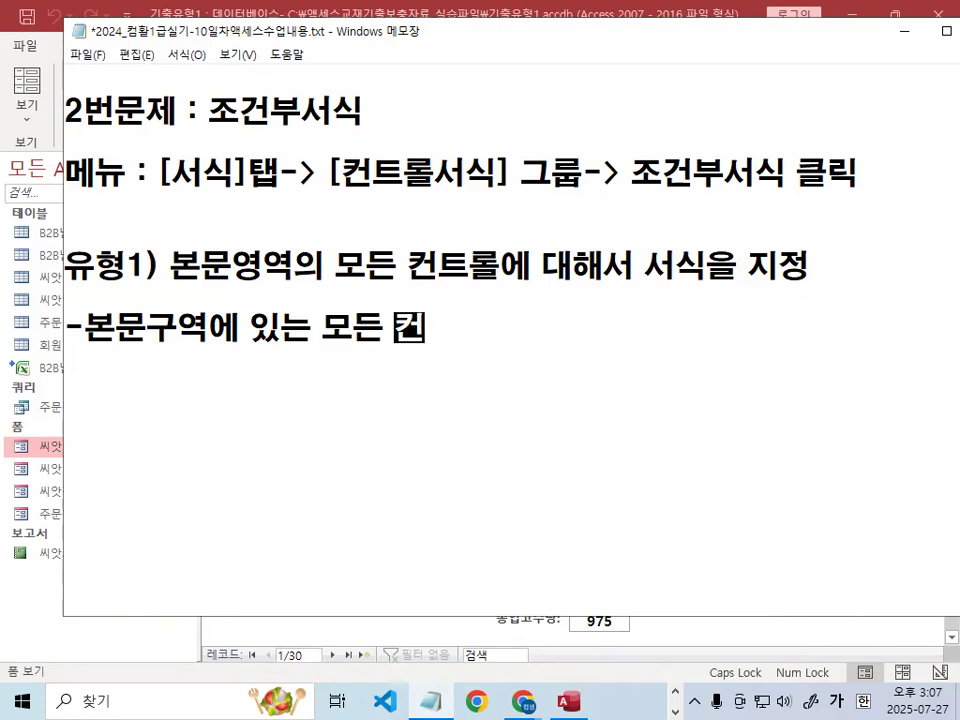
text(트롤 서택후 )
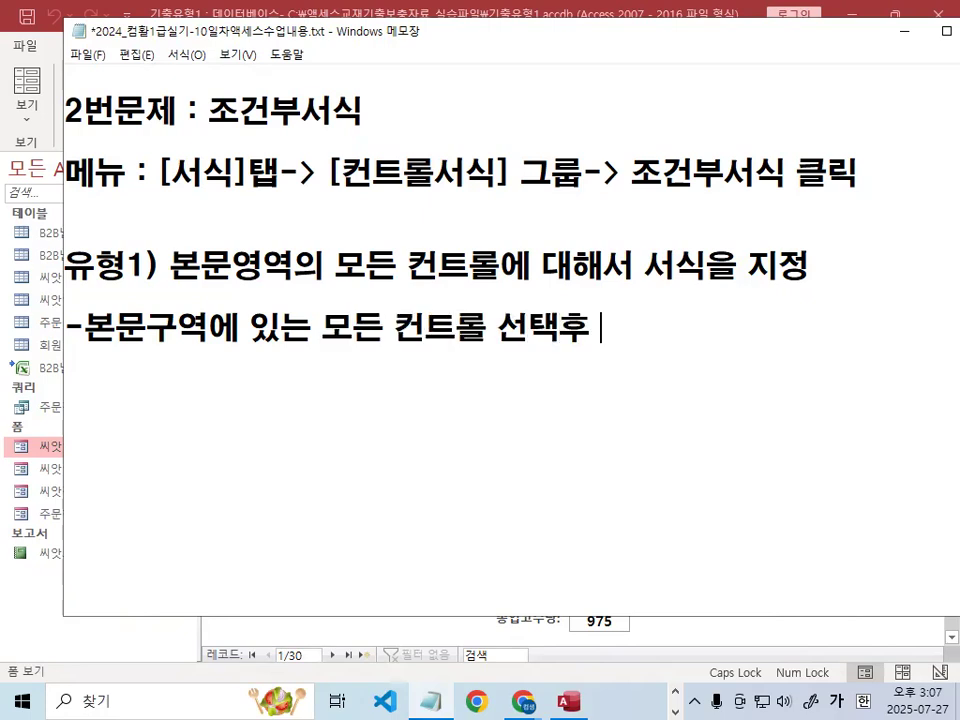
text(작업진해)
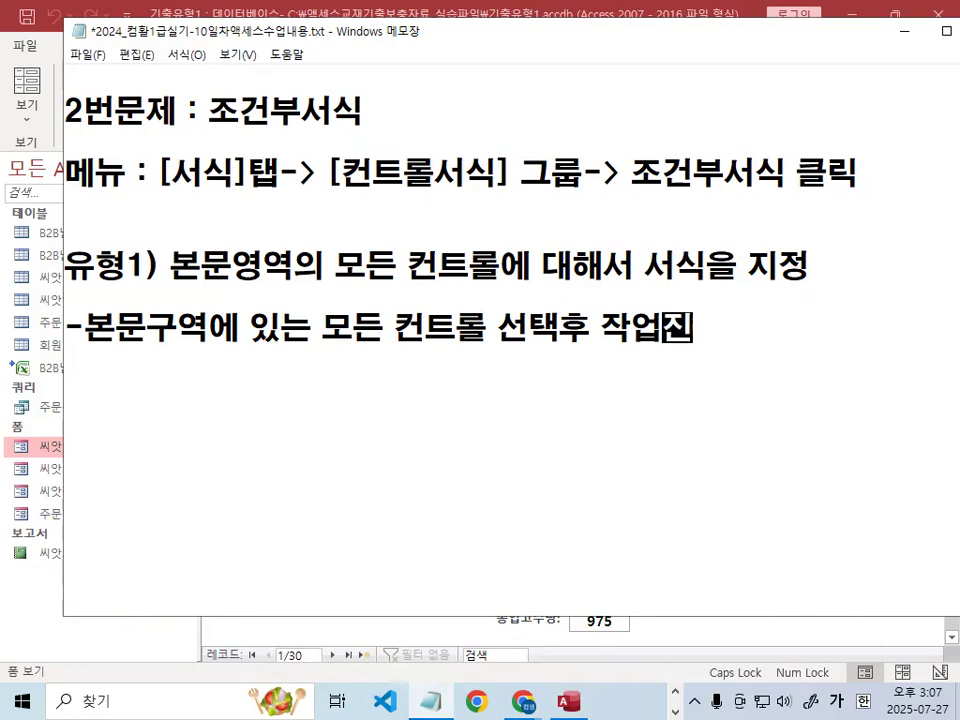
key(BackSpace)
key(BackSpace)
key(BackSpace)
text(을 진행)
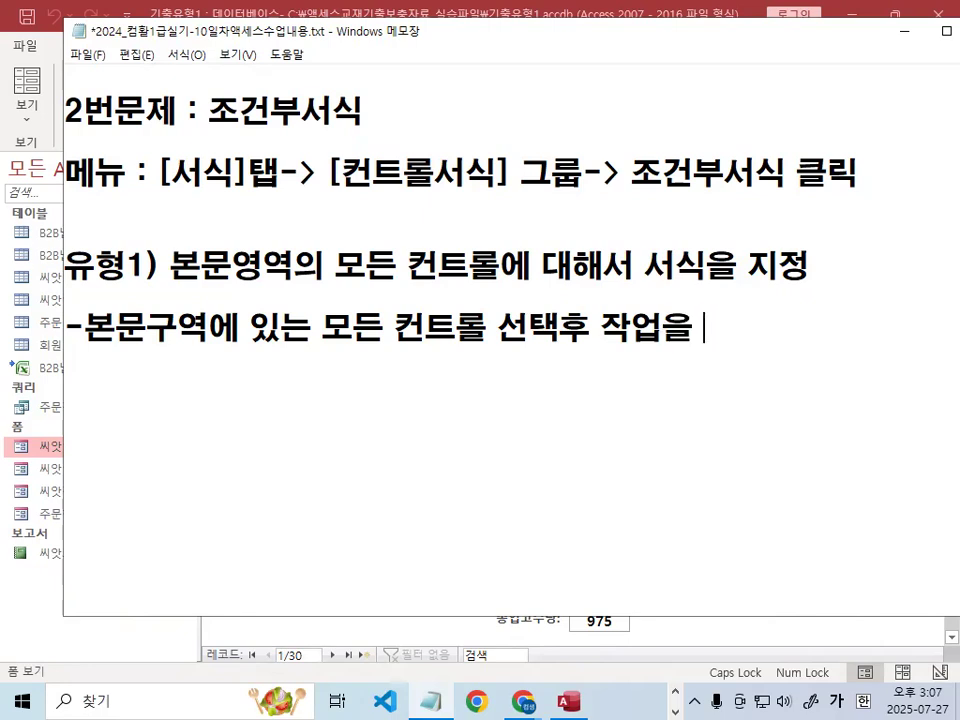
Step: Write a second heading, "유형2) 본문영역에서 특정 컨트롤에 대해서 서식을 지정", after a blank line below the 유형1 note
key(Return)
text(유형)
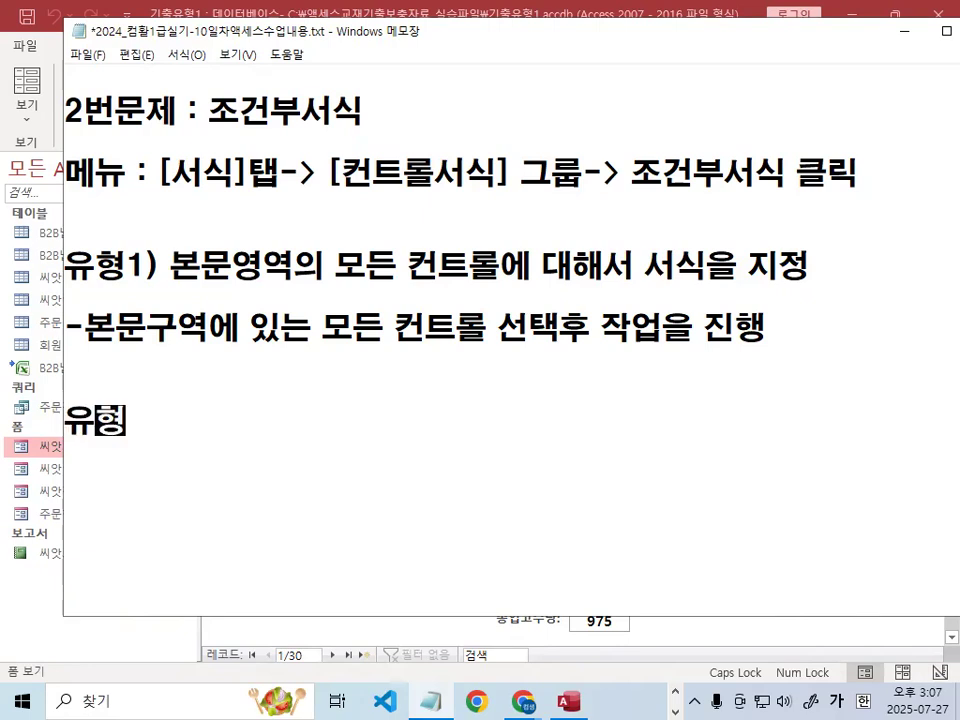
text(2) 본문영역에서 ㅌ특정 컨트롤)
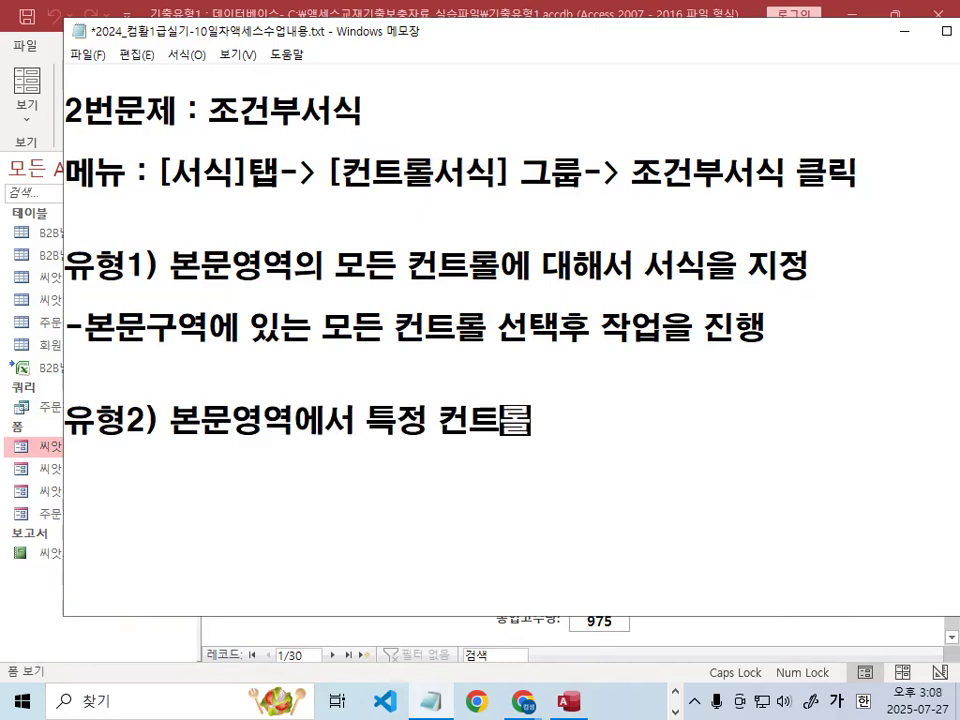
text(에 대해서 서식으을 지정)
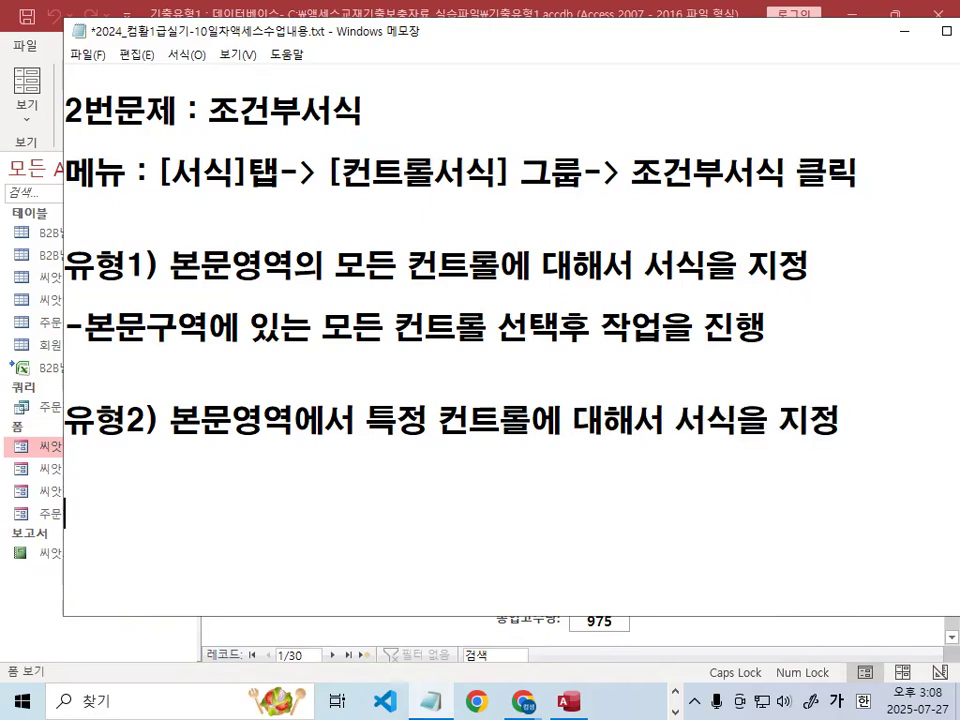
Step: Add the note "-해당 컨트롤선택후 작업을 진행" under the 유형2 heading
scroll(339, 296, down, 1)
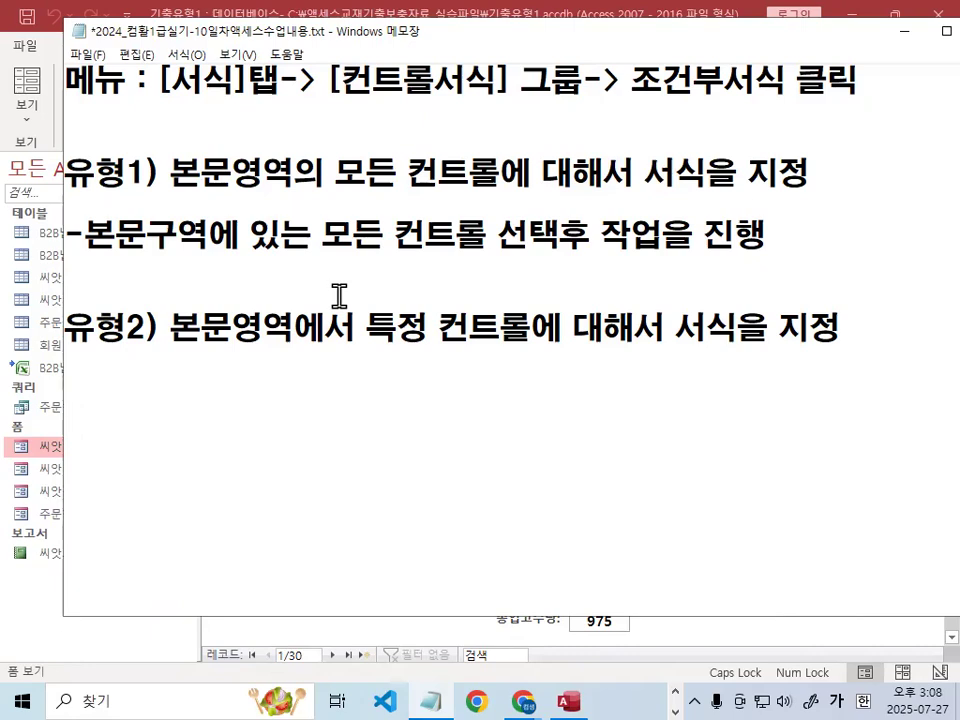
text(해)
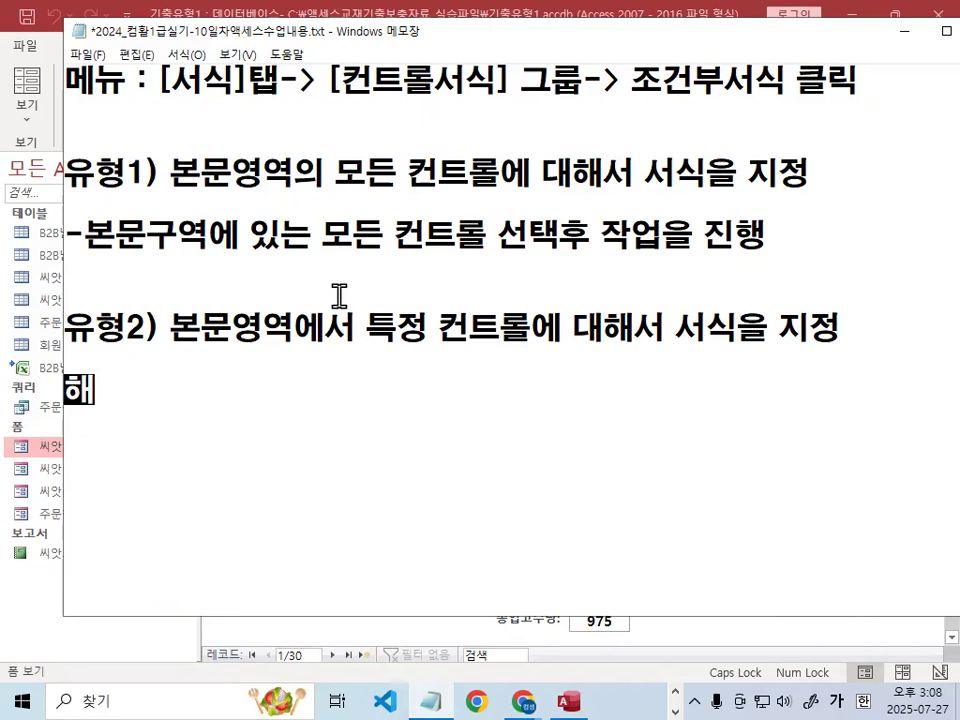
key(BackSpace)
key(BackSpace)
text(-)
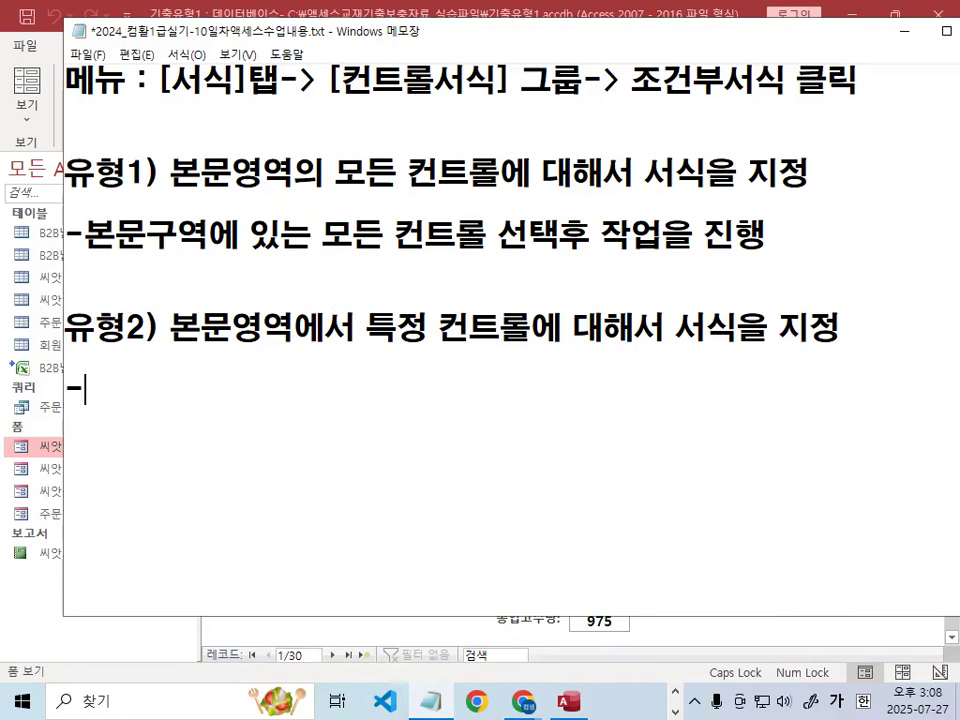
text(ㄷ)
key(BackSpace)
text(새)
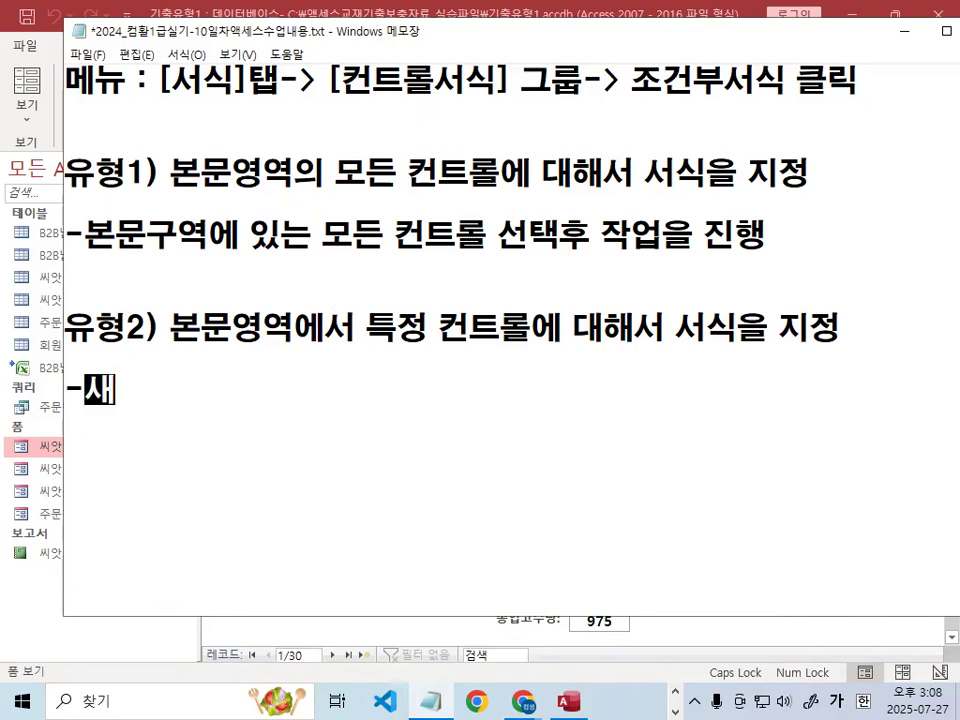
key(BackSpace)
key(BackSpace)
text(ㅎㅐ당 컨트롤)
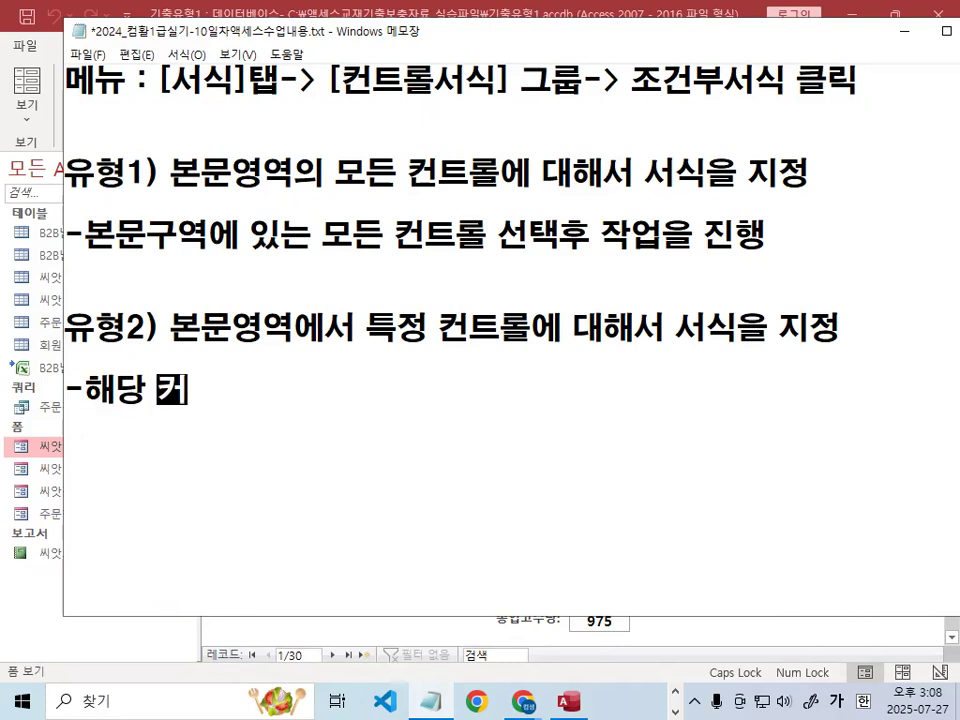
text(선택ㅎ)
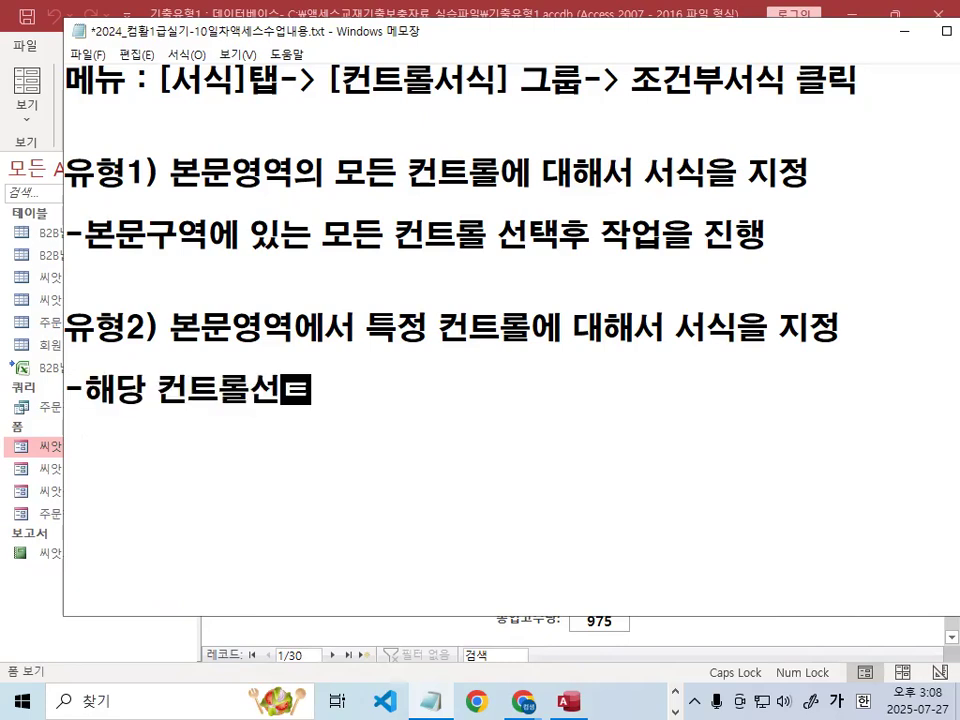
text(작업)
key(BackSpace)
key(BackSpace)
key(BackSpace)
key(BackSpace)
key(BackSpace)
key(BackSpace)
text(후 )
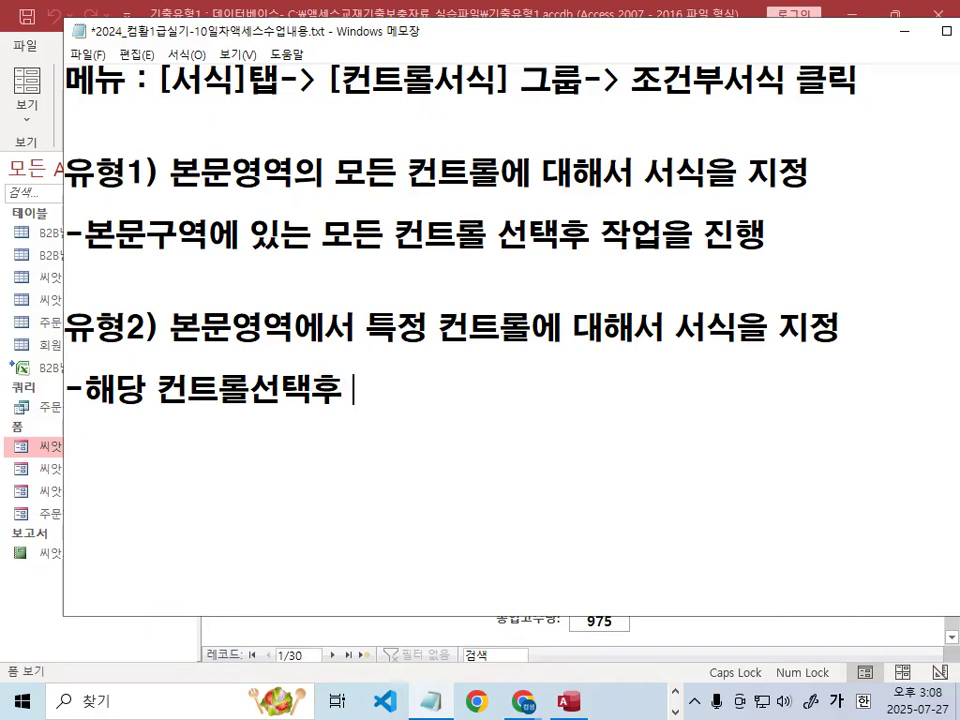
text(작업으을 진행)
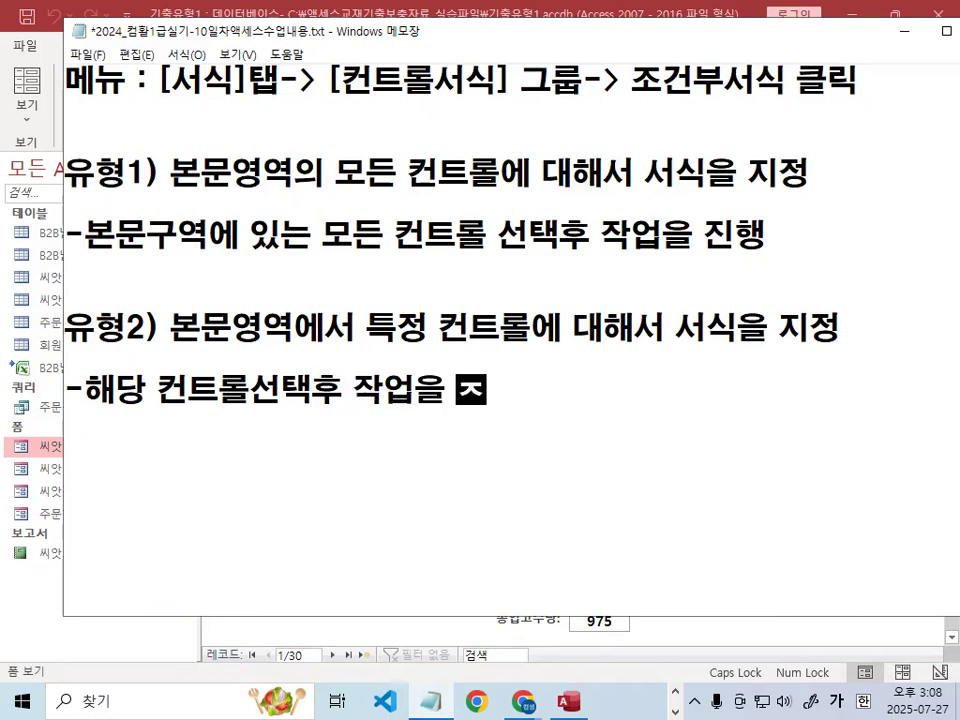
Step: Write a third heading, "유형3) 본문영역에서 서식을 지정할 컨트롤 + 수식작성부분", after a blank line below the 유형2 note
key(Return)
key(Return)
text(유형)
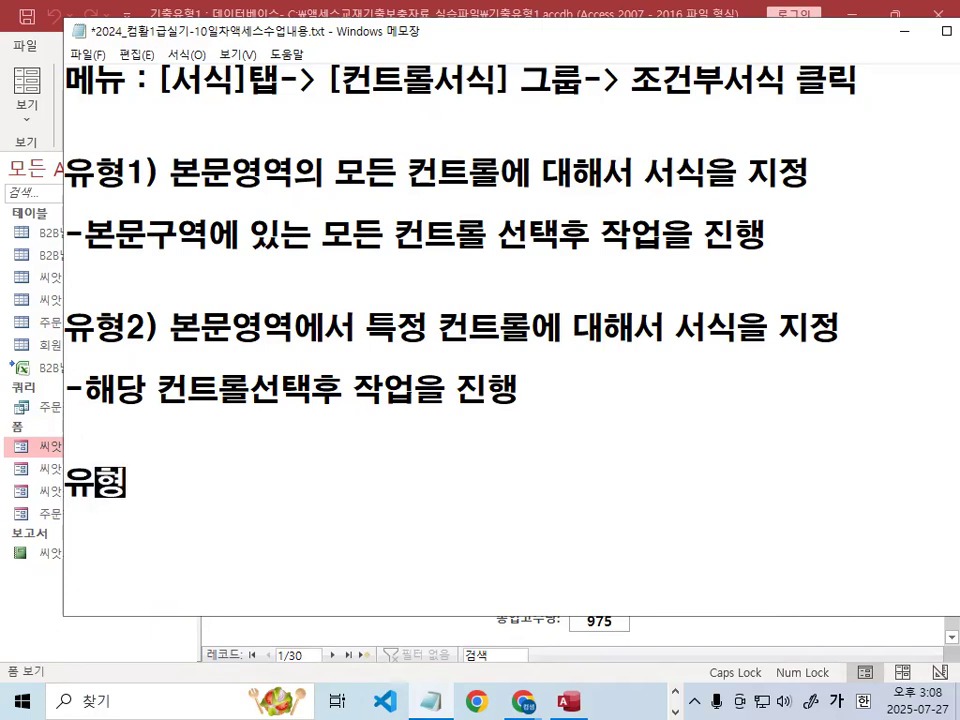
text(3) 본문영여)
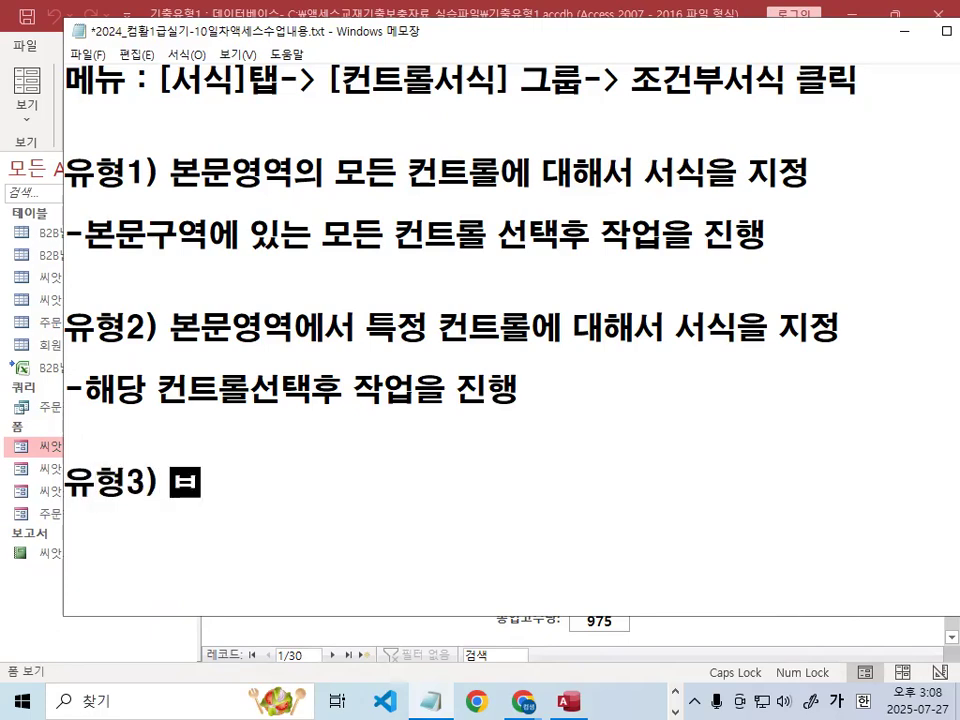
text(역에서 )
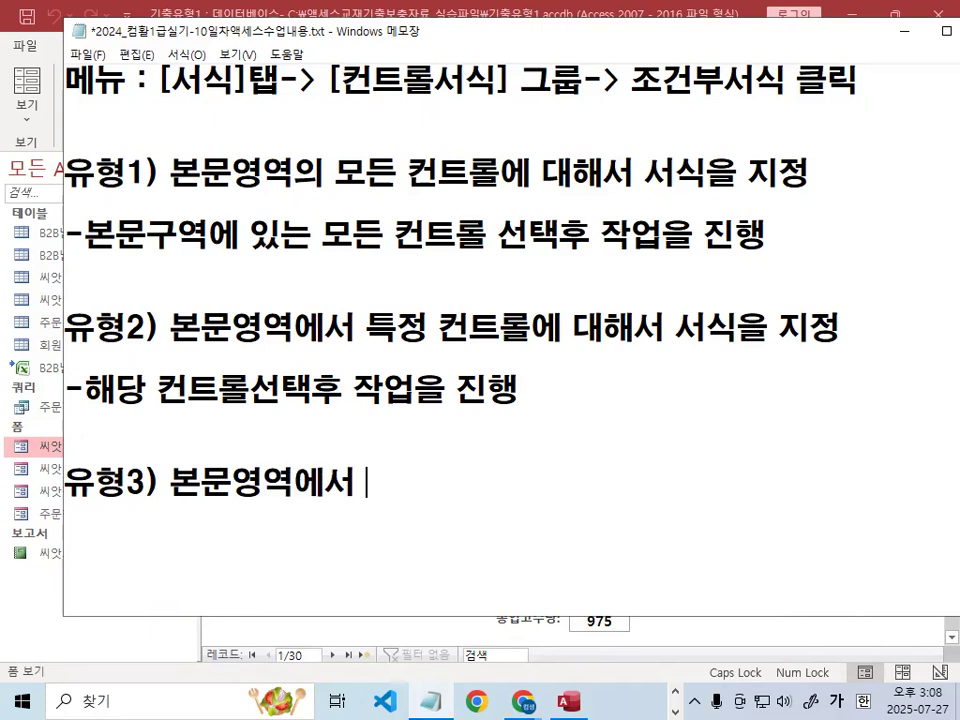
text(서식을 짖엉)
key(BackSpace)
key(BackSpace)
key(BackSpace)
key(BackSpace)
text(지정하)
text(할 컨트롤)
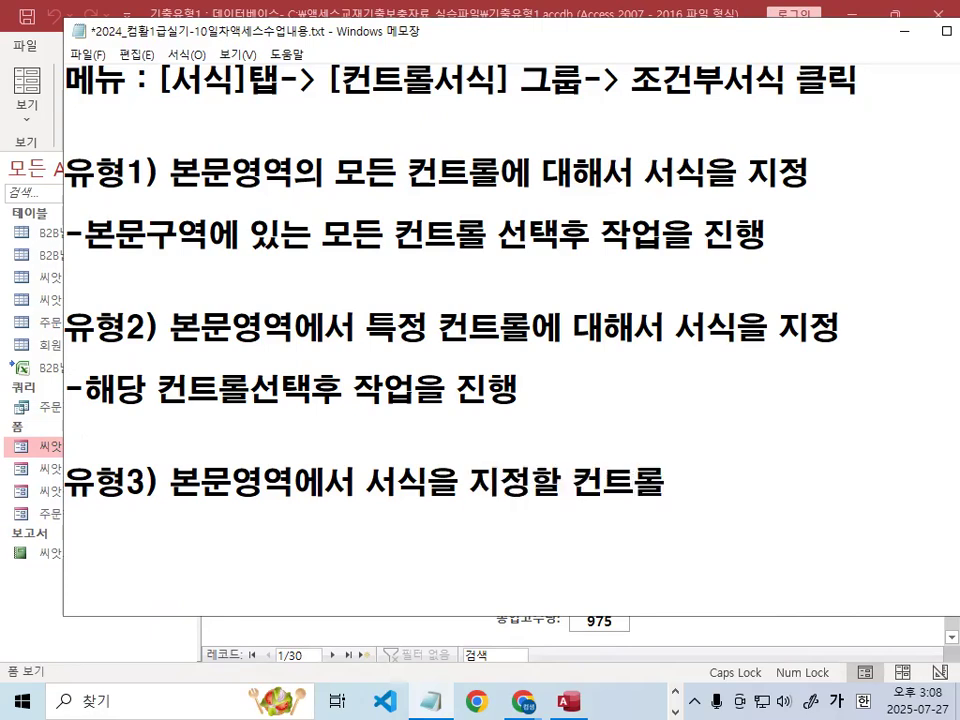
text( + 수식지)
key(BackSpace)
key(BackSpace)
text(작성부분)
Step: Continue the 유형3 heading on a second line with "컨트롤 지정후 작업을 진행" and start a new line
key(Return)
text(컨트롤)
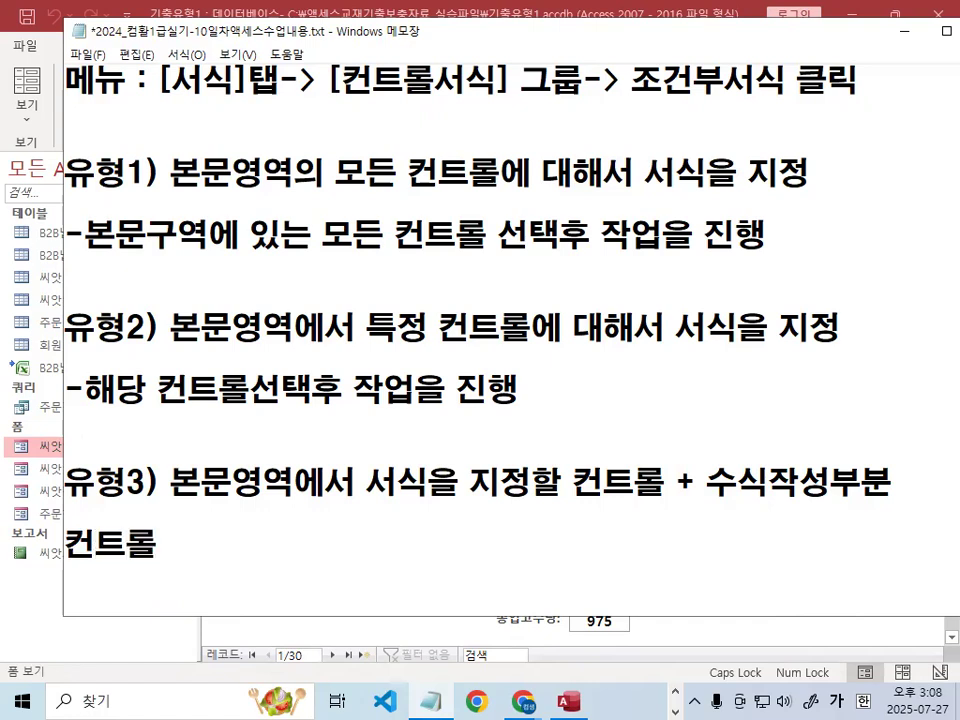
text( 지정후)
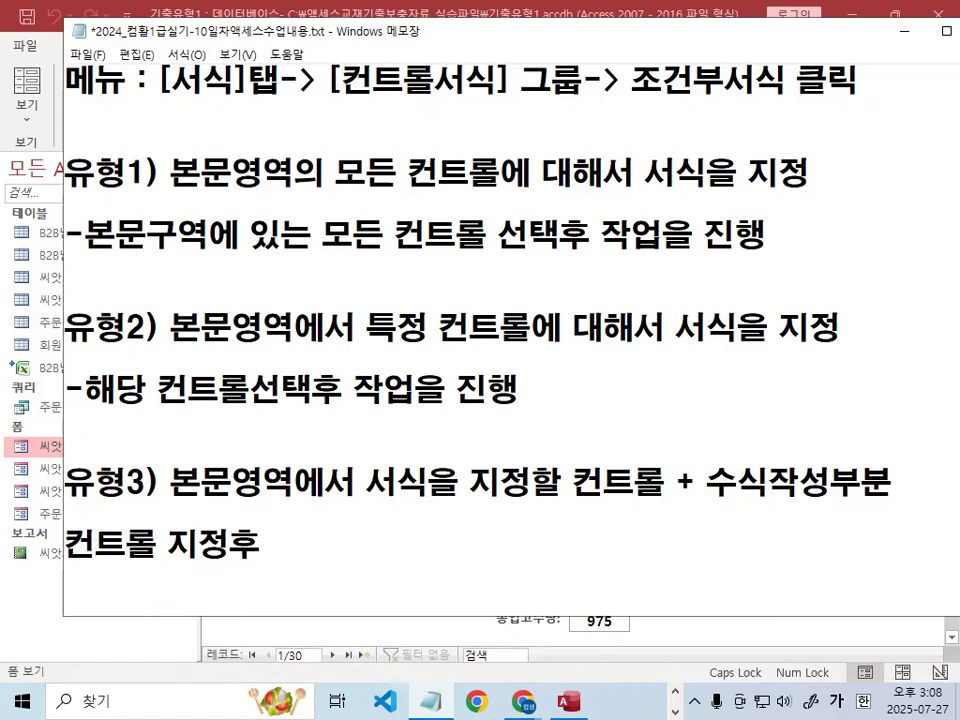
text( 작업)
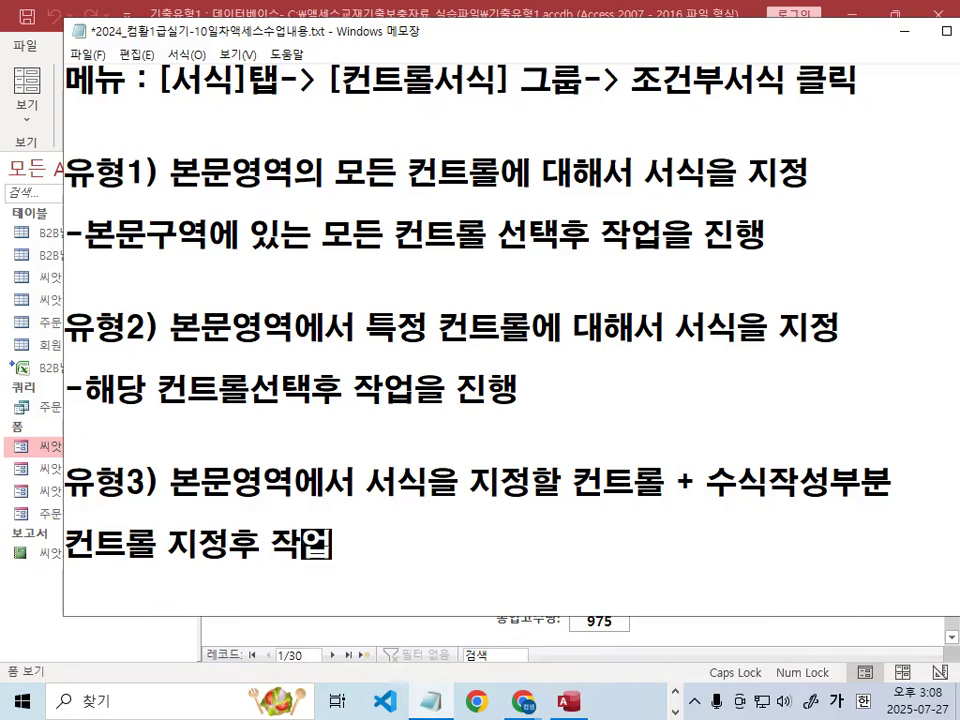
text(을 진행)
key(Return)
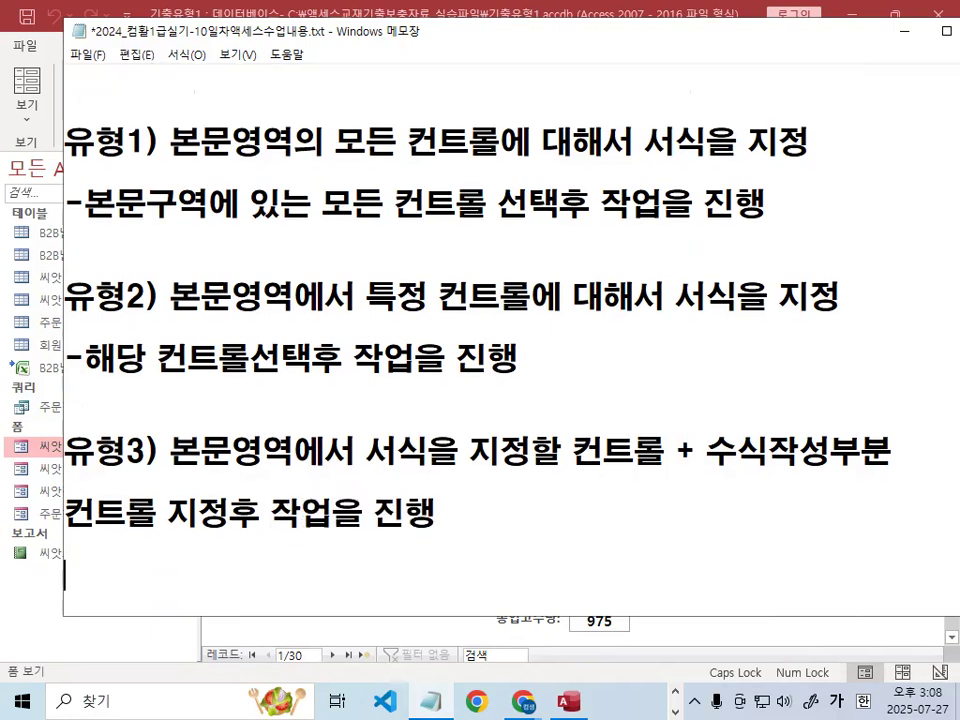
key(ctrl+2)
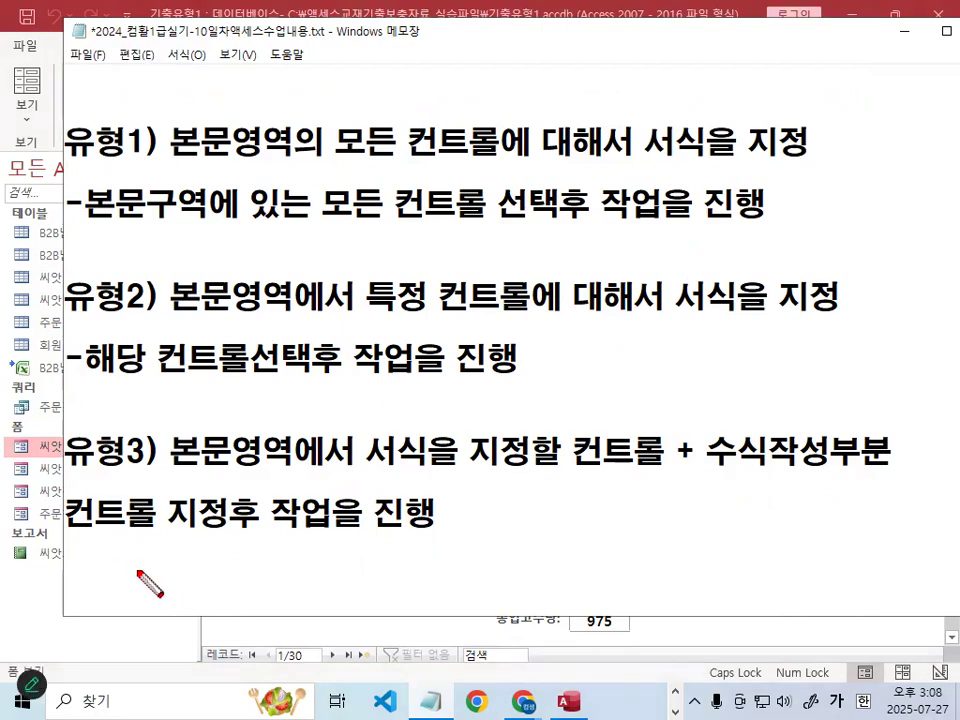
key(ctrl+2)
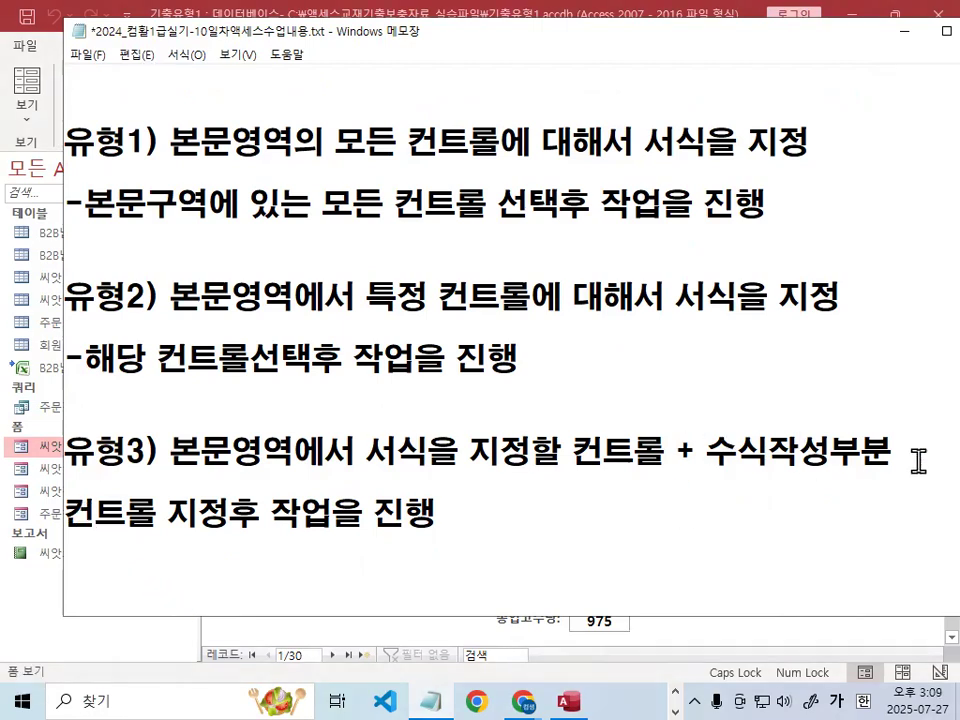
Step: Insert "특정 " at the start of the second line of the 유형3 heading, before 컨트롤
drag(774, 462, 816, 458)
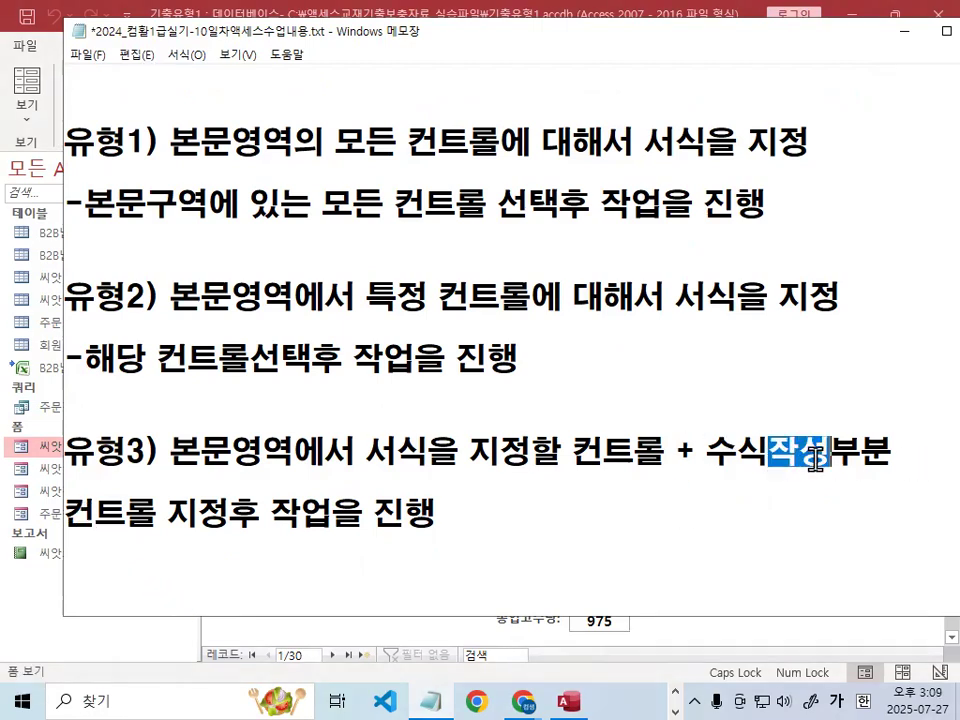
click(70, 512)
text(ㅌㅡㄱㅈㅓㅇ)
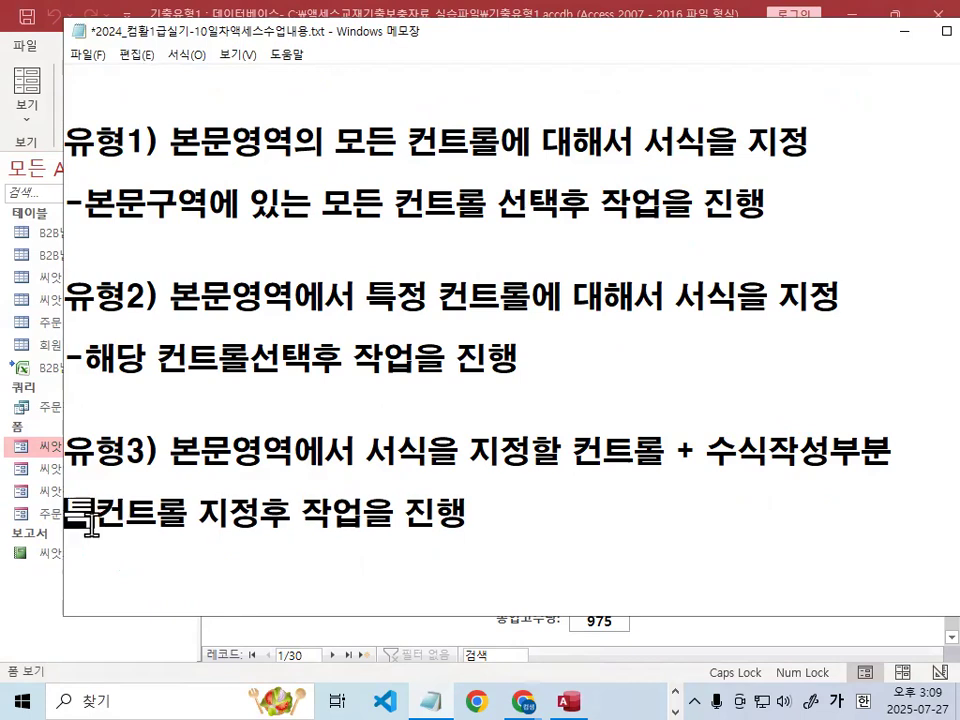
key(BackSpace)
key(BackSpace)
key(BackSpace)
text(ㅈㅓㅇ)
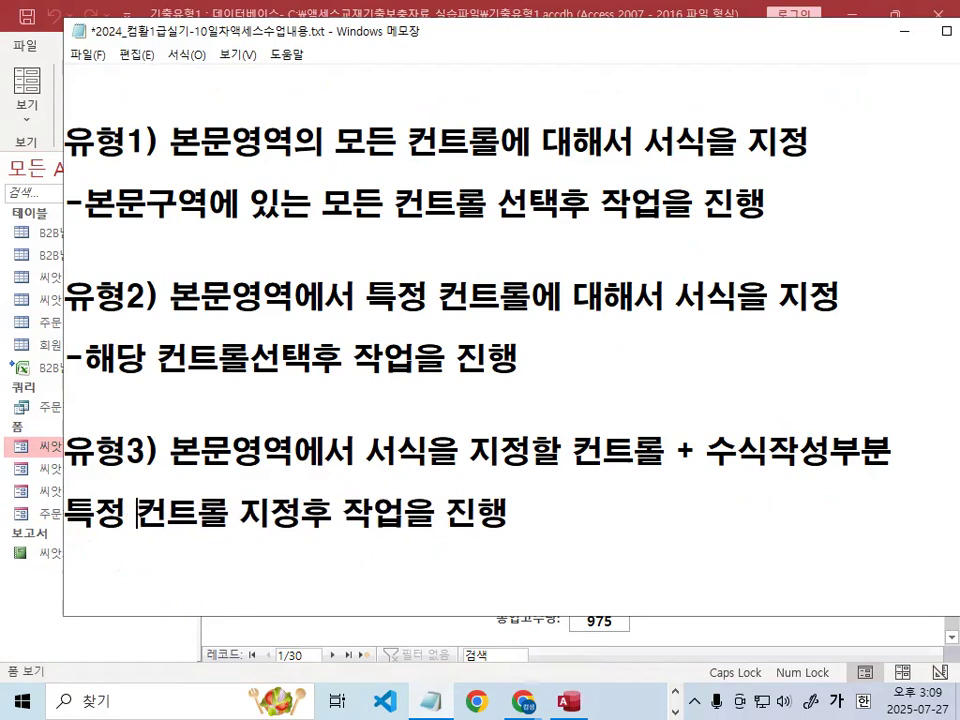
Step: Underline and check-mark "서식을 지정할 컨트롤" and circle "특정 컨트롤" with the red screen pen, and clear the marks
scroll(237, 557, down, 1)
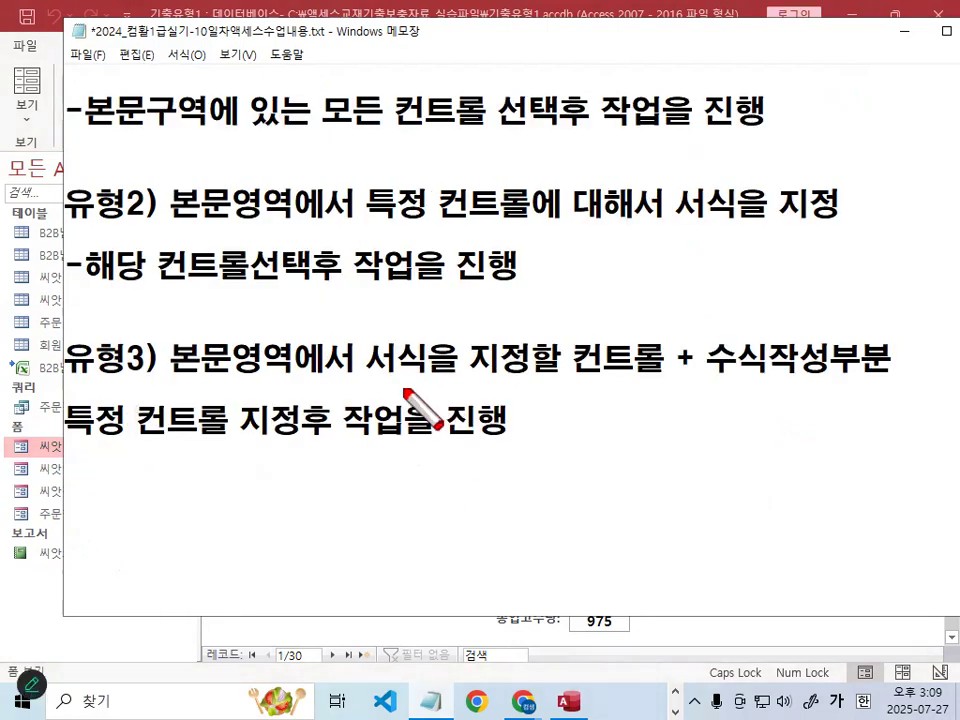
drag(388, 392, 655, 389)
mouse_move(205, 430)
mouse_down()
mouse_move(55, 425)
mouse_move(222, 398)
mouse_up()
mouse_move(437, 312)
mouse_down()
mouse_move(443, 333)
mouse_move(470, 290)
mouse_up()
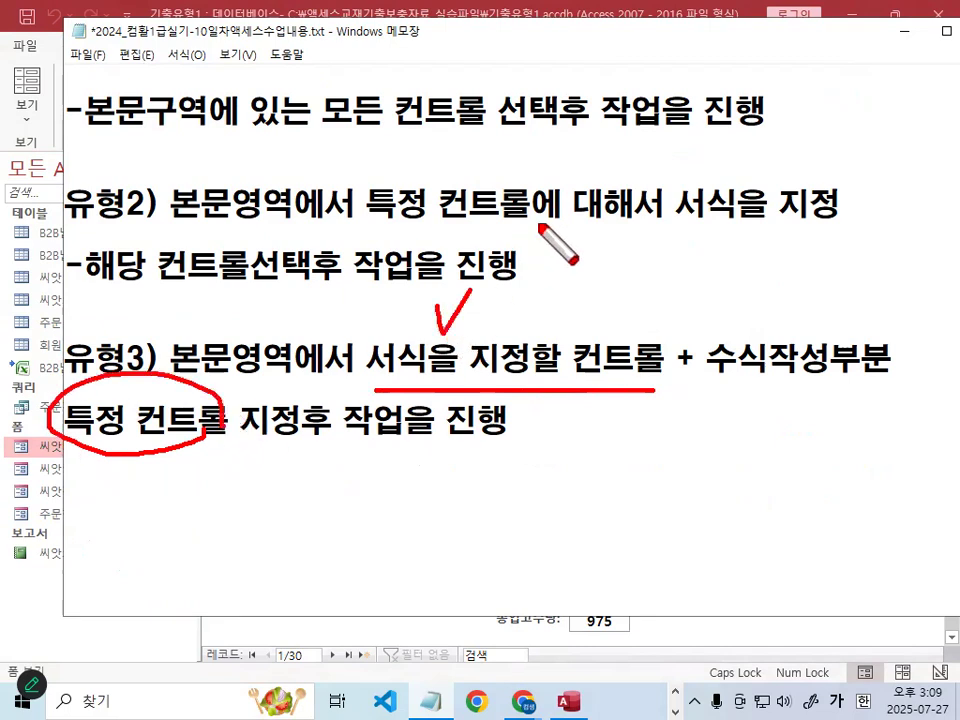
key(Escape)
Step: Add the note "- 서식을 지정한 컨트롤만 선택후 작업" on a new line under the 유형3 heading
key(Return)
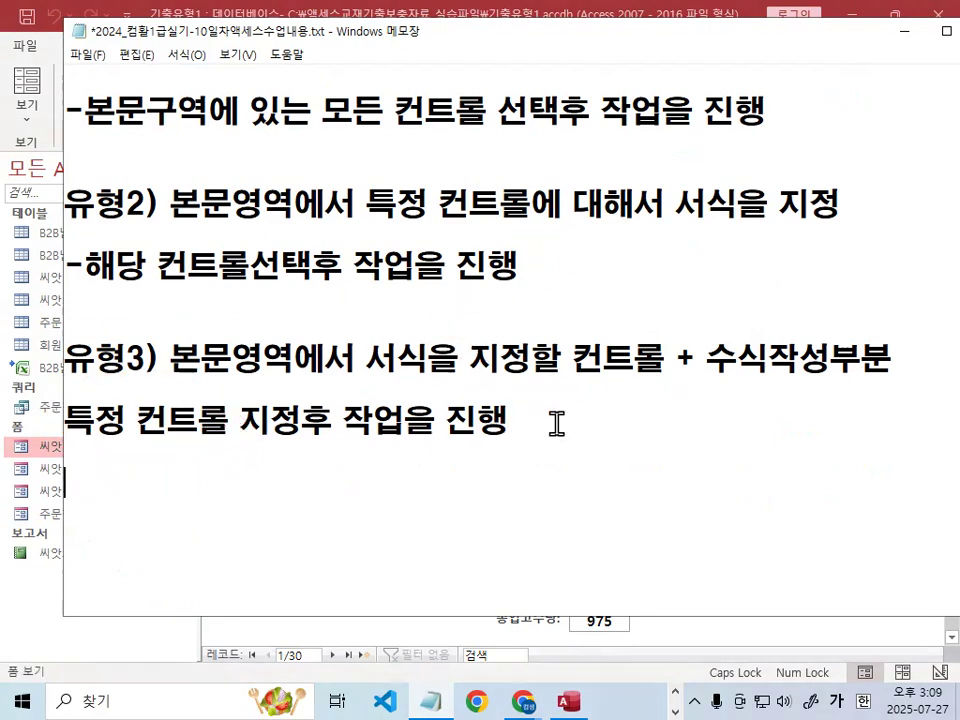
text(- 서식을 지정)
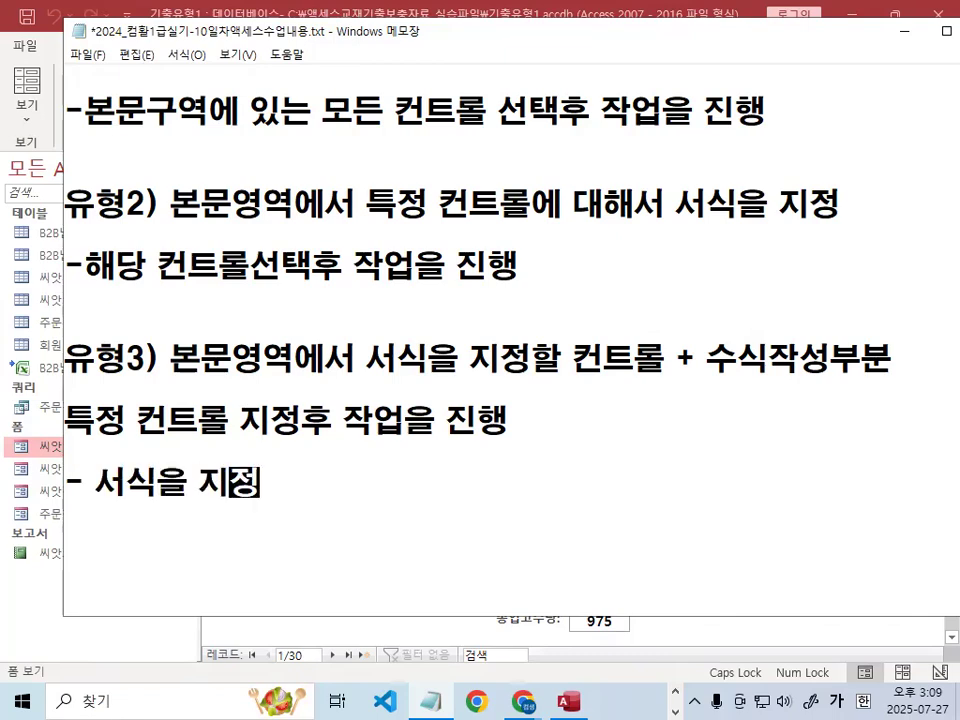
text(한 컨트롤)
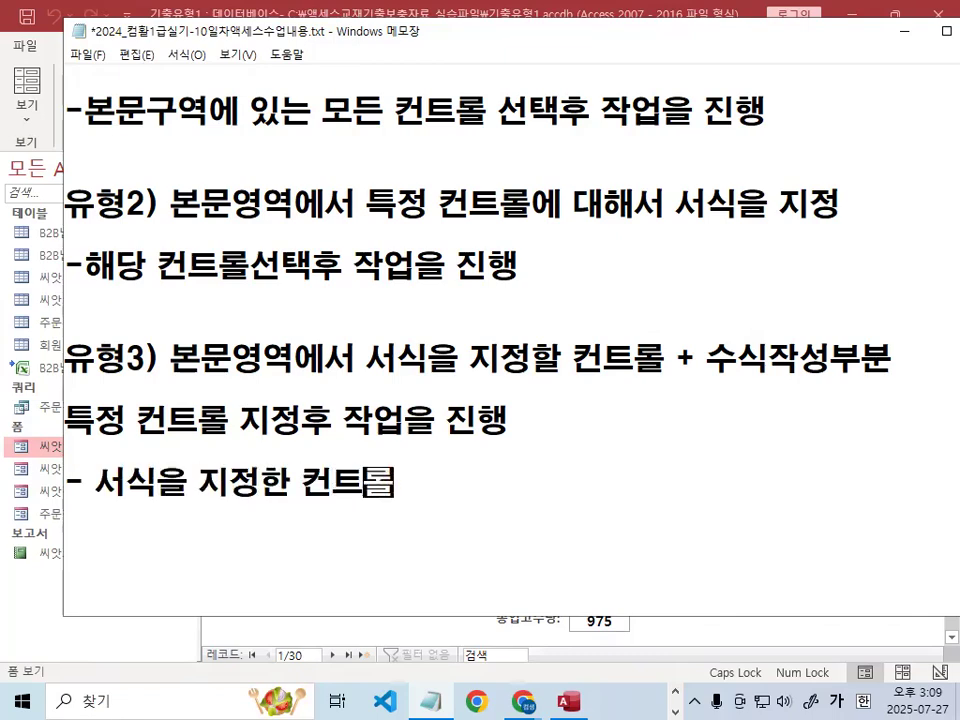
text(만 싶)
key(BackSpace)
key(BackSpace)
text(선택)
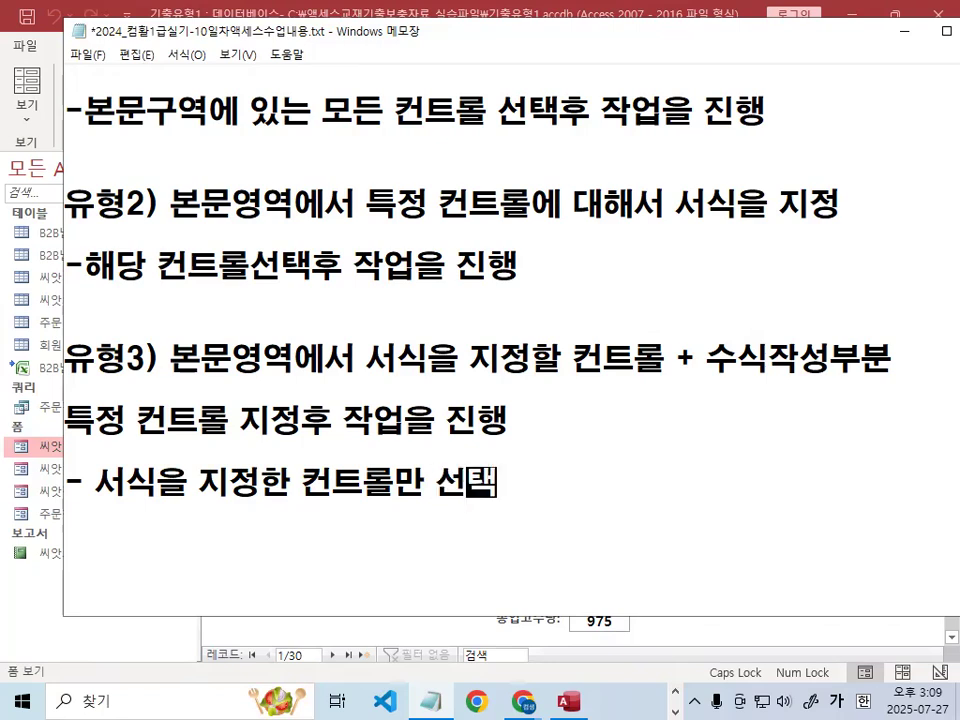
text(후 작업)
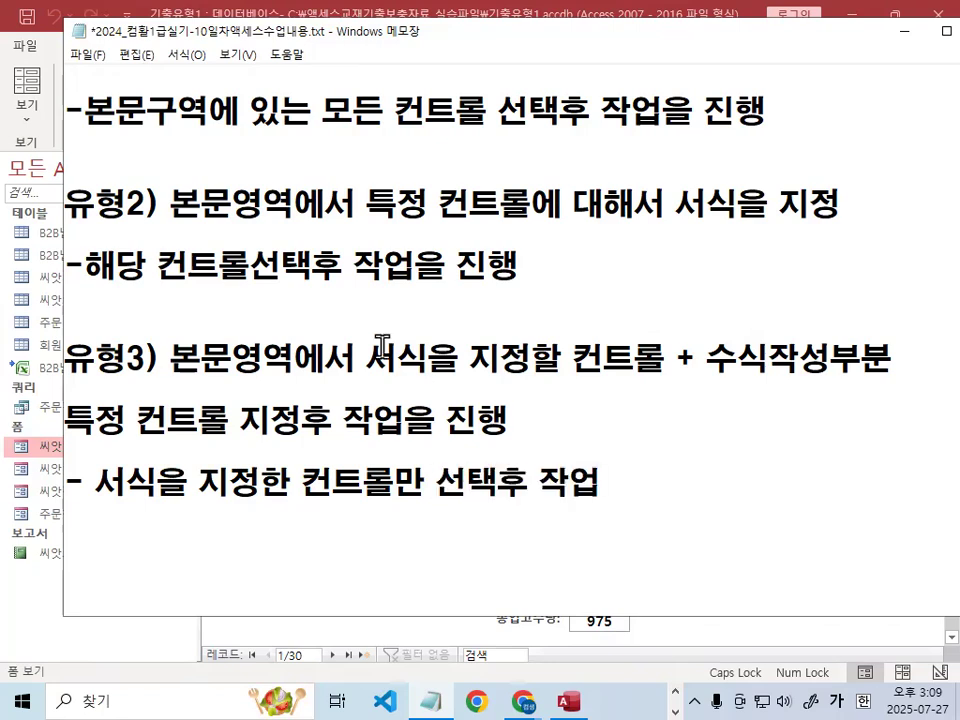
Step: Add the line "-> 식이~ 선택" under the 유형1 note, with blank space before the 유형2 heading
scroll(356, 287, up, 2)
scroll(336, 279, down, 1)
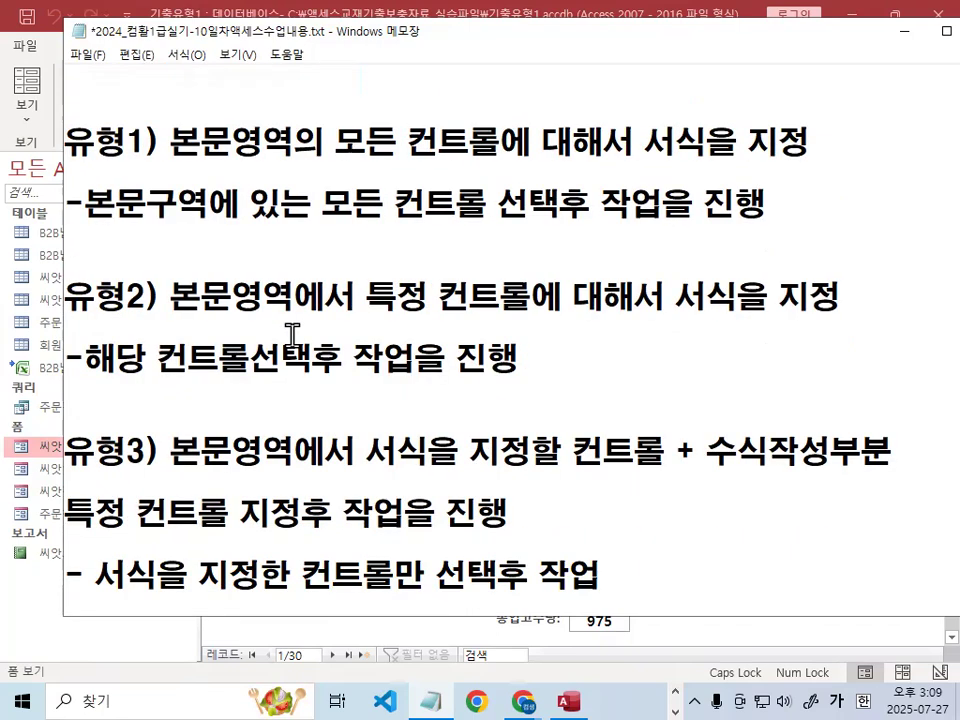
key(Return)
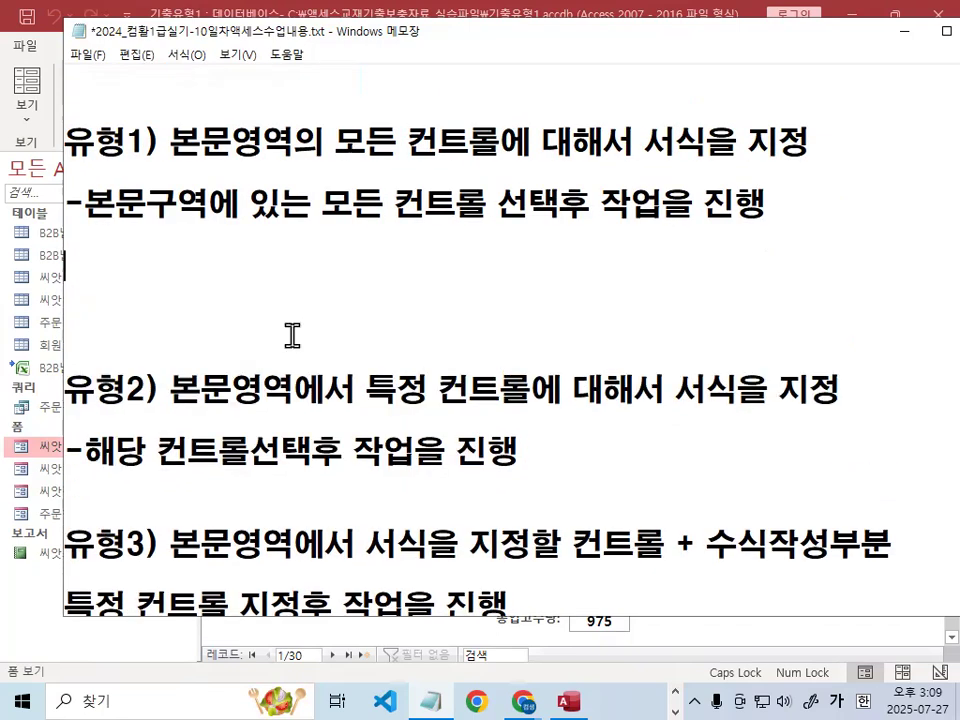
text(-> 수시)
text(ㄱ)
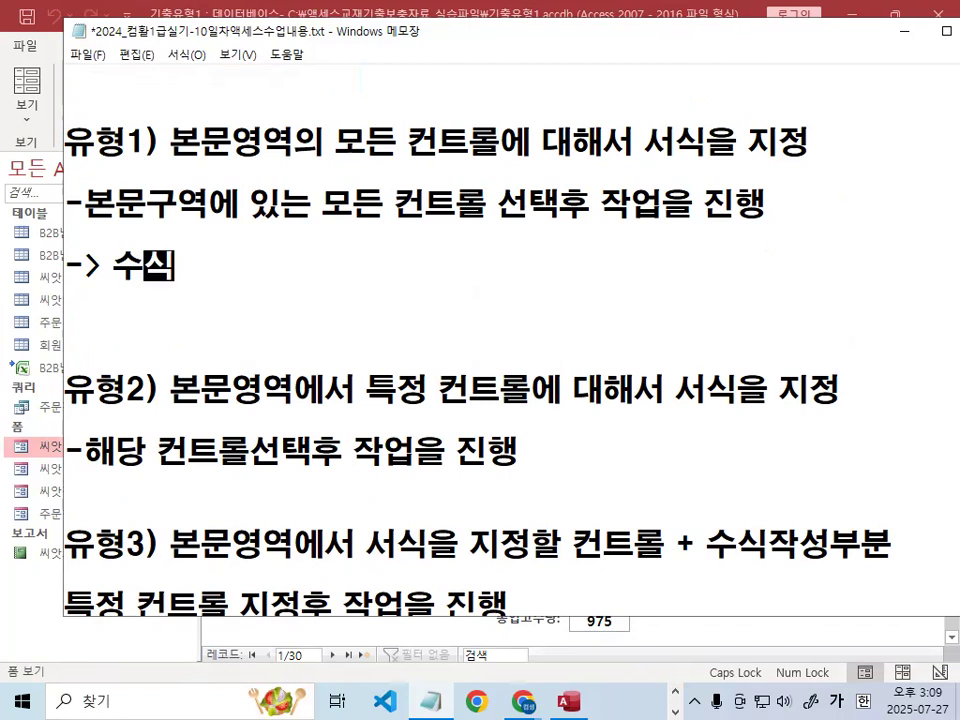
click(292, 336)
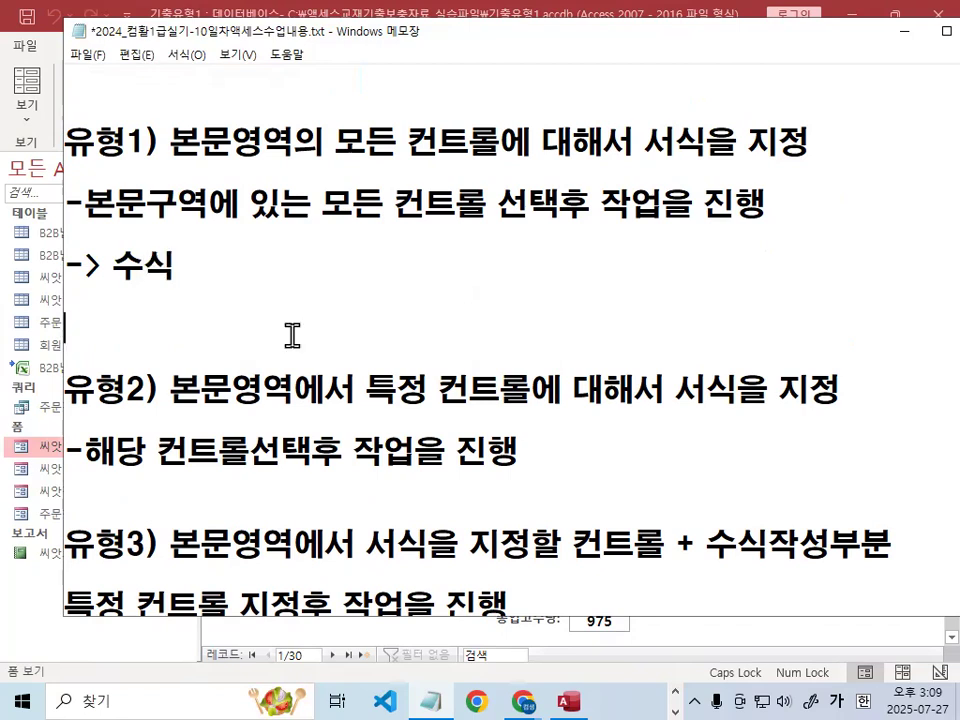
key(Delete)
key(Delete)
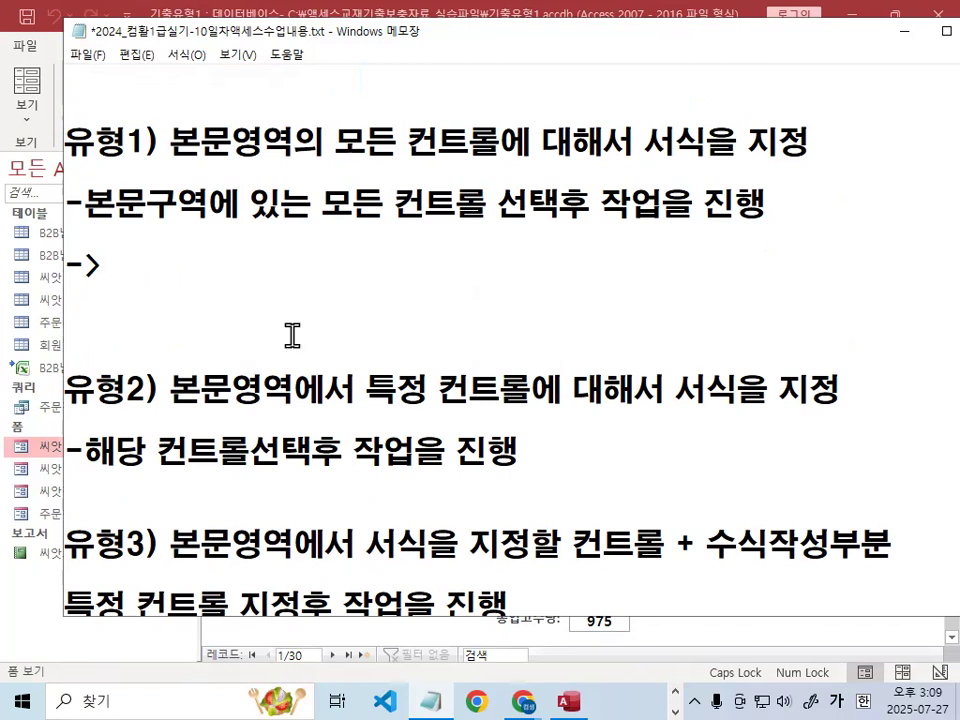
text(식ㅇㅣ~  )
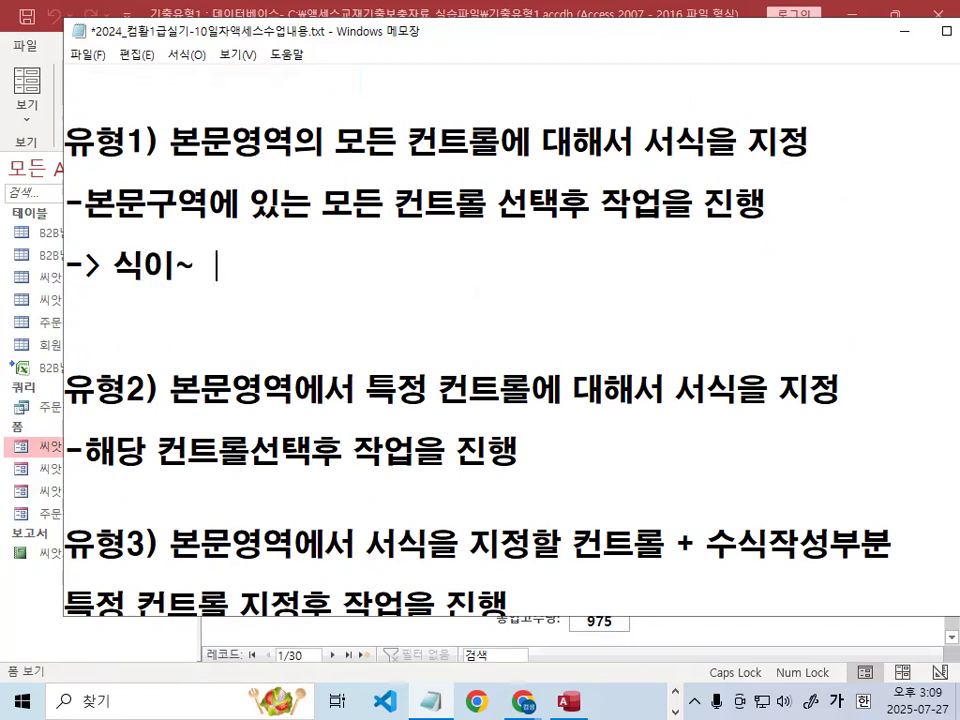
text(선택)
Step: Insert "필드값이 " before "식이~" in the arrow line under the 유형1 note
key(Left)
key(Left)
key(Left)
key(Left)
key(Left)
key(Left)
key(Left)
text(필드값이 )
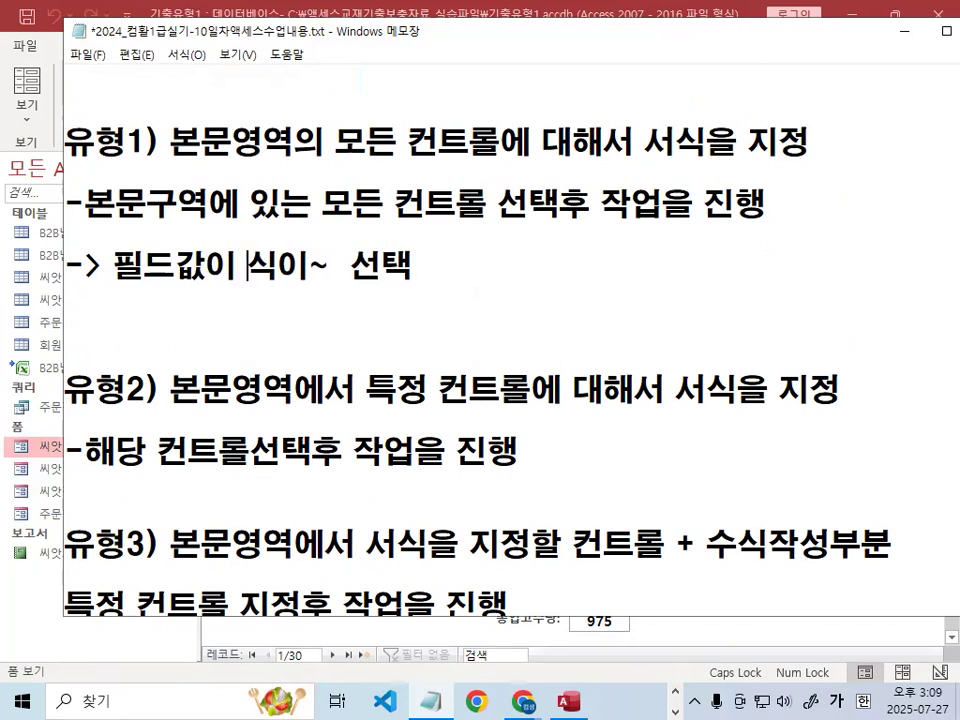
Step: Complete the arrow line under the 유형1 note as "-> 필드값이 -> 식이~ 선택해서 작업"
text(-<>)
key(BackSpace)
key(BackSpace)
text(>)
key(Right)
key(Right)
key(Right)
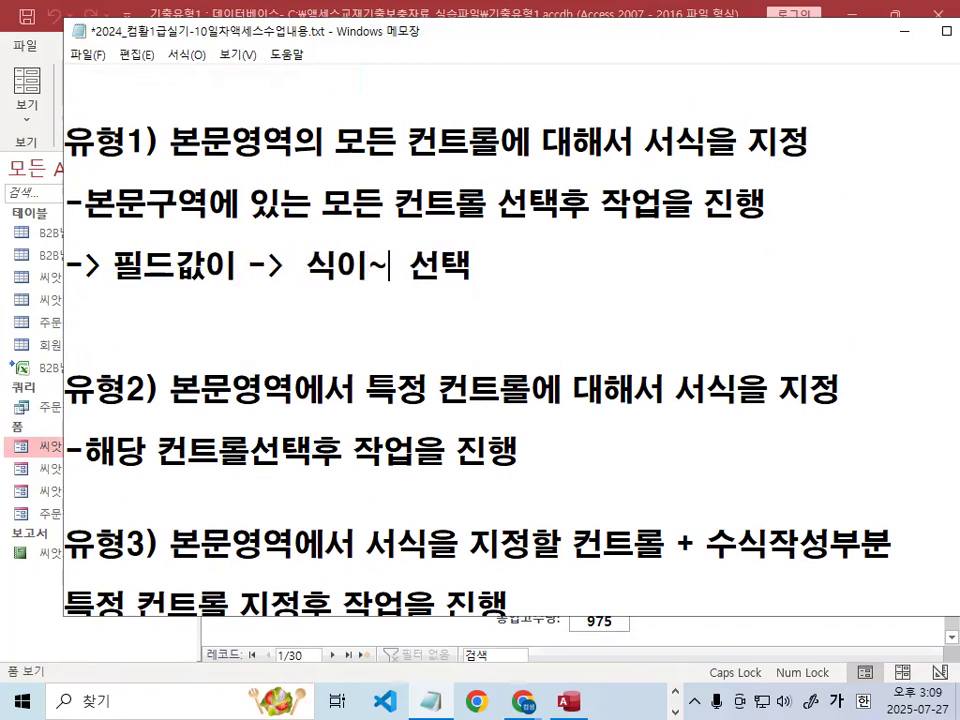
key(End)
text(해서 )
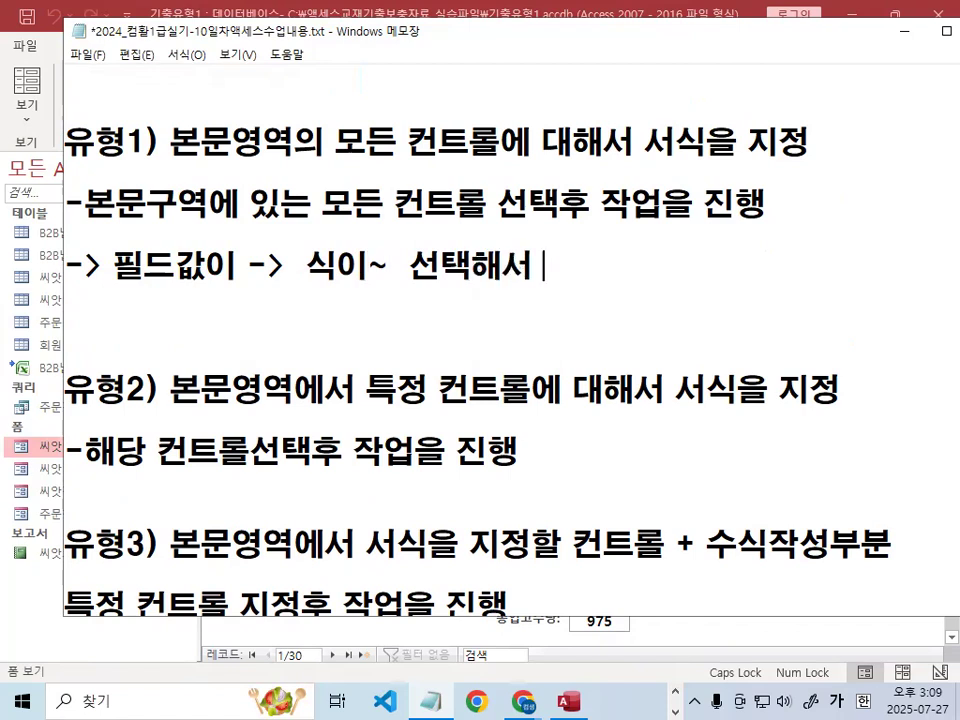
text(작ㅇㅓㅂ)
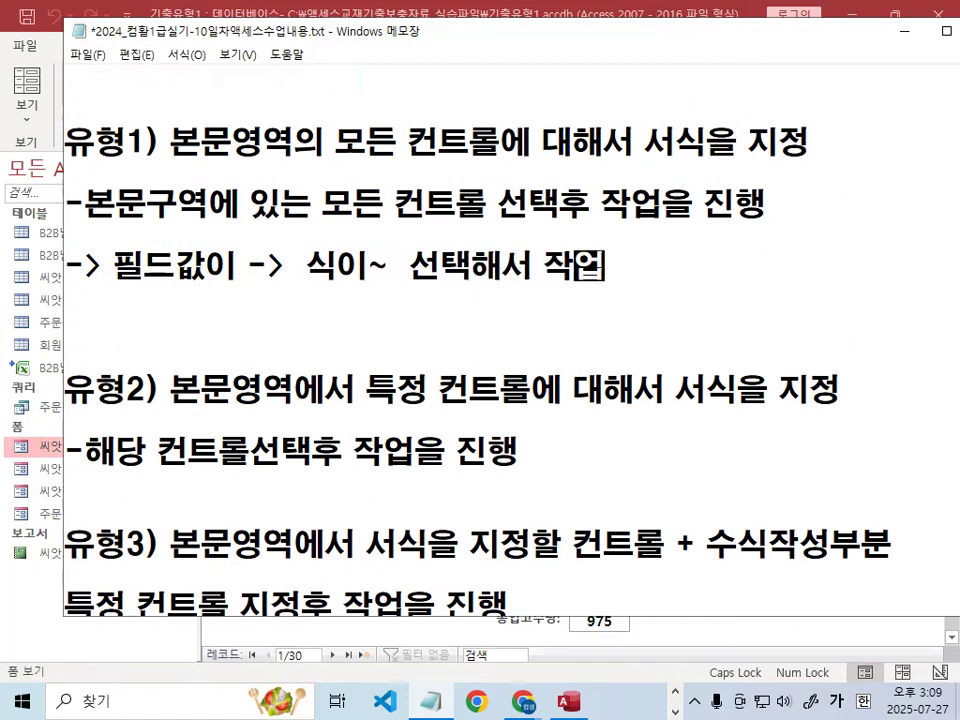
Step: Add the line "-> 필드값이 그대로 사용" under the 유형2 note, leaving blank space before the 유형3 heading
click(292, 335)
key(Return)
key(Return)
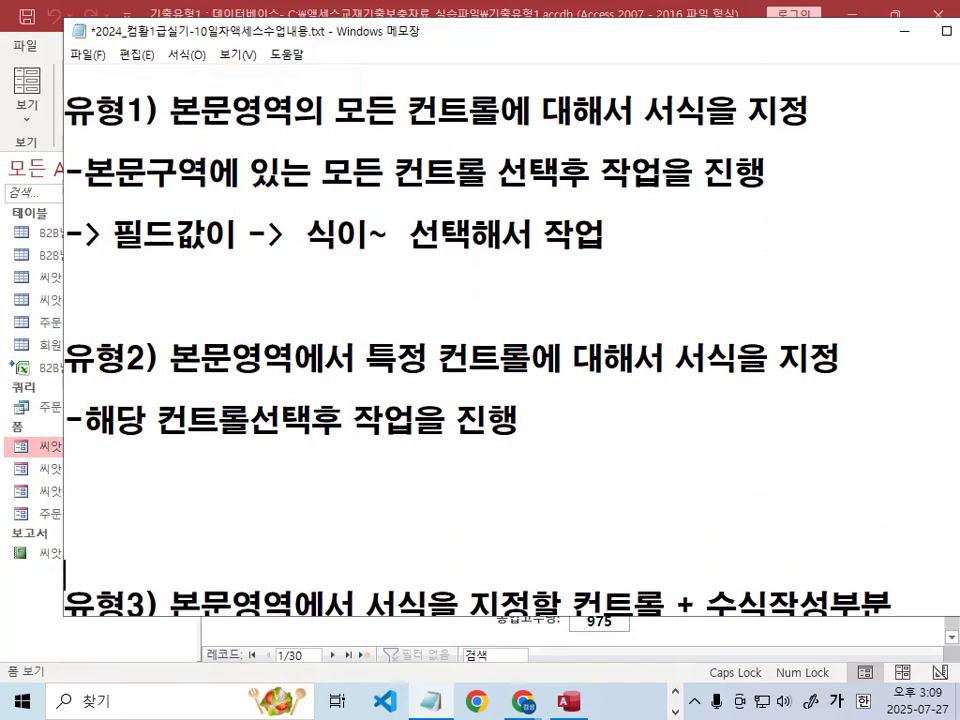
text(-> 필드)
text(값이  그대ㄹ)
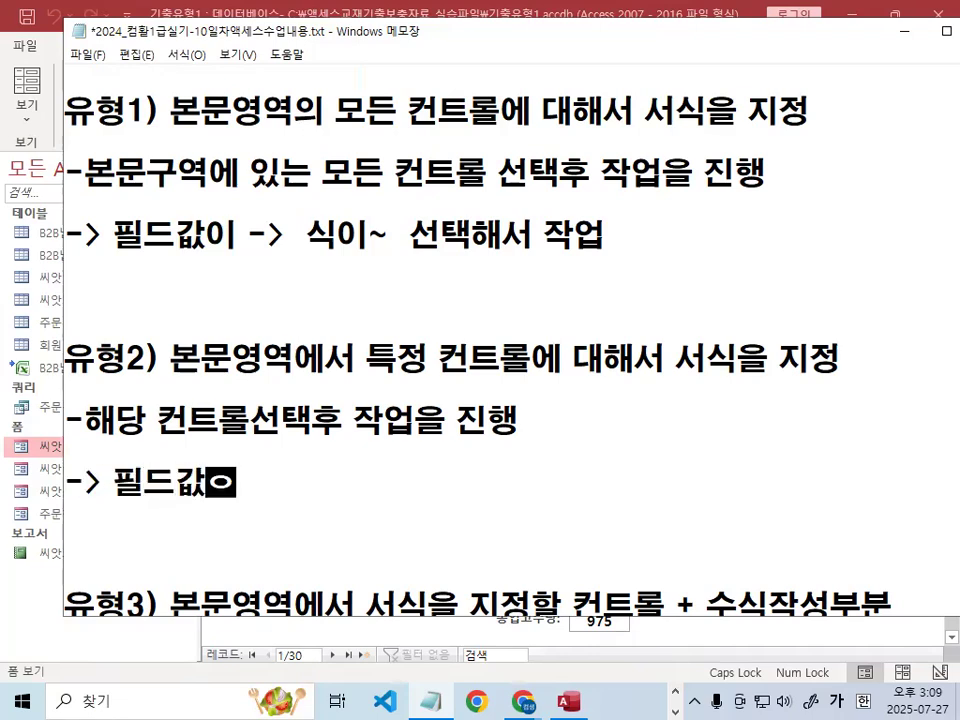
text(로 사용)
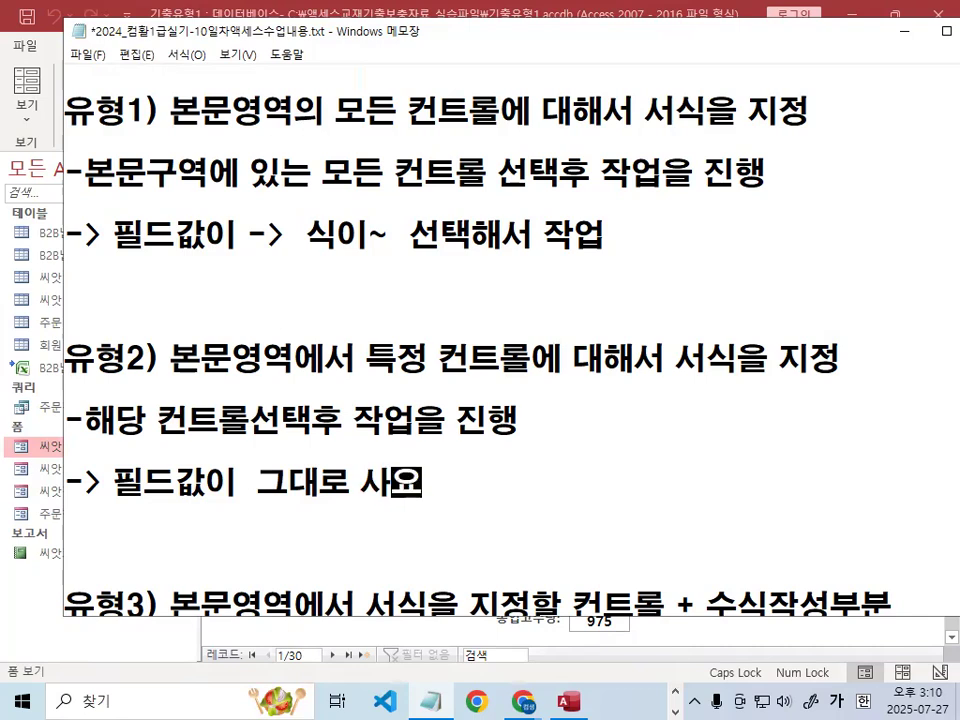
Step: Copy the line "-> 필드값이 -> 식이~ 선택해서 작업" from the 유형1 notes to below the last 유형3 note
key(shift+End)
key(ctrl+c)
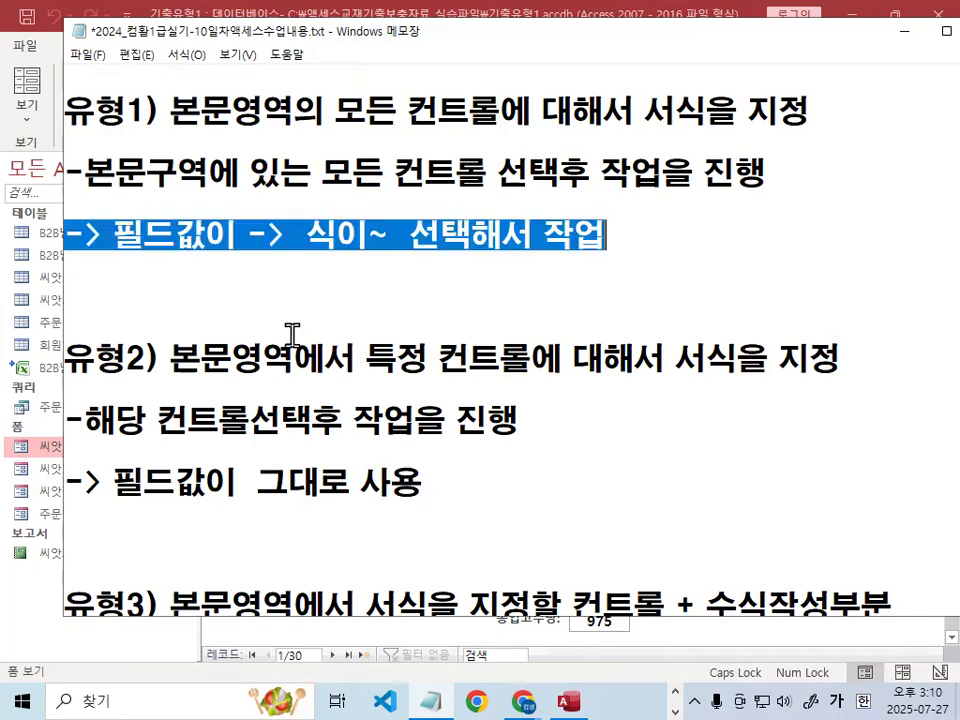
key(Down)
scroll(292, 335, down, 2)
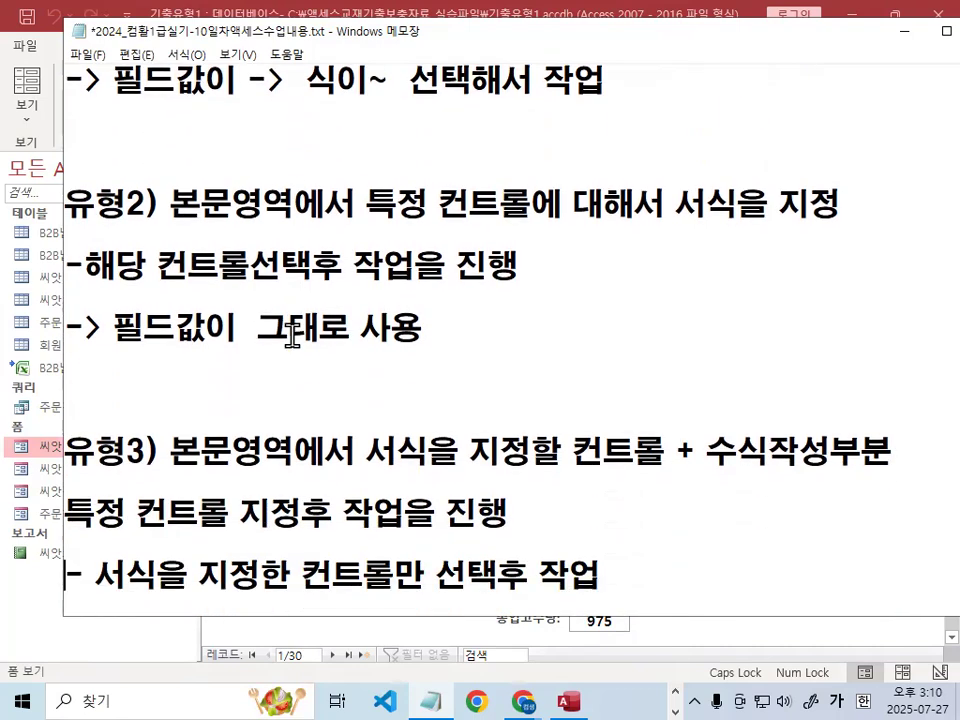
drag(575, 452, 892, 452)
drag(110, 514, 332, 514)
click(333, 514)
scroll(326, 513, down, 1)
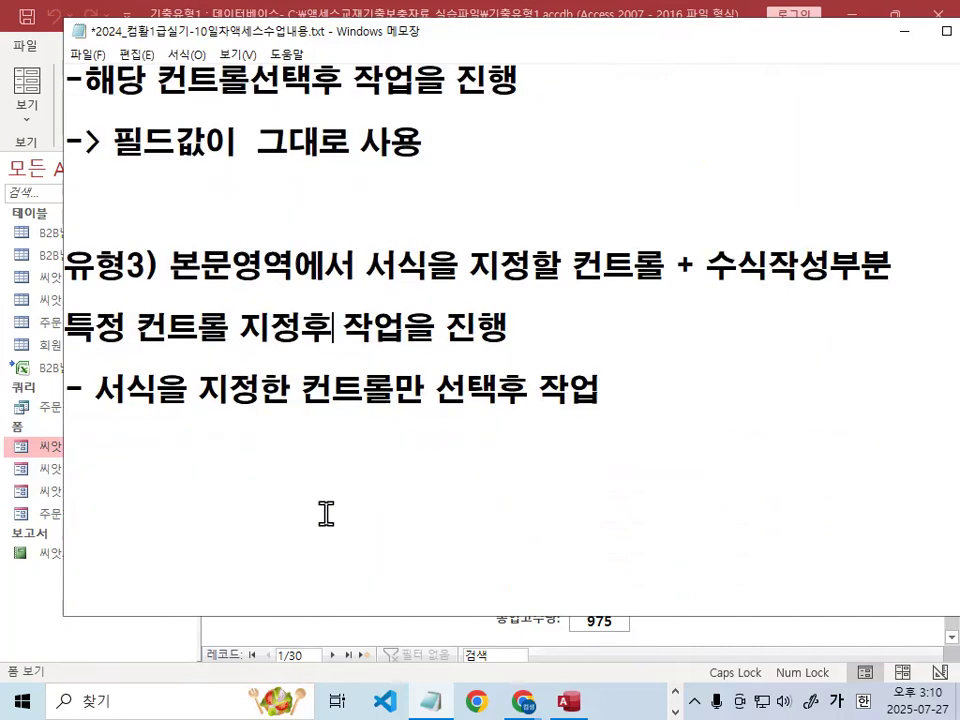
click(281, 453)
key(ctrl+v)
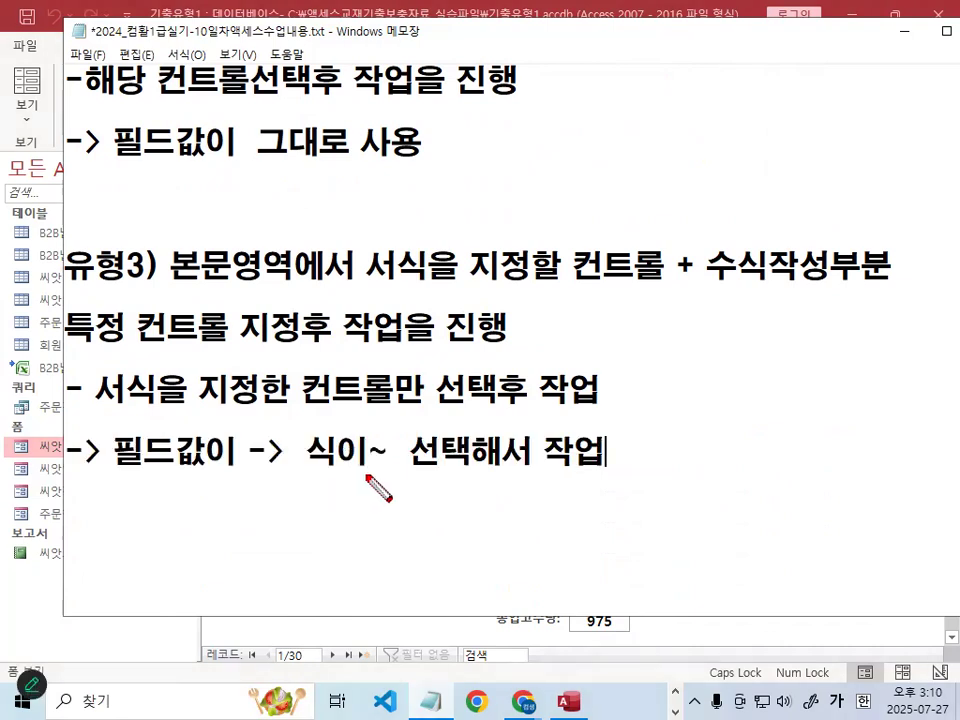
Step: Mark "식이~ 선택해서" under 유형3 with the red screen pen, circle "유형1)", check-mark "모든 컨트롤" beneath it, and clear the marks
drag(312, 472, 520, 478)
key(Escape)
scroll(470, 410, up, 2)
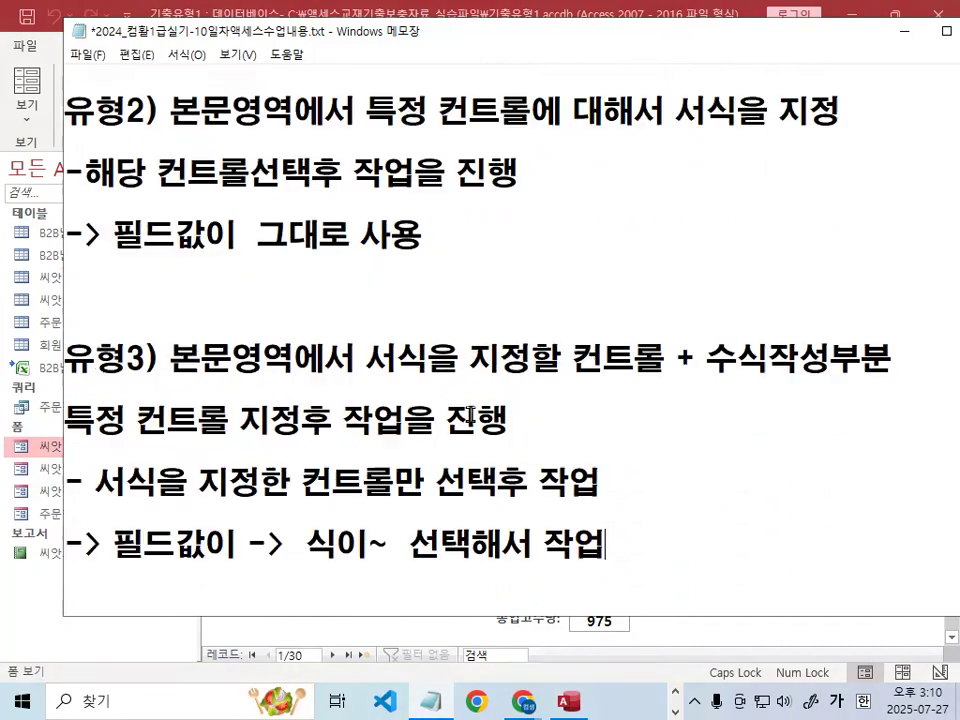
mouse_move(155, 128)
mouse_down()
mouse_move(118, 152)
mouse_move(88, 132)
mouse_move(155, 146)
mouse_up()
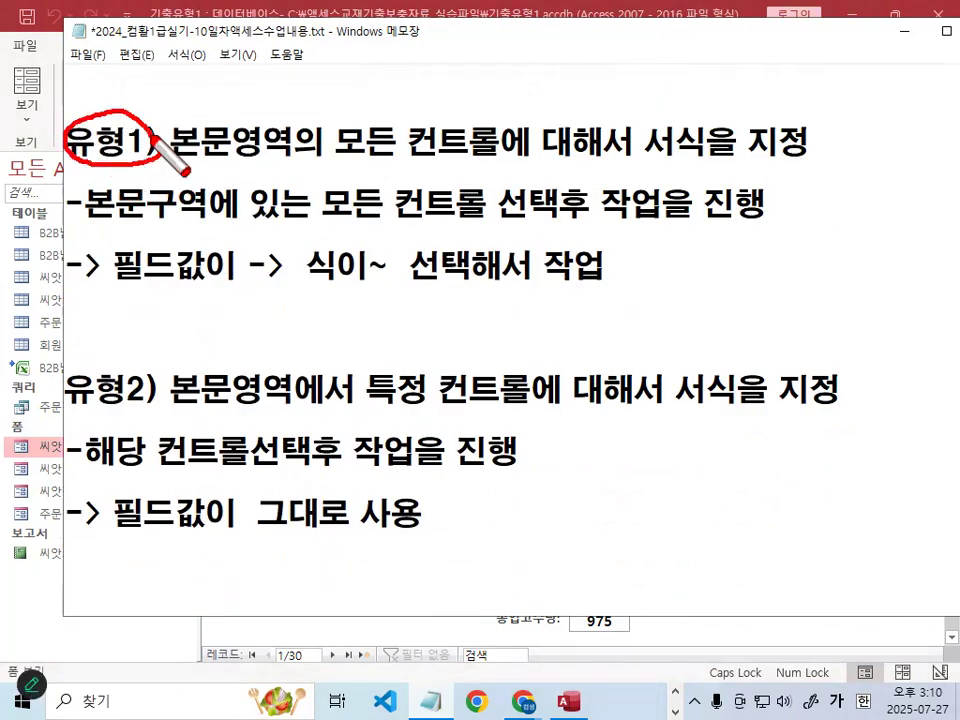
drag(370, 188, 445, 120)
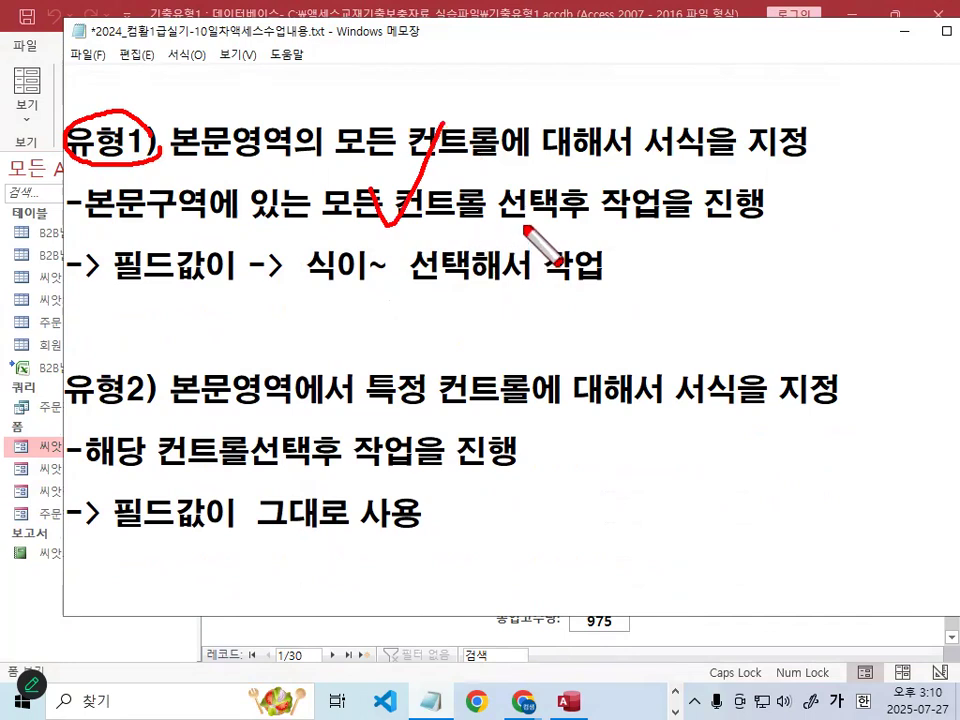
key(e)
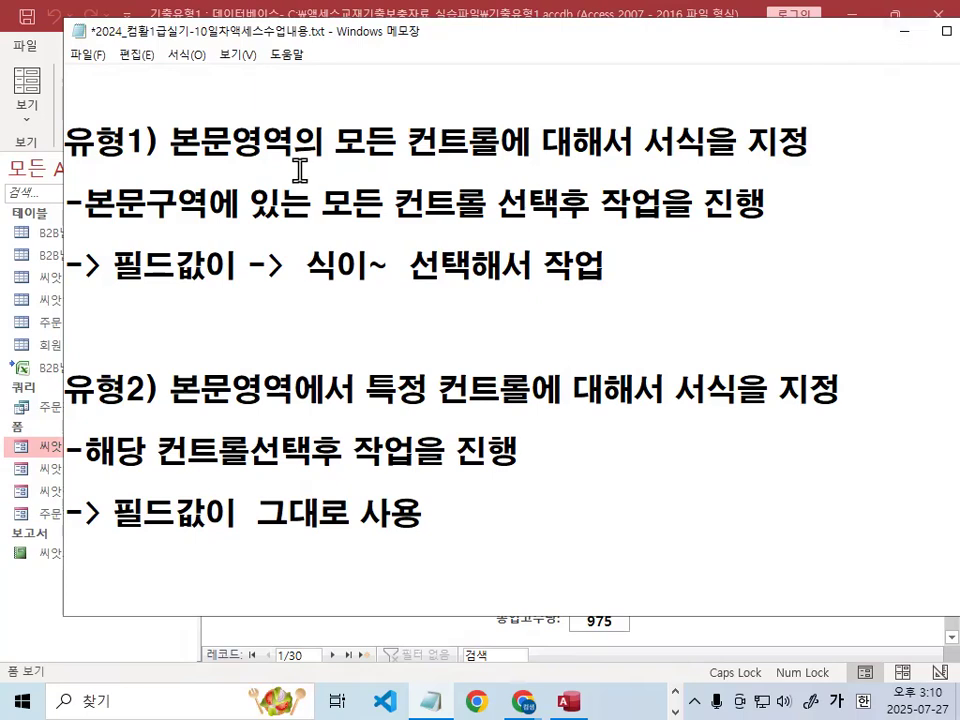
Step: Highlight "본문영역의 모든 컨트롤", "-본문구역에 있는" and "선택해서 작업" in turn while reviewing the 유형1 notes
drag(170, 142, 502, 143)
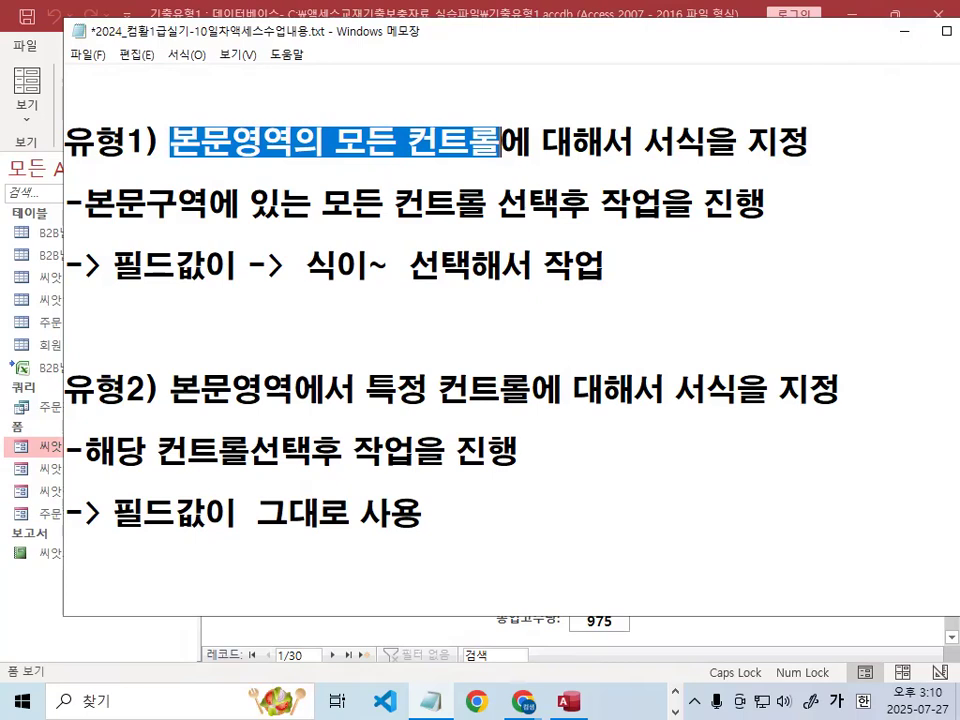
key(alt+Tab)
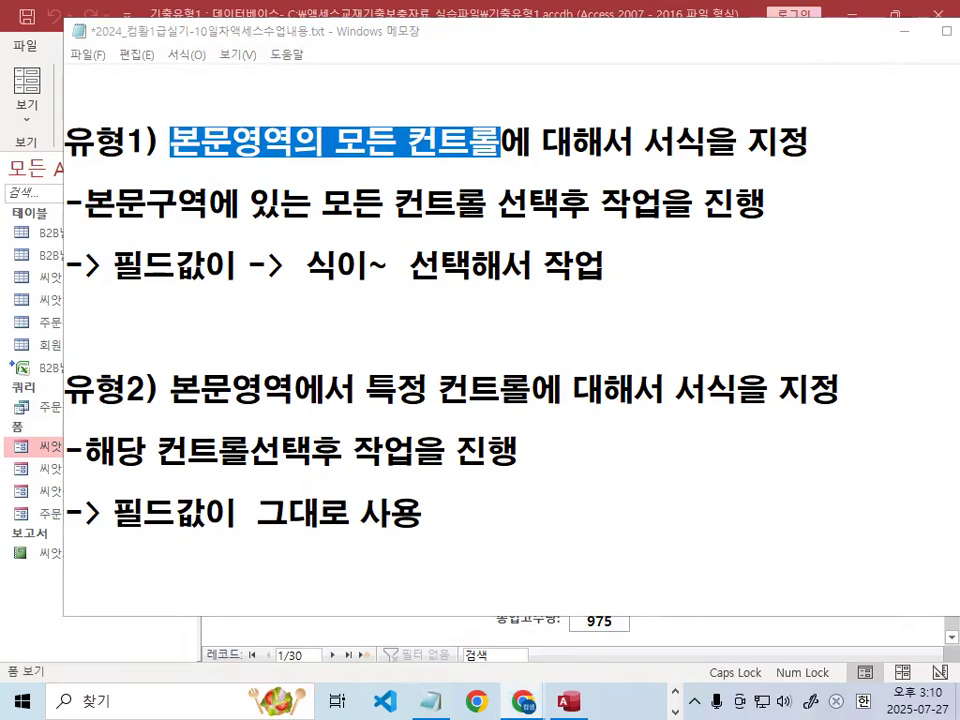
click(320, 205)
key(shift+Home)
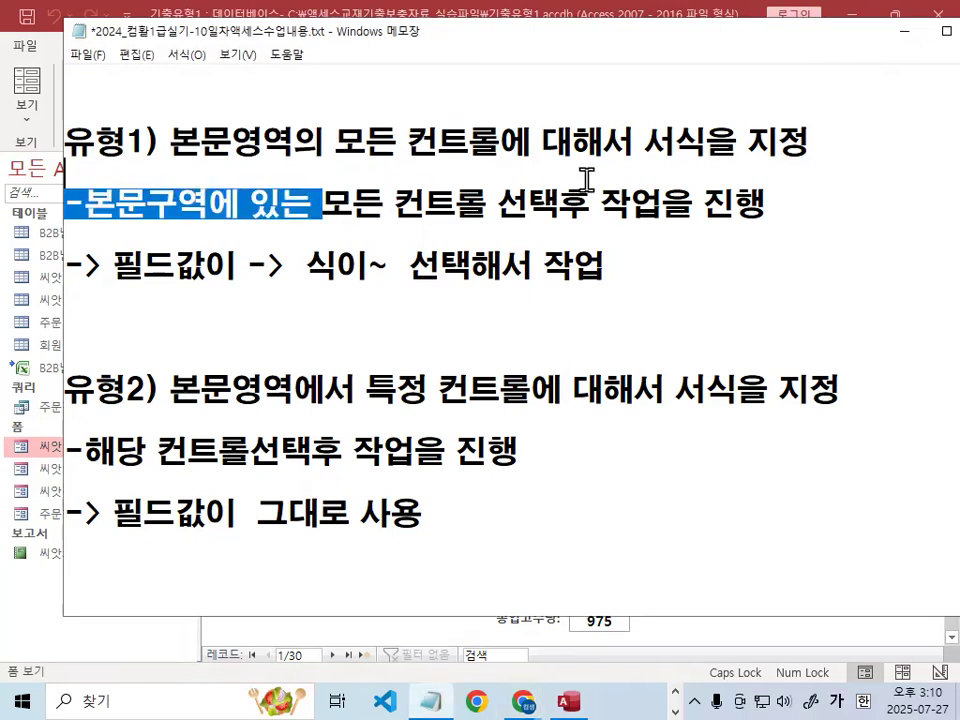
drag(302, 266, 594, 264)
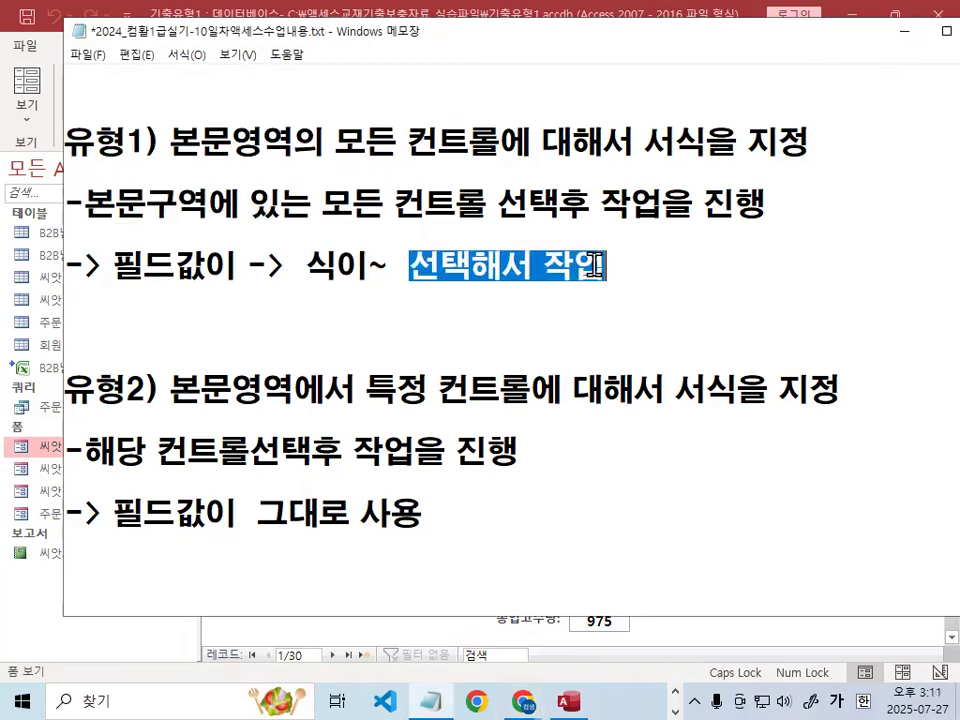
scroll(521, 367, down, 3)
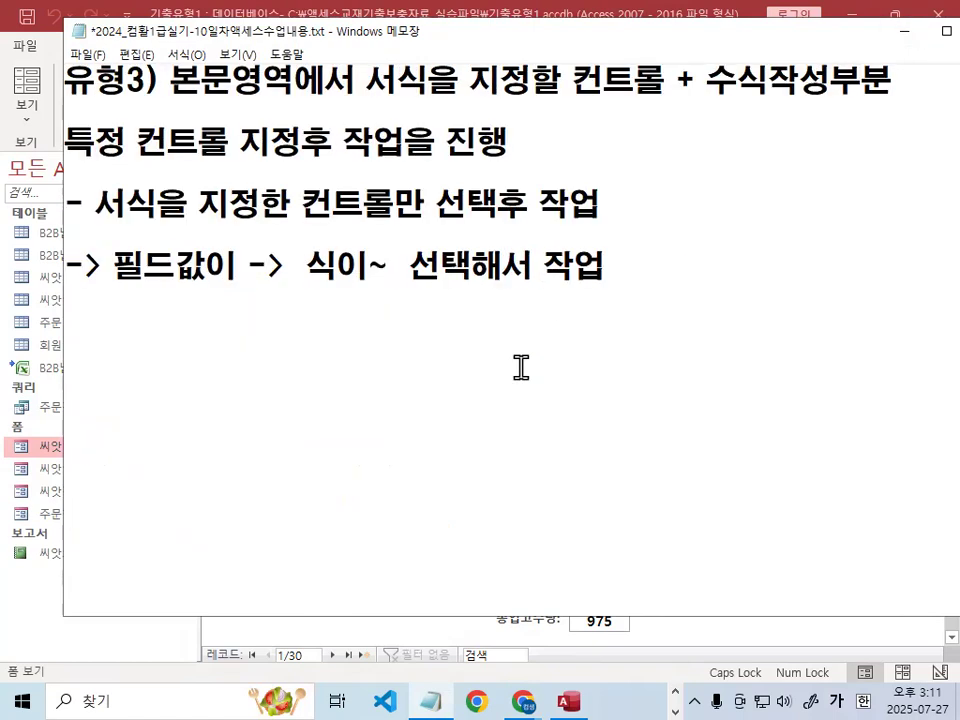
Step: Add a dashed separator line below the 유형3 notes, with the <작업순서> list for conditional formatting directly beneath it
click(317, 356)
text(----------------------------------)
key(Return)
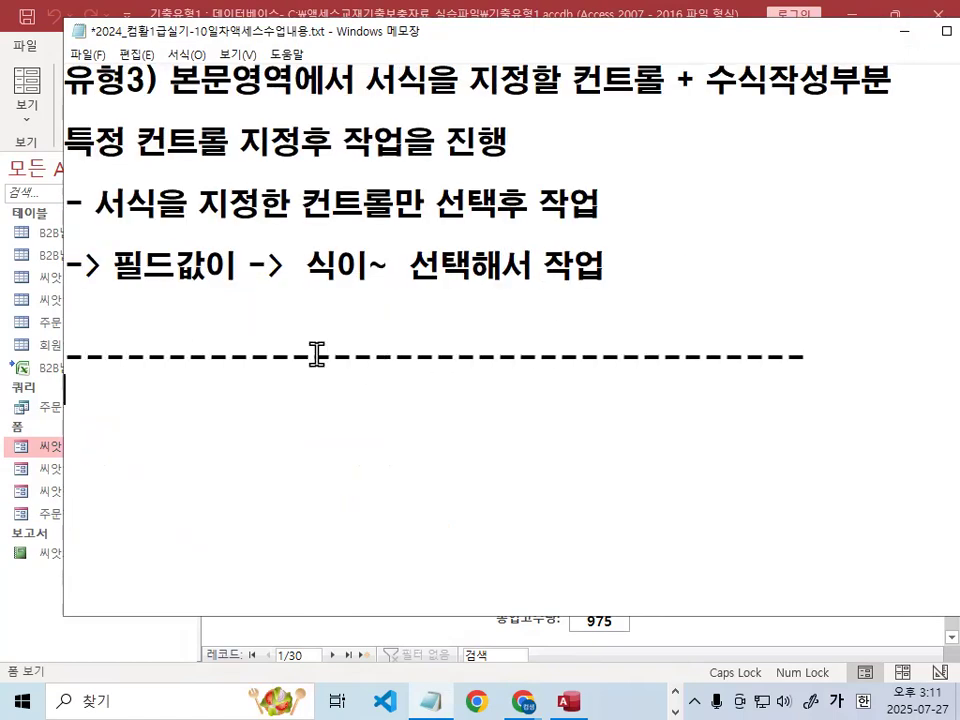
text(<작업순서> 1. 본문에 모든 컨트롤을 선택 2. [서식]탭-> [컨트롤서식] 그룹-> 조건부서식 아이콘 클릭 필드값이 -> 식이 변경 ->  [입고수량]>=50 3. 바로 아래에 해당 서식 아이콘 클릭->확인 클릭 -> 확인 클릭 4. 저장 ----------------)
scroll(345, 377, down, 1)
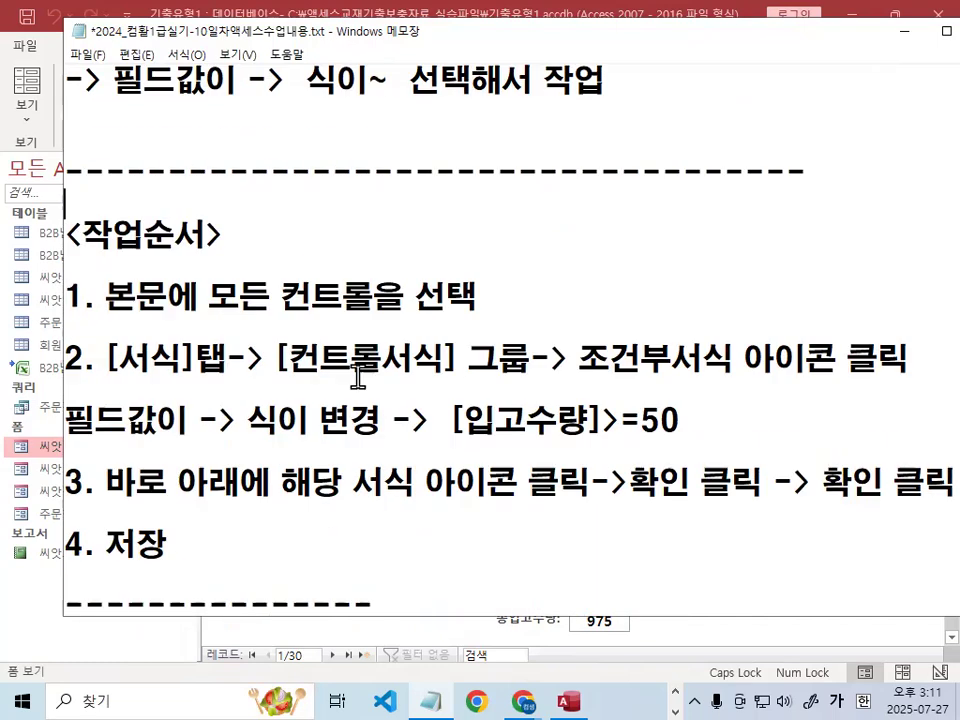
scroll(364, 339, down, 1)
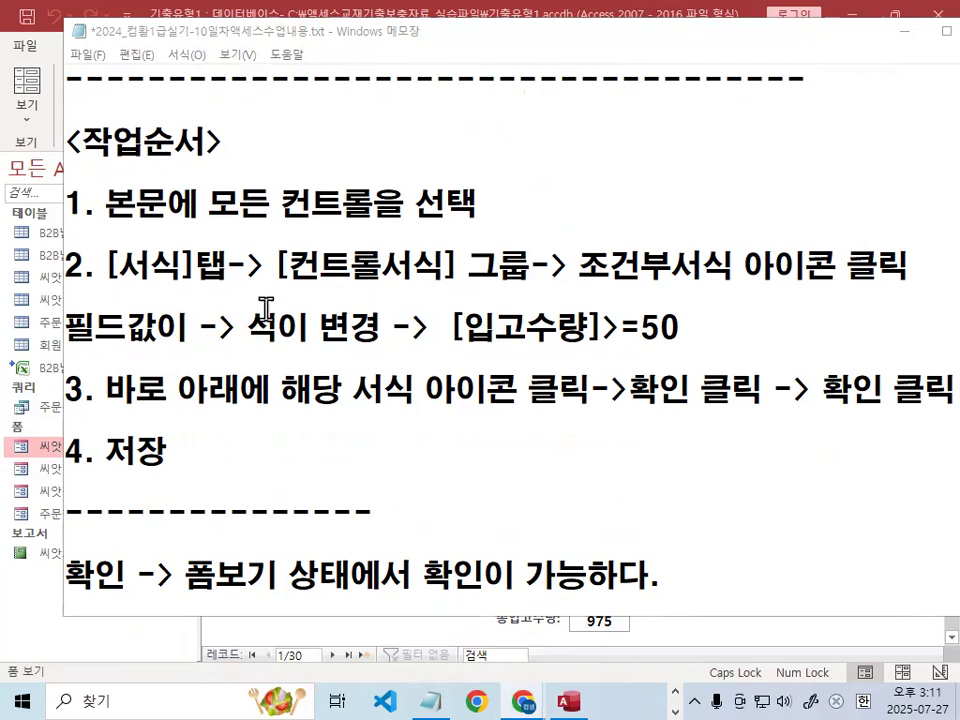
Step: Insert "입고수량’이 50 이상인 경우 본문 영역의 모든 컨트롤의 글꼴이 ‘굵게’, ‘밑줄’로 표시되도록 설정" between the separator and <작업순서>
click(252, 80)
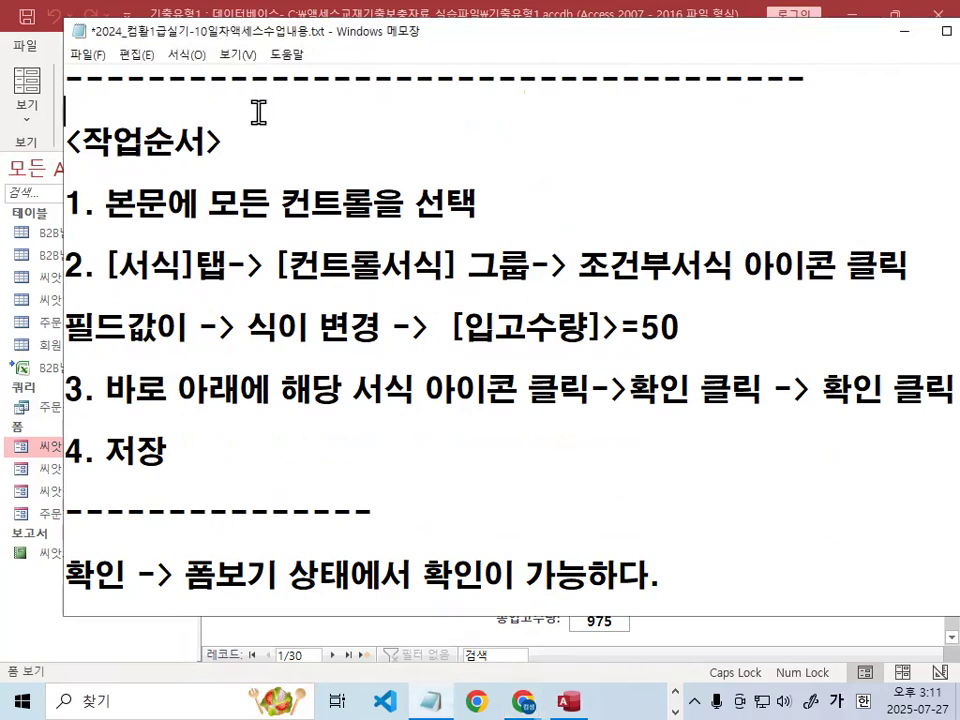
key(Return)
key(Return)
key(Return)
key(Return)
key(Up)
key(Up)
key(Up)
text(입고수량’이 50 이상인 경우 본문 영역의 모든 컨트롤의 글꼴이 ‘굵게’, ‘밑줄’로 표시되도록 설정)
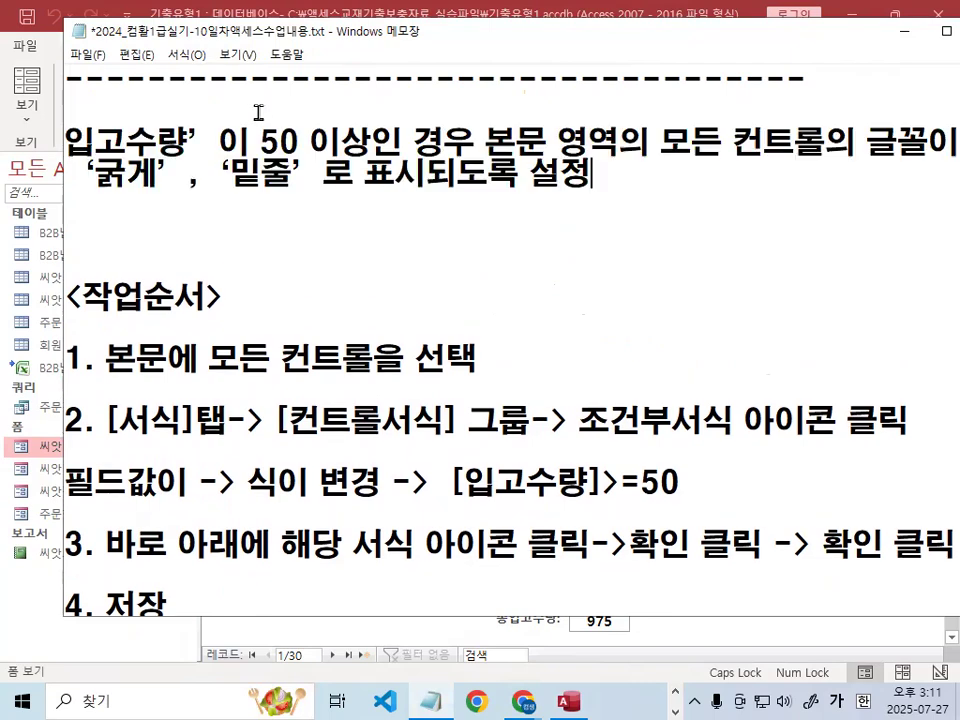
Step: Remove the quotation mark after 입고수량 and break the task sentence onto a new line before "본문 영역의"
key(Right)
key(Right)
key(Right)
key(Right)
key(Right)
key(Left)
key(Left)
key(Left)
key(Left)
key(Right)
key(Delete)
key(Right)
key(Right)
key(Right)
key(Right)
key(Right)
key(Right)
key(Right)
key(Right)
key(Right)
key(Right)
key(Right)
key(Right)
key(Return)
key(Return)
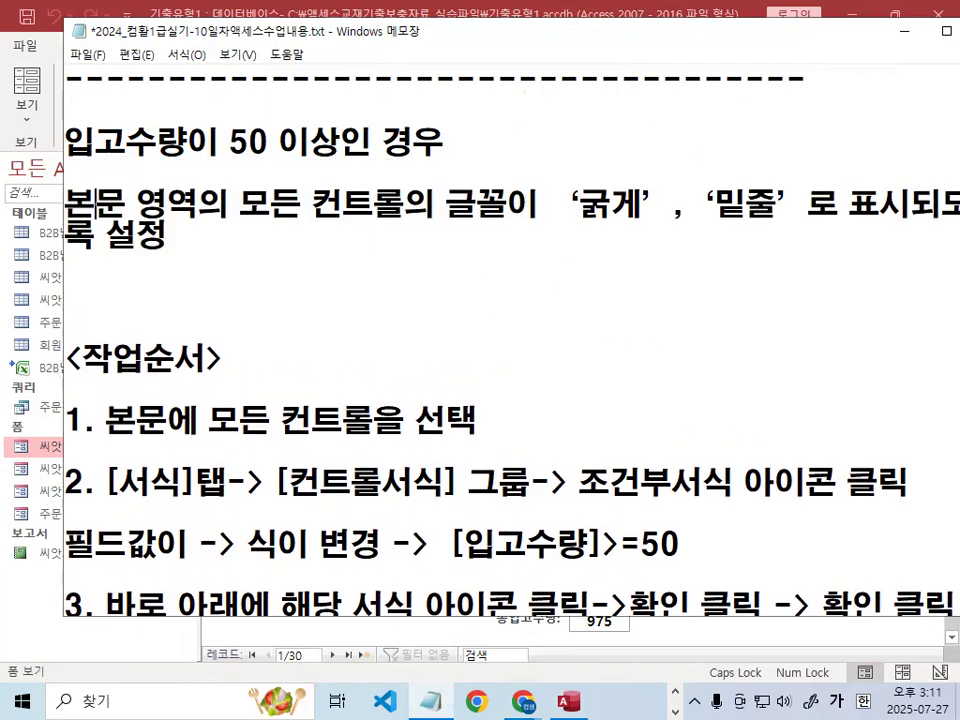
Step: Remove the quotation marks around 굵게 and 밑줄 in the task sentence and put "설정" on its own line
key(BackSpace)
key(BackSpace)
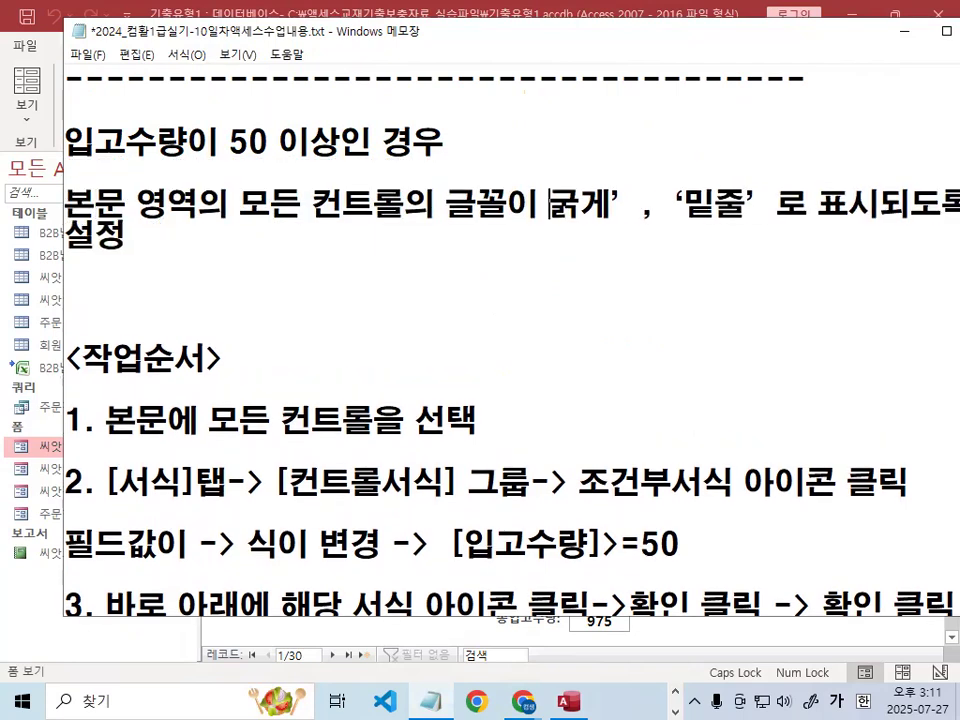
key(Right)
key(Delete)
key(Delete)
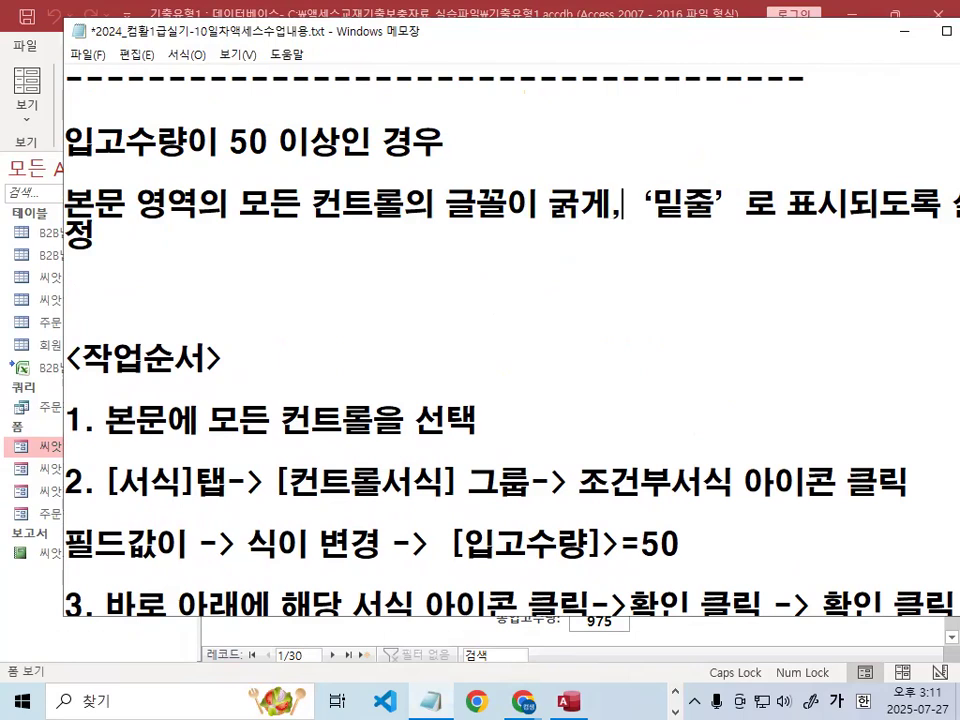
key(BackSpace)
key(Delete)
key(Delete)
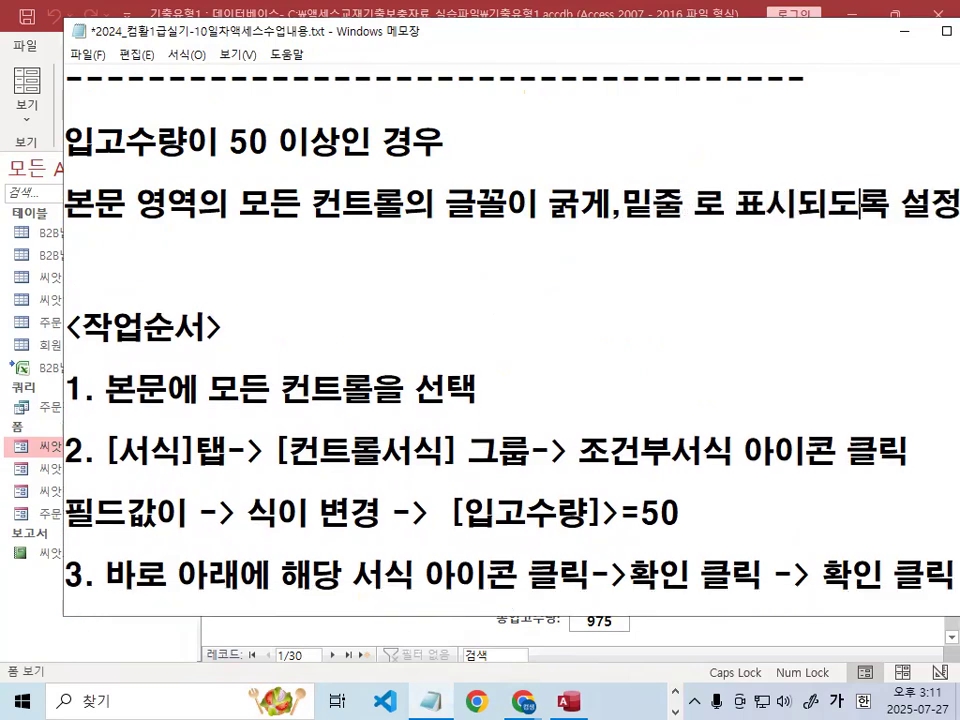
key(Return)
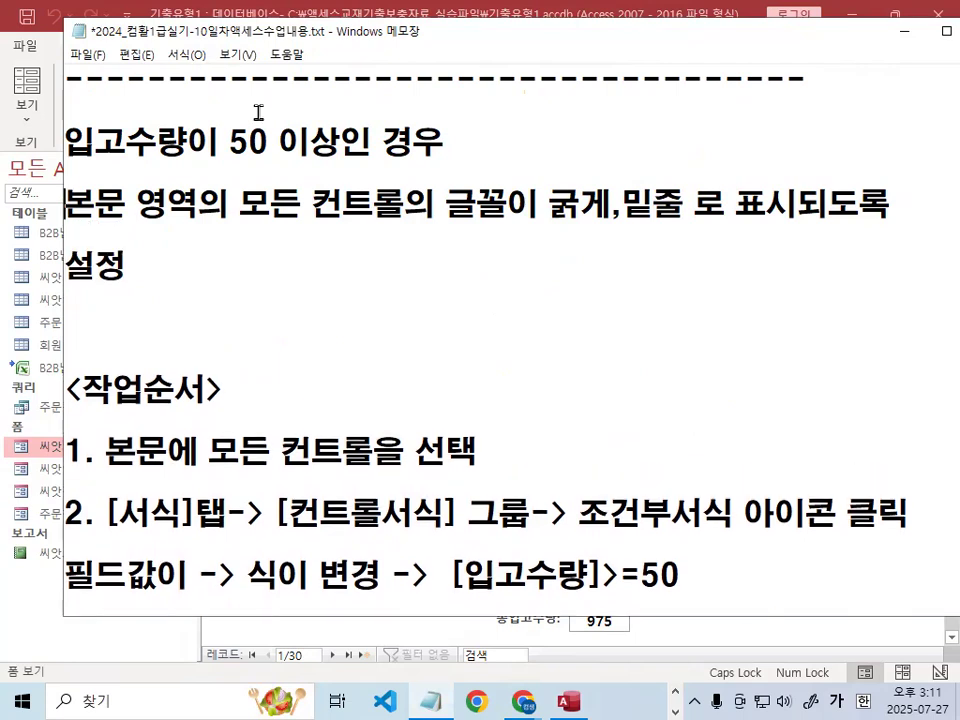
Step: Highlight "본문 영역의 모든 컨트롤의" and the condition line above it to review the task sentence
key(shift+Right)
key(shift+Right)
key(shift+Right)
key(shift+Right)
key(shift+Right)
key(shift+Right)
key(shift+Right)
key(shift+Right)
key(shift+Right)
key(shift+Right)
key(shift+Right)
key(shift+Right)
key(shift+Right)
key(shift+Right)
key(shift+Right)
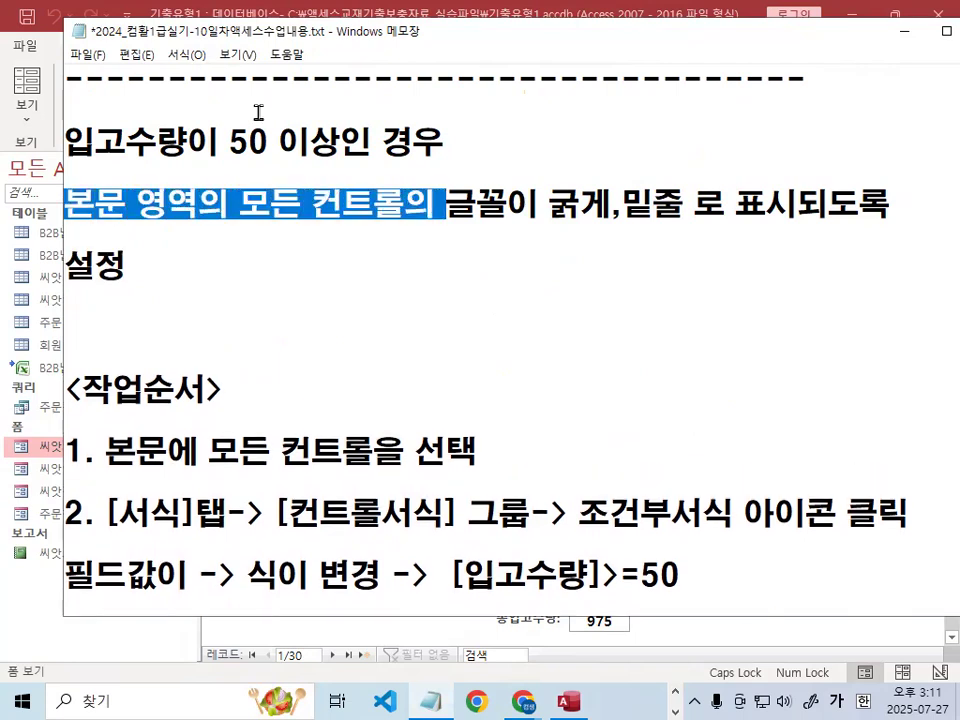
key(Left)
key(Up)
key(shift+Down)
key(Right)
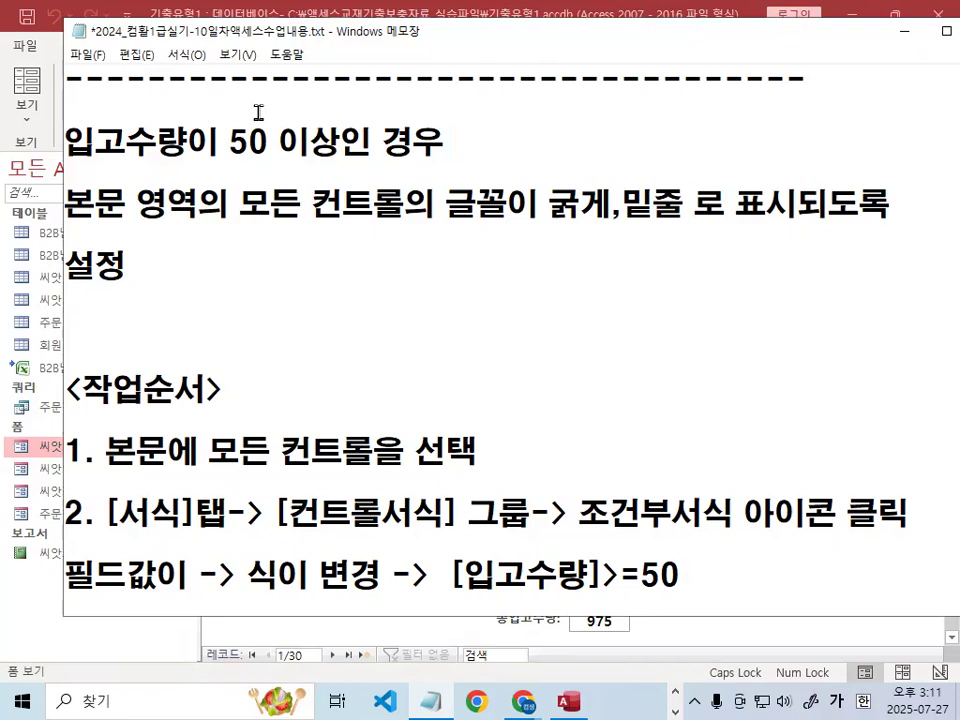
Step: In item 2 of <작업순서>, underline "[서식]탭-> [컨트롤서식]" and circle "조건부서식" and "아이콘" with the red screen pen
scroll(189, 240, down, 1)
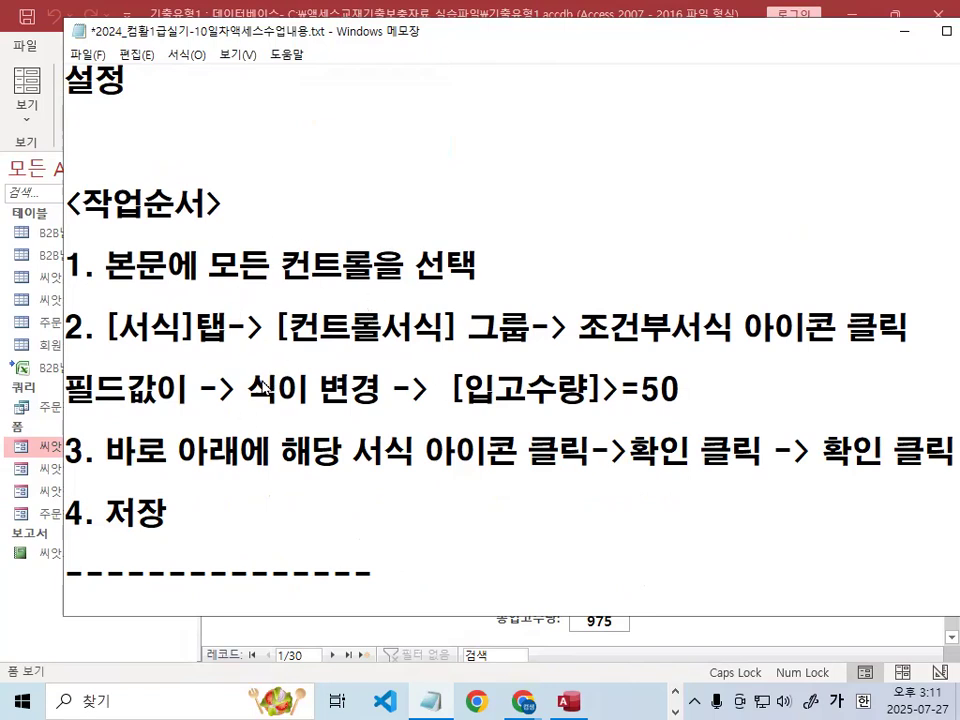
key(ctrl+2)
drag(134, 357, 446, 353)
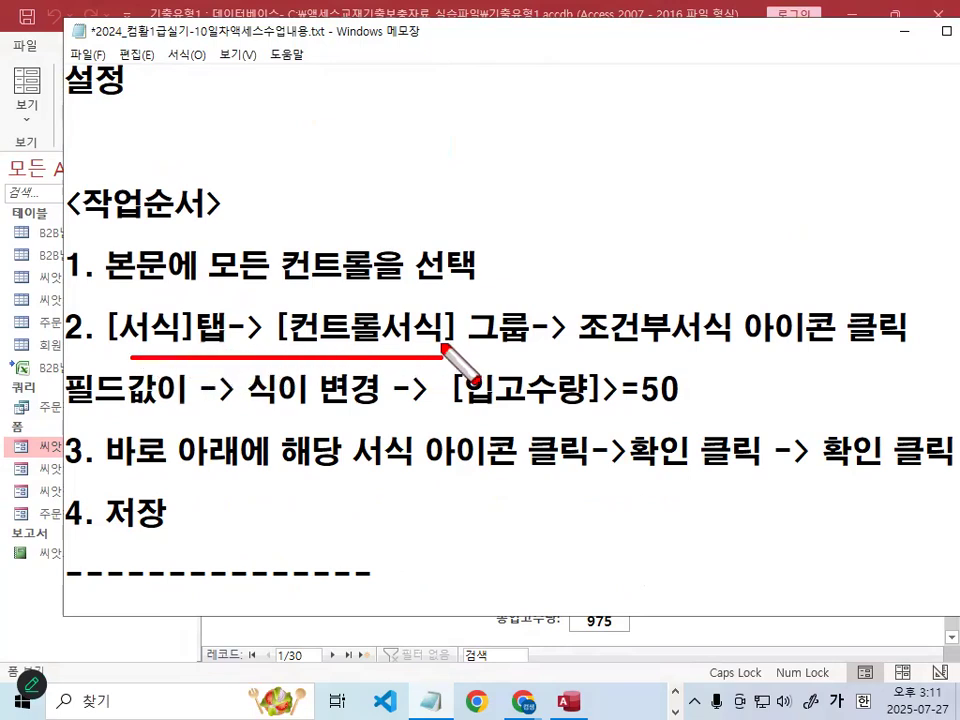
mouse_move(566, 343)
mouse_down()
mouse_move(639, 347)
mouse_move(747, 330)
mouse_up()
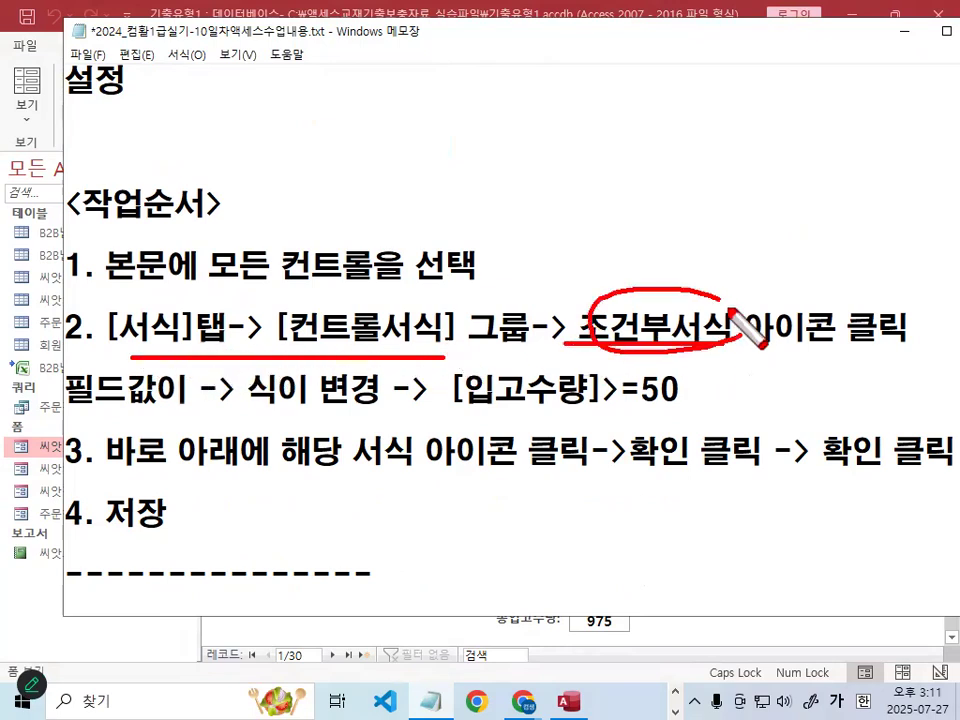
drag(843, 340, 836, 338)
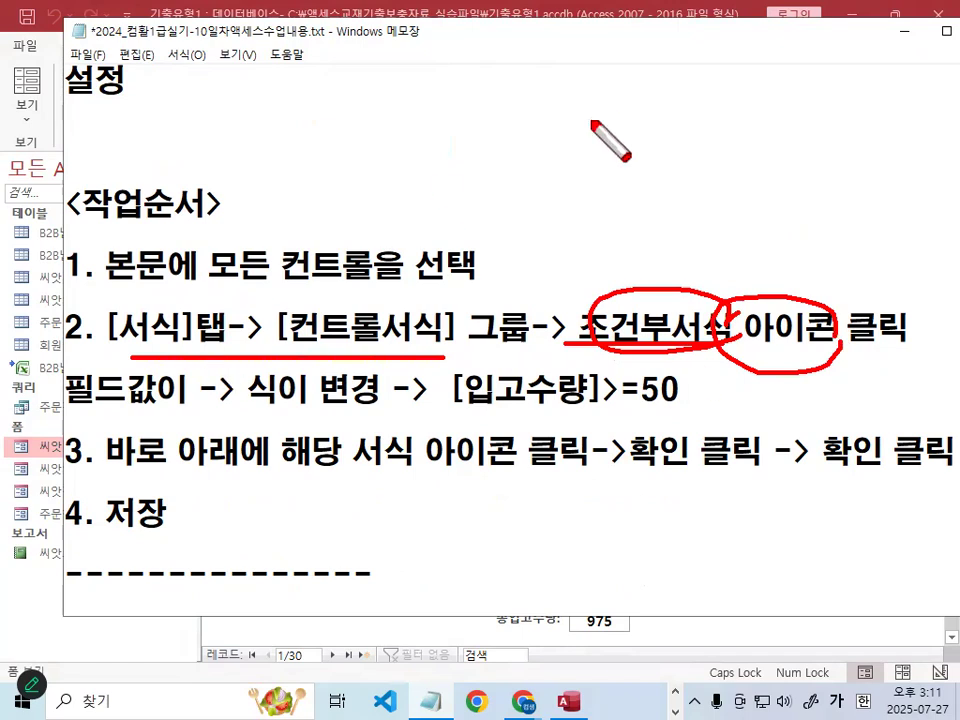
Step: Clear the pen marks, put the notes away and switch the 씨앗입고현황 form to Design View
key(Escape)
click(900, 30)
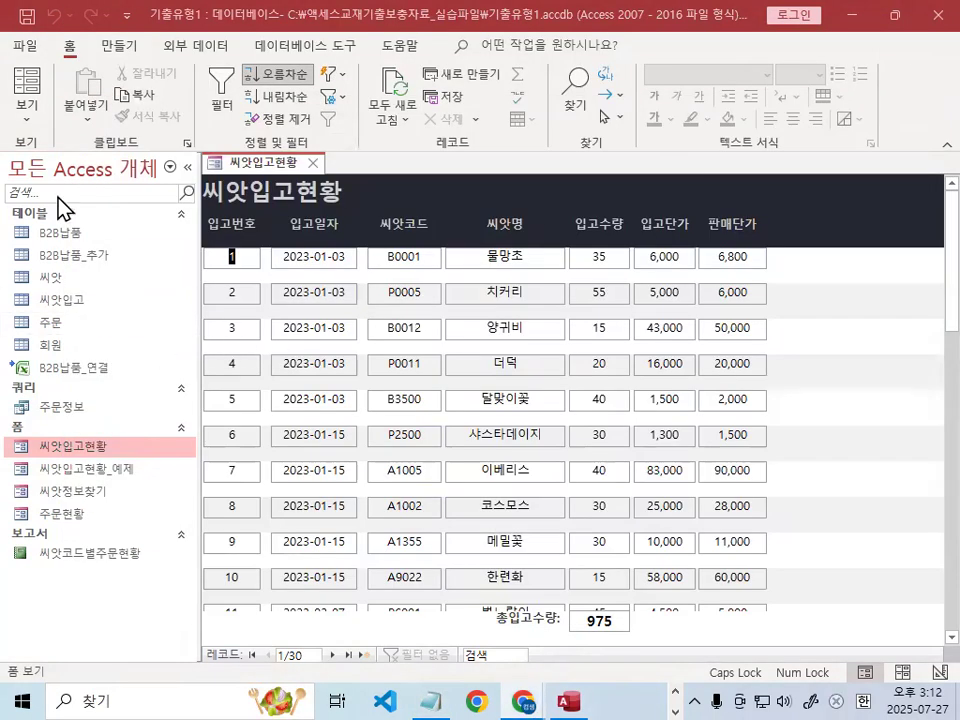
click(22, 122)
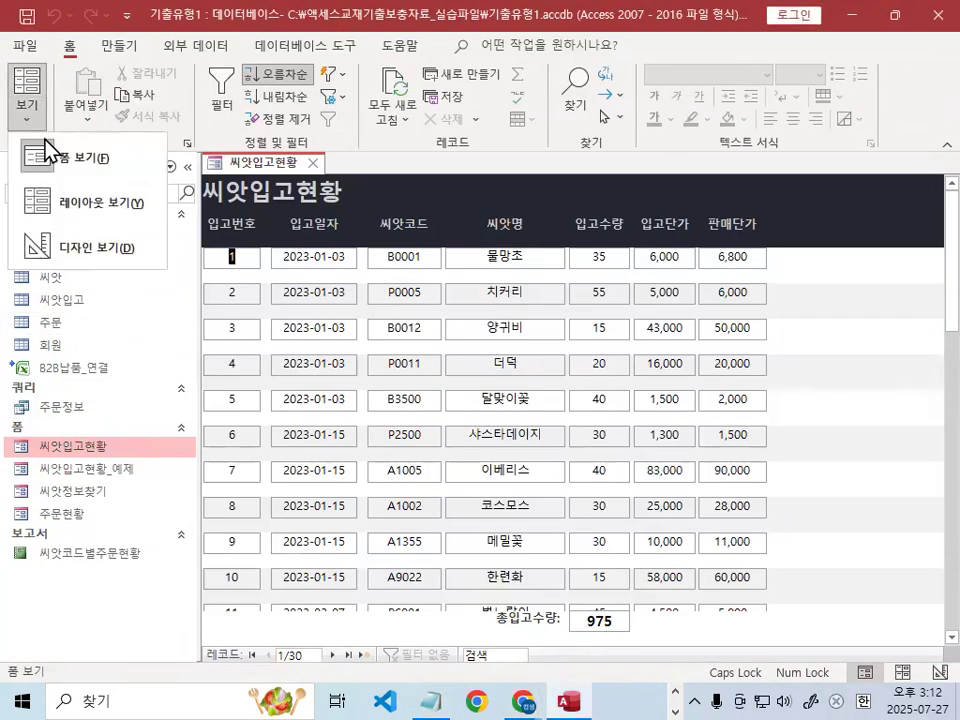
click(91, 268)
Step: Mark the 본문 controls and the vertical ruler beside the 본문 section with the red screen pen
key(ctrl+1)
mouse_move(574, 311)
mouse_down()
mouse_move(546, 326)
mouse_move(309, 311)
mouse_move(508, 304)
mouse_up()
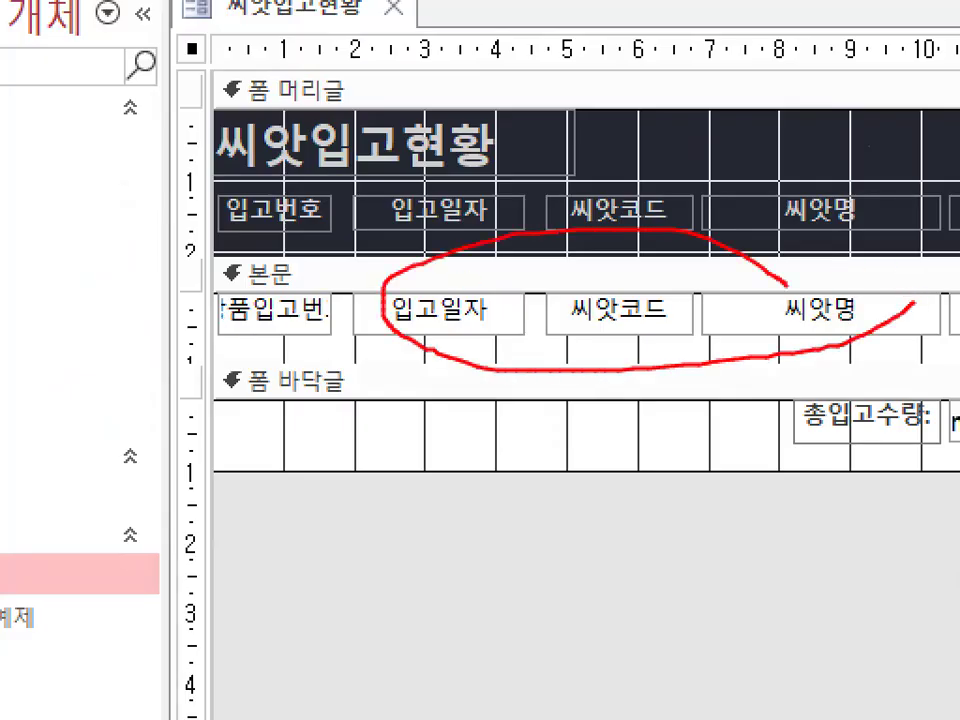
key(ctrl+1)
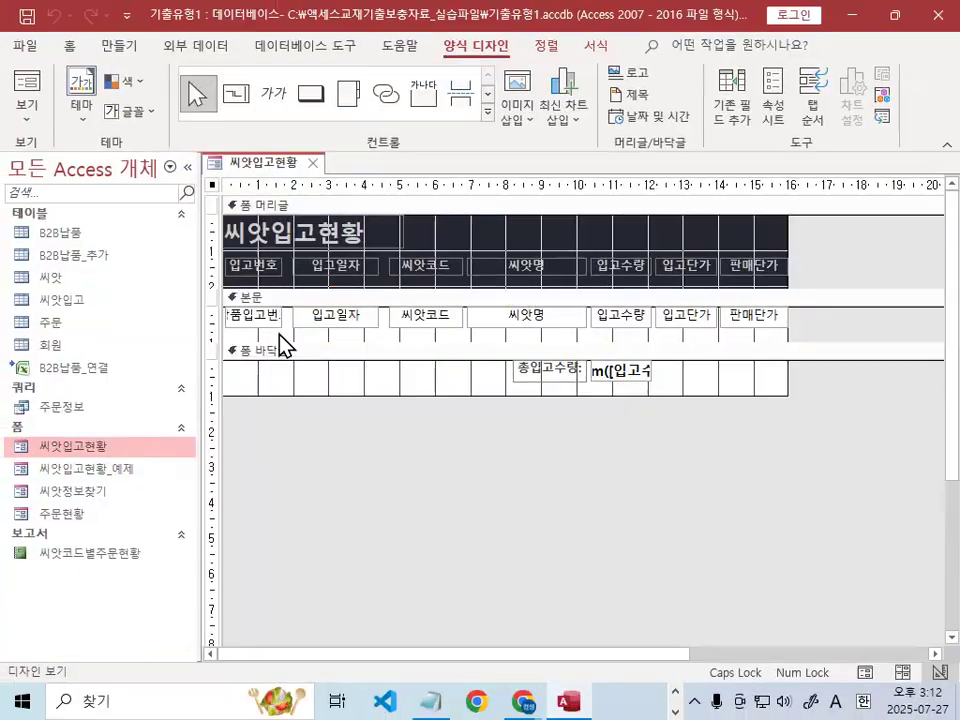
key(ctrl+1)
mouse_move(223, 328)
mouse_down()
mouse_move(234, 316)
mouse_move(230, 265)
mouse_up()
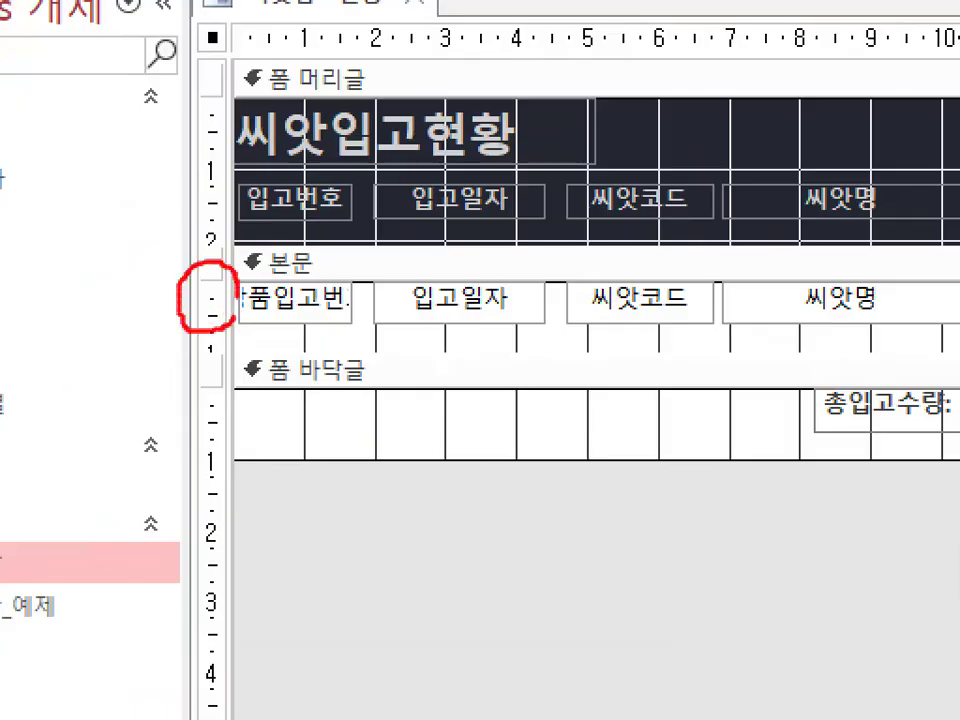
key(Escape)
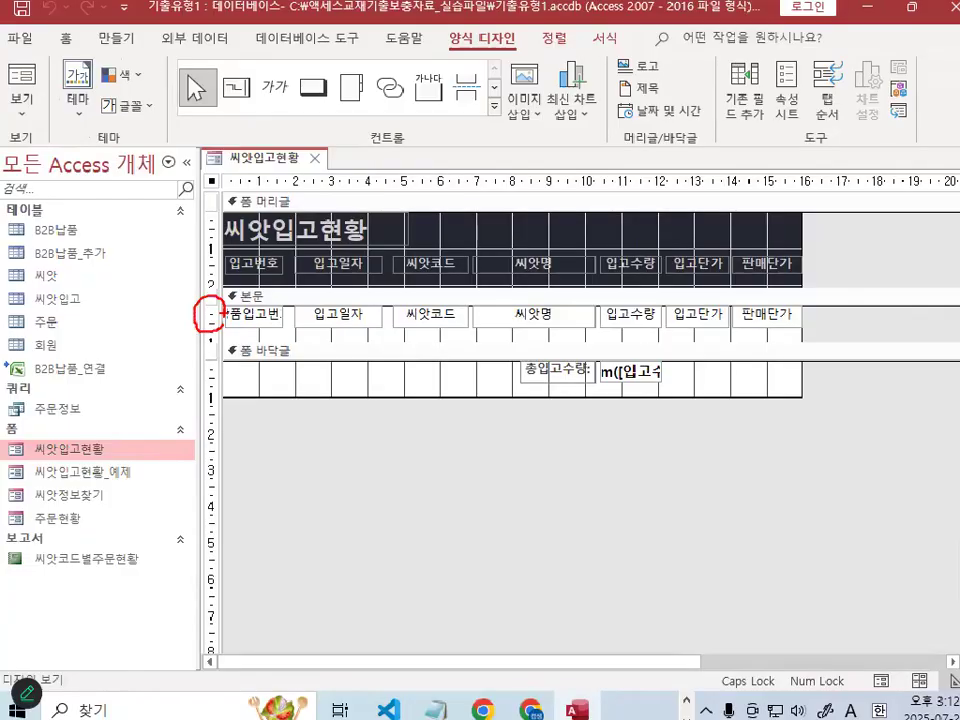
key(ctrl+1)
drag(201, 299, 227, 266)
mouse_move(174, 312)
mouse_down()
mouse_move(201, 312)
mouse_move(166, 355)
mouse_up()
key(Escape)
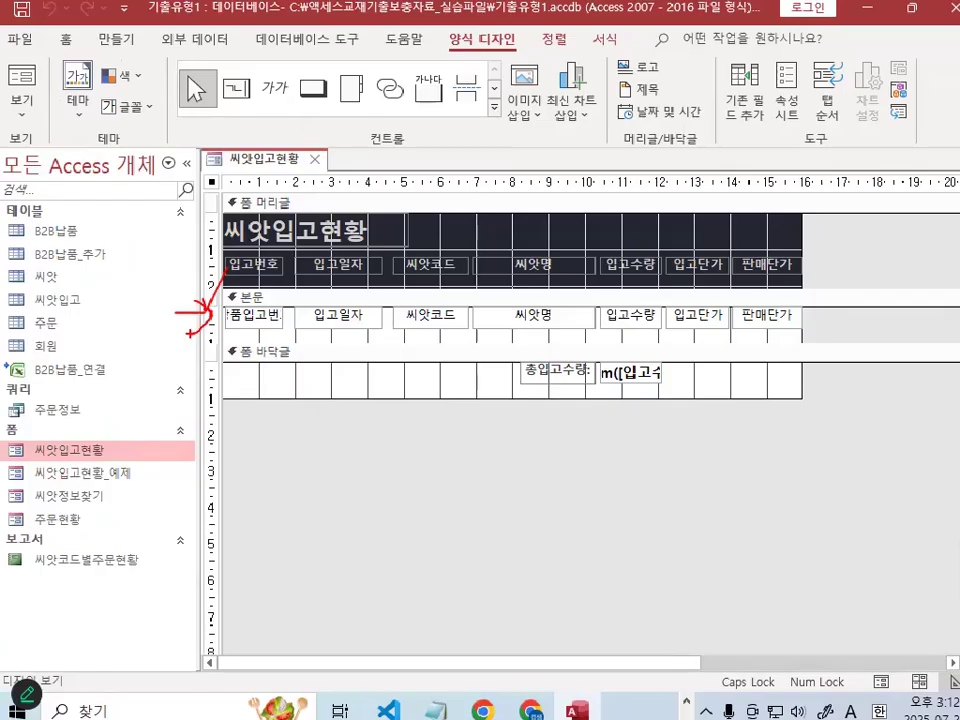
Step: Select all 본문 controls from the vertical ruler, then reselect them with a selection rectangle across the whole row
click(212, 313)
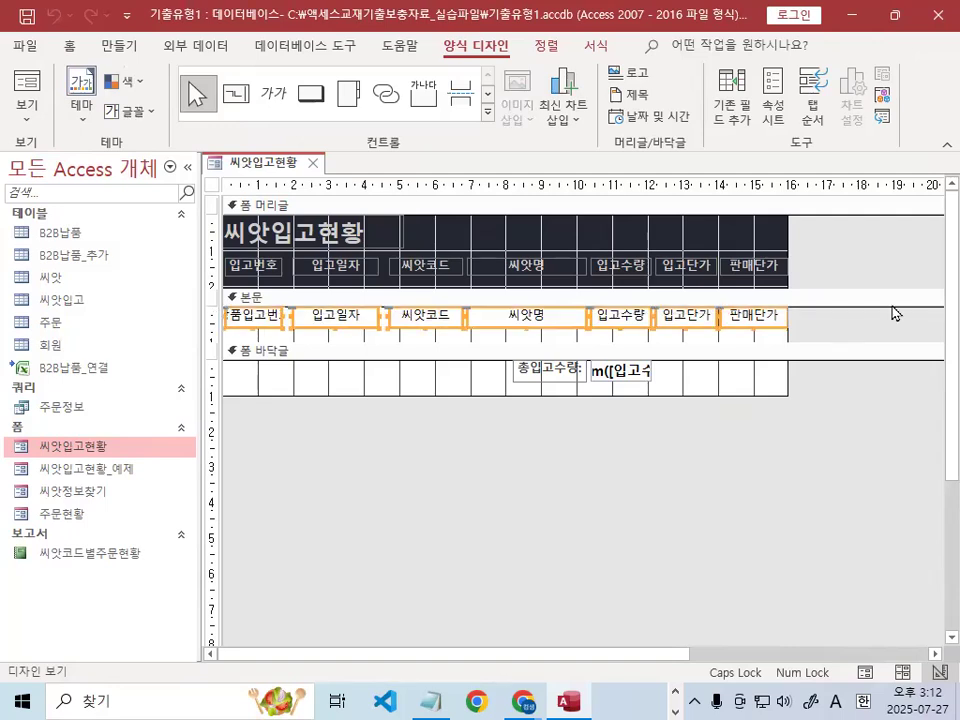
key(ctrl+1)
click(304, 350)
mouse_move(808, 281)
mouse_down()
mouse_move(306, 171)
mouse_move(684, 238)
mouse_up()
key(Escape)
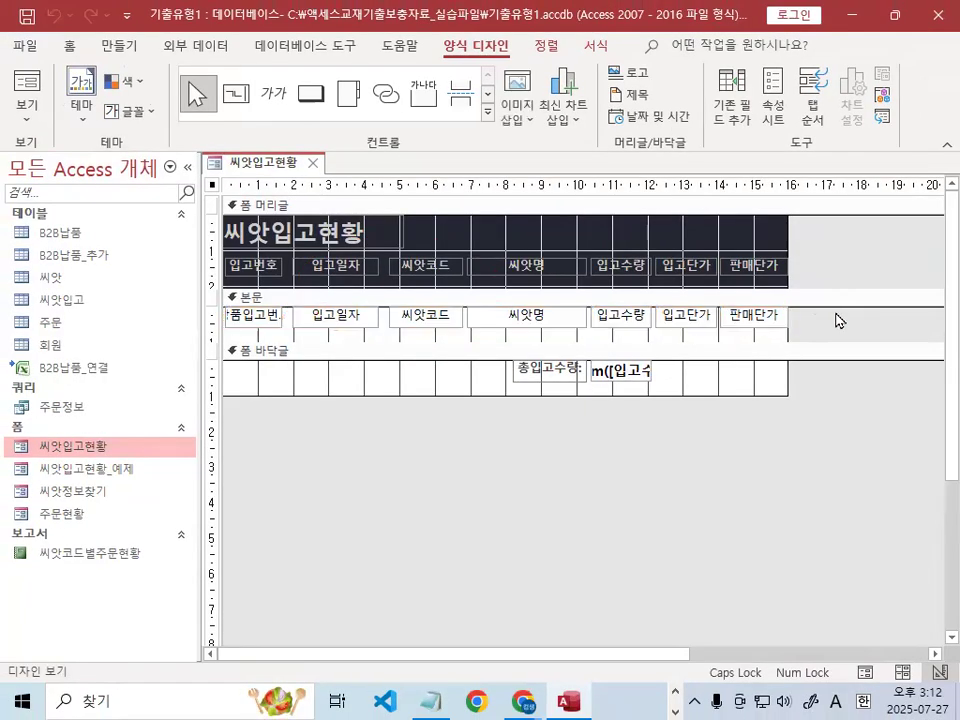
drag(836, 320, 220, 325)
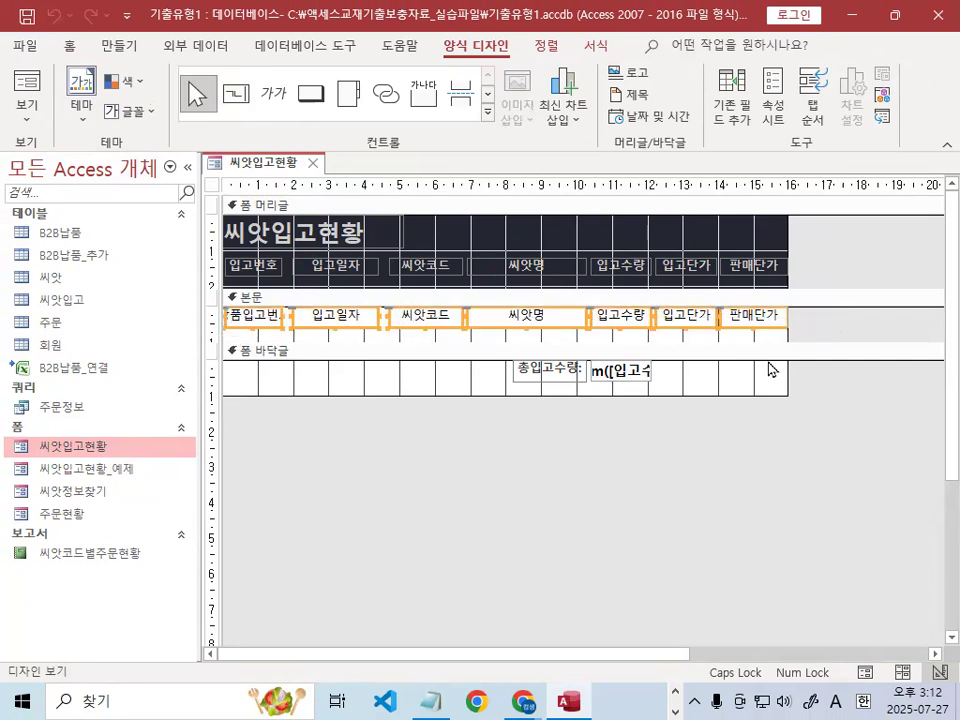
Step: Clear the selection and select the first four 본문 controls, through 씨앗명, one by one
click(814, 324)
click(252, 327)
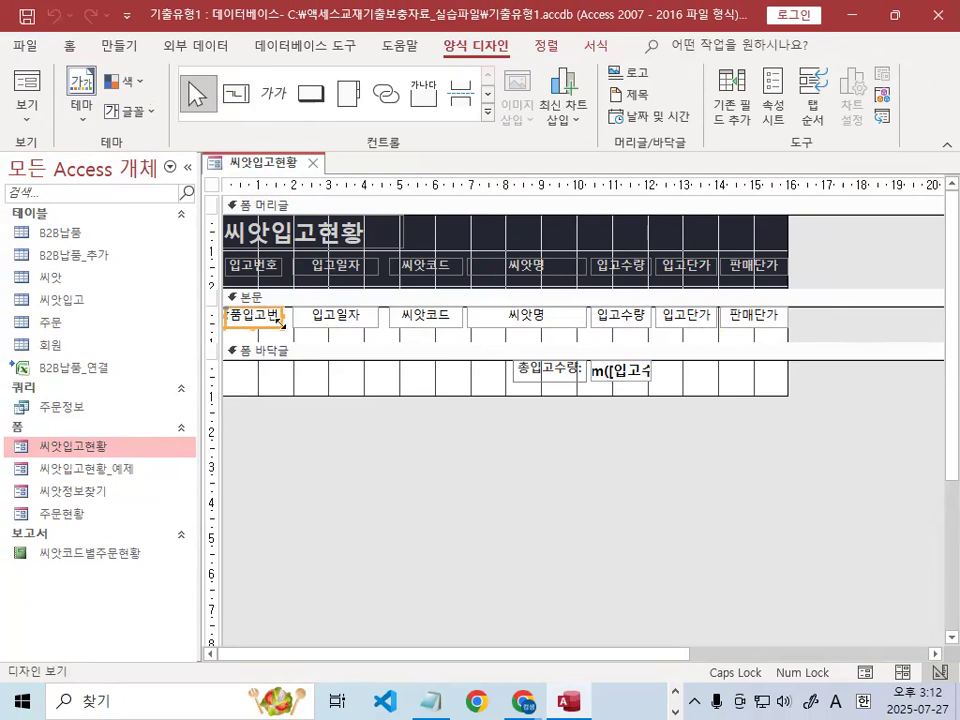
shift+click(335, 318)
shift+click(392, 316)
shift+click(510, 320)
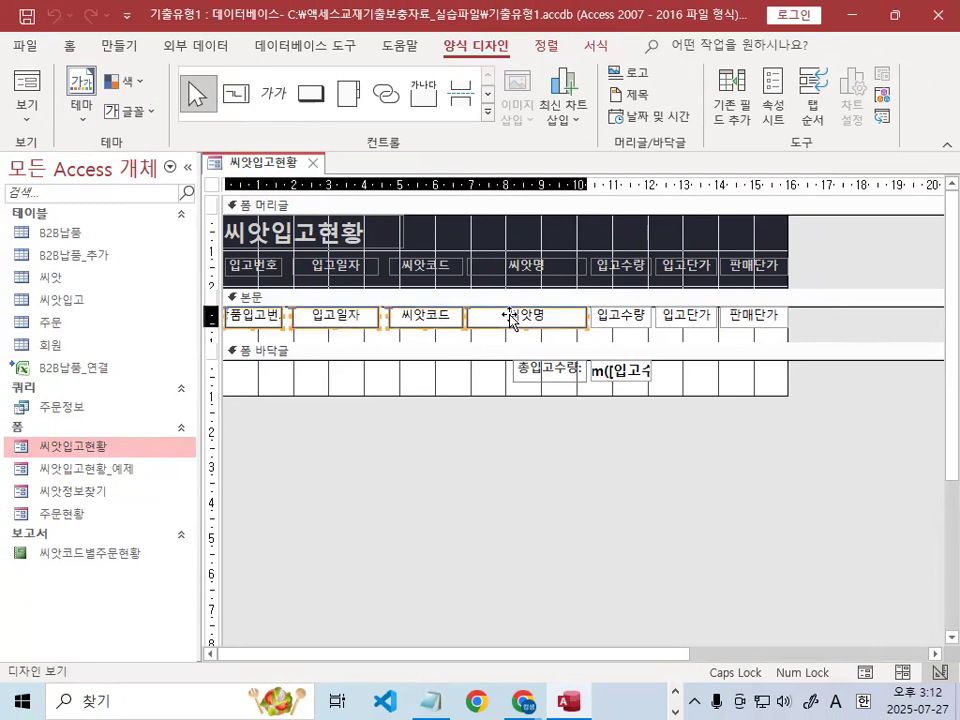
Step: Mark the vertical ruler beside 본문 with the red pen and select all 본문 controls from it
click(879, 337)
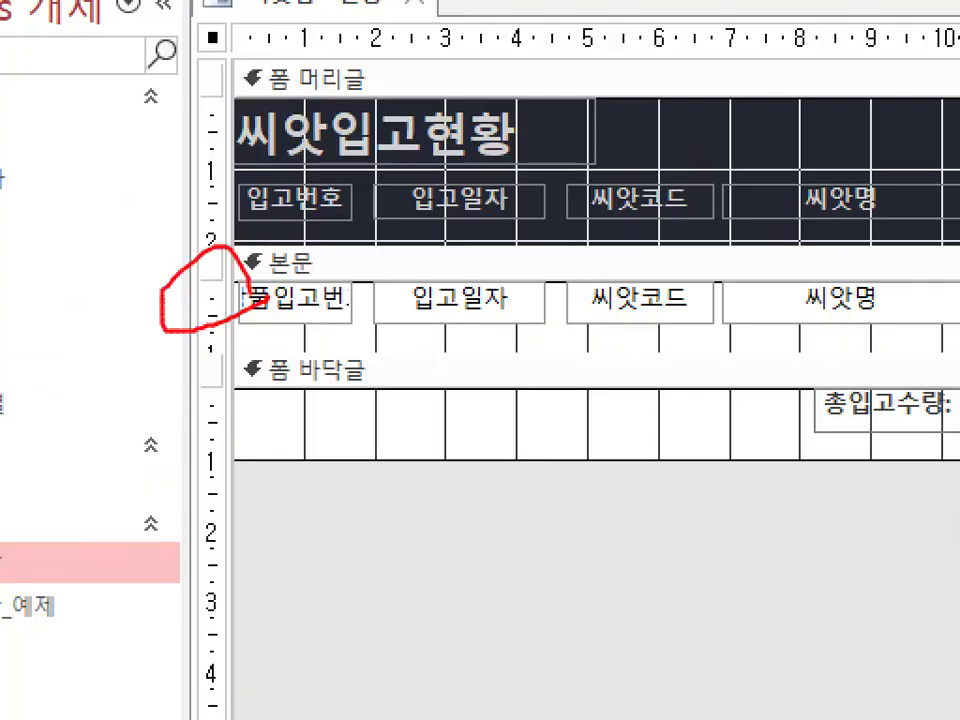
drag(167, 291, 221, 290)
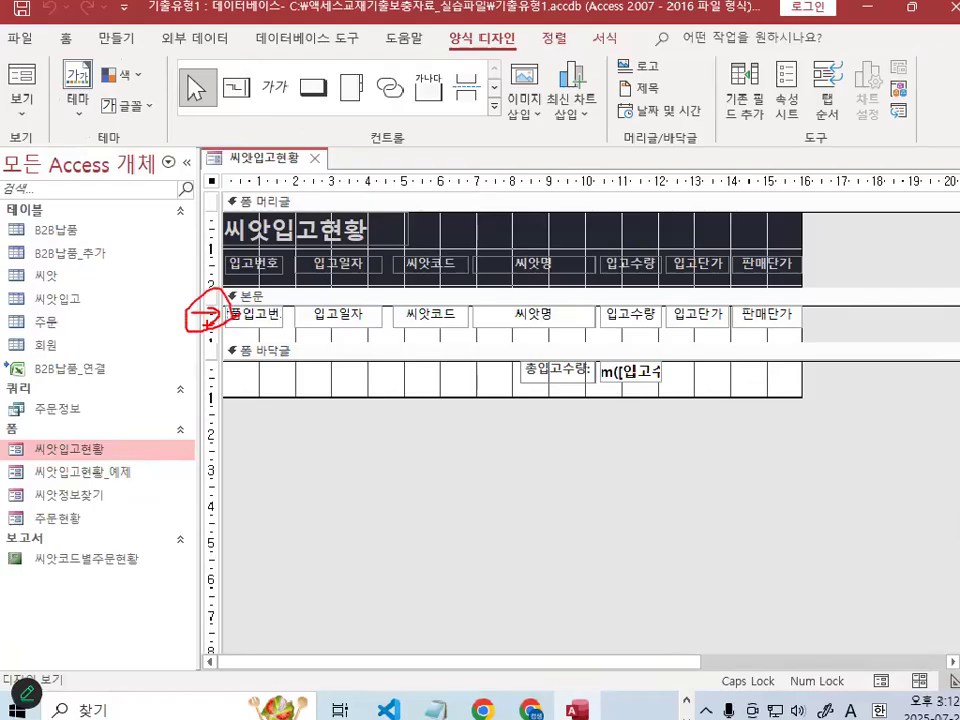
click(212, 315)
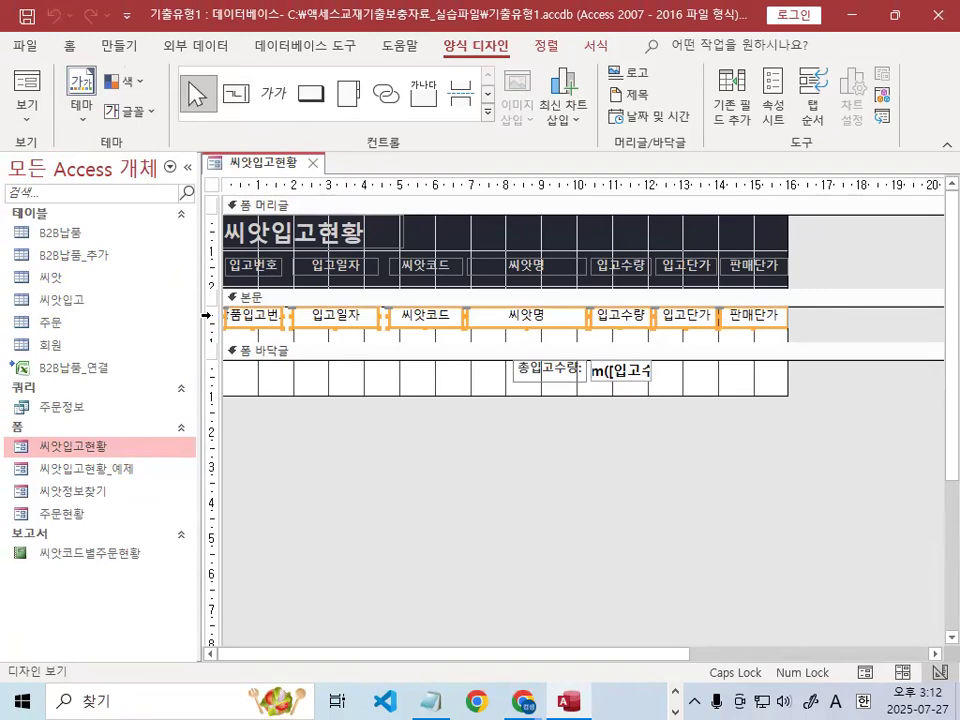
Step: Circle 서식, 컨트롤 서식 and 조건부 서식 with the red pen and open the conditional formatting rules for the selected 본문 controls
click(596, 45)
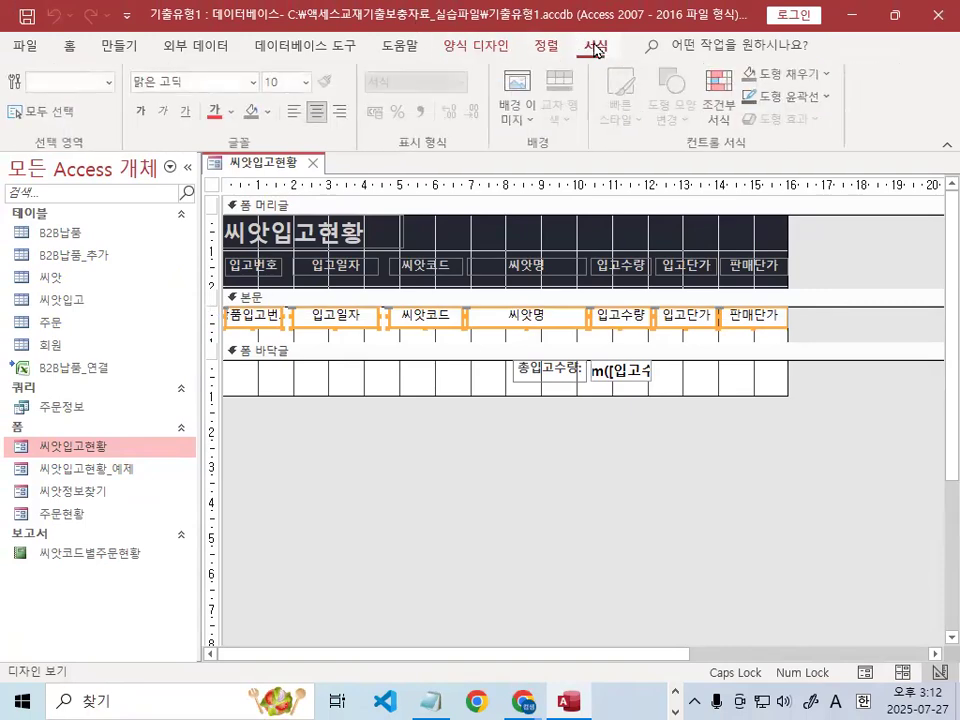
drag(613, 12, 622, 49)
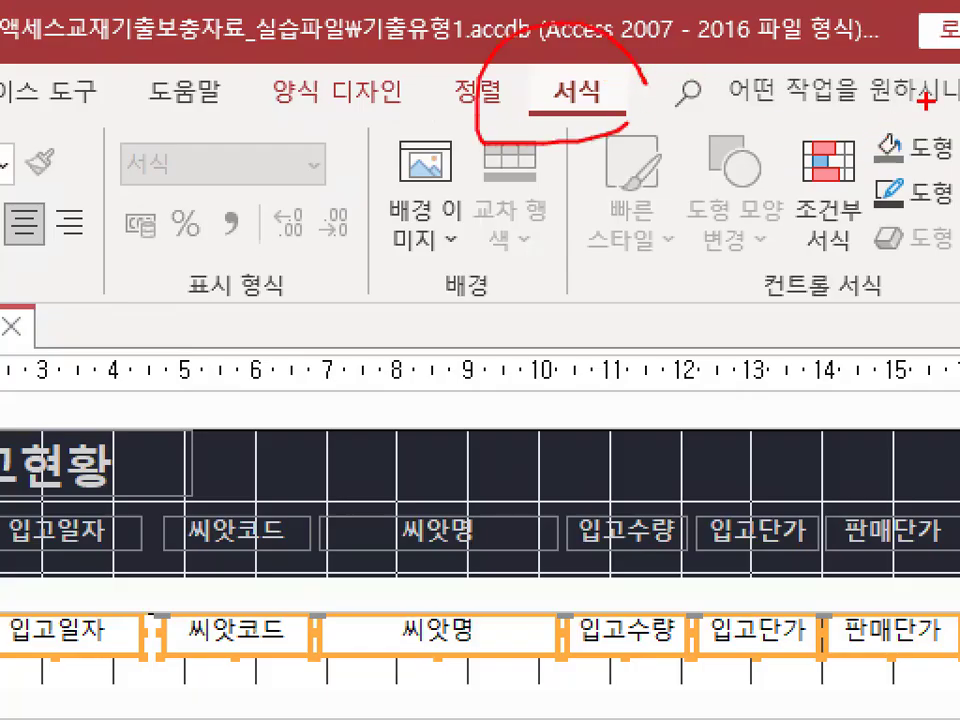
mouse_move(886, 313)
mouse_down()
mouse_move(852, 300)
mouse_move(800, 330)
mouse_move(896, 302)
mouse_up()
key(Escape)
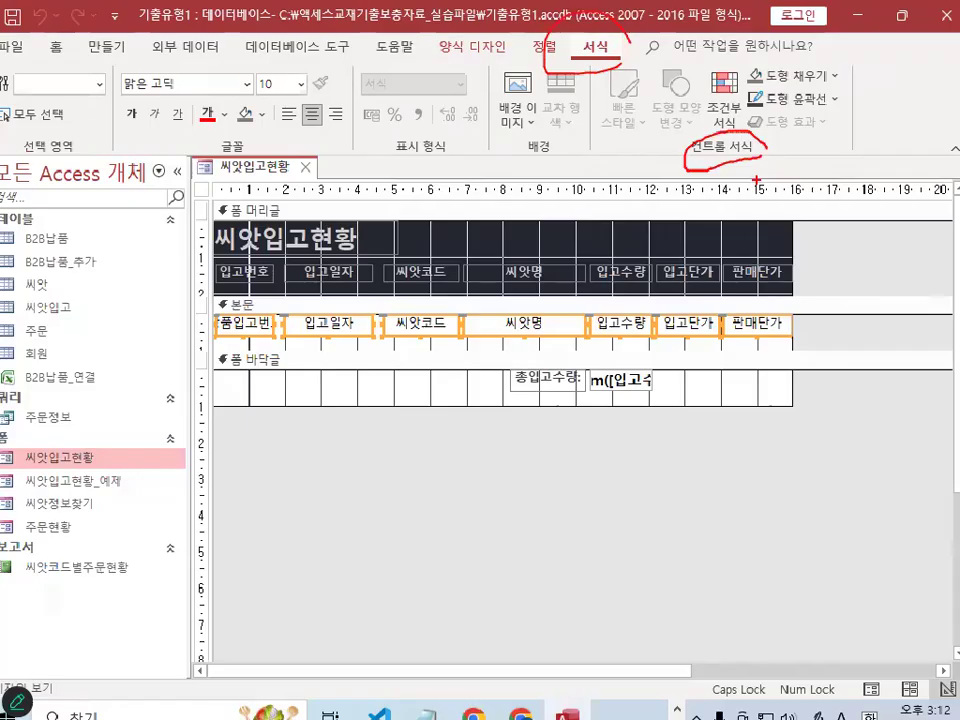
key(ctrl+1)
drag(720, 57, 747, 115)
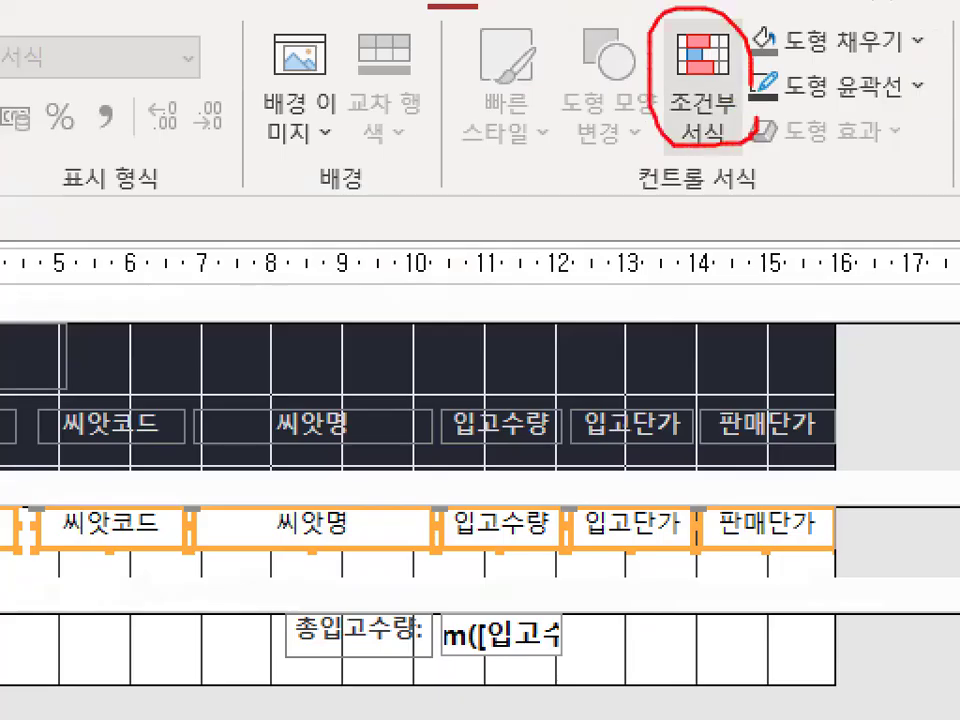
key(Escape)
click(700, 85)
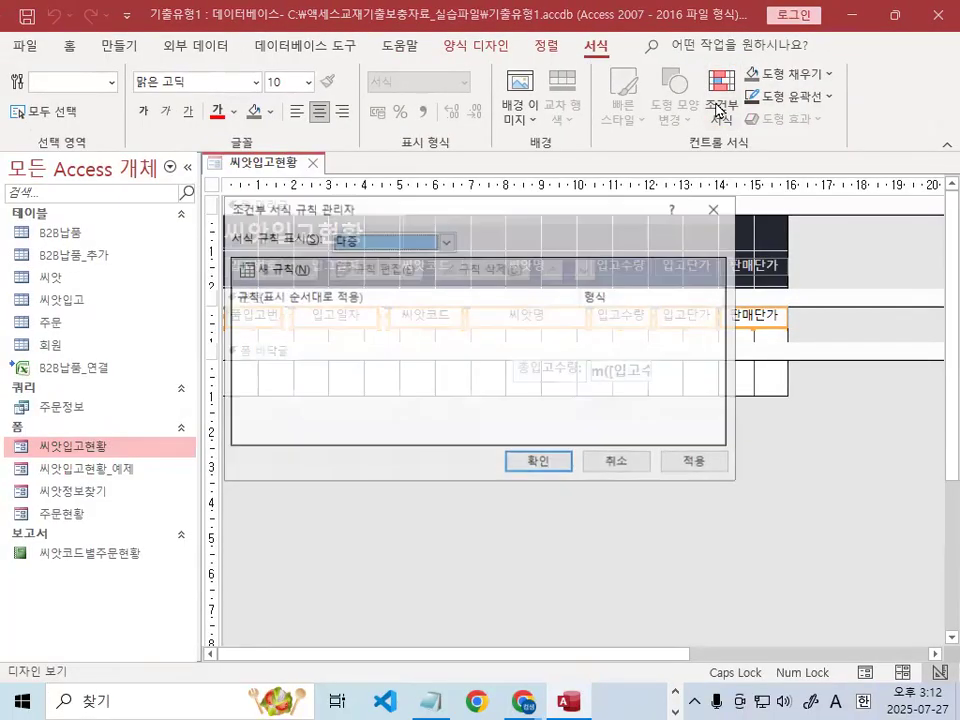
Step: Circle 새 규칙 with the red pen and start a new formatting rule
drag(369, 210, 378, 178)
key(ctrl+1)
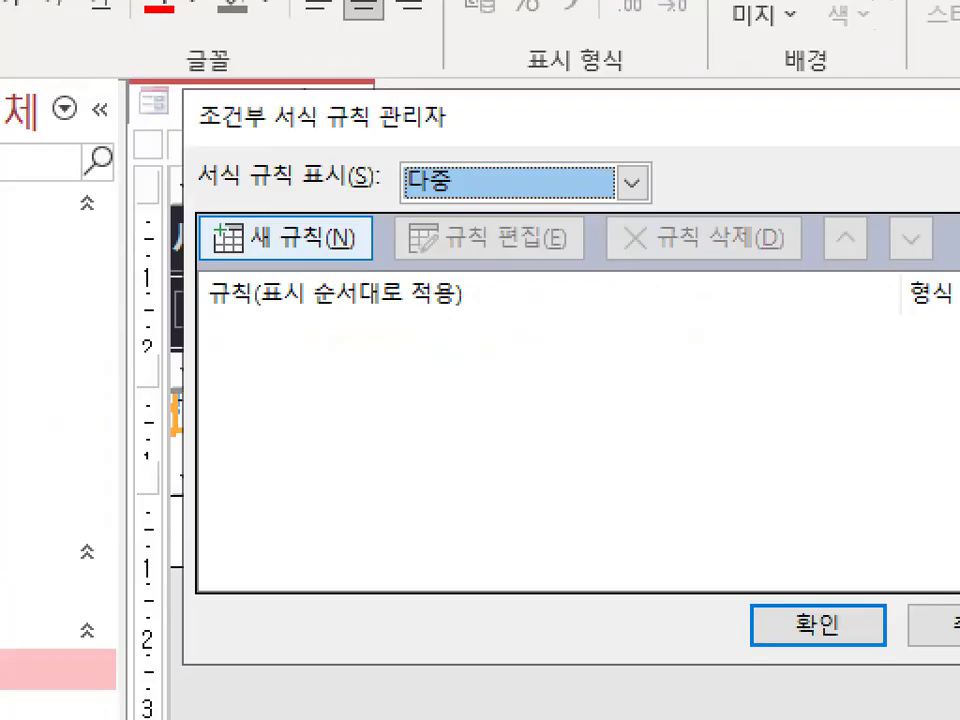
mouse_move(349, 240)
mouse_down()
mouse_move(222, 252)
mouse_move(332, 228)
mouse_up()
key(Escape)
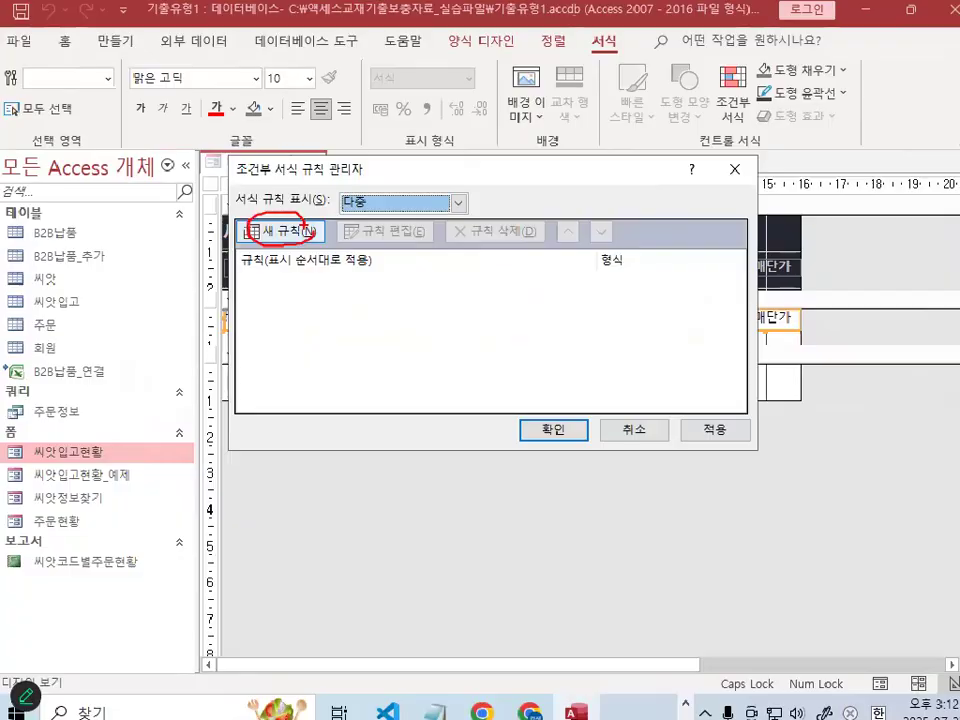
click(306, 233)
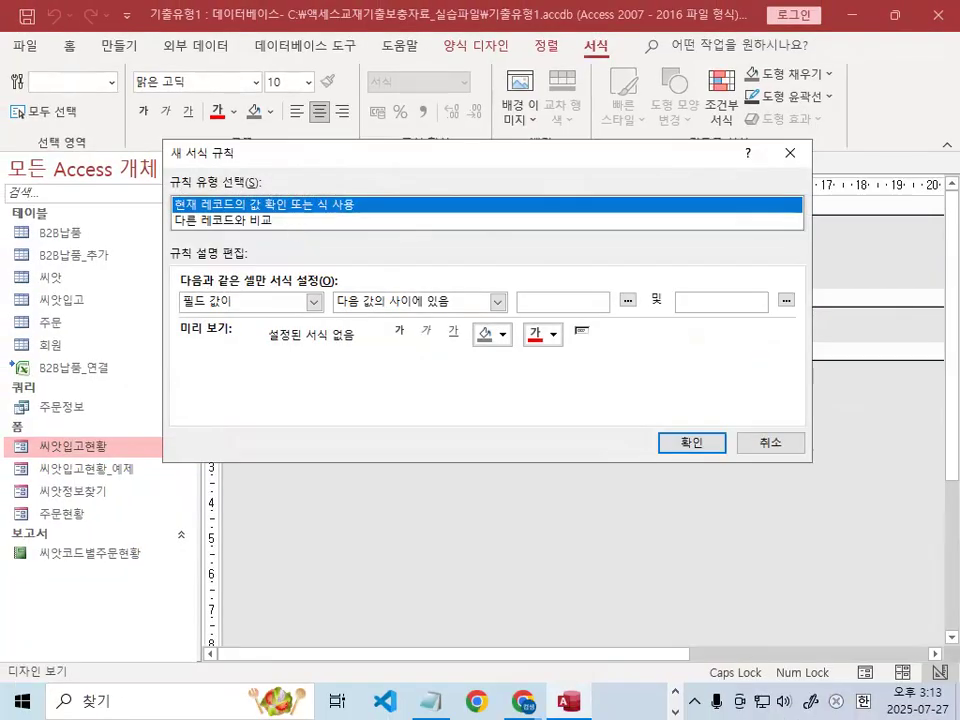
Step: Mark 규칙 유형 선택, the words 값 and 식 in the first rule type, and the 필드 값이 condition with the red pen
key(ctrl+1)
drag(170, 188, 245, 188)
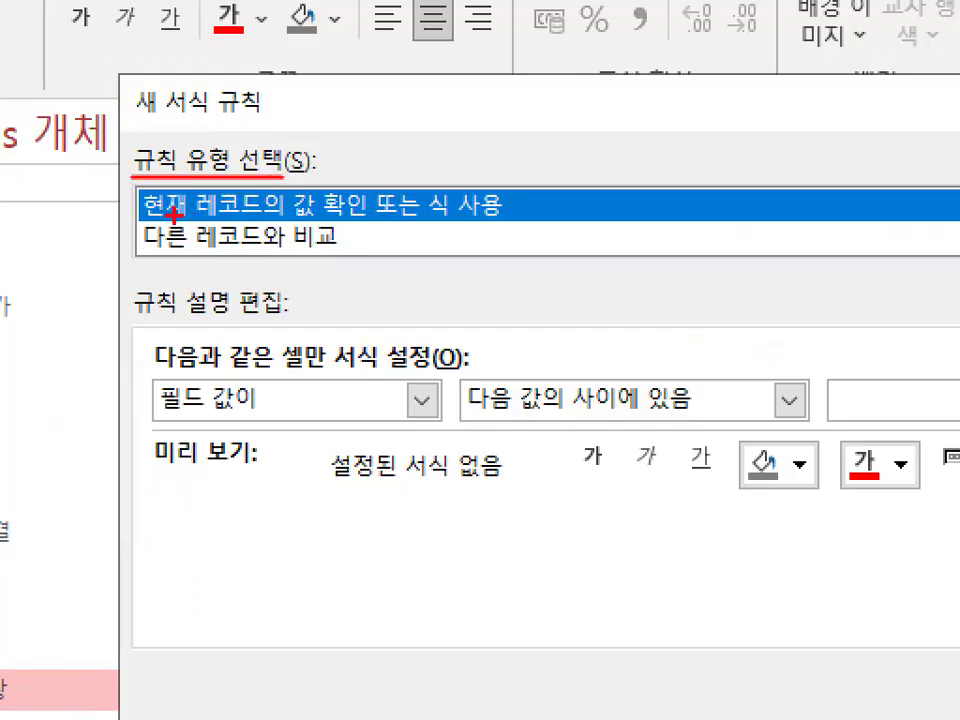
mouse_move(145, 220)
mouse_down()
mouse_move(255, 222)
mouse_move(325, 210)
mouse_up()
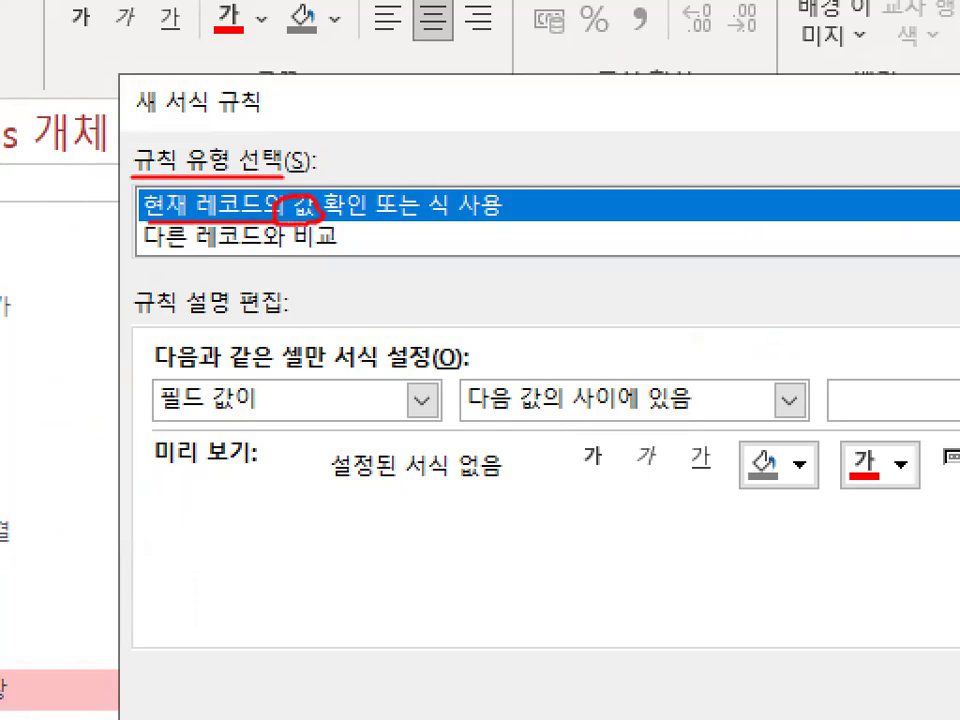
mouse_move(415, 196)
mouse_down()
mouse_move(440, 222)
mouse_move(450, 192)
mouse_up()
drag(302, 193, 342, 155)
mouse_move(170, 378)
mouse_down()
mouse_move(255, 415)
mouse_move(272, 408)
mouse_up()
mouse_move(478, 210)
mouse_down()
mouse_move(452, 196)
mouse_move(503, 100)
mouse_up()
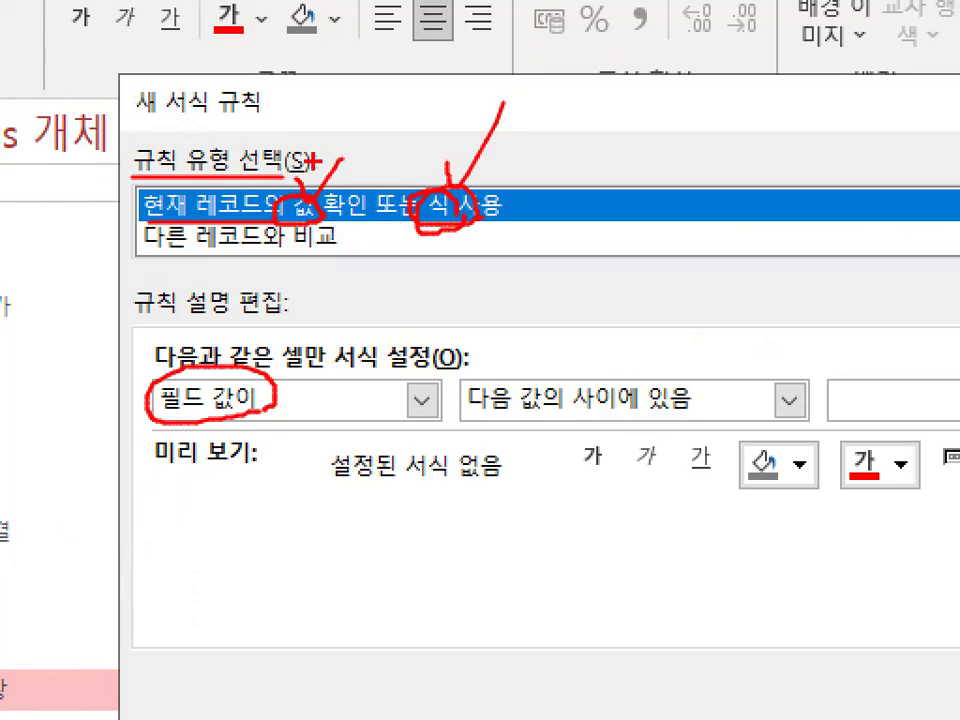
key(Escape)
Step: Set the new rule's condition type to 식이, circle it and the expression box, and place the cursor in the box
click(243, 308)
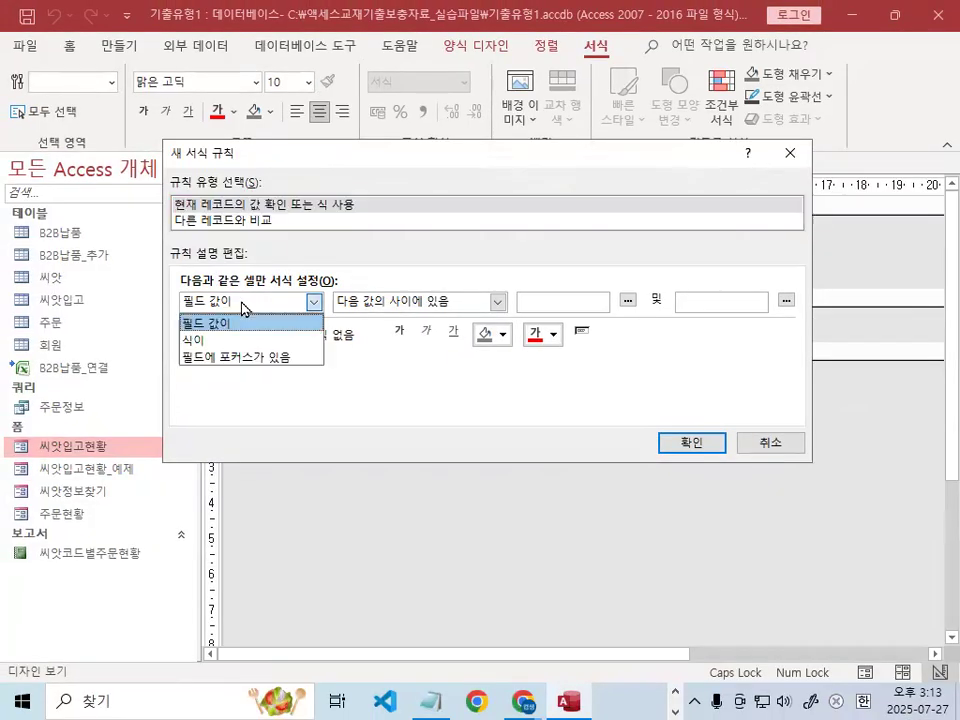
click(246, 339)
mouse_move(160, 298)
mouse_down()
mouse_move(190, 282)
mouse_move(232, 290)
mouse_up()
mouse_move(497, 318)
mouse_down()
mouse_move(540, 297)
mouse_move(526, 258)
mouse_up()
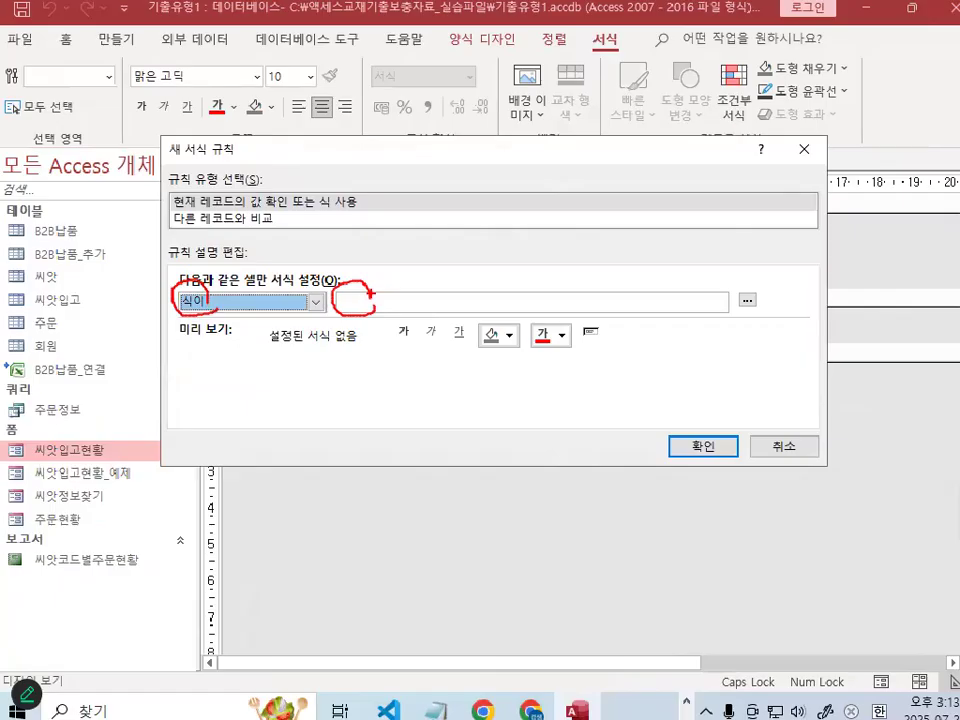
key(Escape)
click(435, 304)
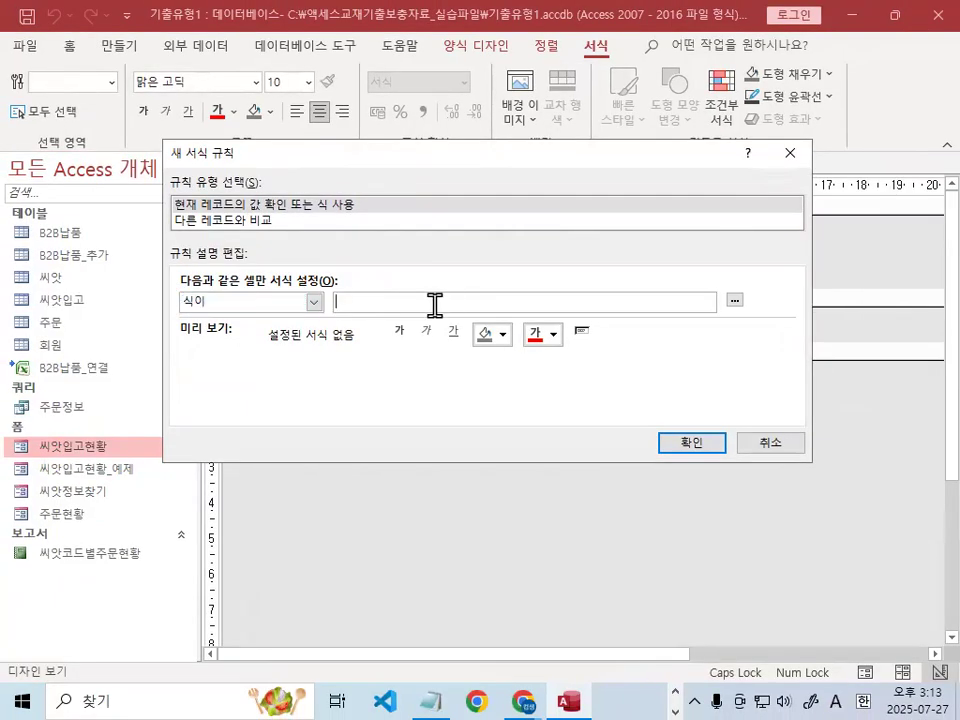
Step: Return to the Notepad notes and replace "[입고수량]>=50" after "식이 변경 ->" with several blank lines
click(452, 698)
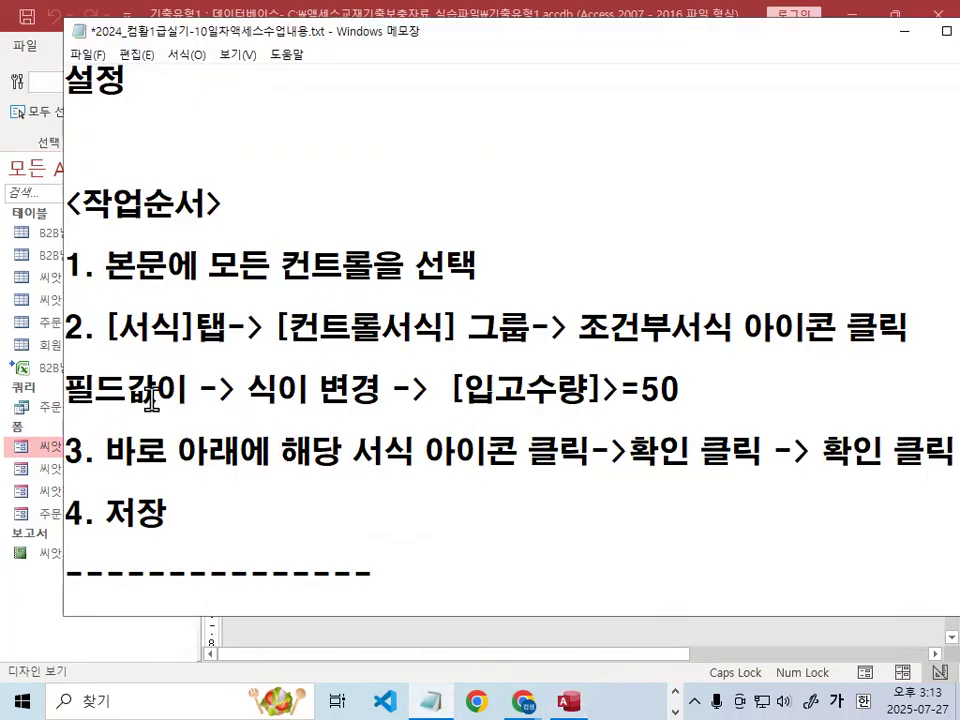
drag(453, 390, 749, 397)
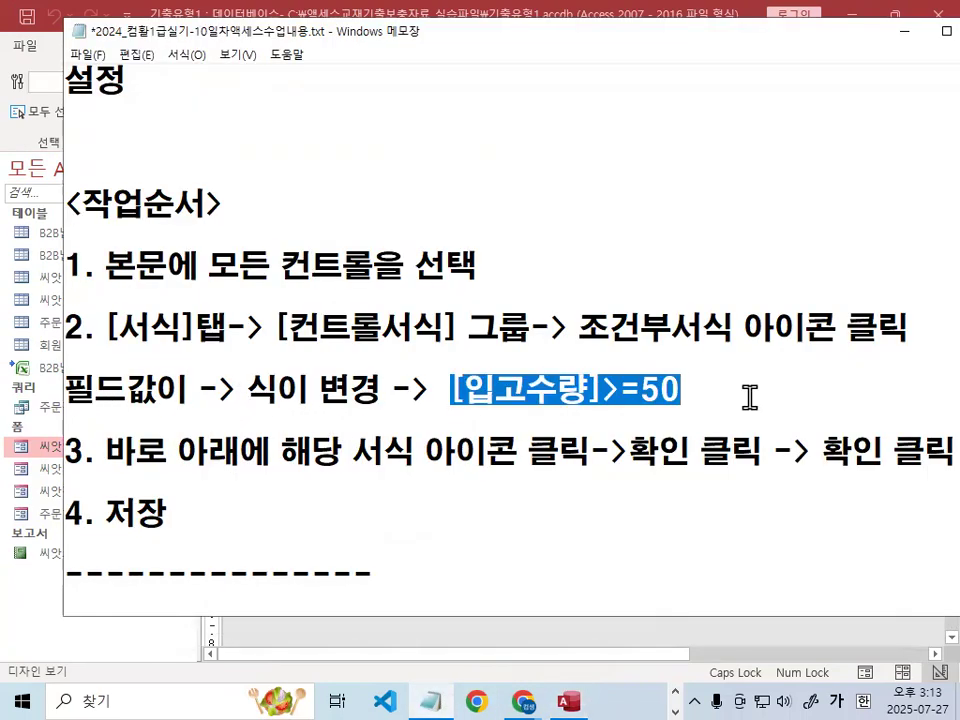
key(Return)
key(Return)
key(Return)
key(Return)
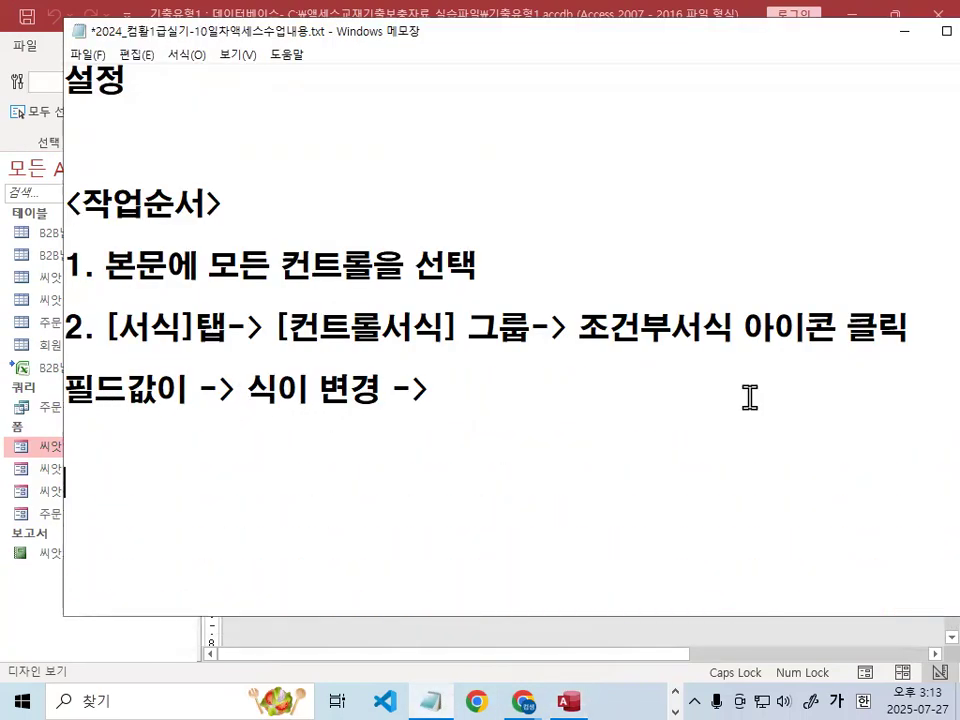
key(Return)
Step: Add the note line "조건입력순서 ->[필드명] 비교연산자 비교값 (숫자,"문자")" below the 필드값이 line
text(조)
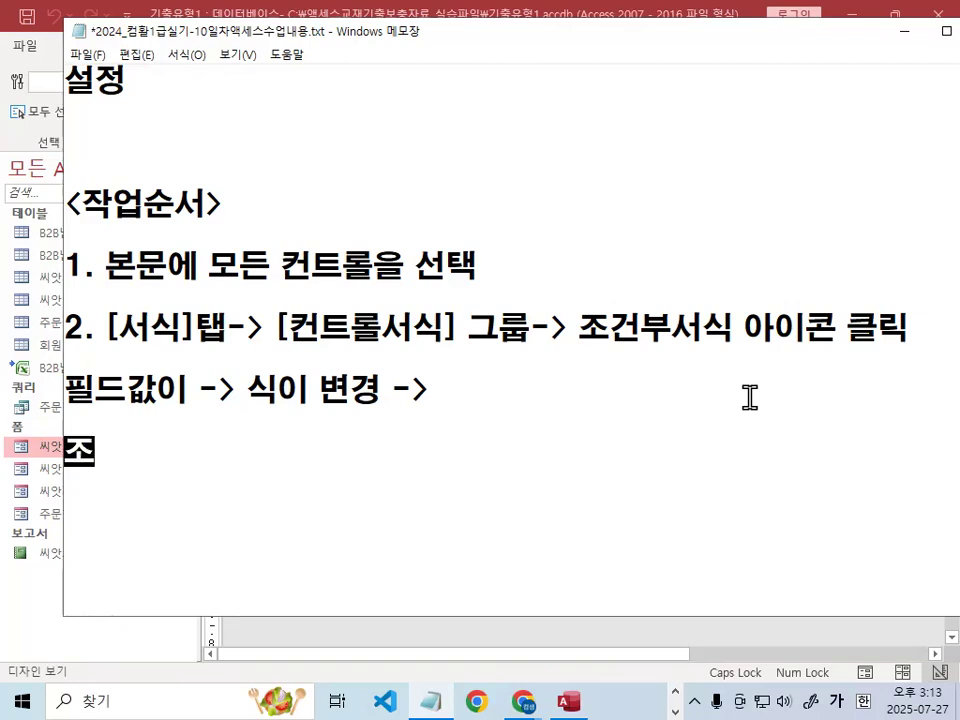
text(건입력수ㄴ서 ->?)
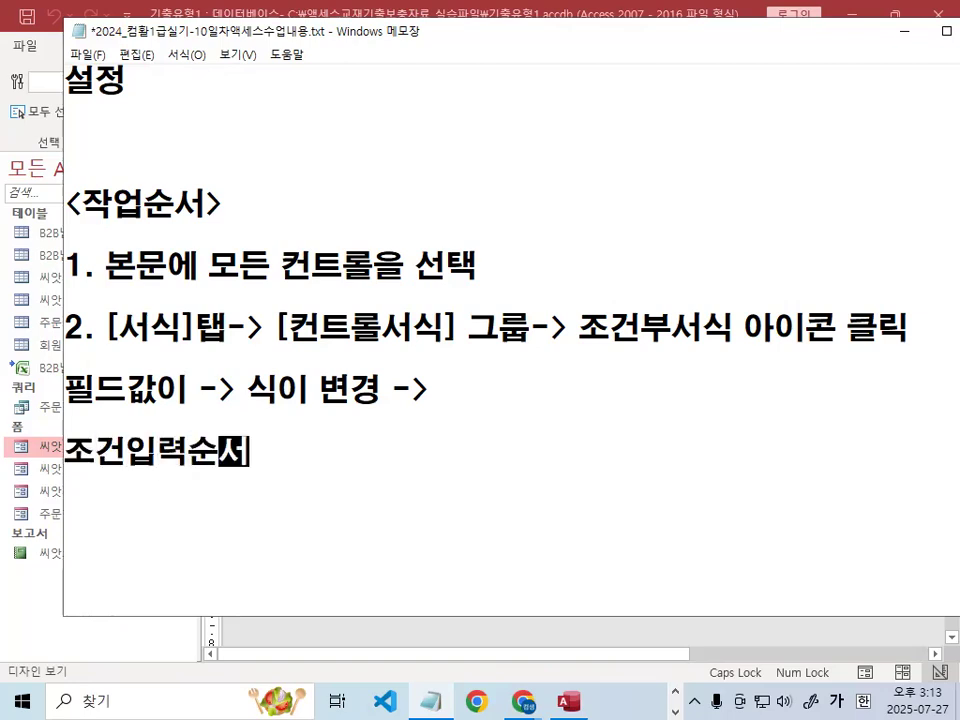
key(BackSpace)
key(BackSpace)
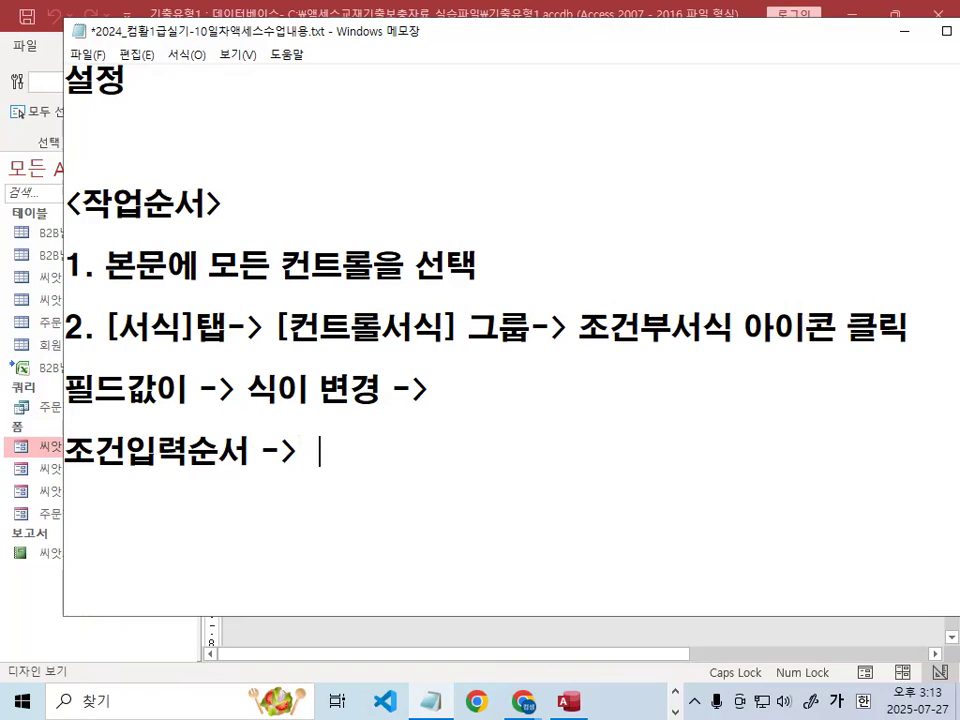
text([필드)
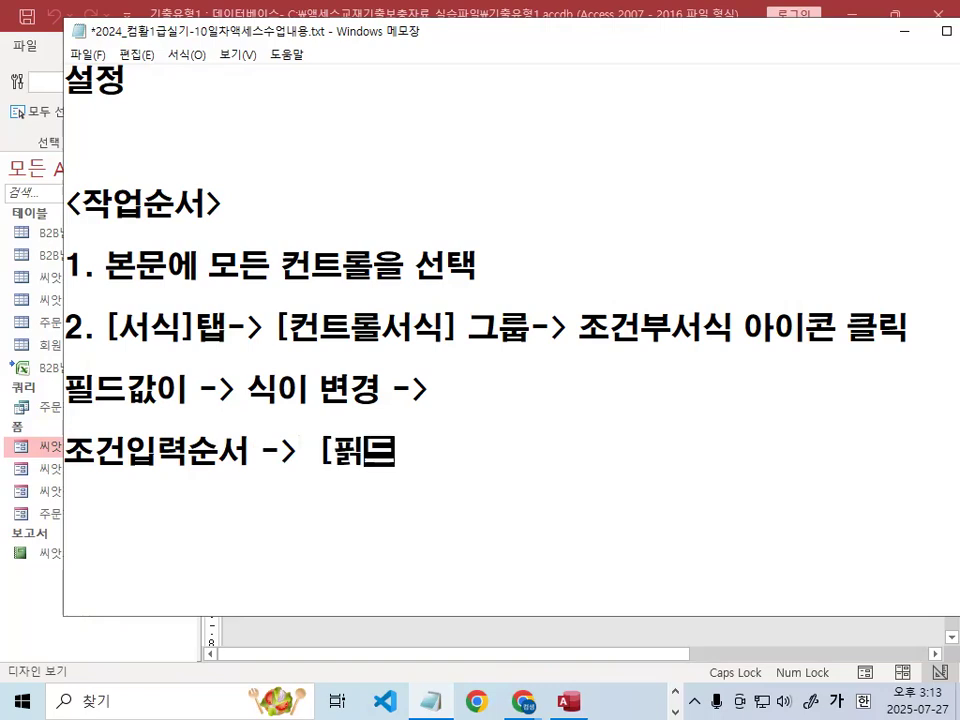
key(BackSpace)
key(BackSpace)
text(필드명)
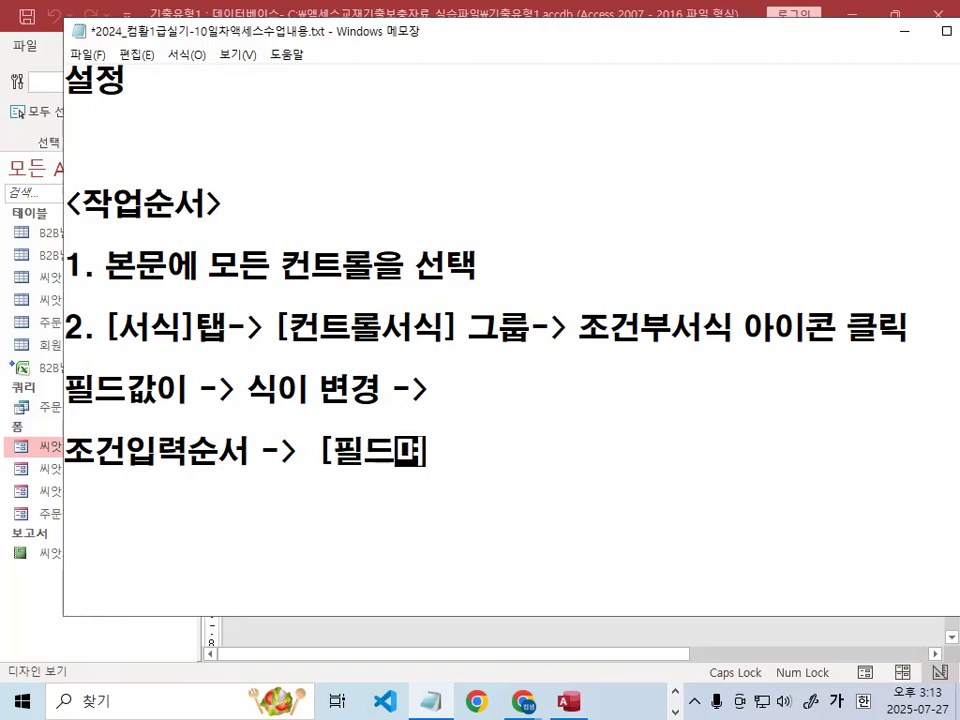
text(] 비교연)
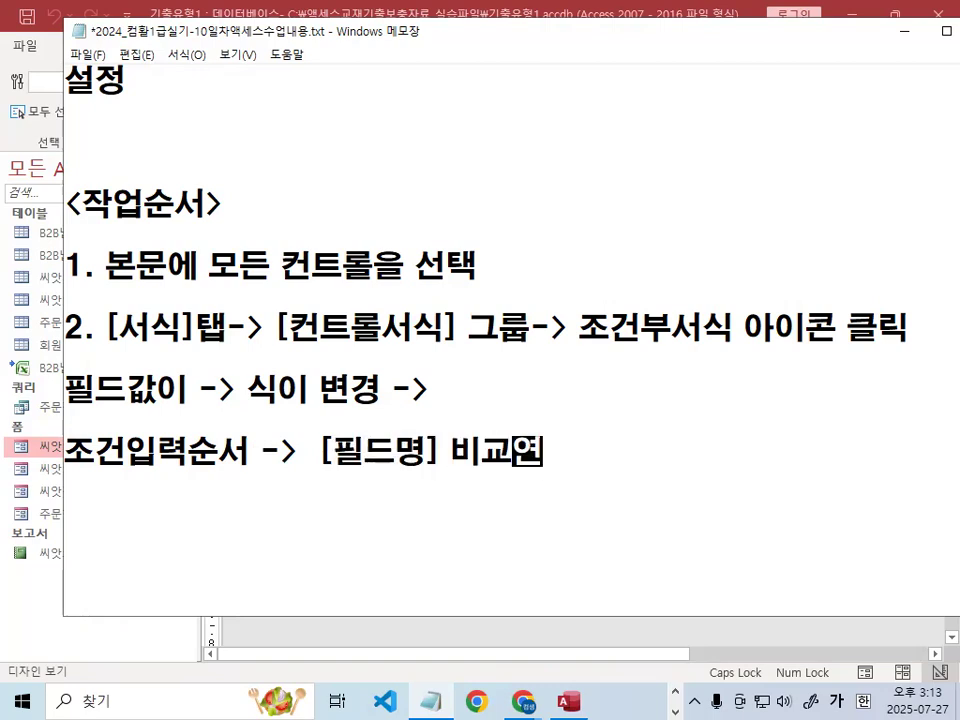
text(산자  비교값 (숫자,"문자"))
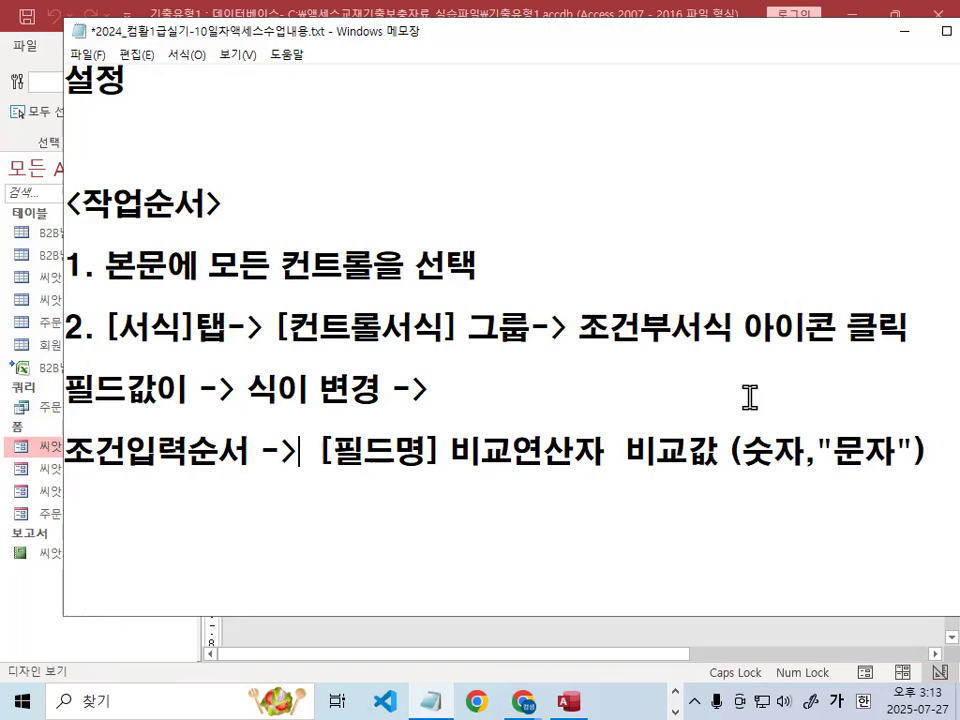
key(Delete)
key(Down)
key(Up)
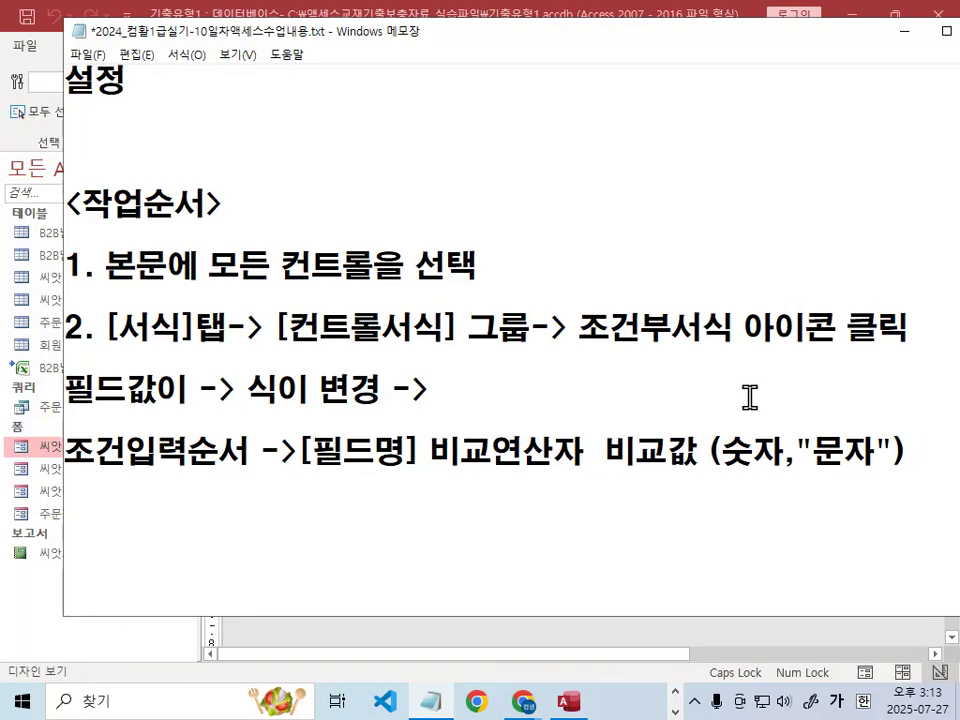
text(입고수량’ 이 50 이상인 경우 본문 영역의 모든 컨트롤의 글꼴이 ‘굵게’, ‘밑줄’로 표시되도록 설정)
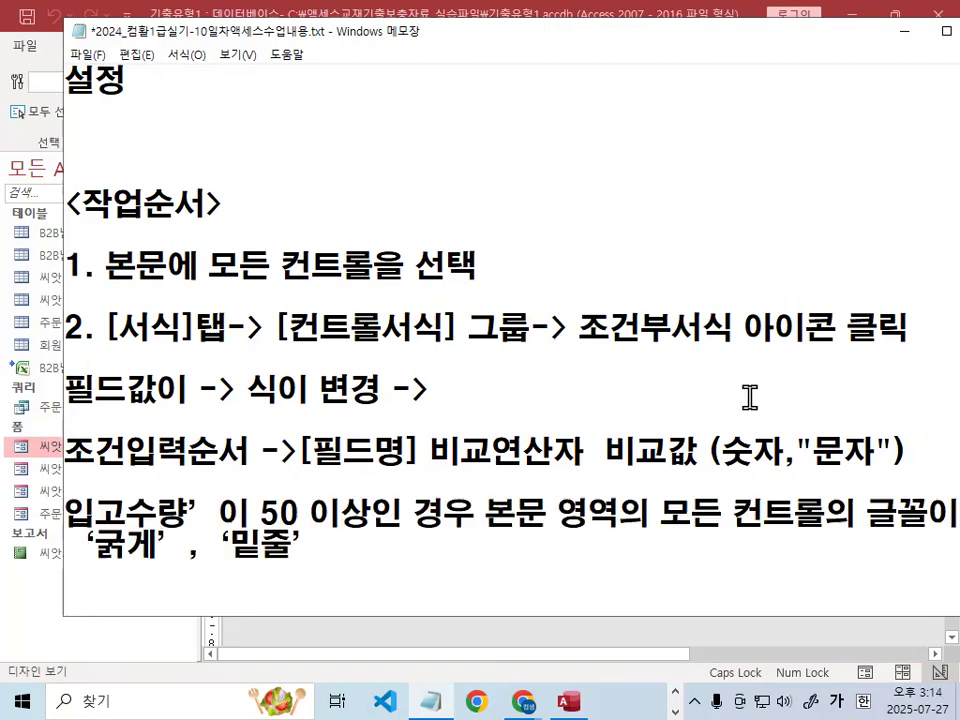
key(shift+Up)
key(shift+Home)
key(Delete)
Step: Write the example expression "[입고수량]>=50" below the 조건입력순서 line, followed by several blank lines
text([입고)
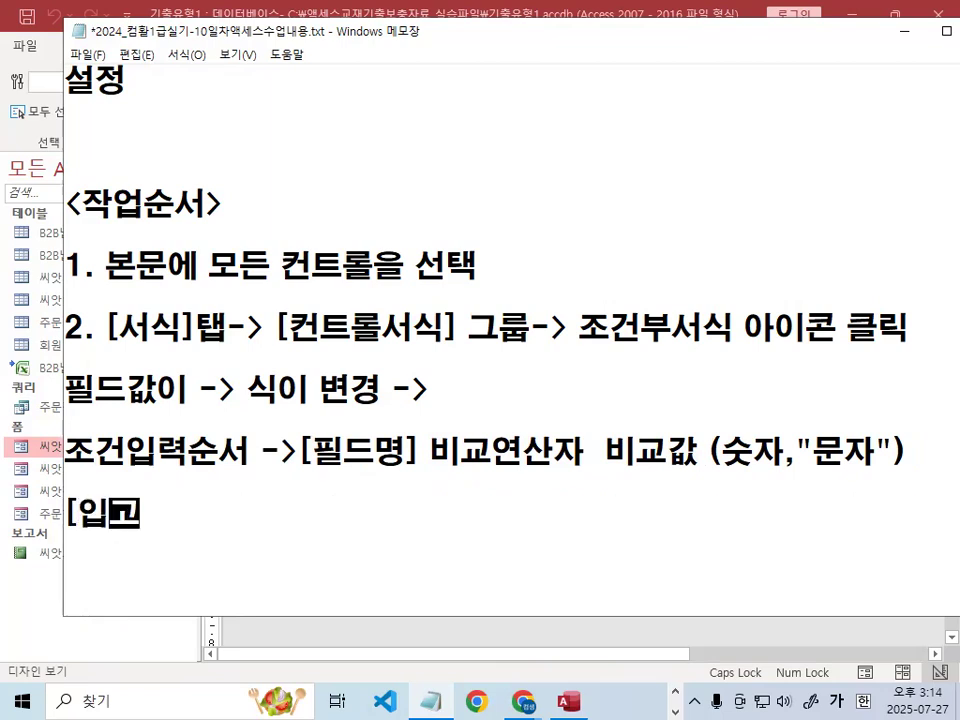
text(수량])
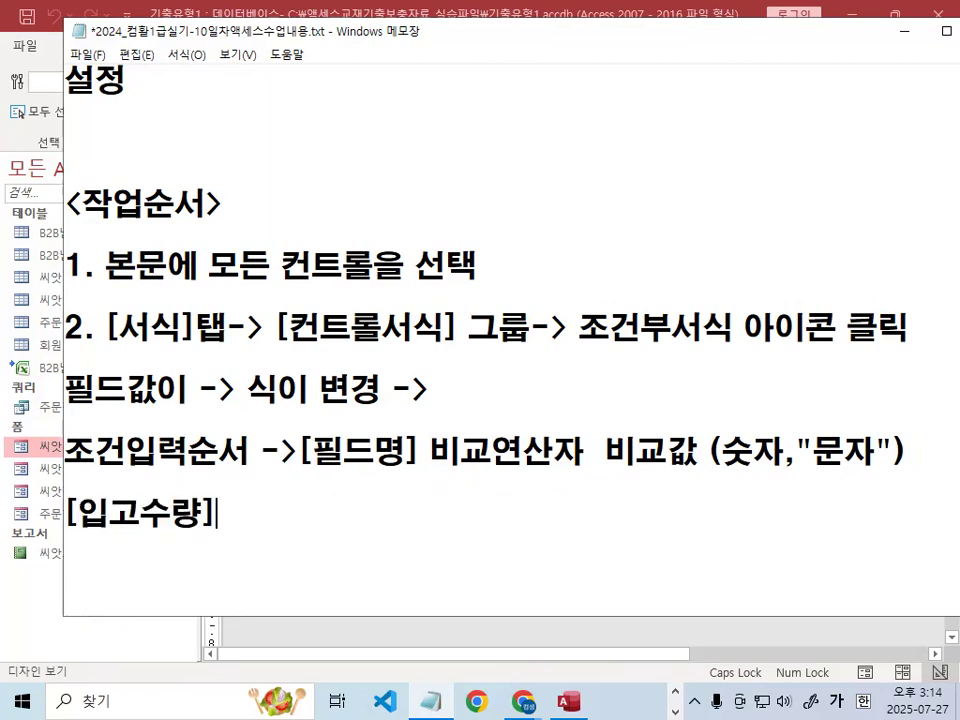
text(>=50)
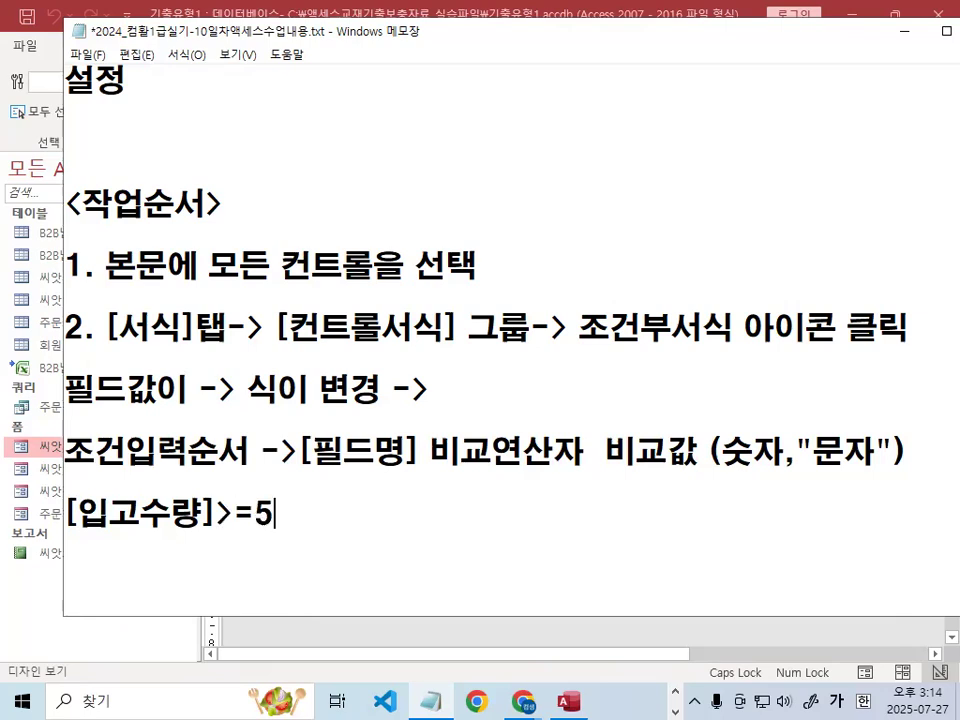
key(Return)
key(Return)
key(Return)
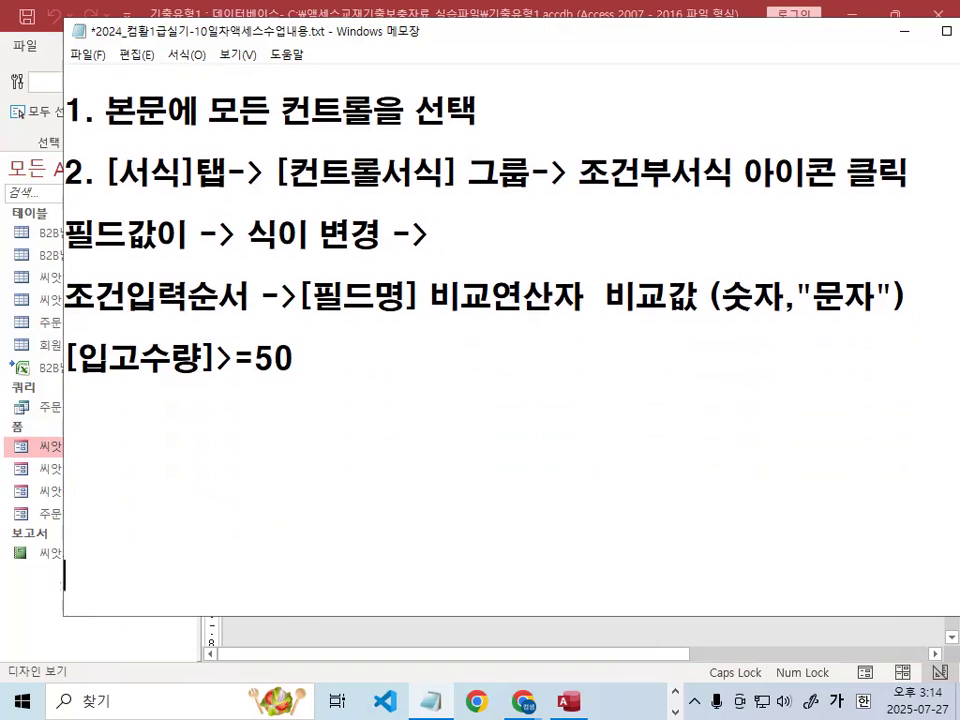
Step: Underline and circle the [입고수량]>=50 example in the notes with the red pen
key(ctrl+2)
mouse_move(70, 384)
mouse_down()
mouse_move(269, 385)
mouse_move(132, 405)
mouse_move(264, 334)
mouse_move(268, 381)
mouse_up()
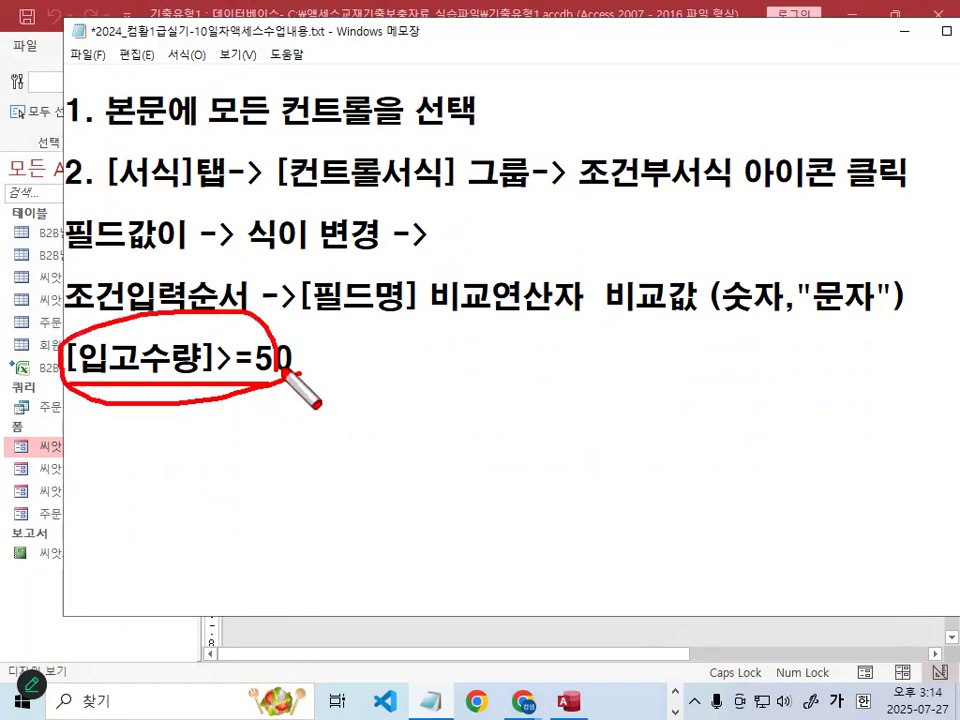
key(Escape)
Step: Switch back to Access and enter [입고수량]>=50 as the expression of the new formatting rule
click(906, 38)
click(340, 298)
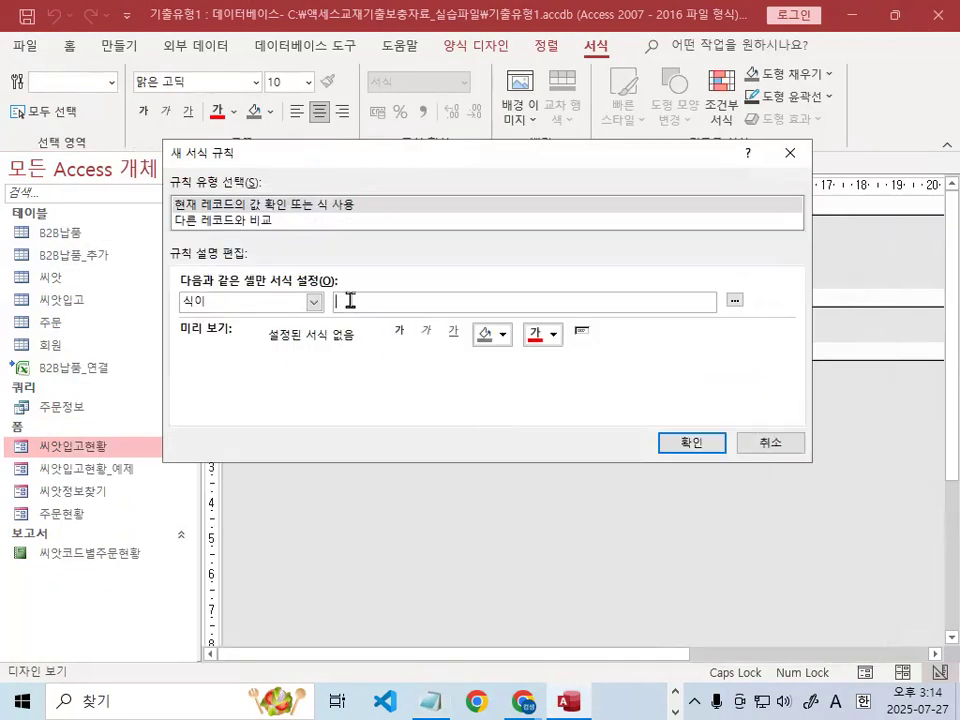
text([D)
key(BackSpace)
key(Hangul)
text(입)
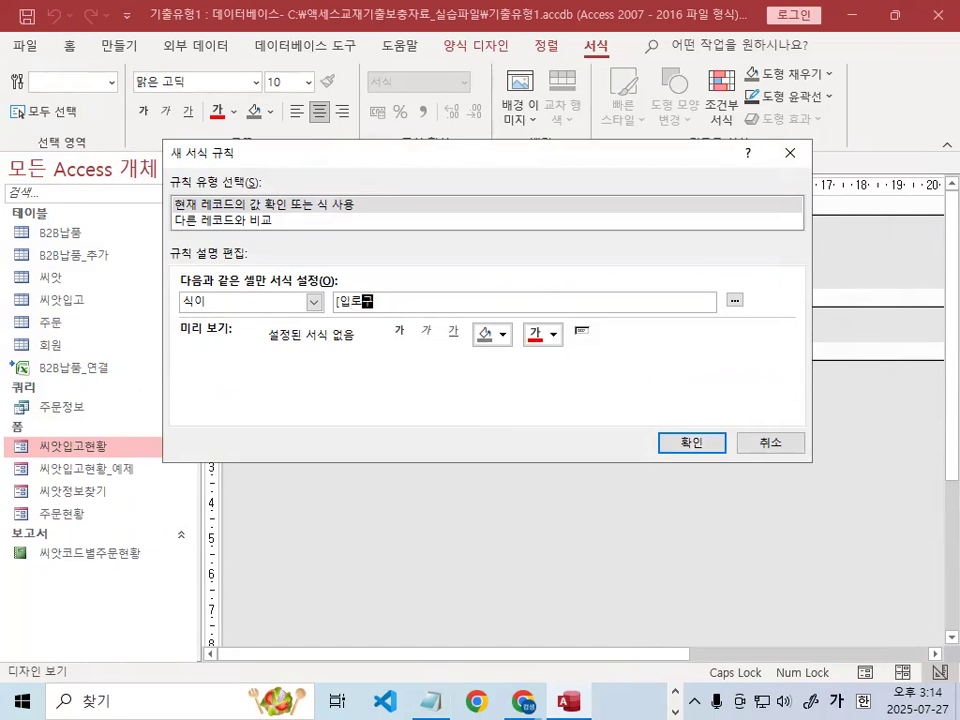
text(고수량]>=50)
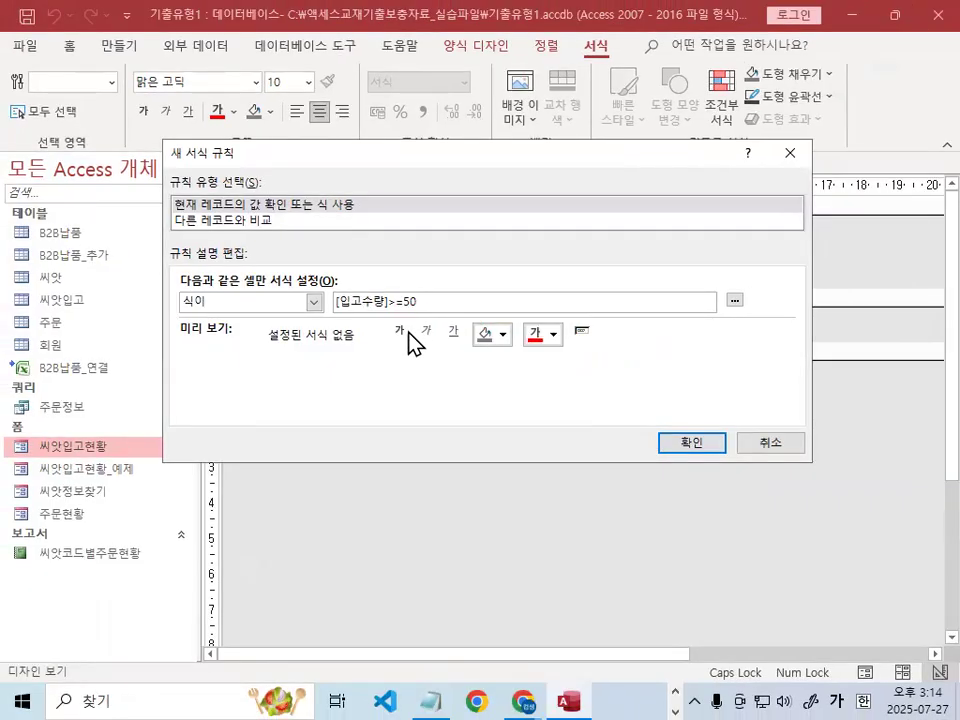
Step: Set the rule's format to bold and underlined
click(323, 318)
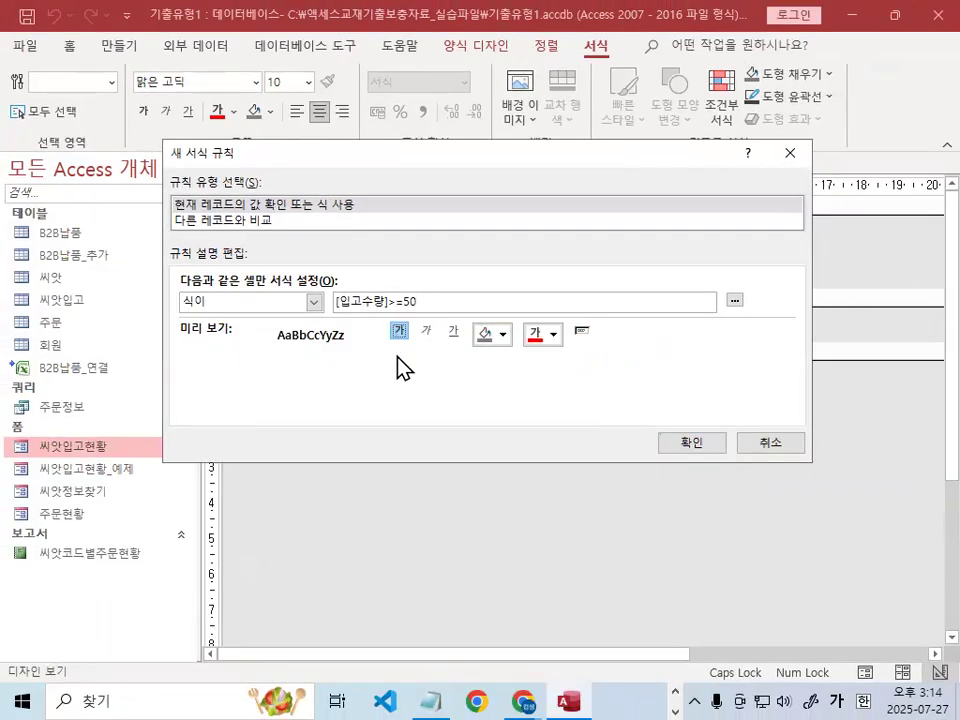
mouse_move(390, 347)
mouse_down()
mouse_move(421, 338)
mouse_move(377, 345)
mouse_up()
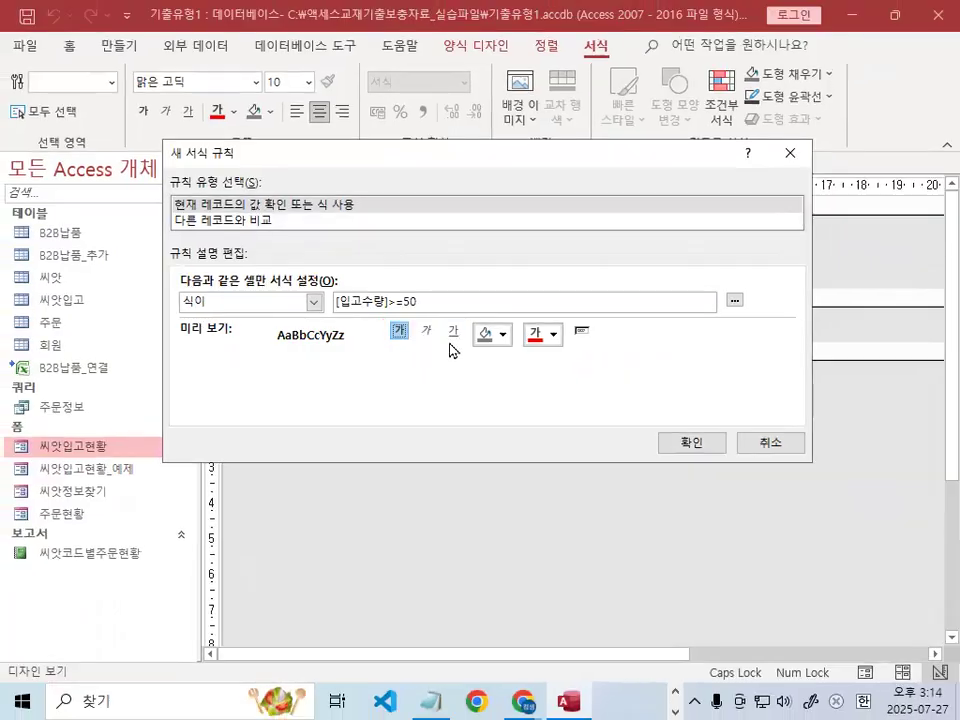
click(454, 333)
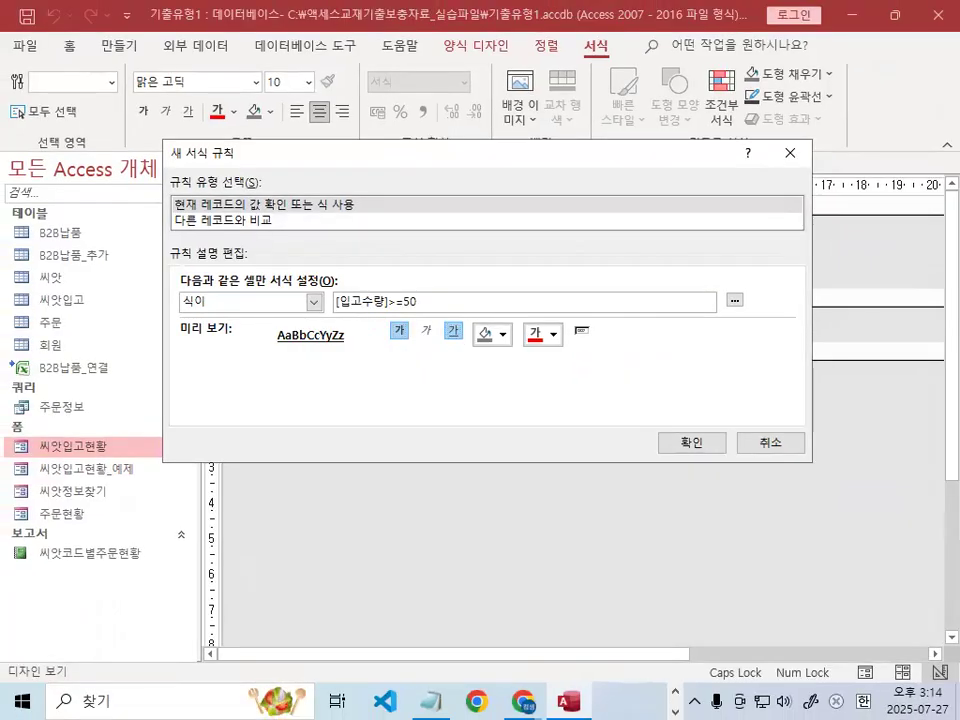
Step: Circle the rule's bold and underline options with the red pen and toggle bold off and on again
mouse_move(412, 342)
mouse_down()
mouse_move(393, 336)
mouse_move(405, 320)
mouse_move(395, 366)
mouse_up()
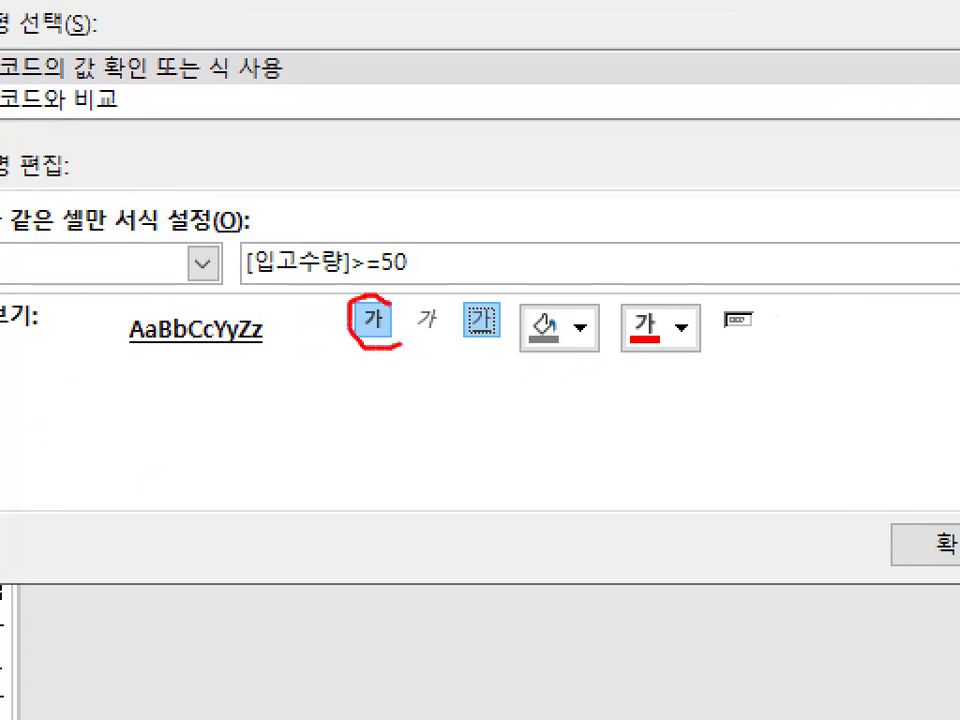
mouse_move(502, 347)
mouse_down()
mouse_move(497, 278)
mouse_move(531, 328)
mouse_up()
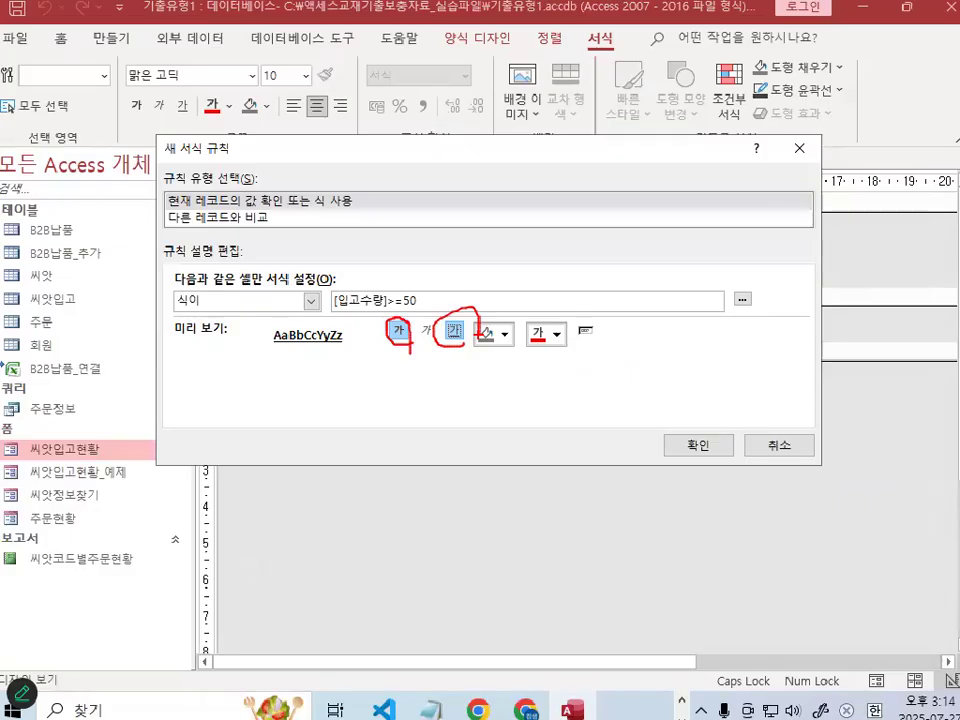
click(398, 331)
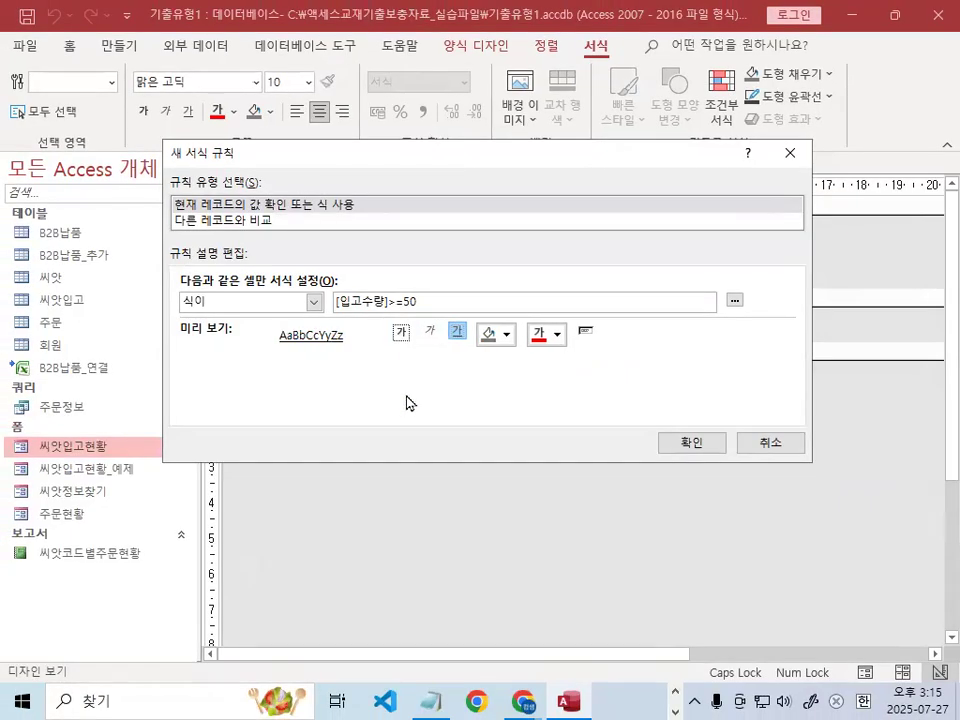
click(403, 335)
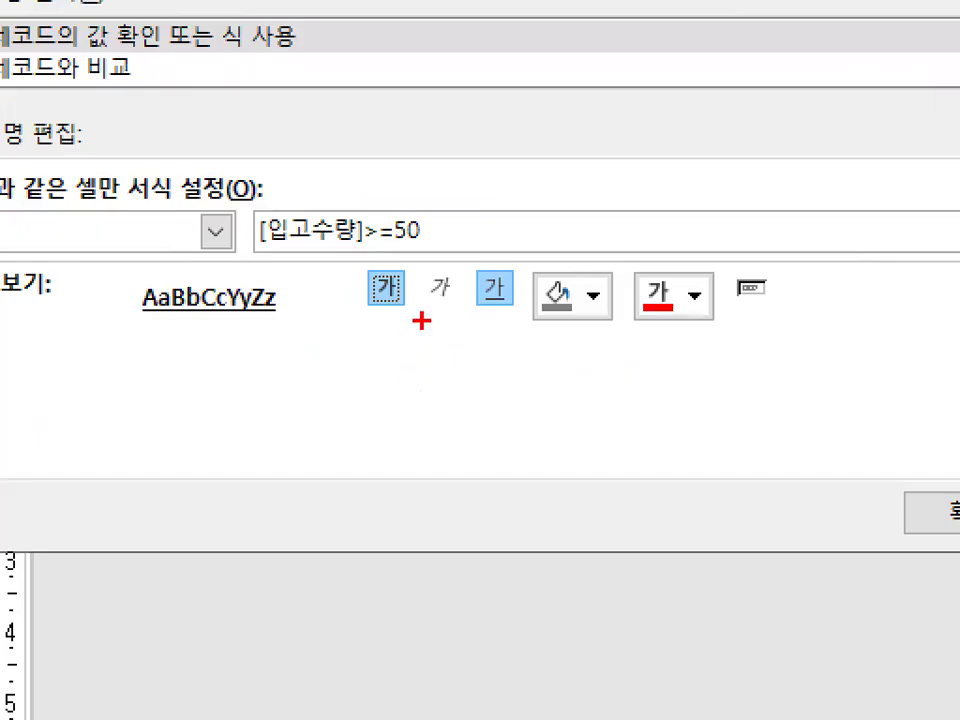
Step: Circle the enabled bold and underline options once more and confirm the new formatting rule
mouse_move(402, 316)
mouse_down()
mouse_move(420, 347)
mouse_move(410, 338)
mouse_move(482, 345)
mouse_up()
drag(515, 300, 470, 332)
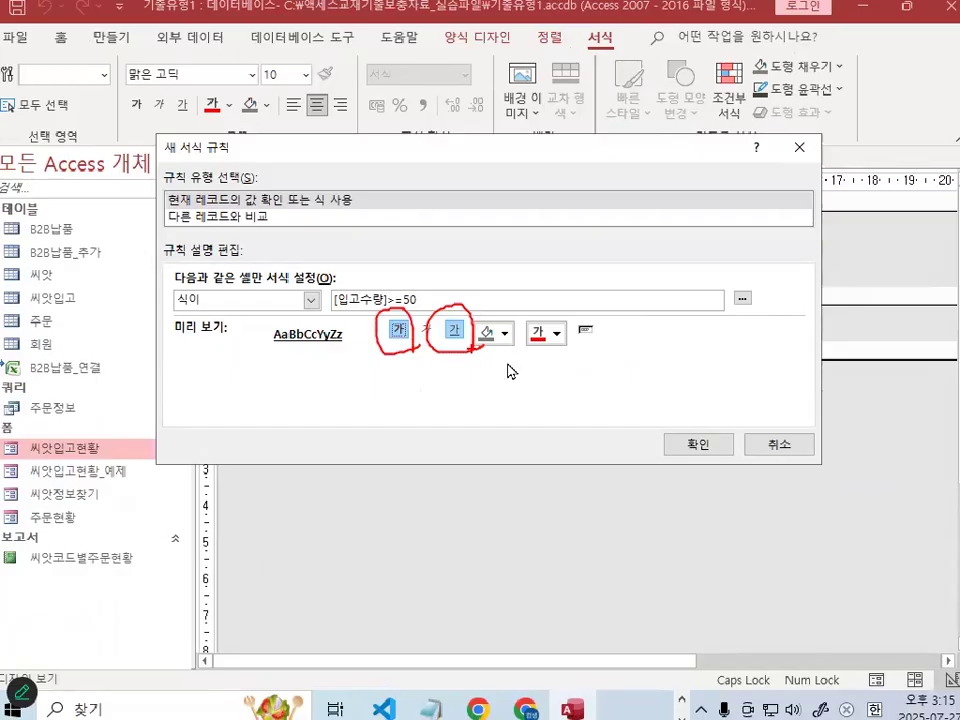
click(935, 512)
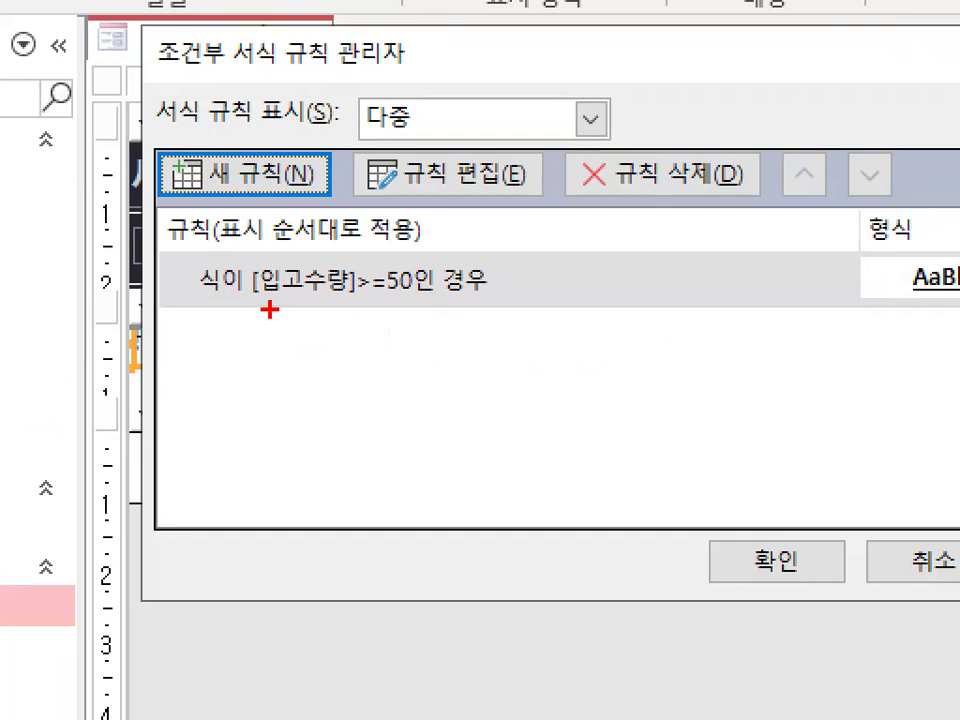
Step: Mark the rule's [입고수량]>=50 condition and its format preview in the rule manager, and apply the rule to the selected controls
mouse_move(293, 298)
mouse_down()
mouse_move(395, 298)
mouse_move(193, 285)
mouse_move(409, 300)
mouse_up()
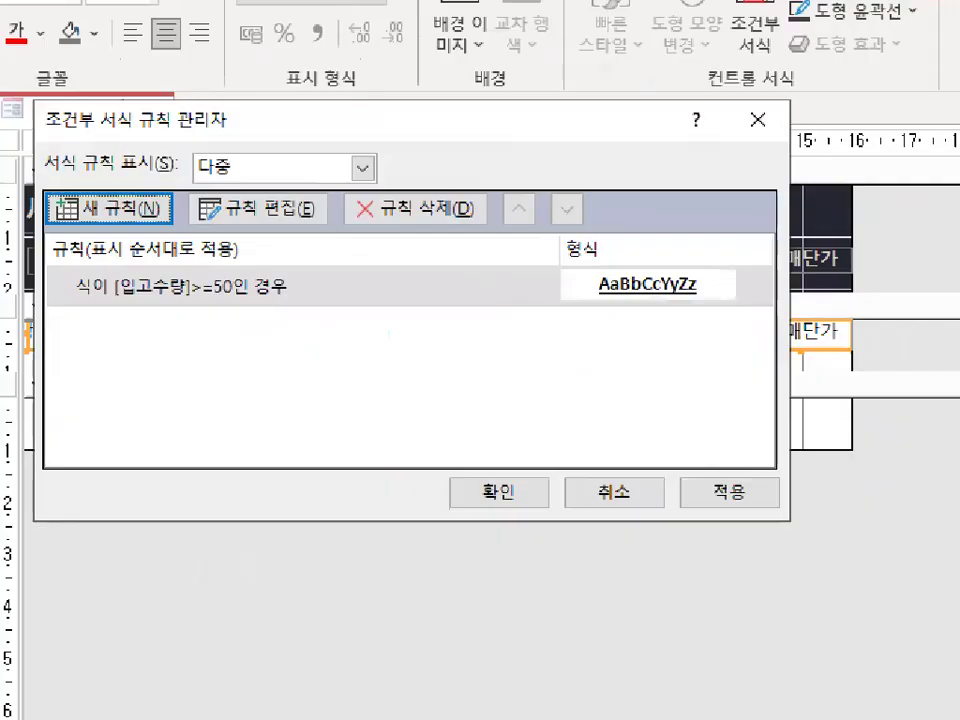
mouse_move(712, 300)
mouse_down()
mouse_move(576, 278)
mouse_move(711, 291)
mouse_up()
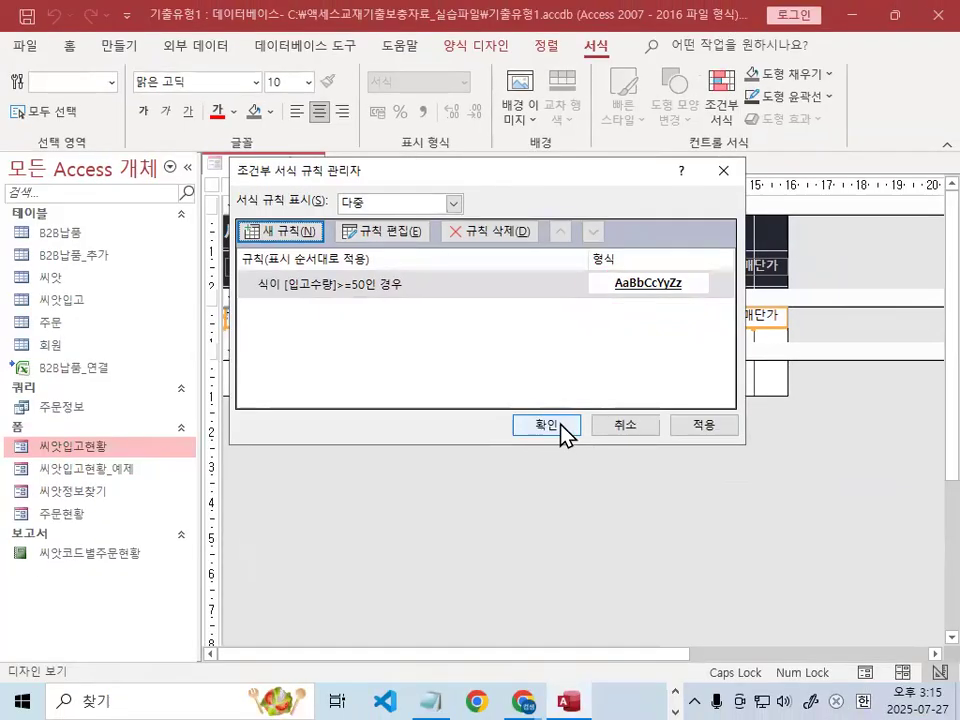
click(478, 578)
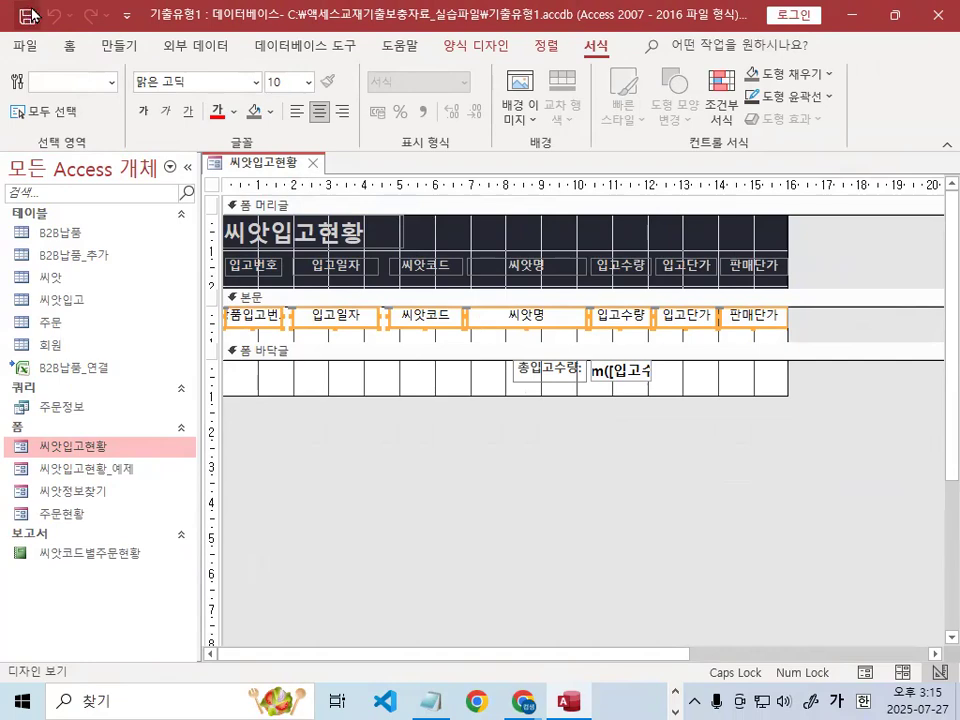
Step: Circle and check-mark the 씨앗입고현황 form's title tab with the red pen, and clear the markings
drag(277, 183, 308, 166)
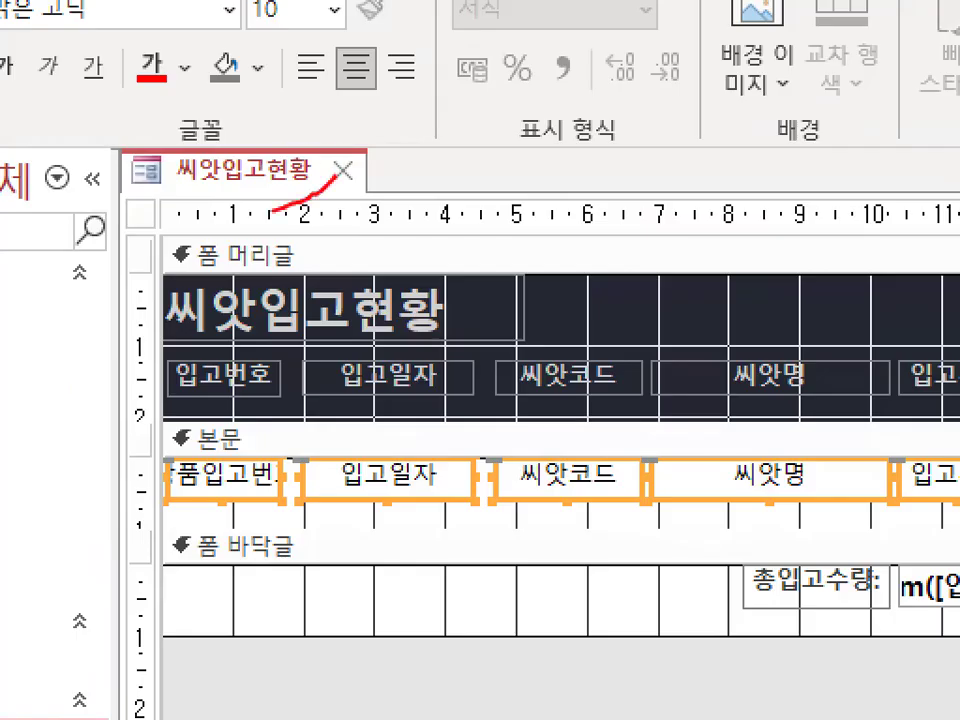
mouse_move(272, 212)
mouse_down()
mouse_move(168, 172)
mouse_move(330, 168)
mouse_move(308, 178)
mouse_up()
drag(215, 137, 255, 113)
drag(320, 182, 284, 138)
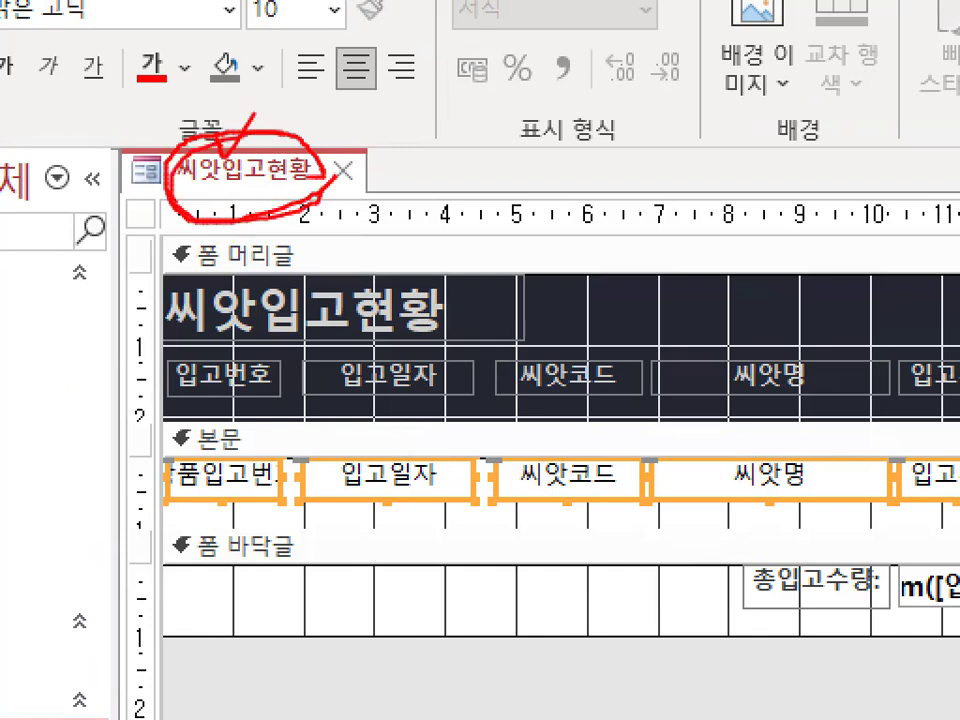
key(Escape)
Step: Display the 씨앗입고현황 form in 폼 보기 and point out the 입고수량 value in the bold, underlined record
right_click(268, 171)
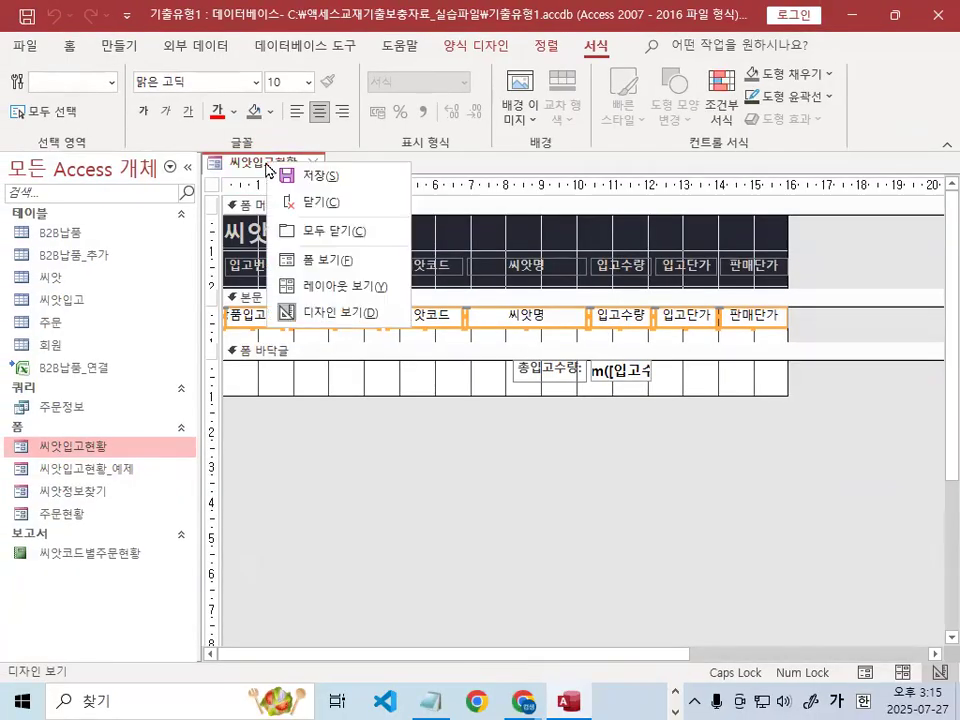
click(311, 258)
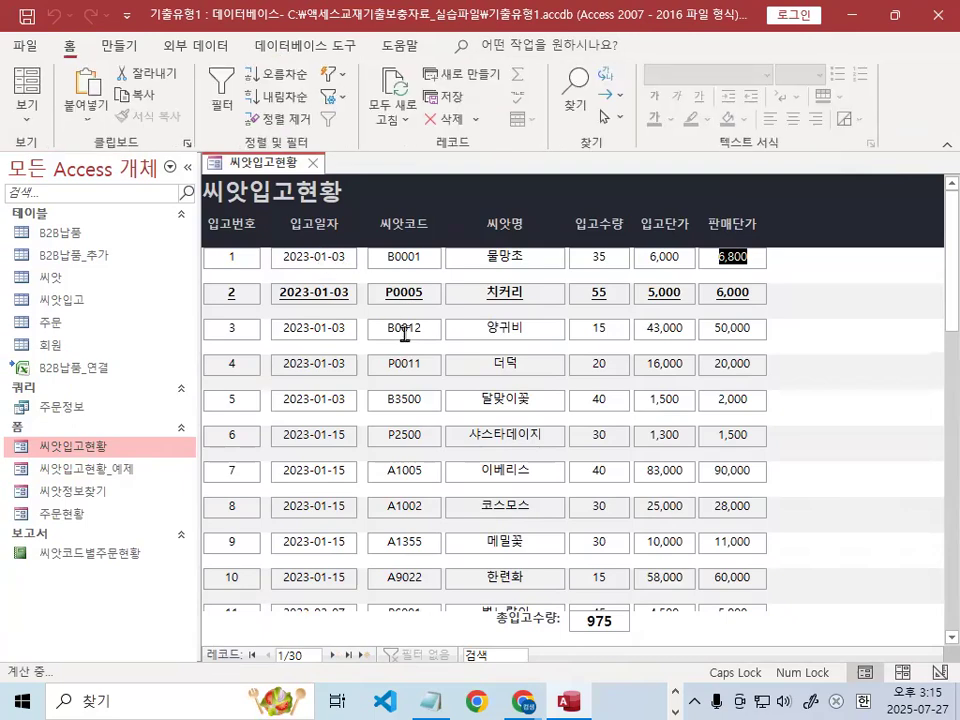
key(ctrl+1)
click(613, 291)
mouse_move(636, 300)
mouse_down()
mouse_move(617, 318)
mouse_move(640, 262)
mouse_move(655, 293)
mouse_up()
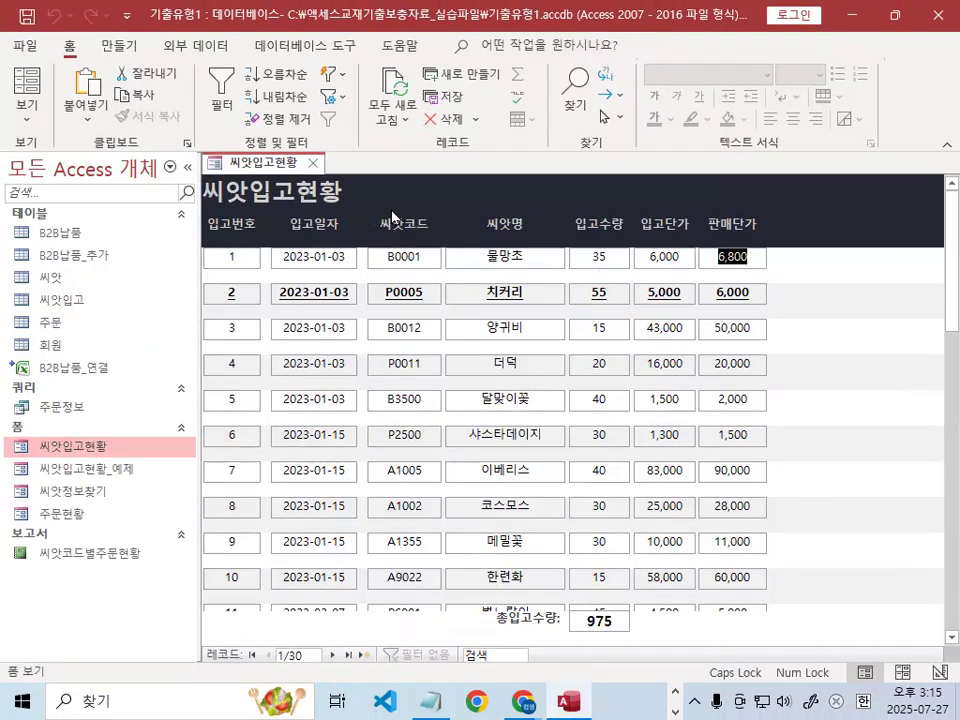
Step: Return the 씨앗입고현황 form to 디자인 보기 and, in the Notepad notes, highlight line 2 about the 조건부서식 command
click(19, 127)
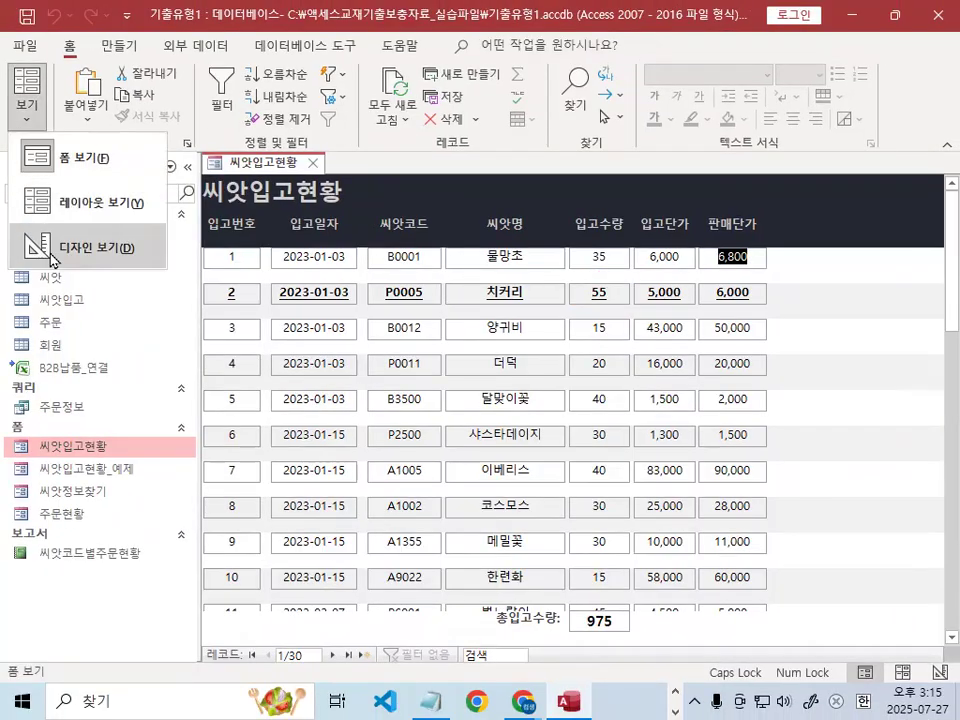
click(52, 258)
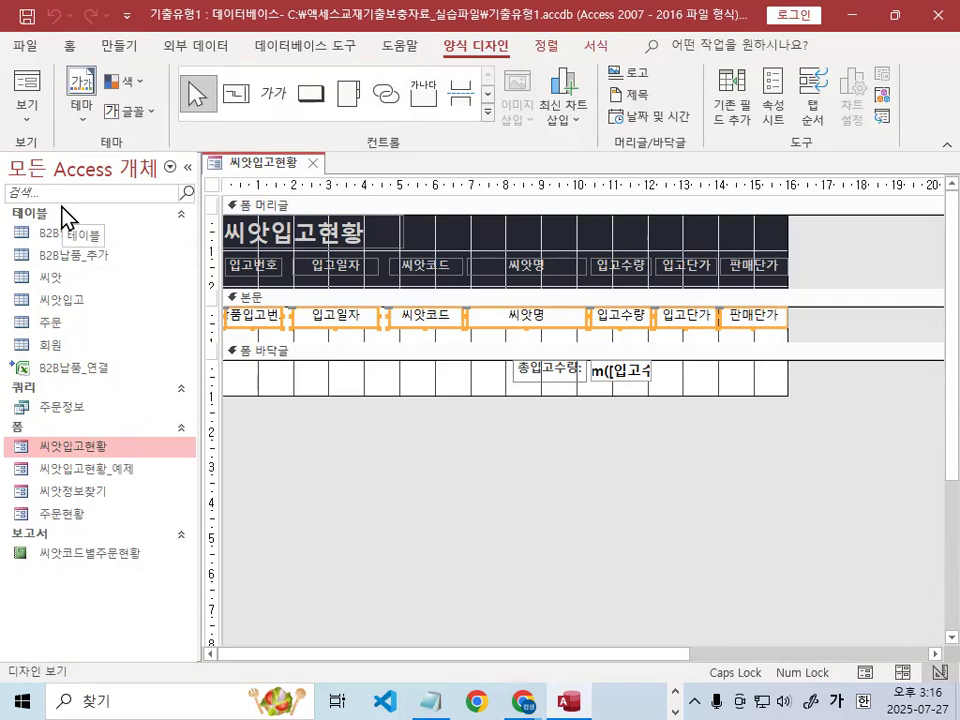
click(424, 695)
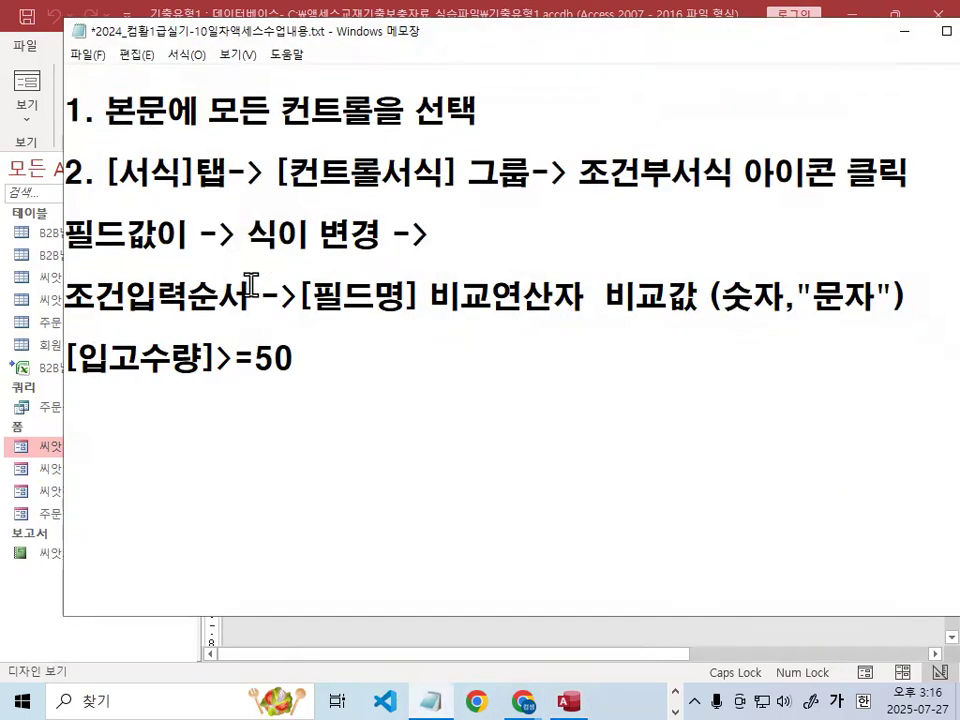
drag(66, 160, 910, 173)
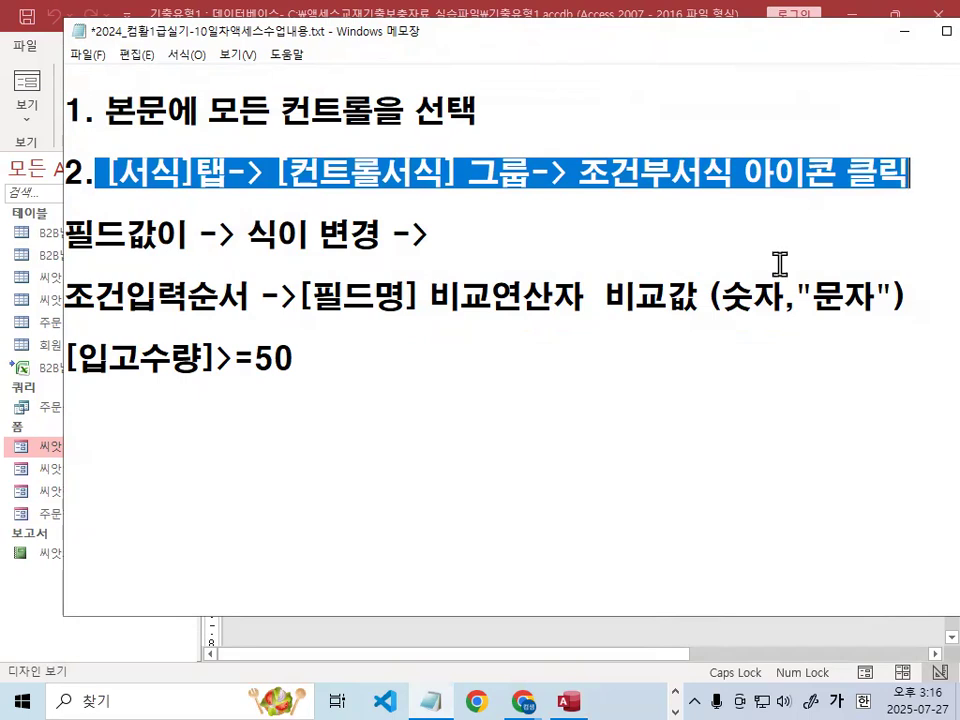
Step: Remove the surplus blank lines between the [입고수량]>=50 line and note 3
click(326, 377)
key(Return)
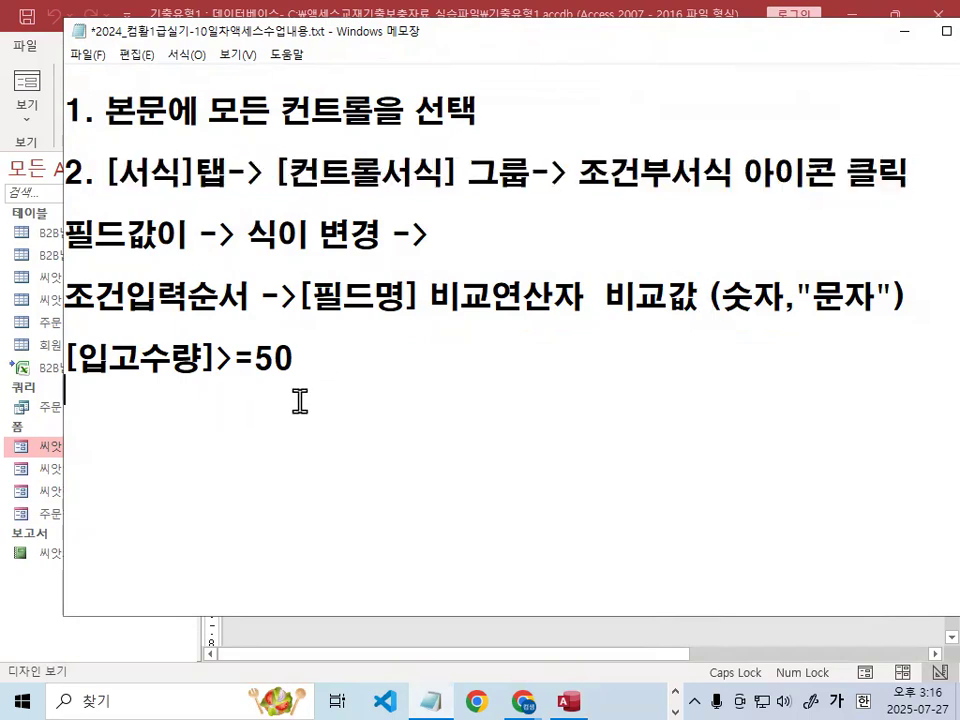
key(Delete)
key(Delete)
key(Delete)
key(Delete)
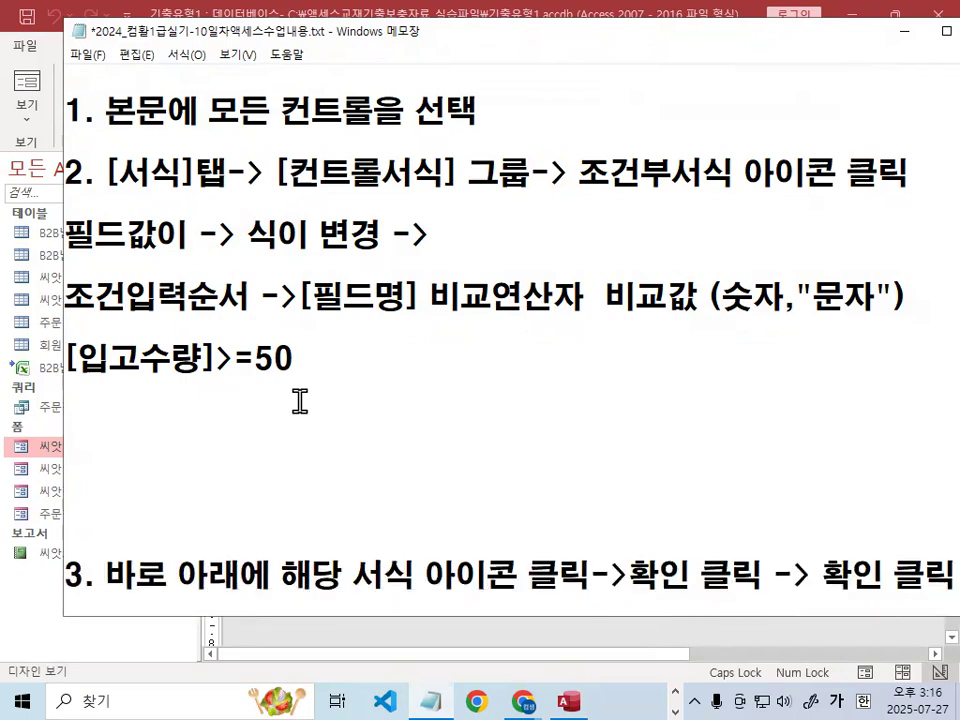
scroll(485, 507, down, 1)
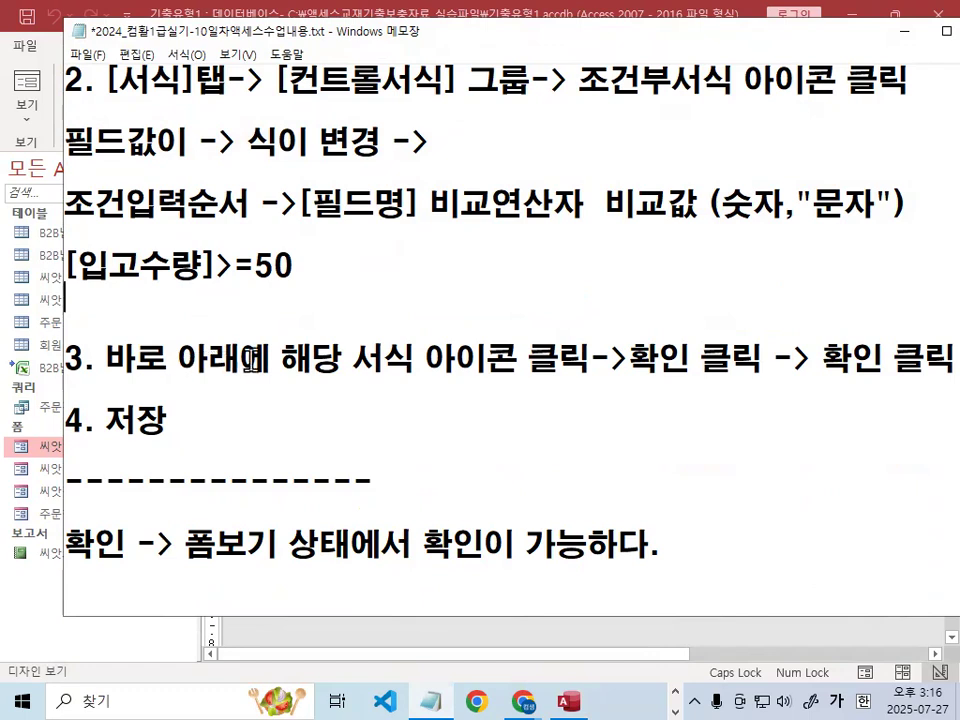
Step: Split note 3 after "해당 서식 아이콘 클릭", moving "->확인 클릭 -> 확인 클릭" to its own line below
drag(343, 360, 540, 338)
click(600, 359)
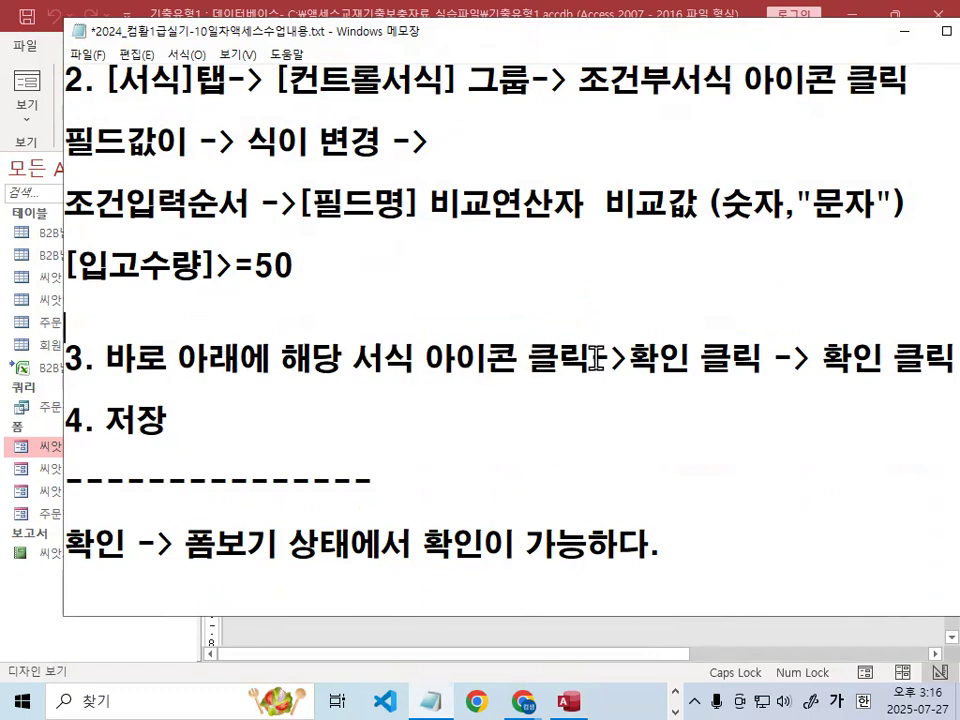
key(Return)
key(Return)
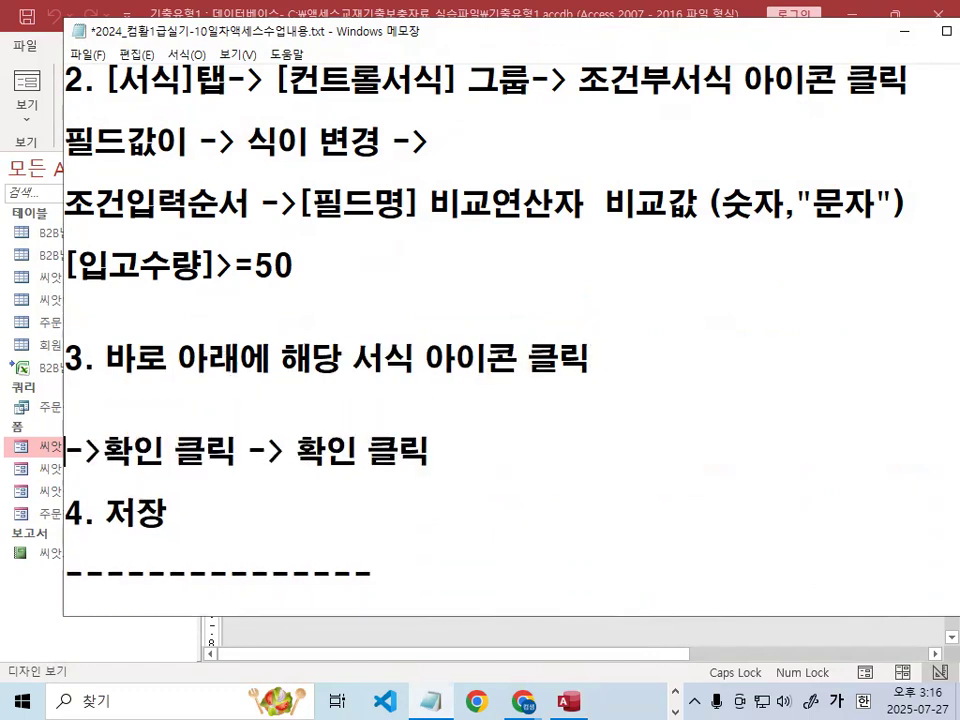
key(Return)
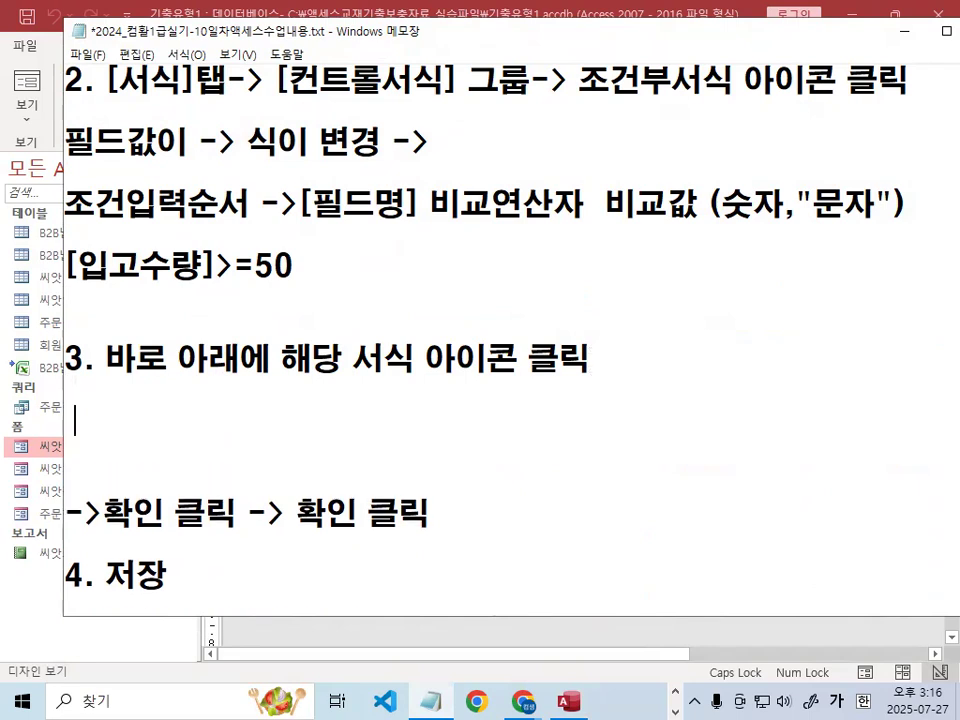
Step: Add the line "(굵게, 밑줄 아이콘 클릭)" under note 3 and remove the blank line after it
text((굵게, ㅁ)
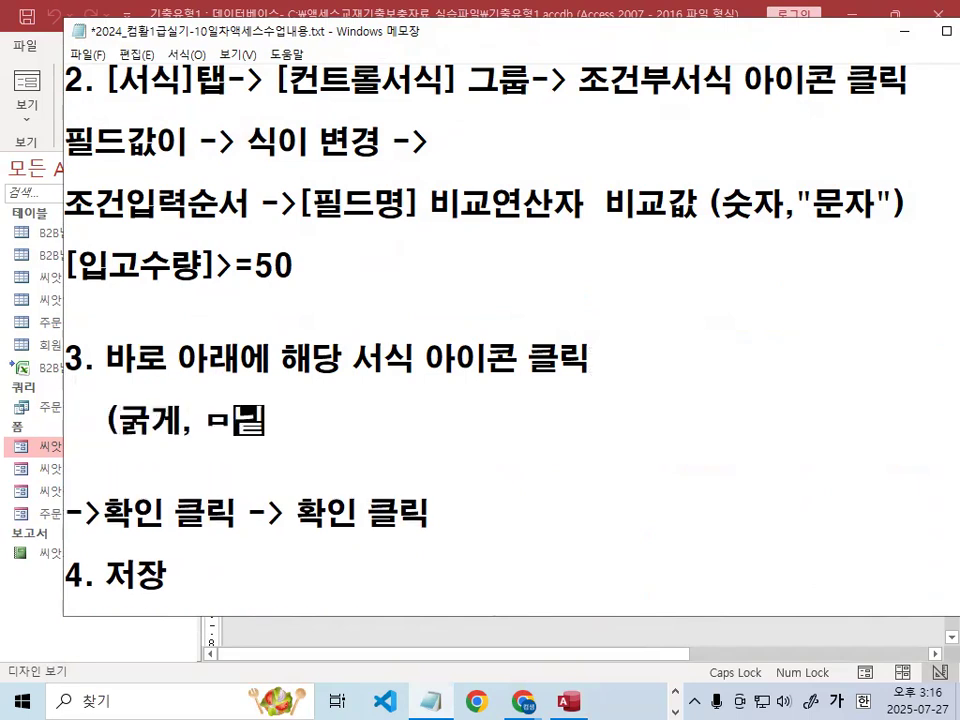
key(BackSpace)
key(BackSpace)
text(밑ㅈ무)
key(BackSpace)
key(BackSpace)
text(줄ㄹ)
key(BackSpace)
key(BackSpace)
text(줄 아이콘 클릭))
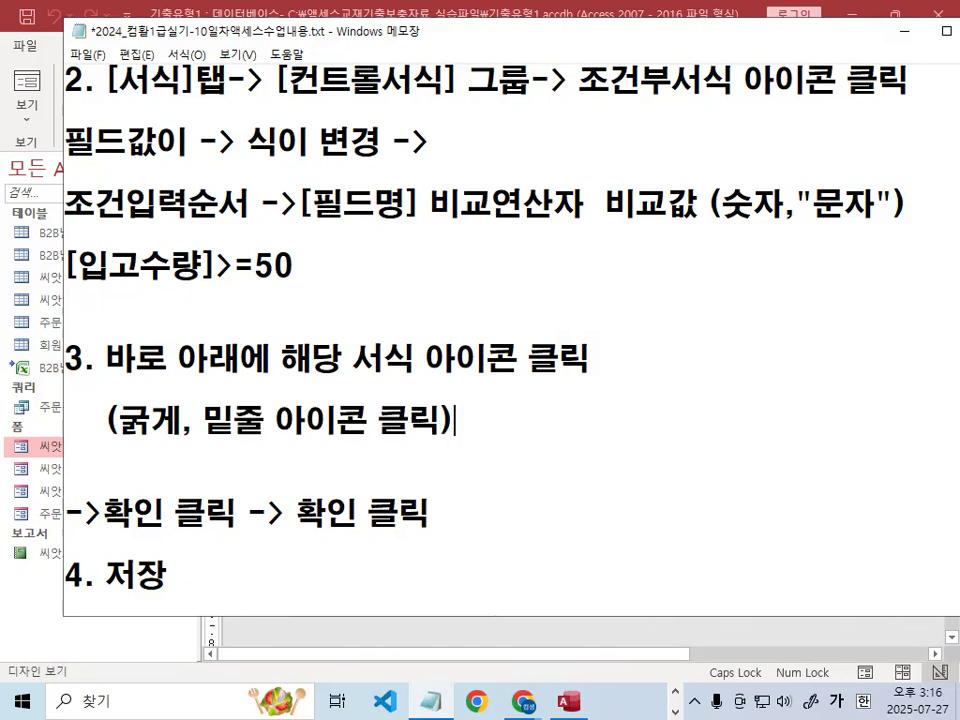
key(Delete)
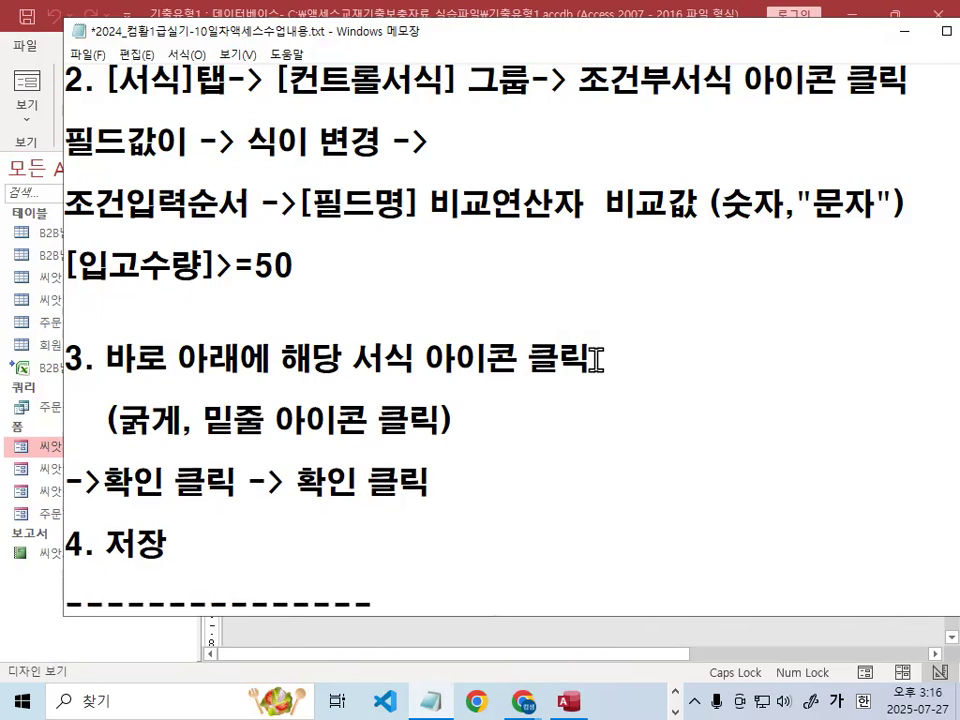
Step: Replace the leading arrow of the "확인 클릭 -> 확인 클릭" line with the number 4
text(4.)
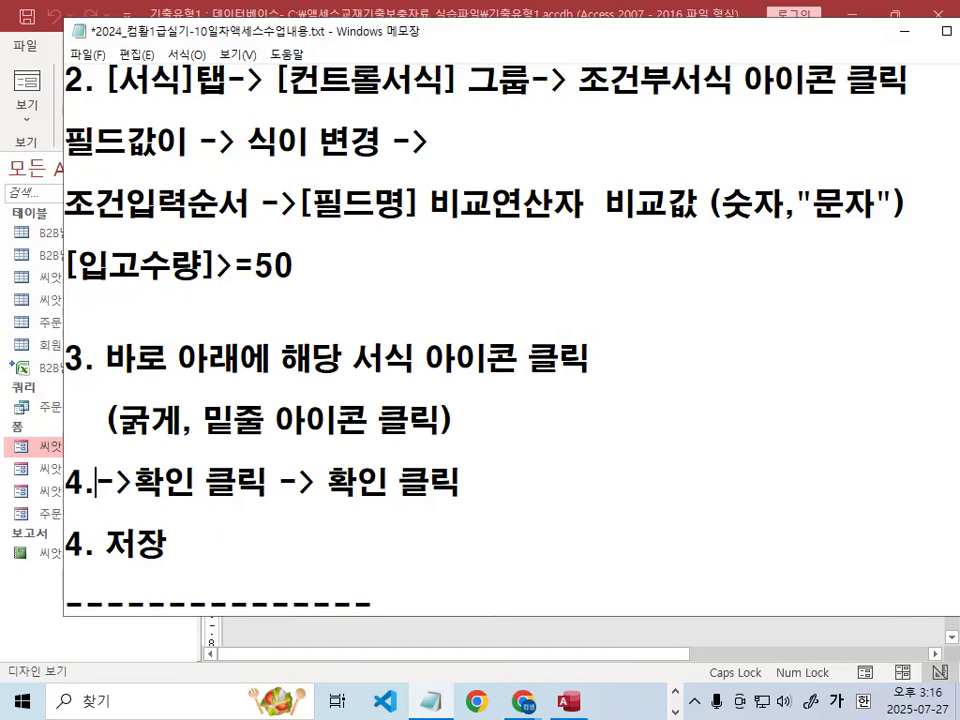
key(Delete)
key(Delete)
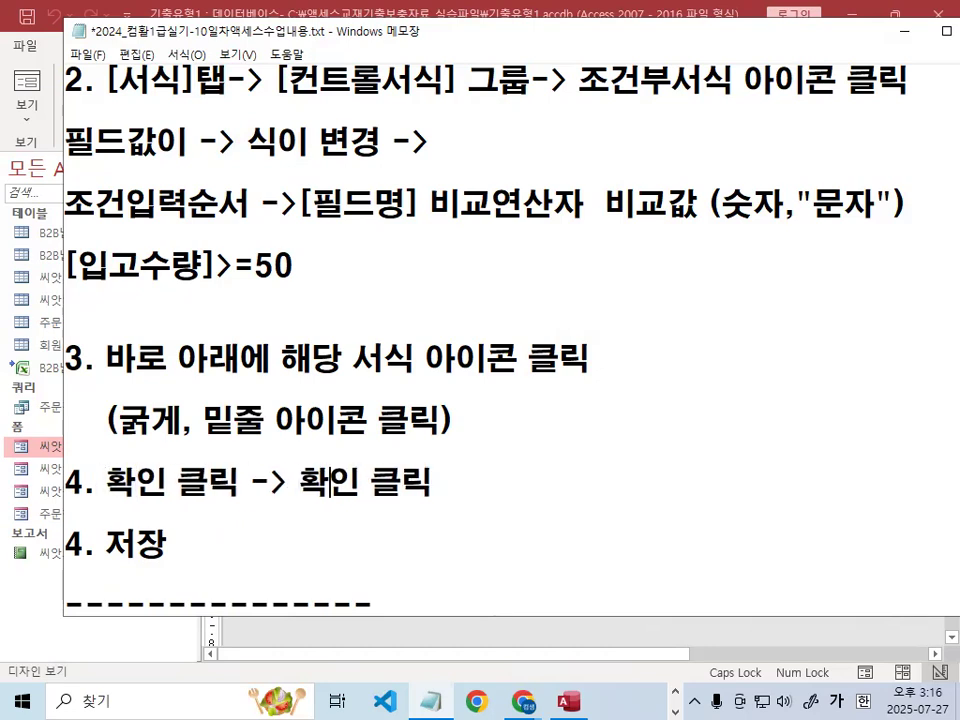
Step: Renumber the 저장 line in the notes as 5
key(Down)
key(Home)
text(5.)
key(End)
key(Left)
key(Home)
key(Right)
key(Right)
key(Delete)
key(Delete)
click(574, 288)
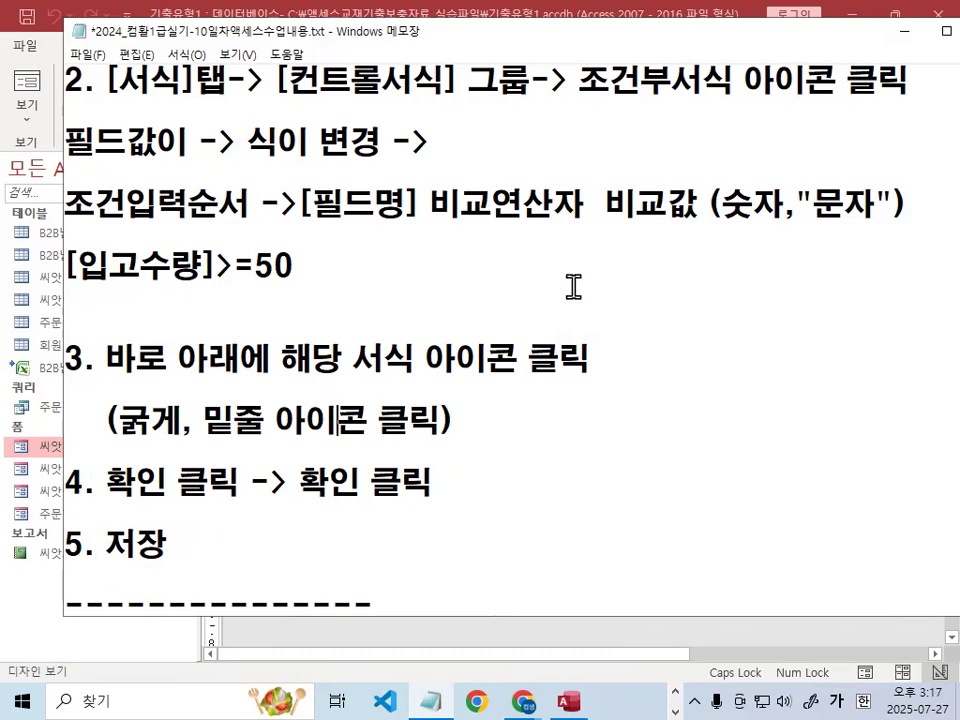
Step: Find the 기출유형1) - 도메인함수 section further down the notes and highlight its title
click(903, 31)
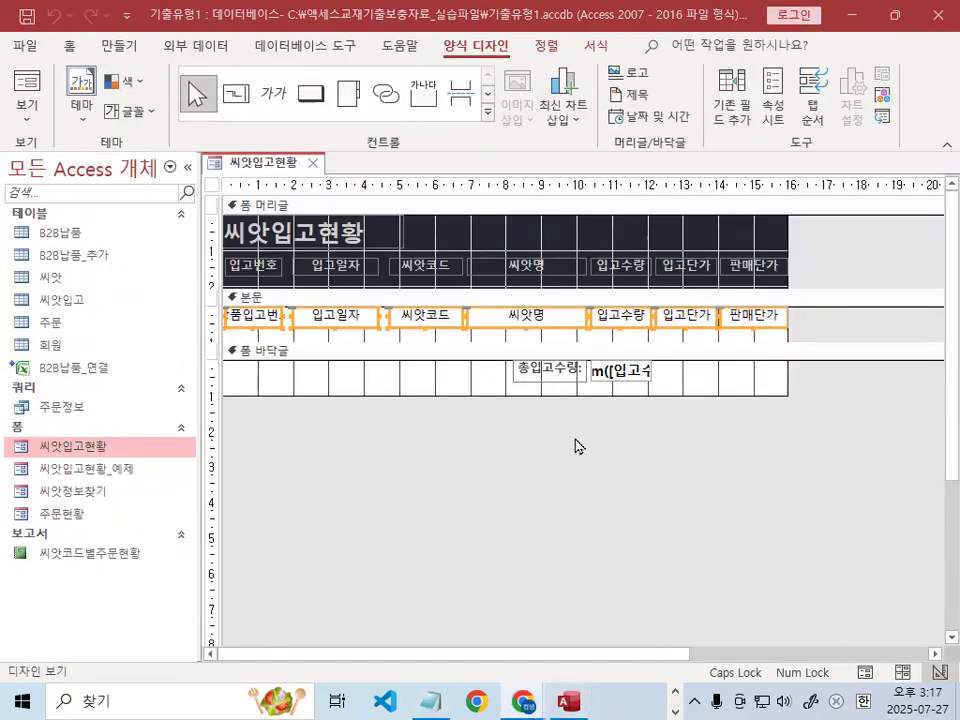
click(431, 701)
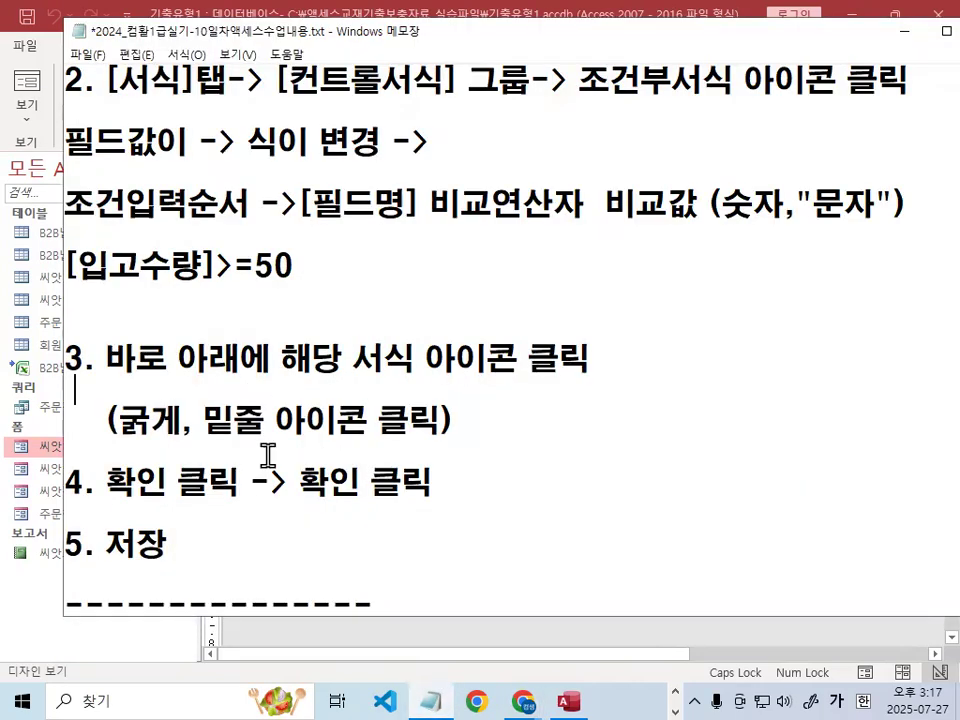
scroll(264, 490, down, 3)
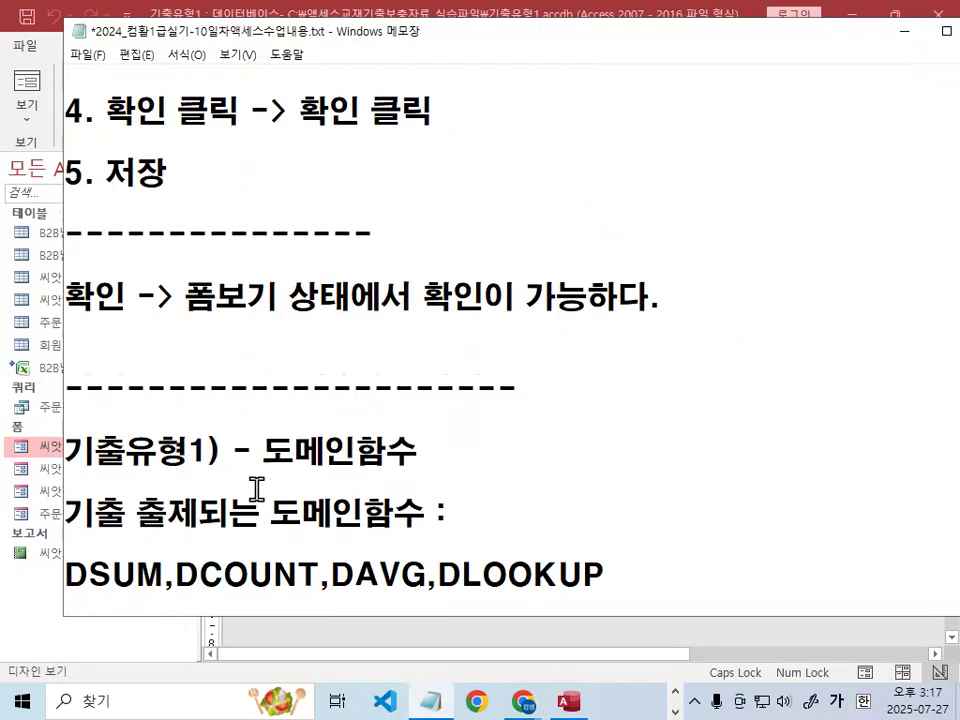
drag(60, 448, 26, 448)
drag(226, 450, 336, 445)
scroll(336, 445, down, 1)
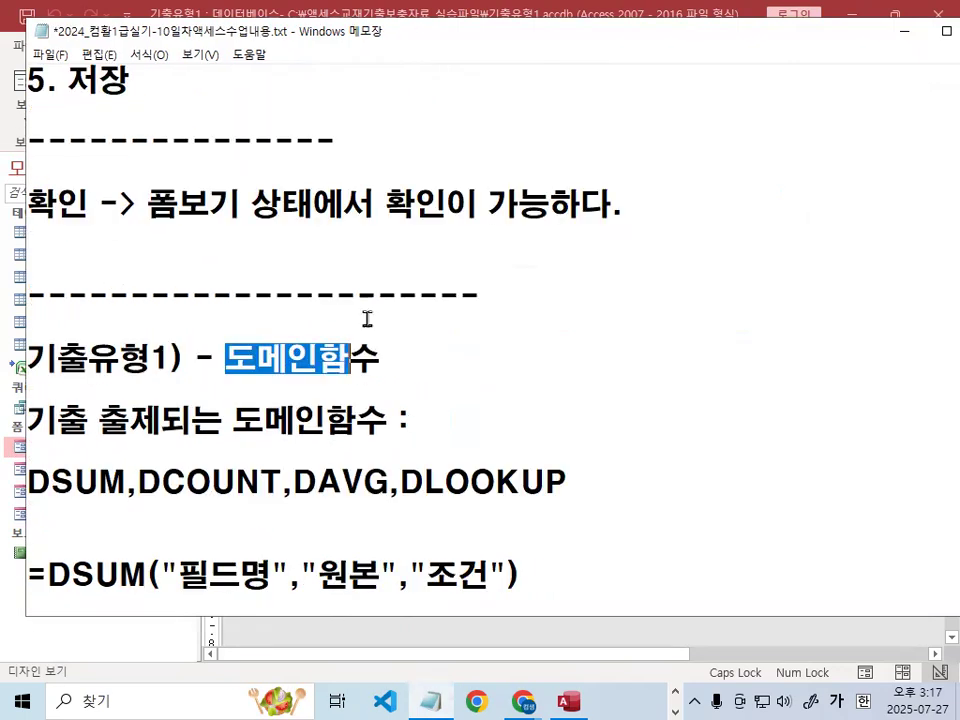
Step: In Access, close the 씨앗입고현황 form and open the 씨앗입고현황_예제 form in 디자인 보기
click(668, 14)
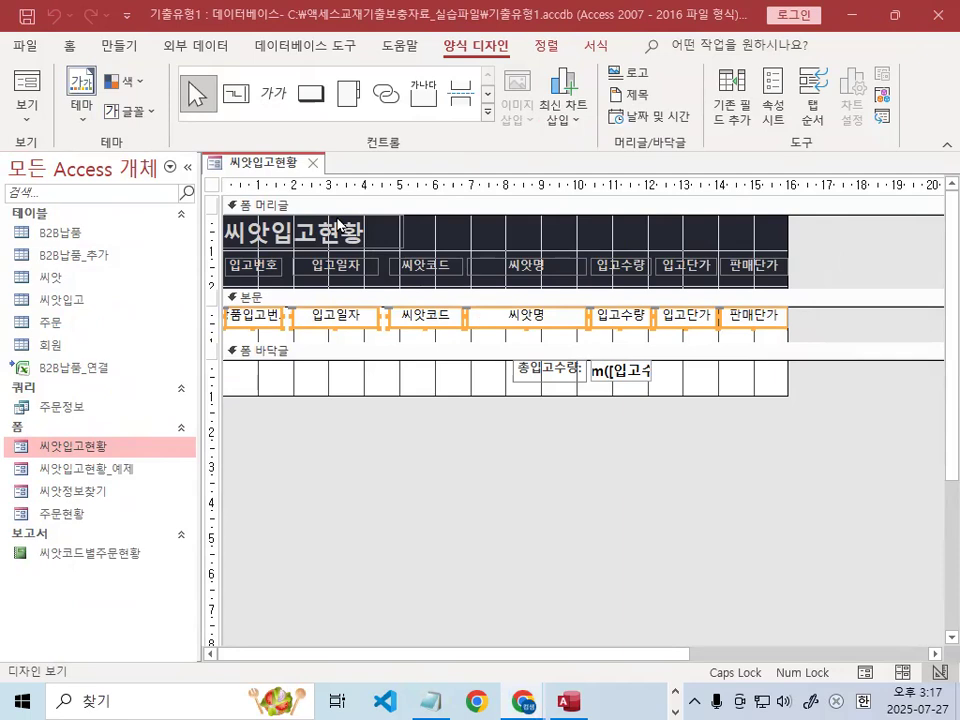
click(313, 170)
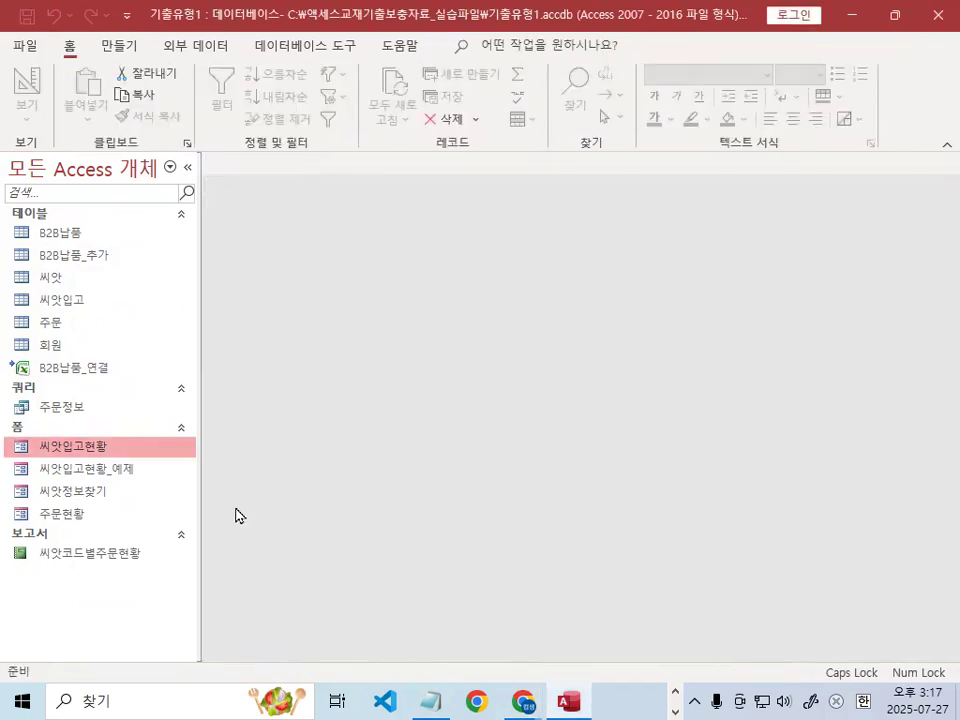
click(105, 466)
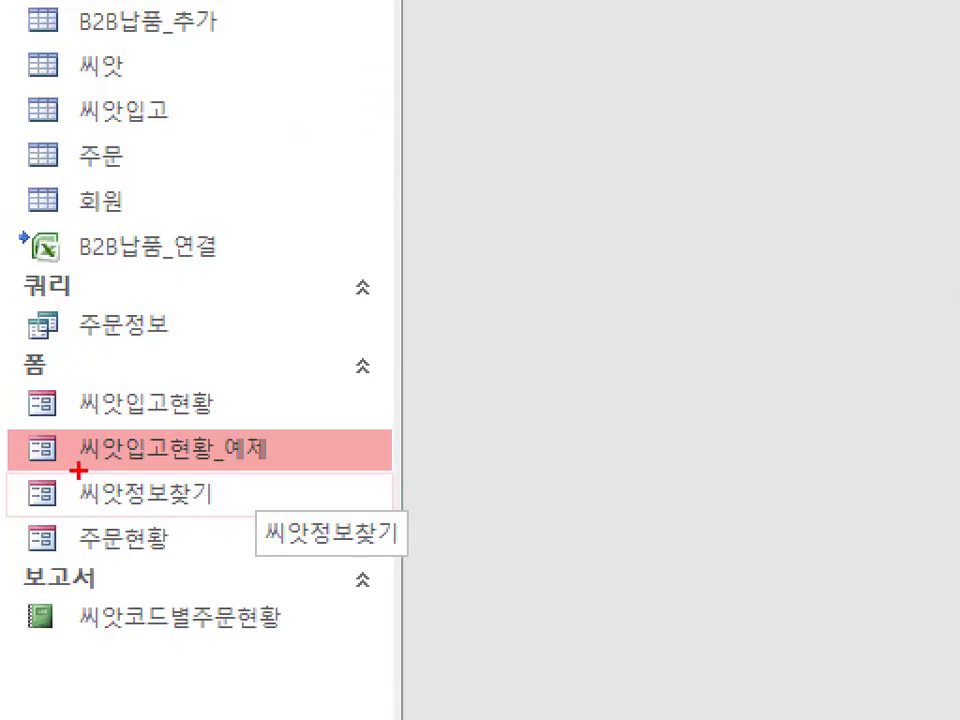
drag(37, 477, 79, 478)
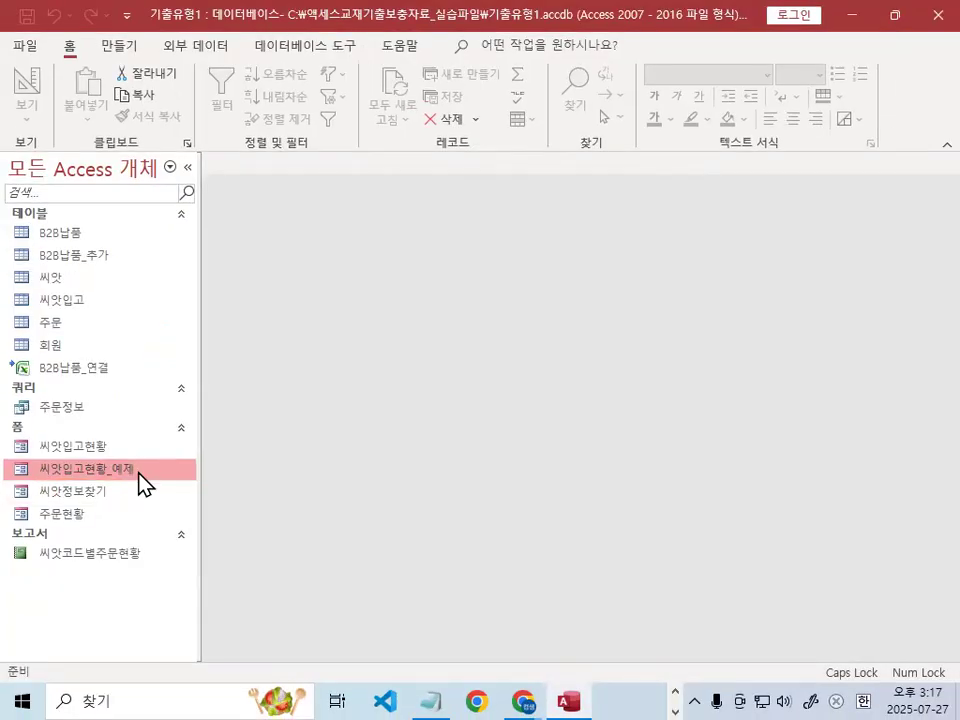
right_click(276, 456)
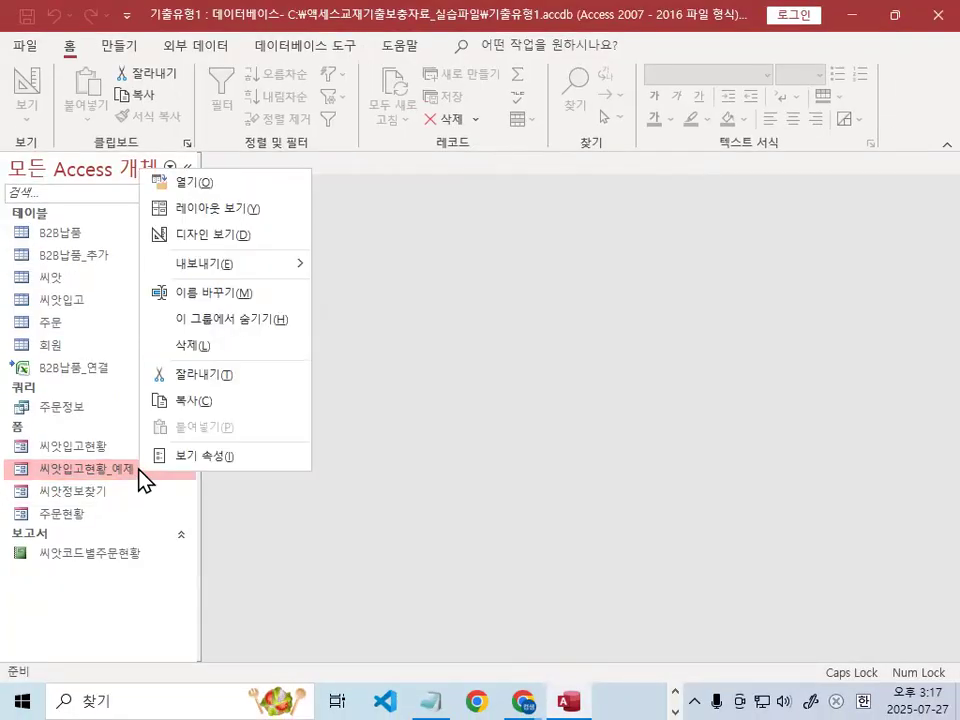
click(218, 236)
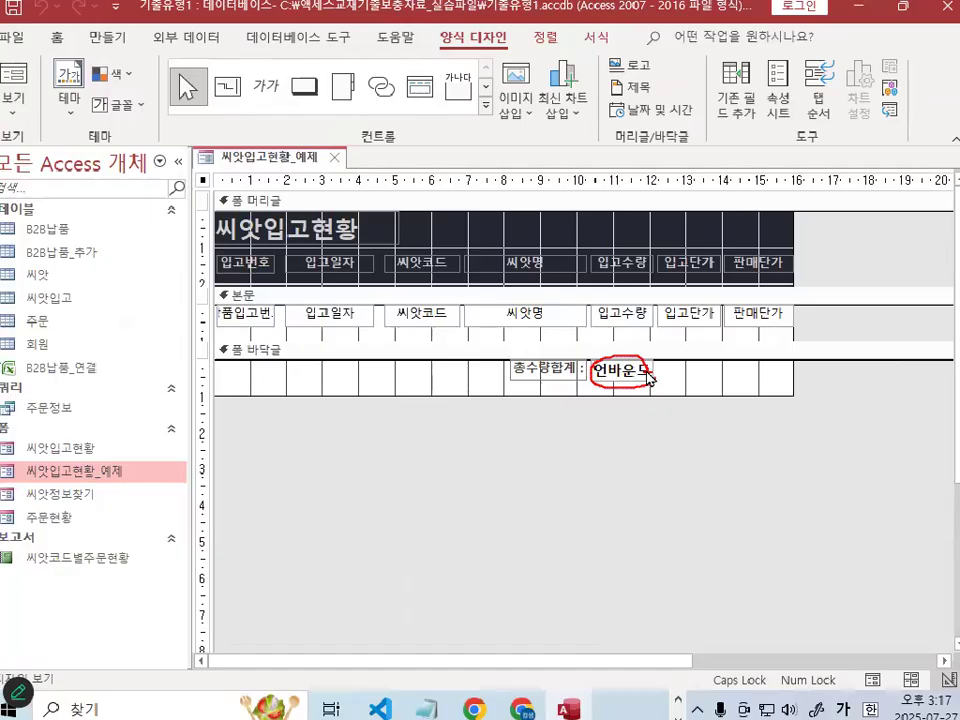
Step: Display the property sheet of the unbound text box in 폼 바닥글 and place it beneath the form sections
click(687, 348)
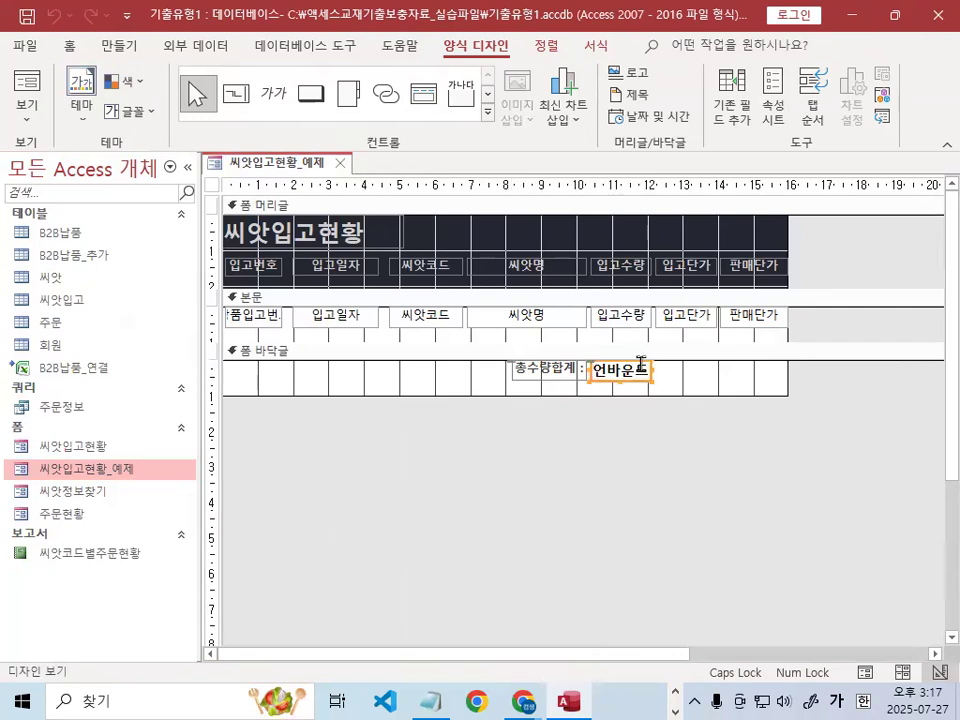
click(773, 105)
drag(683, 281, 574, 424)
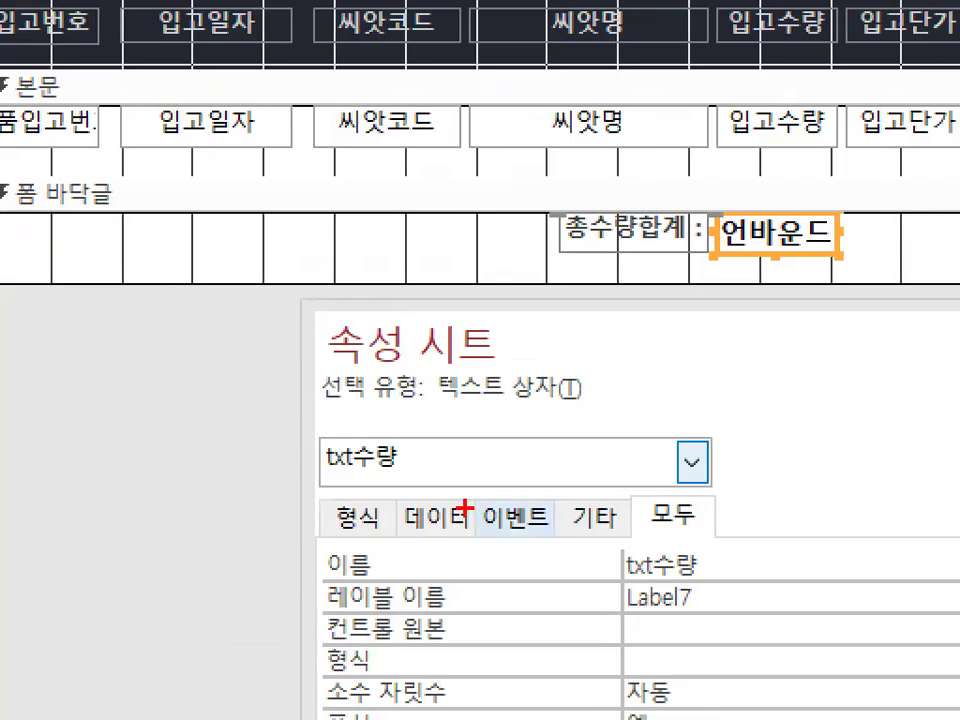
Step: Mark the unbound 총수량합계 text box and the 본문 controls with the red pen
mouse_move(849, 236)
mouse_down()
mouse_move(718, 228)
mouse_move(832, 200)
mouse_up()
mouse_move(474, 437)
mouse_down()
mouse_move(321, 467)
mouse_move(402, 452)
mouse_up()
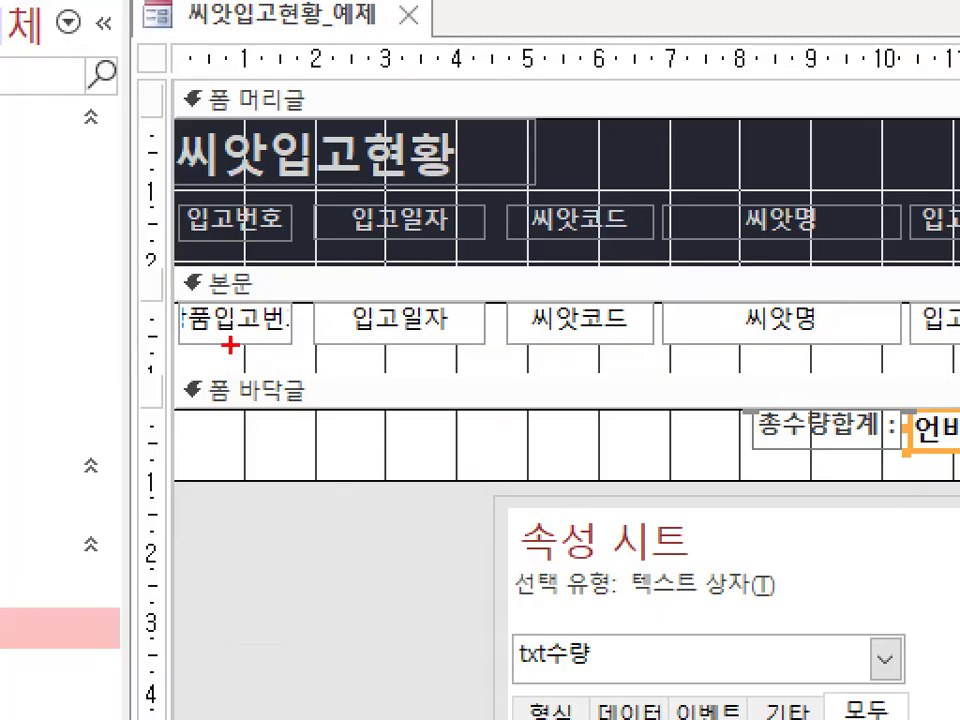
drag(213, 343, 730, 343)
mouse_move(645, 338)
mouse_down()
mouse_move(435, 330)
mouse_move(578, 328)
mouse_up()
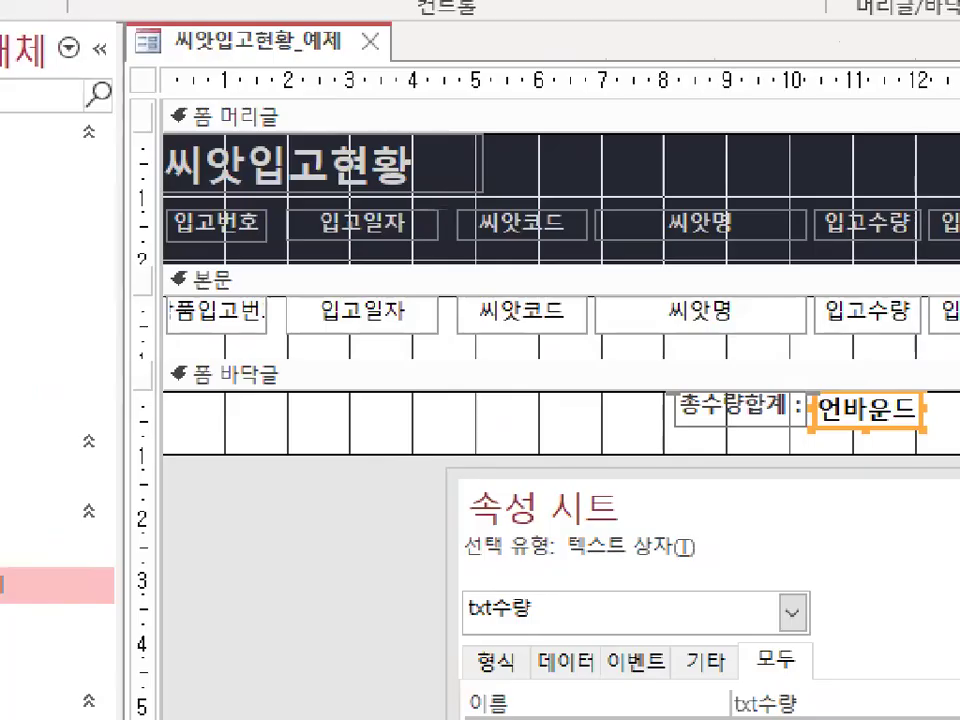
mouse_move(282, 332)
mouse_down()
mouse_move(260, 346)
mouse_move(312, 332)
mouse_up()
drag(402, 336, 472, 310)
drag(412, 298, 418, 318)
drag(596, 296, 604, 320)
drag(790, 290, 813, 308)
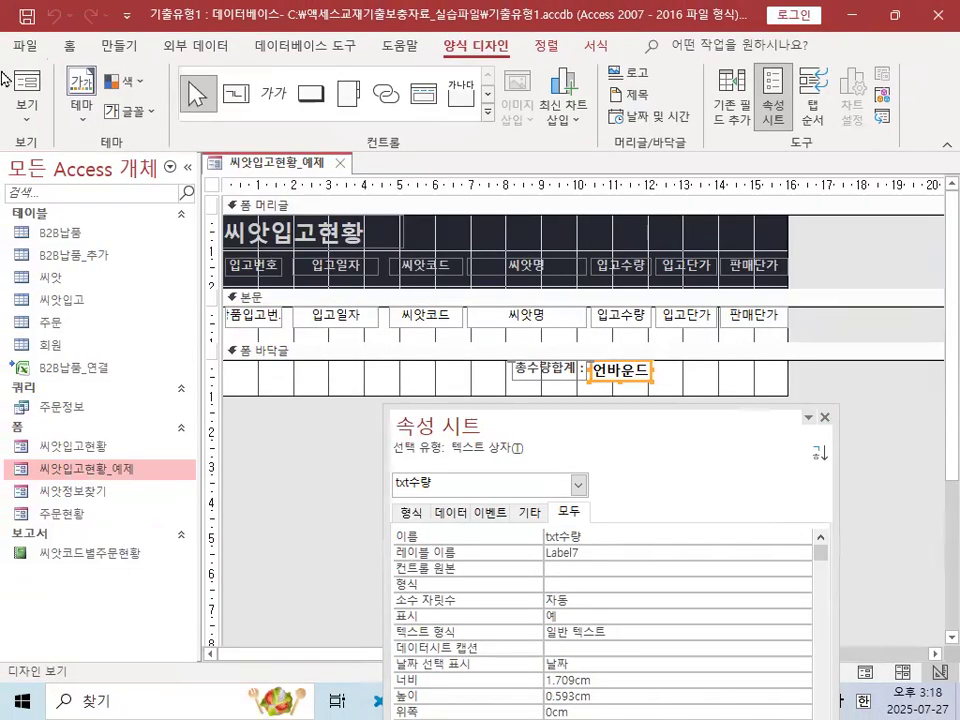
Step: Display the form in 폼 보기, underline the first record's fields with the red pen, and return to 디자인 보기
click(20, 85)
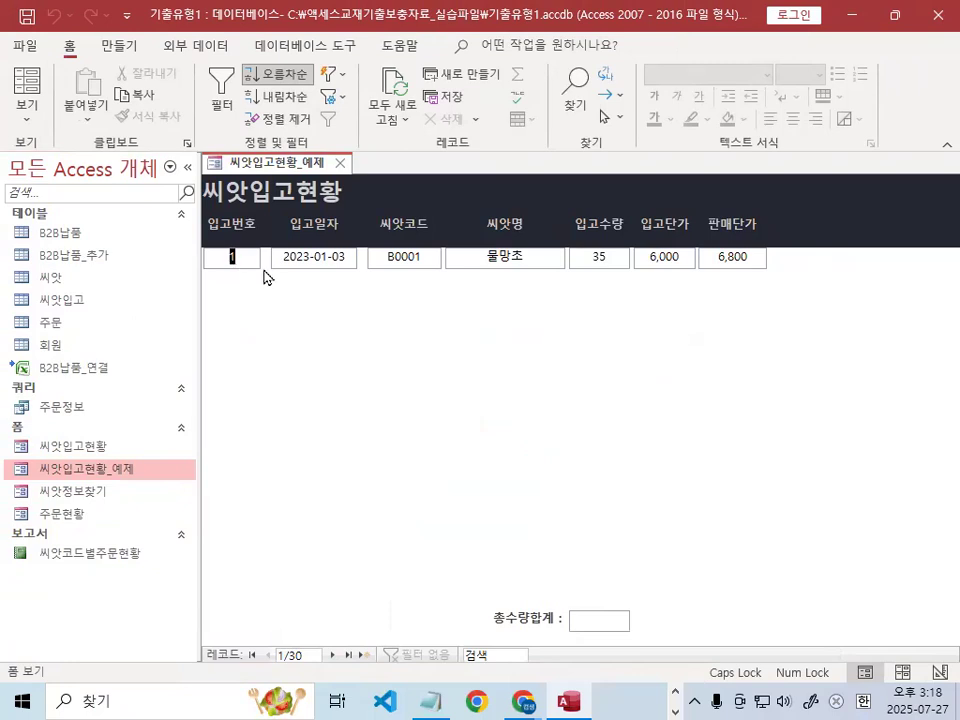
key(ctrl+2)
drag(234, 277, 777, 277)
mouse_move(392, 293)
mouse_down()
mouse_move(381, 311)
mouse_move(457, 320)
mouse_move(480, 349)
mouse_up()
key(Escape)
click(26, 111)
click(62, 246)
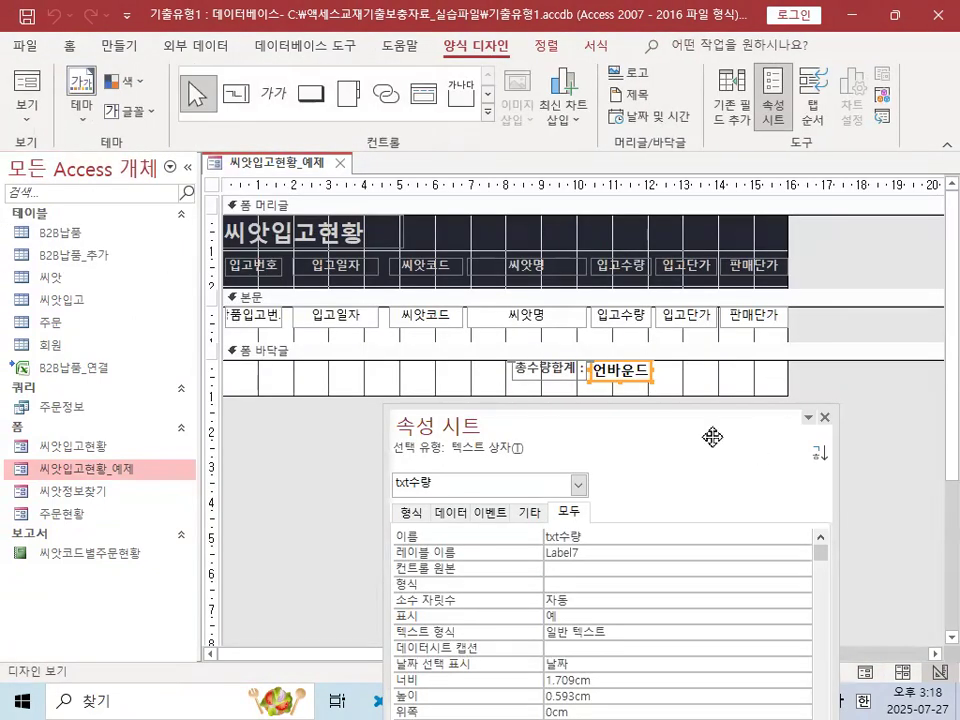
Step: Move the txt수량 property sheet higher and to the side so more of its property list fits on screen
drag(427, 366, 444, 196)
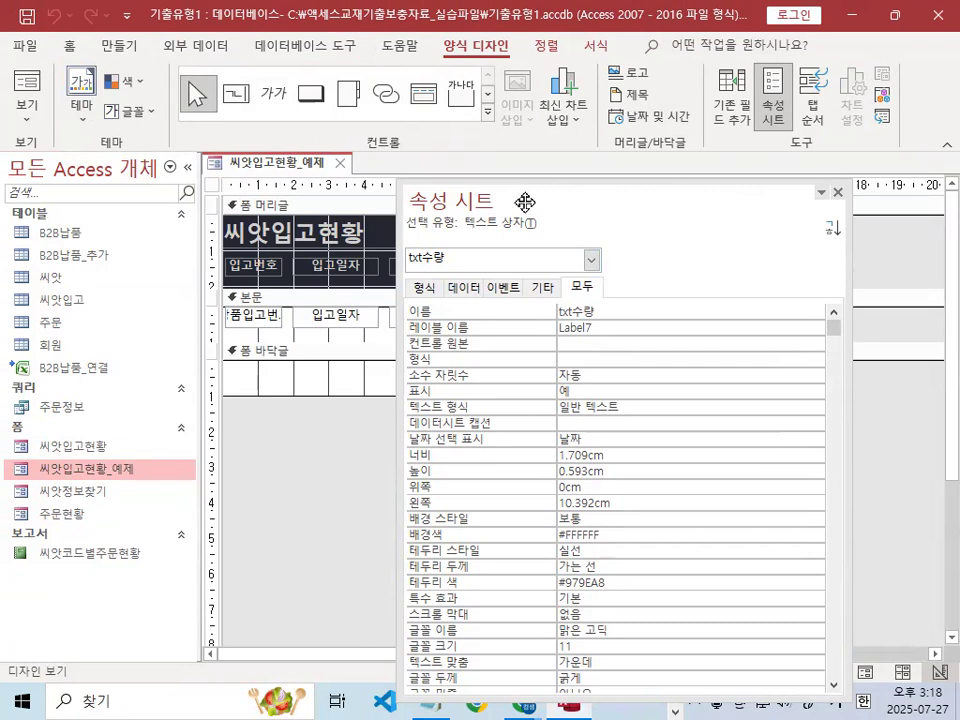
drag(523, 200, 603, 91)
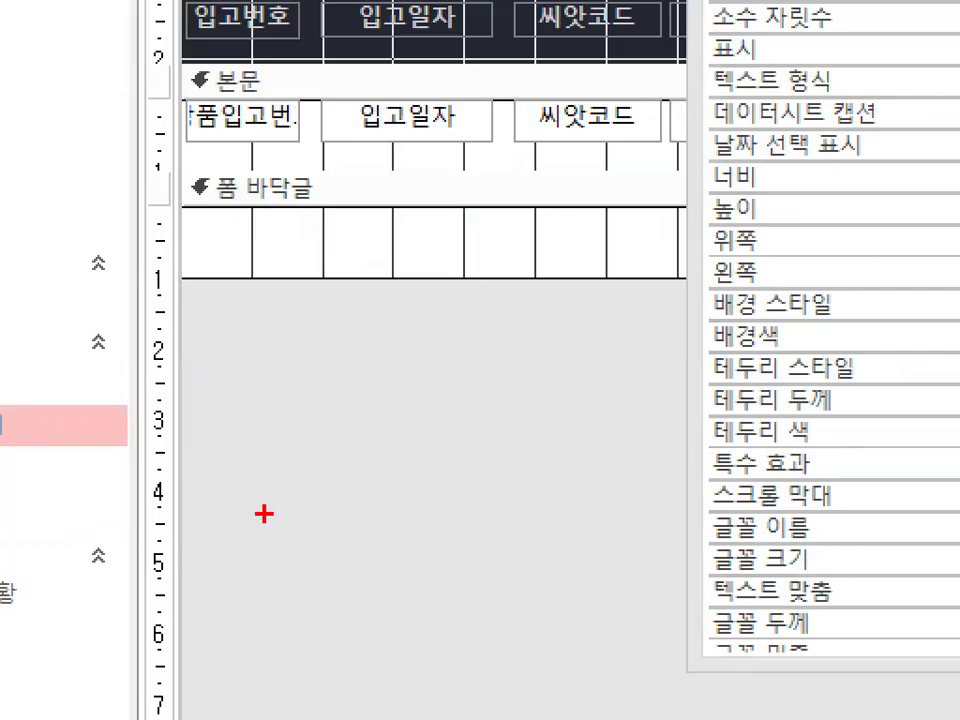
Step: Draw a red check mark in the empty area below 폼 바닥글, lower the property sheet, and underline its 텍스트 상자 selection type
drag(345, 422, 405, 369)
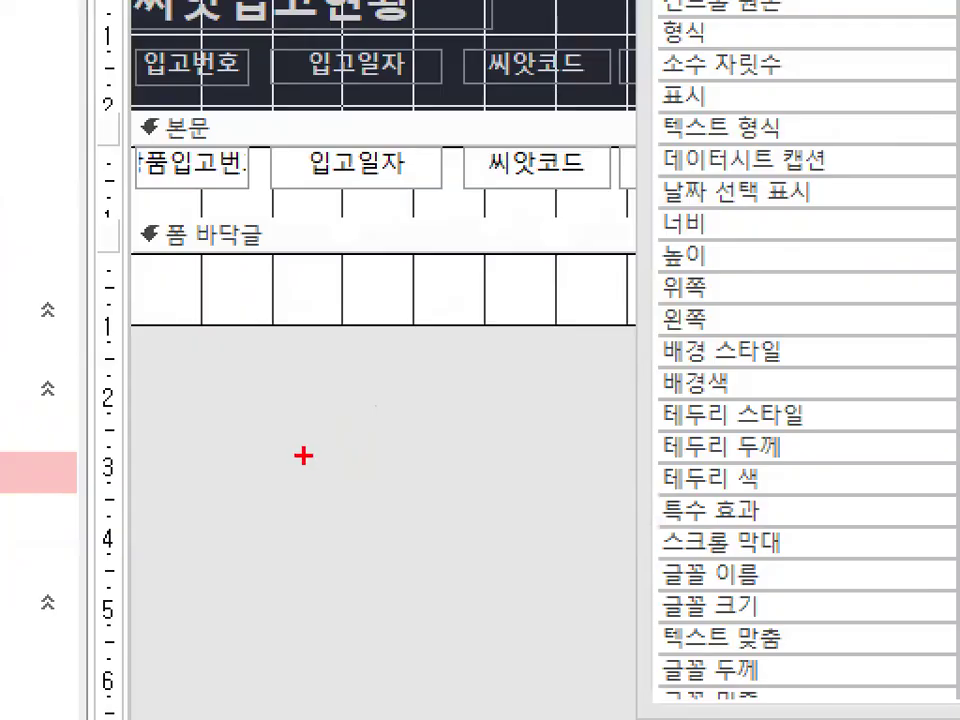
drag(300, 458, 379, 403)
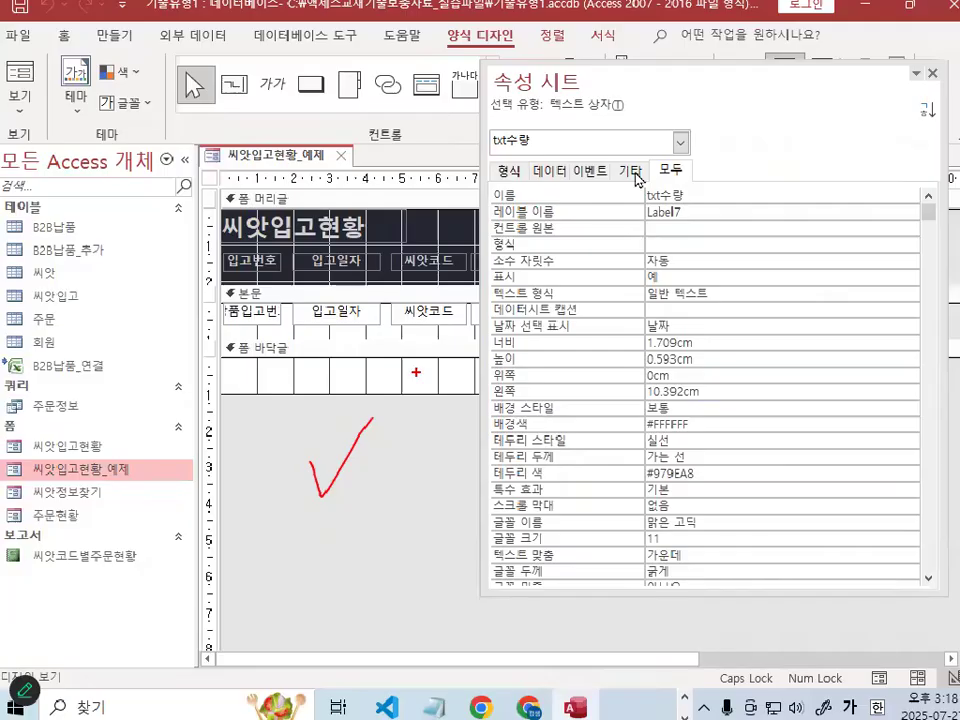
mouse_move(675, 92)
mouse_down()
mouse_move(640, 172)
mouse_move(640, 227)
mouse_up()
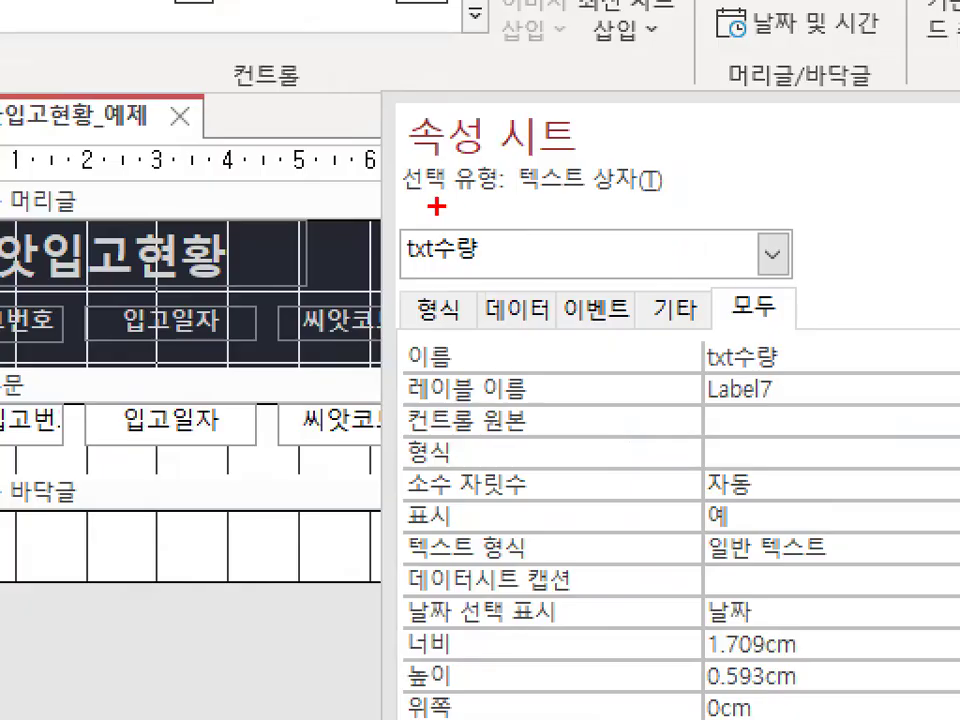
drag(449, 201, 598, 201)
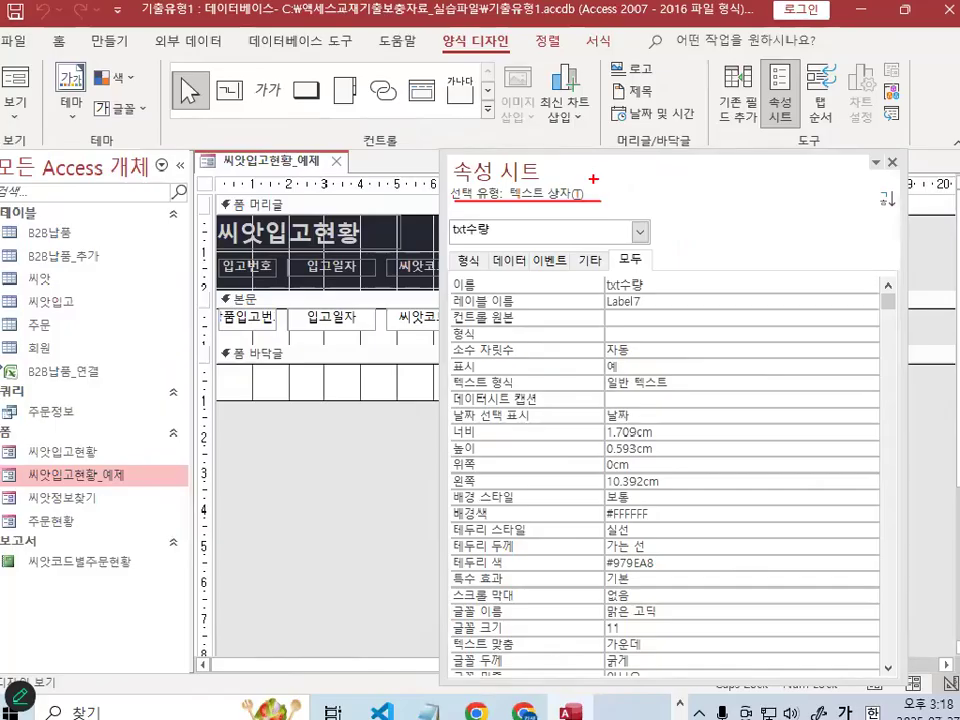
Step: Select the form itself from the empty design area and circle the 폼 selection type and 속성 시트 title in red
mouse_move(330, 488)
mouse_down()
mouse_move(330, 505)
mouse_move(357, 441)
mouse_up()
click(364, 456)
drag(536, 198, 540, 191)
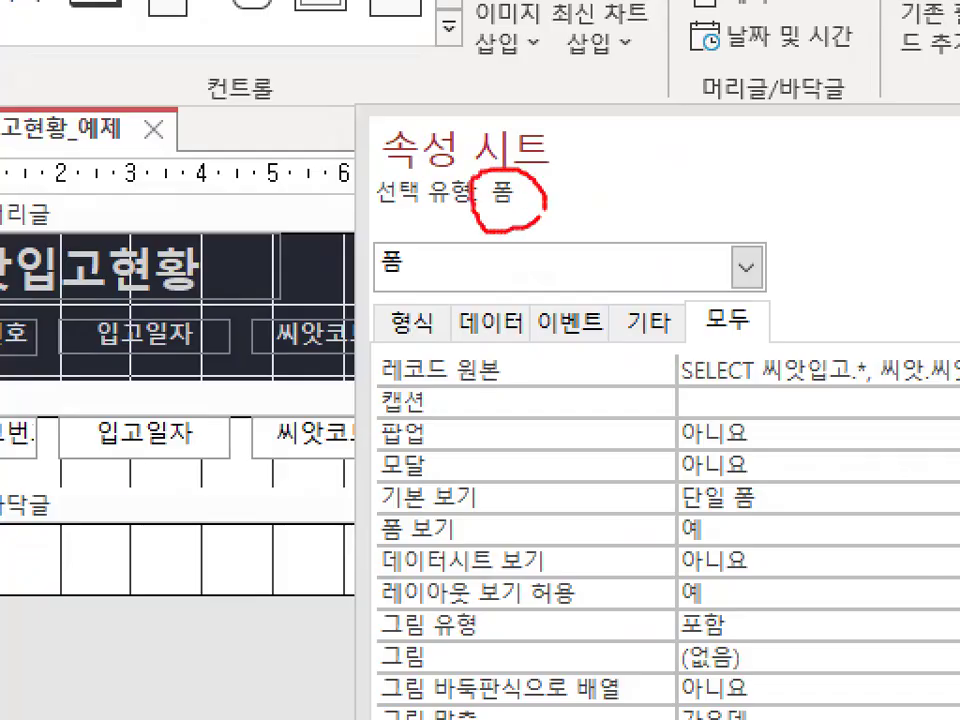
mouse_move(368, 184)
mouse_down()
mouse_move(396, 96)
mouse_move(467, 150)
mouse_up()
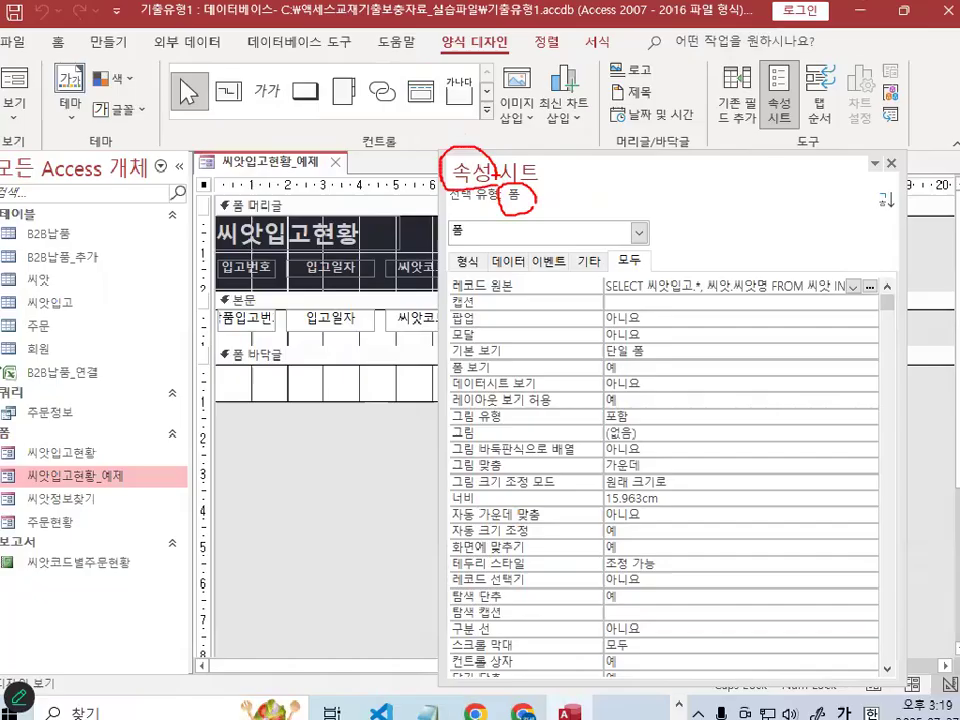
key(Escape)
Step: Mark the form's 기본 보기 property in red, set it to 연속 폼, and circle the new value
drag(452, 358, 530, 358)
drag(826, 330, 805, 280)
key(Escape)
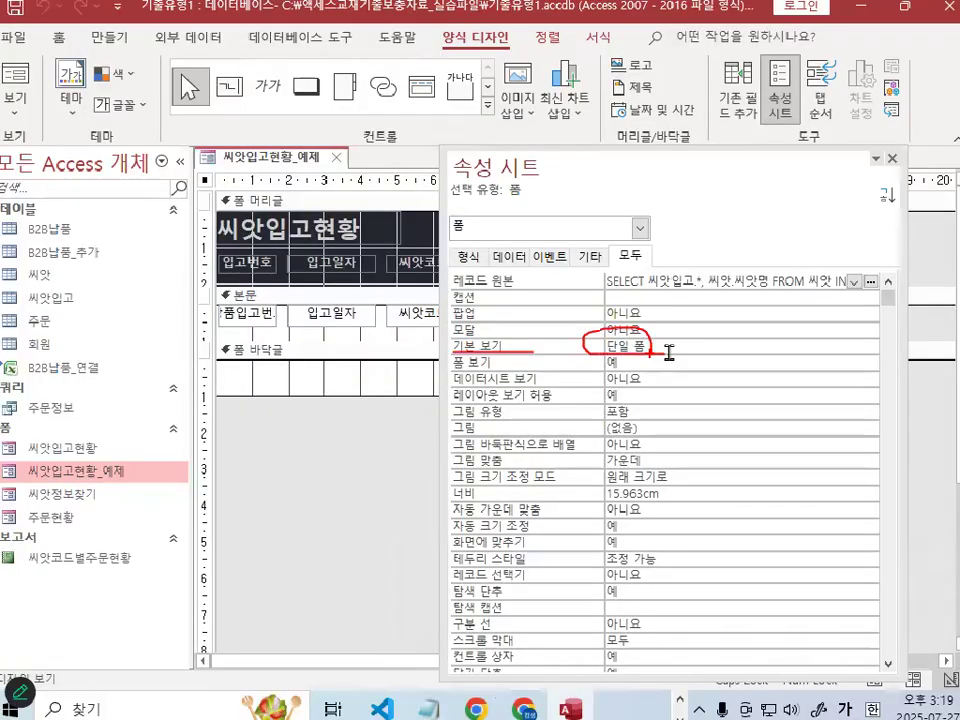
click(725, 348)
click(861, 347)
click(802, 378)
drag(650, 351, 653, 342)
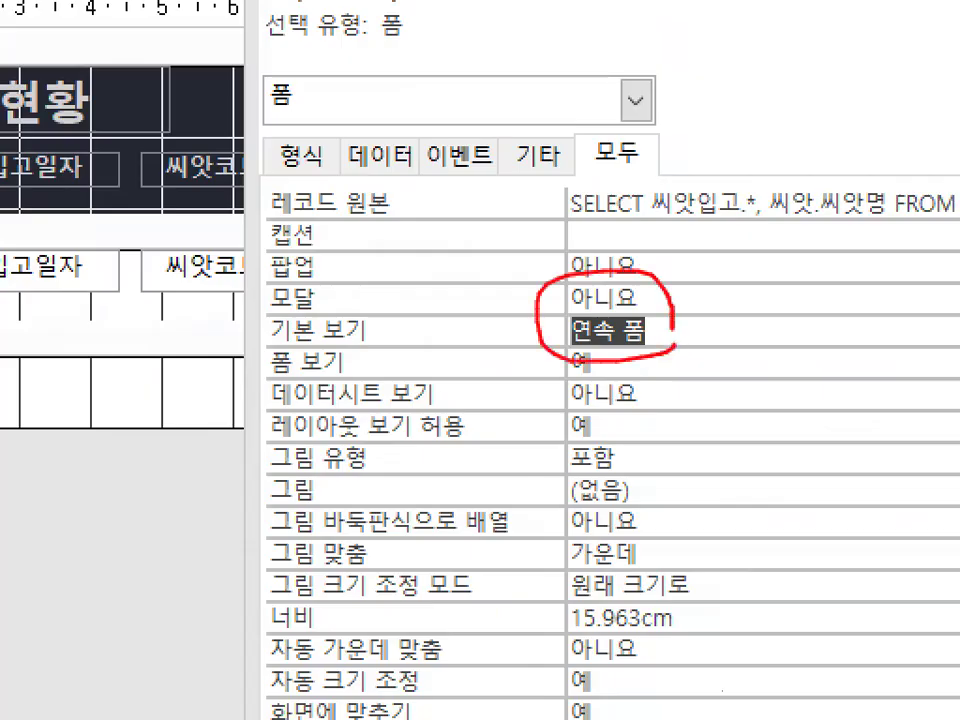
key(Escape)
Step: Close the property sheet, display the form in 폼 보기 to mark it with the red pen, and return to 디자인 보기
click(887, 154)
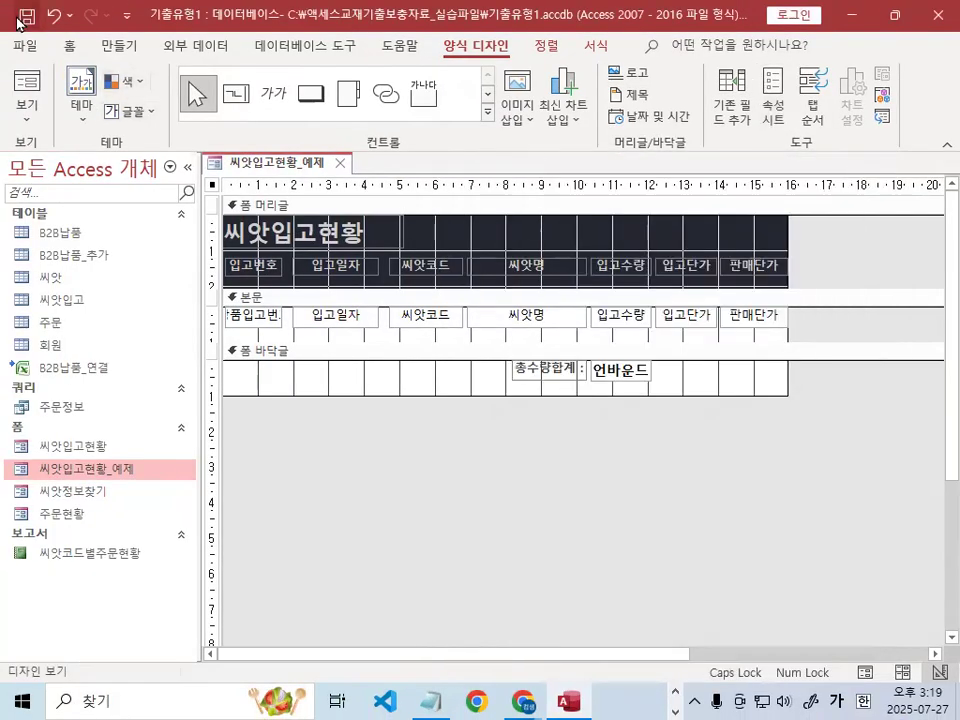
click(27, 98)
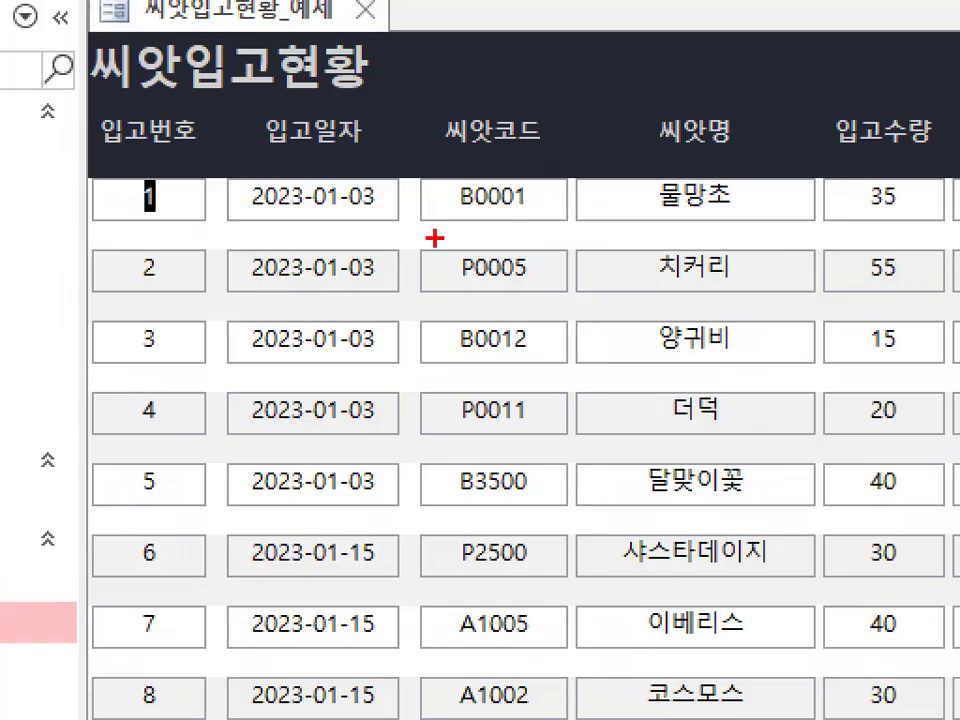
drag(702, 540, 942, 628)
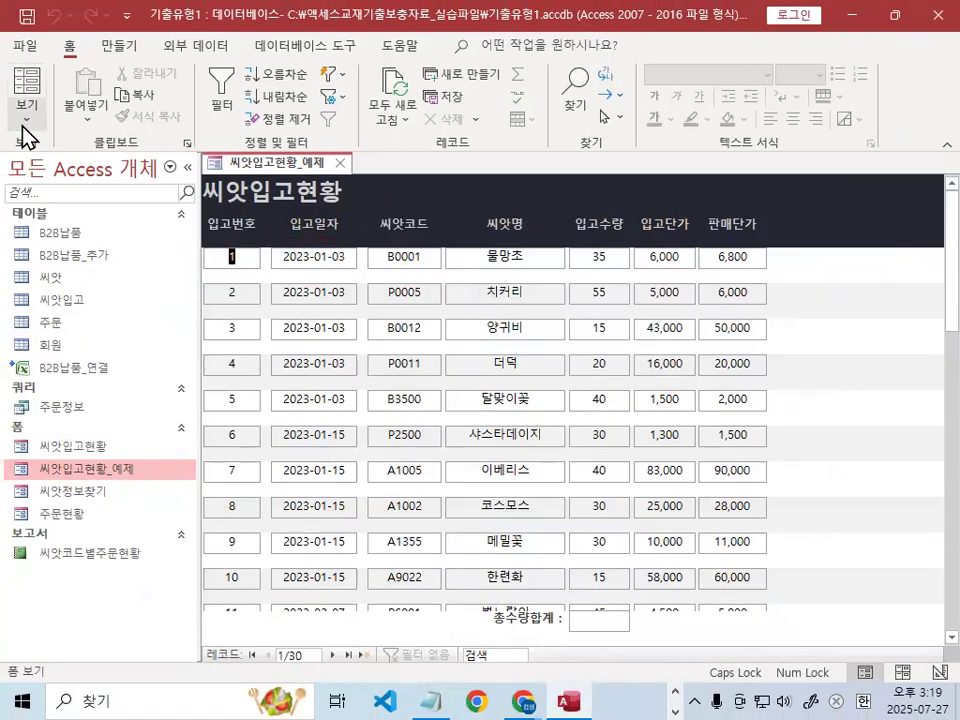
click(27, 115)
click(56, 255)
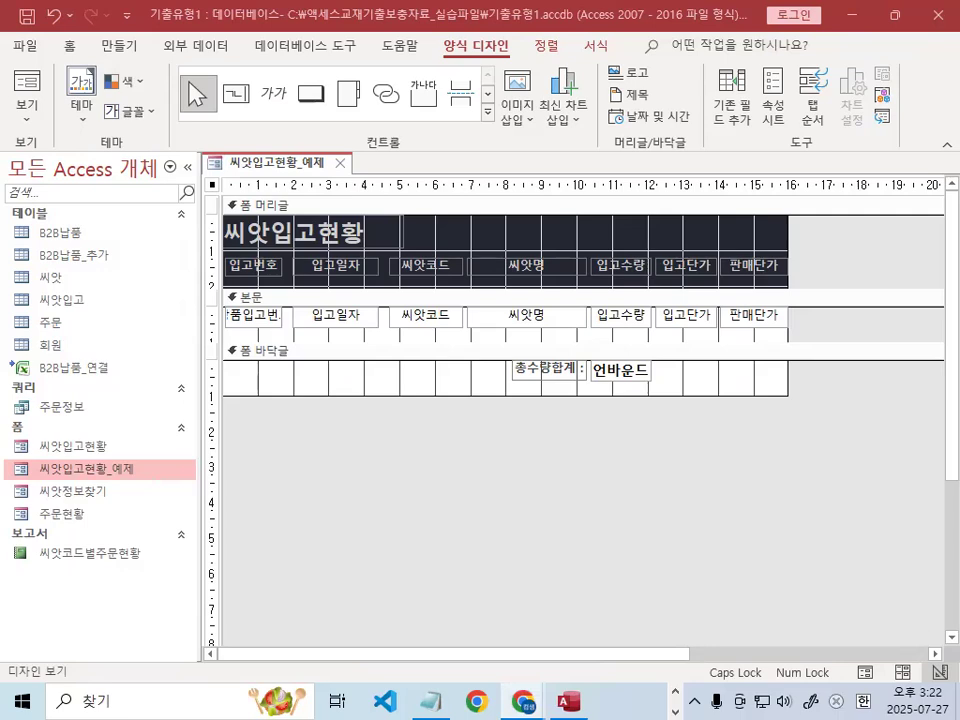
Step: Switch to the Notepad lecture notes, highlight 기출 출제되는 도메인함수, and underline DSUM,DCOUNT,DAVG,DLOOKUP in red
click(434, 690)
click(380, 358)
scroll(372, 362, down, 2)
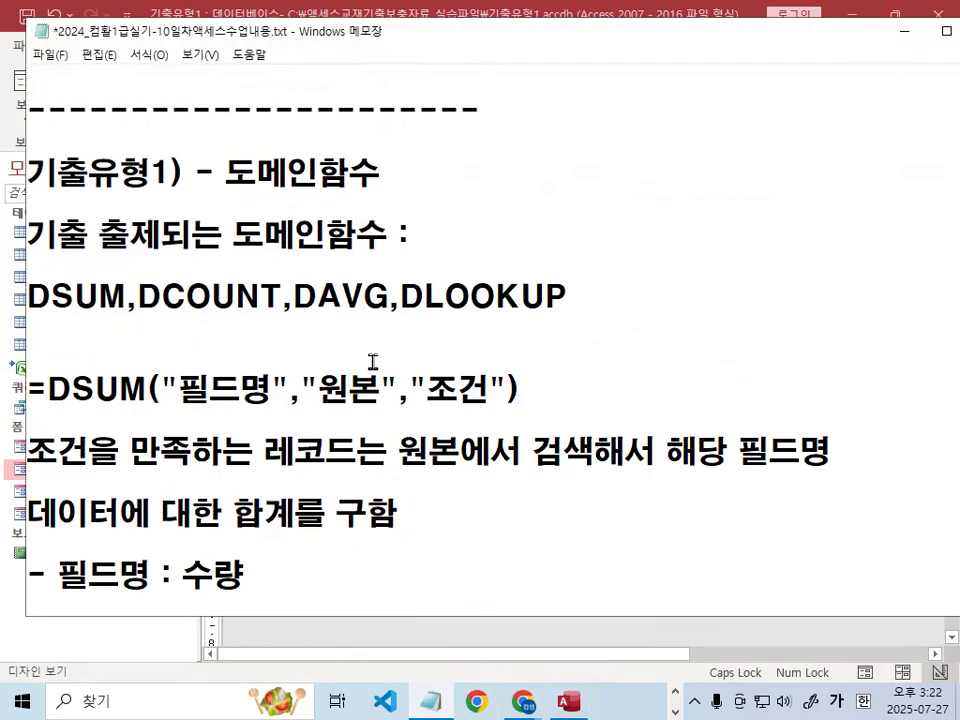
drag(30, 236, 402, 234)
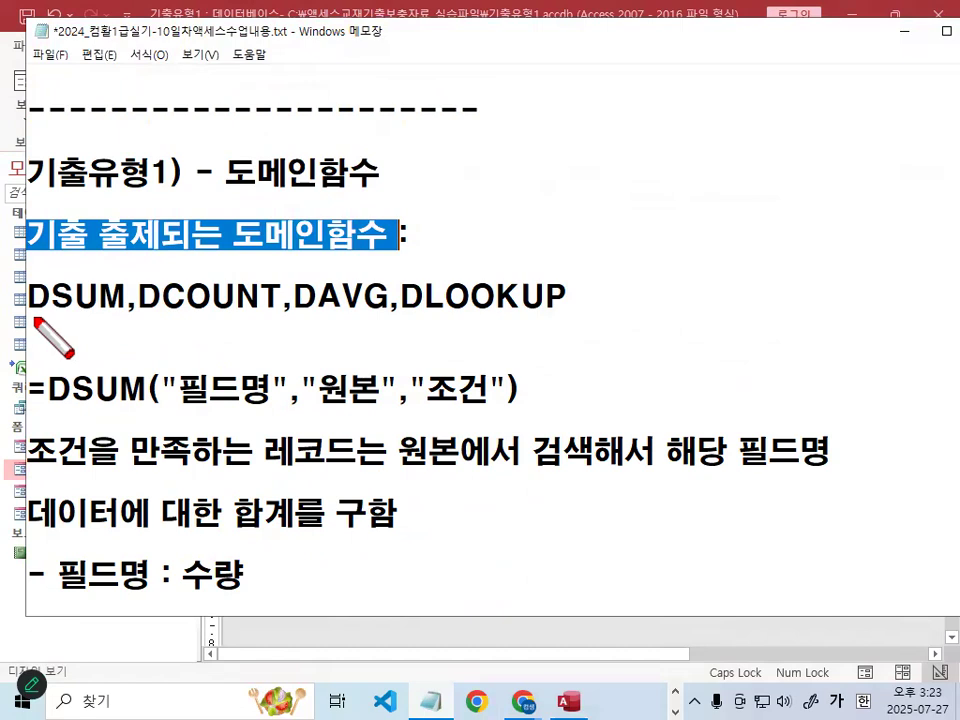
drag(33, 318, 594, 318)
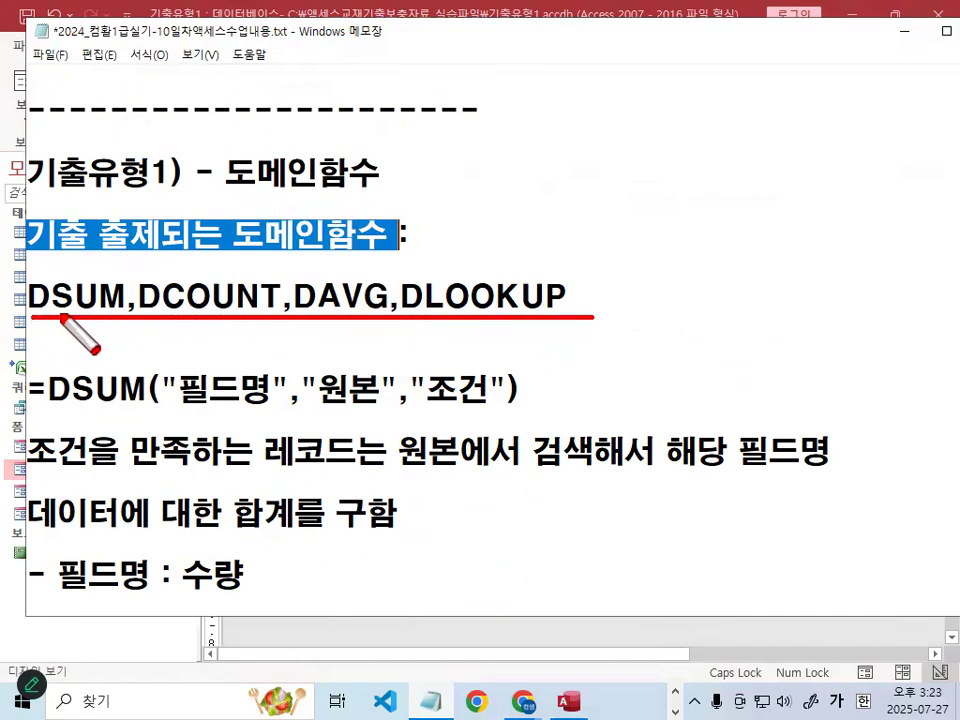
mouse_move(277, 182)
mouse_down()
mouse_move(231, 150)
mouse_move(260, 140)
mouse_up()
key(Escape)
click(440, 181)
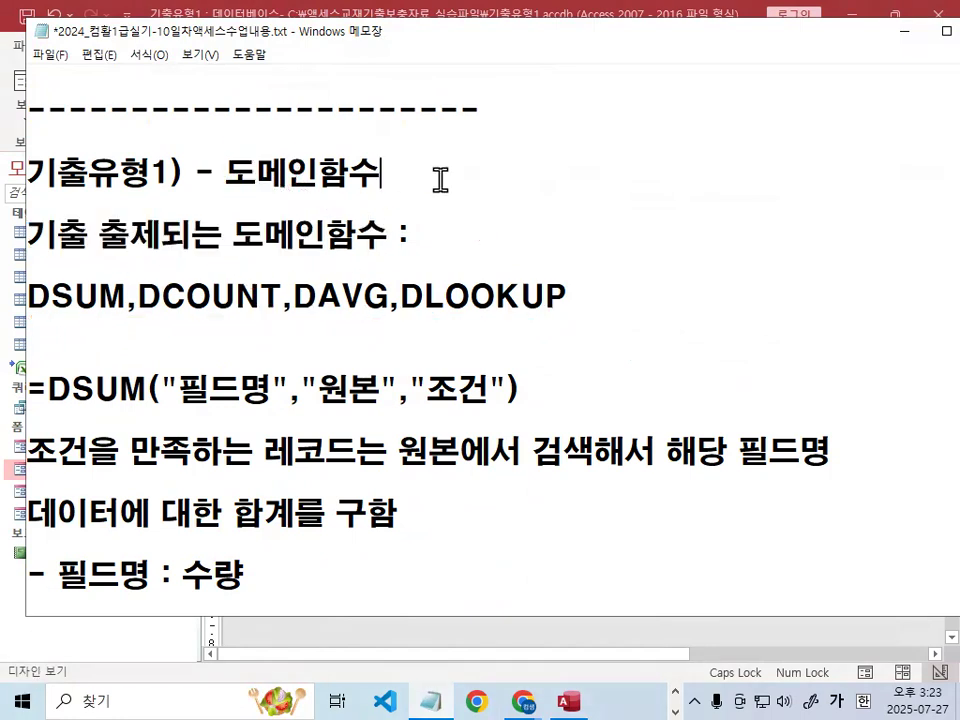
Step: Highlight 도메인 in the heading, the SUM, COUNT, AVG and LOOKUP parts of the function names, and the DSUM syntax line
drag(218, 170, 318, 172)
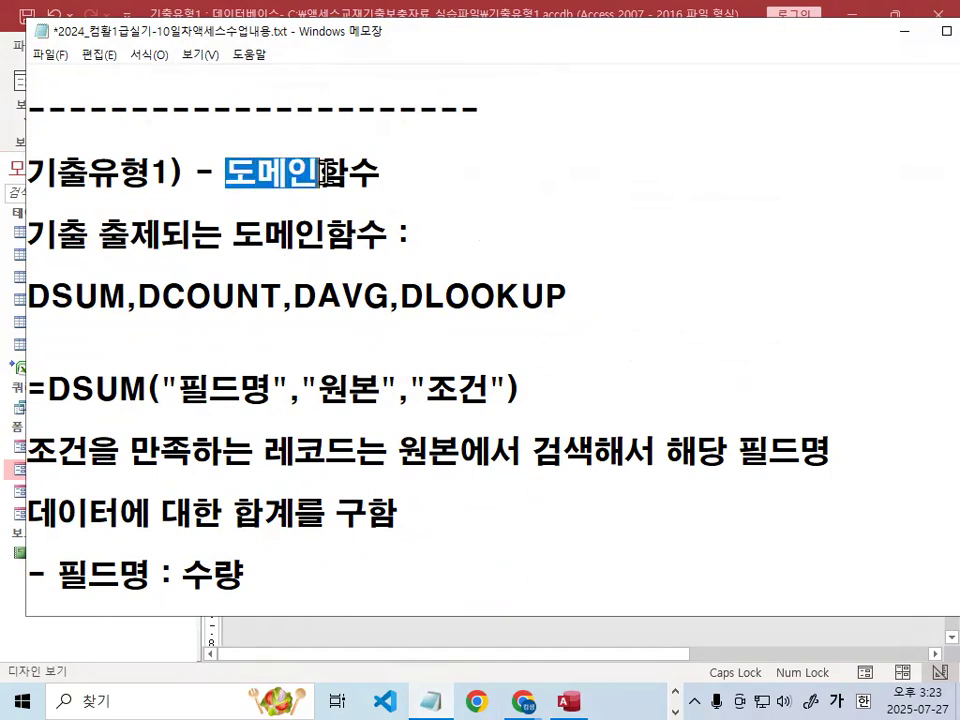
scroll(261, 214, down, 1)
drag(50, 203, 96, 203)
click(180, 203)
drag(162, 203, 397, 200)
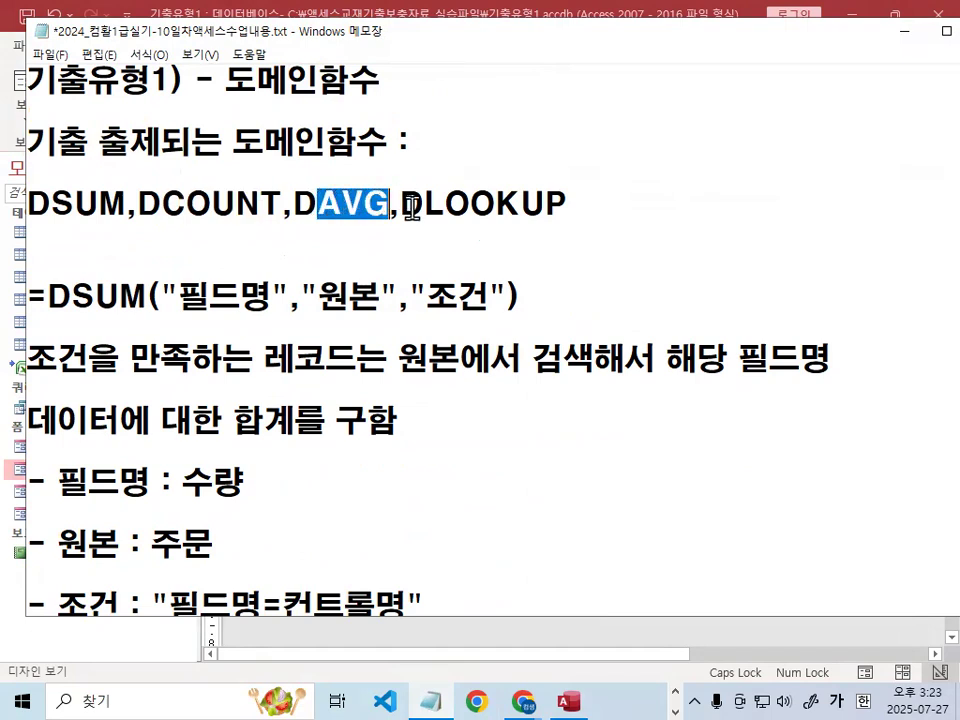
drag(424, 203, 583, 206)
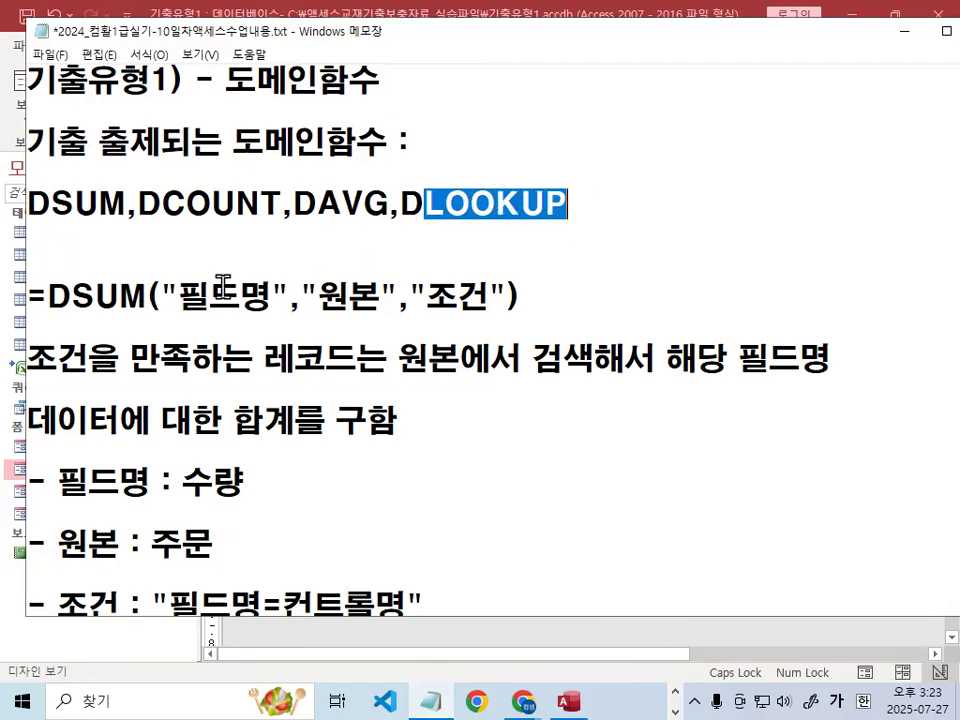
click(112, 295)
scroll(108, 289, down, 1)
drag(47, 205, 520, 203)
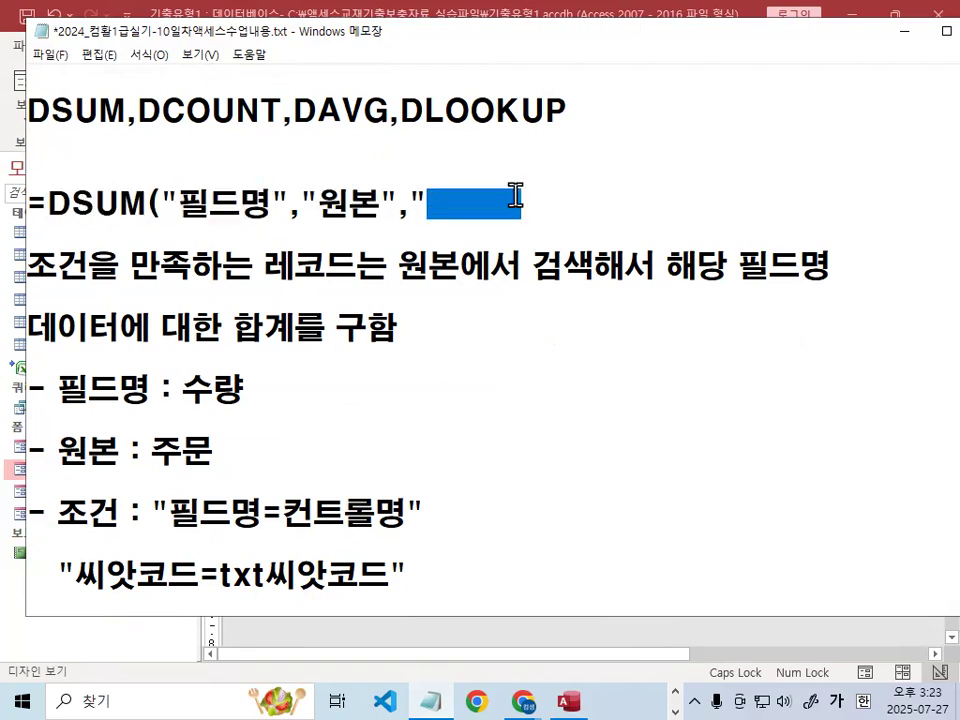
Step: Add the heading 문제) above the DSUM syntax line, followed by the <씨앗입고현황_예제> txt수량 exam question with its three ▶ conditions
click(504, 162)
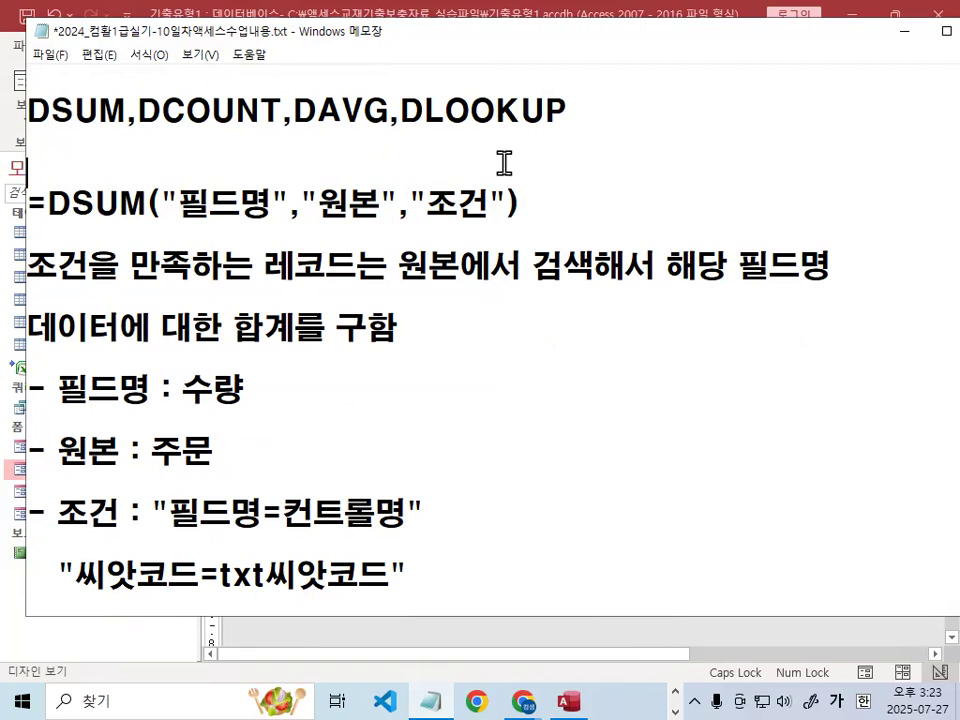
key(Return)
key(Return)
key(Return)
text(문제)
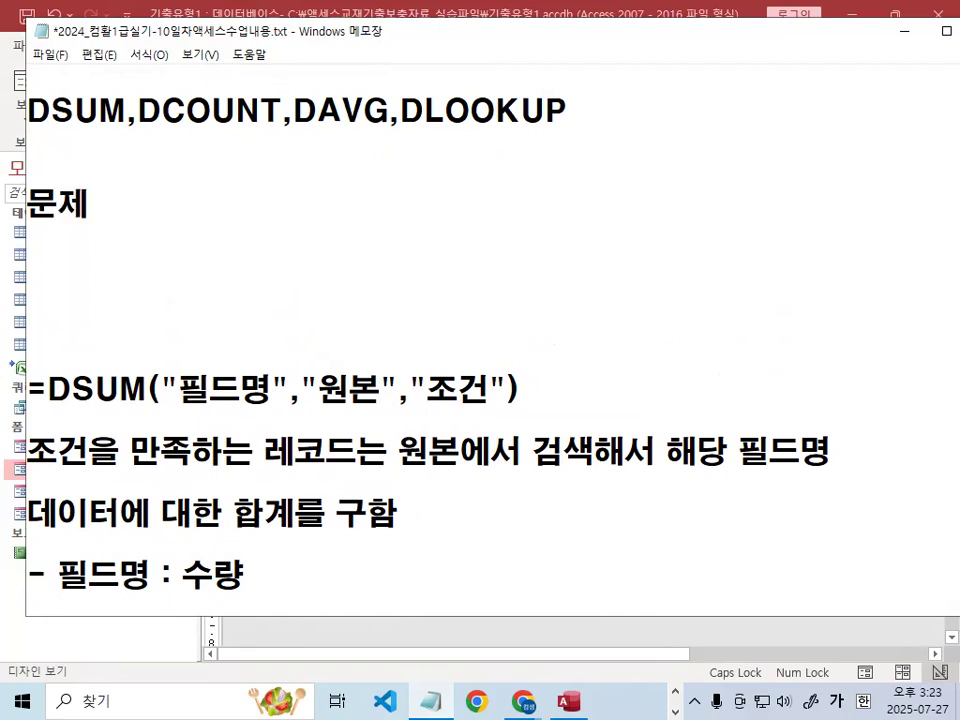
text())
key(Return)
key(Return)
text(<씨앗입고현황_예제> 폼 바닥글의 ‘txt수량’ 컨트롤에는 ‘txt씨앗 코드’ 컨트롤에 입력된 씨앗코드에 대한 수량의 합계를 표시되도록 설정하시오. (5점) ▶ <주문> 테이블을 이용할 것 ▶ 조건에 사용되는 필드는 ‘씨앗코드’로 할 것 ▶ DSUM 함수를 이용할 것)
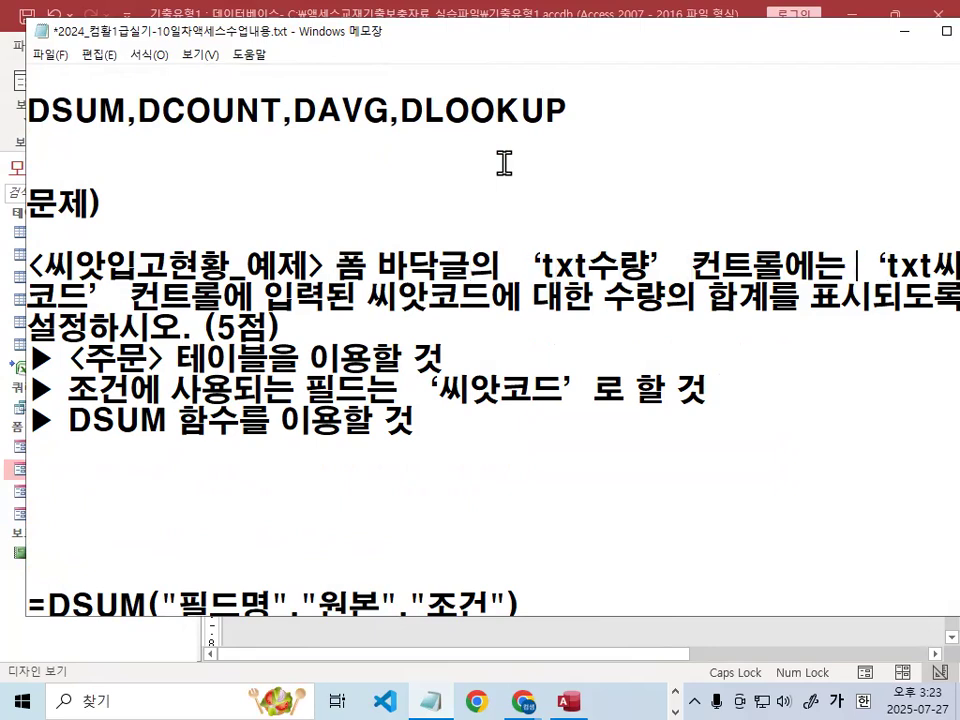
Step: Start a new, spaced line after 컨트롤에는 in the question and enclose txt씨앗코드 in straight single quotes
key(Return)
key(Return)
key(Delete)
key(Delete)
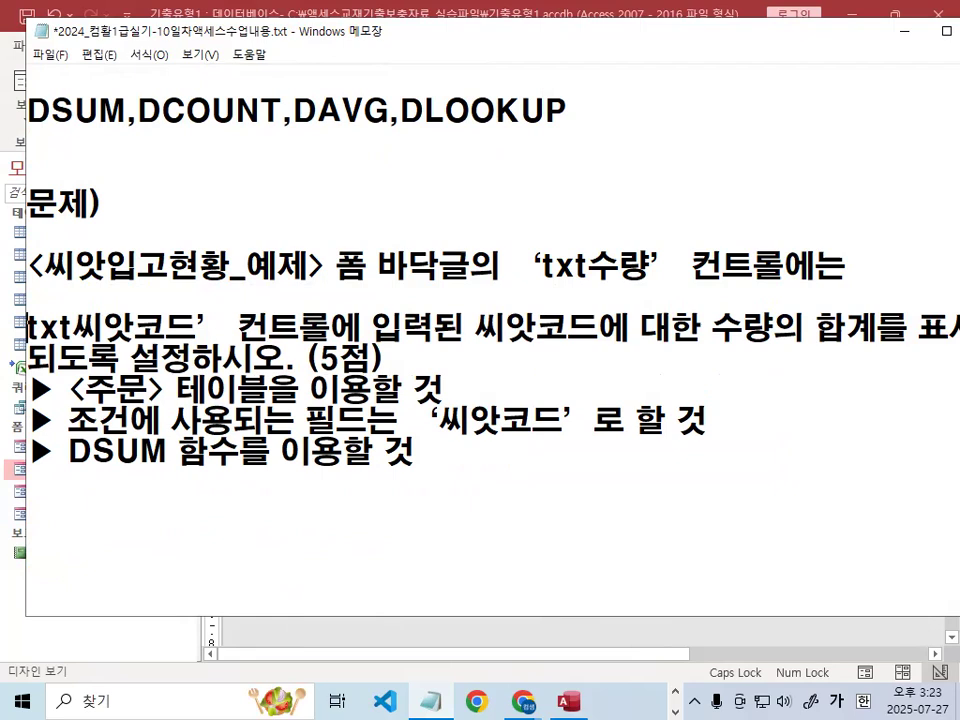
text(')
key(Delete)
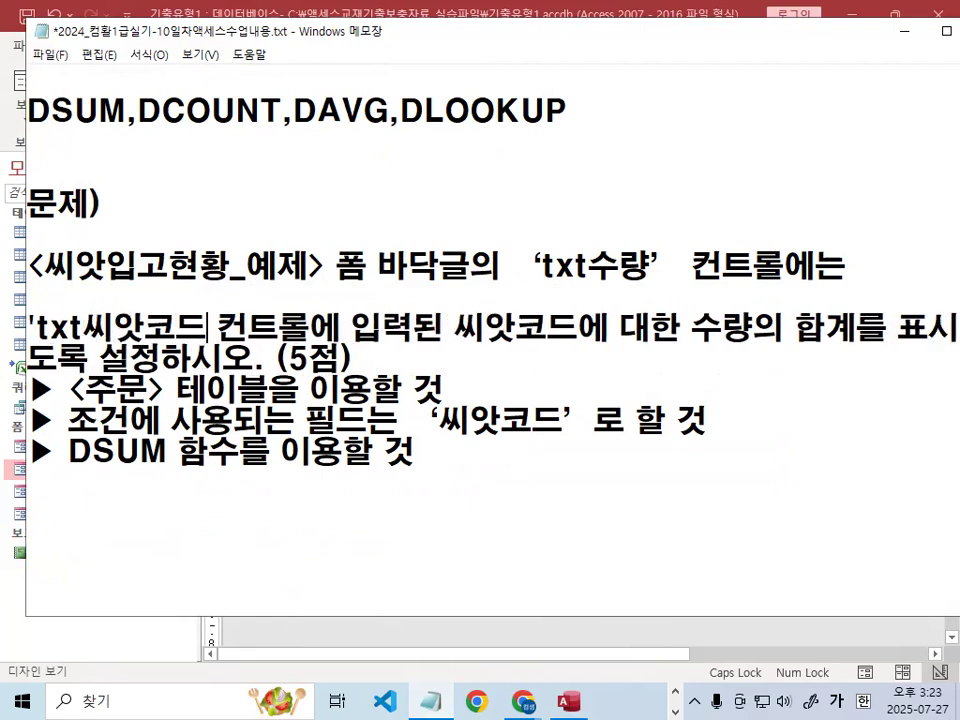
text(')
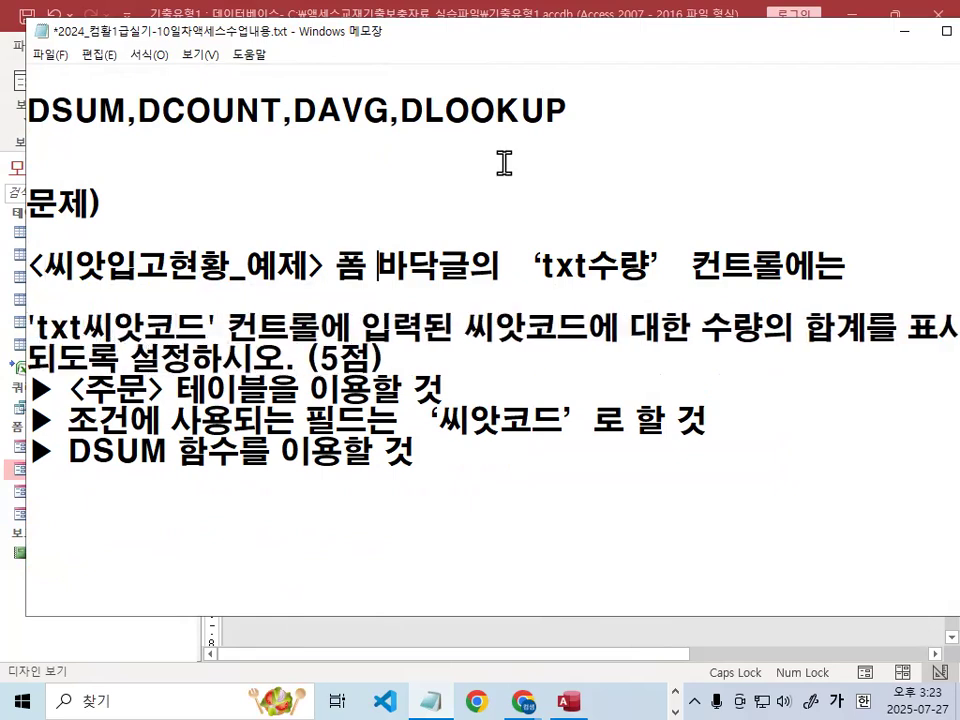
Step: Replace the curly quotes around txt수량 in the question with straight single quotes, removing the extra space after it
key(Delete)
key(Delete)
text(')
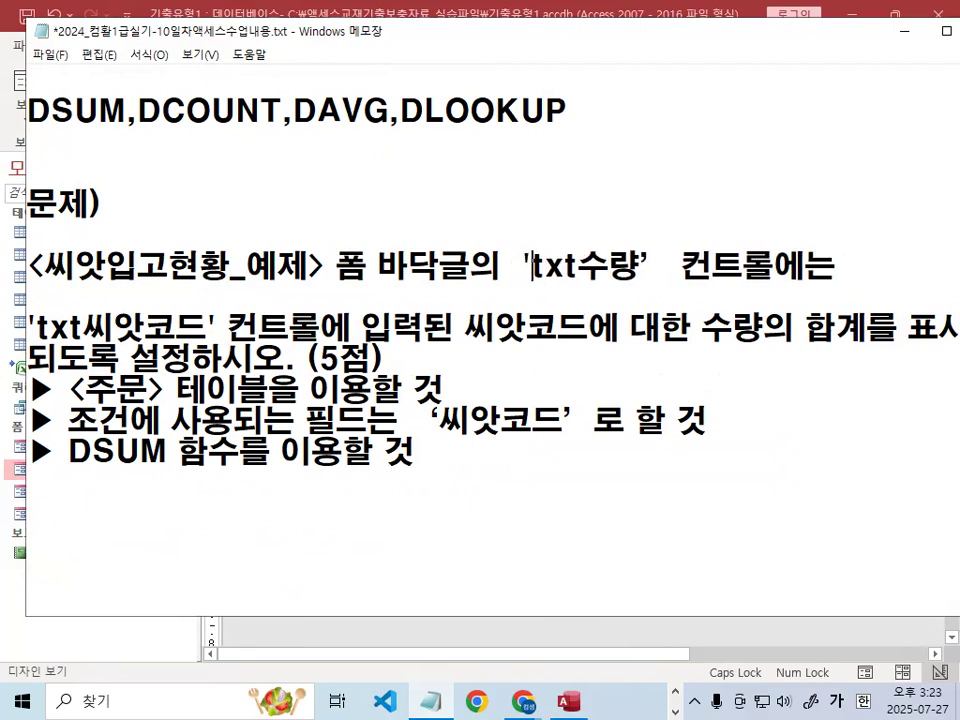
key(Delete)
text(')
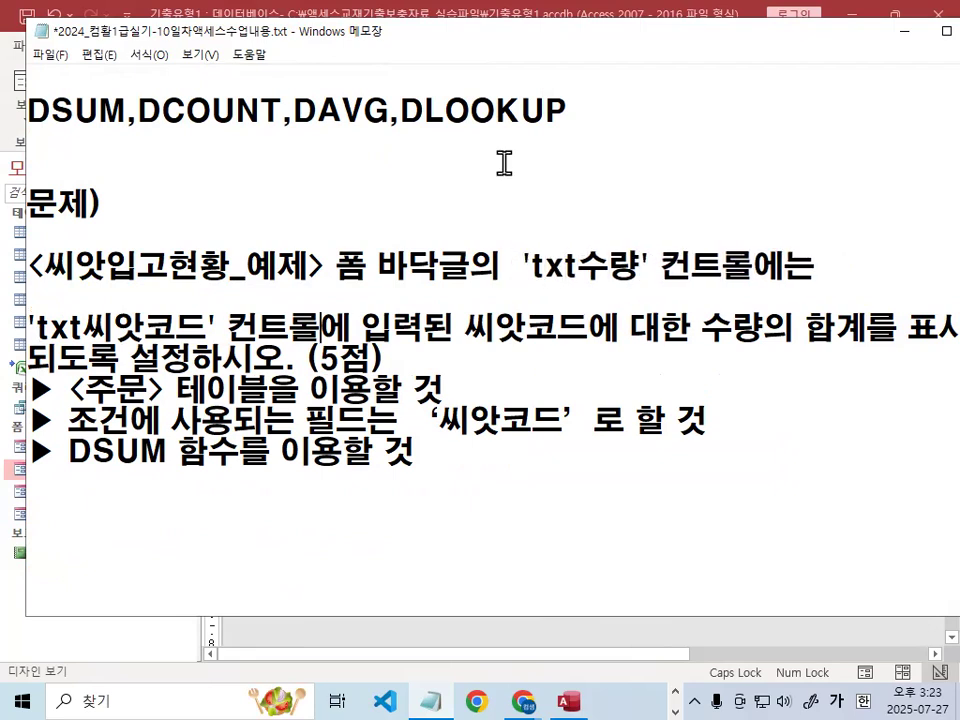
Step: Break the question after 입력된, delete 되도록 설정하시오. (5점) following 표시, and add a blank gap before the ▶ conditions
key(Return)
key(Return)
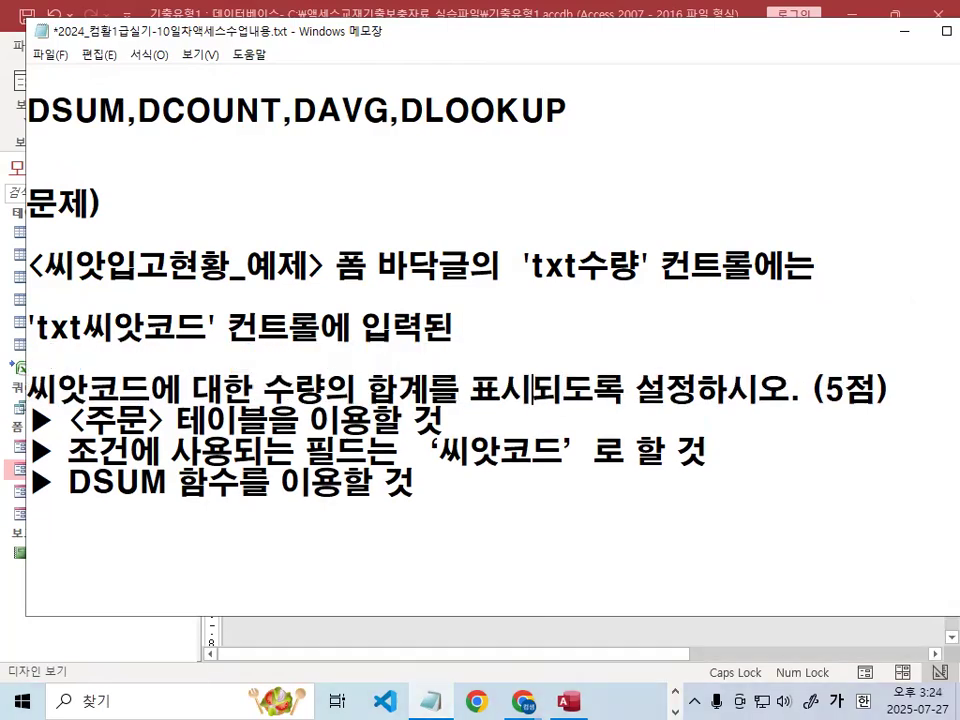
key(shift+End)
key(Delete)
key(Return)
key(Return)
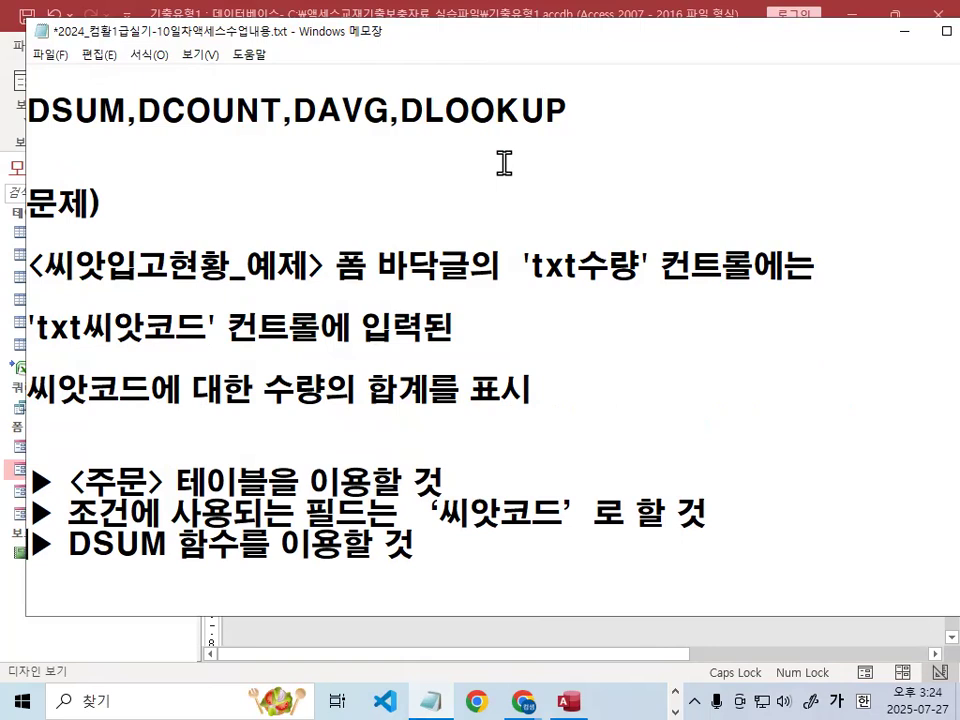
Step: Separate the three ▶ condition lines with blank lines
key(Down)
key(Return)
key(Down)
key(Return)
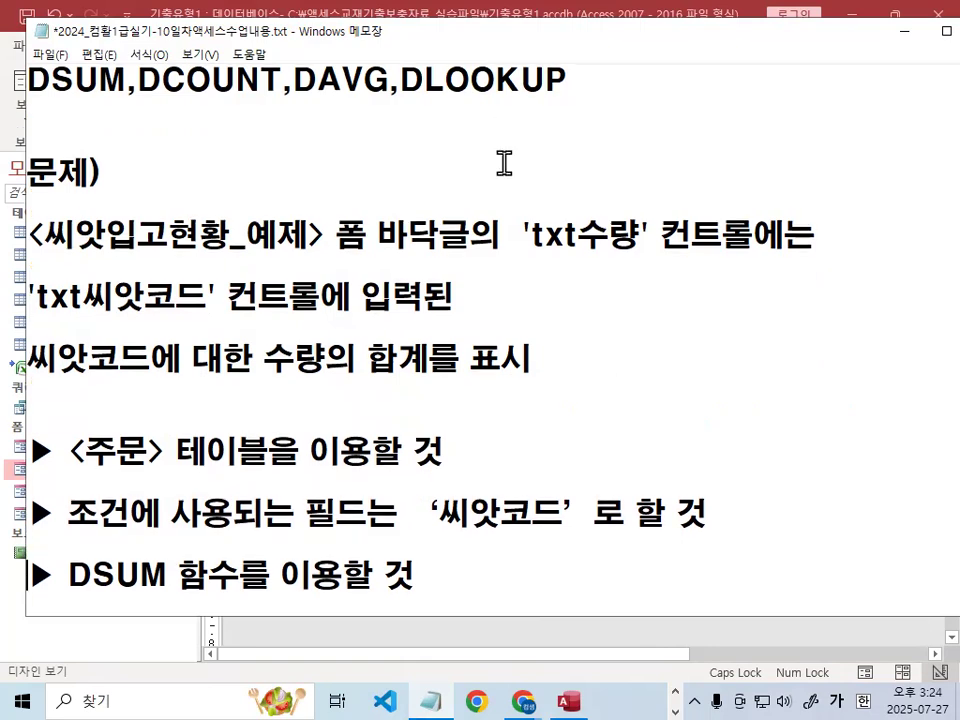
key(Down)
key(Down)
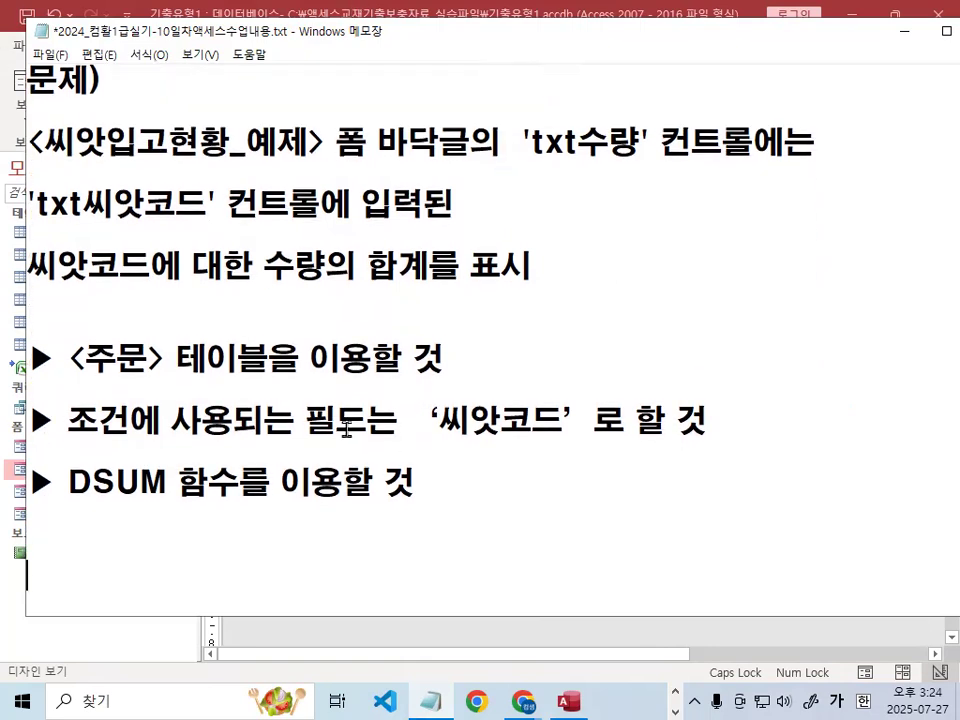
Step: Mark 'txt씨앗코드' 컨트롤, 입력된 and 씨앗코드에 대한 수량의 합계 in the question with the red pen, then clear the marks
key(ctrl+2)
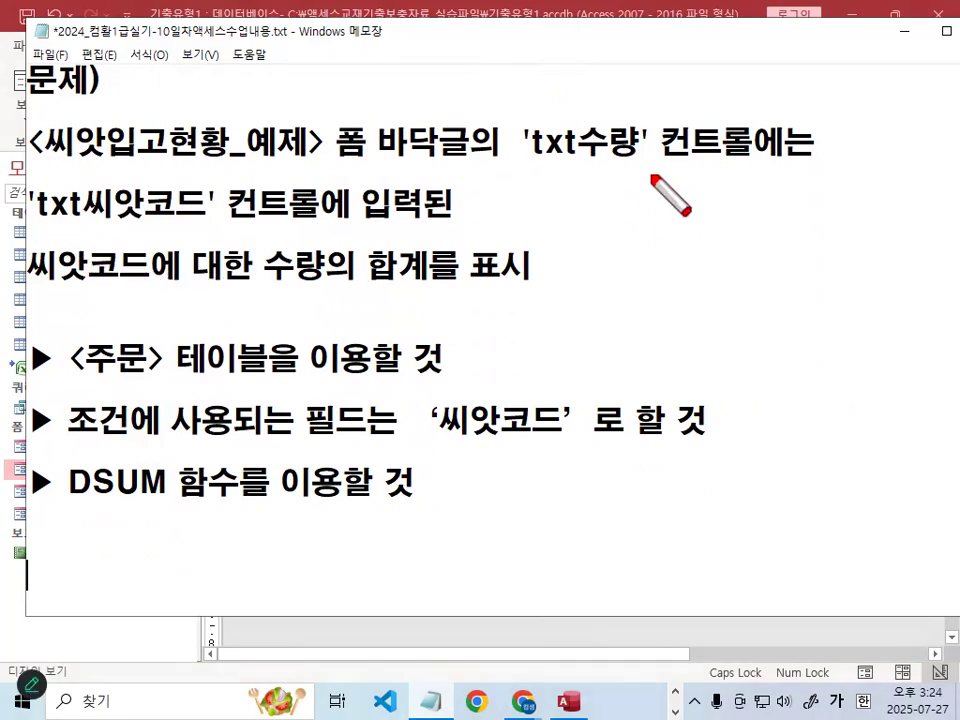
drag(38, 226, 171, 227)
mouse_move(230, 228)
mouse_down()
mouse_move(330, 228)
mouse_move(365, 192)
mouse_move(452, 212)
mouse_move(372, 214)
mouse_up()
mouse_move(108, 180)
mouse_down()
mouse_move(122, 202)
mouse_move(190, 128)
mouse_up()
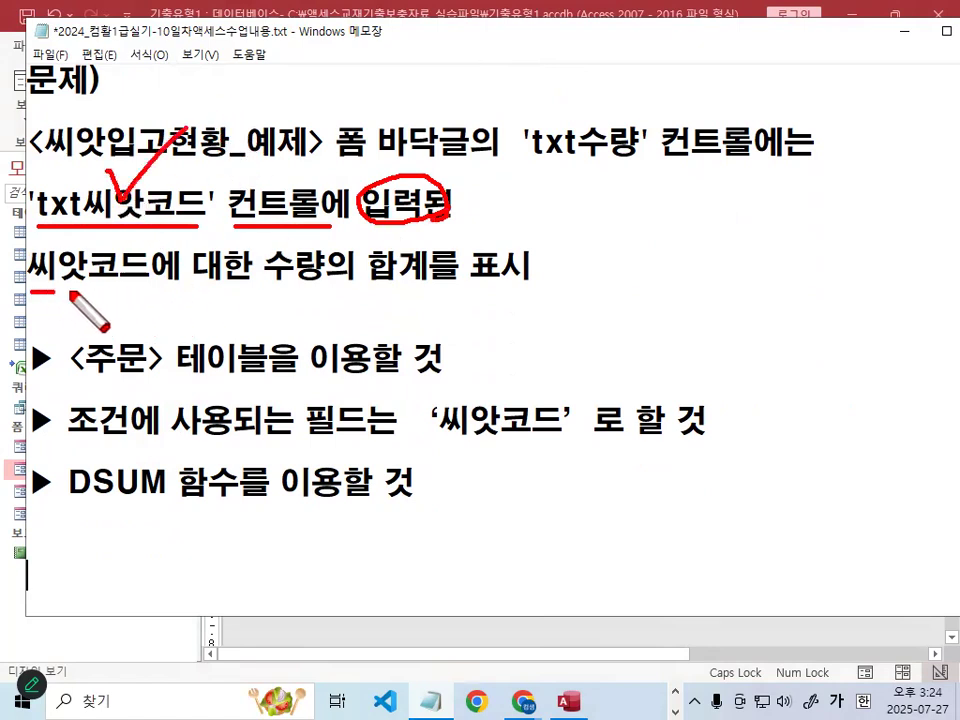
drag(28, 291, 148, 293)
mouse_move(318, 262)
mouse_down()
mouse_move(272, 262)
mouse_move(320, 283)
mouse_up()
key(Escape)
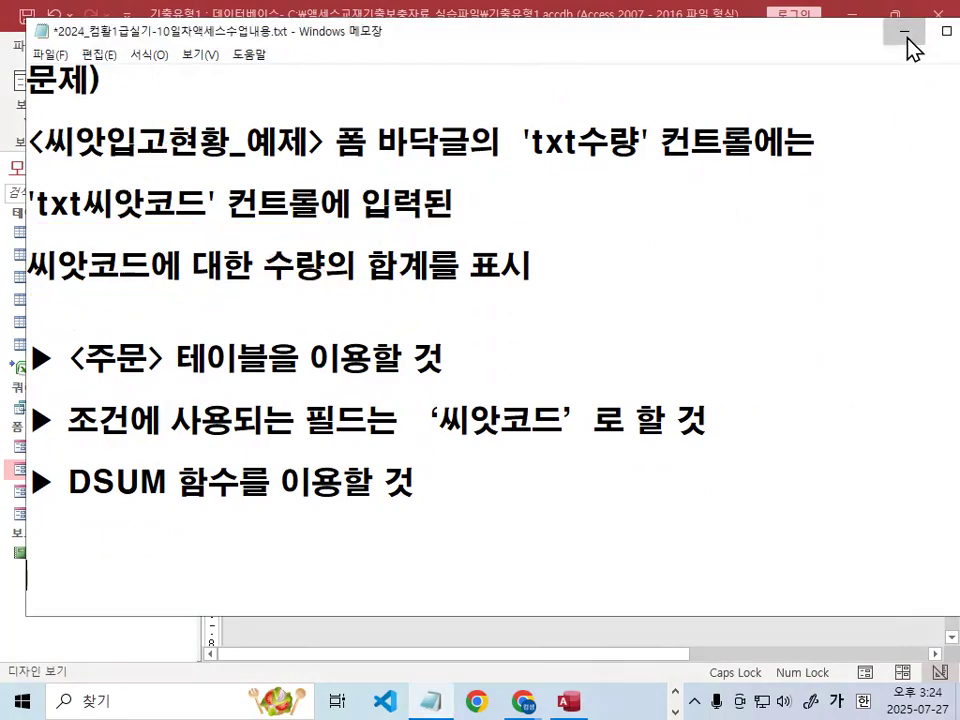
Step: Circle the unbound total box in the footer of the 씨앗입고현황_예제 form in red, then clear the mark
click(895, 31)
drag(650, 376, 650, 389)
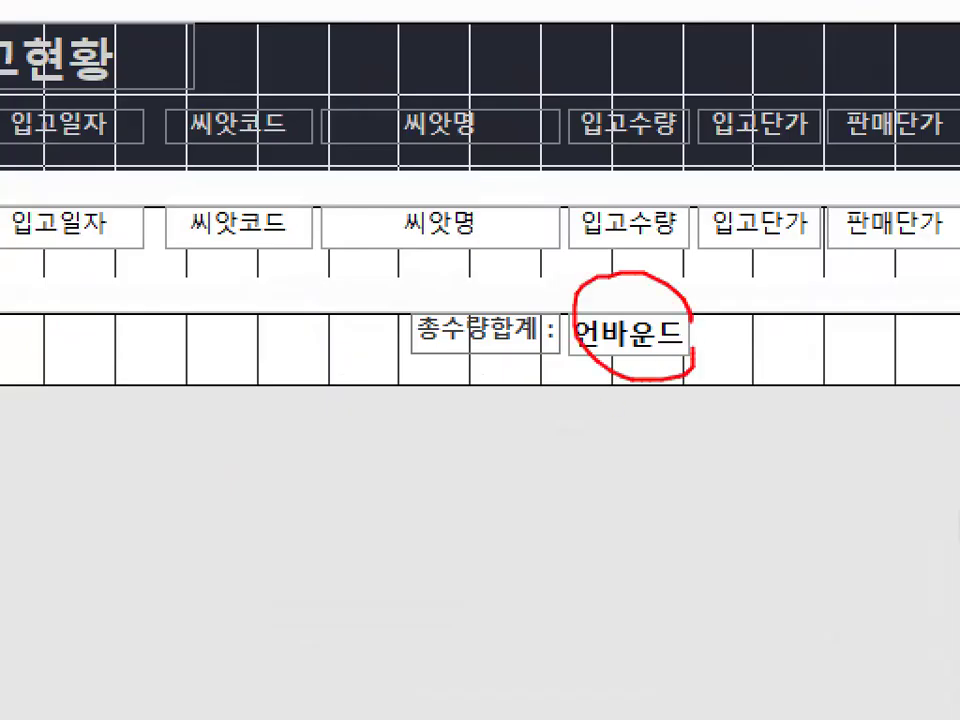
key(Escape)
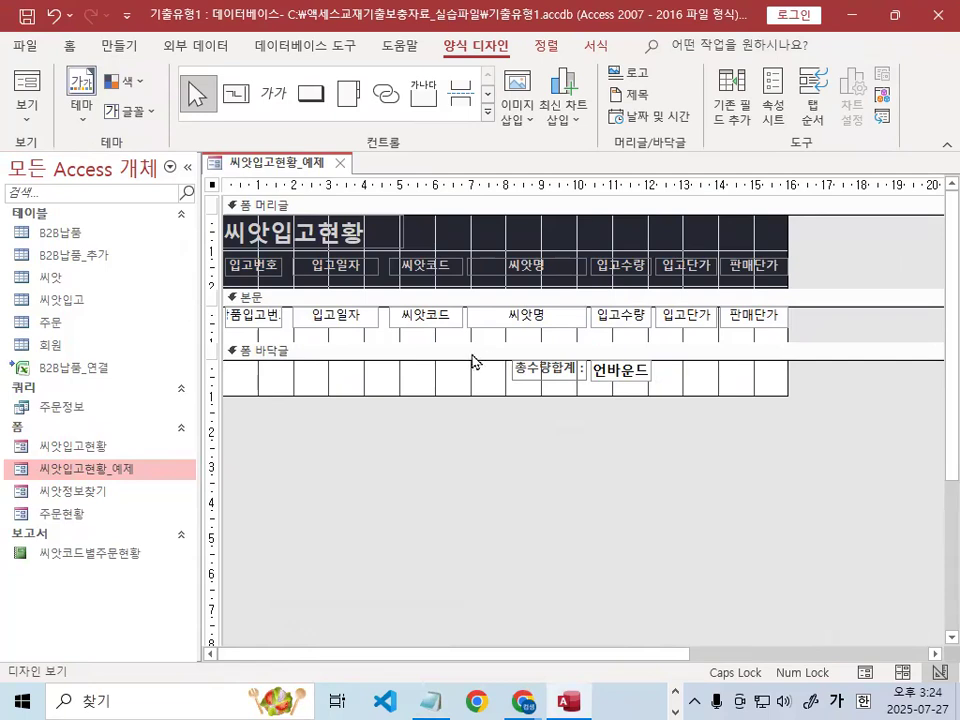
Step: Highlight txt씨앗코드 in the question, then select the 씨앗코드 text box in the form's 본문 section and circle it in red
key(alt+Tab)
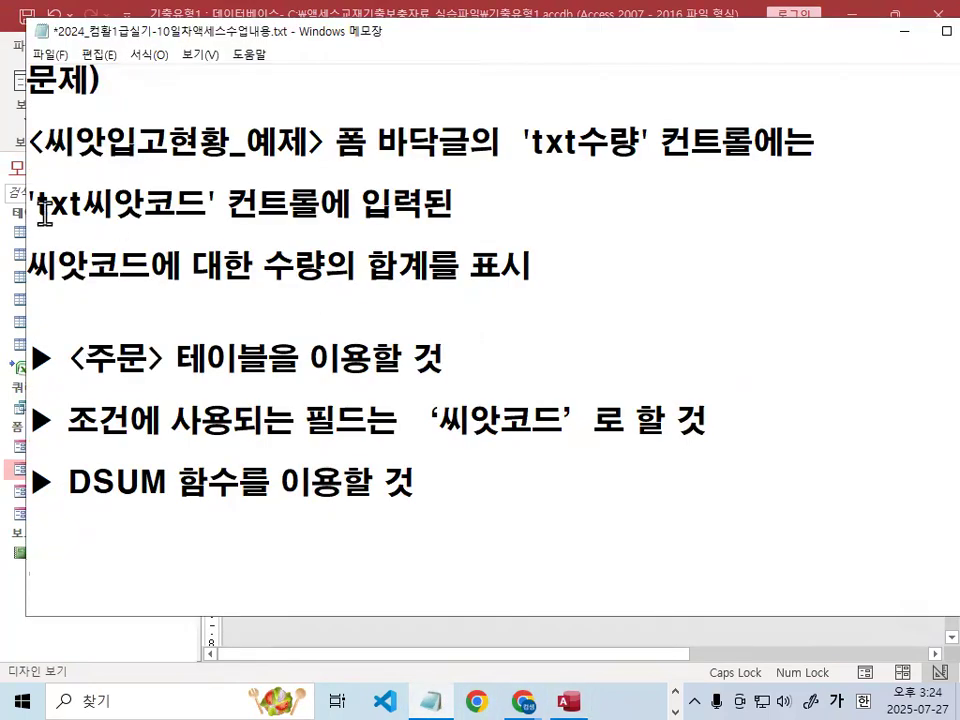
drag(37, 205, 202, 204)
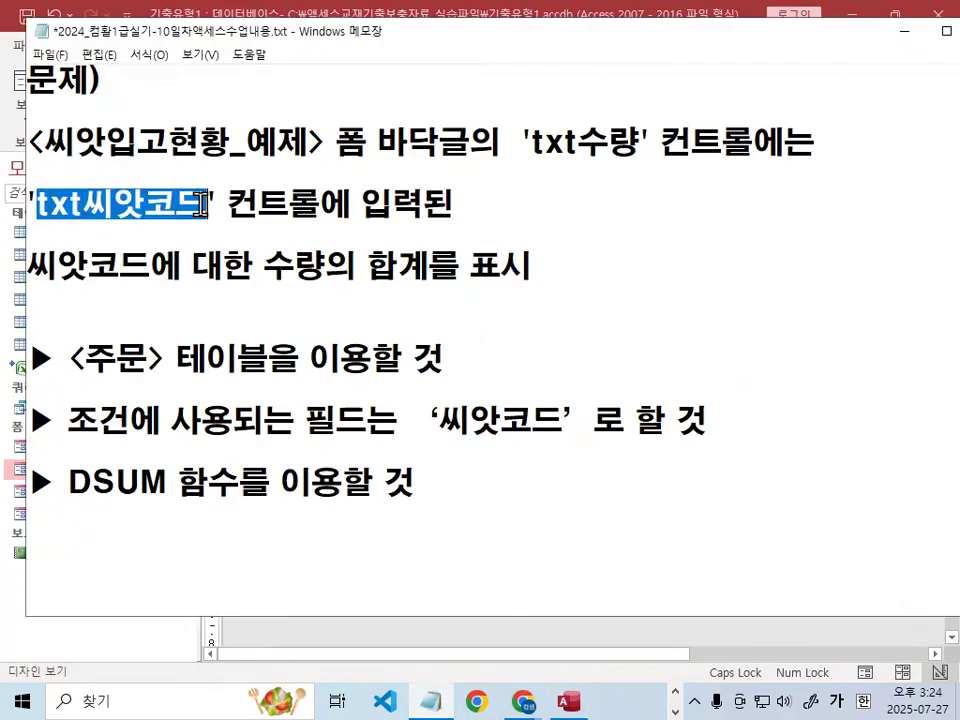
click(905, 32)
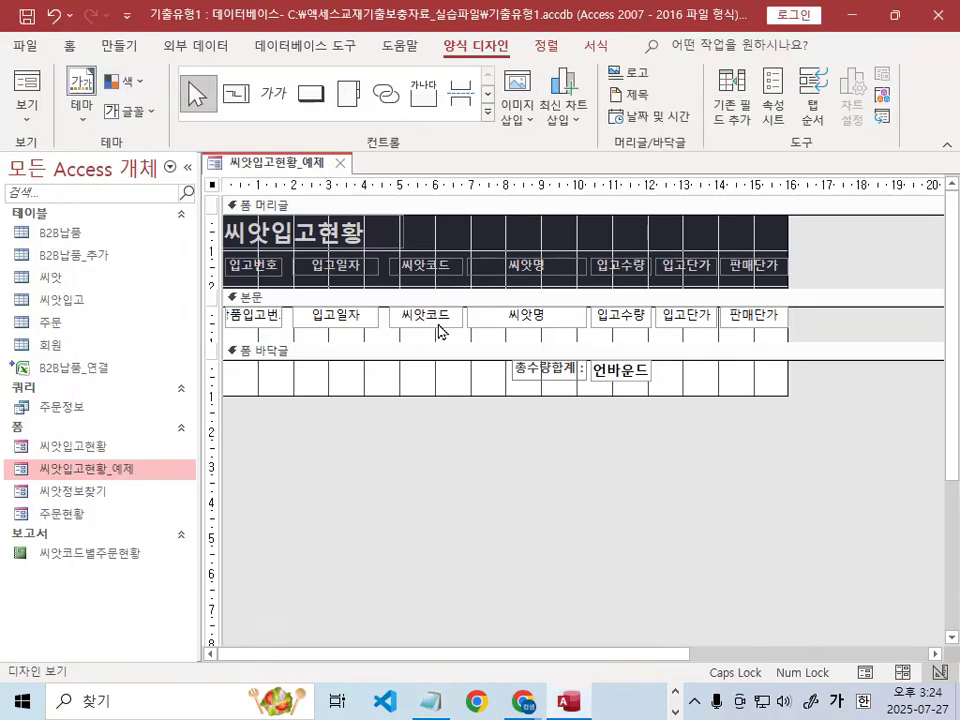
click(439, 319)
key(ctrl+1)
click(427, 332)
mouse_move(497, 314)
mouse_down()
mouse_move(394, 334)
mouse_move(495, 312)
mouse_up()
key(Escape)
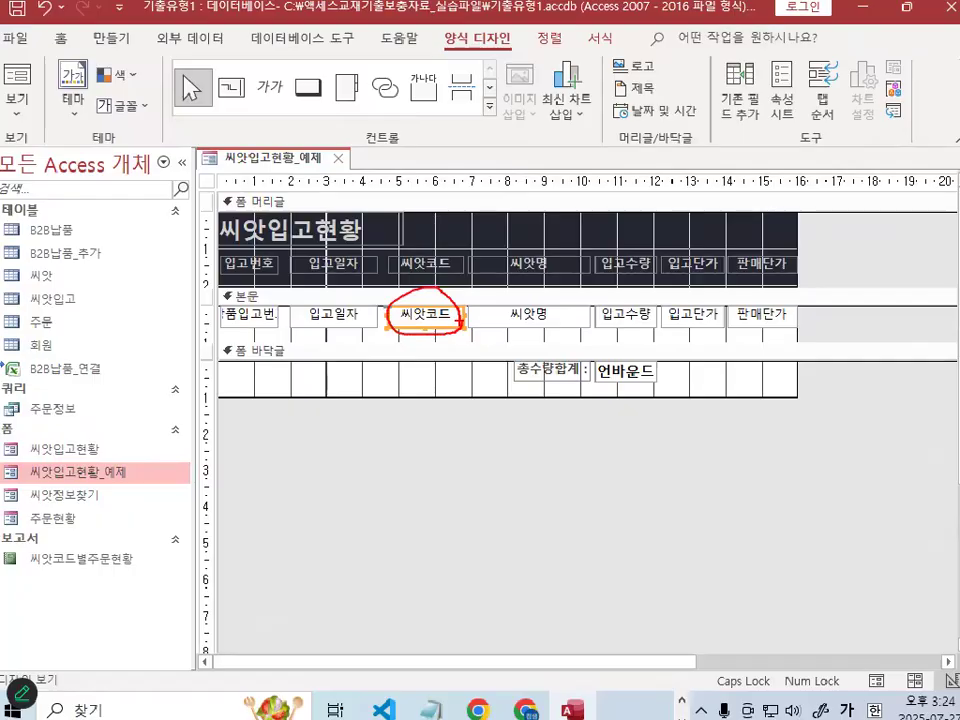
Step: Show the properties of the 씨앗코드 text box without covering the control, and mark the control in red
click(774, 112)
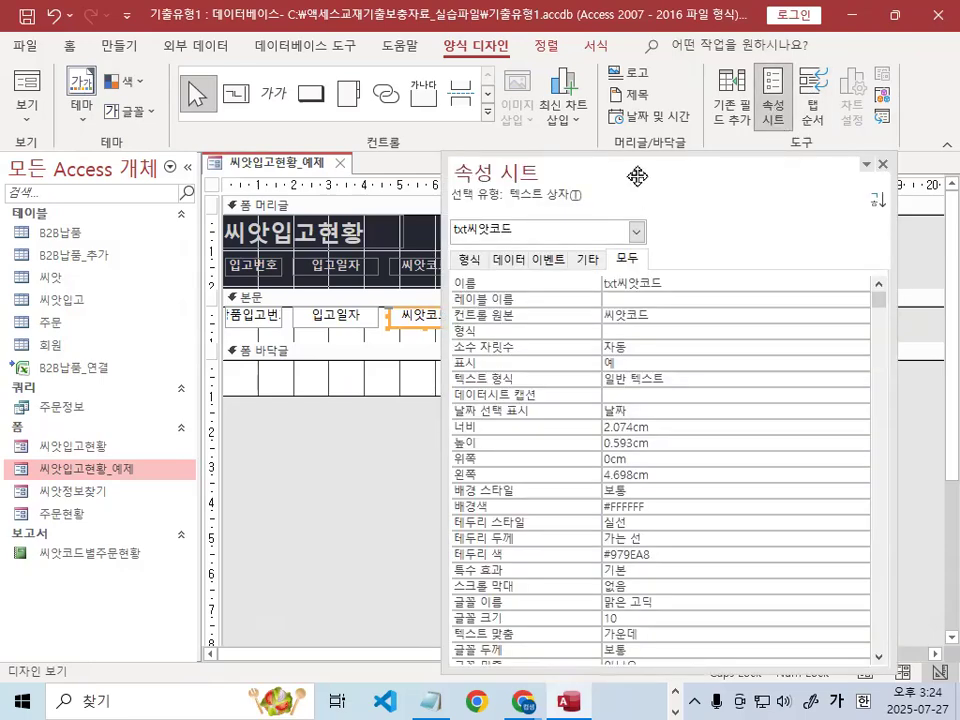
drag(636, 176, 678, 311)
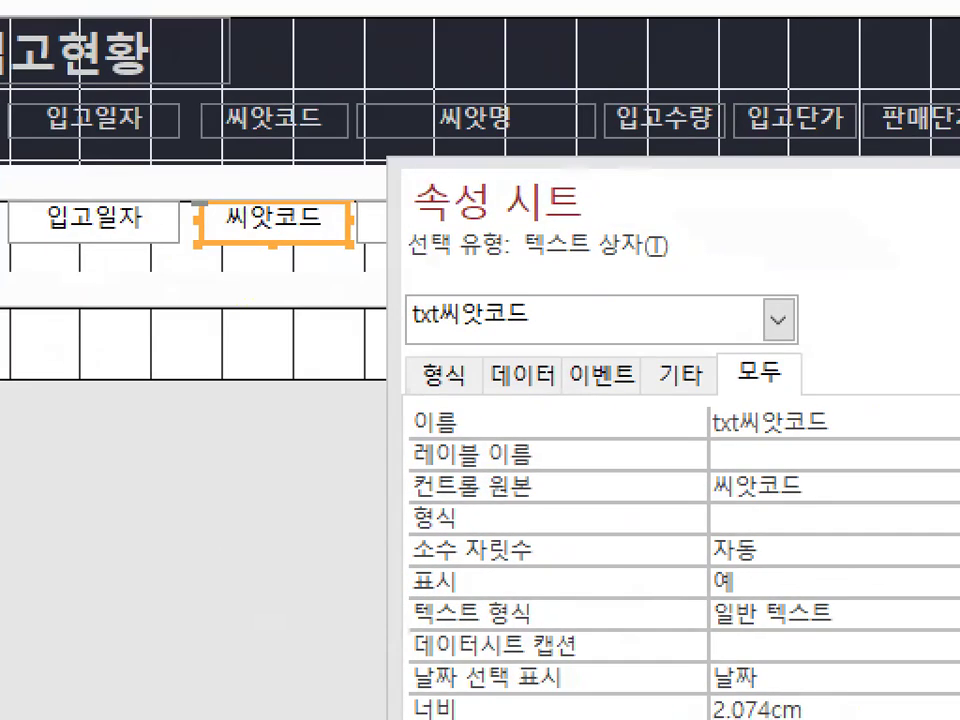
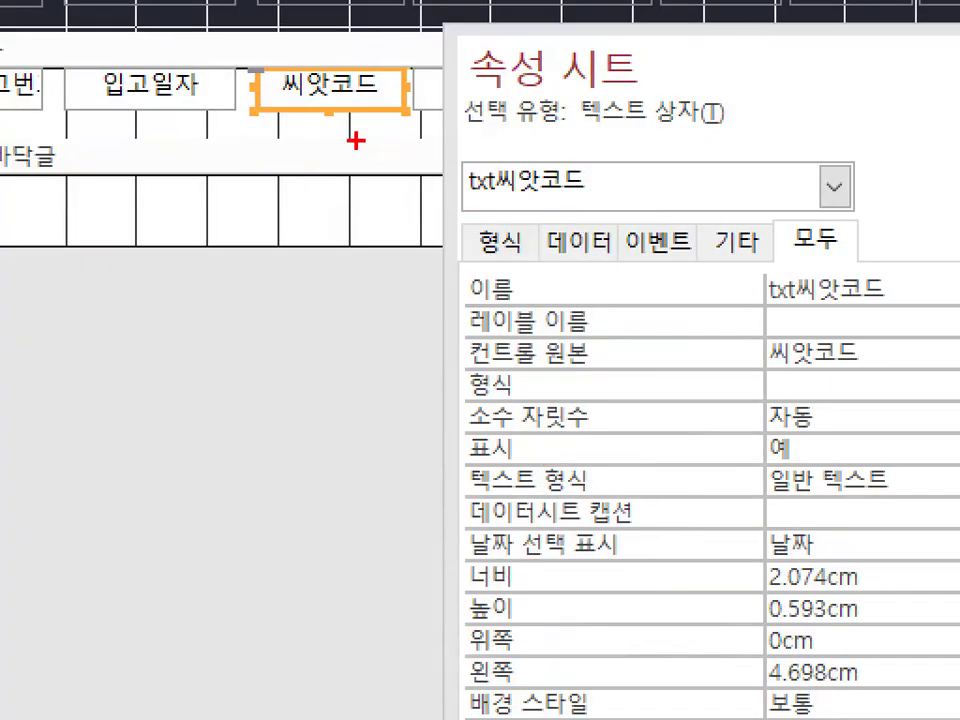
mouse_move(375, 103)
mouse_down()
mouse_move(300, 122)
mouse_move(372, 70)
mouse_up()
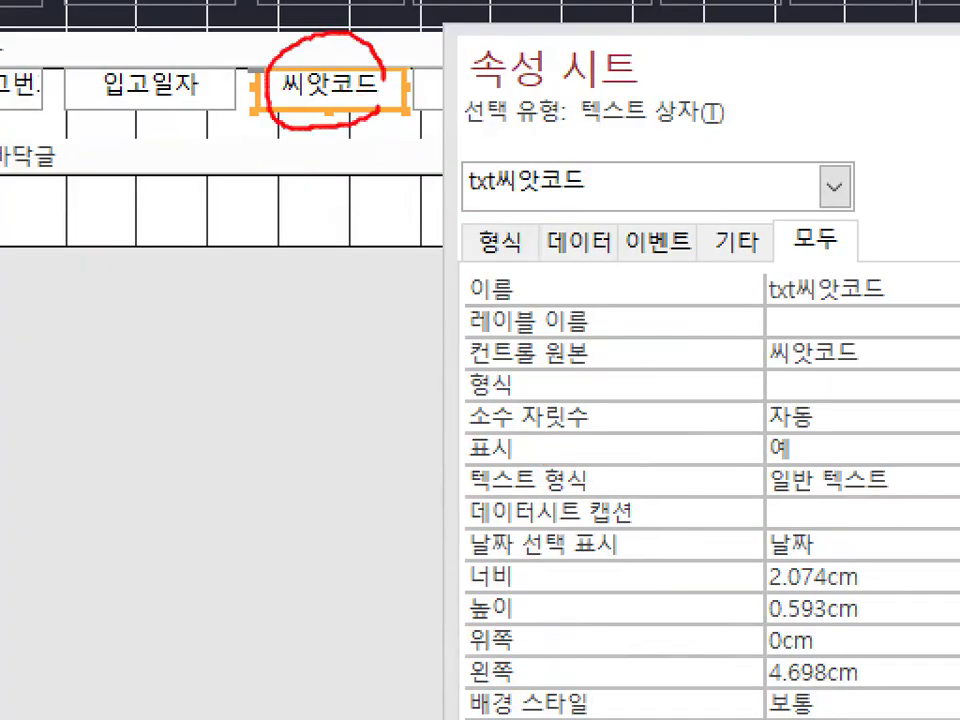
drag(497, 157, 606, 191)
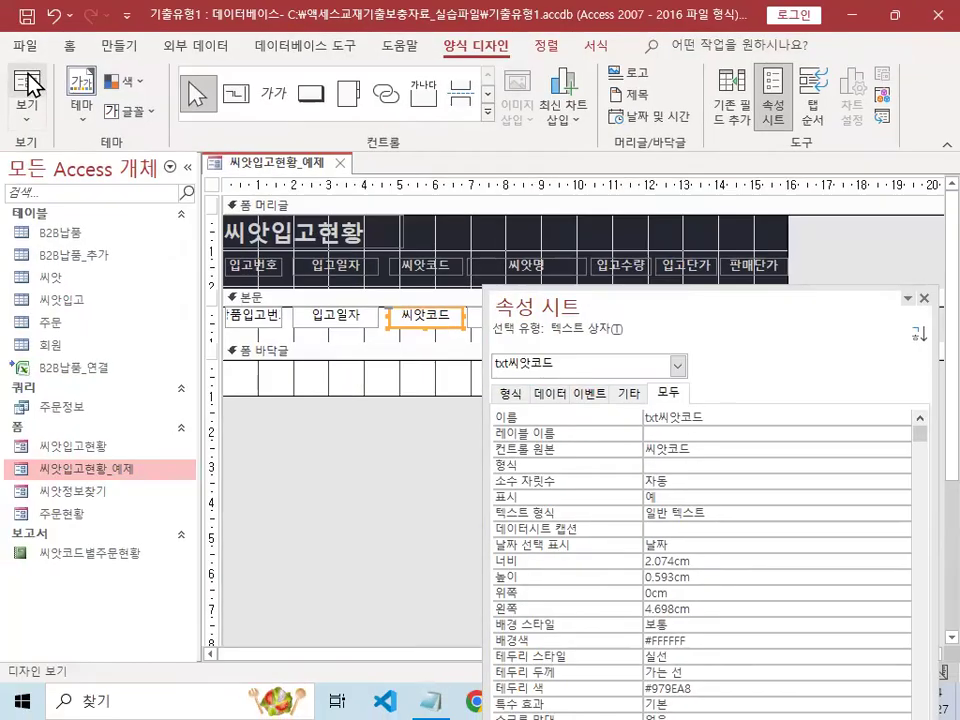
Step: Display the form in form view and mark the first record's 씨앗코드 B0001 and the 총수량합계 box in red
click(12, 80)
click(416, 260)
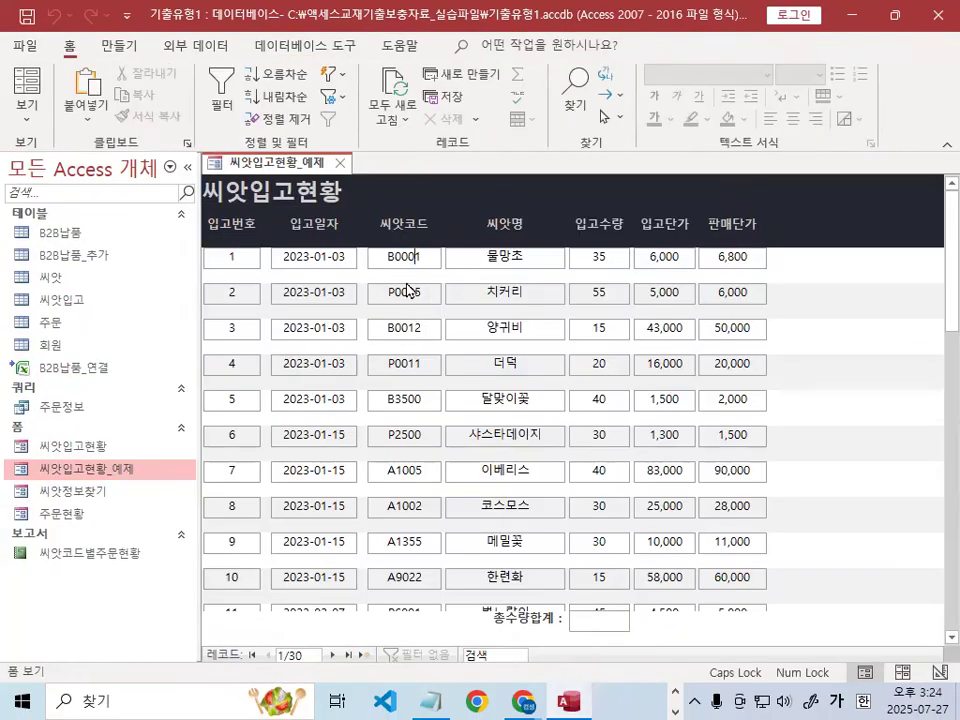
mouse_move(432, 228)
mouse_down()
mouse_move(416, 259)
mouse_move(430, 266)
mouse_up()
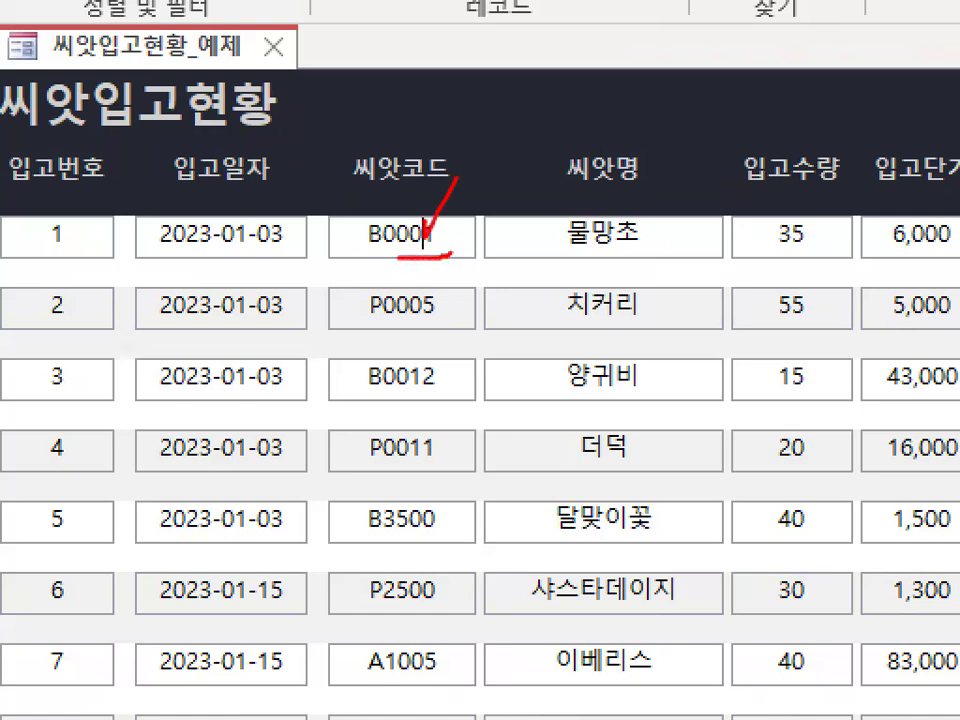
drag(412, 207, 448, 255)
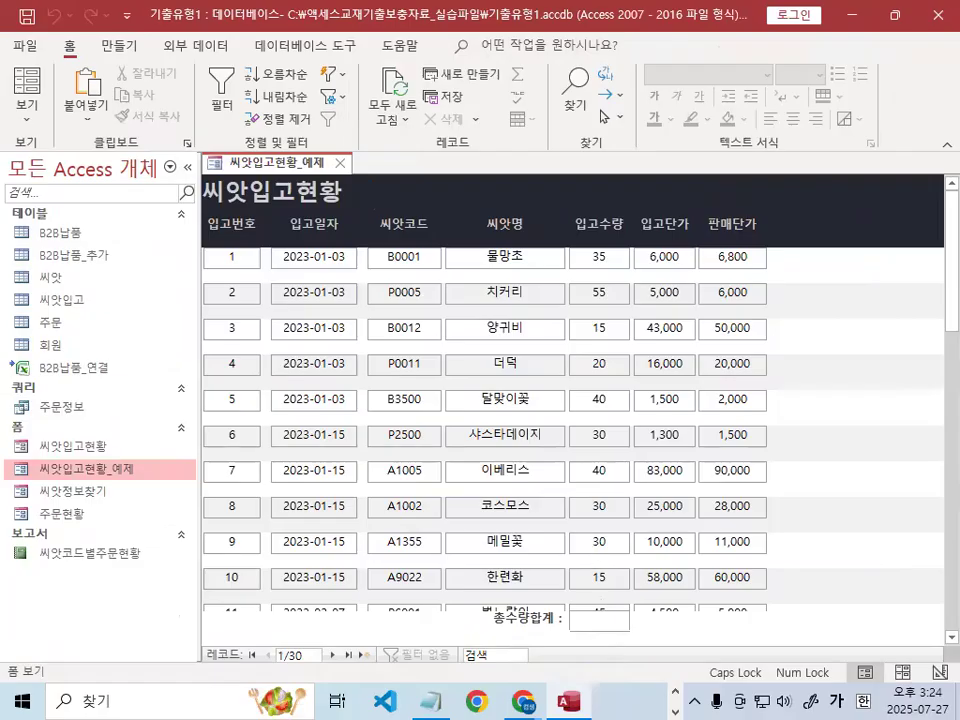
drag(721, 719, 856, 719)
drag(527, 600, 672, 606)
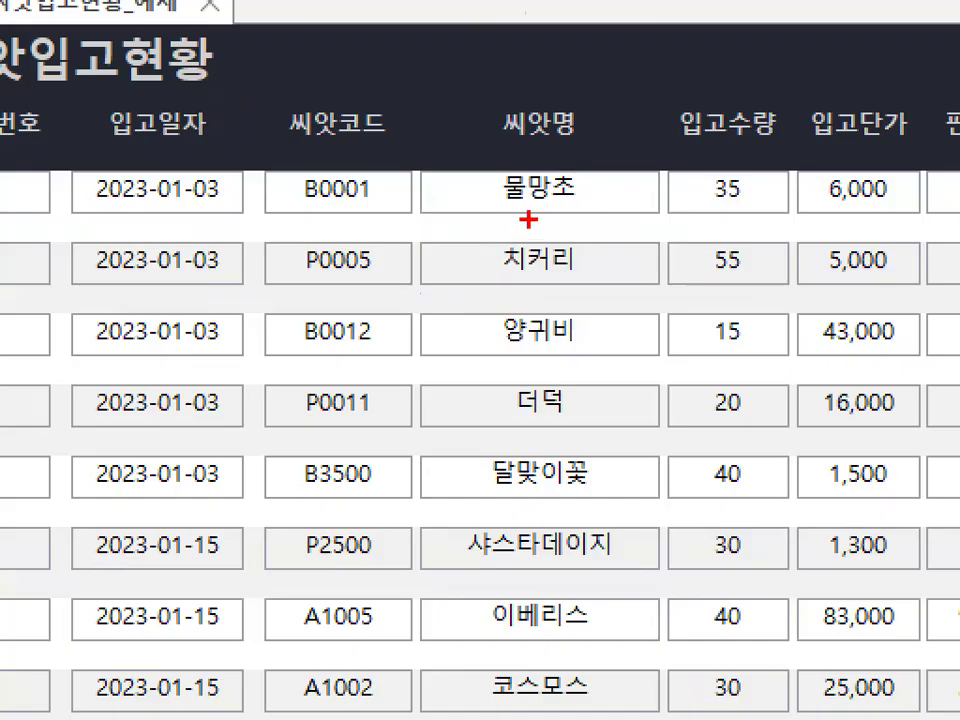
drag(528, 222, 270, 497)
drag(293, 265, 407, 568)
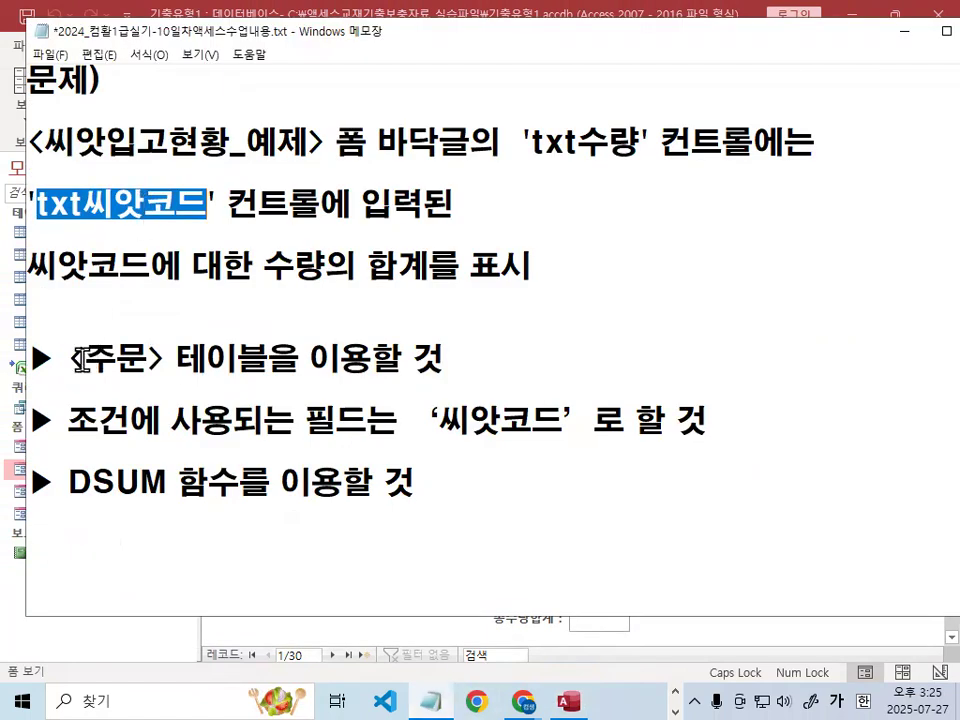
Step: Highlight the <주문> 테이블을 이용할 것 condition in the notes, then open the 주문 table and mark its B0001 entry in red
drag(84, 360, 432, 368)
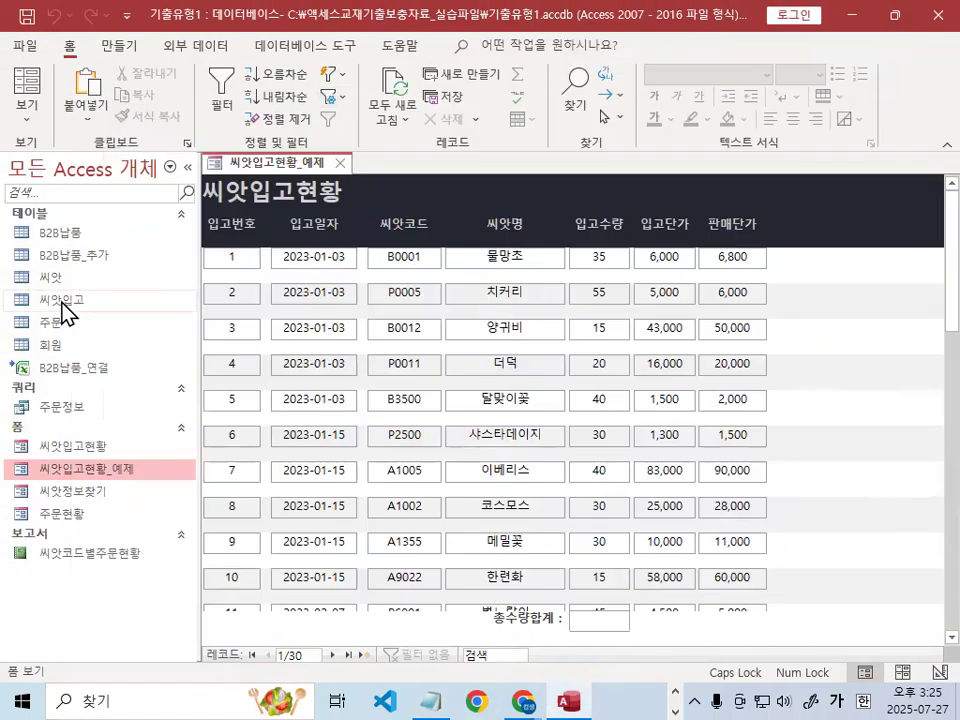
double_click(55, 322)
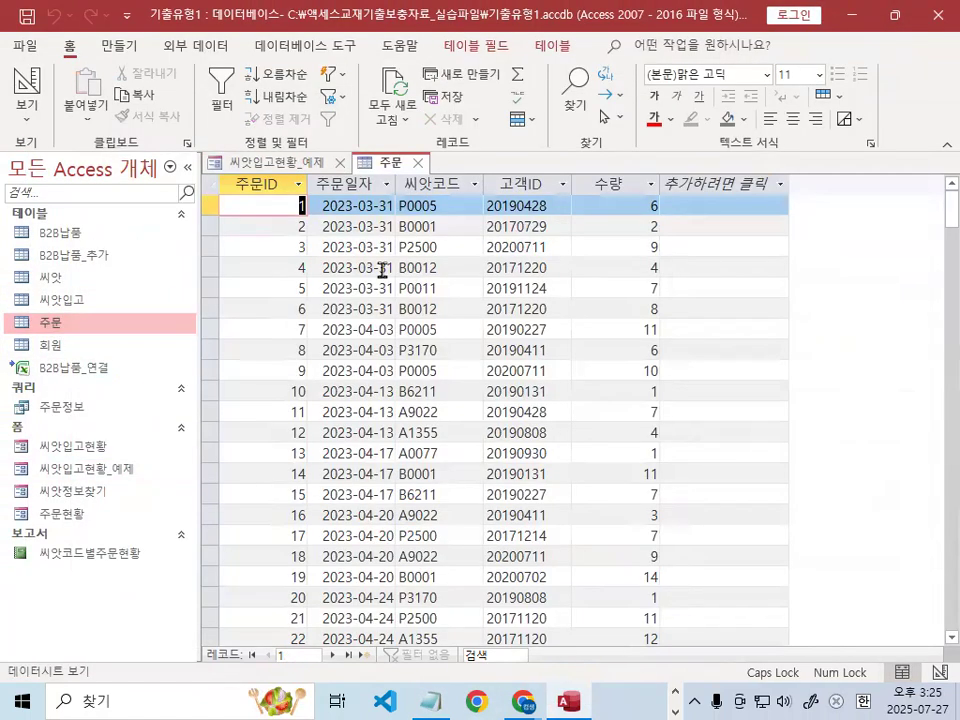
click(438, 207)
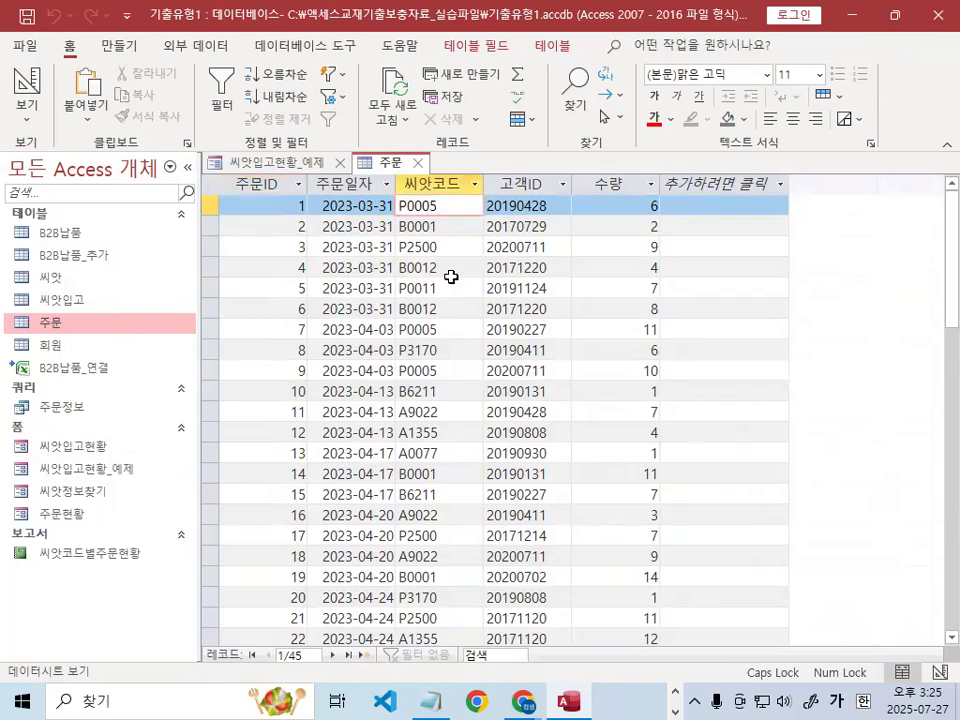
click(437, 227)
mouse_move(446, 230)
mouse_down()
mouse_move(420, 233)
mouse_move(427, 218)
mouse_up()
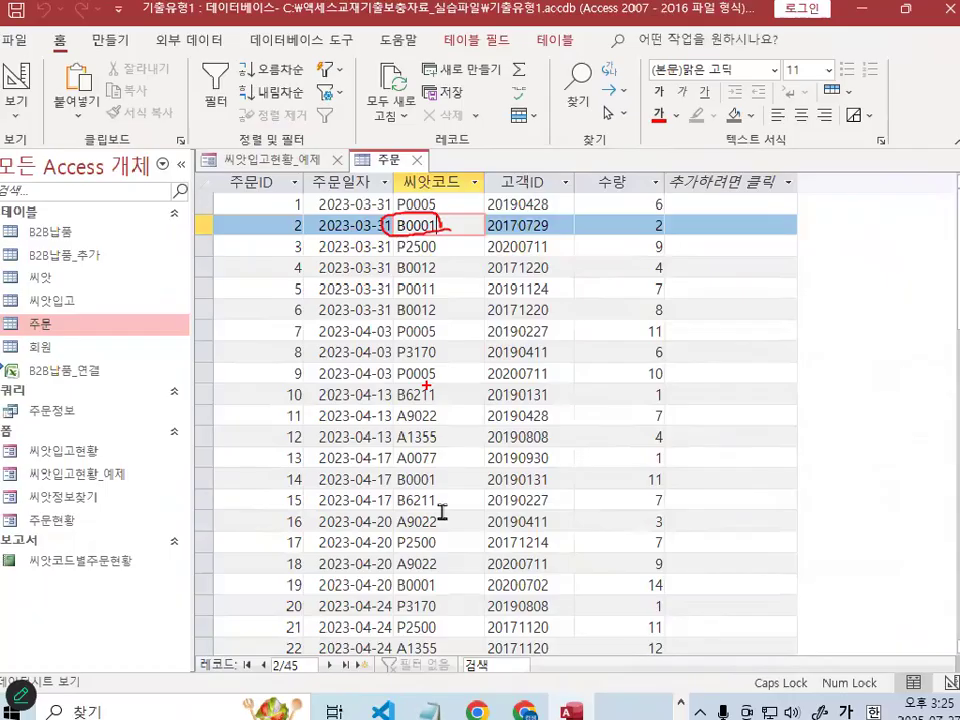
scroll(441, 540, down, 2)
mouse_move(442, 461)
mouse_down()
mouse_move(436, 438)
mouse_move(450, 469)
mouse_up()
scroll(513, 336, up, 2)
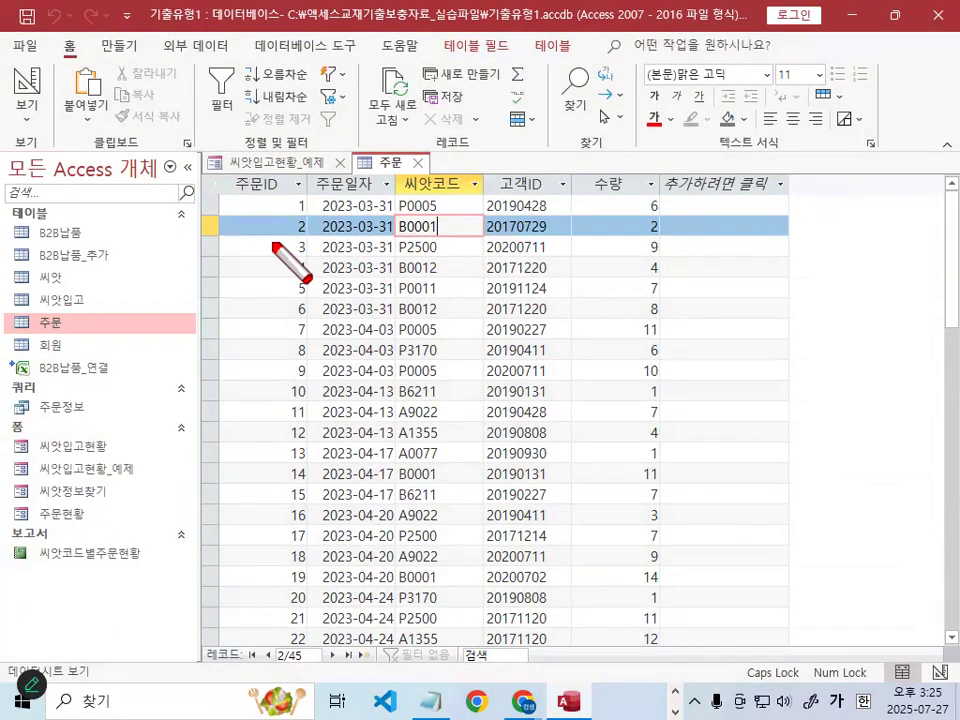
Step: Underline the second 주문 record and mark its B0001 code, the 씨앗코드 heading and 수량 values in red, then clear the marks
drag(222, 236, 797, 236)
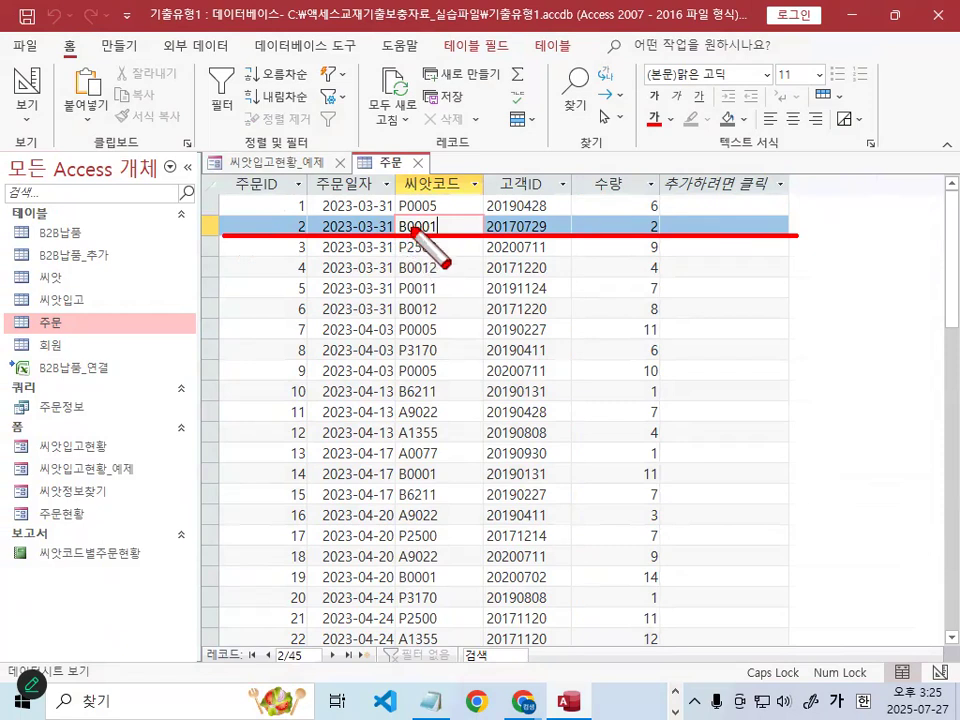
drag(413, 229, 432, 224)
drag(431, 162, 465, 144)
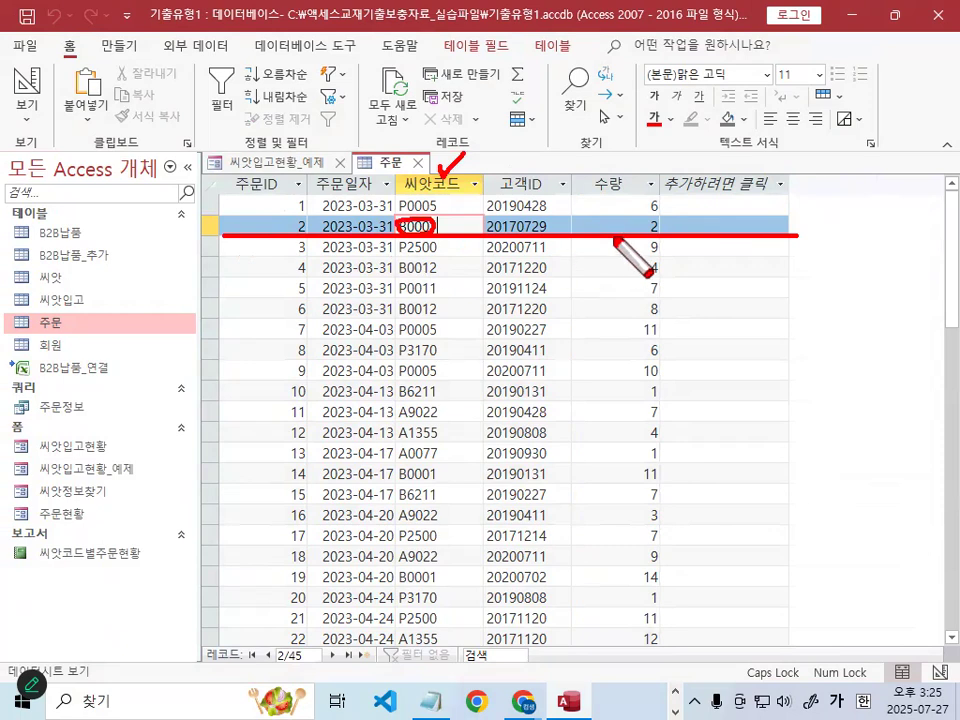
drag(664, 240, 713, 177)
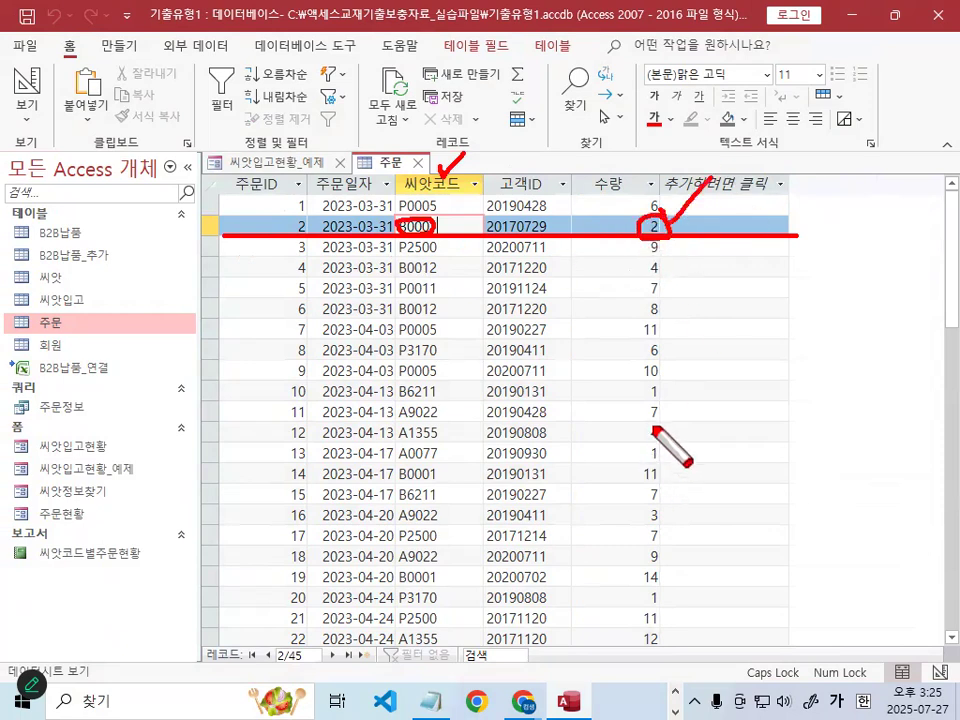
drag(653, 420, 697, 388)
drag(624, 621, 664, 588)
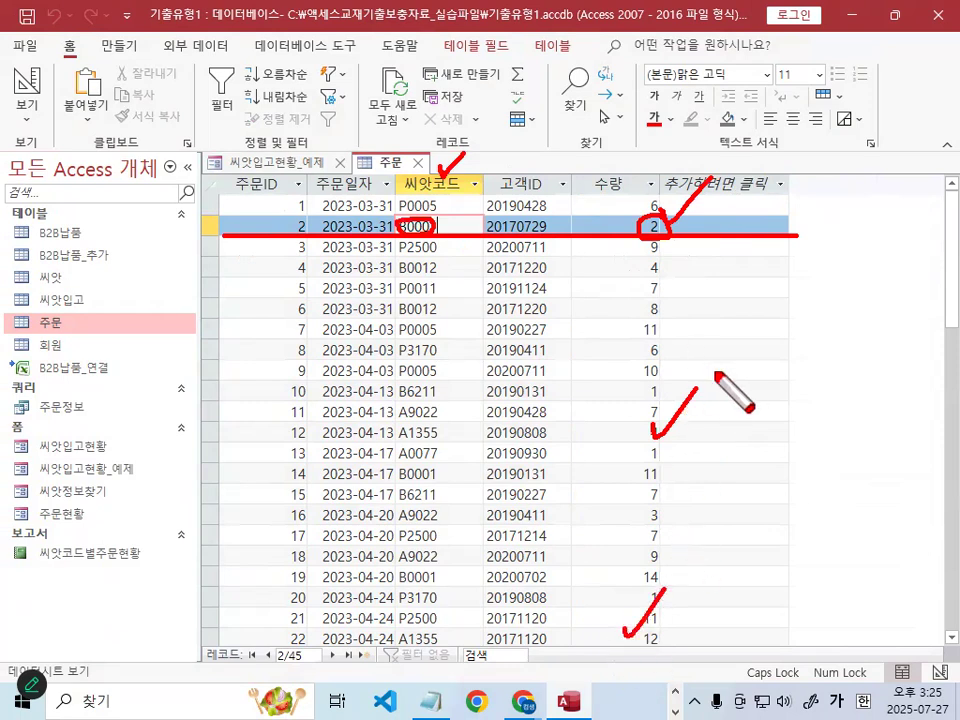
key(Escape)
Step: Return to the 씨앗입고현황_예제 form and circle the 총수량합계 box in red, then clear the mark
click(268, 162)
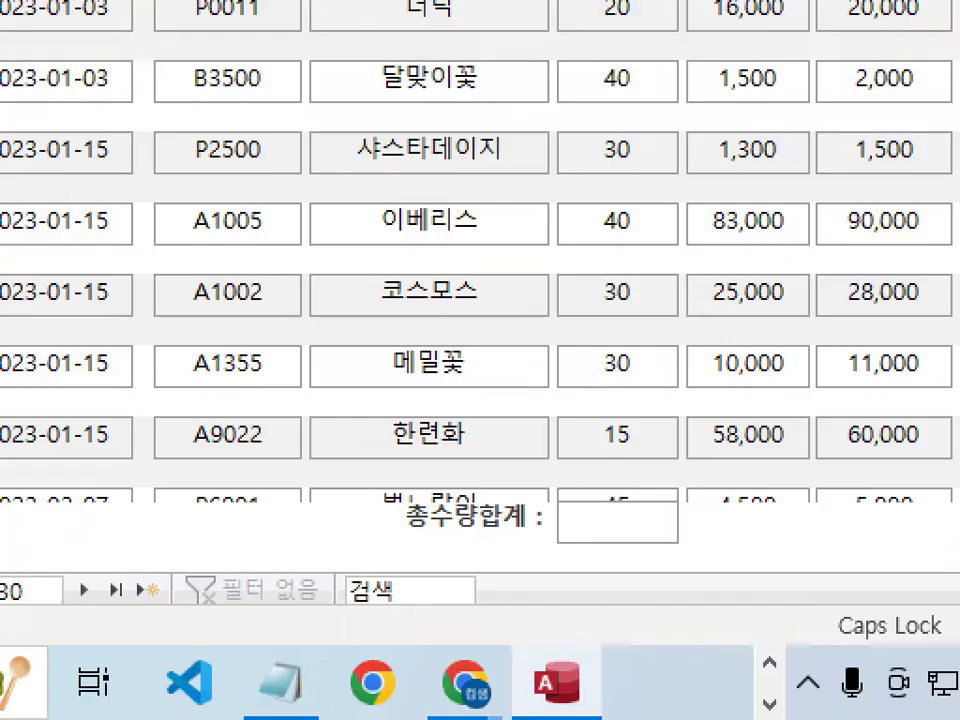
mouse_move(649, 606)
mouse_down()
mouse_move(663, 585)
mouse_move(666, 621)
mouse_up()
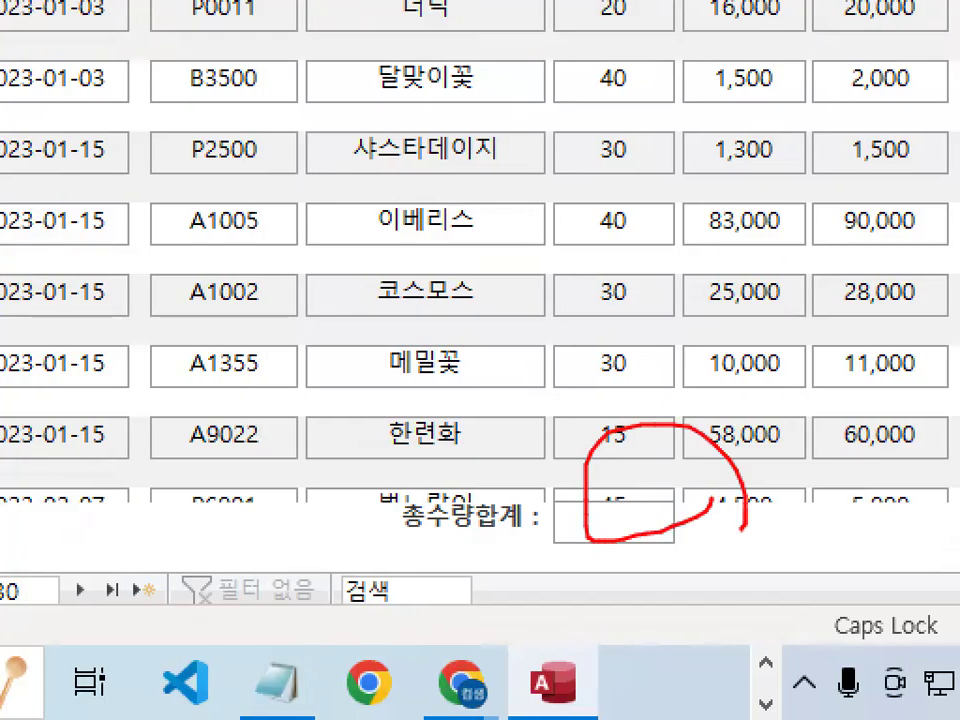
key(Escape)
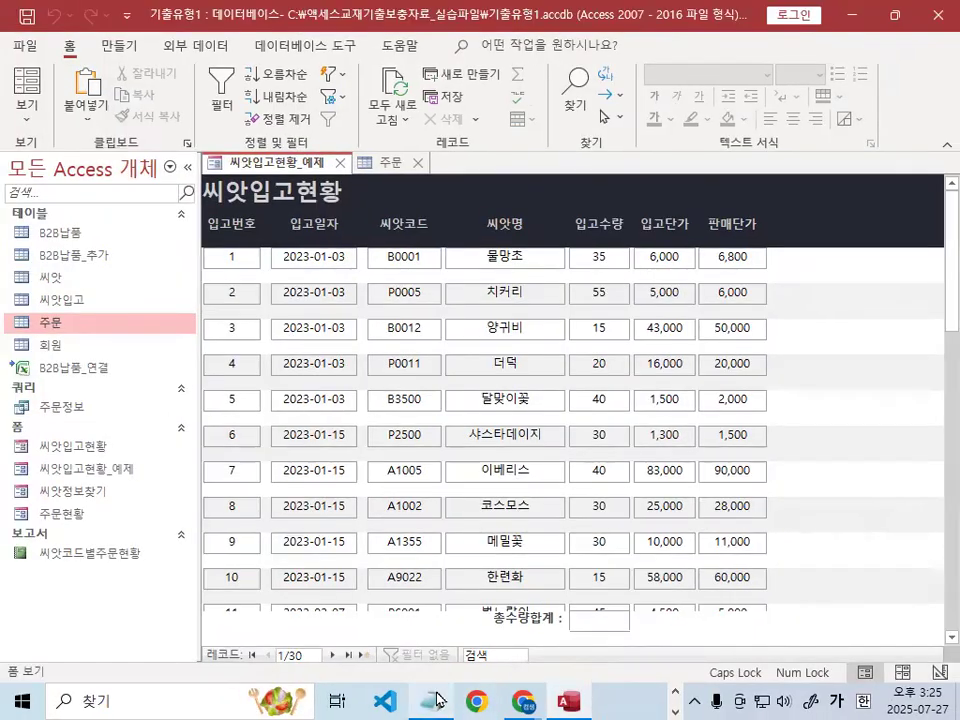
Step: Insert a dashed divider line in the notes between the question's conditions and the =DSUM syntax, removing an extra blank line below it
click(277, 683)
scroll(224, 370, down, 3)
click(228, 285)
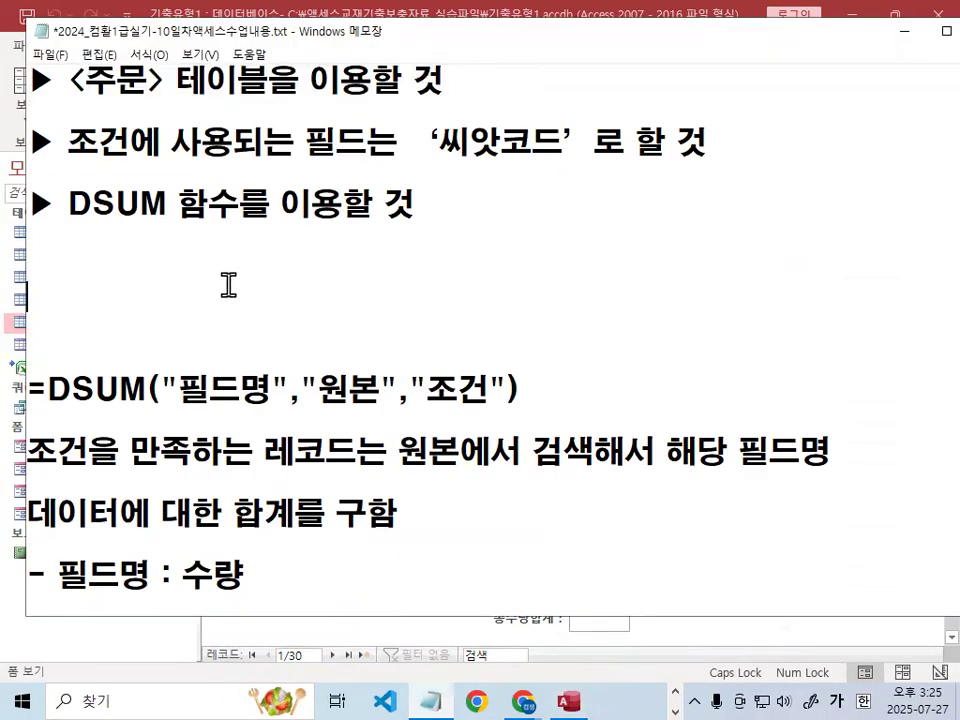
text(-------------------------------------)
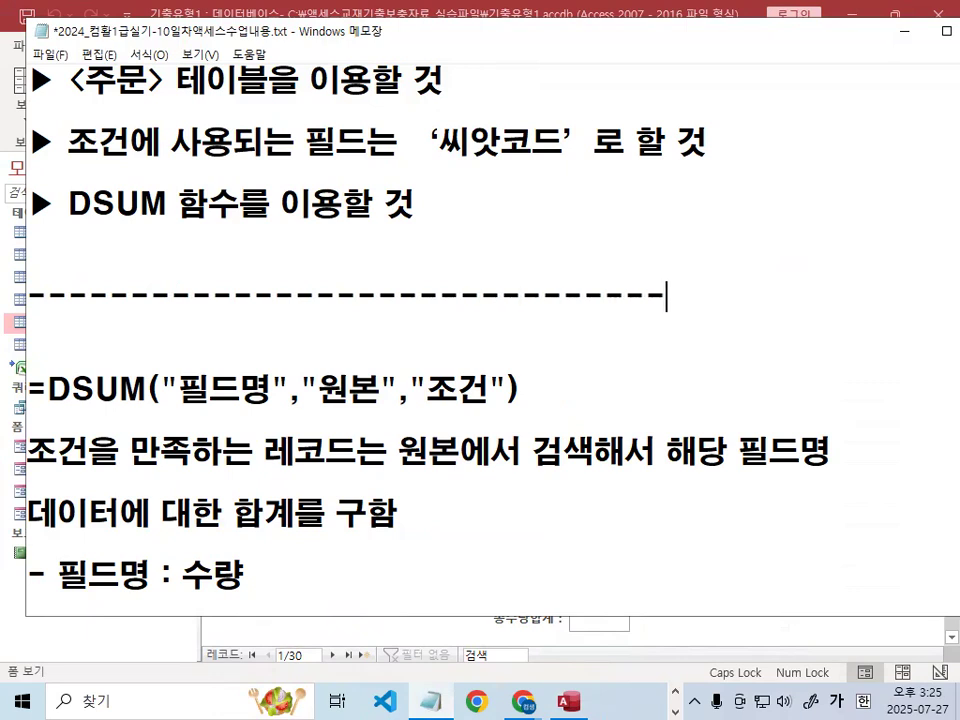
key(Down)
key(Delete)
Step: Correct 레코드는 to 레코드를 in the DSUM explanation line
scroll(258, 311, down, 1)
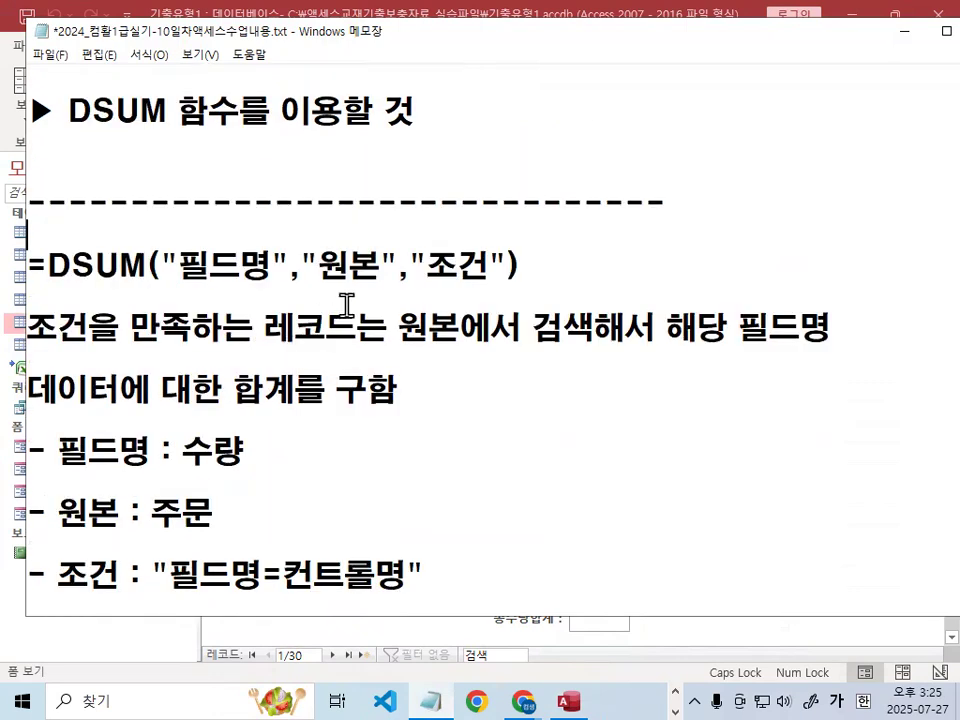
drag(358, 327, 388, 327)
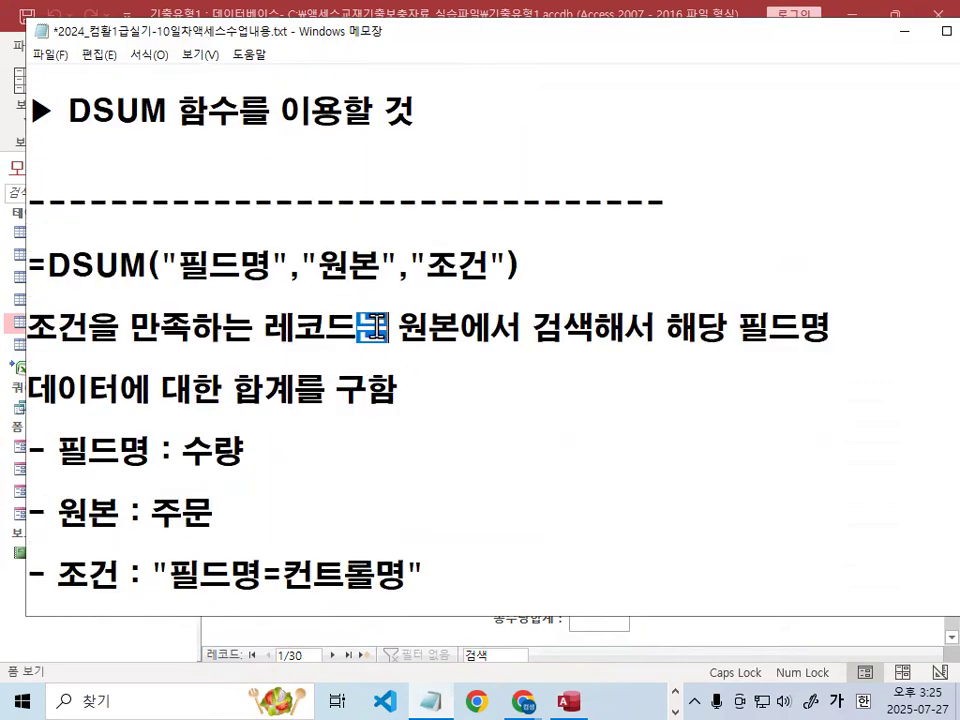
text(ㄹ,ㄹ)
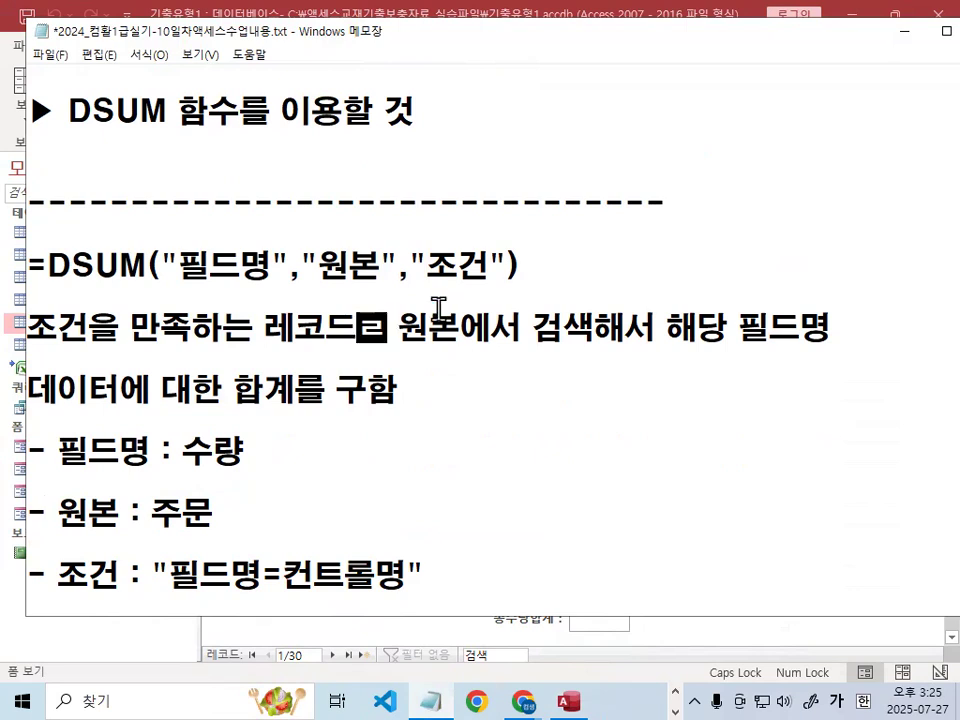
key(BackSpace)
key(BackSpace)
key(BackSpace)
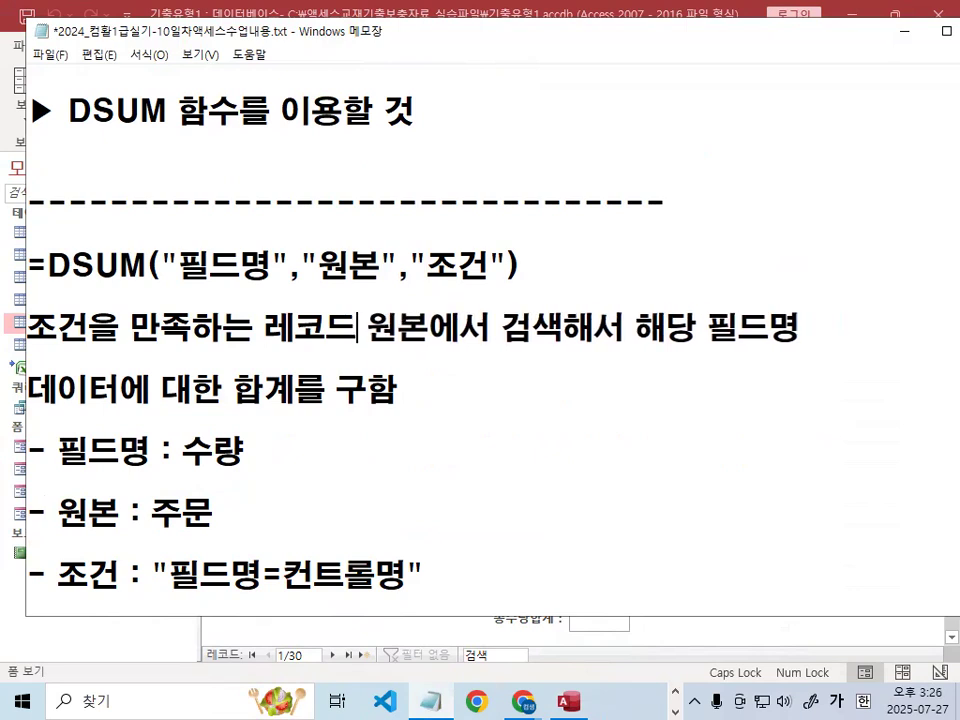
text(를)
scroll(621, 345, down, 2)
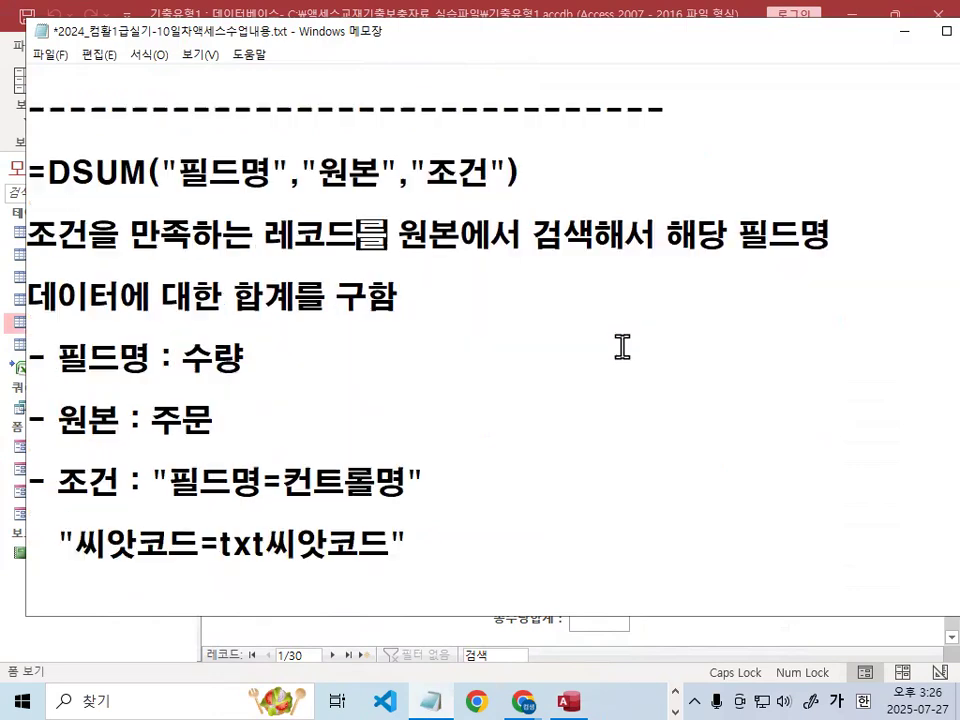
Step: Mark the DSUM arguments and the matching words 원본, 검색, 해당 필드명 and 합계 in its explanation in red, then clear the marks
scroll(596, 345, up, 1)
key(ctrl+2)
drag(316, 188, 356, 188)
drag(408, 259, 597, 258)
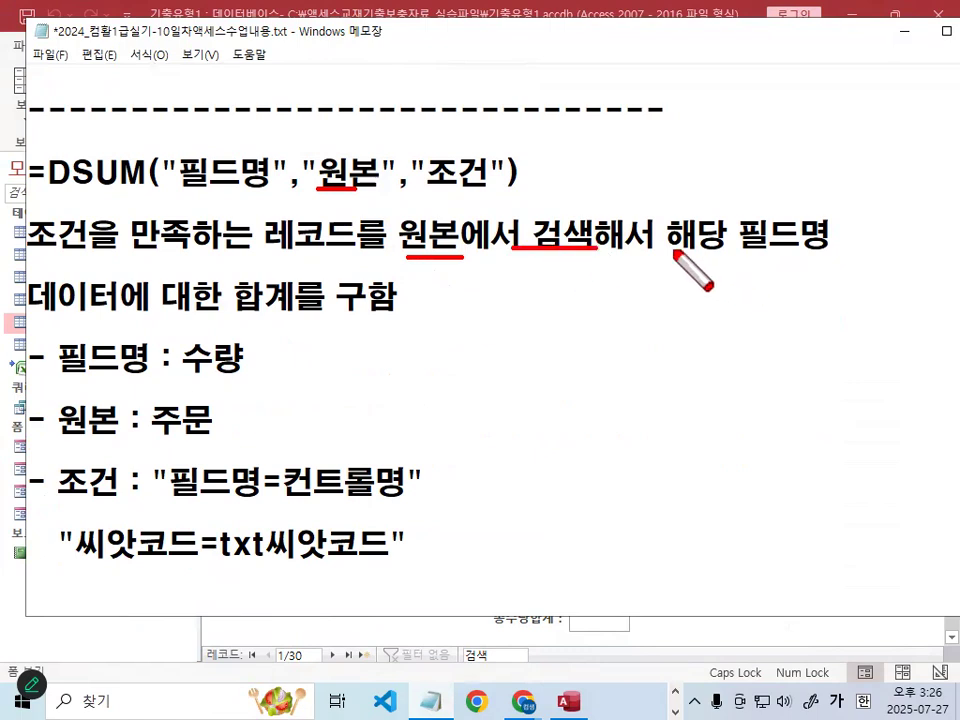
drag(673, 252, 833, 252)
mouse_move(380, 183)
mouse_down()
mouse_move(368, 157)
mouse_move(385, 178)
mouse_up()
mouse_move(262, 190)
mouse_down()
mouse_move(185, 190)
mouse_move(246, 156)
mouse_move(255, 172)
mouse_up()
mouse_move(198, 142)
mouse_down()
mouse_move(210, 160)
mouse_move(236, 121)
mouse_up()
drag(690, 258, 840, 256)
mouse_move(47, 318)
mouse_down()
mouse_move(285, 320)
mouse_move(272, 282)
mouse_move(283, 313)
mouse_up()
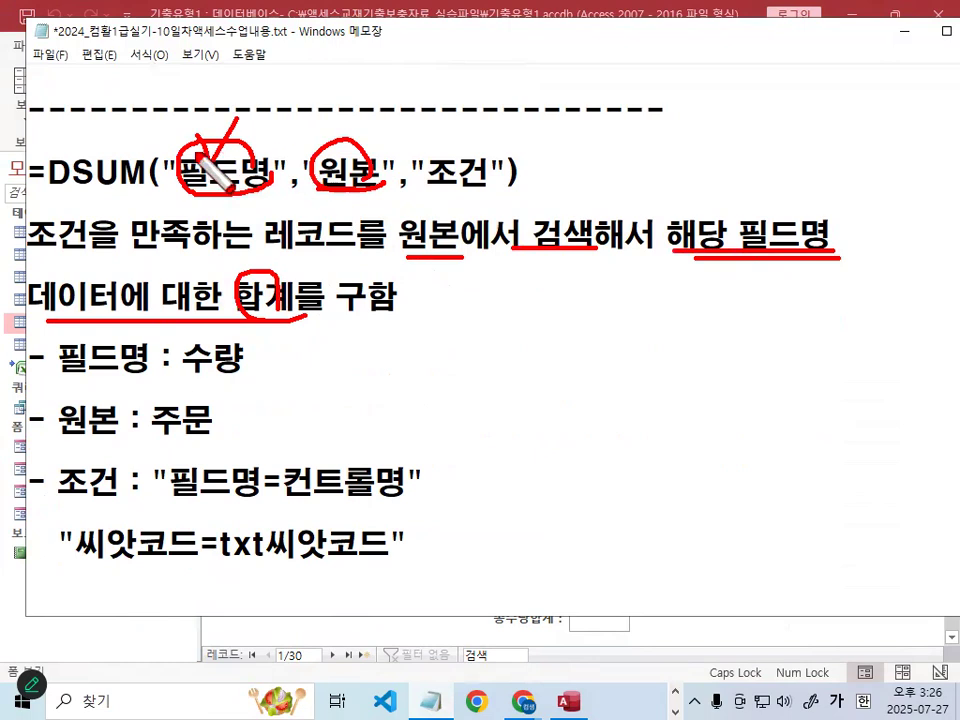
mouse_move(318, 150)
mouse_down()
mouse_move(386, 167)
mouse_move(378, 183)
mouse_move(499, 189)
mouse_up()
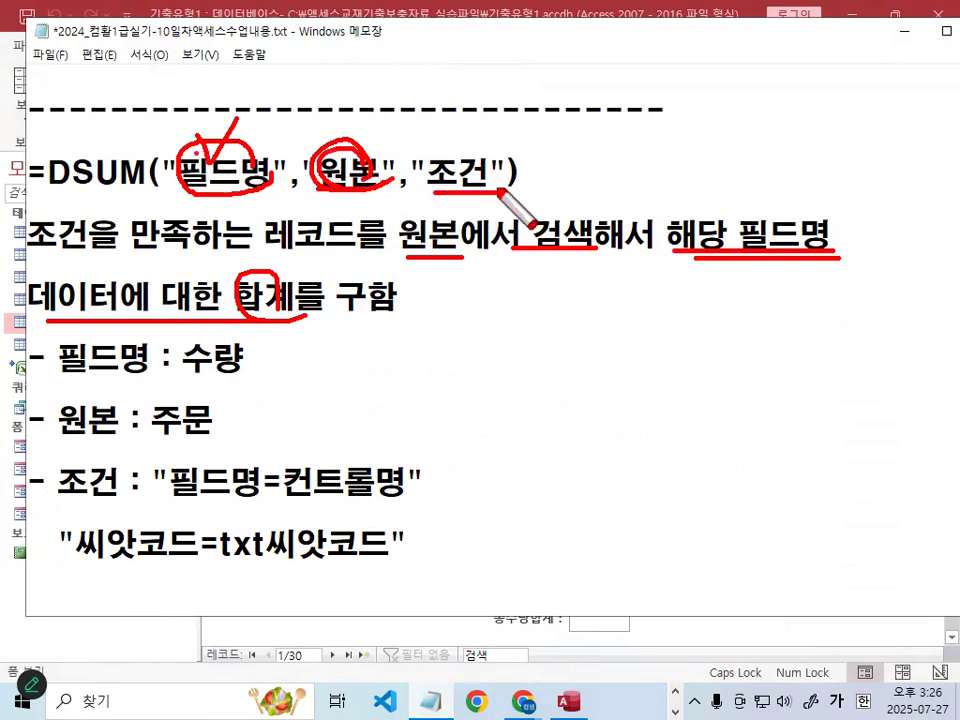
key(Escape)
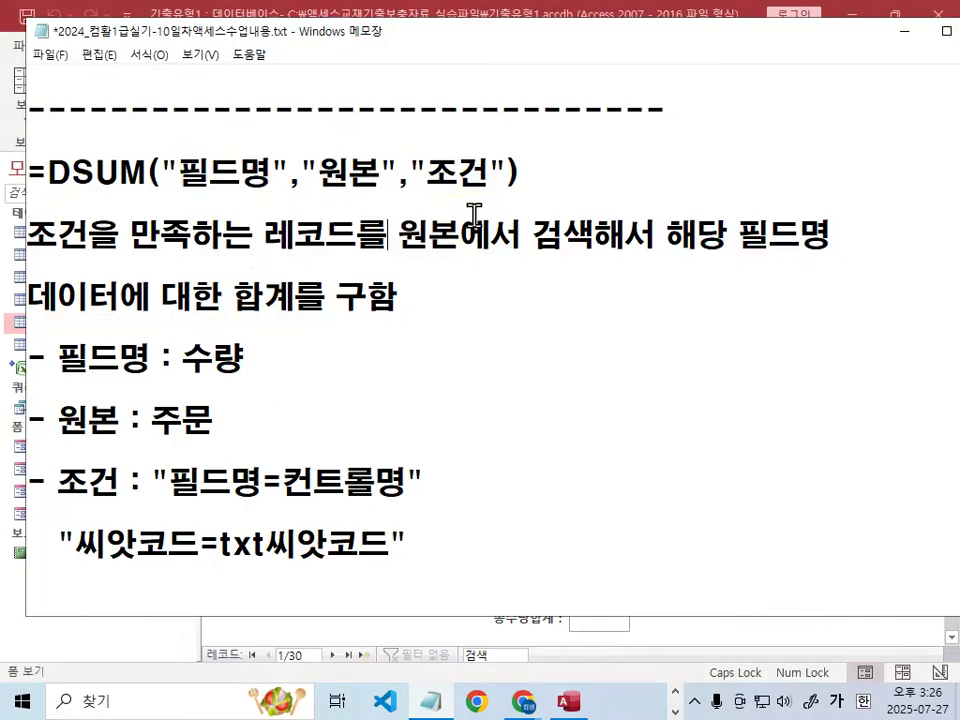
Step: Switch to the 주문 table in Access, circle the second record's B0001 code in red and draw an arrow and equals sign, then clear the marks
click(903, 31)
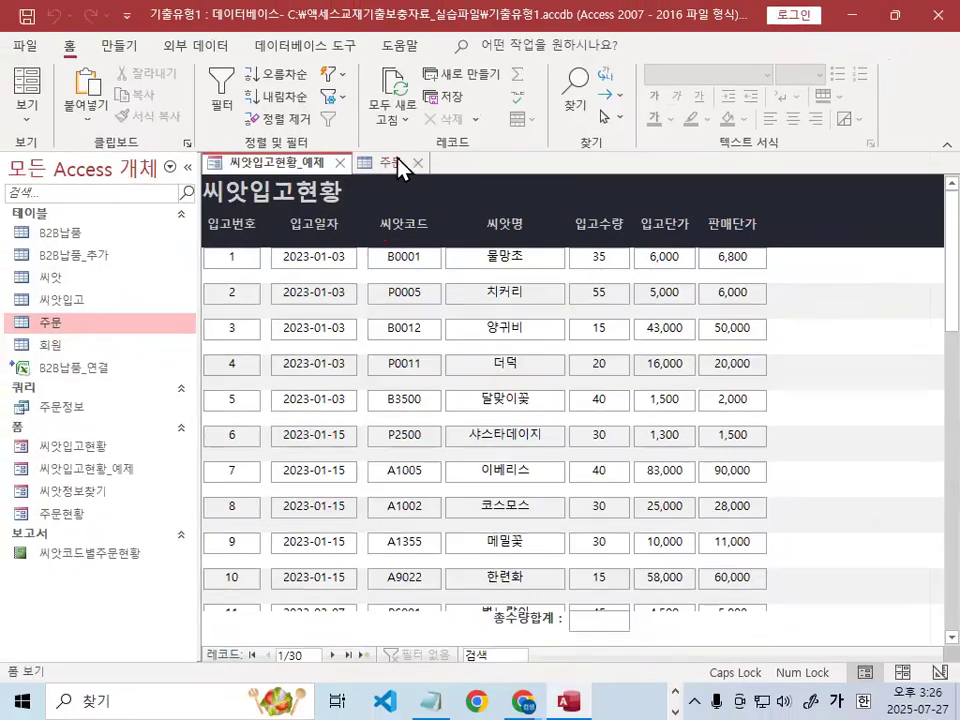
click(390, 54)
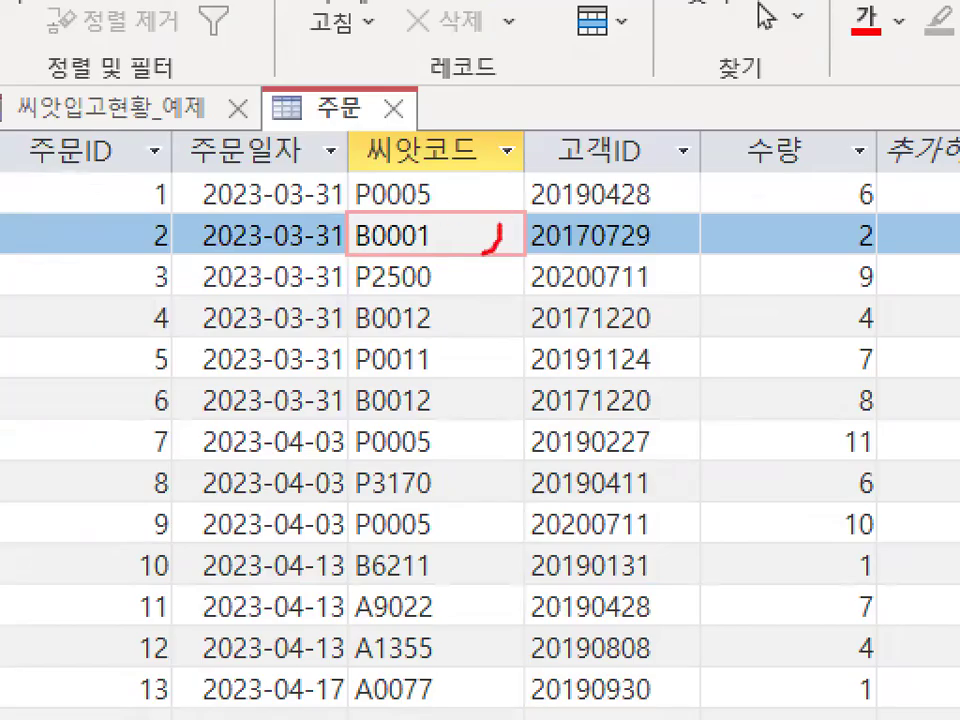
mouse_move(483, 252)
mouse_down()
mouse_move(360, 245)
mouse_move(458, 230)
mouse_up()
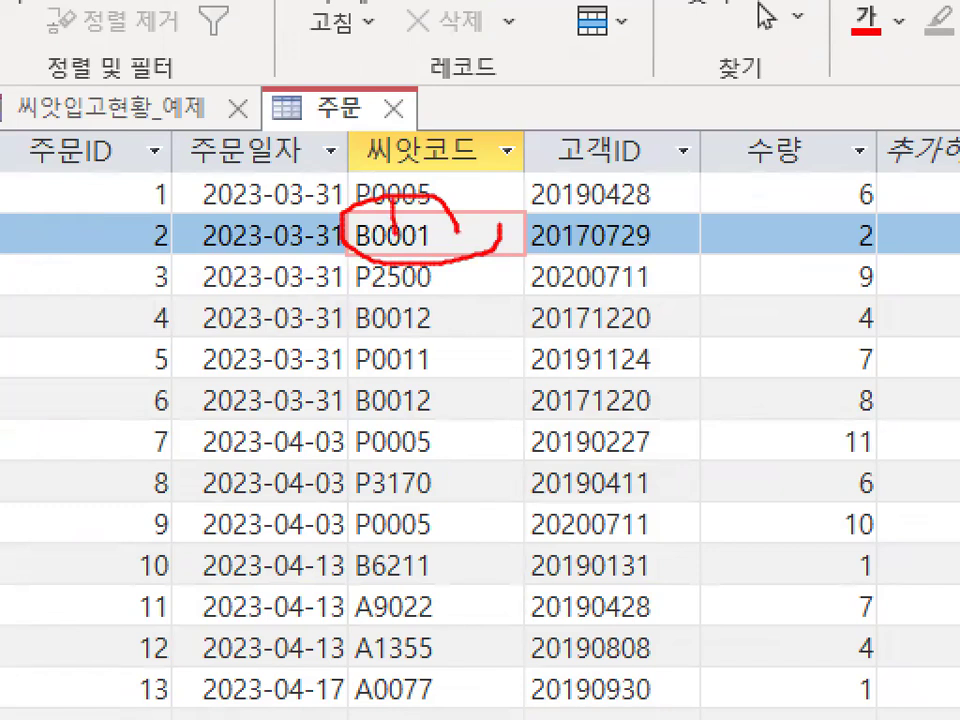
drag(395, 232, 512, 40)
drag(622, 110, 704, 110)
drag(632, 139, 683, 138)
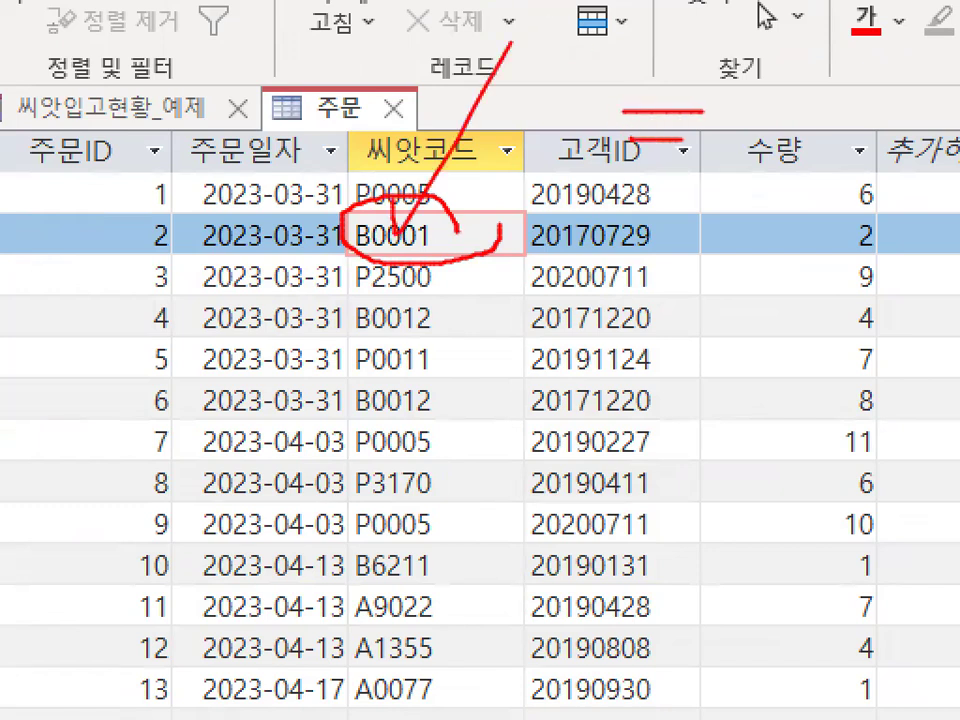
key(Escape)
Step: Return to the notes and highlight 컨트롤명 and 필드명 in the 조건 line, then 원본 in the DSUM explanation
click(430, 700)
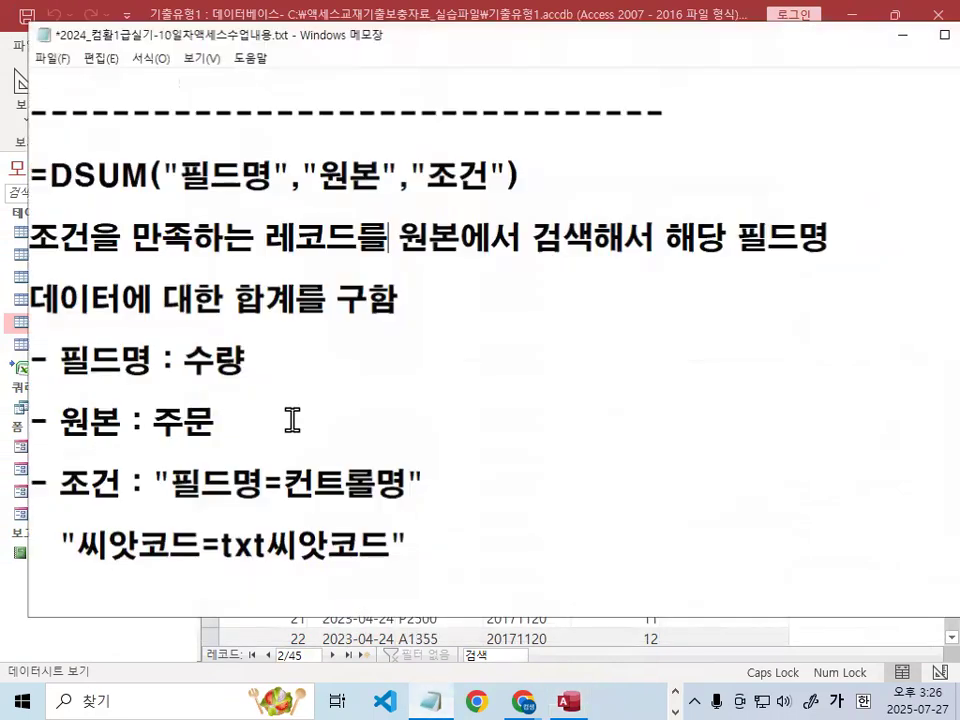
scroll(290, 425, down, 2)
scroll(285, 443, down, 2)
drag(172, 295, 403, 296)
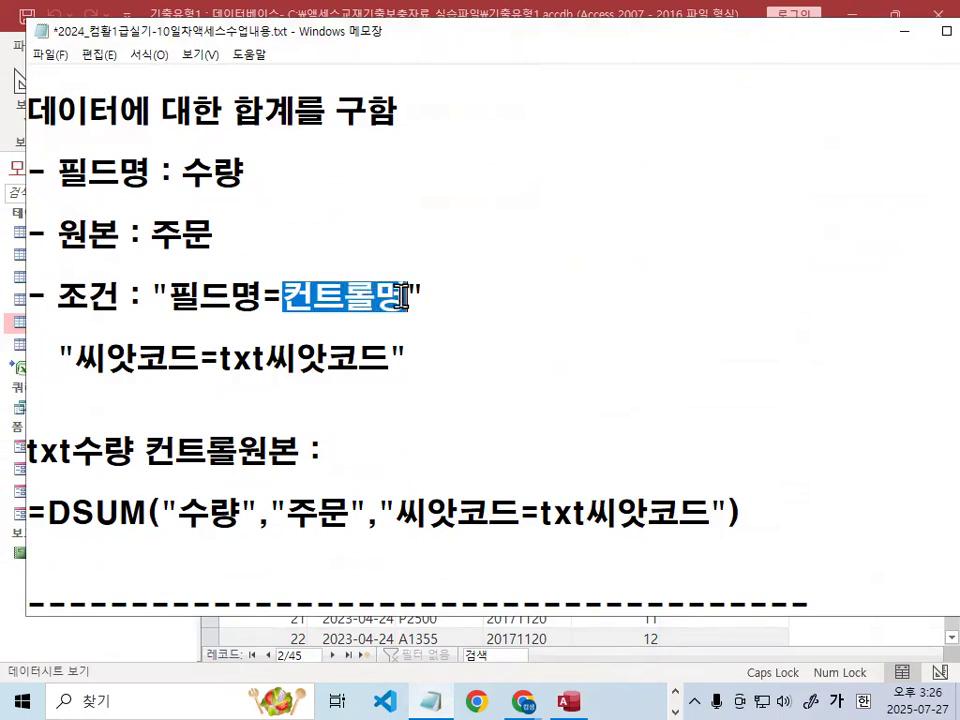
drag(172, 296, 262, 298)
scroll(285, 372, up, 2)
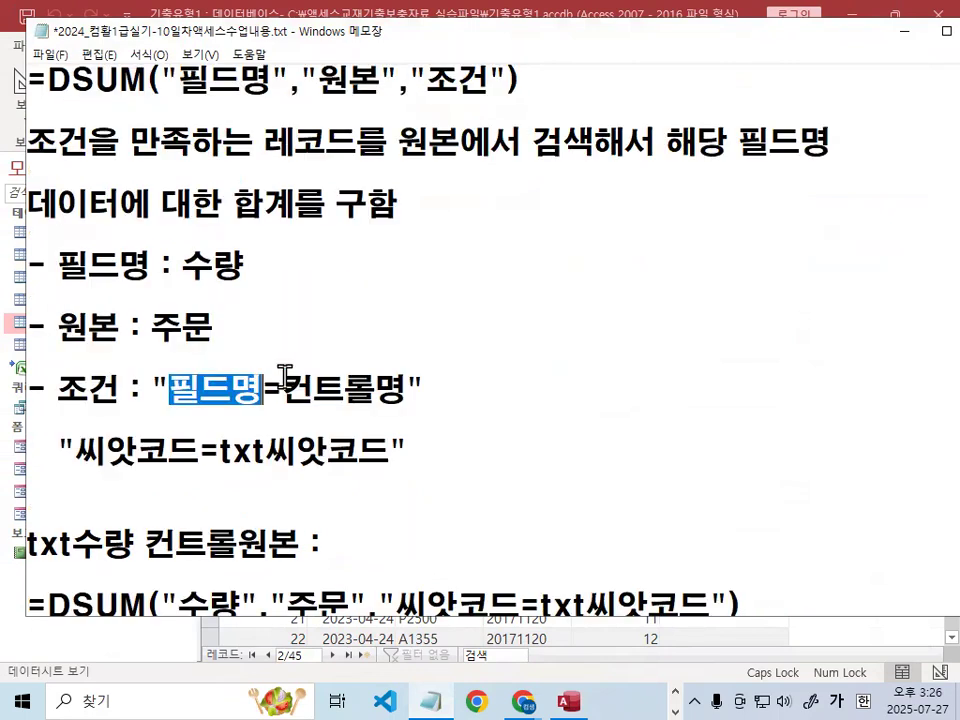
drag(415, 145, 448, 145)
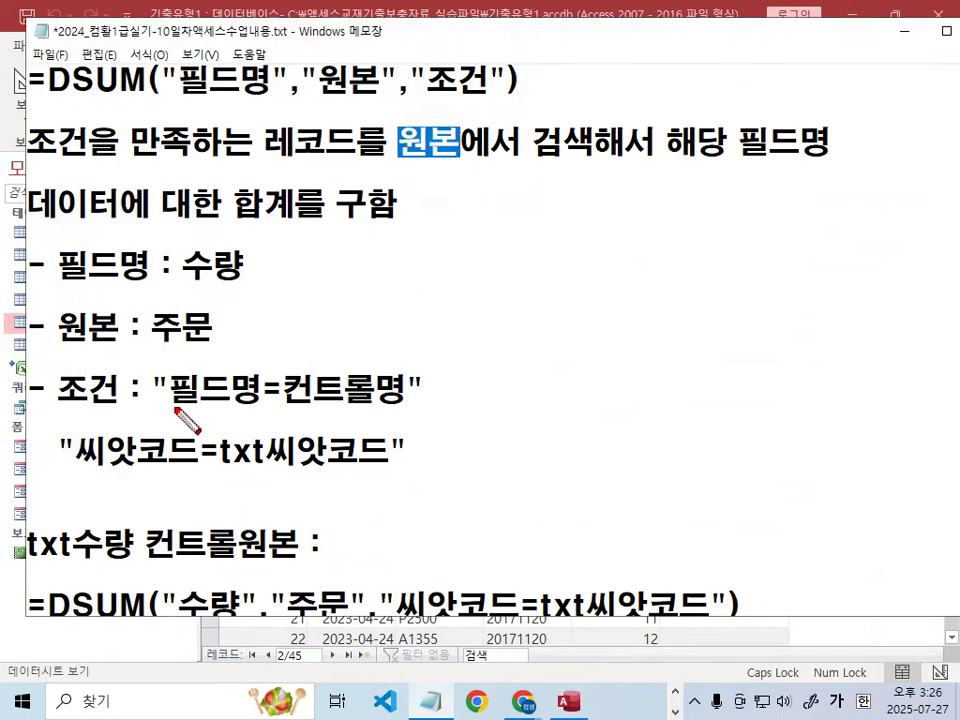
Step: Underline 필드명=컨트롤명, circle 주문 and 씨앗코드, and mark txt씨앗코드 in red, then clear all the marks
drag(174, 408, 370, 407)
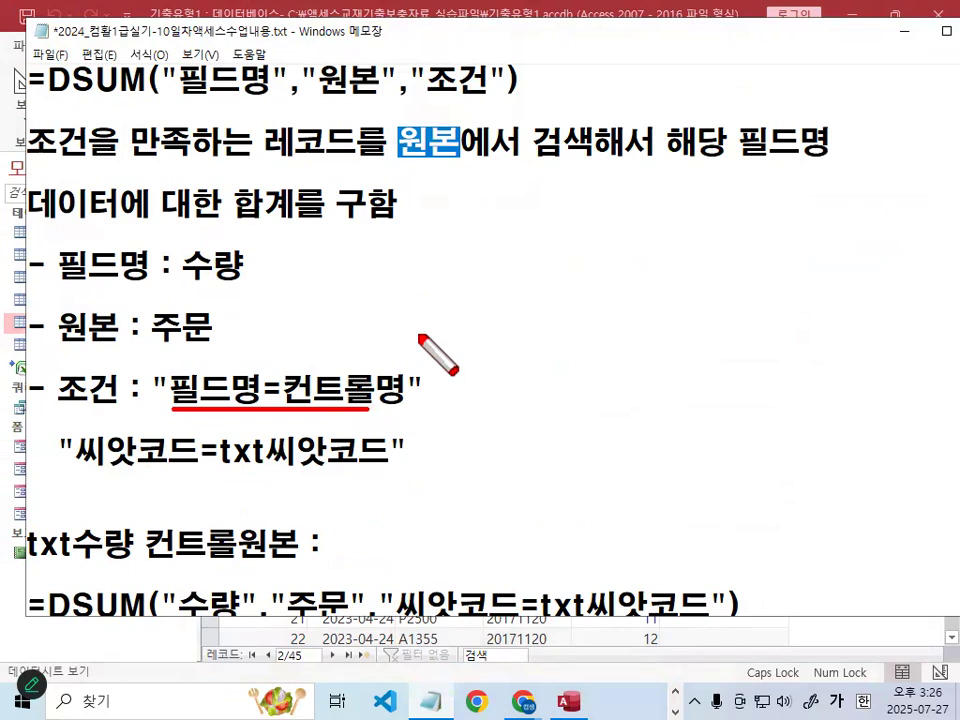
mouse_move(207, 342)
mouse_down()
mouse_move(161, 353)
mouse_move(216, 356)
mouse_up()
mouse_move(185, 463)
mouse_down()
mouse_move(78, 432)
mouse_move(198, 452)
mouse_move(200, 476)
mouse_up()
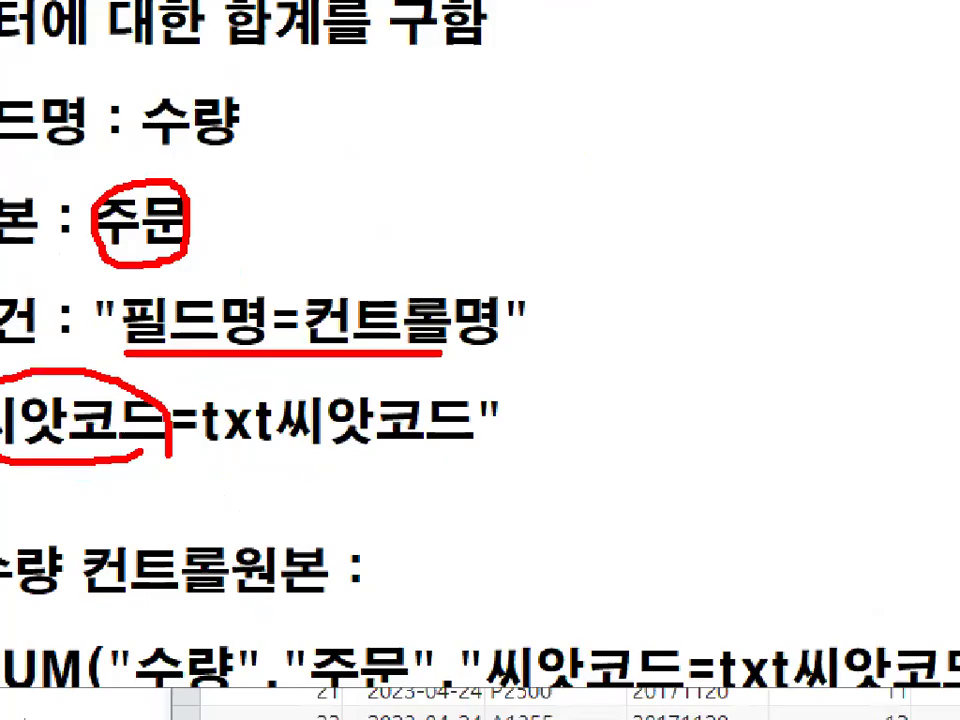
drag(205, 446, 555, 440)
drag(450, 390, 432, 440)
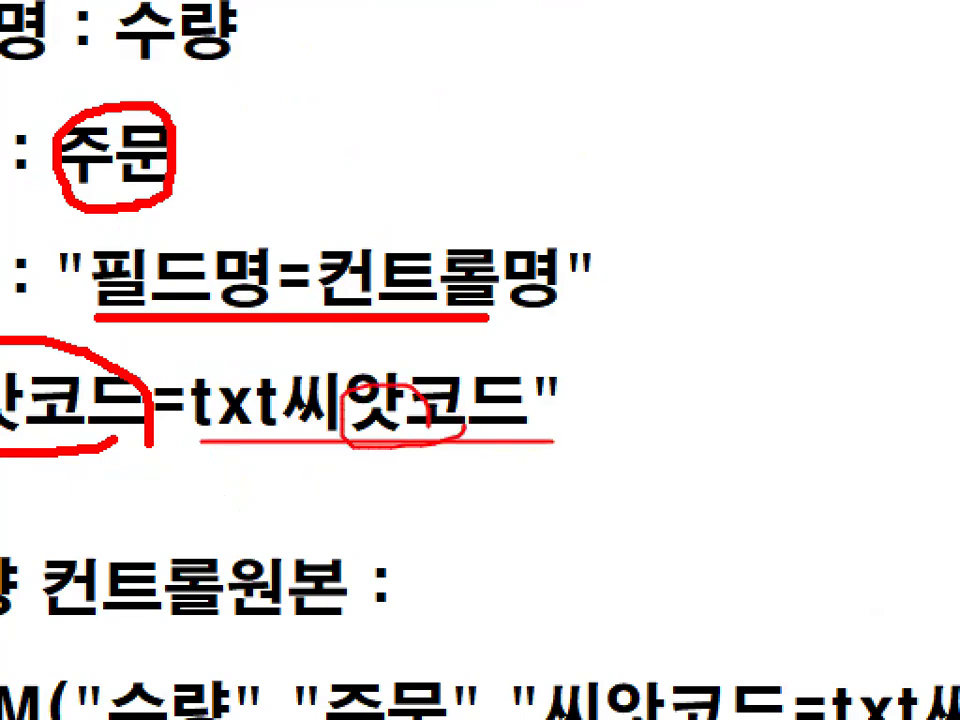
key(ctrl+z)
key(ctrl+z)
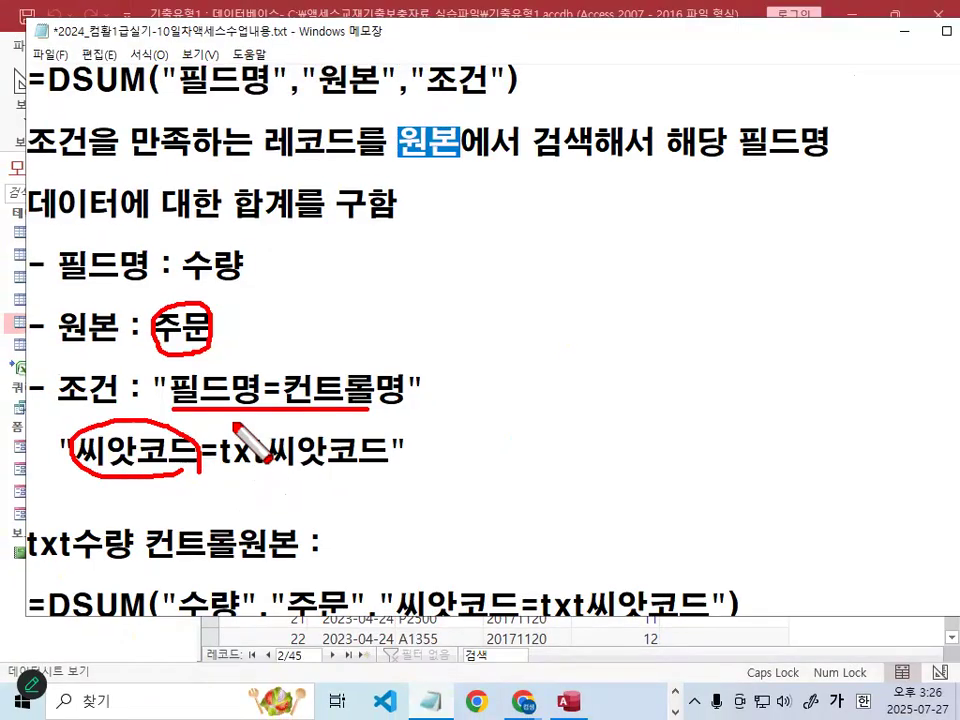
key(Escape)
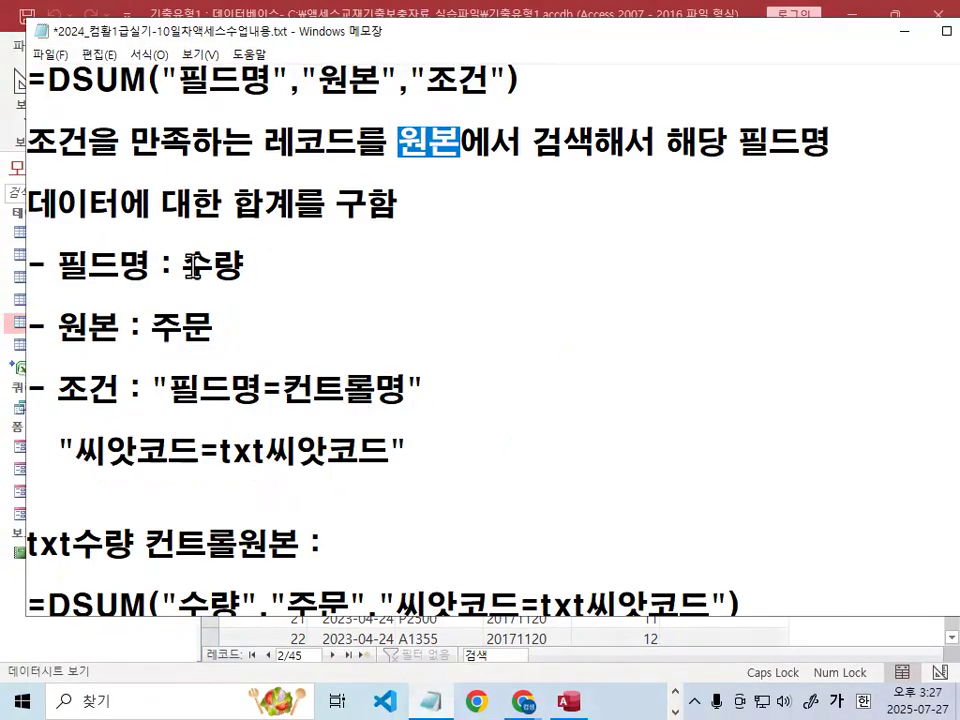
Step: Highlight and underline 수량 in the 필드명 line and sketch three circles joined by plus signs beside it, then clear the drawing
drag(193, 266, 257, 259)
key(ctrl+2)
drag(180, 282, 243, 283)
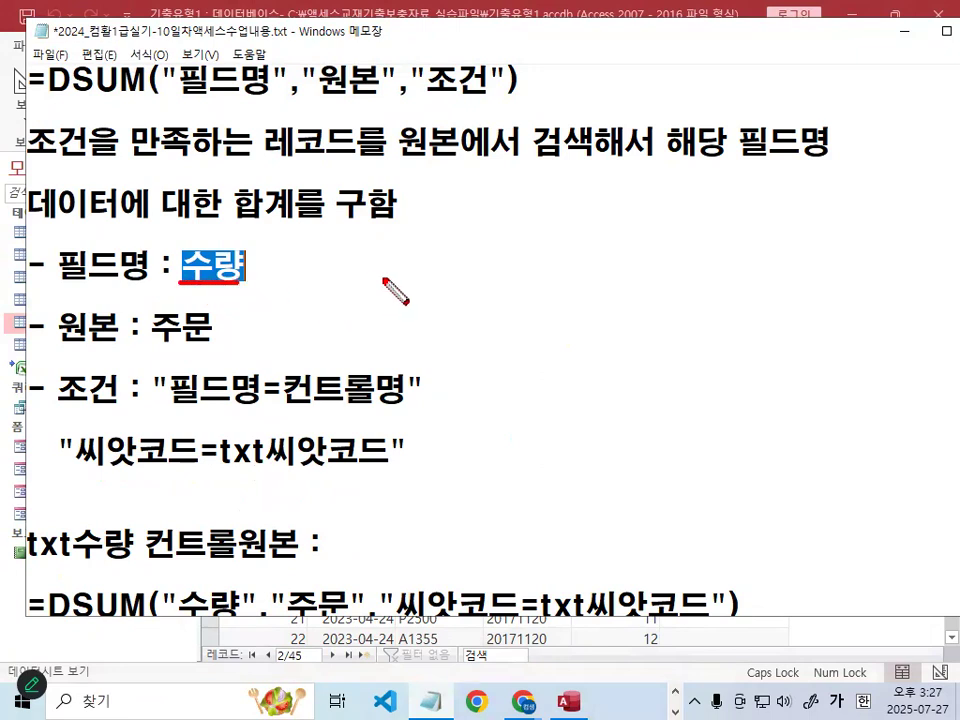
mouse_move(382, 279)
mouse_down()
mouse_move(418, 279)
mouse_move(385, 272)
mouse_up()
mouse_move(446, 283)
mouse_down()
mouse_move(503, 283)
mouse_move(473, 309)
mouse_move(548, 287)
mouse_move(606, 290)
mouse_move(588, 305)
mouse_up()
click(515, 274)
mouse_move(652, 280)
mouse_down()
mouse_move(662, 300)
mouse_move(633, 285)
mouse_up()
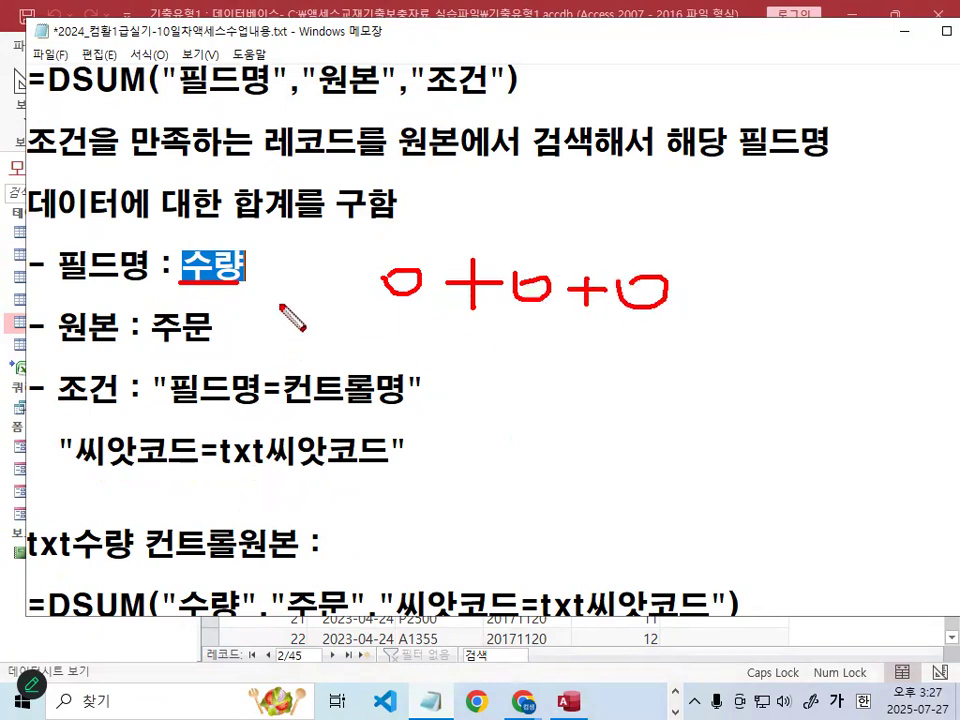
key(Escape)
Step: Circle the 총수량합계 box on the 씨앗입고현황_예제 form in red, clear the mark and close the 주문 table
click(904, 31)
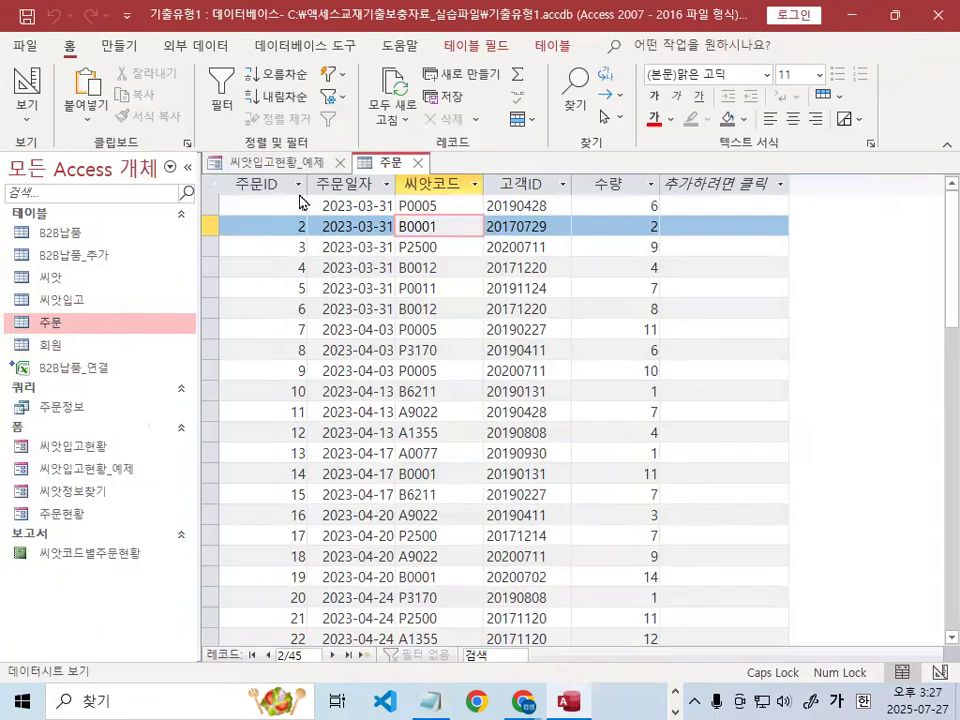
click(270, 162)
drag(657, 614, 674, 628)
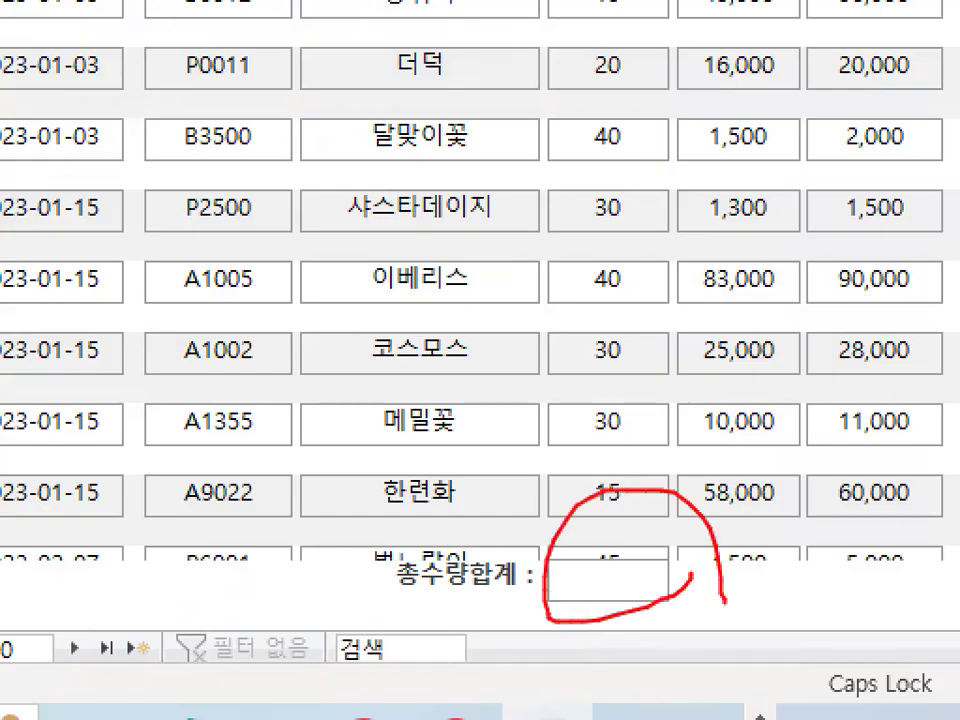
key(Escape)
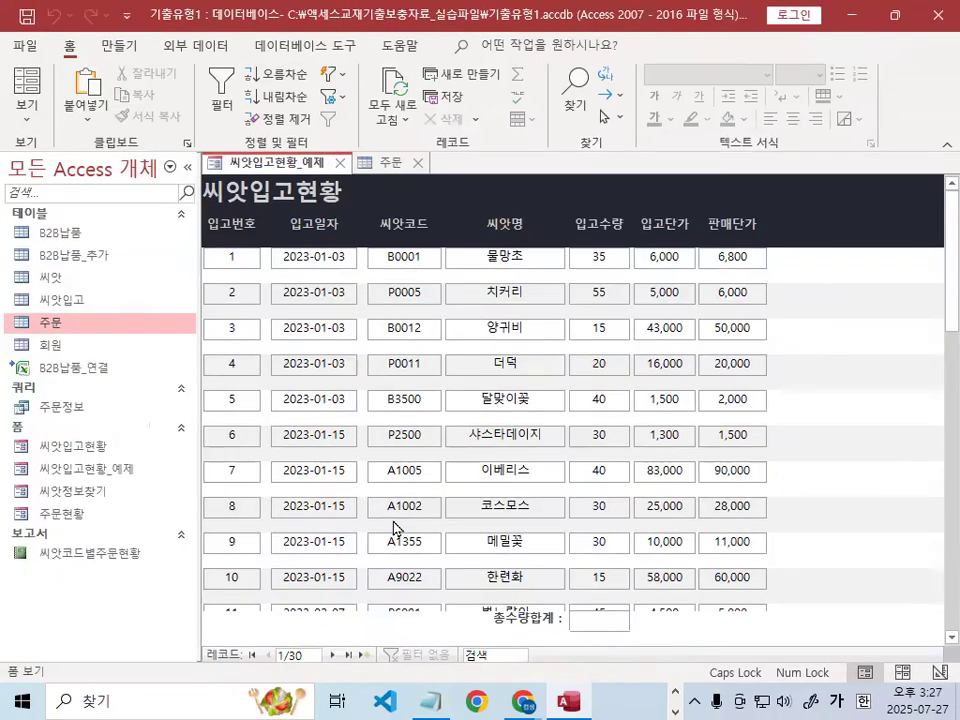
click(419, 163)
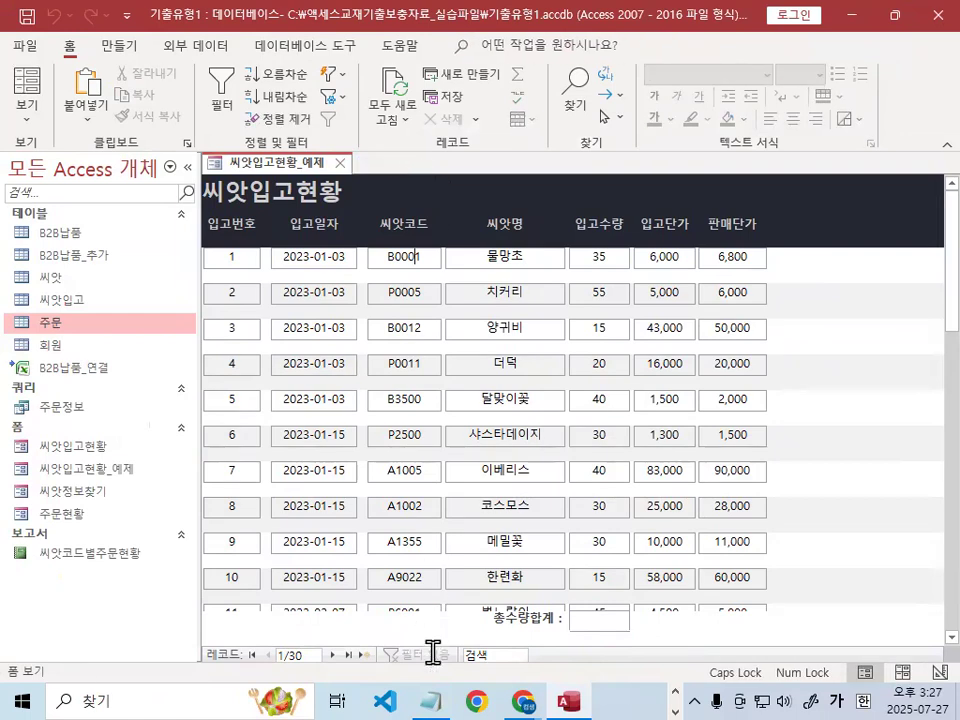
Step: Return to the notes and highlight DSUM and its 필드명, 원본 and 조건 arguments, then the 필드명=컨트롤명 condition
click(430, 700)
scroll(255, 217, up, 1)
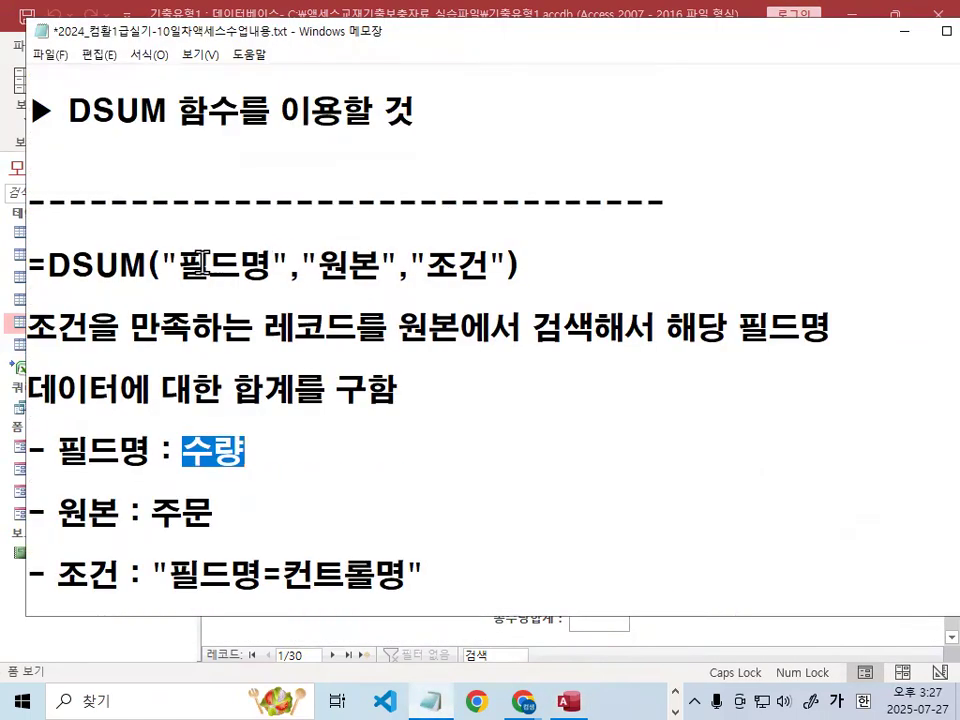
drag(180, 264, 242, 262)
drag(72, 266, 108, 266)
drag(180, 264, 366, 265)
drag(179, 265, 362, 263)
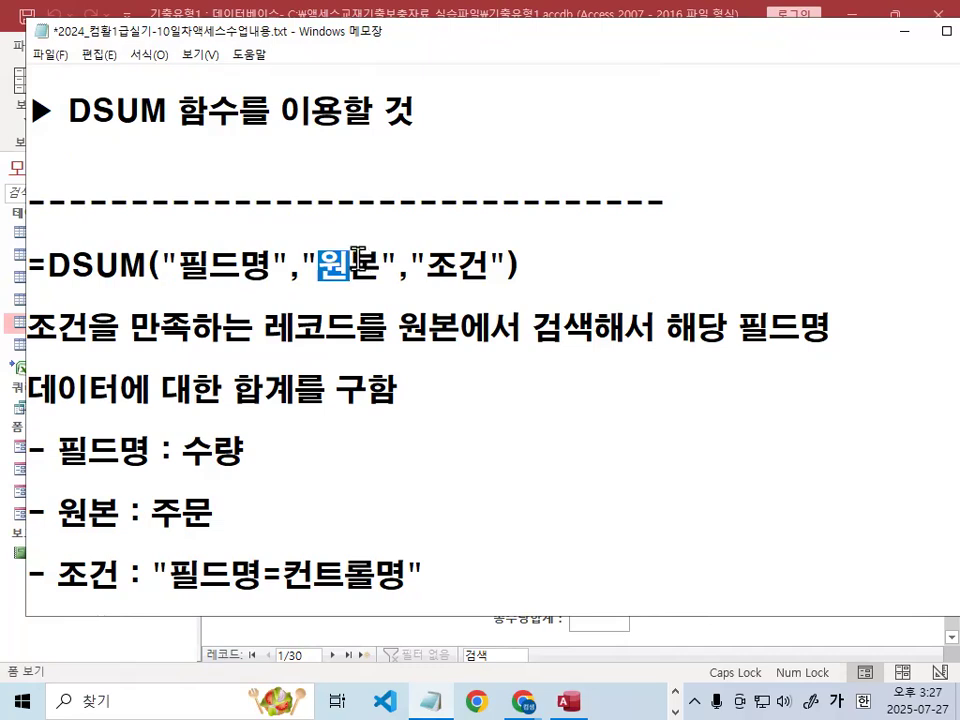
drag(430, 265, 476, 265)
drag(320, 266, 380, 264)
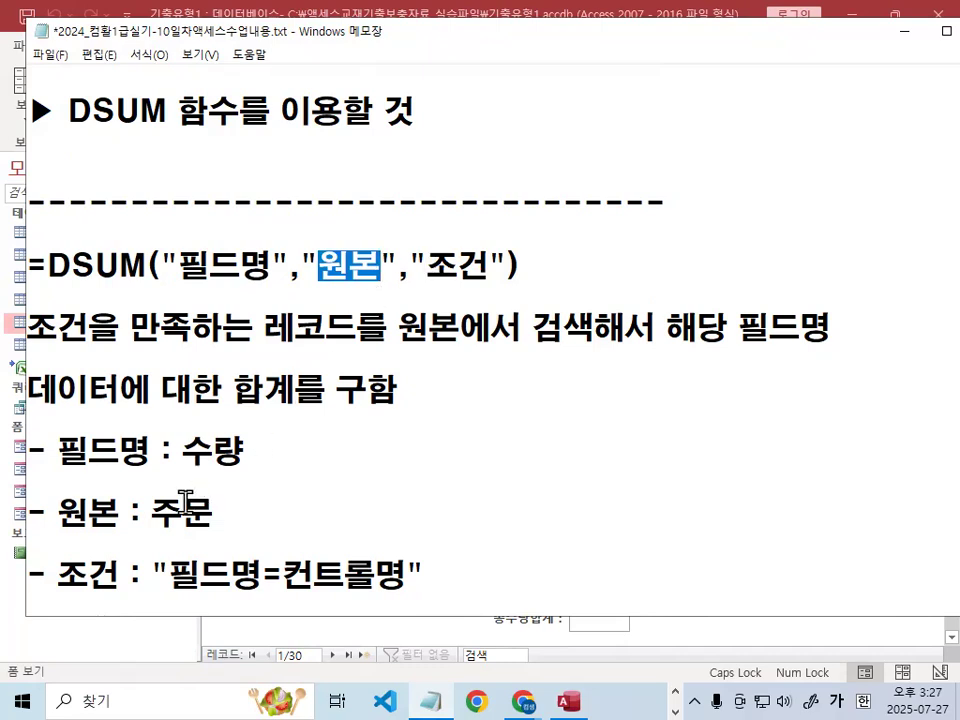
scroll(185, 503, down, 1)
drag(200, 483, 370, 480)
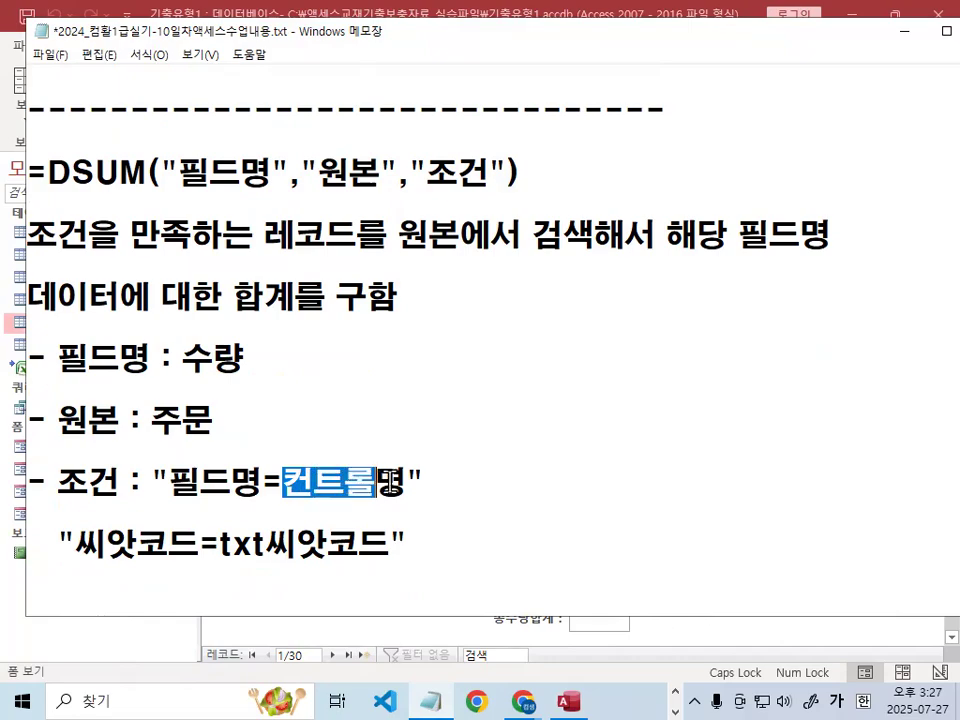
Step: Switch to the 씨앗입고현황_예제 form and mark the first record's B0001 seed code in red, then clear the mark
click(904, 31)
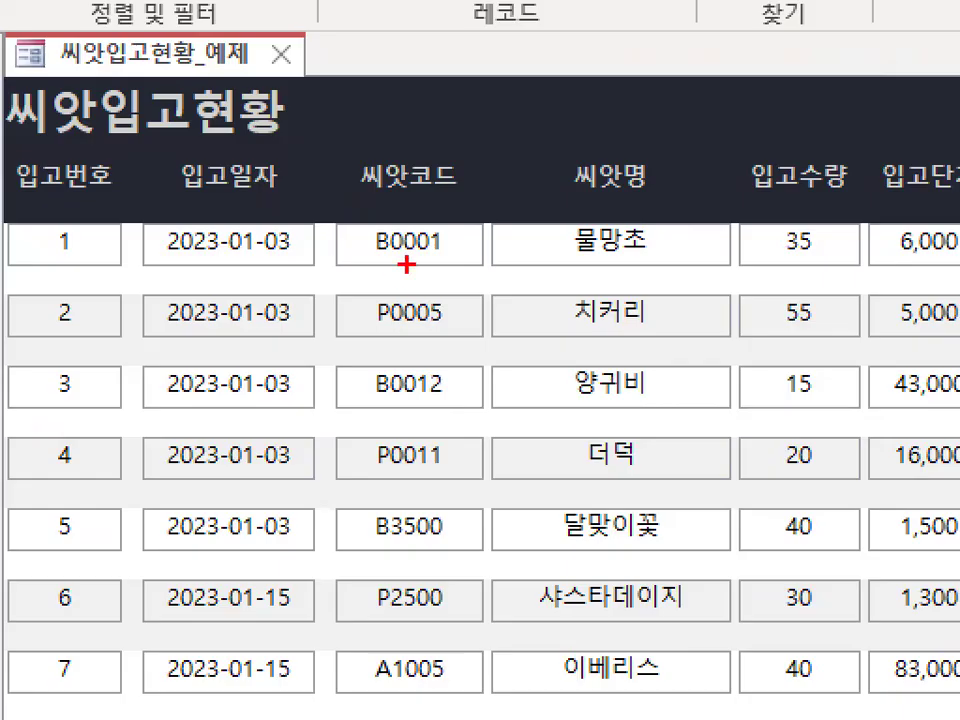
mouse_move(421, 251)
mouse_down()
mouse_move(360, 257)
mouse_move(422, 258)
mouse_up()
key(Escape)
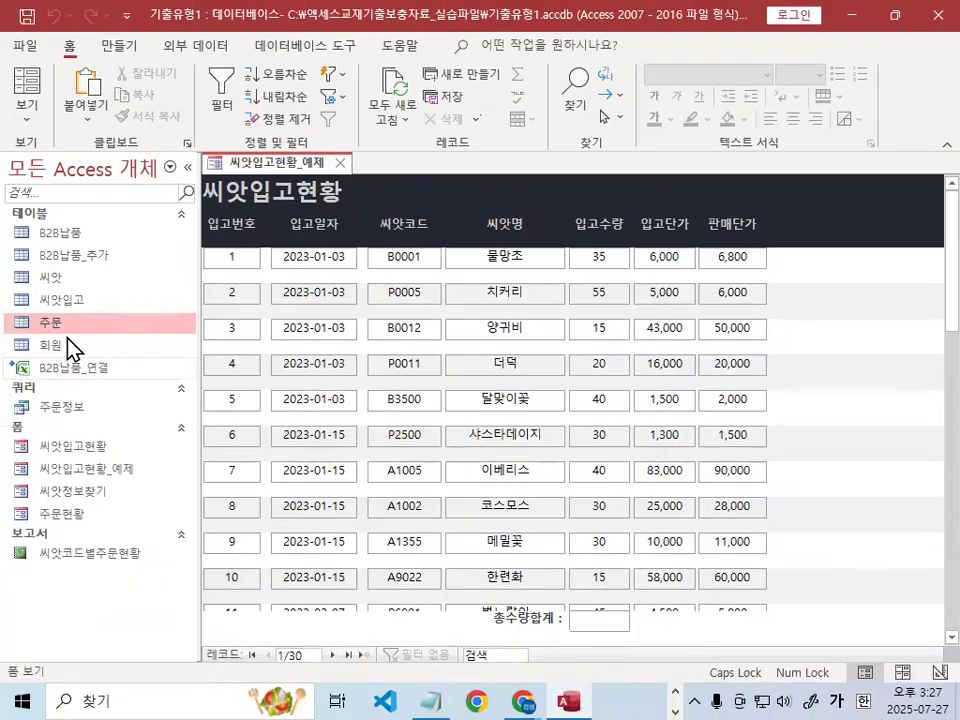
Step: Open the 주문 table, mark the 씨앗코드 values and several 수량 values joined by plus signs, then clear the marks and return to the form
double_click(55, 330)
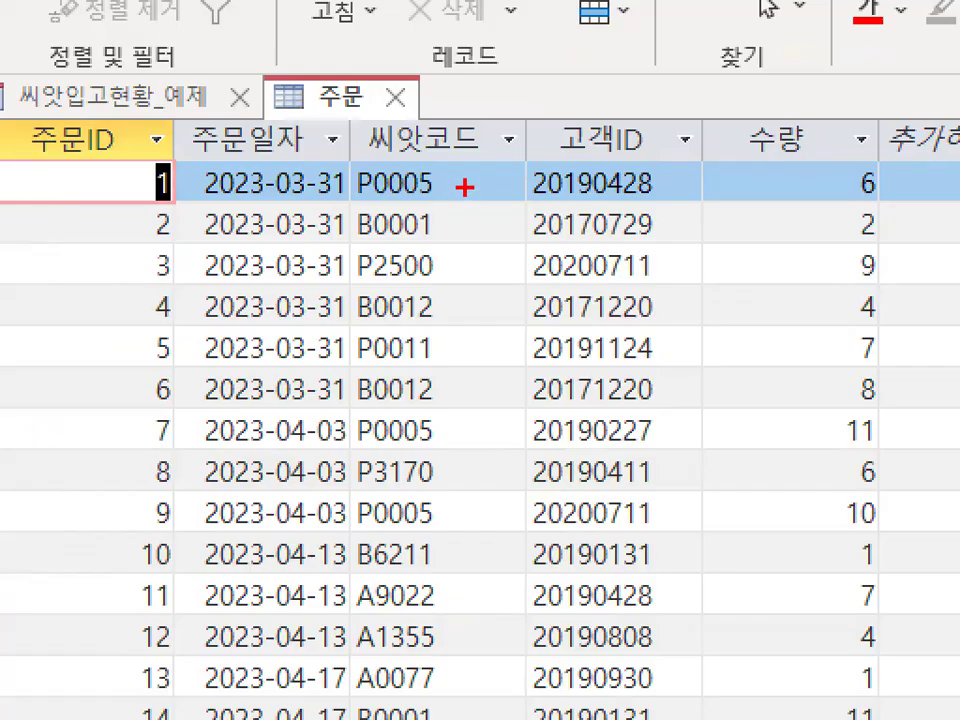
drag(470, 236, 467, 328)
mouse_move(462, 383)
mouse_down()
mouse_move(352, 160)
mouse_move(460, 200)
mouse_up()
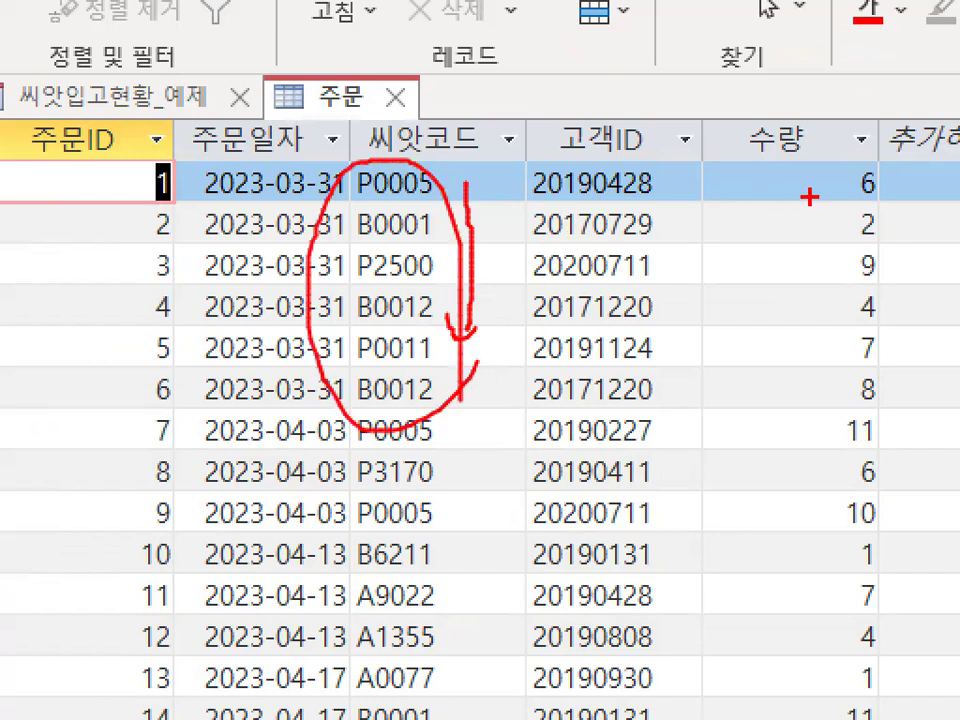
drag(925, 190, 882, 174)
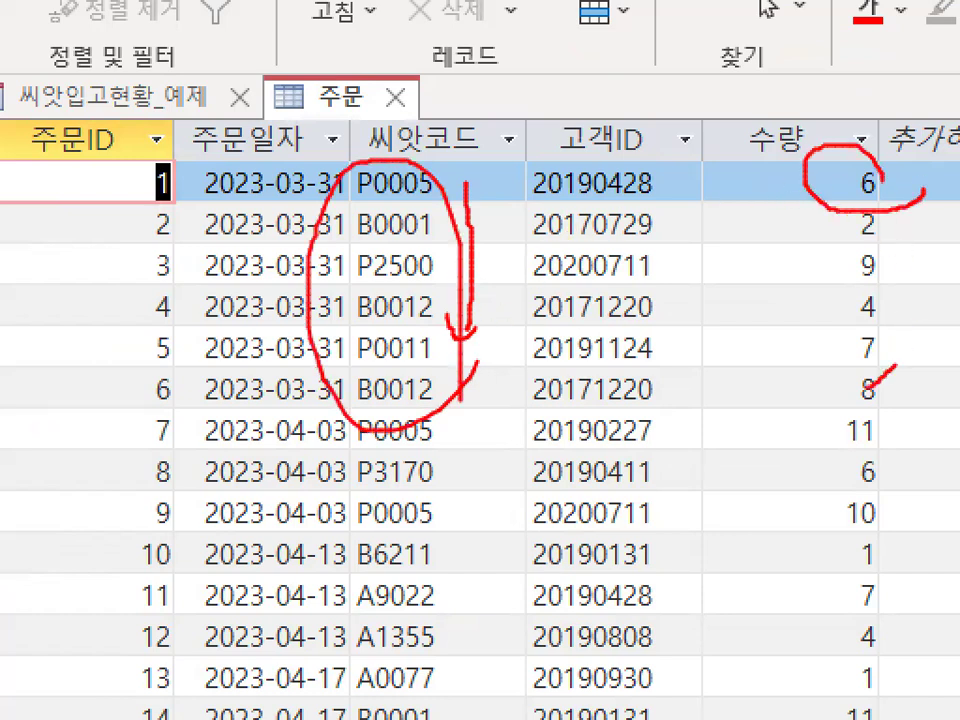
drag(872, 345, 897, 383)
drag(835, 508, 883, 553)
drag(853, 208, 853, 318)
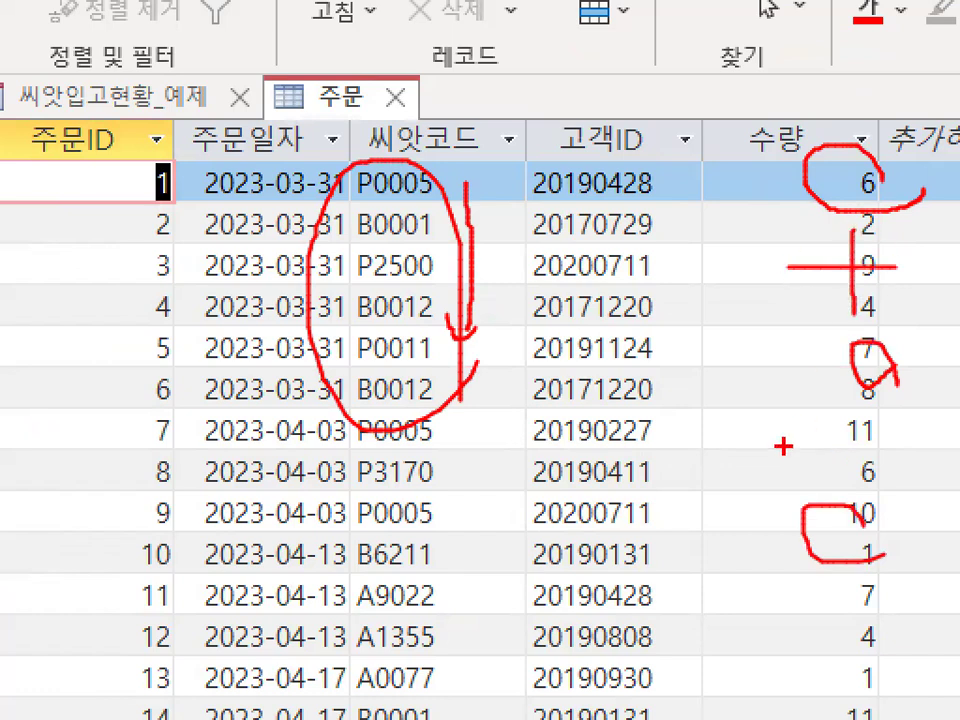
drag(786, 446, 893, 450)
drag(830, 415, 832, 510)
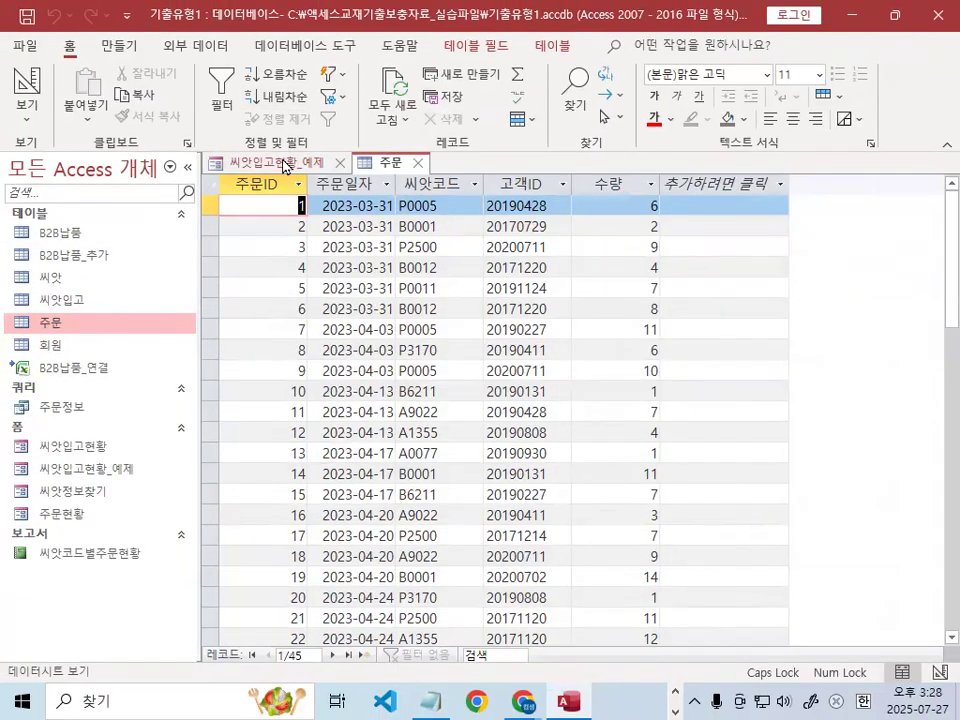
click(177, 97)
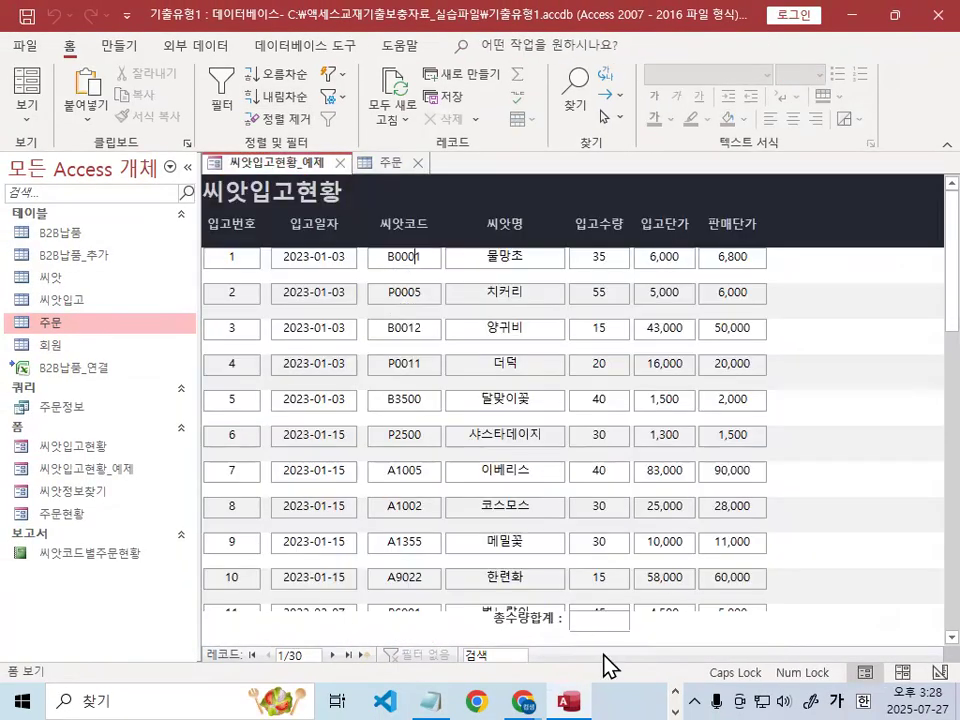
Step: Mark the 총수량합계 box, close the 주문 table and switch the 씨앗입고현황_예제 form to Design view
drag(619, 617, 621, 635)
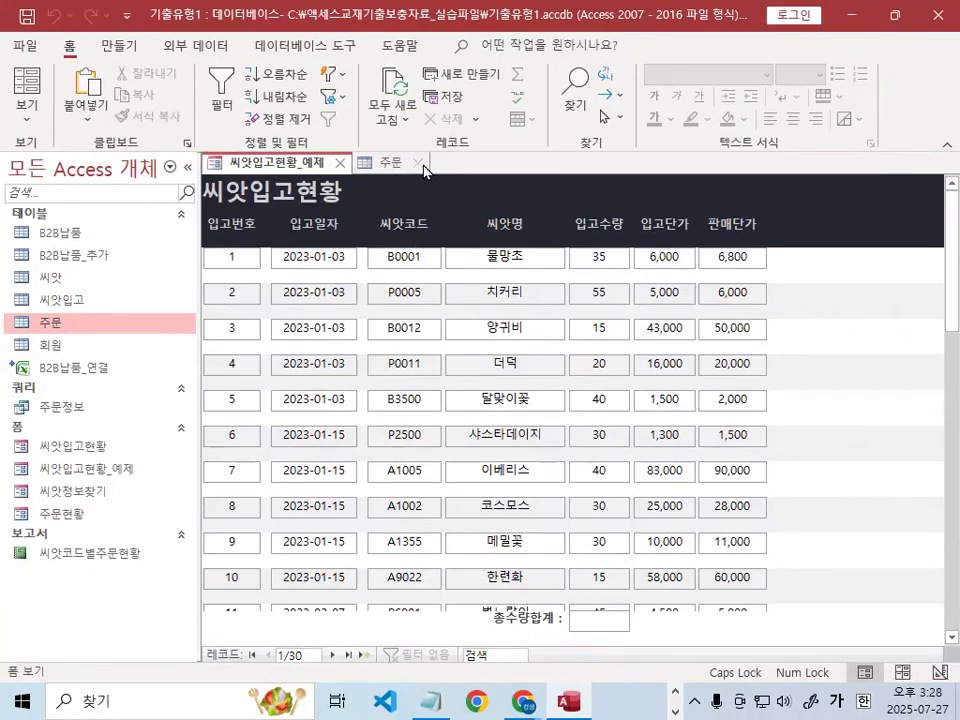
click(419, 163)
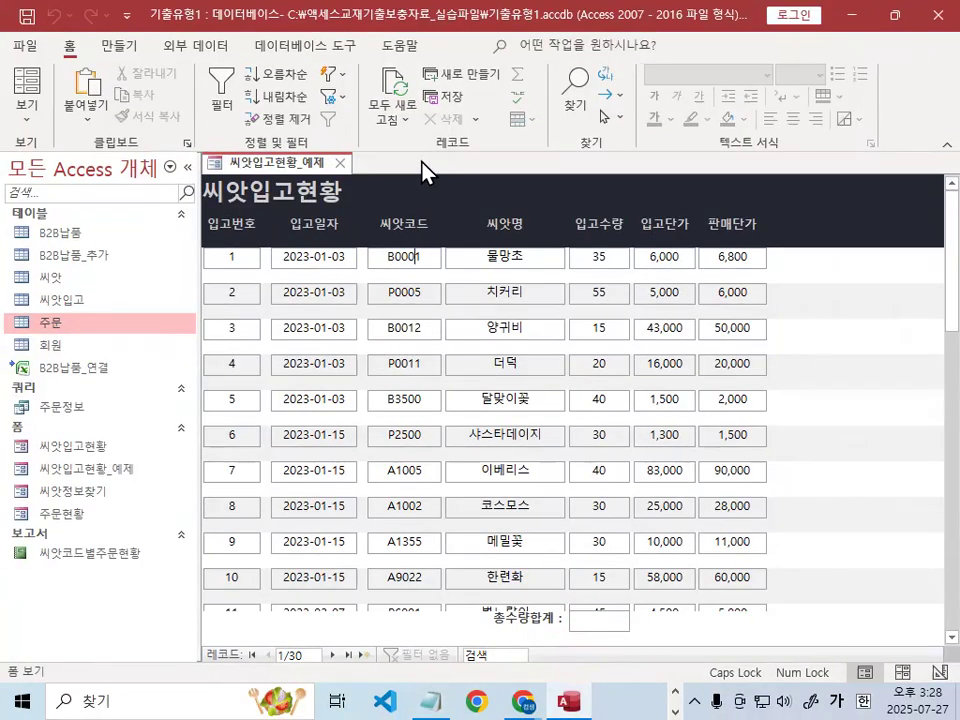
click(27, 110)
click(85, 246)
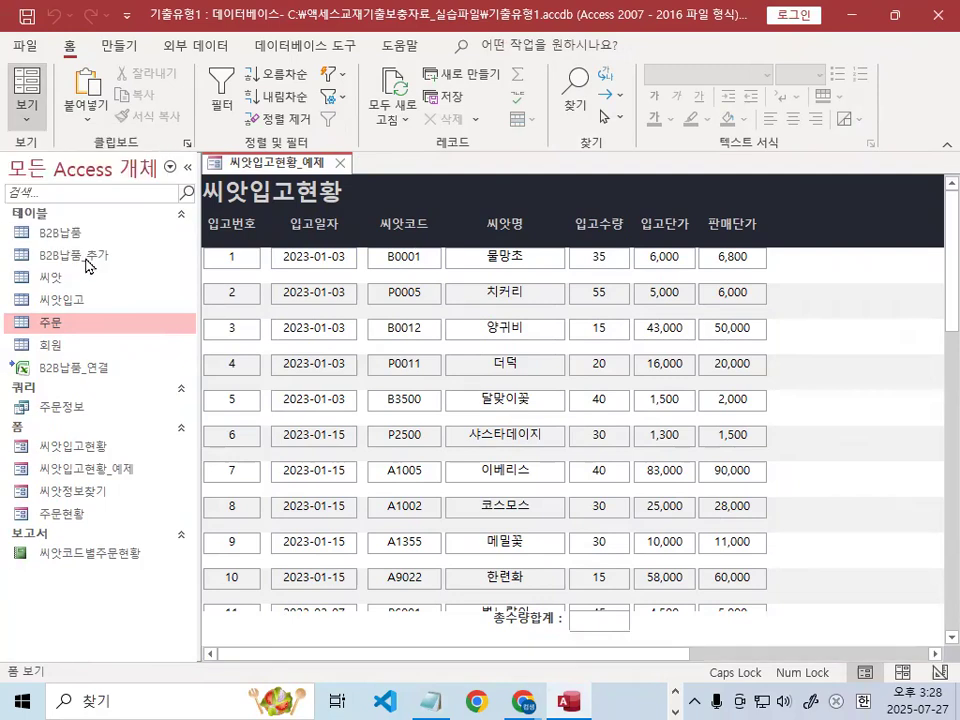
Step: Select the unbound text box beside 총수량합계, move the property sheet aside and underline its 컨트롤 원본 property in red
drag(659, 337, 610, 425)
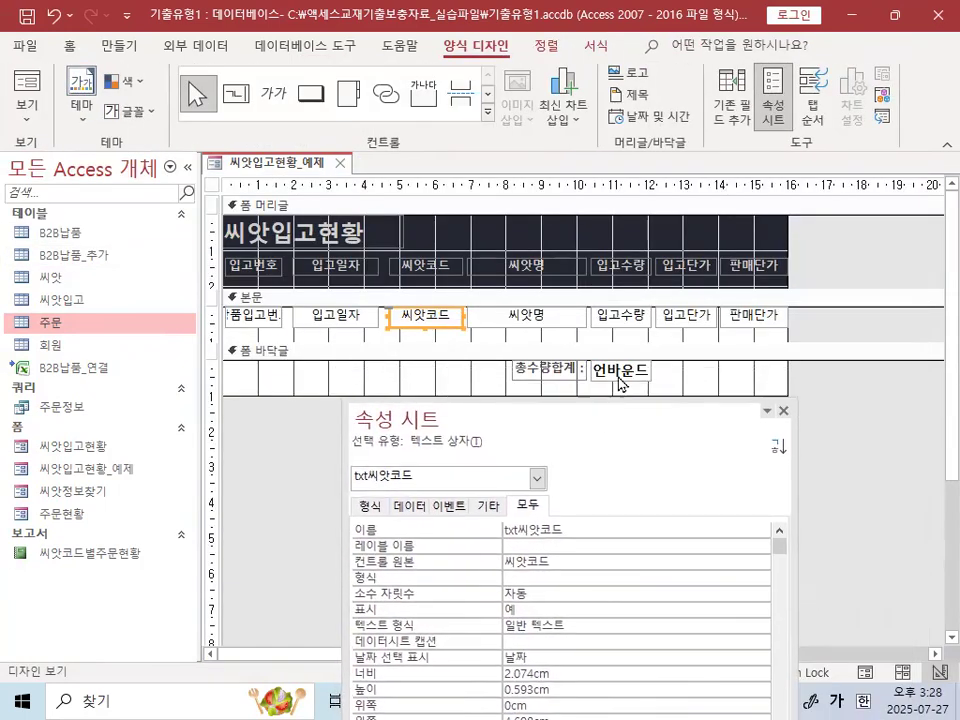
click(619, 373)
drag(430, 420, 290, 135)
click(377, 268)
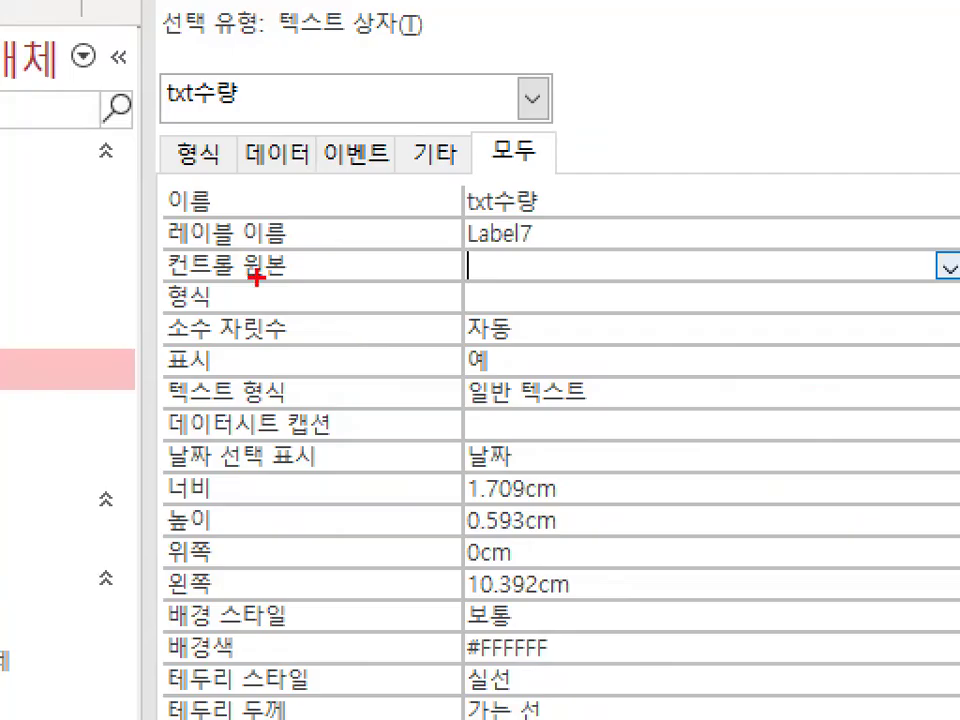
drag(172, 270, 306, 272)
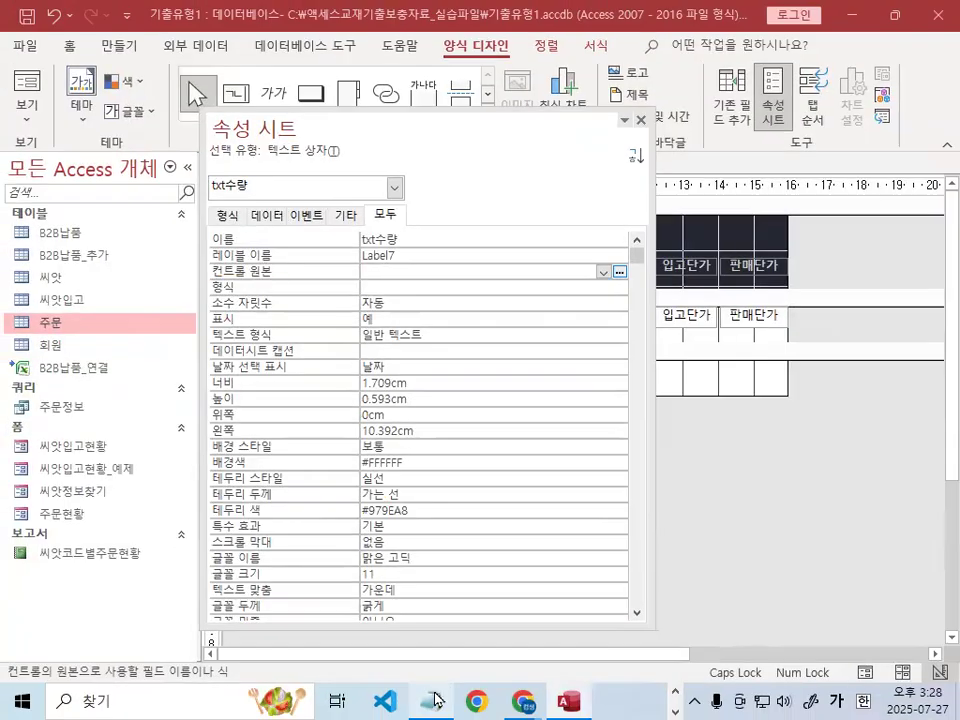
Step: Switch to the Notepad notes and highlight the 필드명 and 조건 entries, then the txt수량 컨트롤원본 heading
key(alt+Tab)
drag(48, 358, 131, 358)
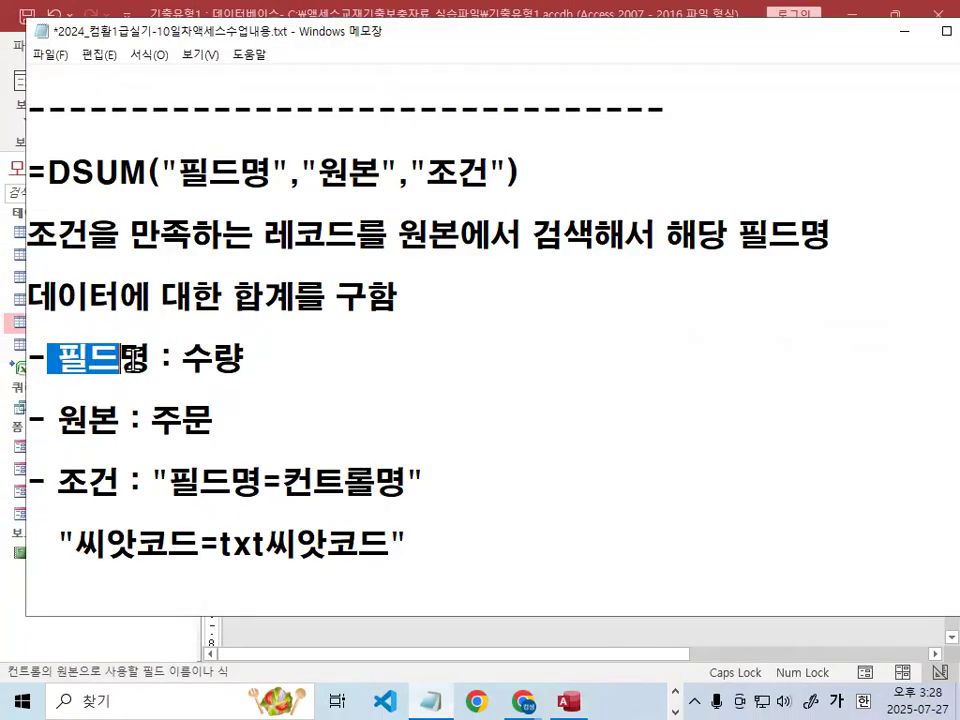
drag(58, 481, 130, 481)
scroll(137, 467, down, 1)
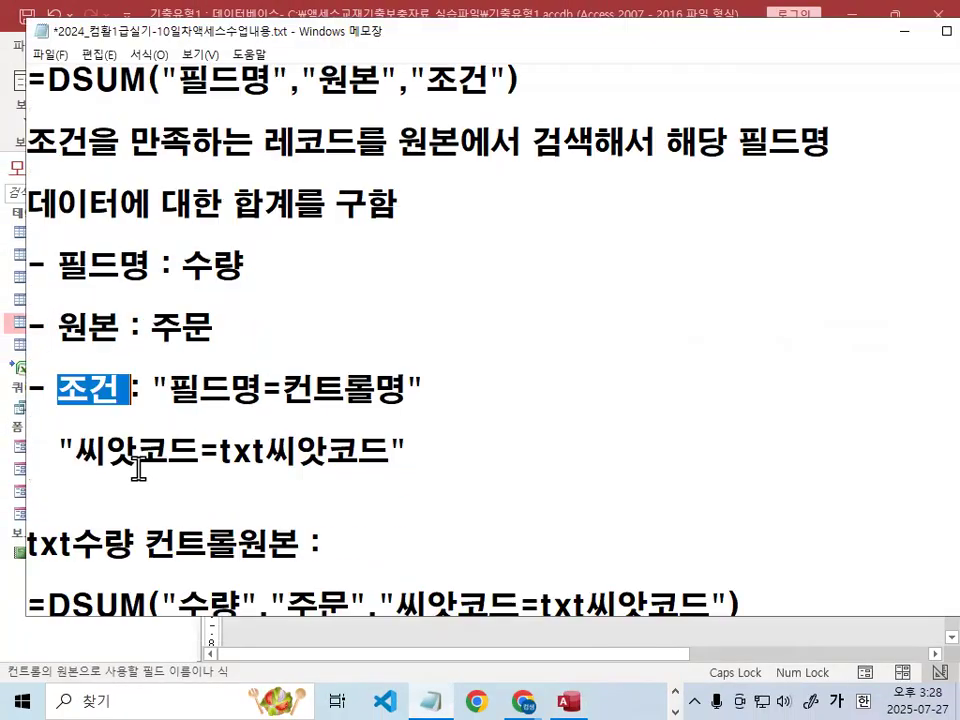
scroll(137, 467, down, 1)
drag(28, 266, 336, 266)
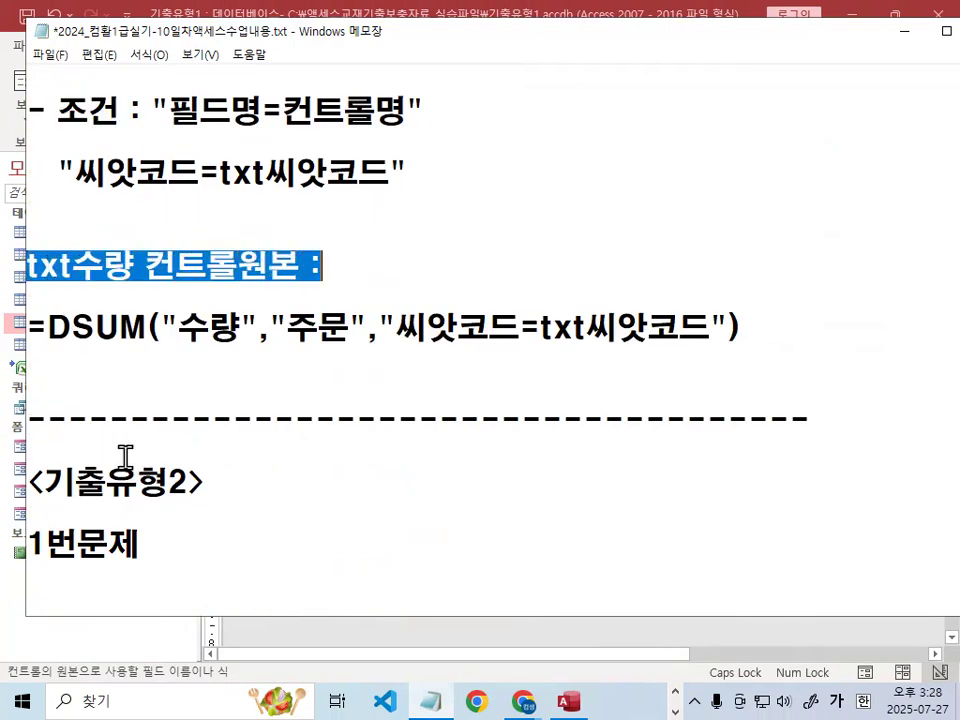
click(90, 386)
Step: Highlight DSUM and its 수량 argument in the txt수량 formula, comparing it with the 필드명 : 수량 line above
drag(47, 326, 180, 323)
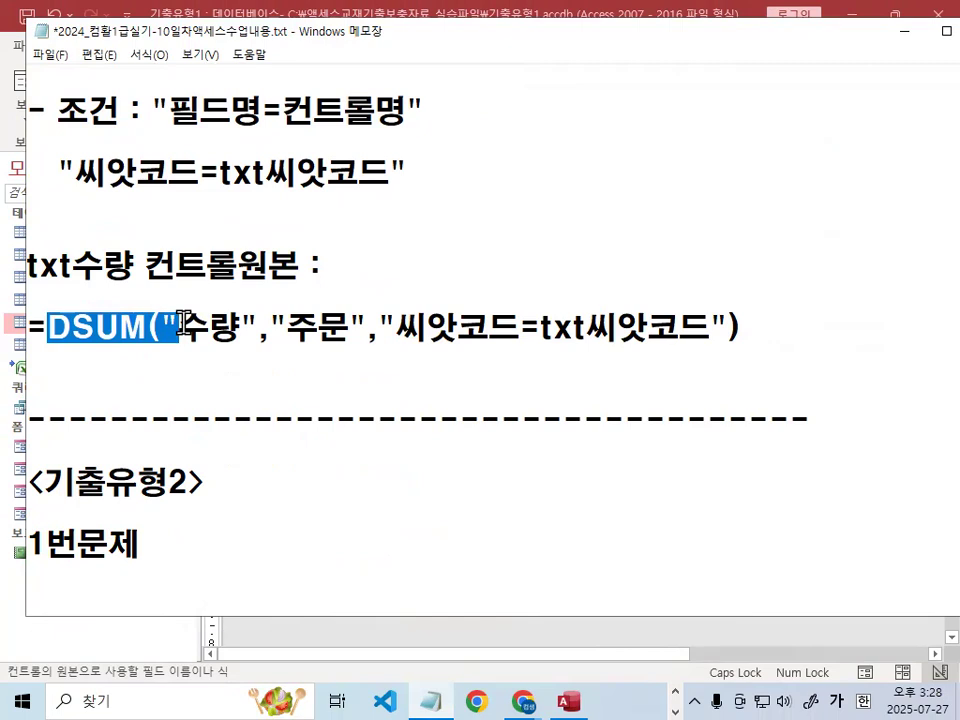
click(186, 326)
double_click(209, 326)
scroll(229, 371, up, 2)
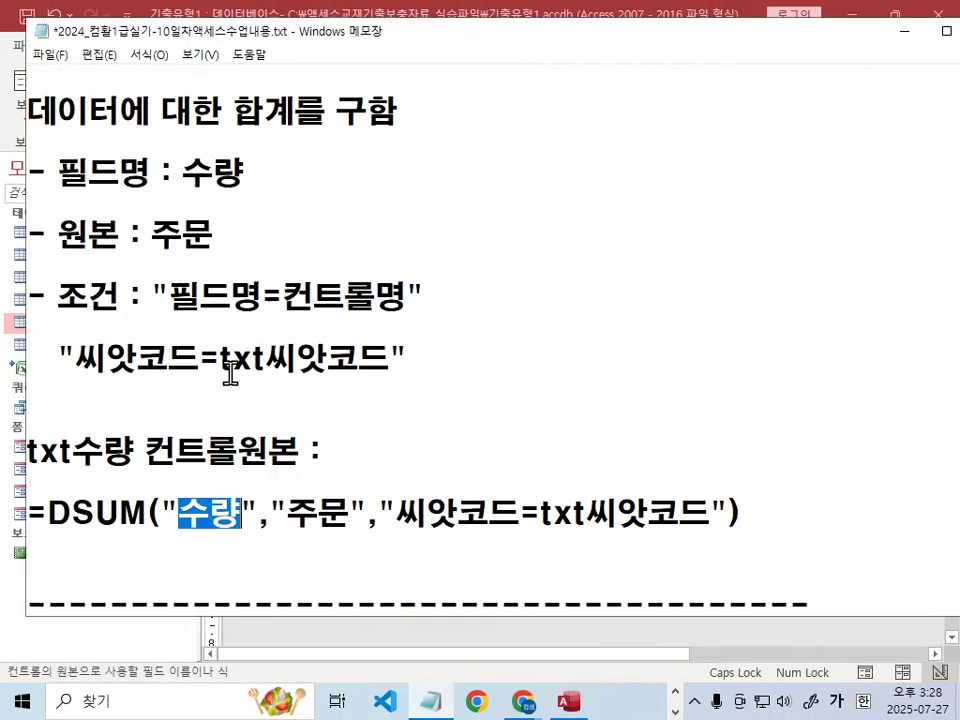
drag(165, 178, 223, 178)
scroll(230, 380, down, 2)
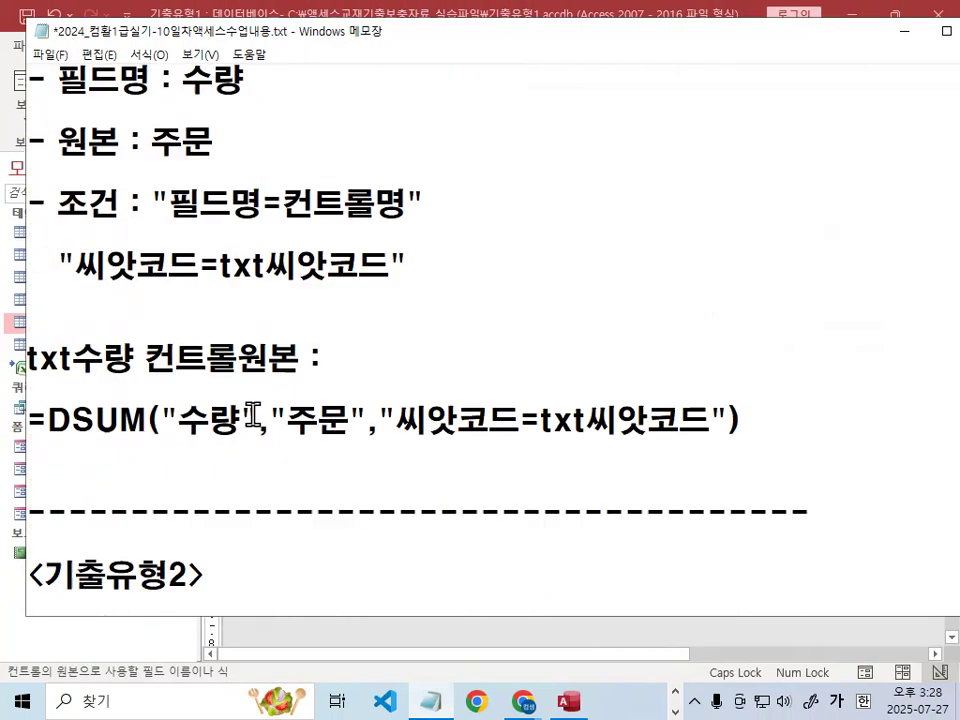
double_click(176, 322)
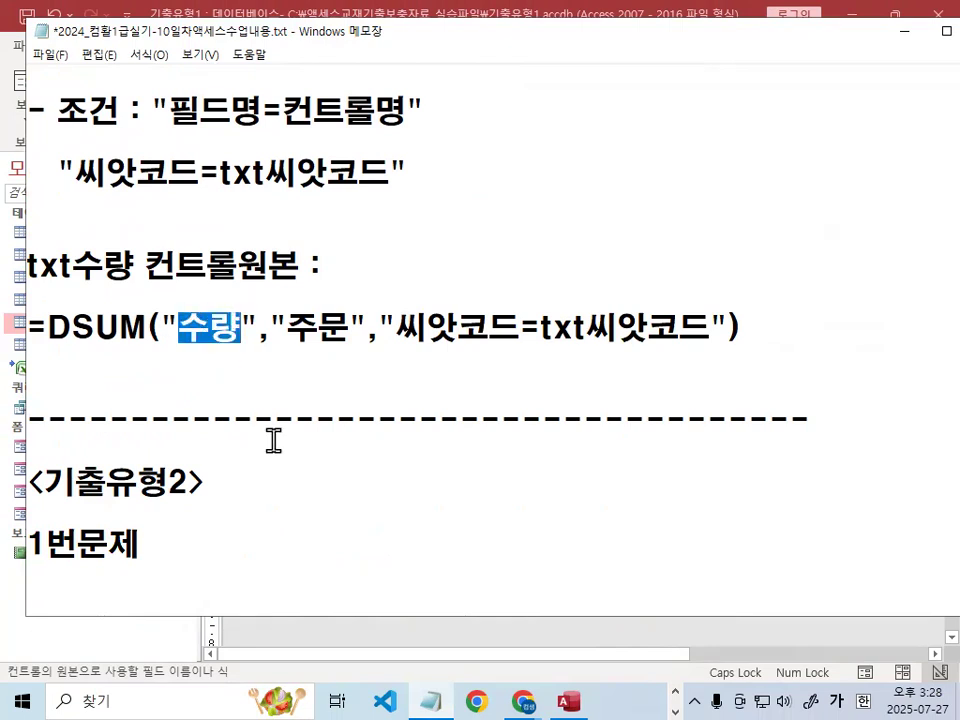
Step: Circle and check the 수량 and 주문 arguments of the DSUM formula in red, then clear the marks
mouse_move(207, 294)
mouse_down()
mouse_move(178, 332)
mouse_move(245, 342)
mouse_up()
mouse_move(372, 342)
mouse_down()
mouse_move(320, 298)
mouse_move(358, 228)
mouse_up()
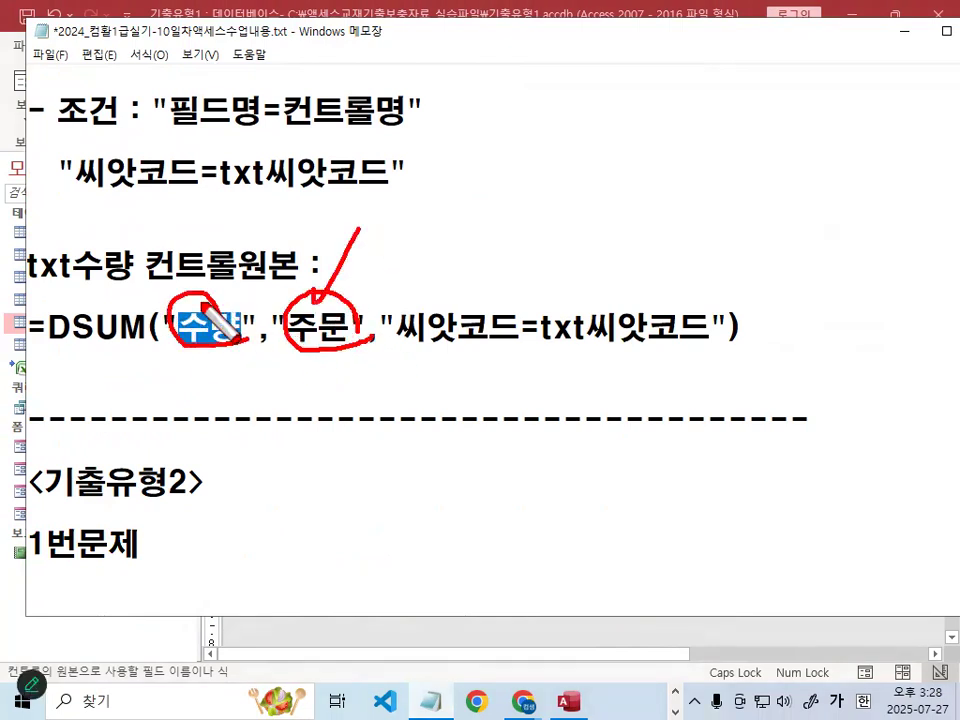
drag(196, 290, 249, 233)
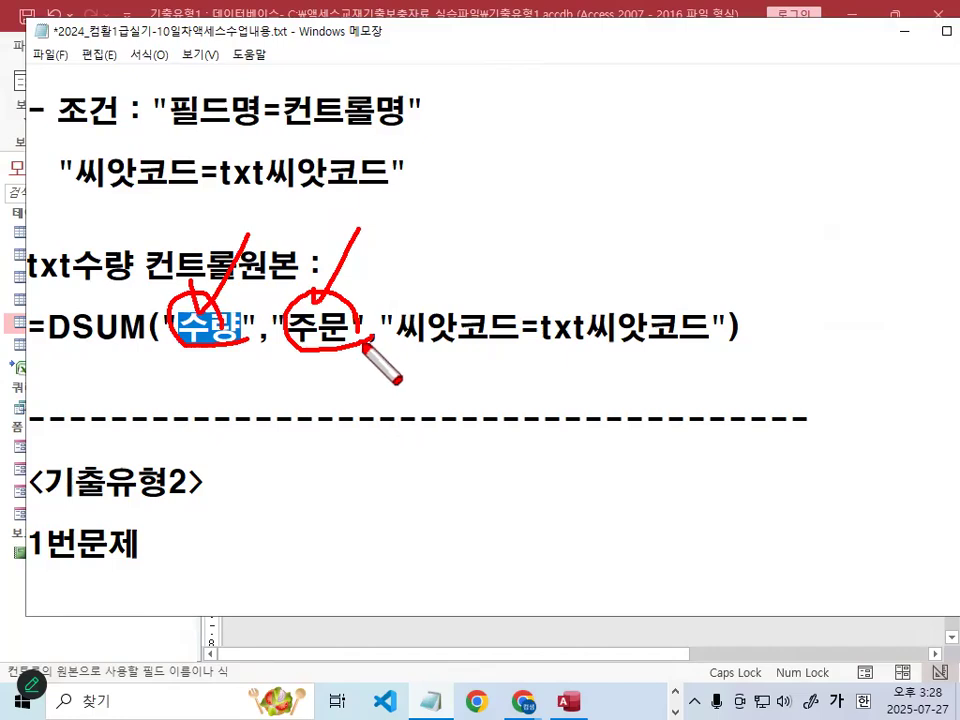
drag(350, 345, 354, 288)
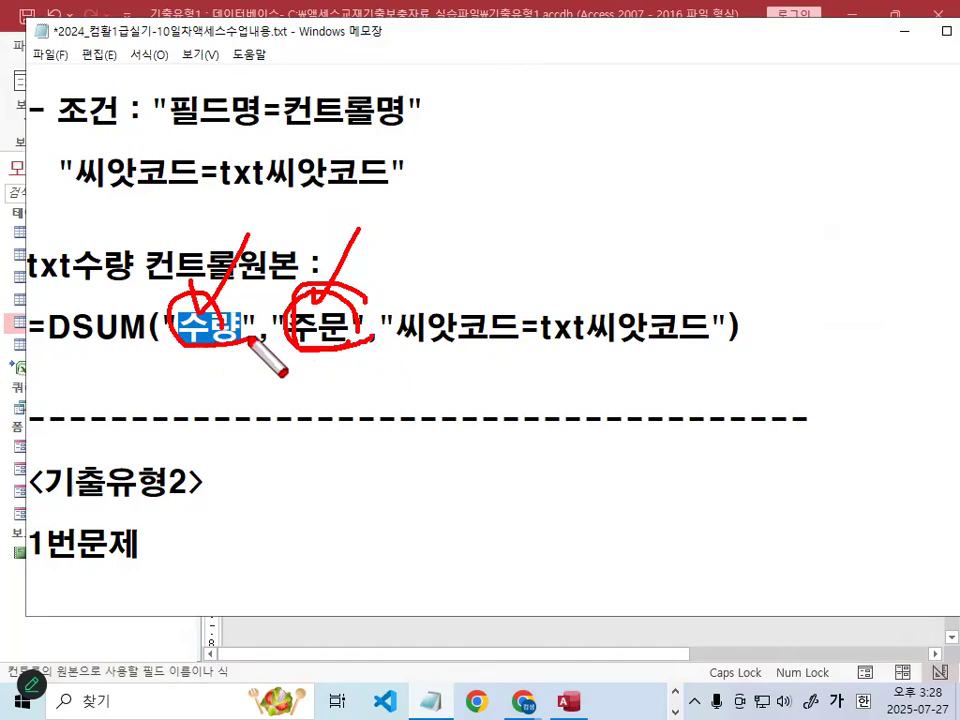
key(Escape)
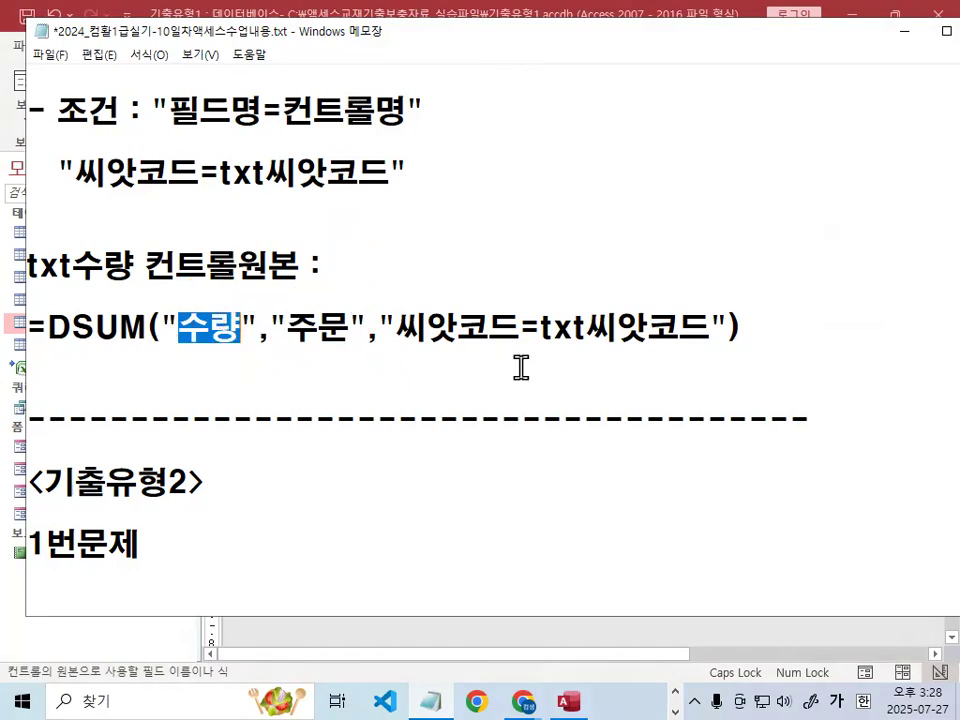
Step: Mark the two sides and equals sign of the 씨앗코드=txt씨앗코드 condition, underline 수량 and DSUM, then clear the marks
key(ctrl+2)
drag(540, 347, 656, 344)
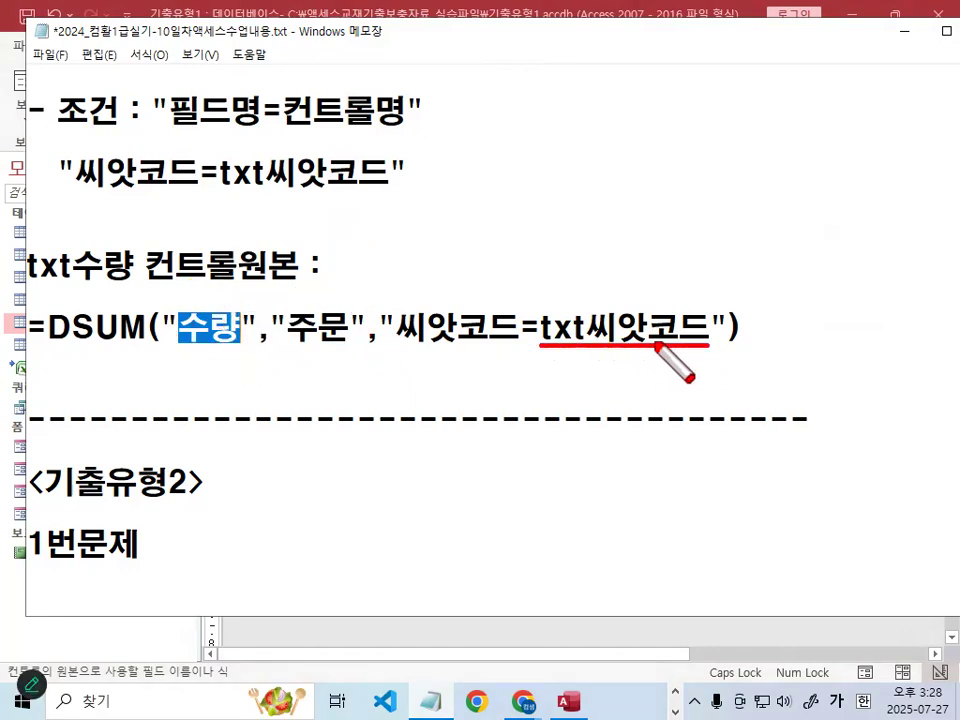
drag(631, 300, 671, 265)
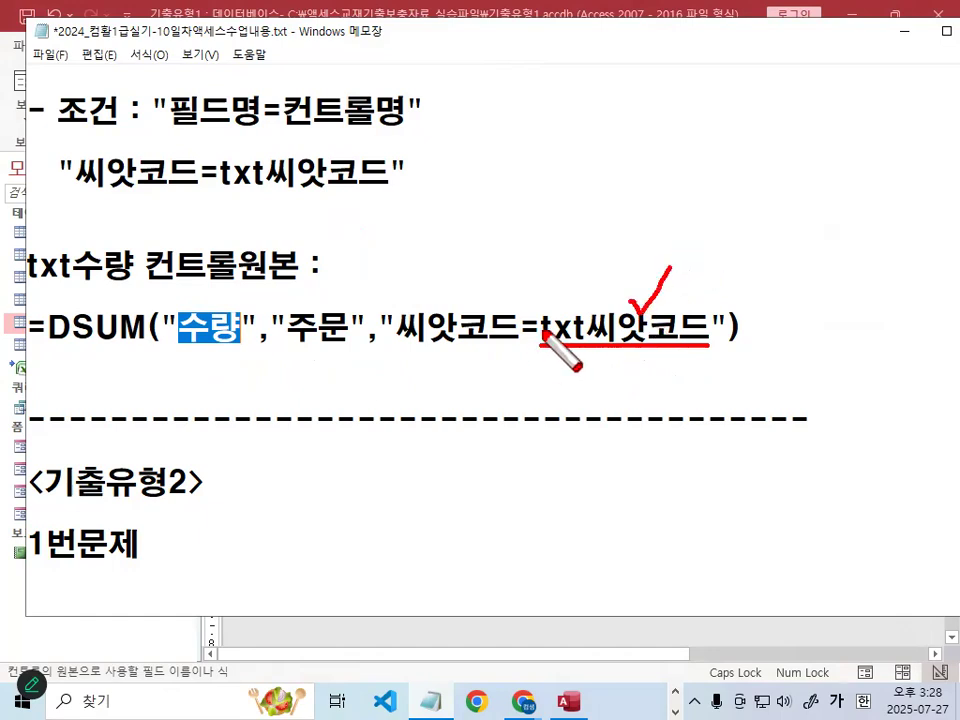
drag(549, 350, 553, 333)
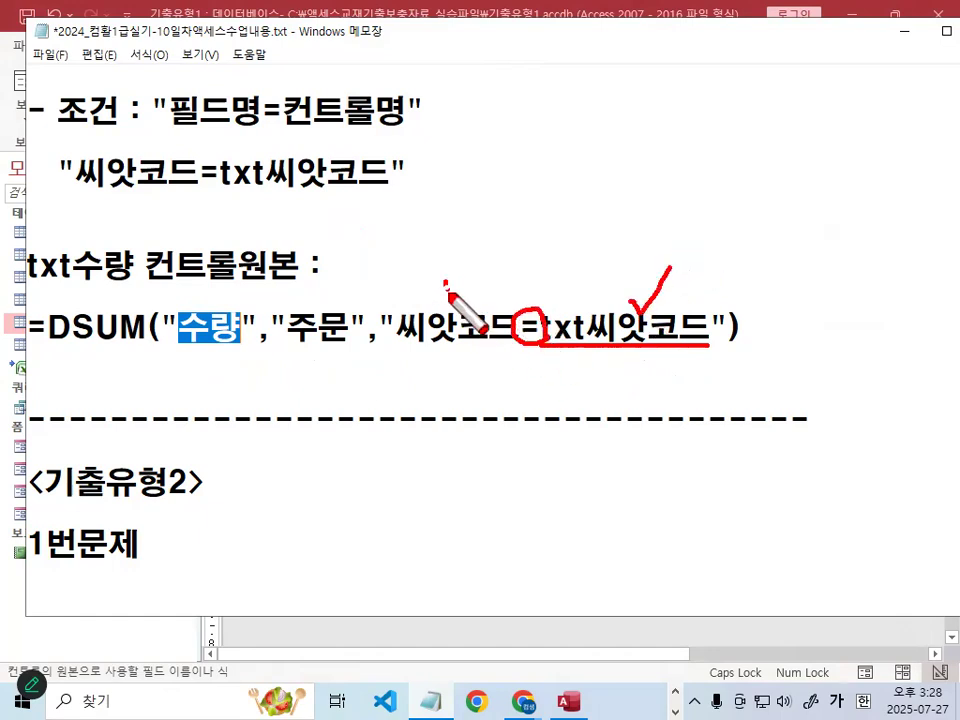
drag(446, 283, 506, 232)
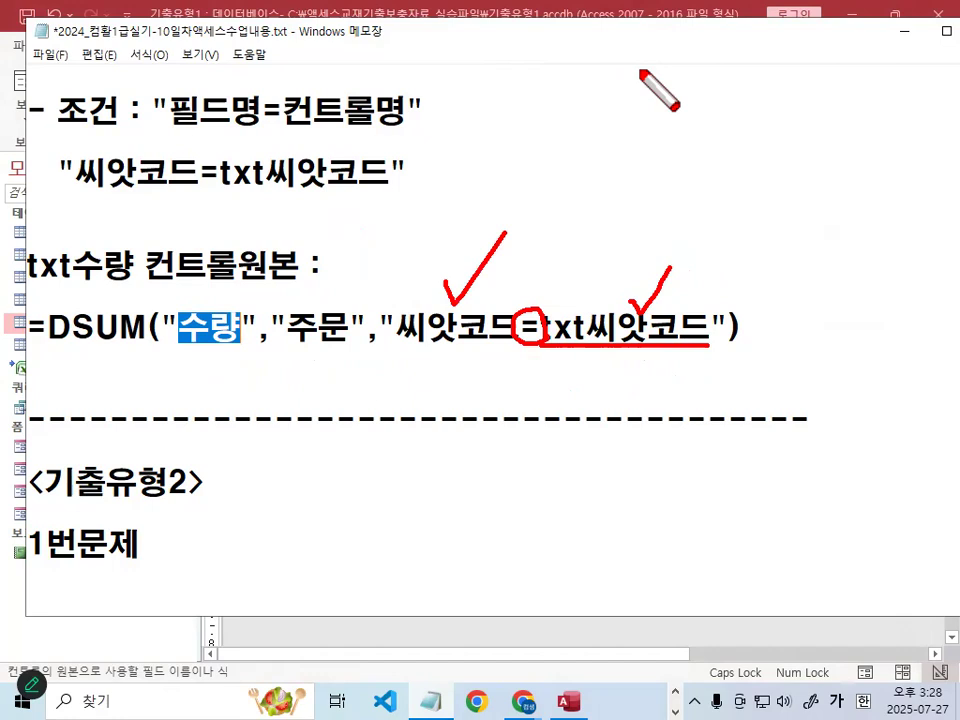
drag(402, 350, 515, 349)
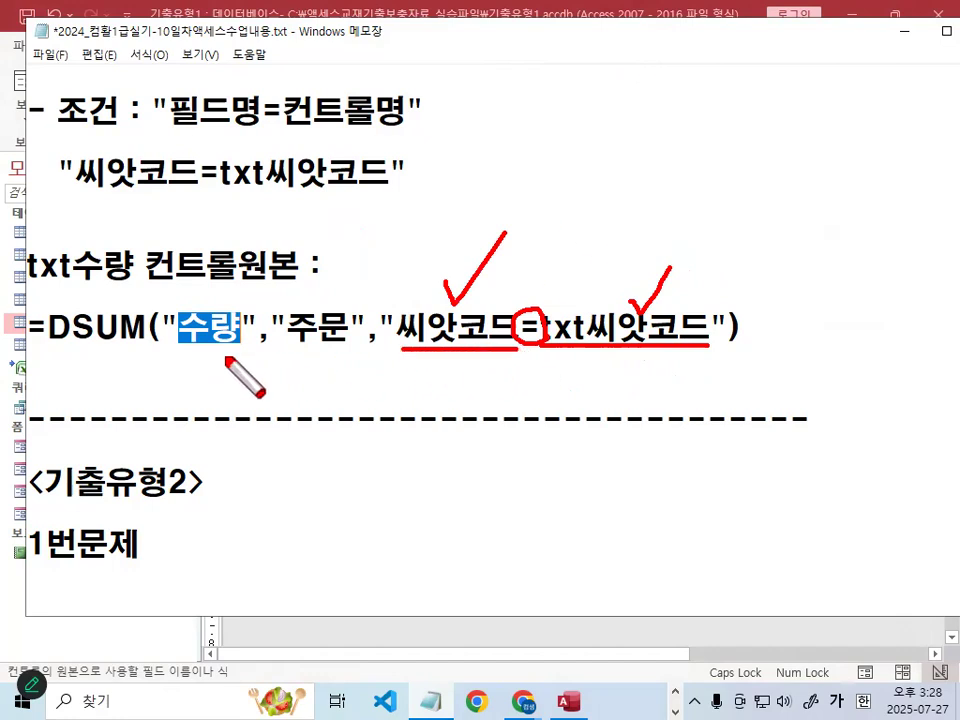
drag(194, 349, 228, 352)
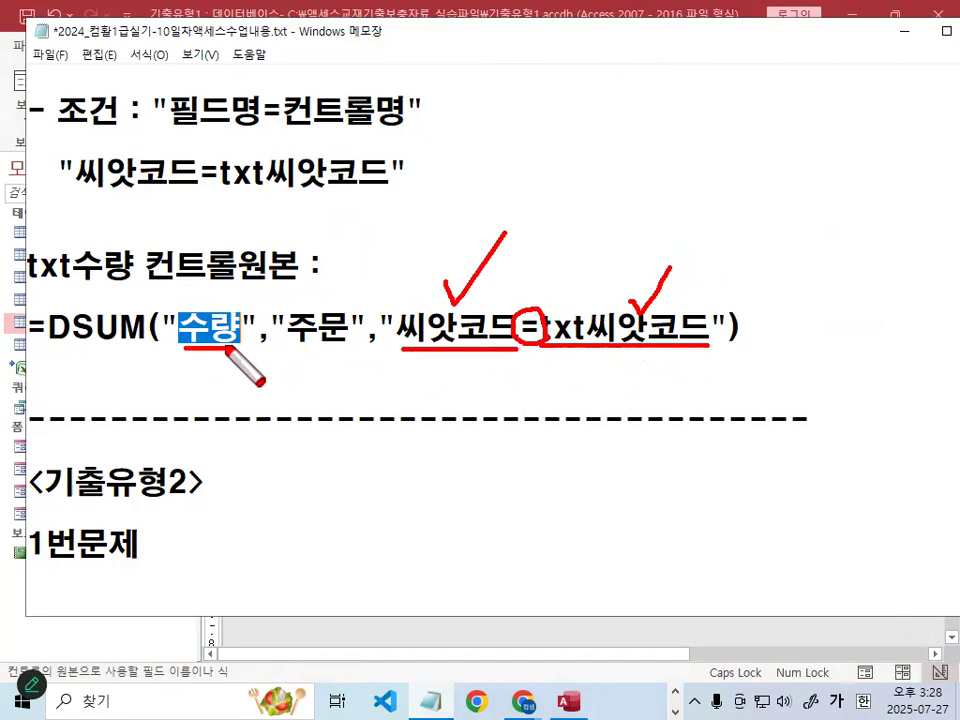
mouse_move(88, 350)
mouse_down()
mouse_move(78, 318)
mouse_move(141, 306)
mouse_move(99, 356)
mouse_up()
mouse_move(482, 352)
mouse_down()
mouse_move(422, 297)
mouse_move(508, 304)
mouse_up()
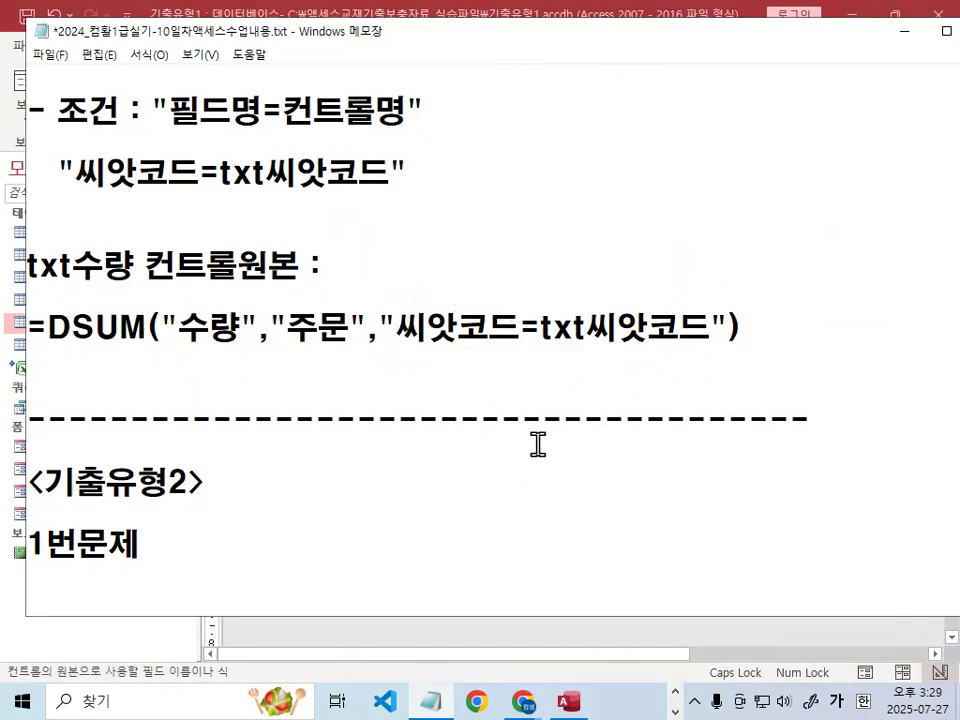
Step: Underline the three DSUM arguments in red, then mark the formula's beginning and the 컨트롤원본 heading, clearing the marks each time
key(ctrl+2)
drag(168, 346, 326, 349)
mouse_move(390, 349)
mouse_down()
mouse_move(566, 356)
mouse_move(720, 336)
mouse_up()
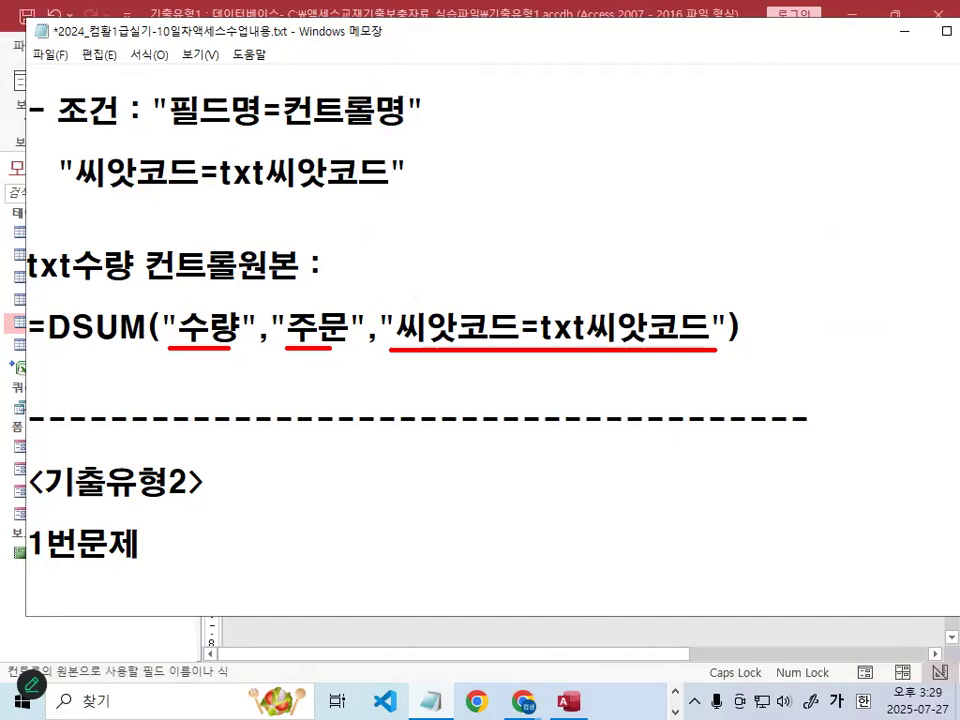
key(Escape)
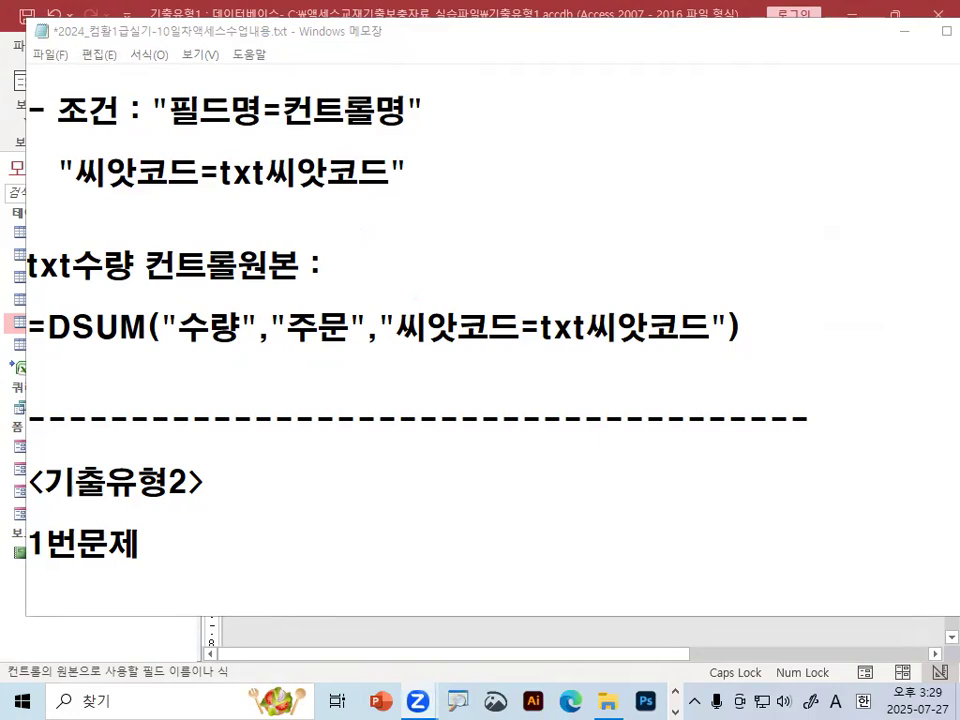
click(274, 381)
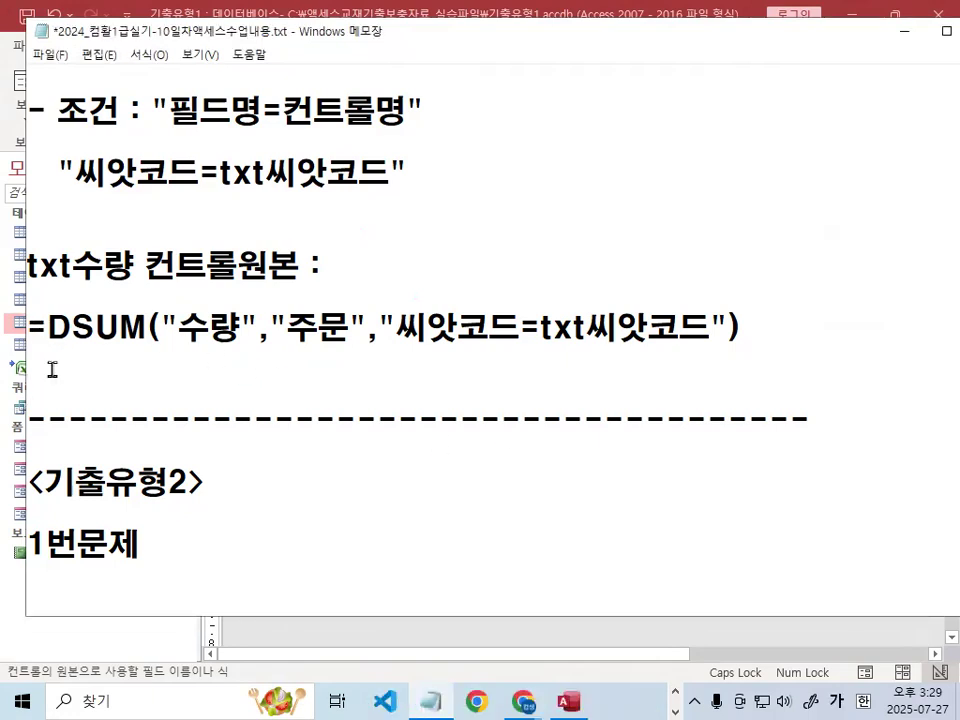
mouse_move(48, 308)
mouse_down()
mouse_move(25, 336)
mouse_move(55, 342)
mouse_up()
drag(146, 282, 305, 283)
key(Escape)
Step: Copy =DSUM("수량","주문","씨앗코드=txt씨앗코드") from the notes into the zoomed 컨트롤 원본 editor of txt수량 in Access
drag(32, 325, 789, 328)
key(ctrl+c)
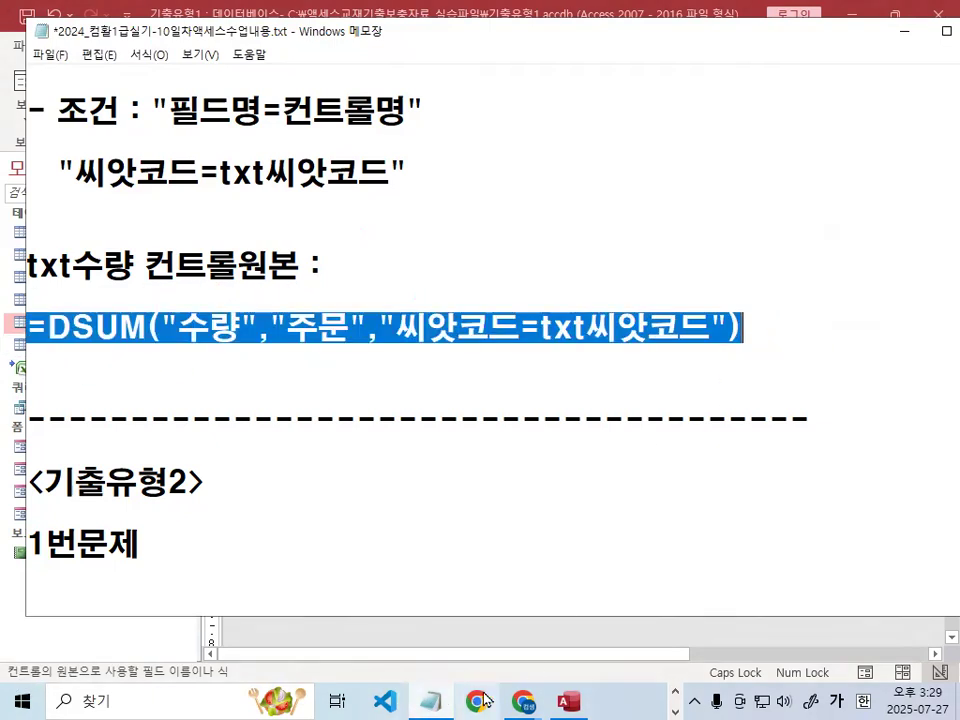
click(568, 701)
right_click(450, 271)
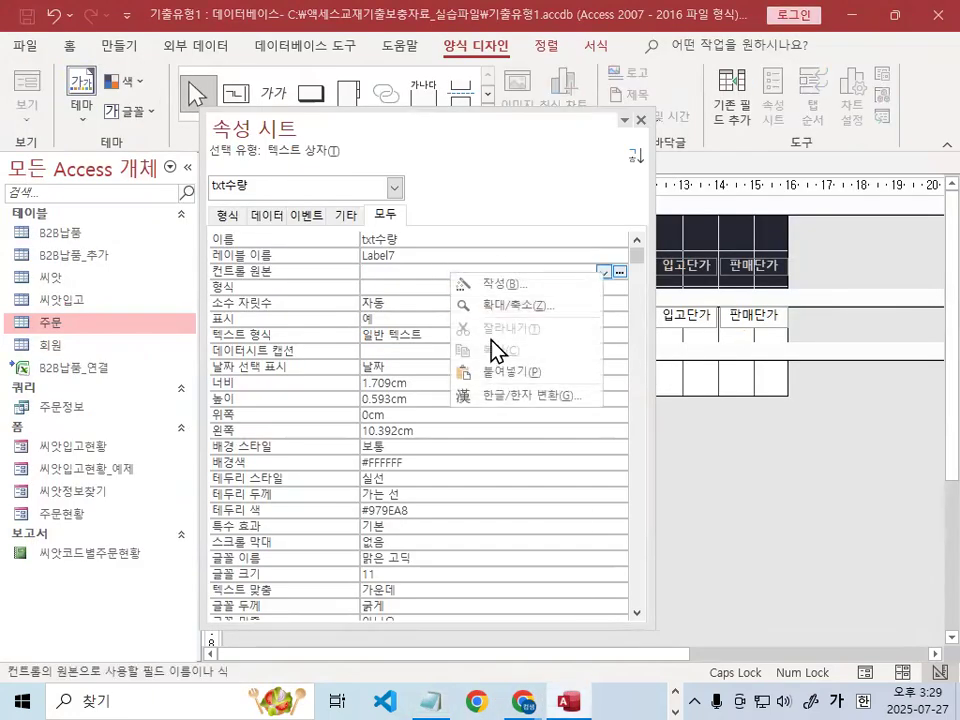
click(512, 305)
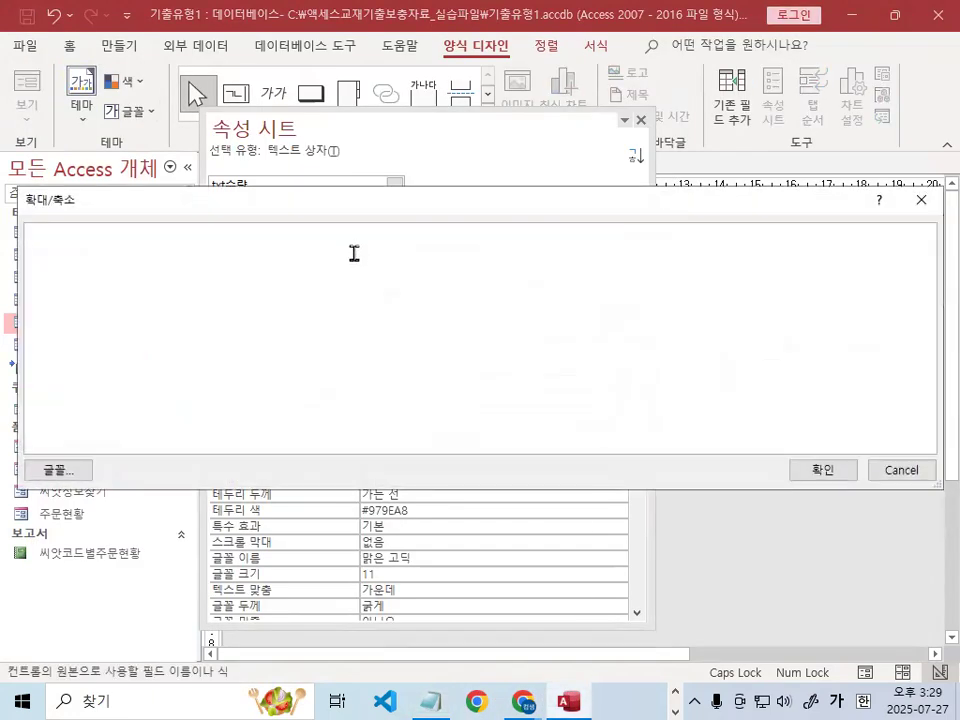
key(ctrl+v)
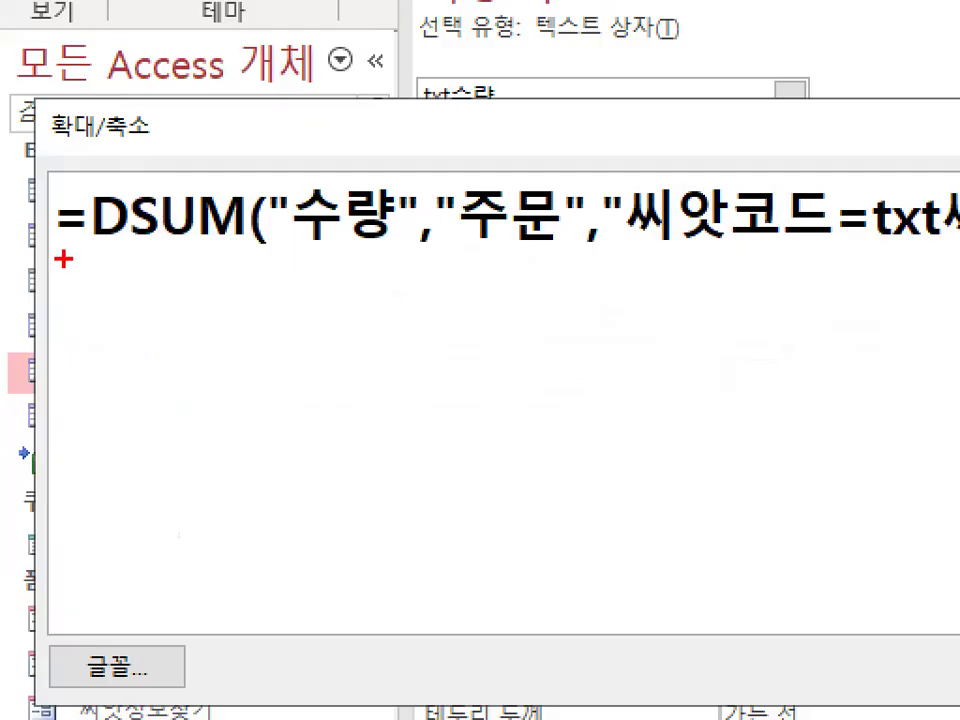
Step: Point out DSUM and its 수량, 주문 and condition arguments in the zoomed editor, then accept the expression
drag(29, 261, 121, 262)
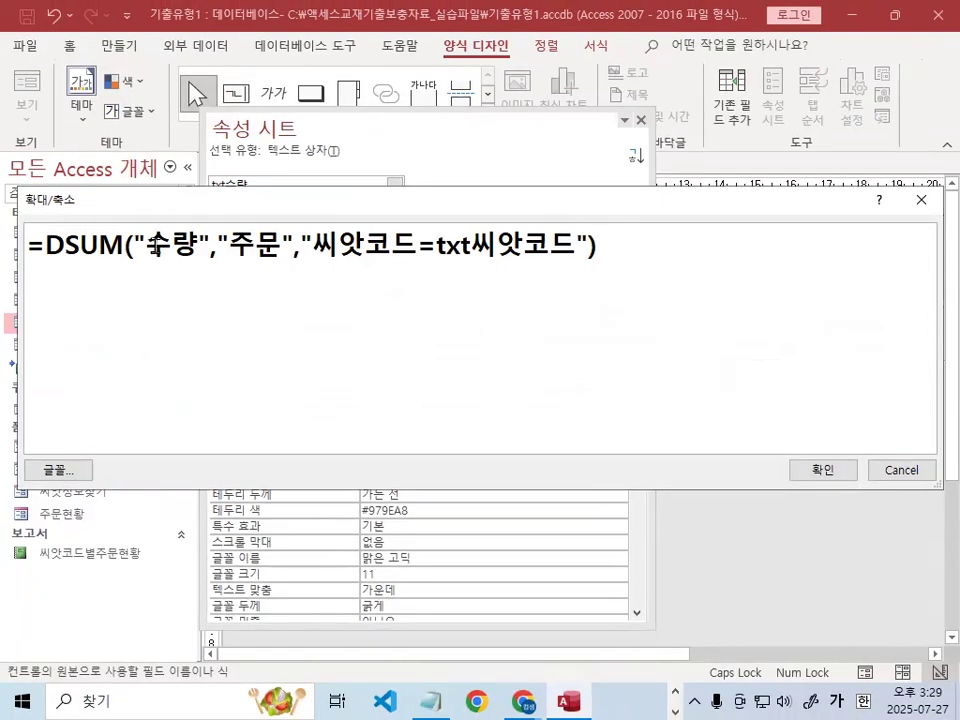
drag(298, 217, 396, 217)
drag(237, 243, 570, 245)
drag(311, 245, 437, 245)
drag(146, 245, 172, 245)
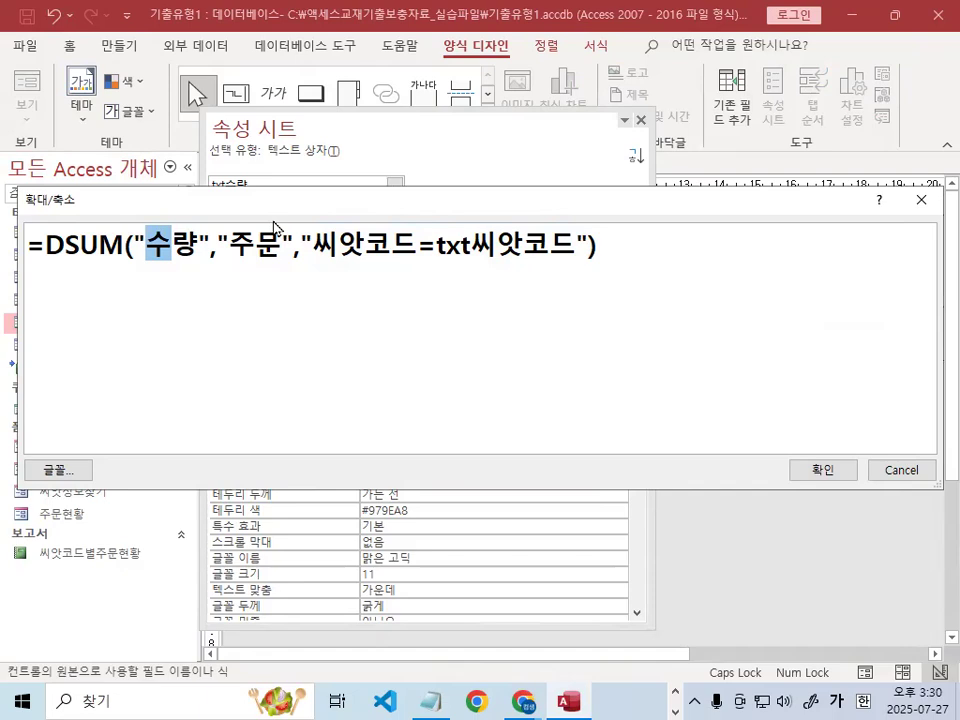
click(824, 471)
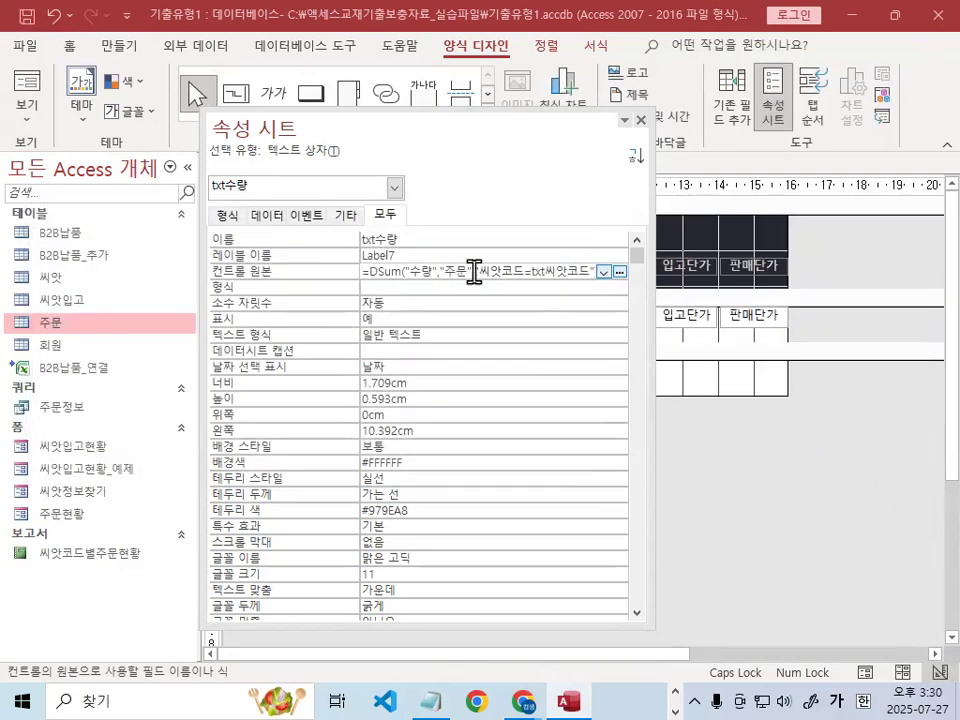
Step: Move the property sheet aside, circle the txt수량 control name in red, then clear the mark and close the sheet
drag(461, 118, 576, 163)
mouse_move(384, 226)
mouse_down()
mouse_move(346, 198)
mouse_move(367, 177)
mouse_up()
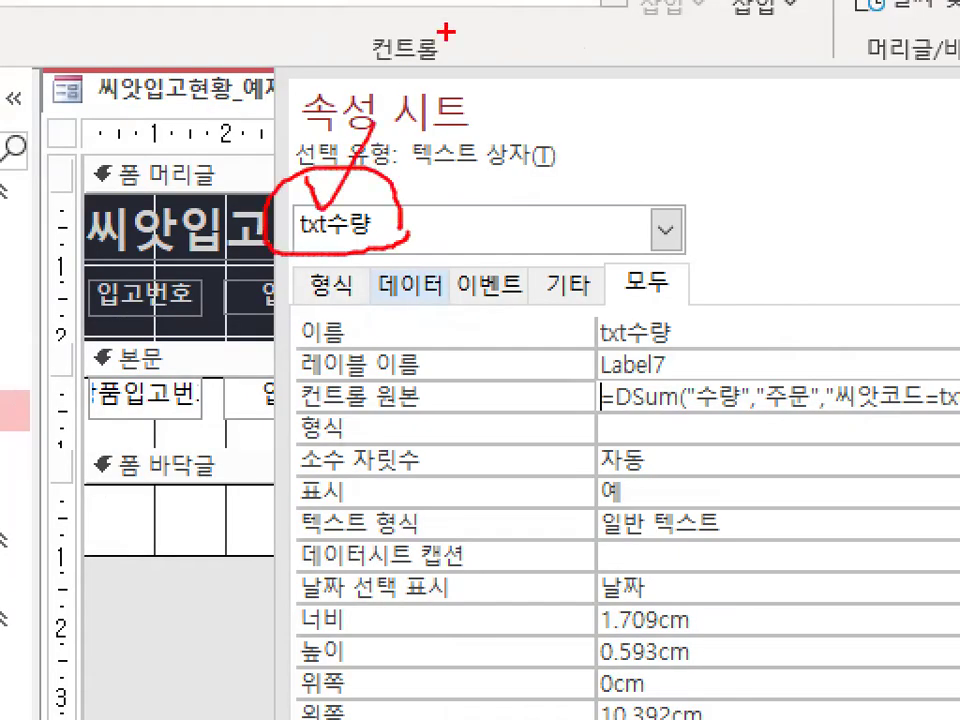
key(Escape)
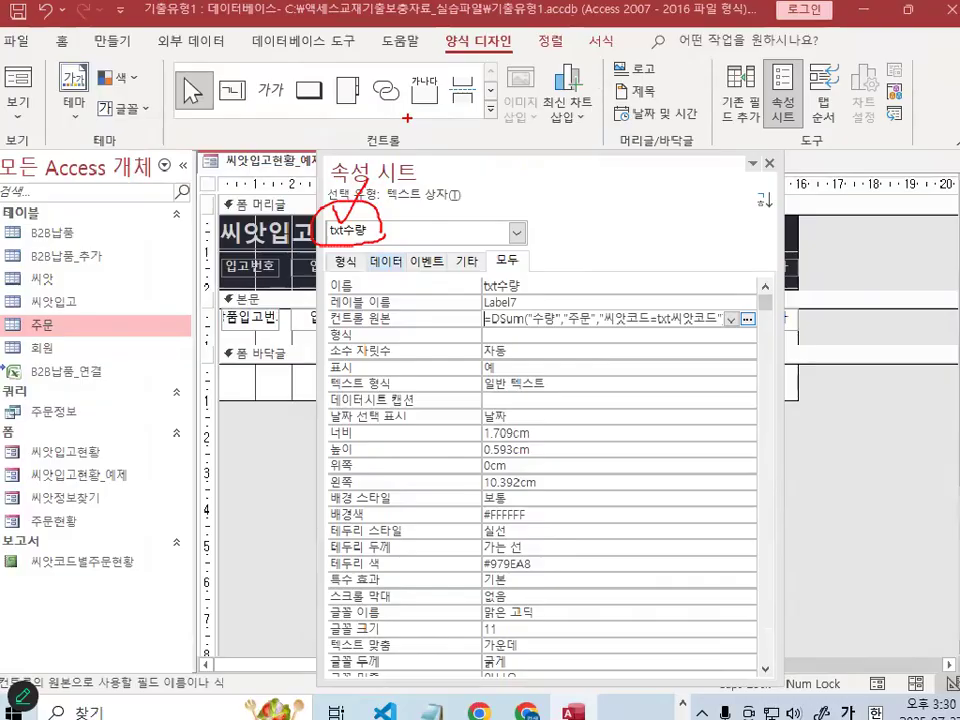
click(759, 165)
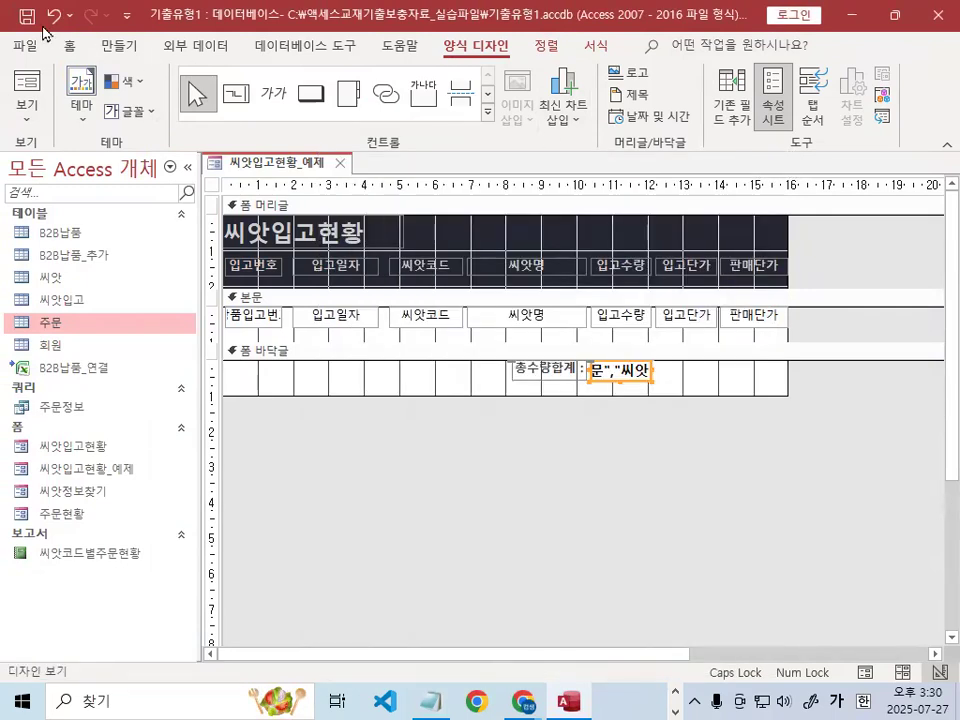
Step: Switch 씨앗입고현황_예제 to Form view and point out the 씨앗코드 value B0001 in the first record, clearing the marks
click(27, 80)
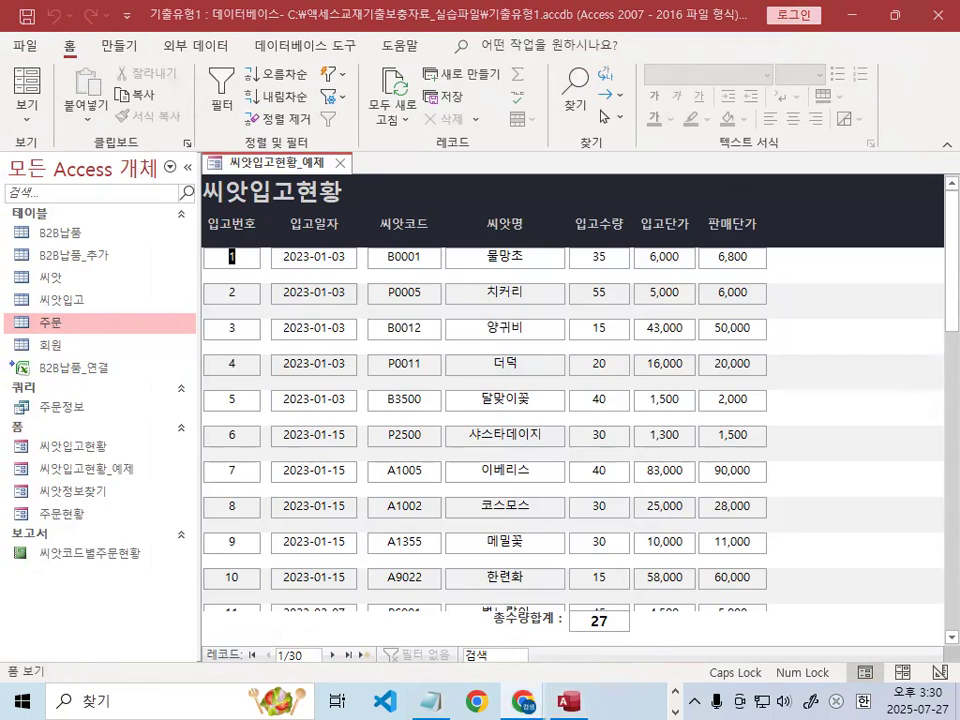
click(402, 258)
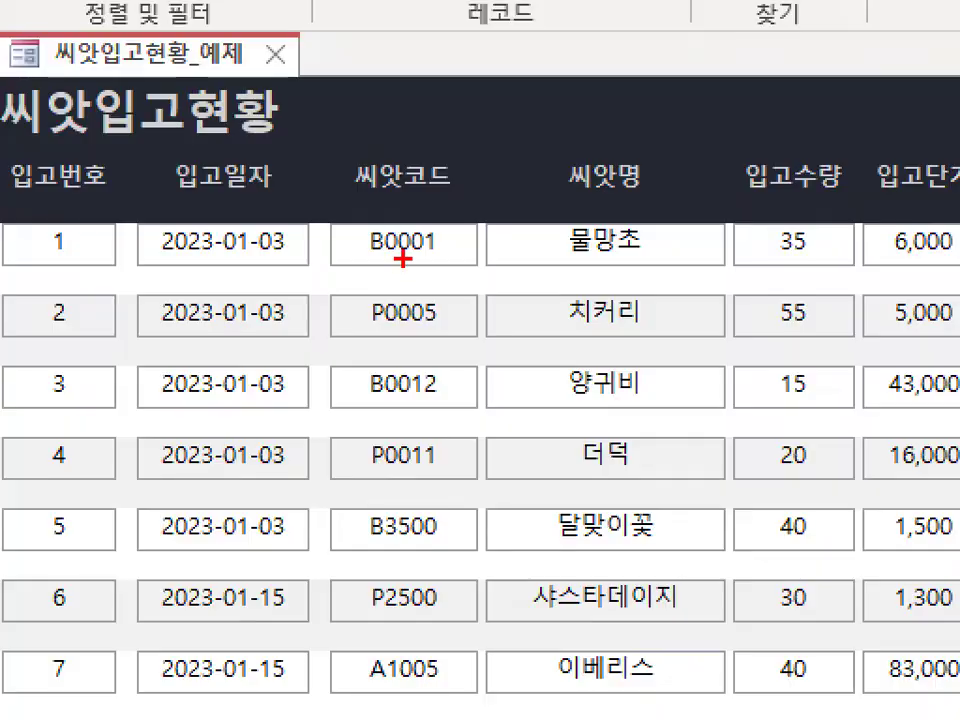
drag(420, 248, 424, 255)
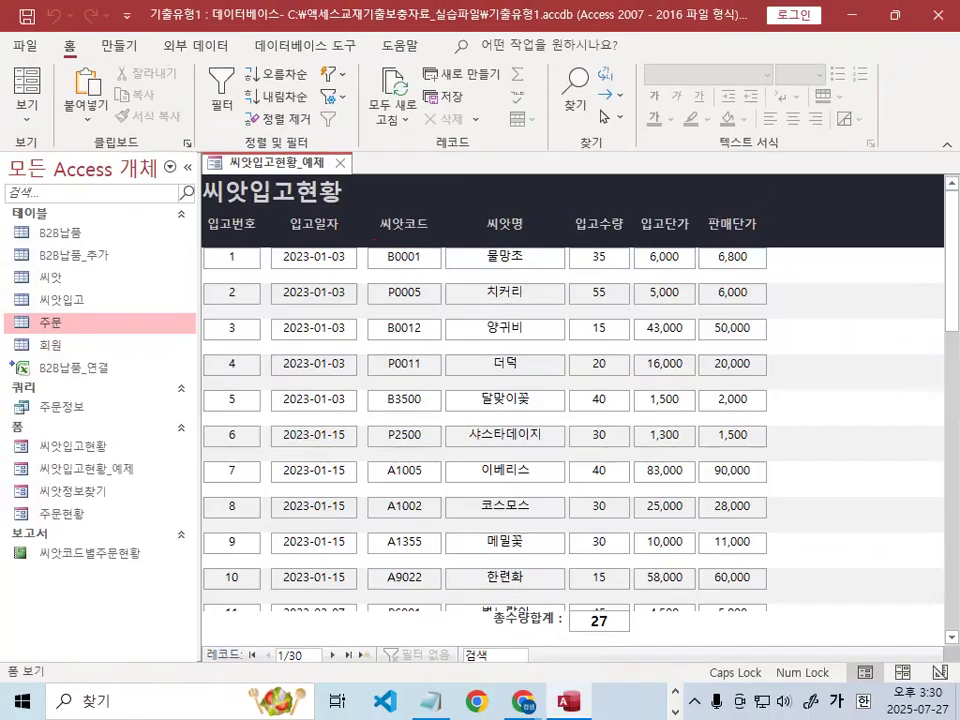
key(ctrl+1)
click(388, 304)
drag(371, 191, 424, 192)
key(Escape)
Step: Select the second record's 씨앗코드 P0005 and circle the 총수량합계 result in the form footer, then clear the mark
click(406, 287)
drag(570, 617, 640, 612)
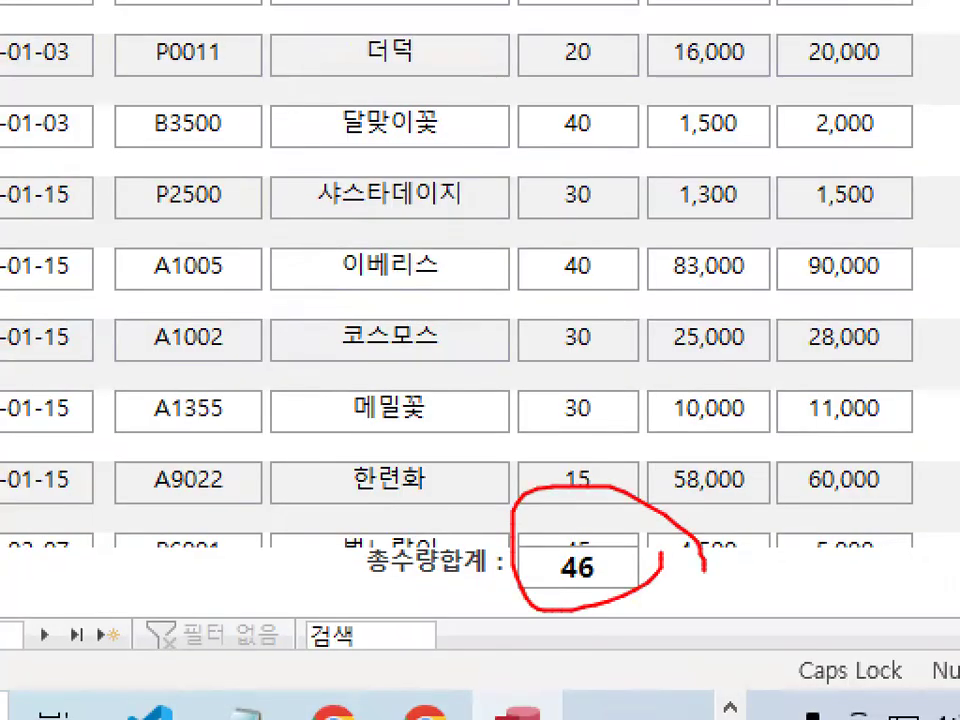
key(Escape)
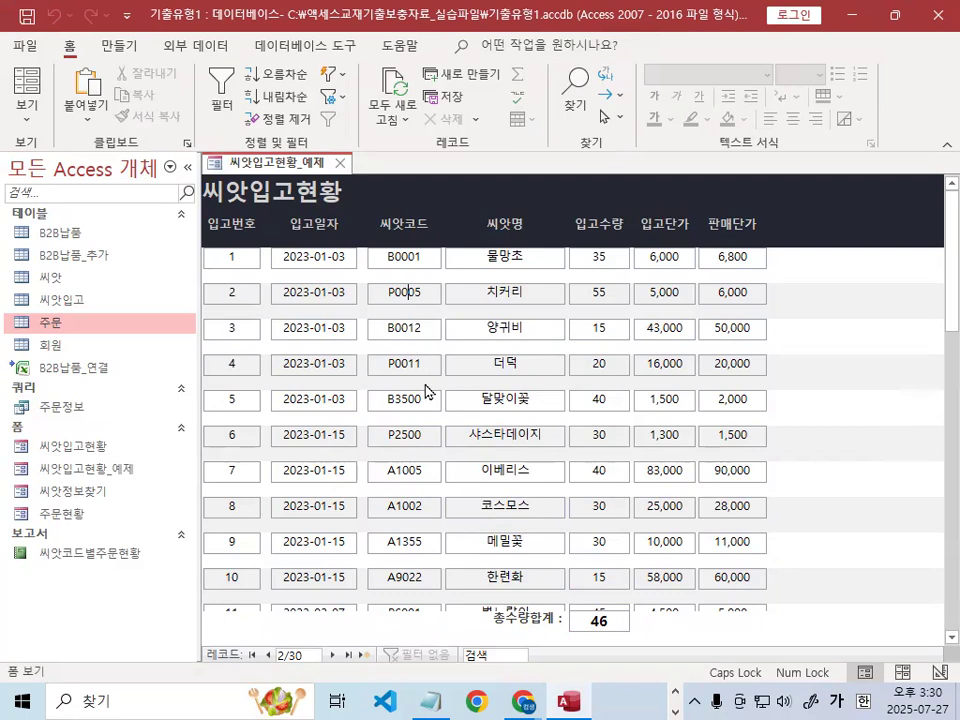
Step: Examine the 총수량합계 value in the form footer for different seed records, including 입고번호 6, 7 and 9
key(Down)
key(Down)
key(Down)
click(392, 437)
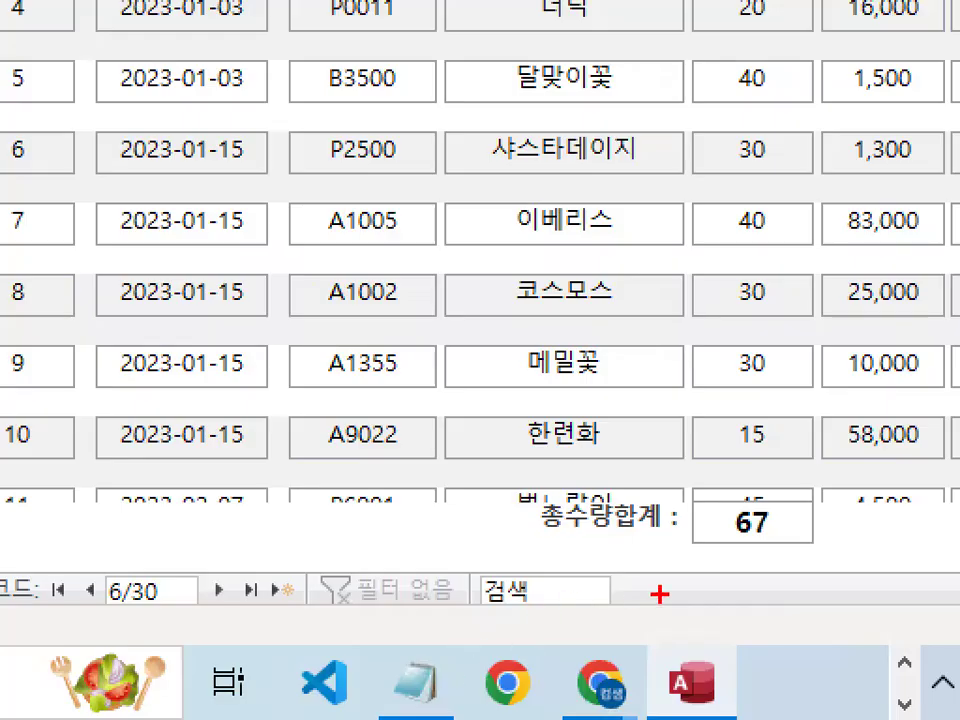
drag(635, 649, 648, 625)
drag(850, 527, 844, 570)
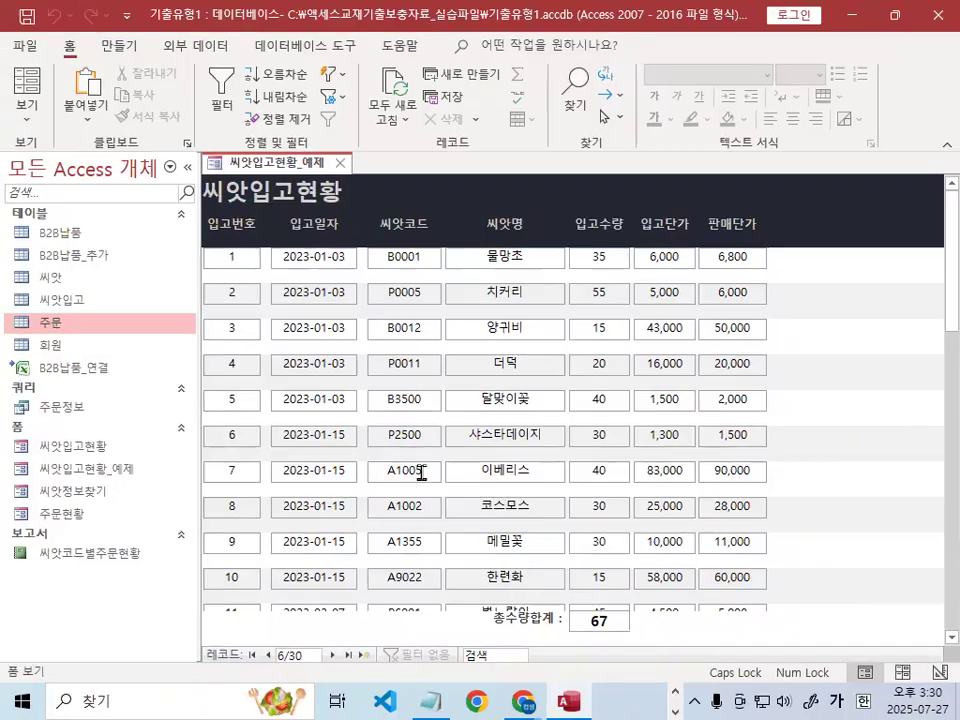
click(376, 218)
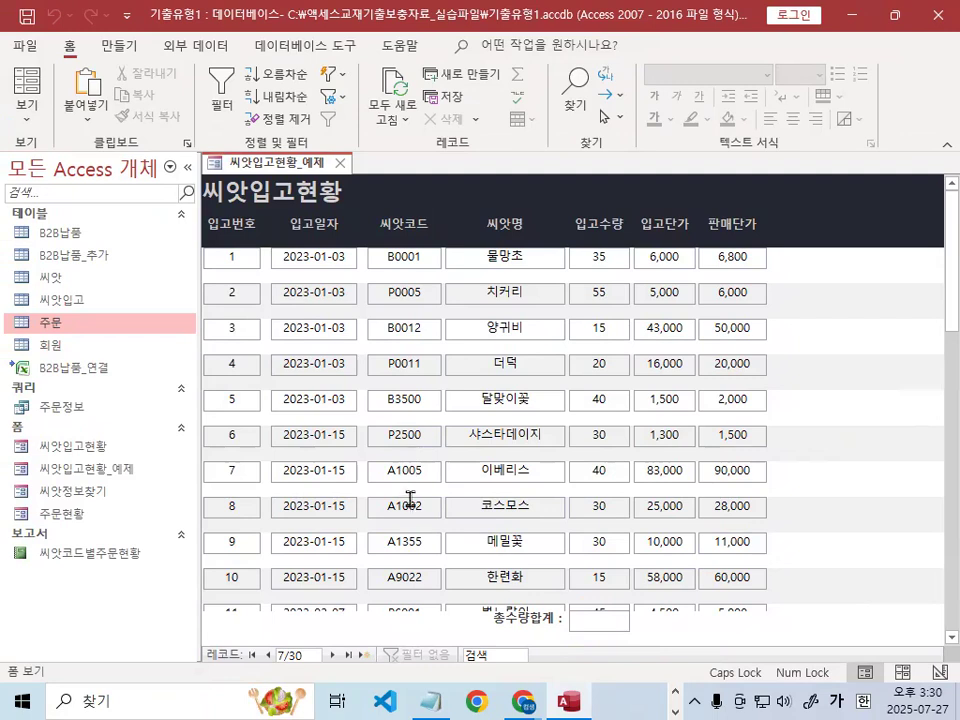
click(420, 542)
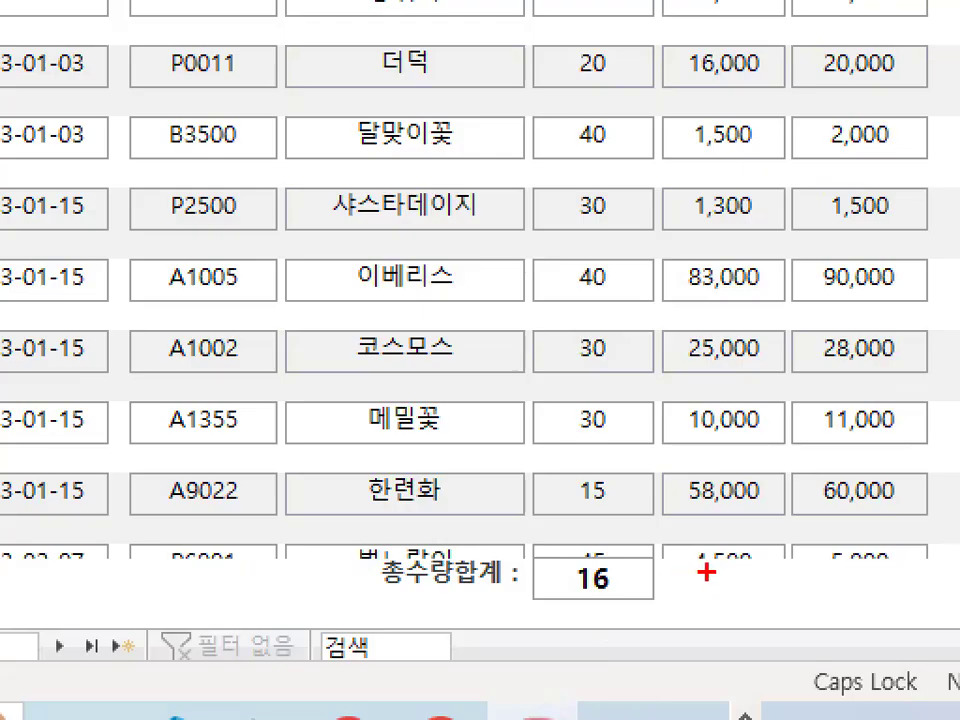
mouse_move(655, 617)
mouse_down()
mouse_move(645, 589)
mouse_move(659, 637)
mouse_up()
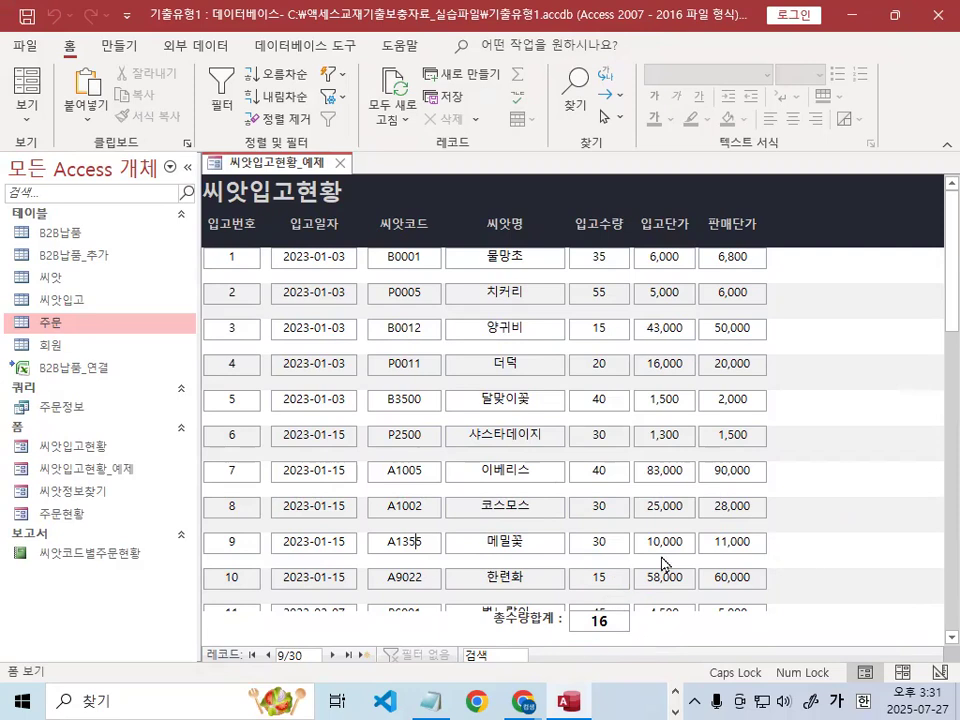
Step: Return the 씨앗입고현황_예제 form to Design View and close the 기출유형1 database
click(27, 115)
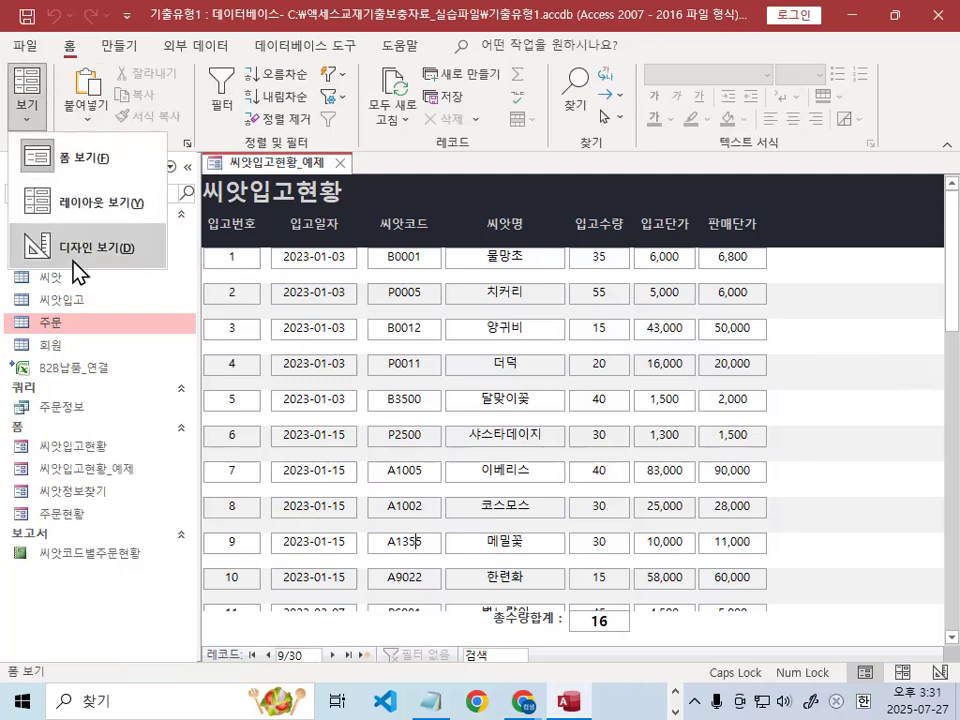
click(45, 245)
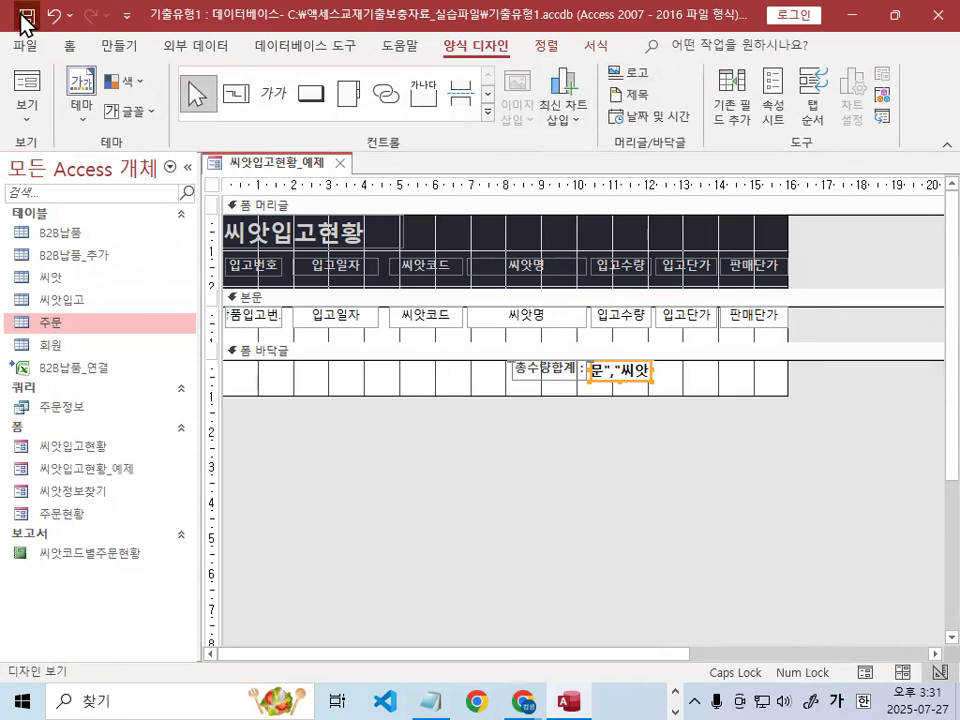
click(26, 45)
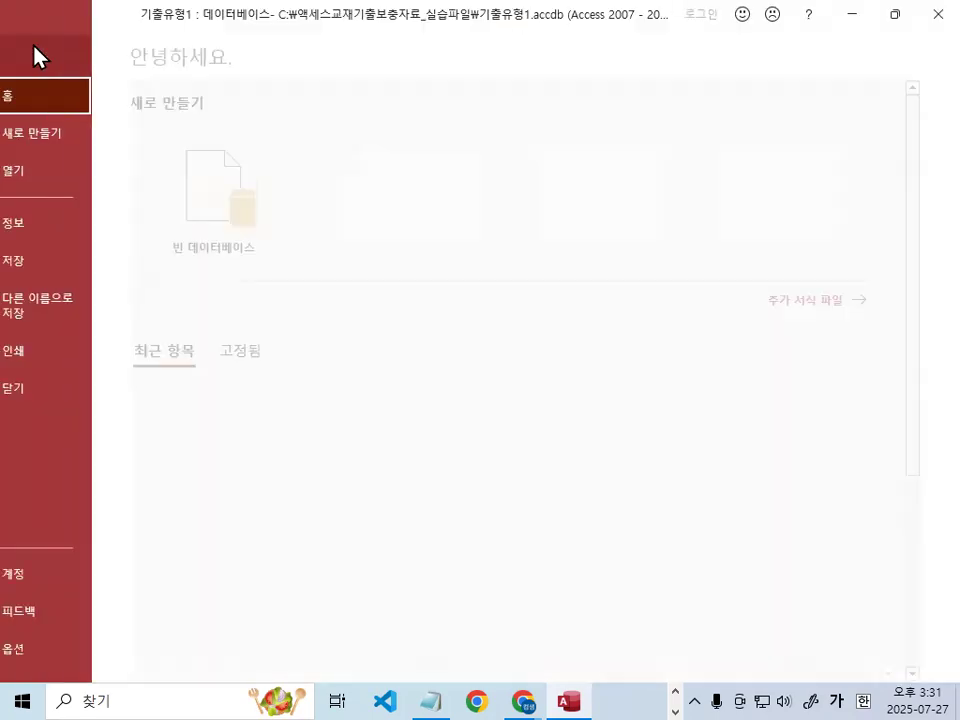
click(81, 390)
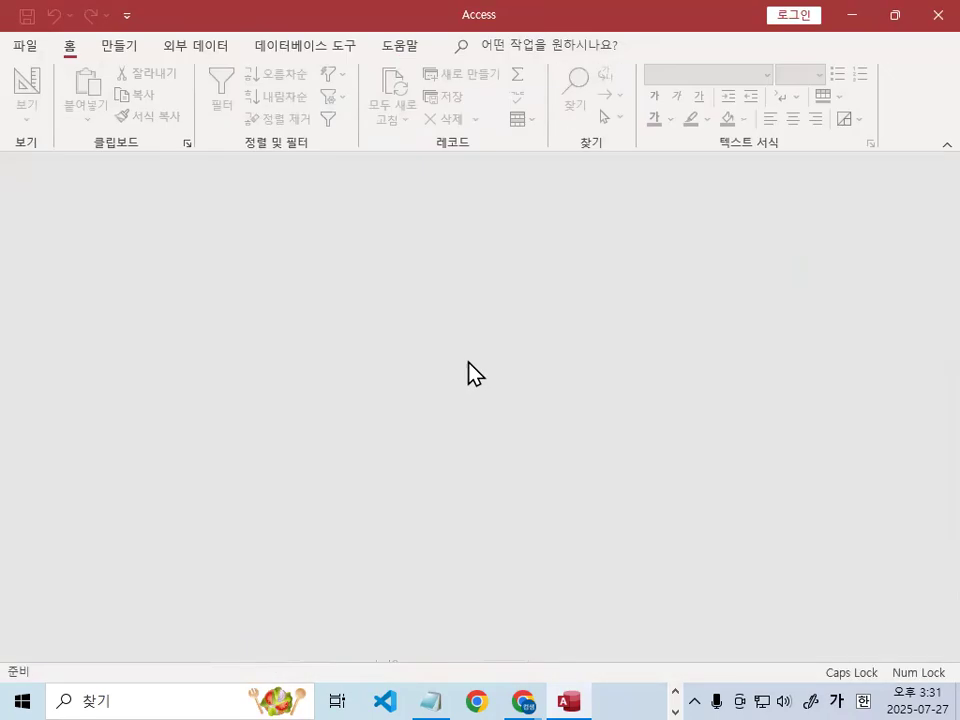
Step: Open the 기출유형2.accdb database from the 액세스교재기출보충자료_실습파일 folder
click(20, 40)
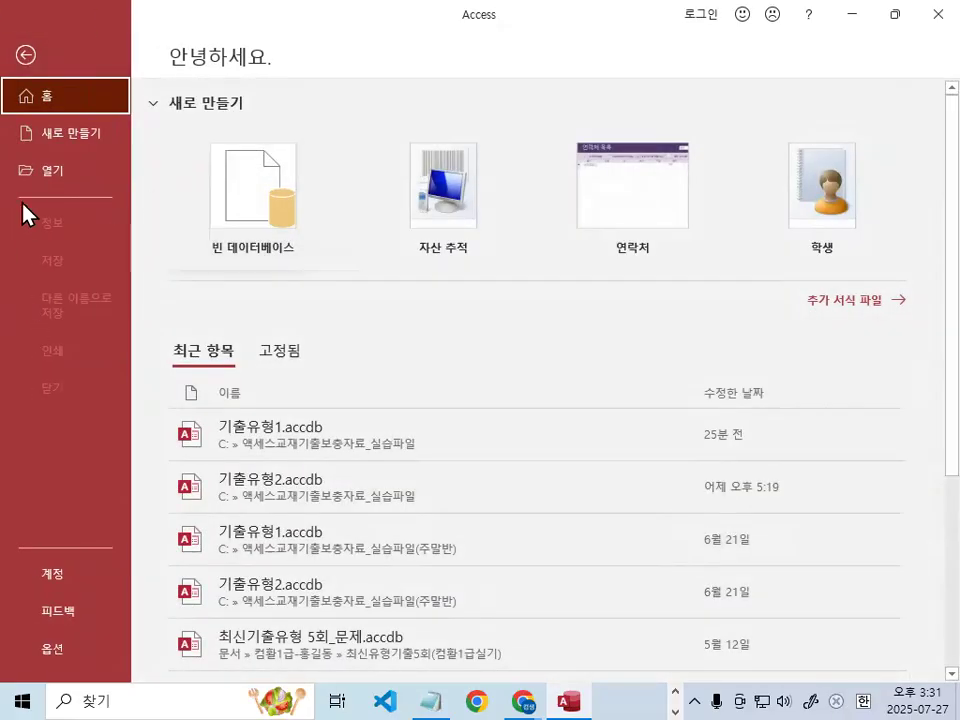
click(40, 170)
click(255, 326)
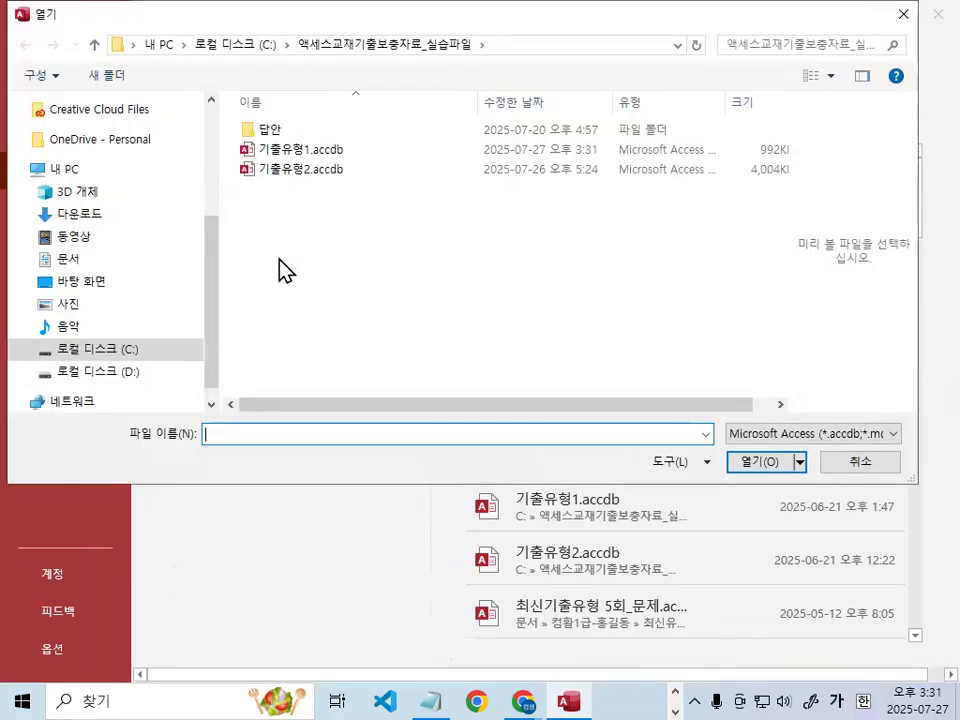
double_click(306, 176)
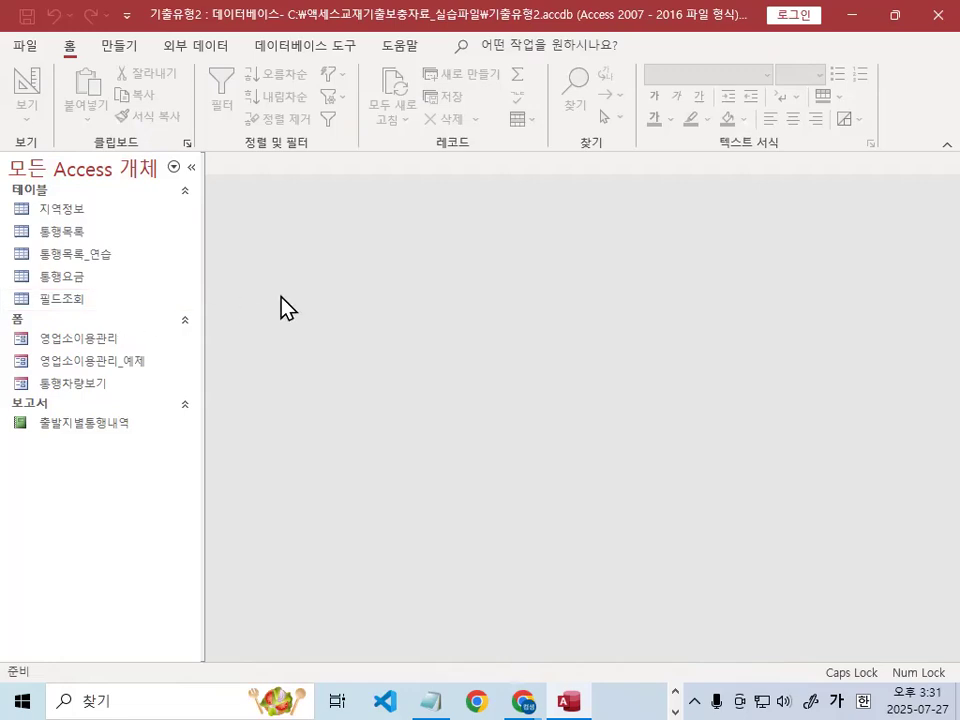
Step: Open the 영업소이용관리 form in Design View and look over its 통행차량목록 subform
click(86, 345)
right_click(87, 345)
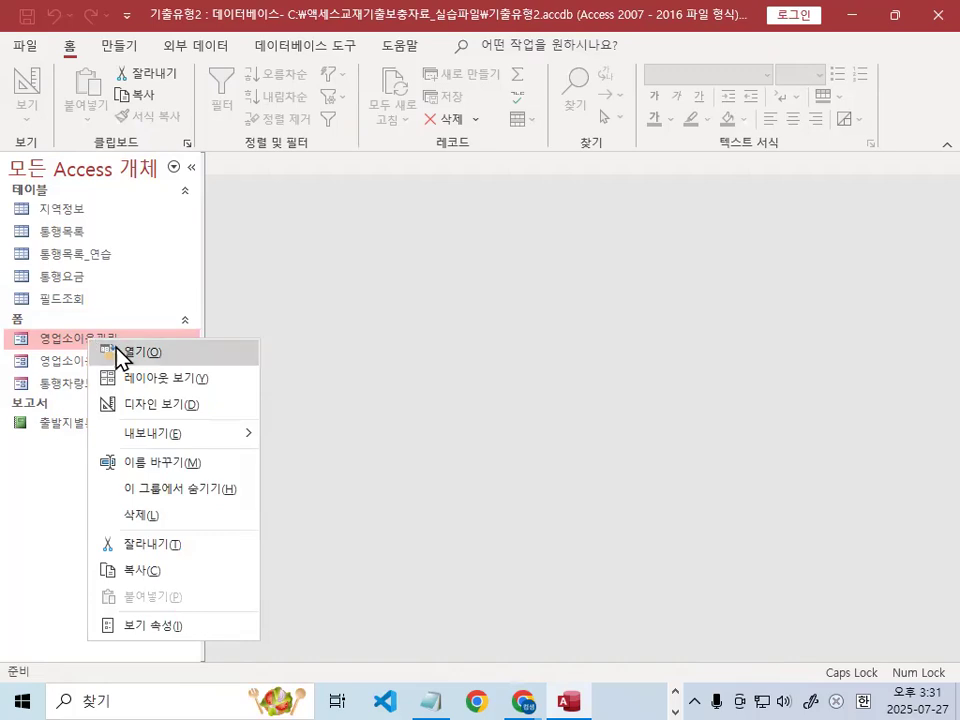
click(110, 403)
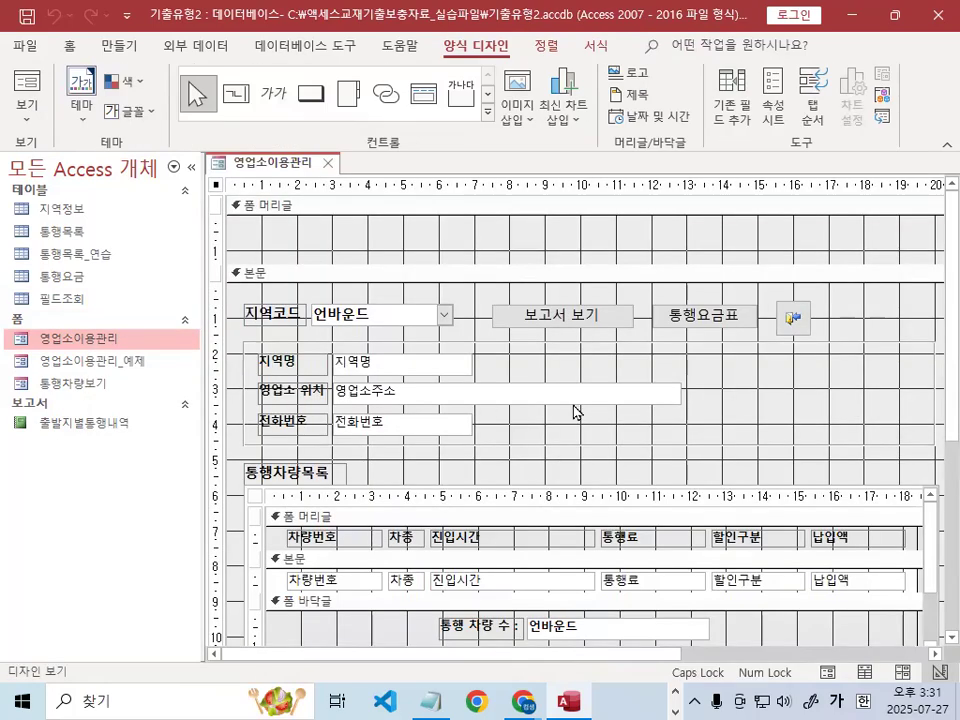
scroll(574, 411, down, 1)
scroll(531, 412, down, 3)
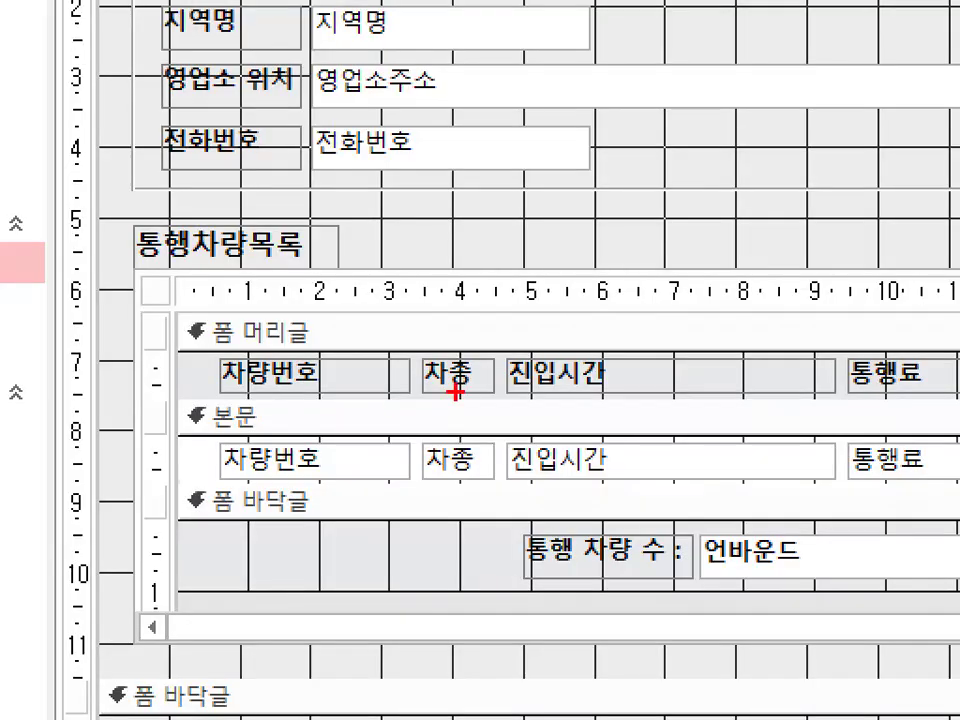
drag(795, 505, 668, 565)
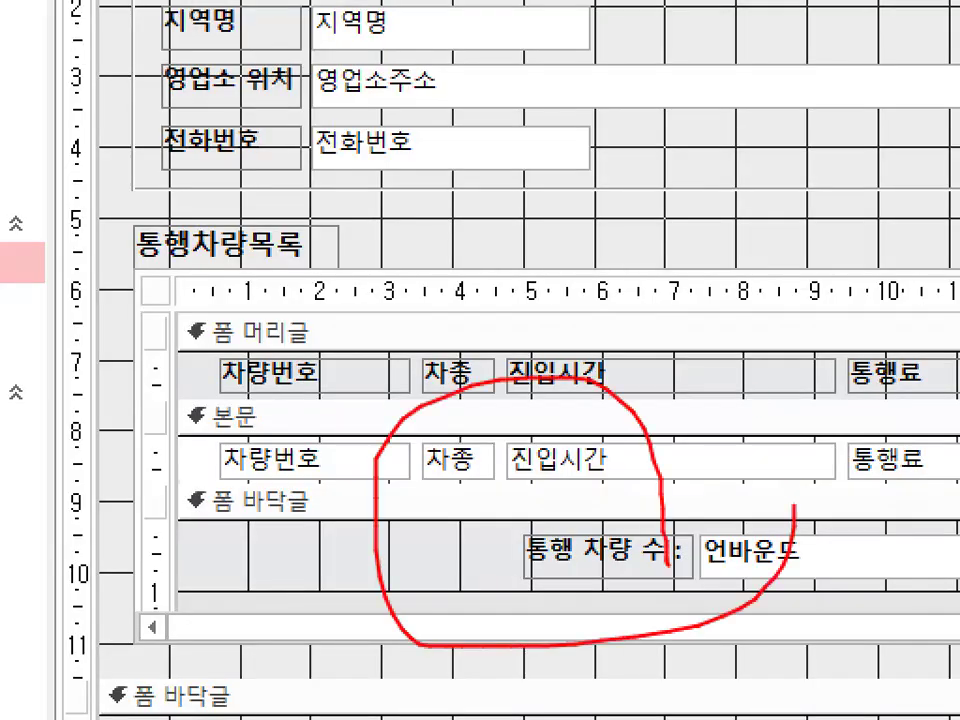
drag(618, 358, 750, 245)
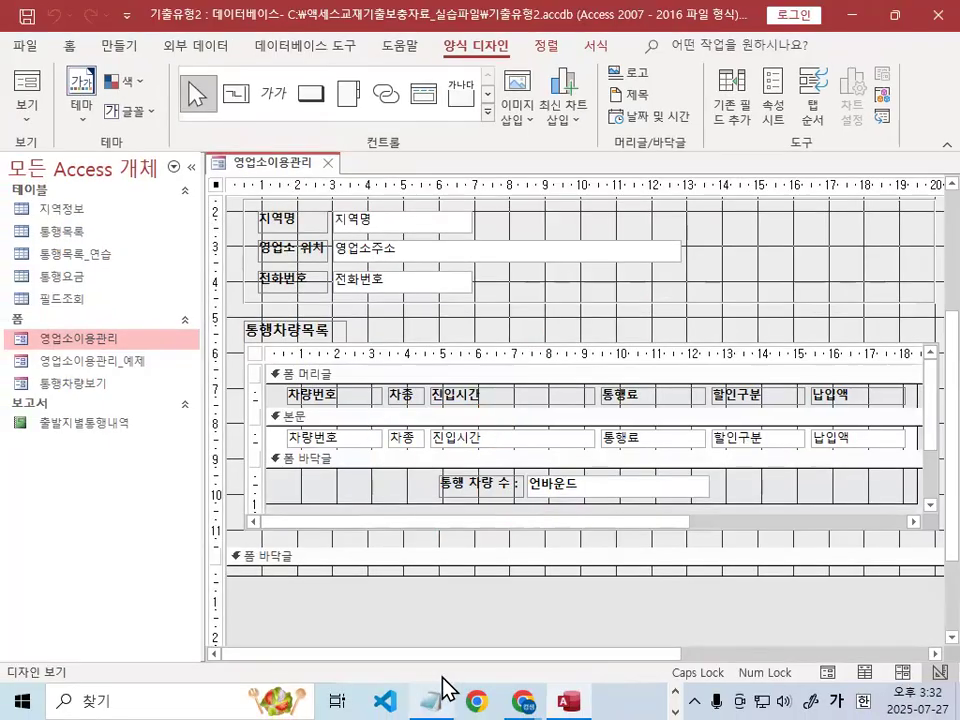
Step: Switch to the Notepad lesson notes, insert blank lines between the dashed line and 2번문항, and minimize the notes
click(440, 690)
scroll(407, 478, down, 3)
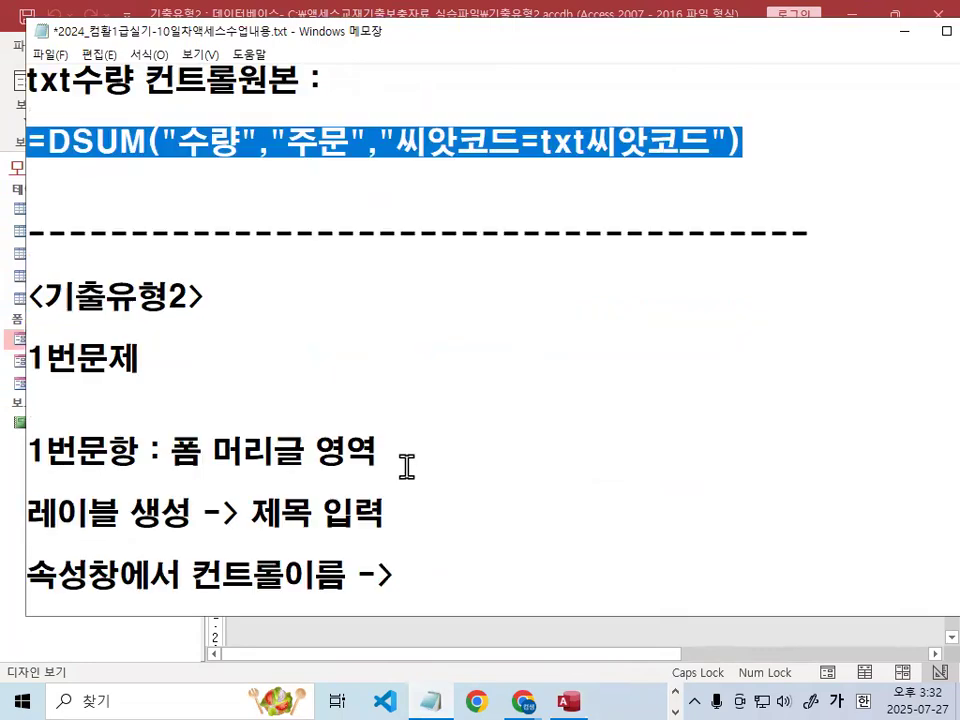
scroll(407, 460, down, 1)
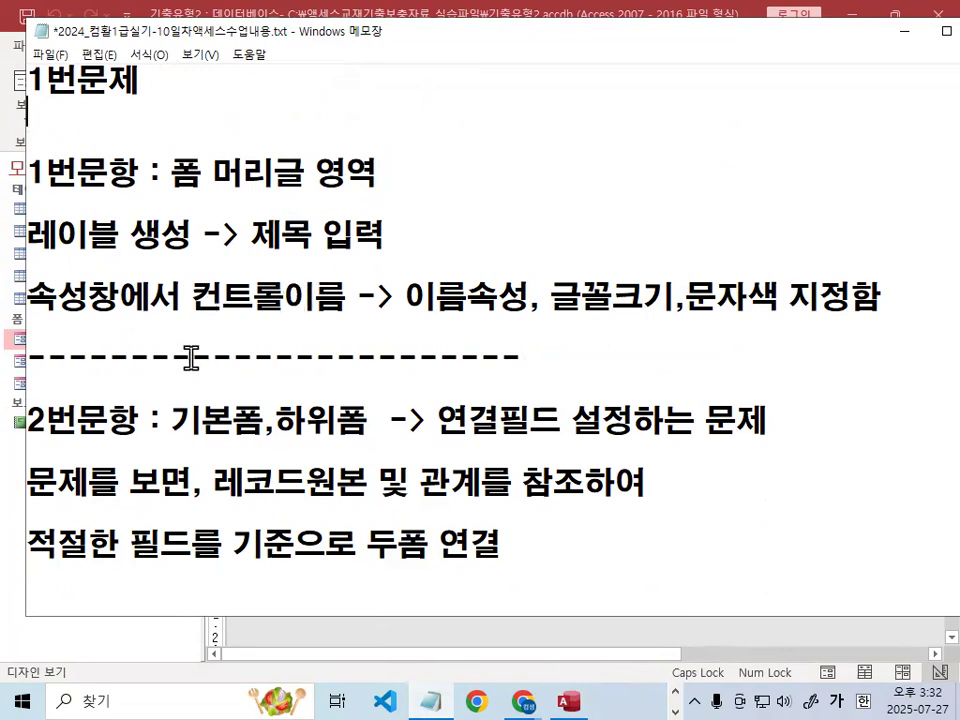
key(Return)
key(Return)
key(Return)
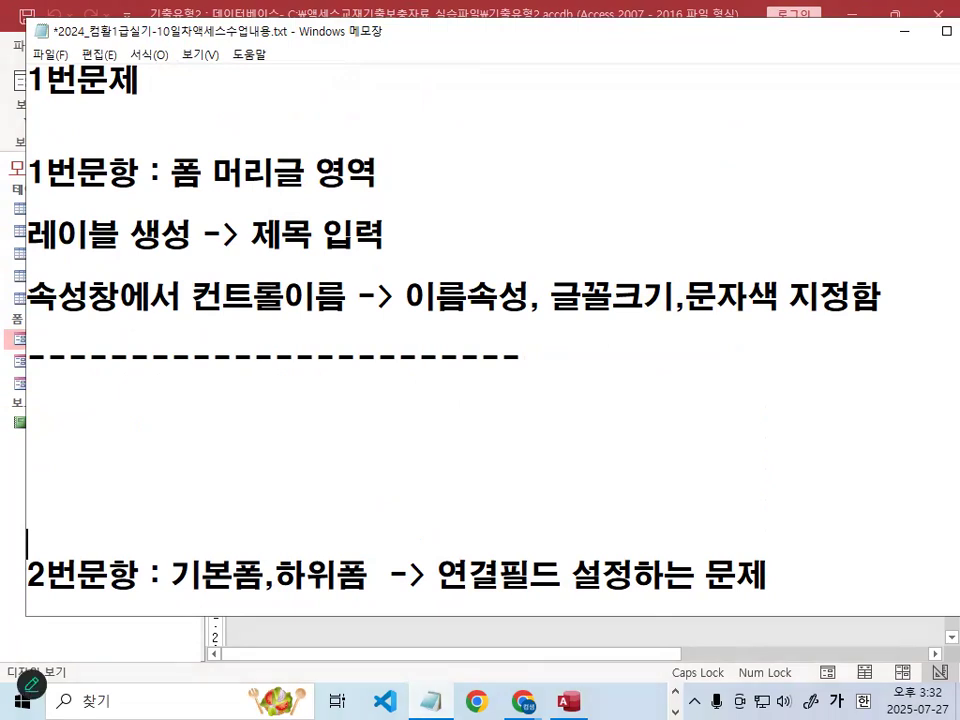
click(904, 31)
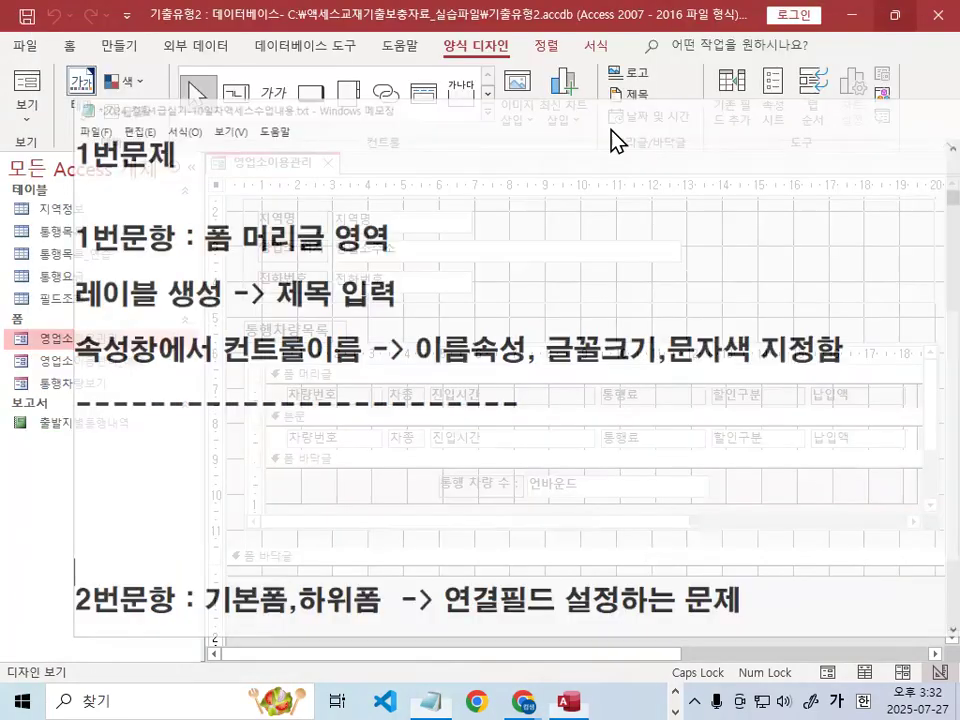
Step: Examine the 폼 머리글, 본문 and 폼 바닥글 sections of the 영업소이용관리 form, especially the empty header area
scroll(435, 380, up, 3)
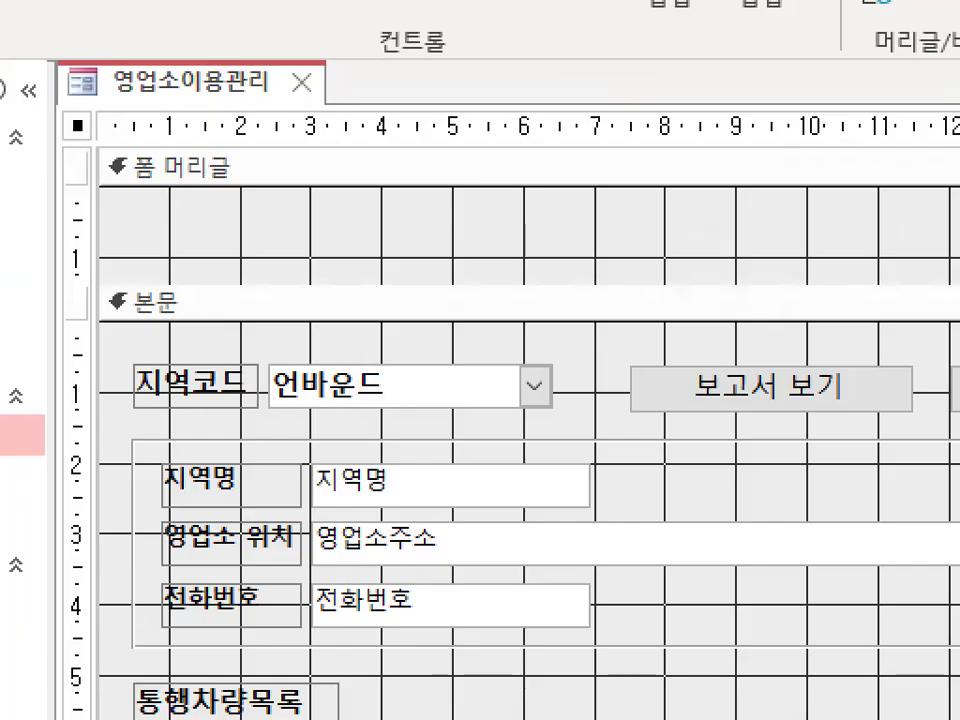
mouse_move(797, 214)
mouse_down()
mouse_move(729, 268)
mouse_move(679, 225)
mouse_move(681, 240)
mouse_up()
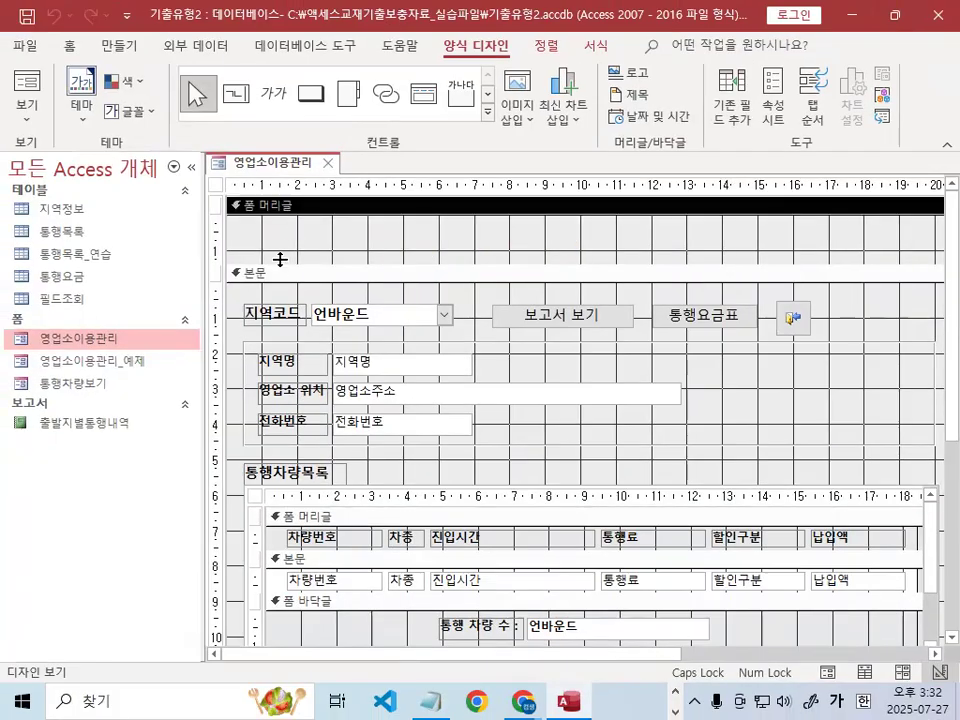
click(278, 273)
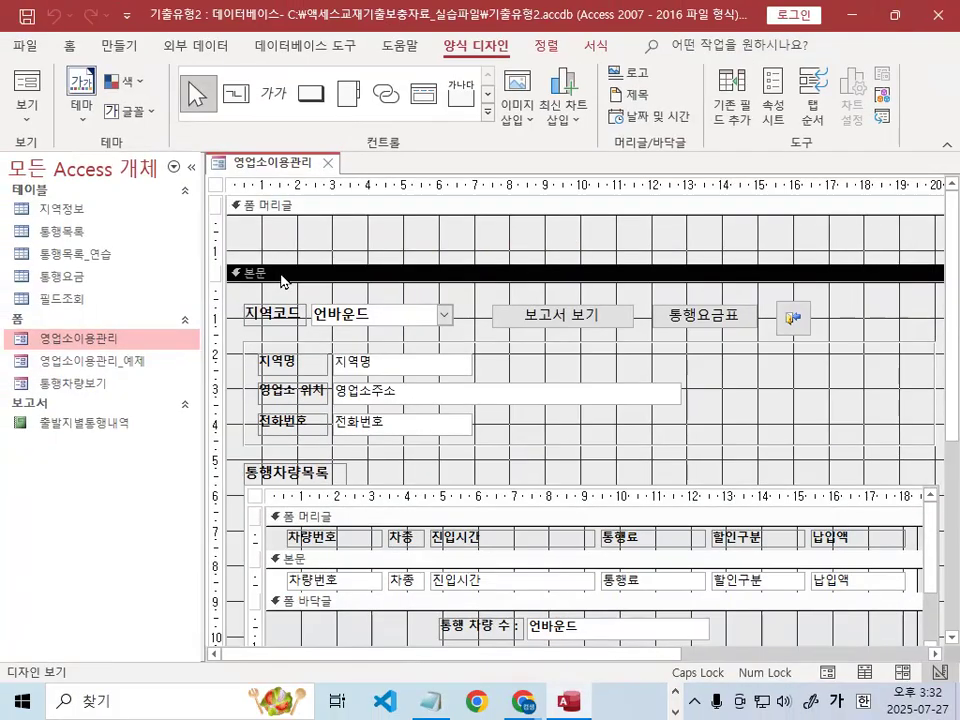
scroll(277, 543, down, 3)
click(286, 558)
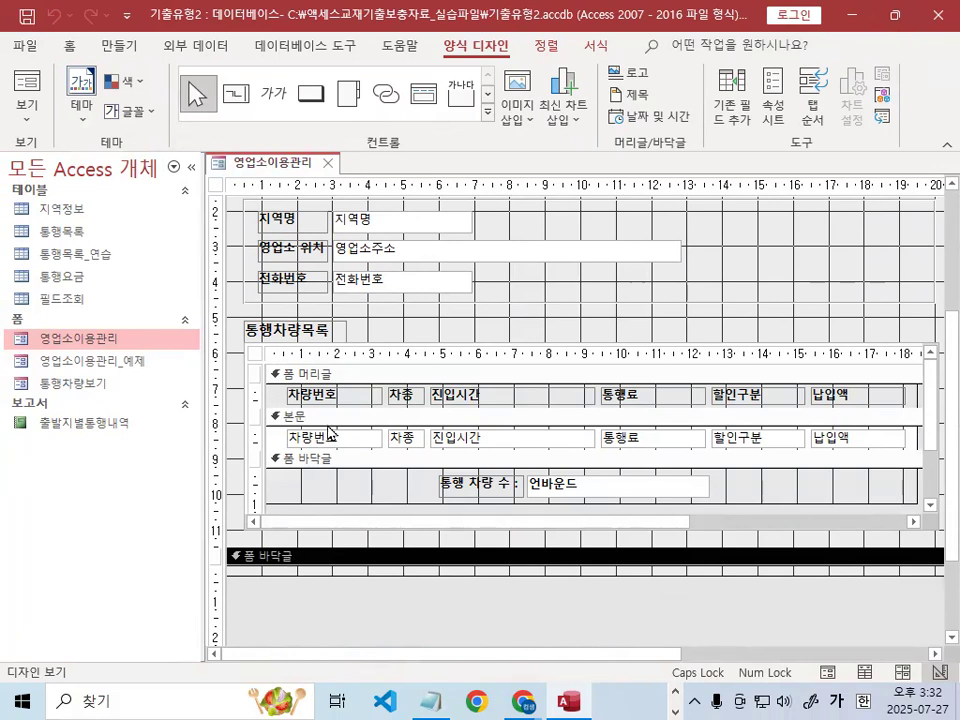
scroll(330, 432, up, 3)
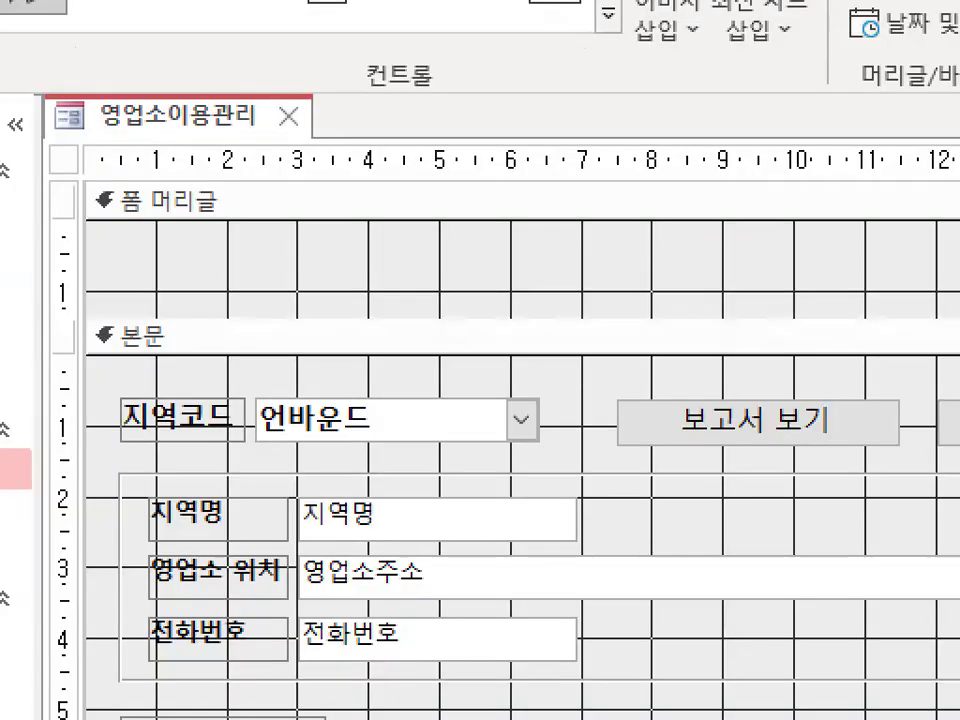
mouse_move(585, 241)
mouse_down()
mouse_move(368, 243)
mouse_move(521, 240)
mouse_up()
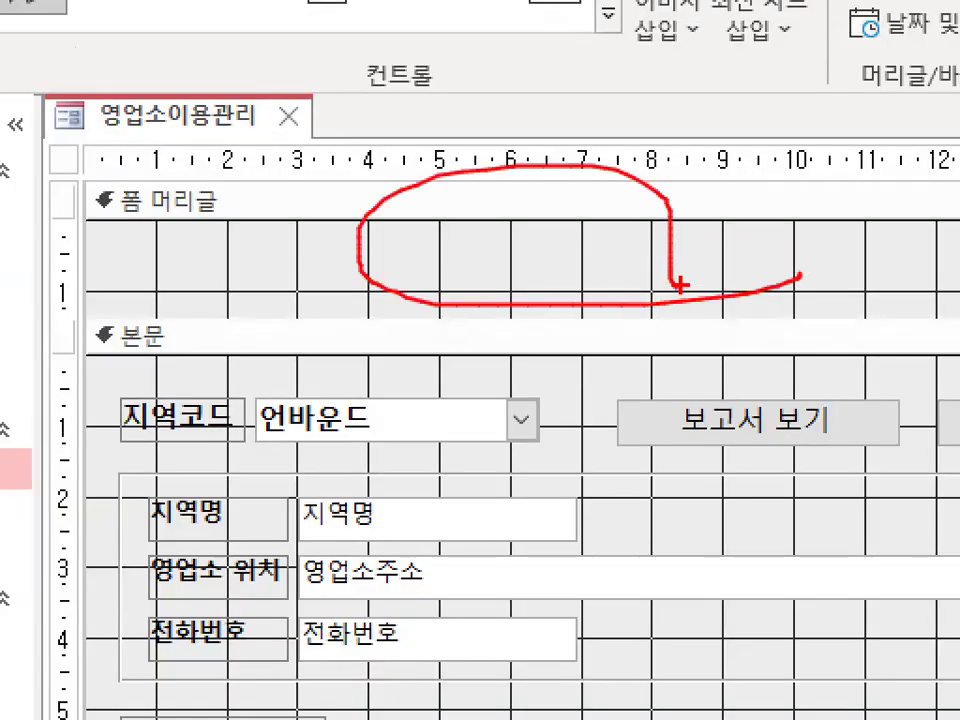
key(Escape)
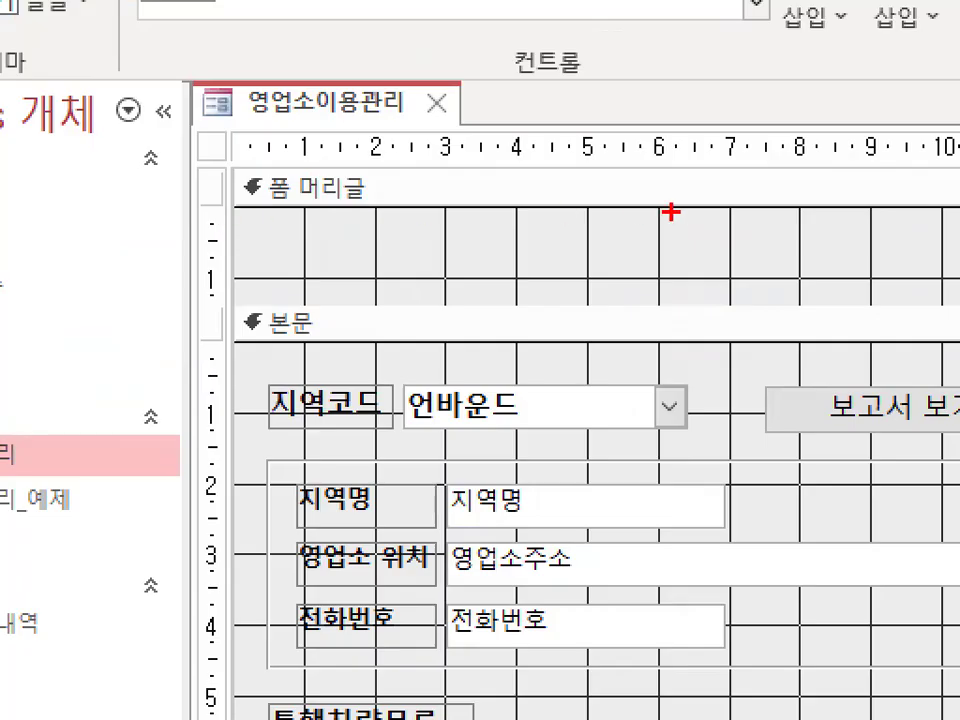
drag(446, 217, 432, 230)
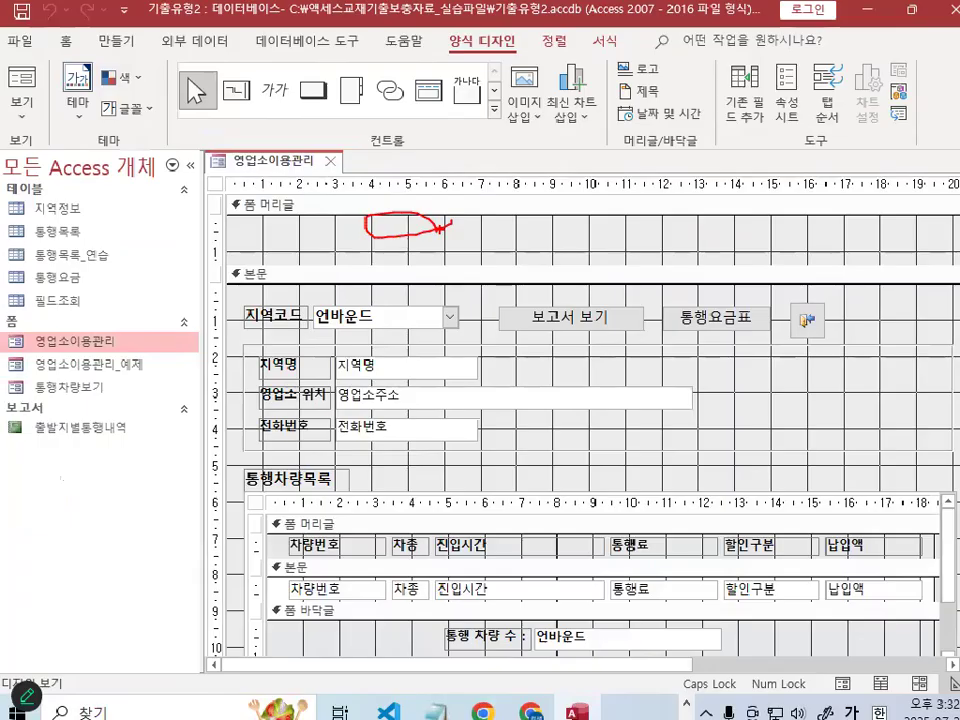
key(Escape)
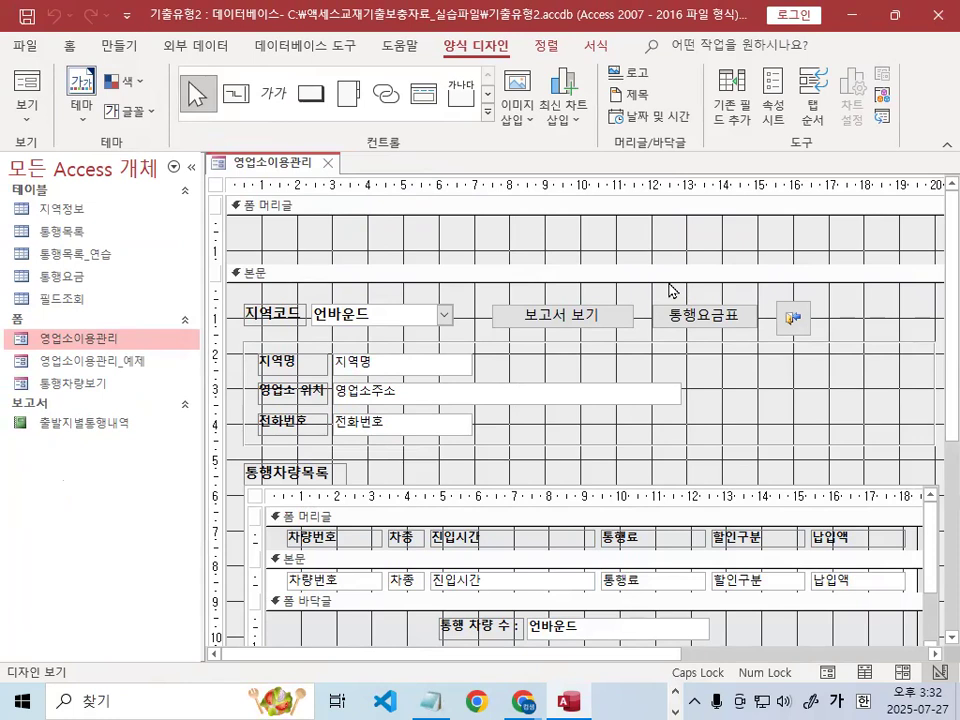
Step: Switch to the Notepad lesson notes and insert a block of blank lines between the long dashed line and the <기출유형2> heading
click(430, 701)
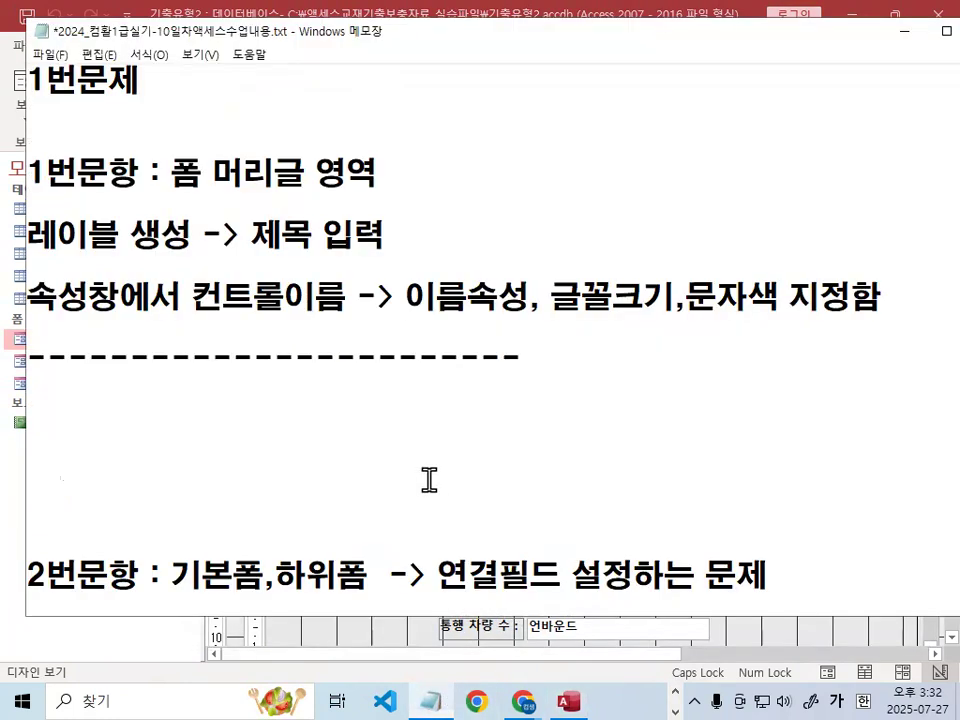
scroll(429, 480, up, 1)
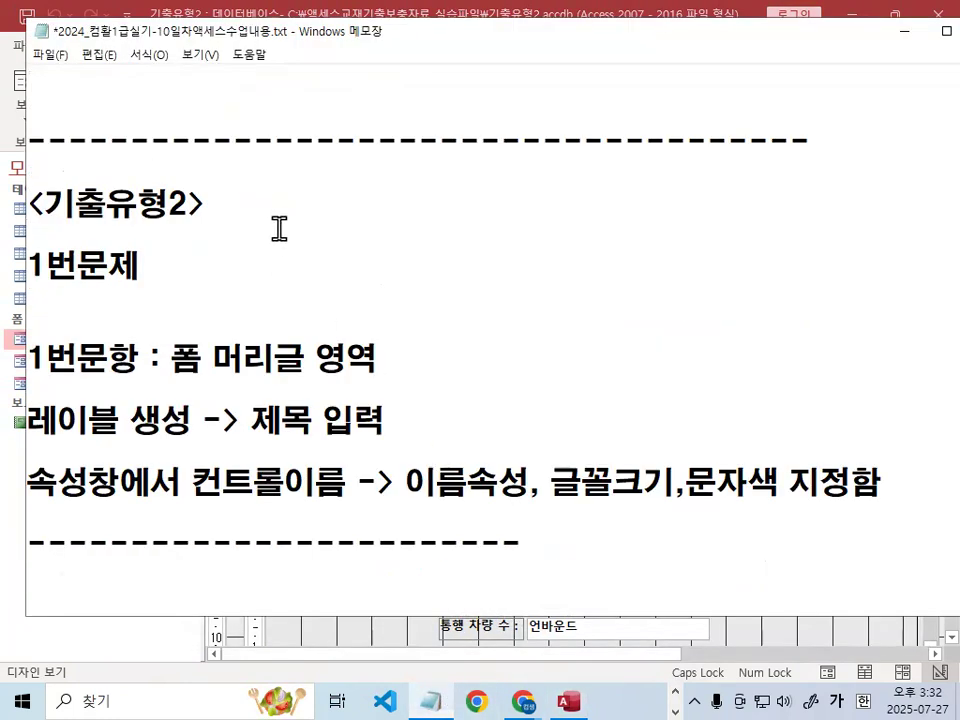
key(Return)
key(Return)
key(Return)
key(Return)
key(Return)
key(Return)
key(Return)
key(Return)
key(Return)
key(Return)
key(Return)
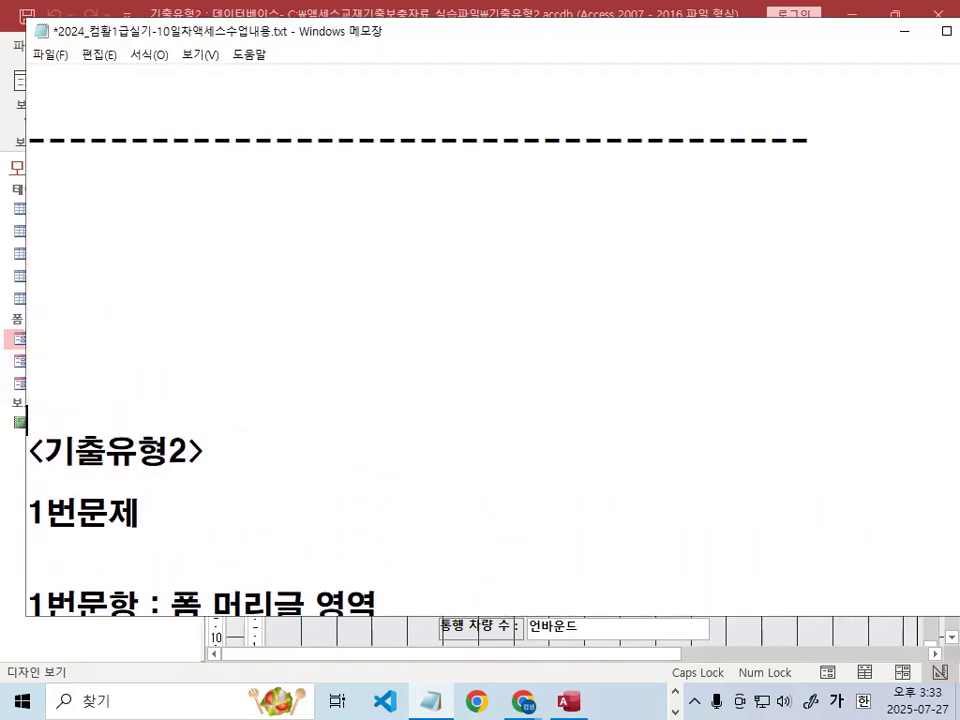
key(Up)
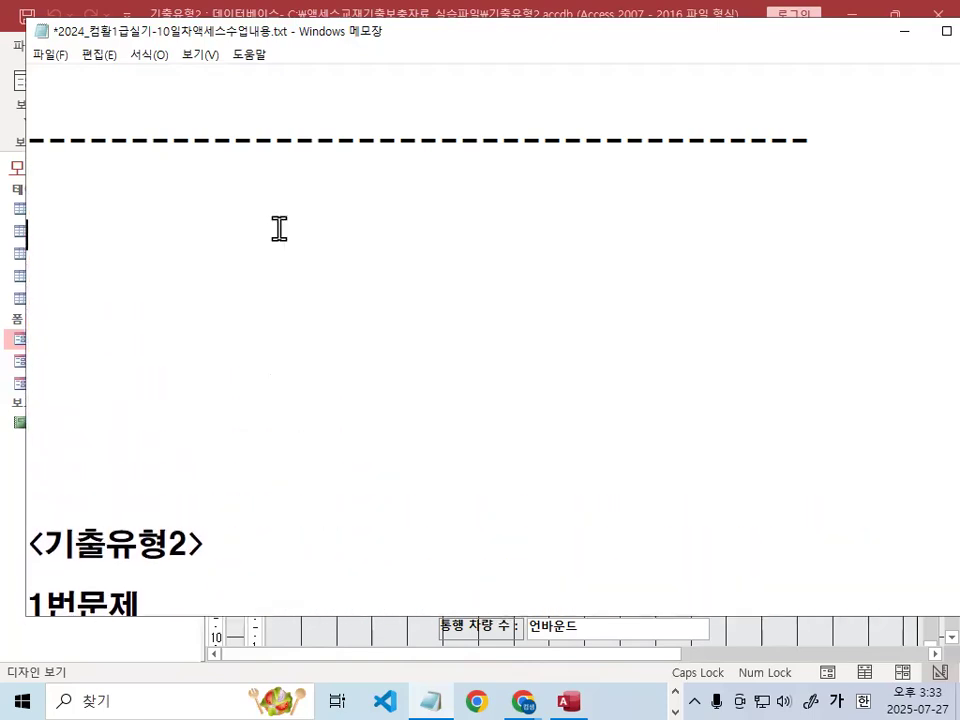
Step: Add the heading "<컨트롤 종류 / 기능>" on the blank line below the long dashed line
text(<컨트롤)
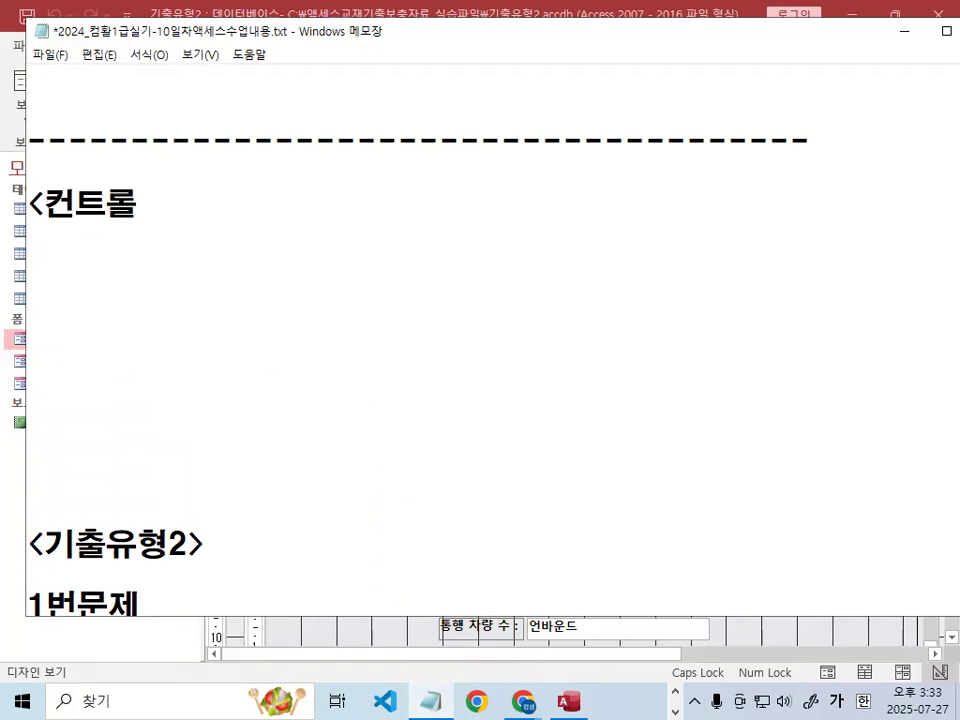
text( 종)
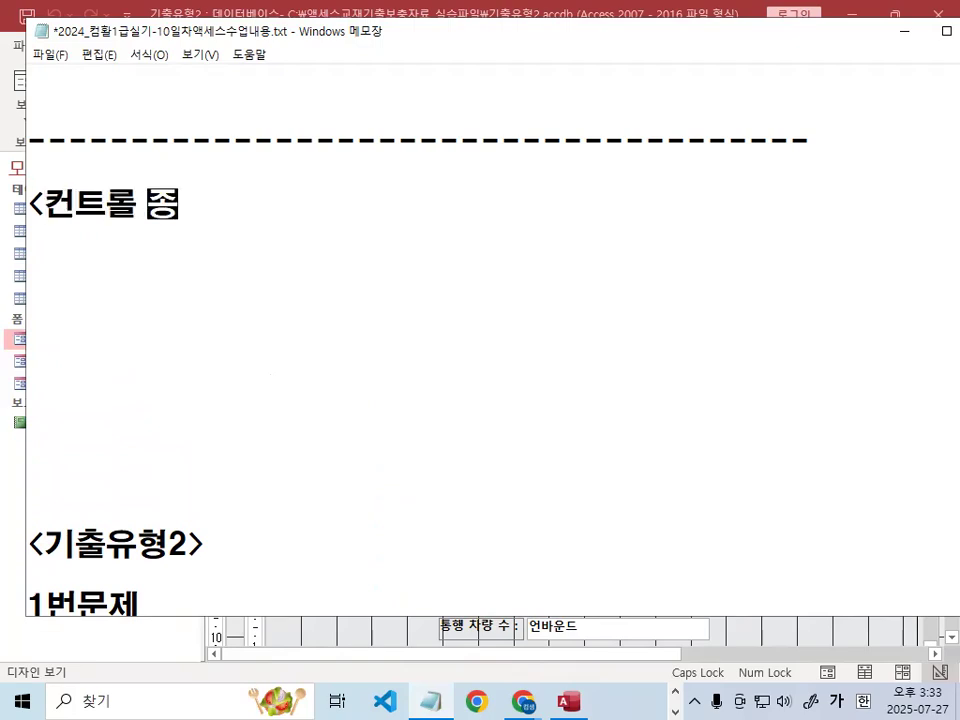
text(류 / )
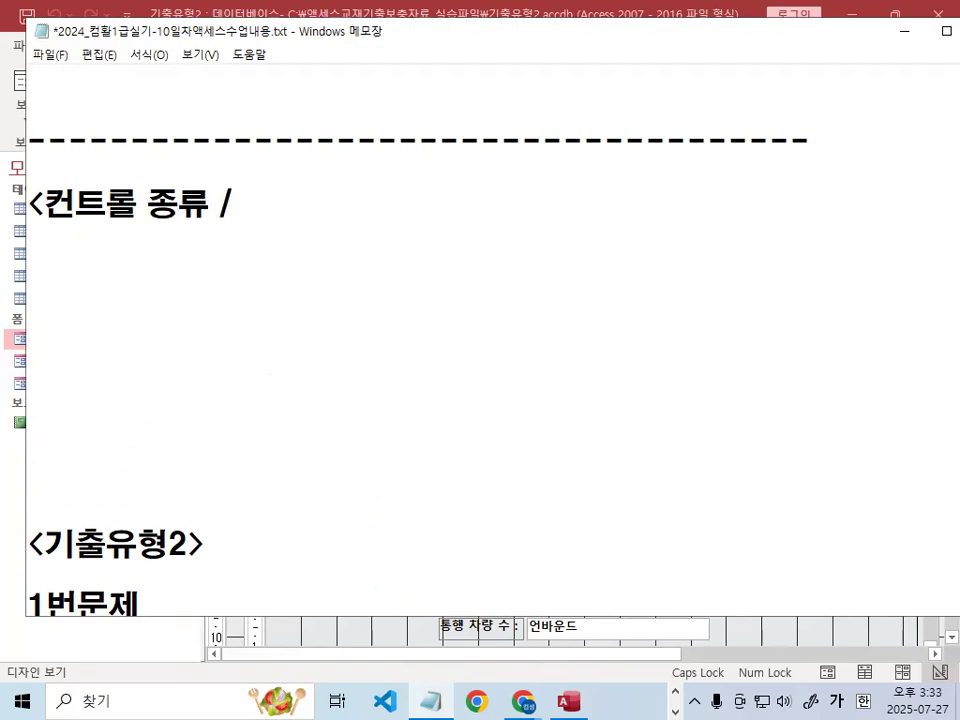
text(기능>)
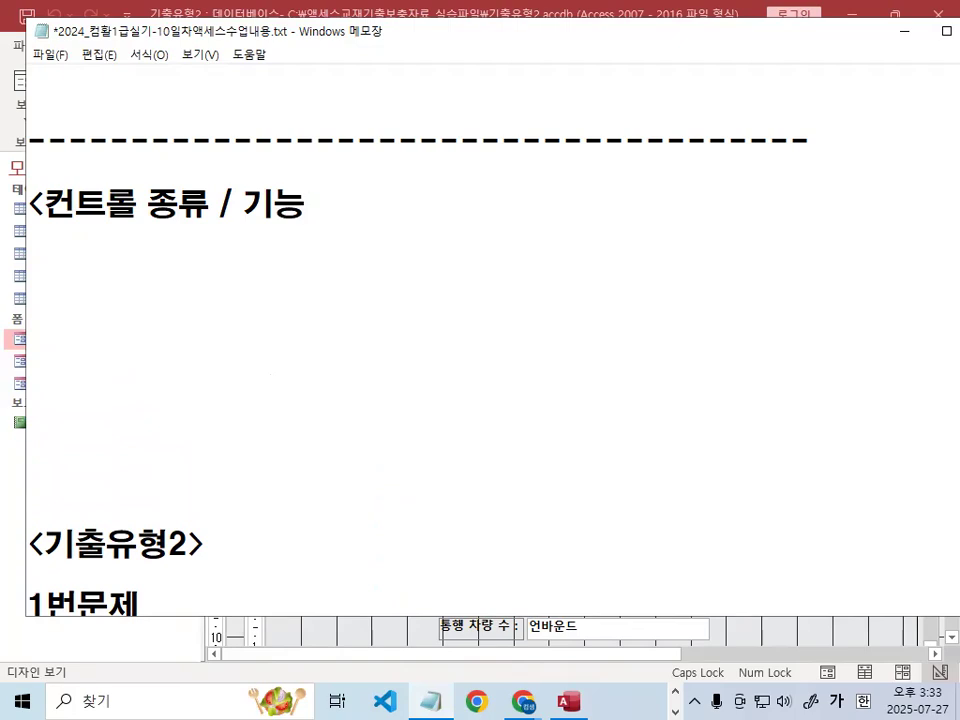
key(Return)
Step: Write the first item "1. 레이블 컨트롤" under the <컨트롤 종류 / 기능> heading
text(1. 레이빌 커)
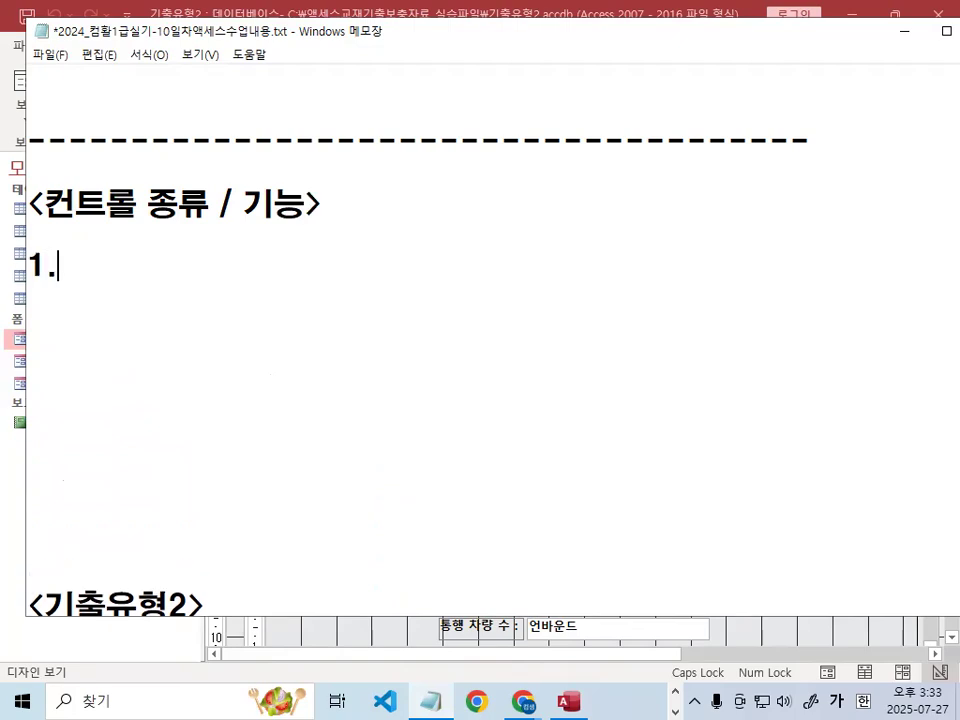
key(BackSpace)
key(BackSpace)
key(BackSpace)
key(BackSpace)
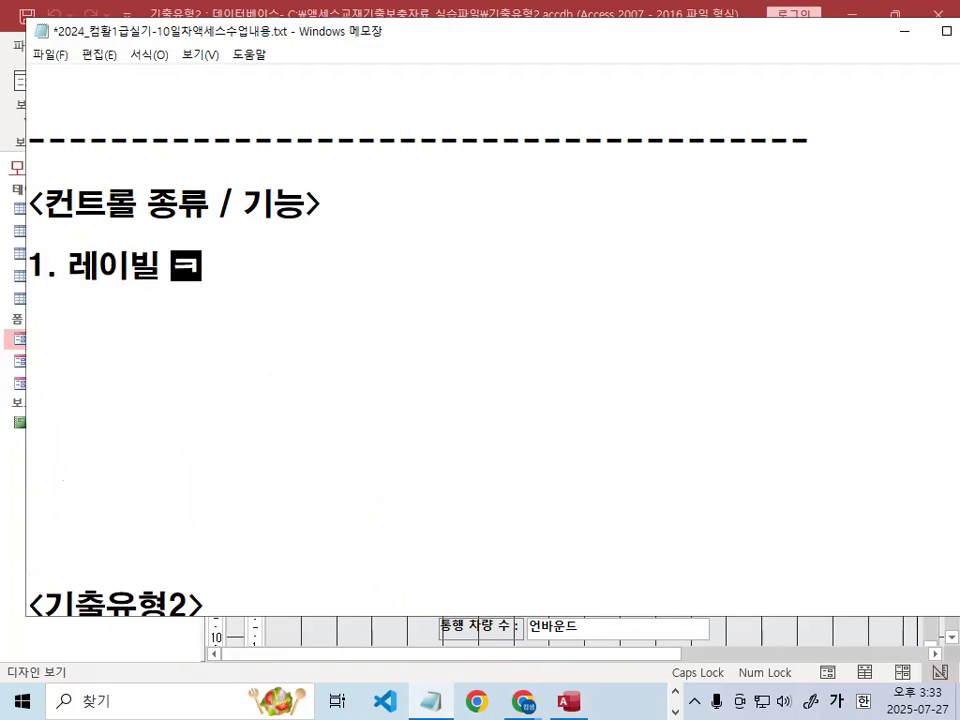
text(블 컴컨트)
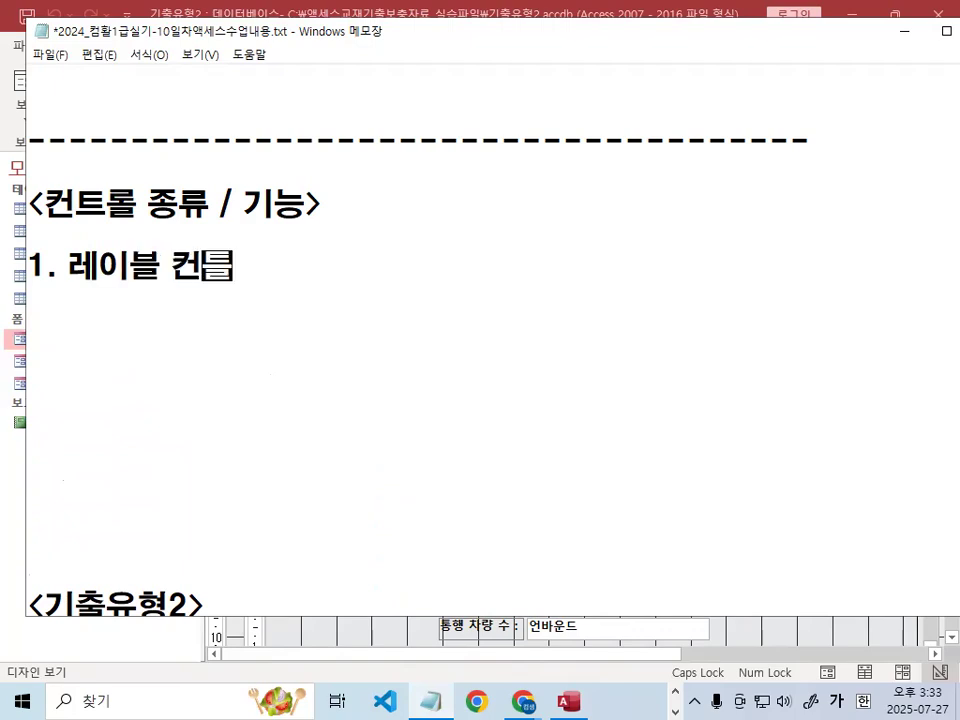
key(BackSpace)
key(BackSpace)
text(트롤)
Step: Switch to Access and examine the form design 컨트롤 group, locating the 레이블 control
click(689, 18)
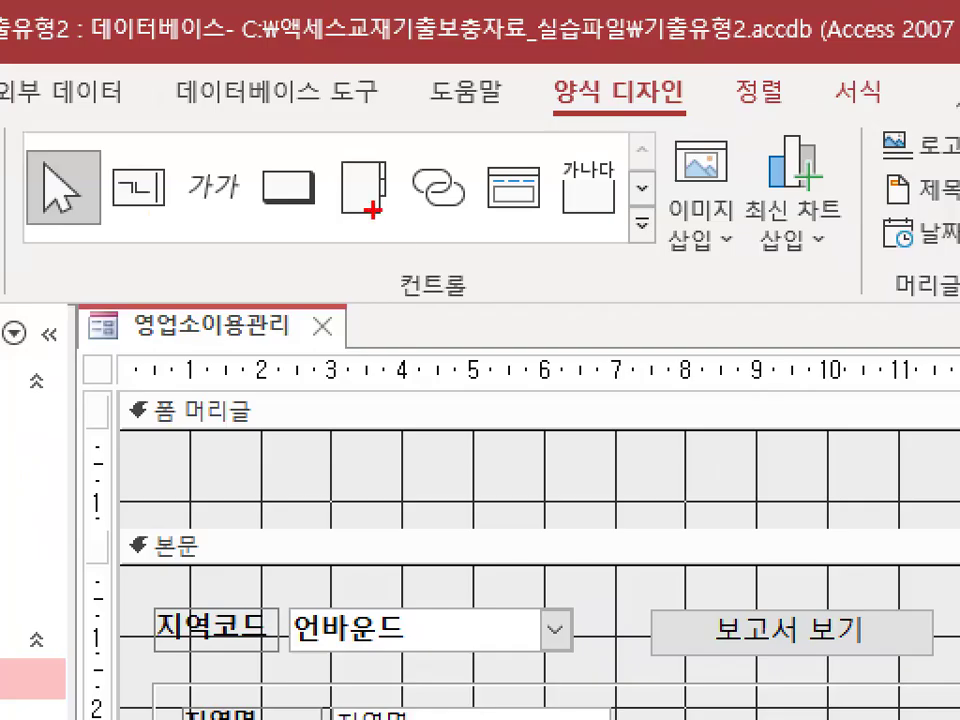
mouse_move(480, 262)
mouse_down()
mouse_move(418, 326)
mouse_move(482, 325)
mouse_up()
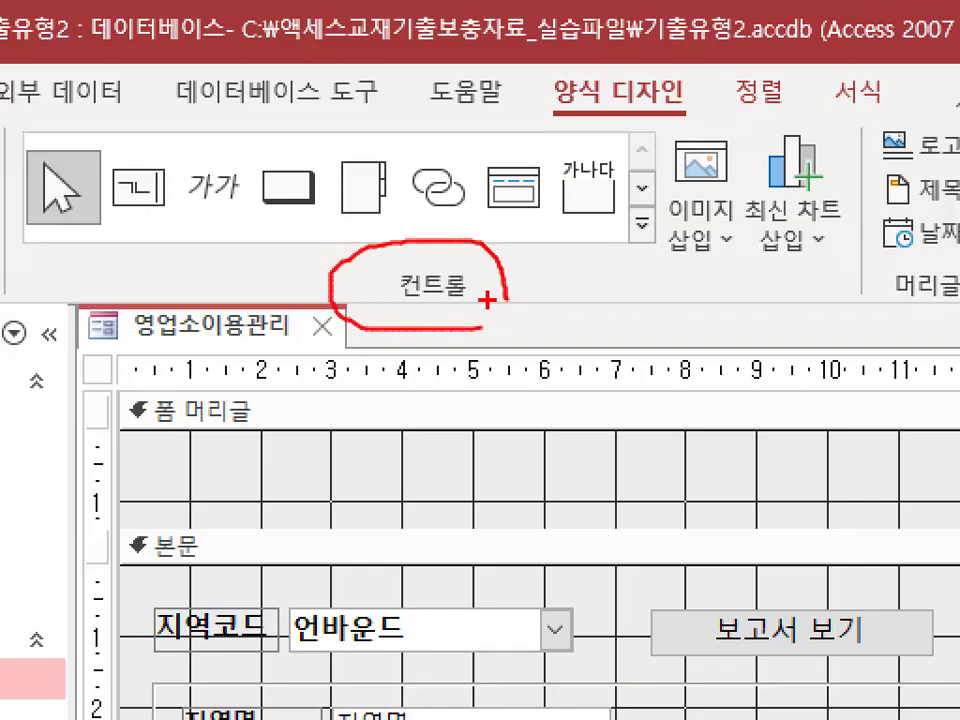
key(Escape)
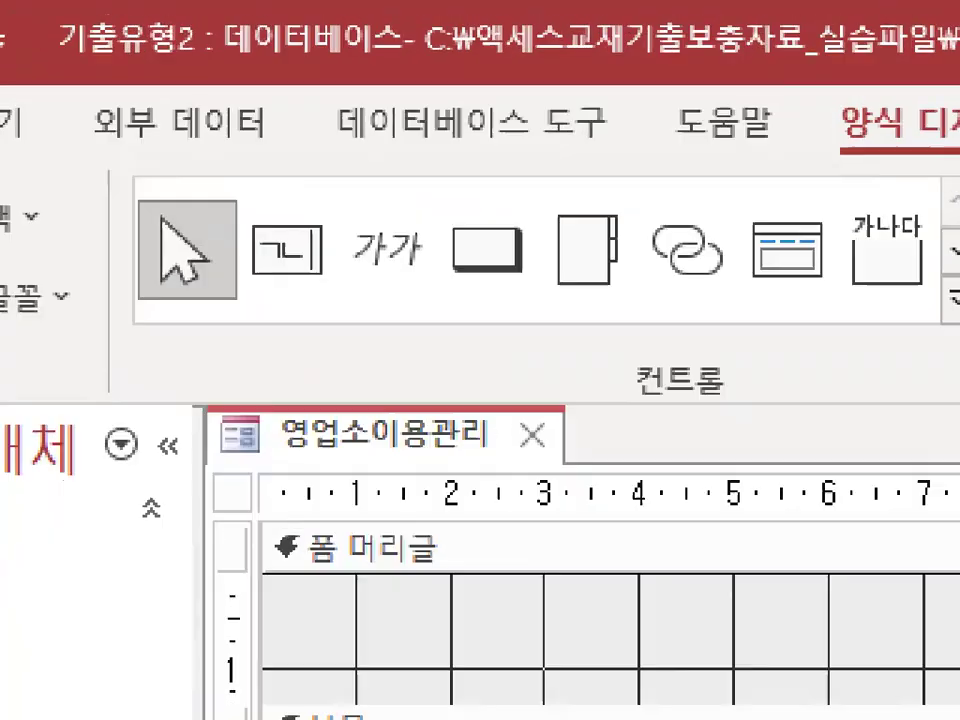
mouse_move(519, 396)
mouse_down()
mouse_move(430, 360)
mouse_move(613, 390)
mouse_up()
key(Escape)
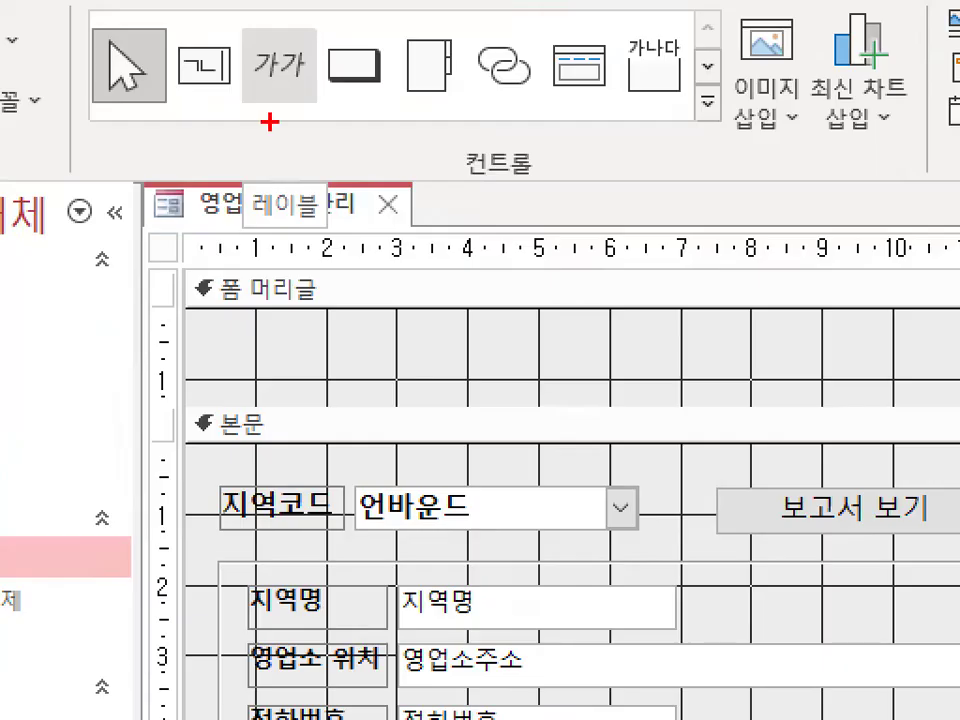
drag(294, 190, 335, 197)
key(Escape)
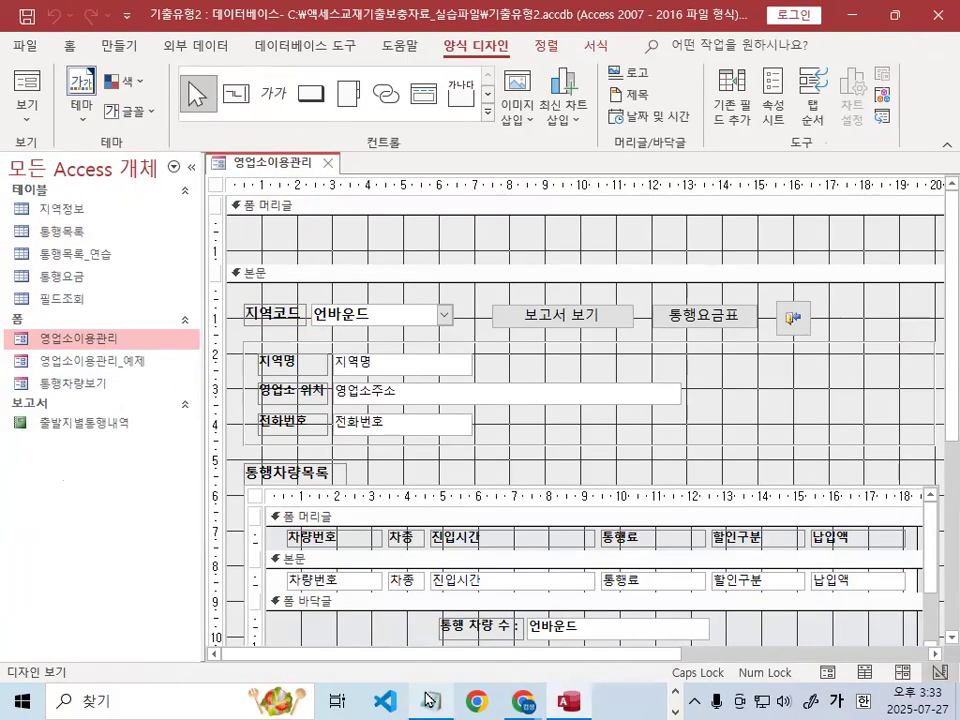
Step: Return to the Notepad notes and append "(lab,lbl~시작)" to the "1. 레이블 컨트롤" line
click(430, 700)
click(290, 265)
text(()
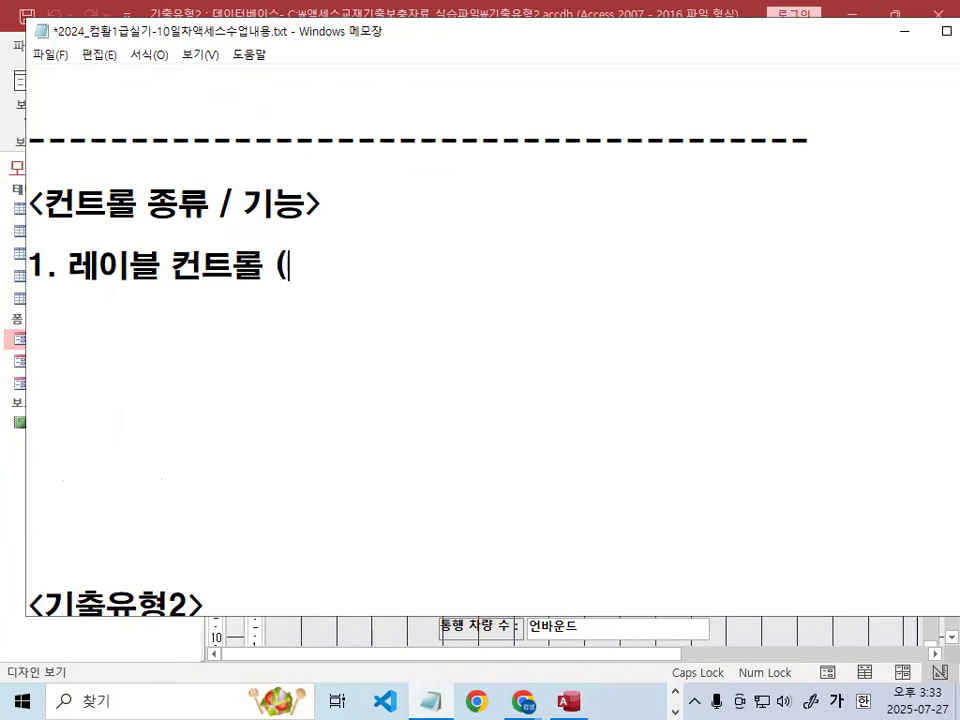
text(Lm)
key(BackSpace)
key(BackSpace)
key(Hangul)
text(LAB)
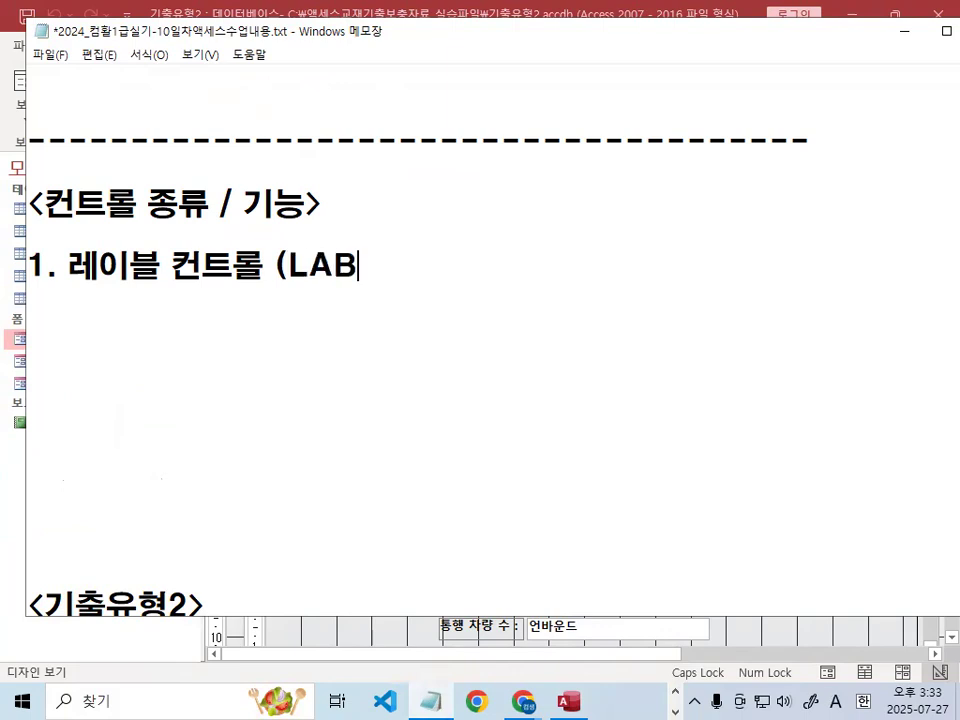
key(BackSpace)
key(BackSpace)
key(BackSpace)
text(lab)
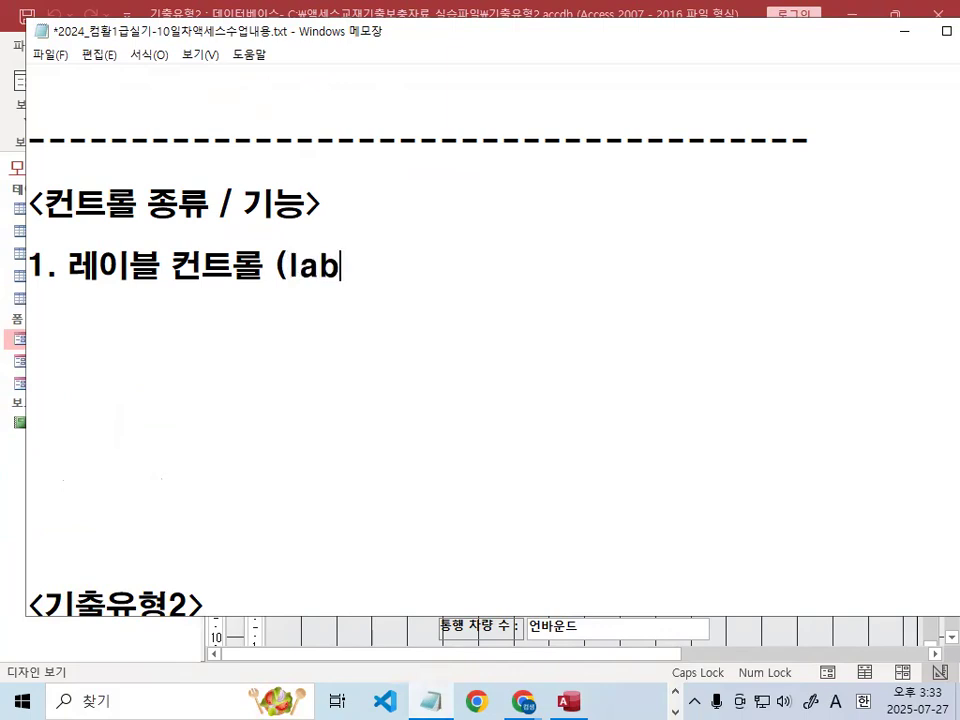
text(,lbl~)
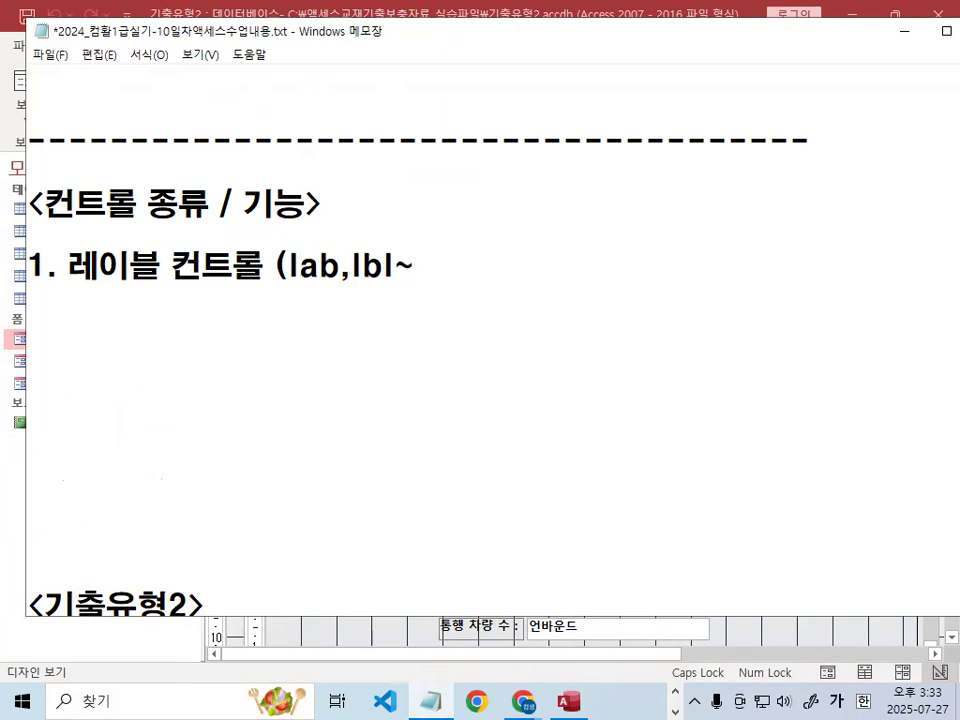
text(시작하는 ㄹㅇ)
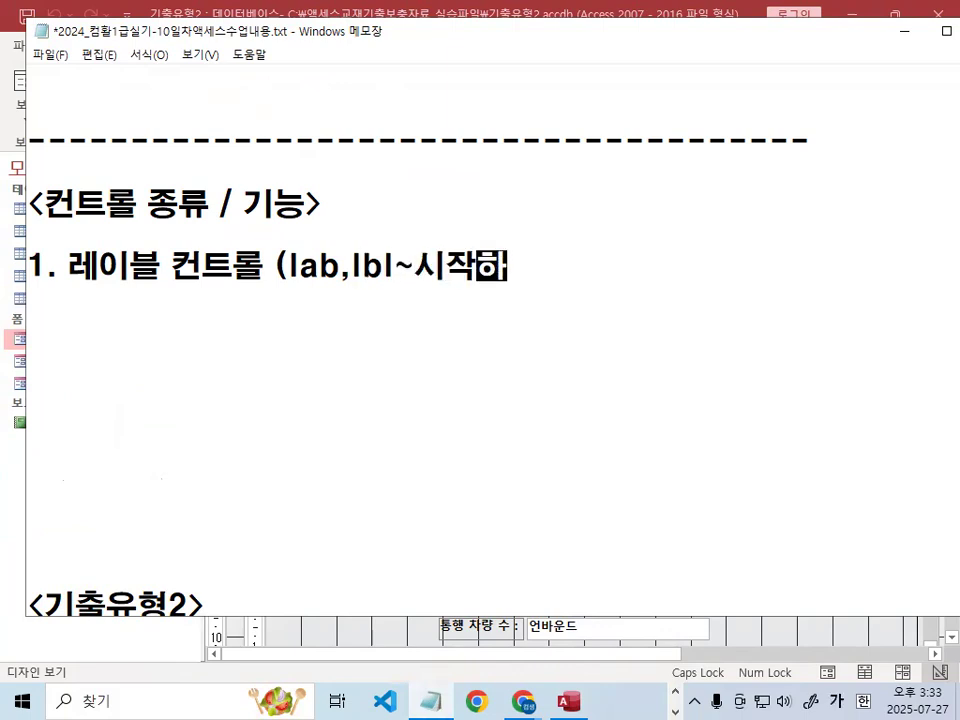
key(BackSpace)
key(BackSpace)
key(BackSpace)
key(BackSpace)
key(BackSpace)
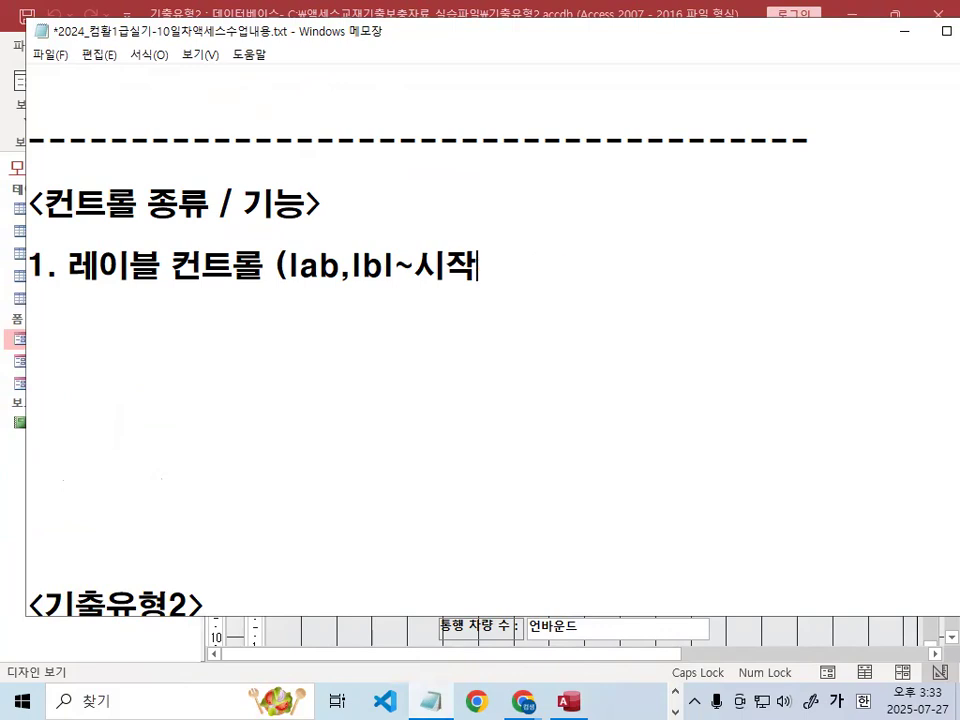
text())
Step: Write "바운드가 불가능" on a new line below the 레이블 컨트롤 item
key(Return)
text(반윤)
key(BackSpace)
key(BackSpace)
text(바)
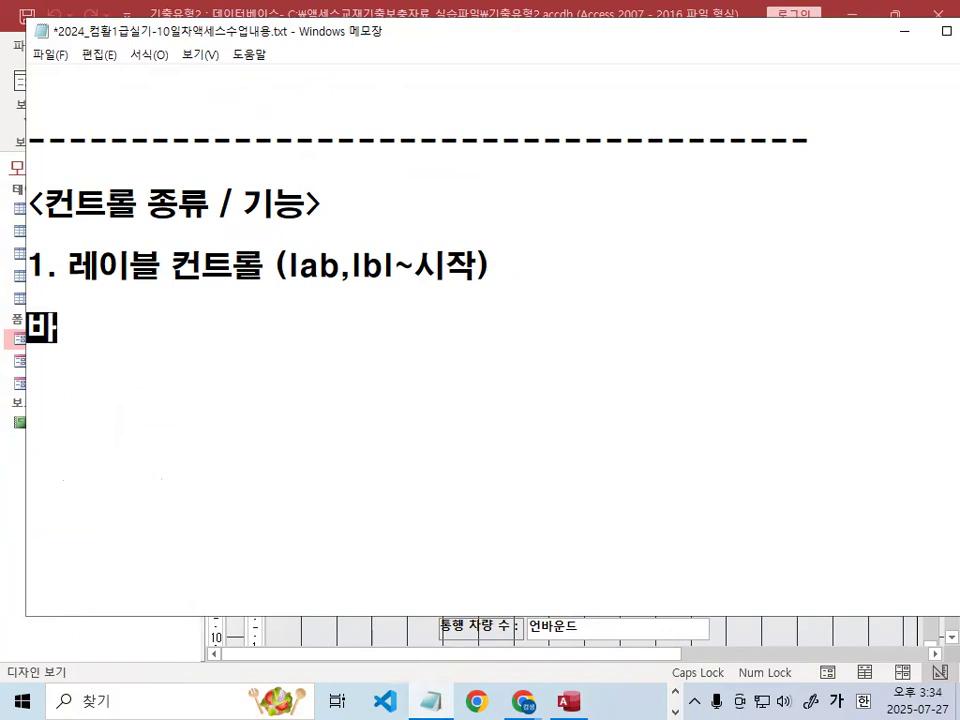
text(운드가 불ㄹ가)
text(ㅣ)
key(BackSpace)
key(BackSpace)
key(BackSpace)
text(가능)
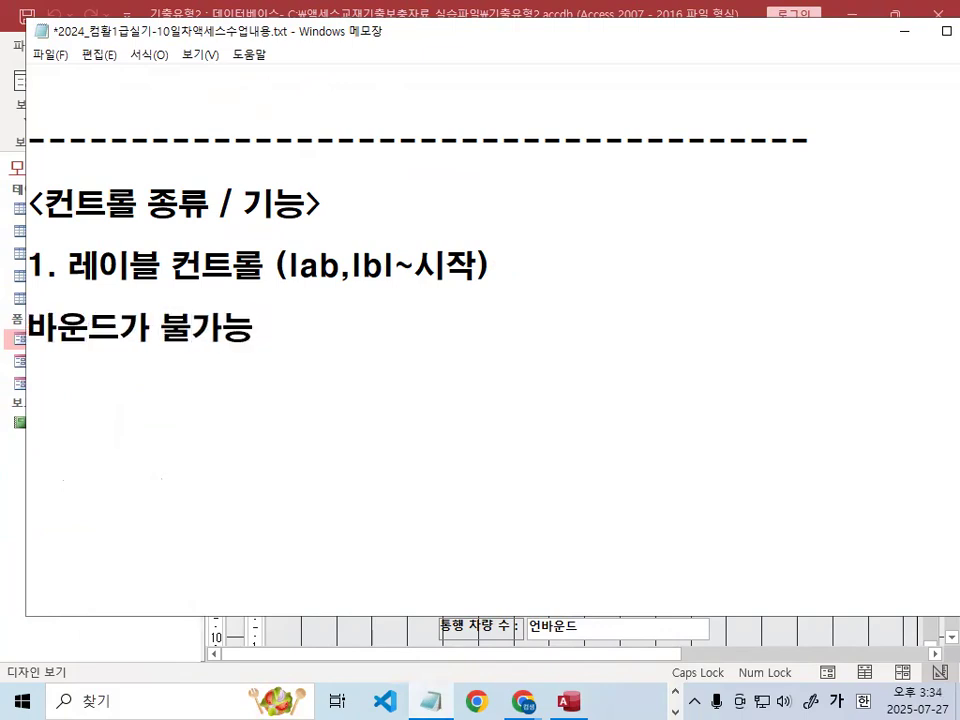
Step: Append the explanation "(원본필드를 연결을 할수가 없음)" to the 바운드가 불가능 line
text( ()
text(원본필ㄷ)
text(ㅡ를 연결ㅇ)
text(ㅡㄹ 할수가 ㅇ)
text(ㅓㅂㅅㅇㅡㅁ))
key(Return)
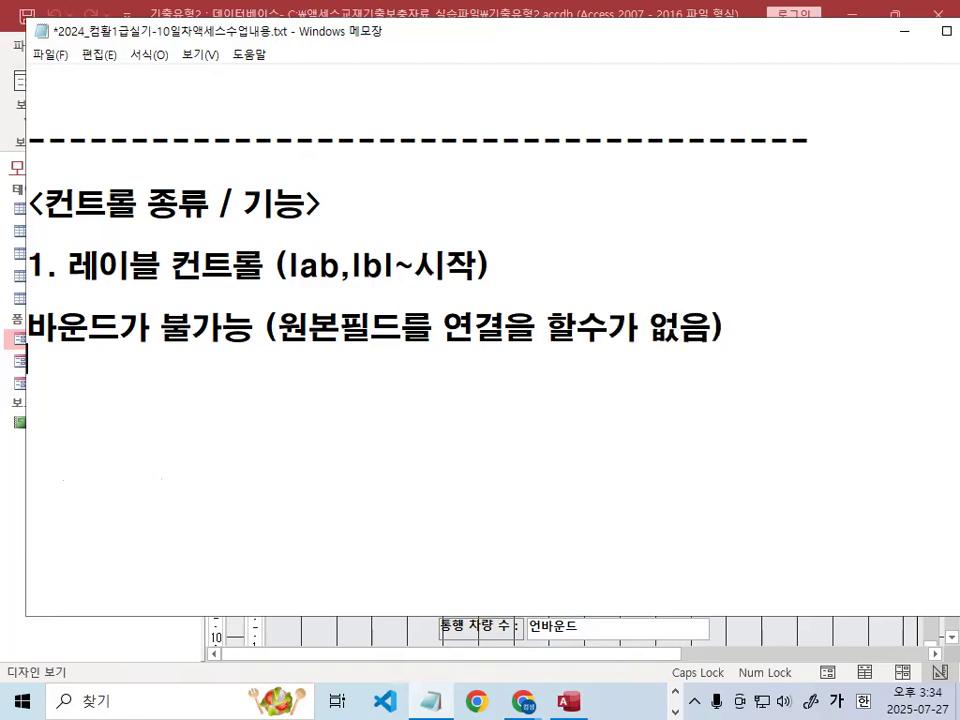
Step: Insert the line "- 이름표로 사용 (제목 생성)" between the 레이블 컨트롤 item and the 바운드가 불가능 line
key(Return)
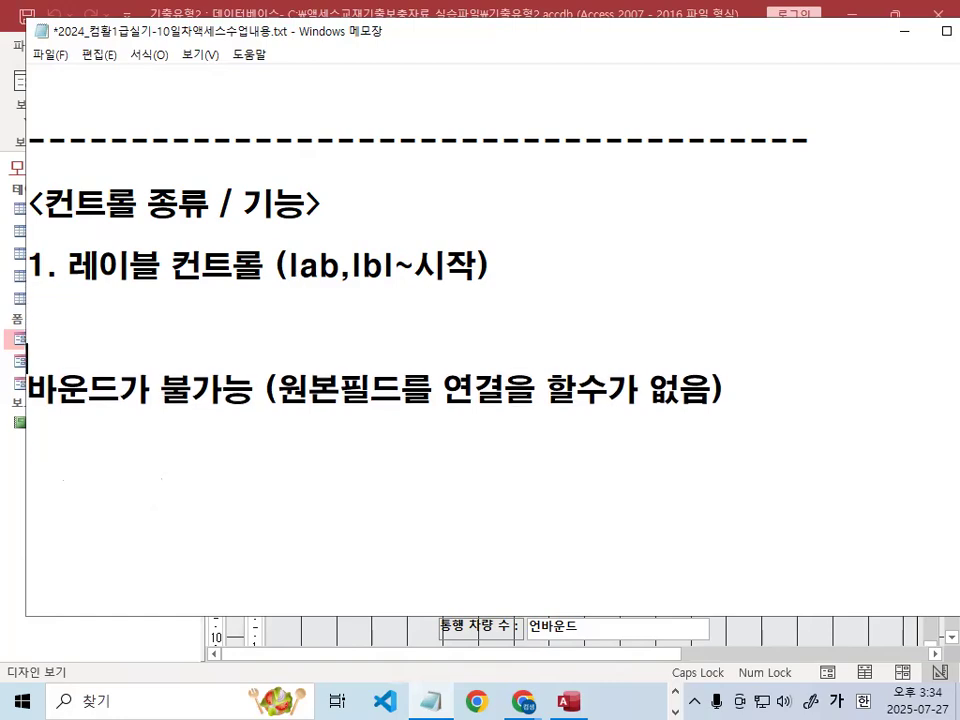
text(-)
text( ㅇㅣㄹㅡㅁㅍㅛㄹㅗ ㅅㅏㅇㅛㅇ)
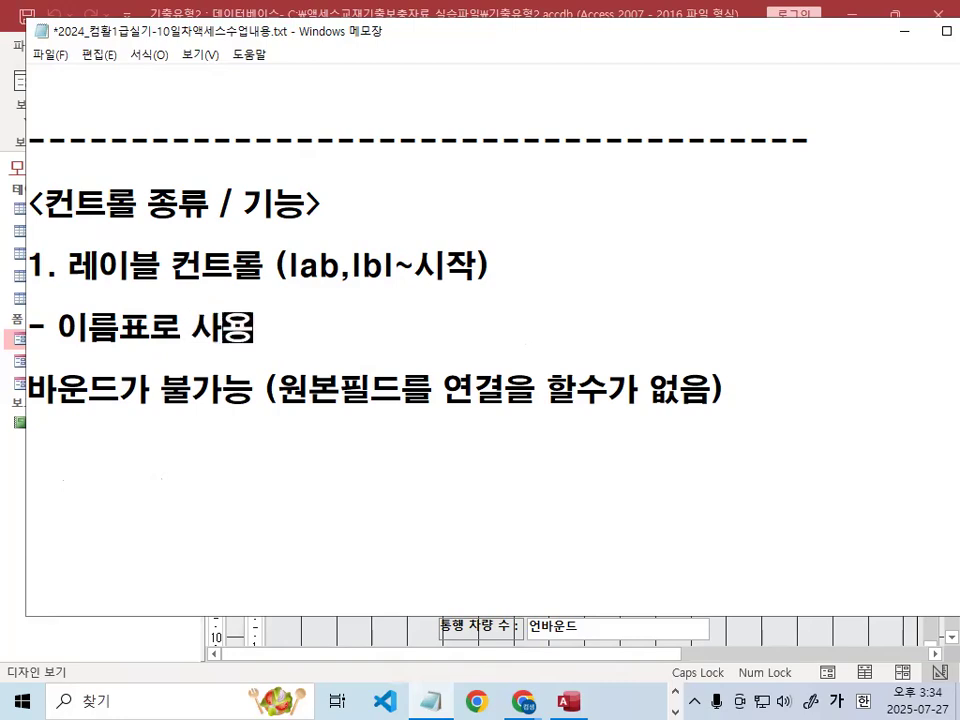
text( ()
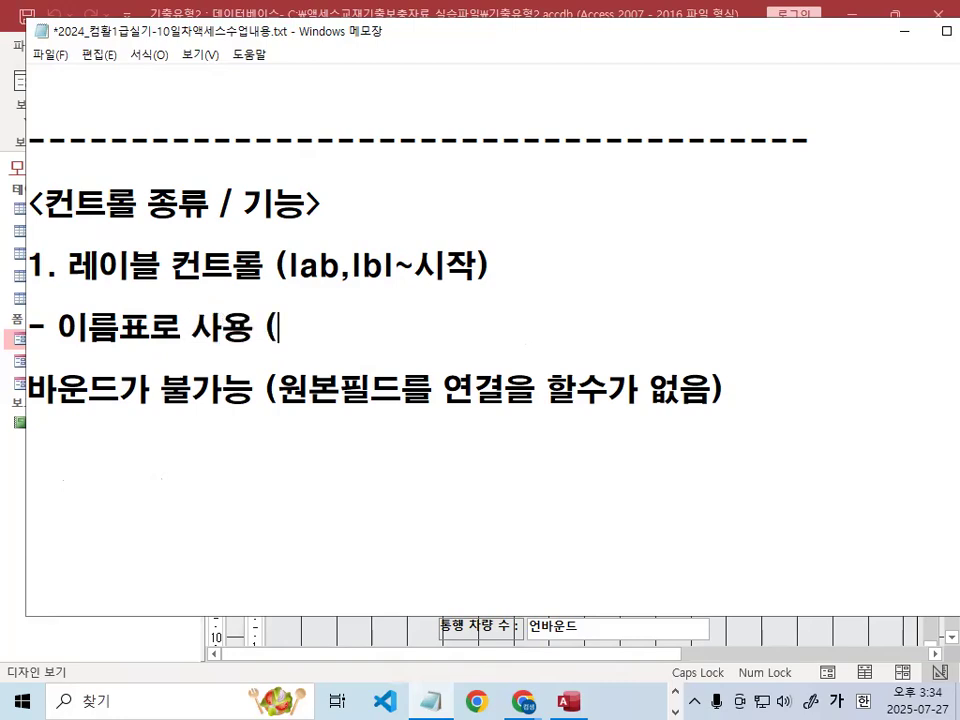
text(ㅈㅔㅁㅗㄱ 새)
key(BackSpace)
key(BackSpace)
text(ㅅ)
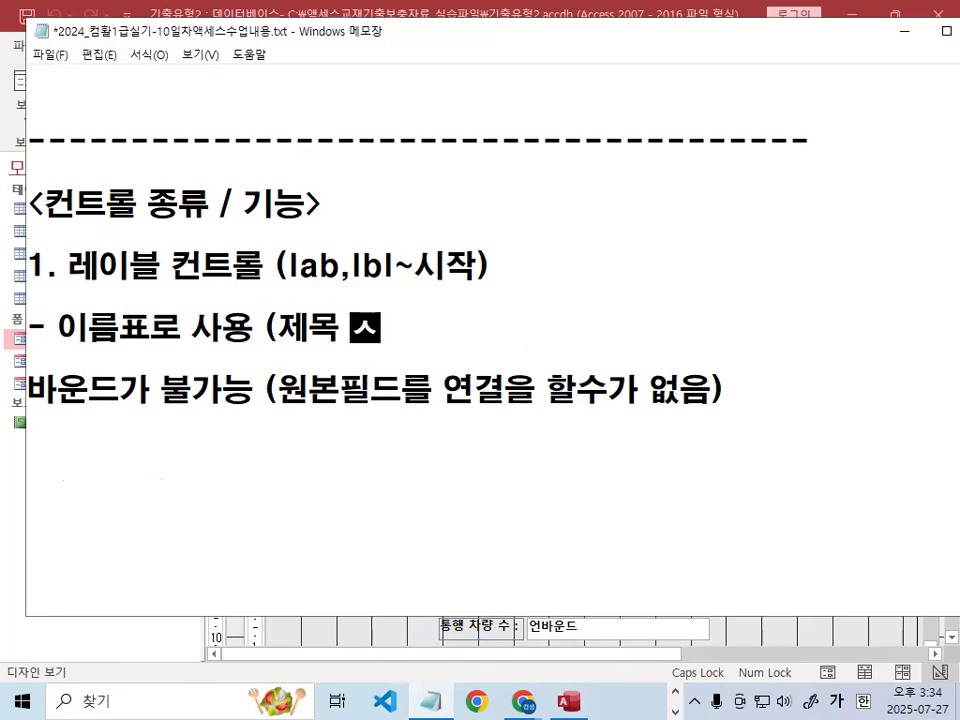
text(ㅐㅇㅅㅓㅇ))
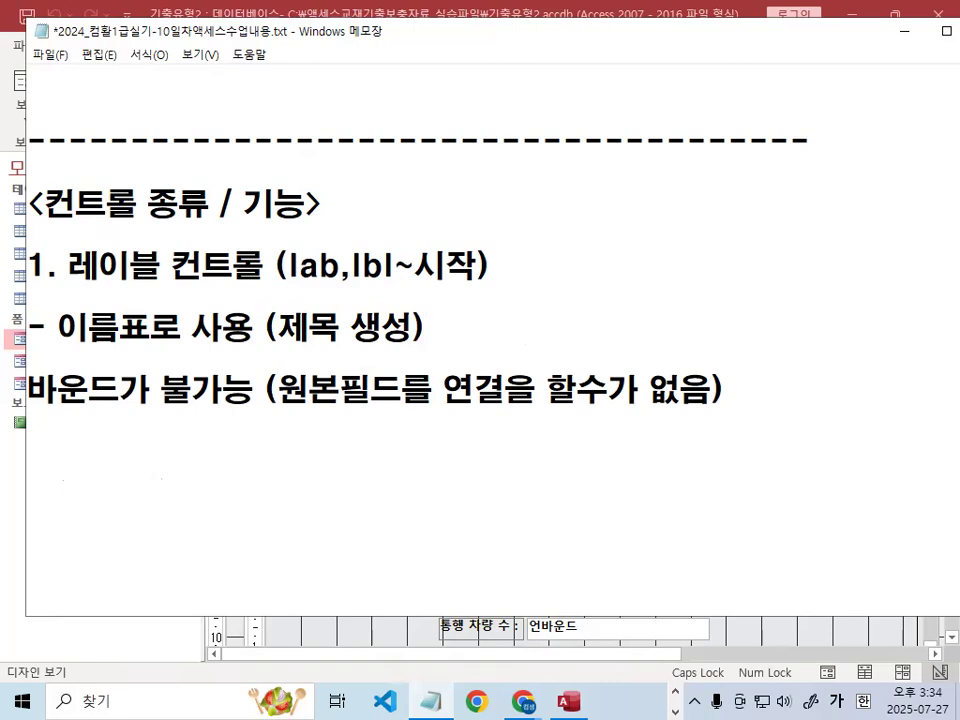
Step: Put a dash in front of the 바운드가 불가능 line to make it a list item
drag(72, 326, 190, 327)
drag(70, 266, 232, 268)
scroll(232, 293, down, 1)
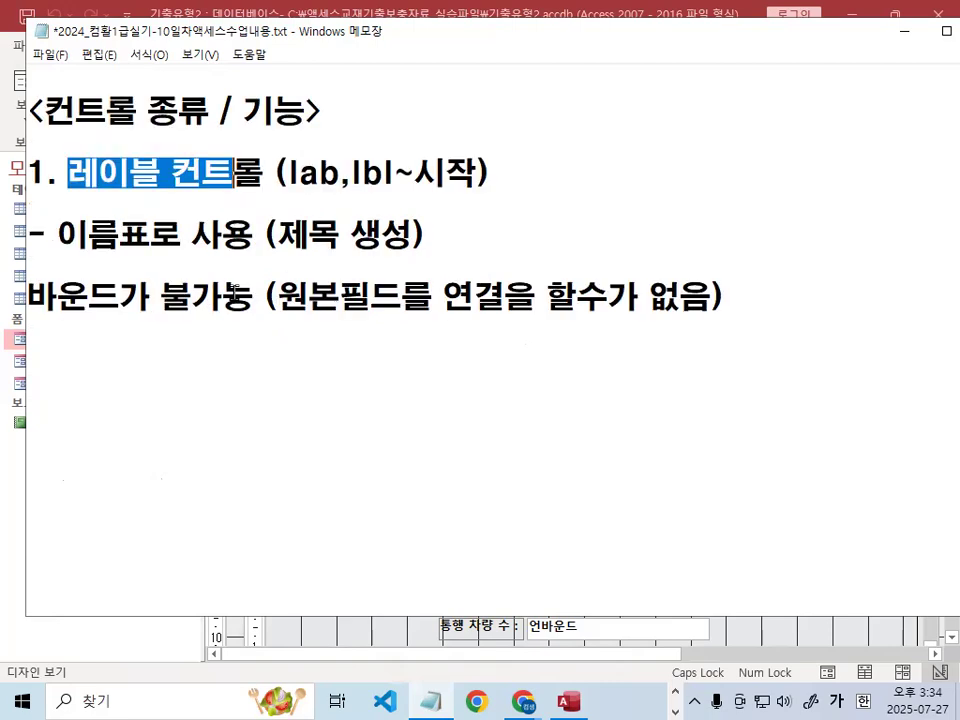
click(24, 297)
text(-)
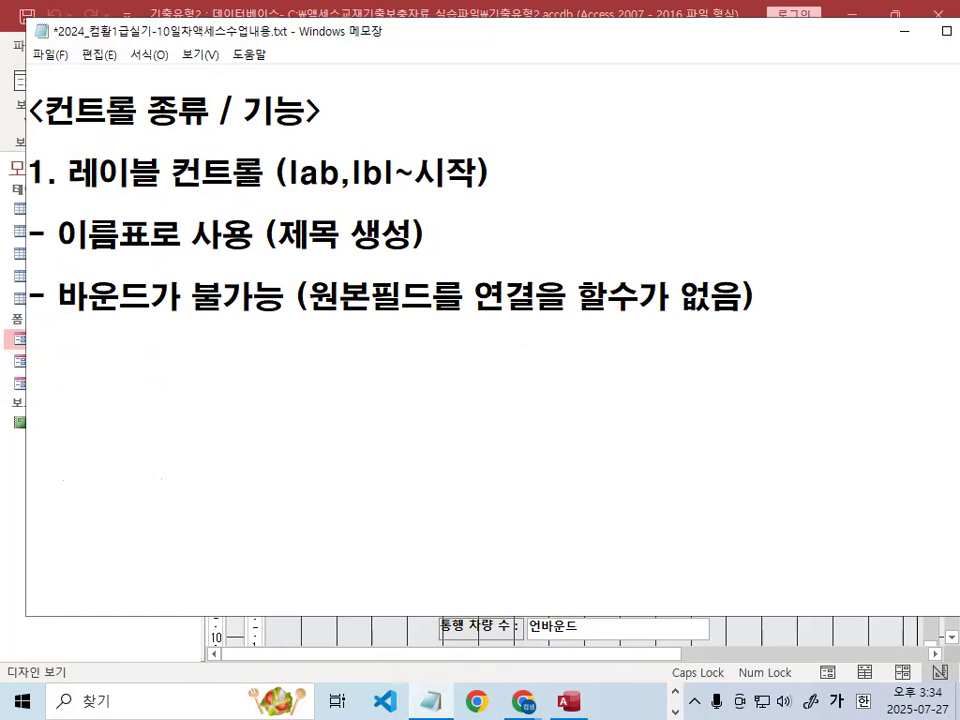
Step: Minimize the notes, select the 지역코드 label in the form's 본문 section, and check its selection type in the property sheet
click(903, 31)
click(270, 314)
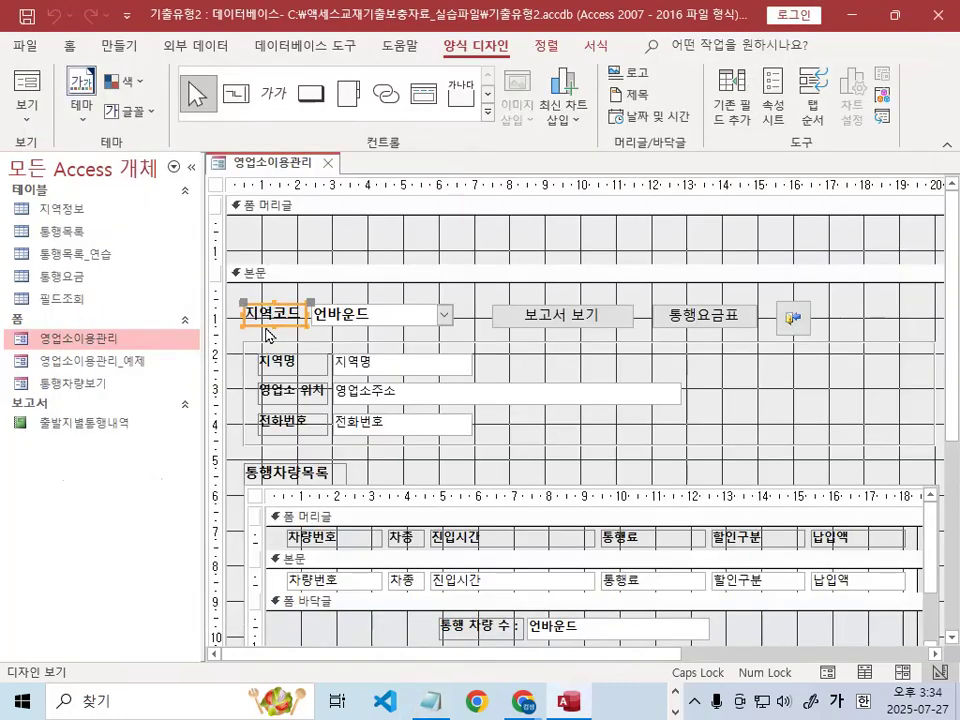
mouse_move(272, 294)
mouse_down()
mouse_move(302, 311)
mouse_move(296, 263)
mouse_up()
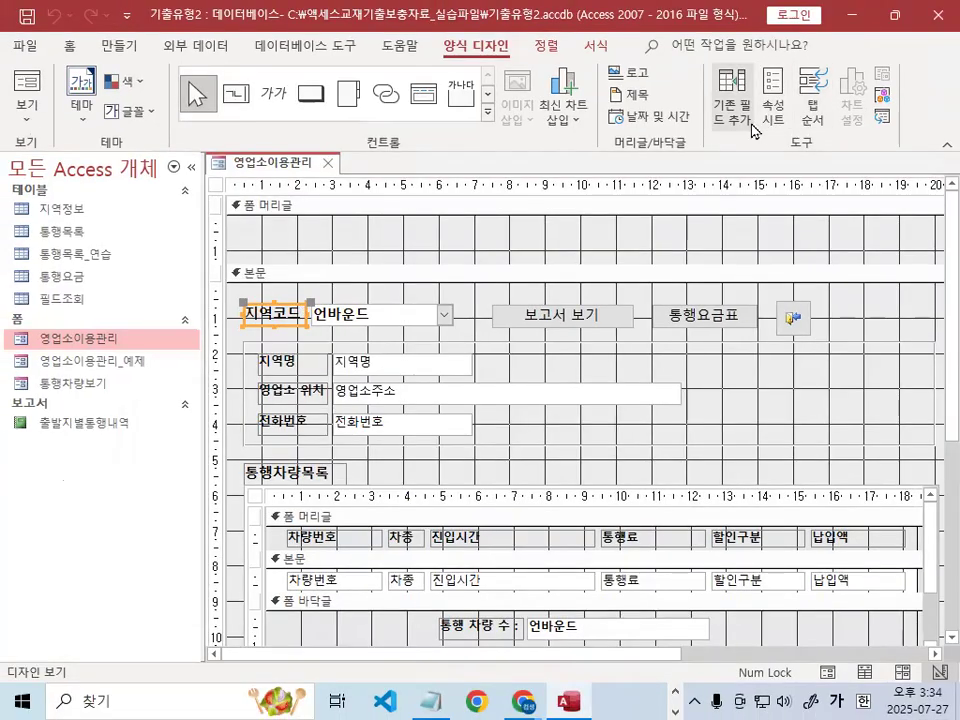
click(775, 120)
drag(491, 169, 636, 169)
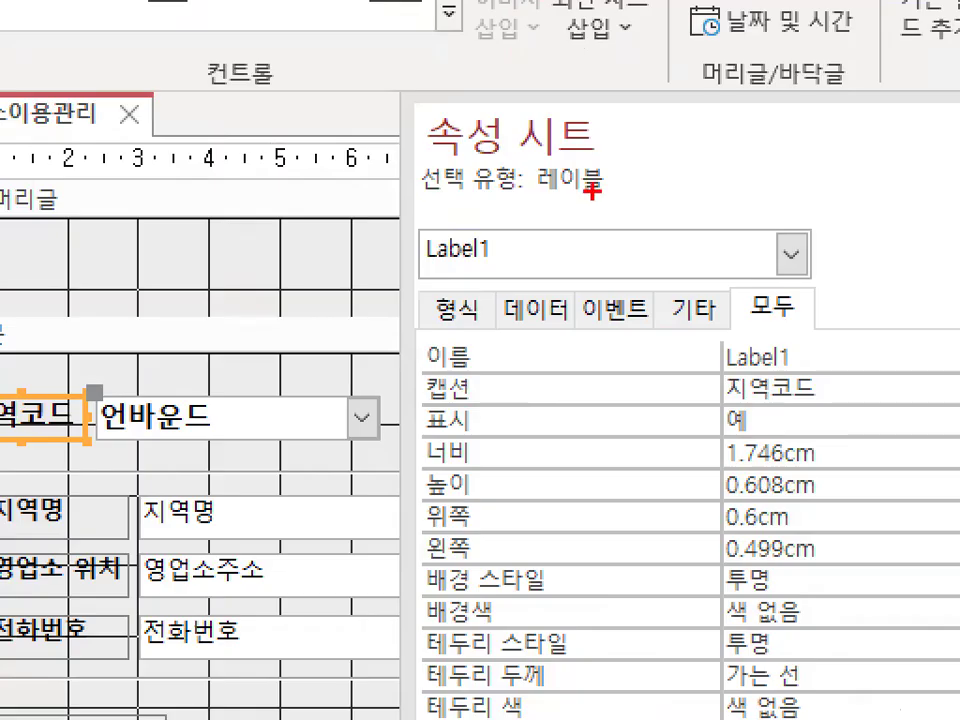
Step: Review the 지역코드 label's selection type and its full property list, including 이름, 캡션, 표시 and 너비
mouse_move(556, 209)
mouse_down()
mouse_move(531, 202)
mouse_move(568, 187)
mouse_move(580, 196)
mouse_up()
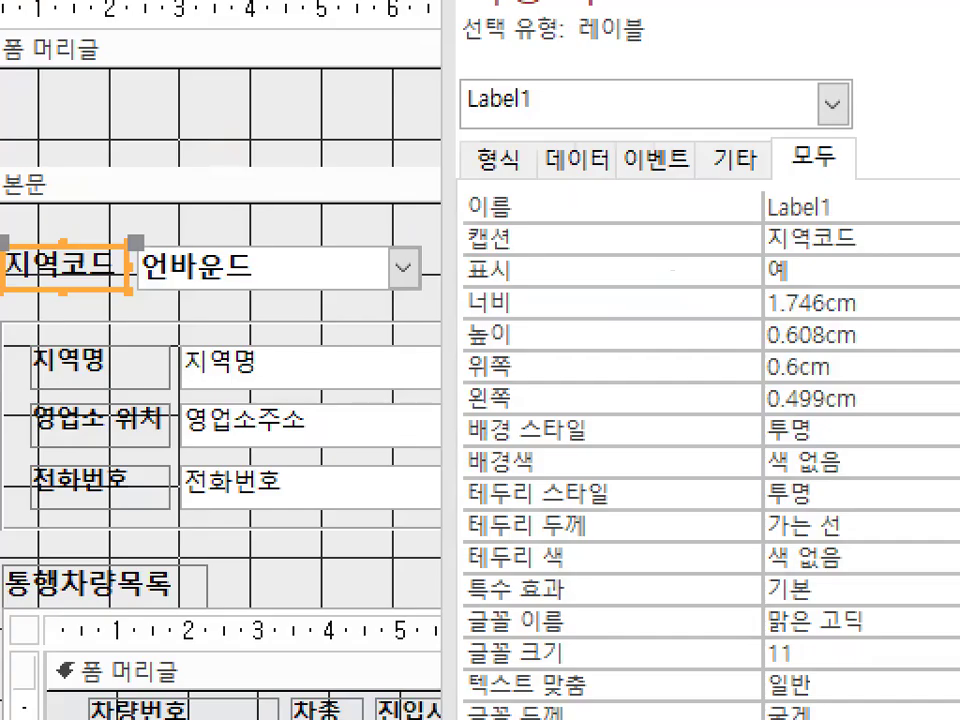
mouse_move(795, 160)
mouse_down()
mouse_move(862, 150)
mouse_move(856, 118)
mouse_move(772, 138)
mouse_up()
drag(465, 216, 513, 215)
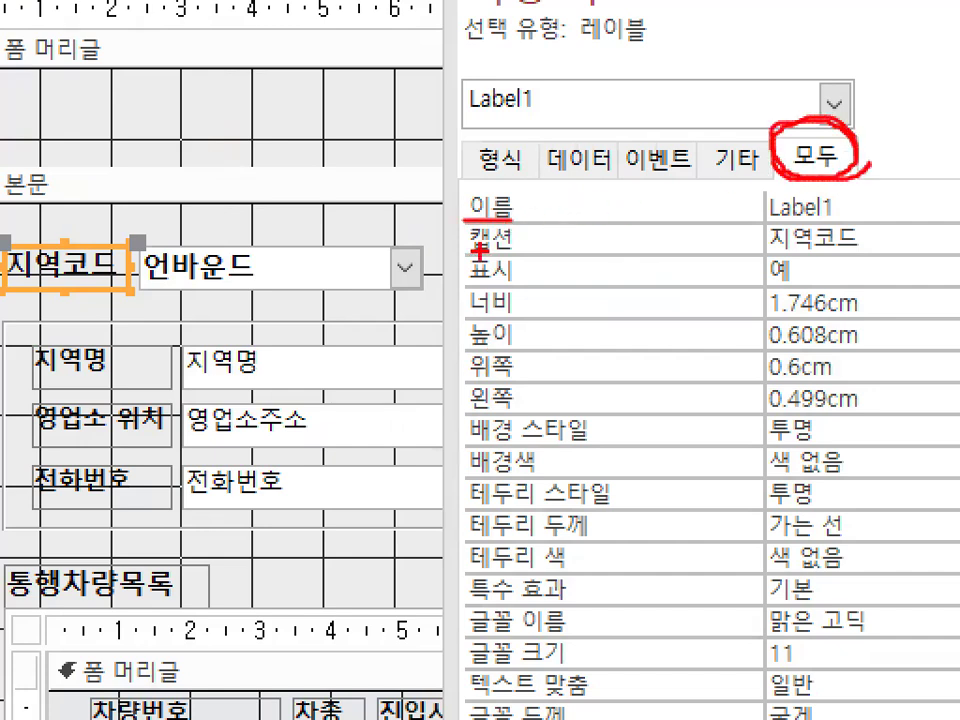
drag(468, 246, 512, 246)
mouse_move(468, 282)
mouse_down()
mouse_move(497, 282)
mouse_move(527, 313)
mouse_up()
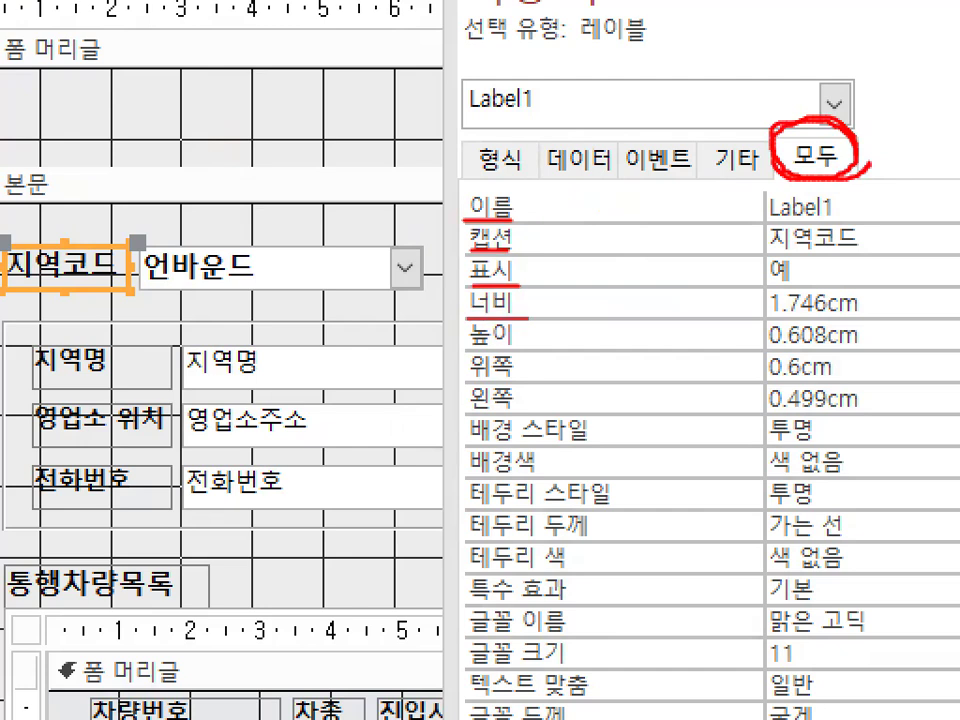
drag(528, 210, 522, 410)
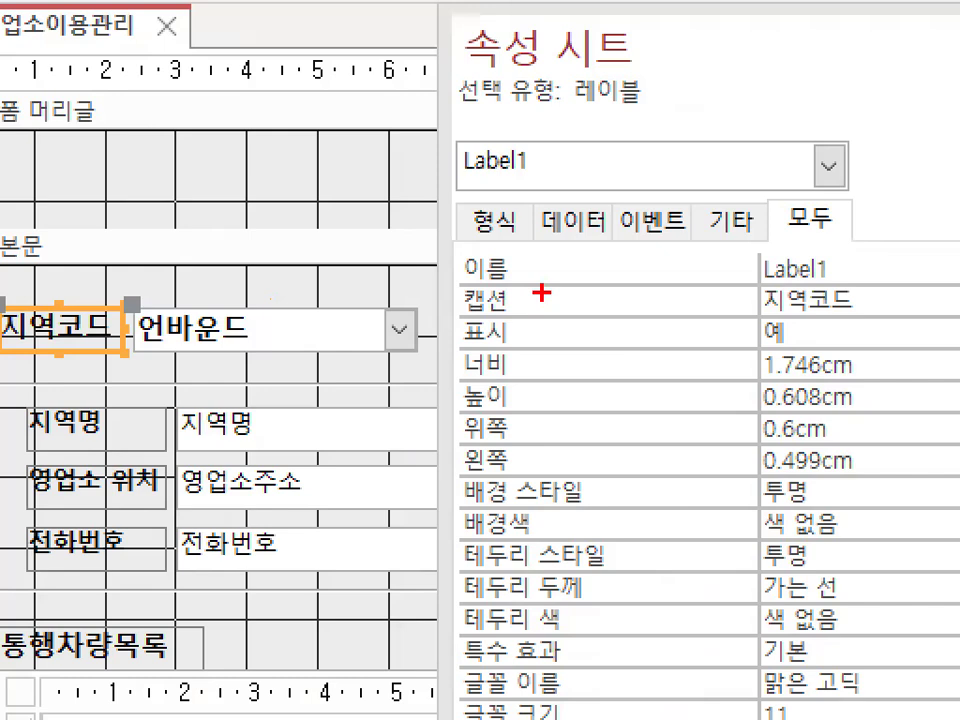
drag(551, 232, 466, 253)
drag(455, 310, 518, 300)
drag(845, 287, 865, 308)
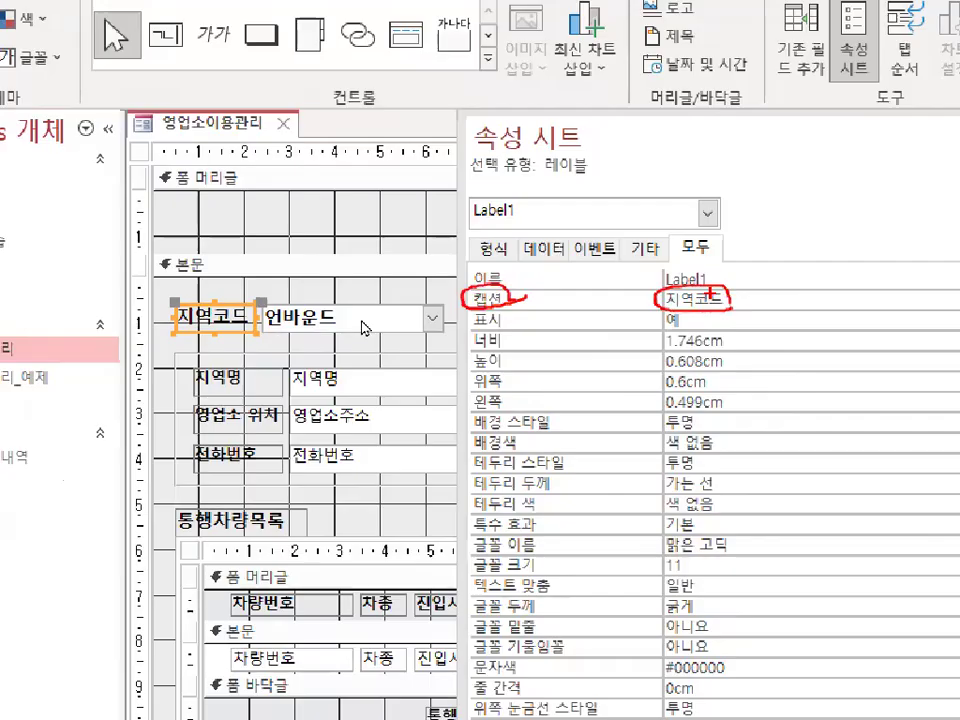
key(Escape)
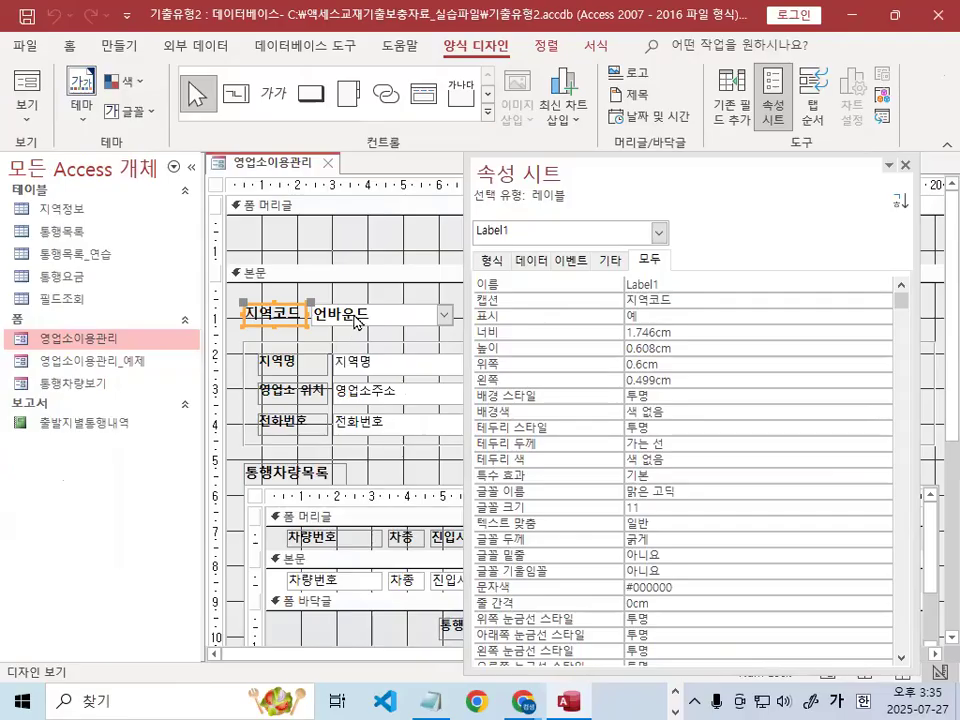
Step: Select the 지역명 text box in the 본문 section and check its selection type and 컨트롤 원본 property
click(380, 361)
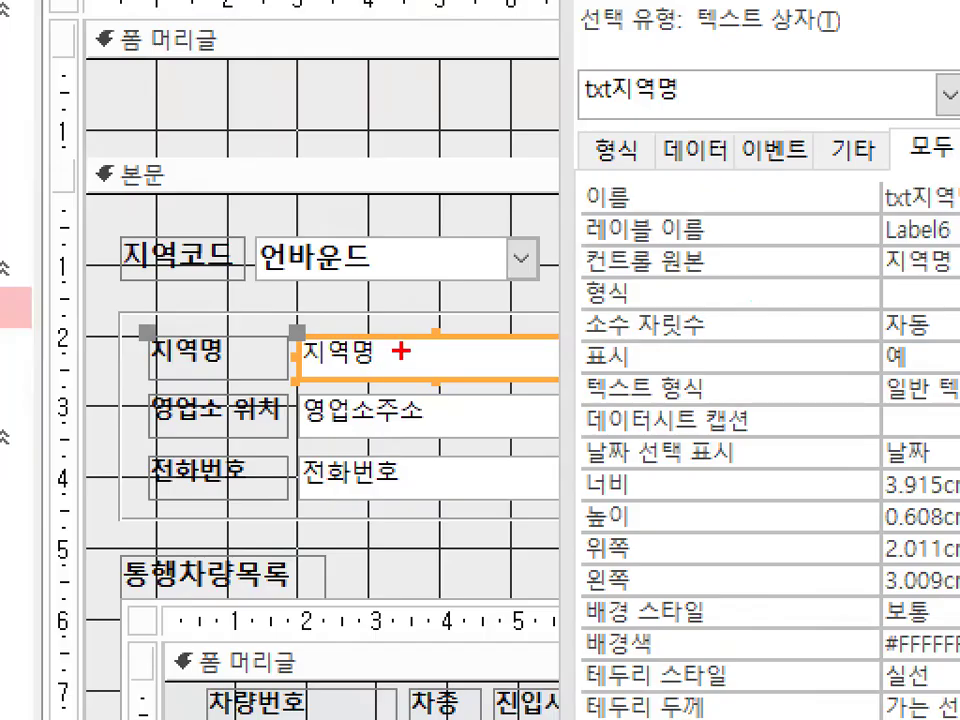
drag(400, 351, 404, 354)
key(Escape)
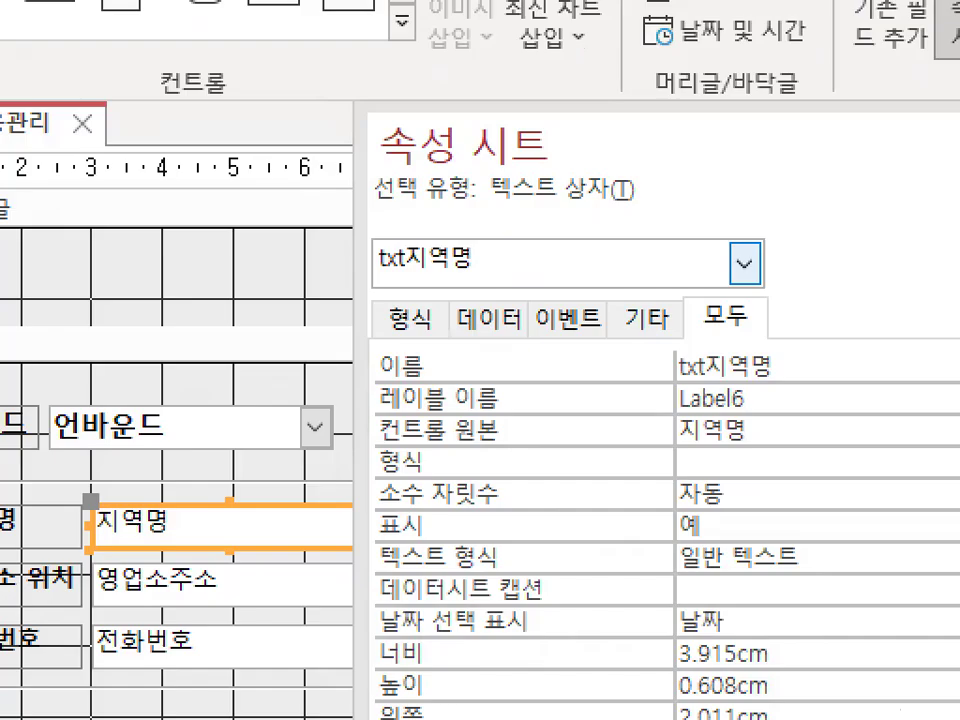
mouse_move(636, 195)
mouse_down()
mouse_move(574, 208)
mouse_move(600, 174)
mouse_move(640, 198)
mouse_up()
mouse_move(497, 446)
mouse_down()
mouse_move(455, 449)
mouse_move(470, 406)
mouse_up()
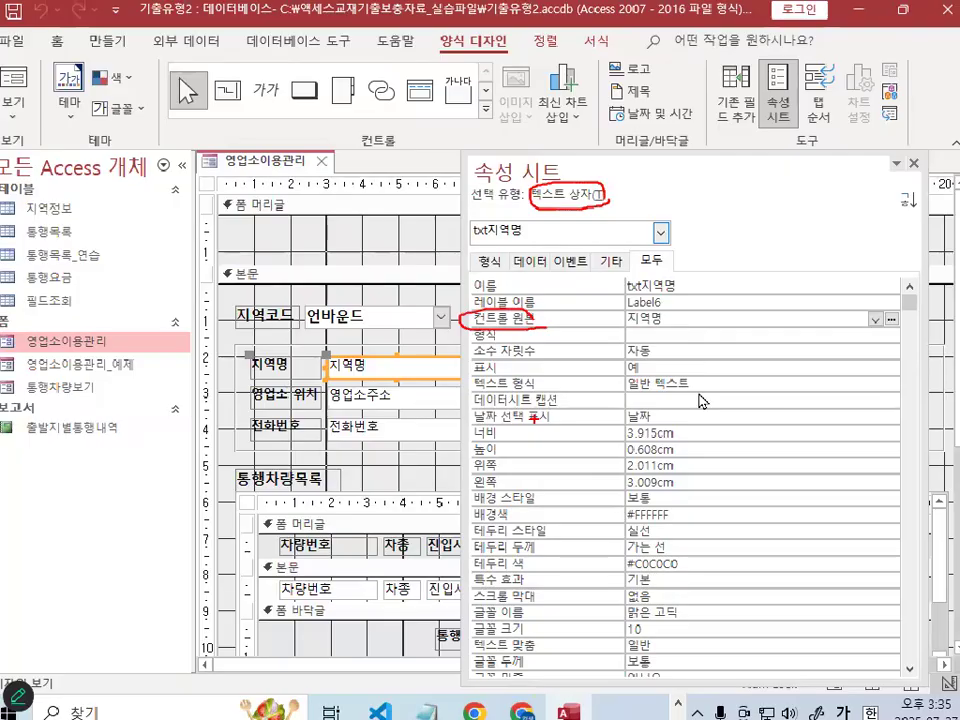
key(e)
mouse_move(605, 322)
mouse_down()
mouse_move(707, 308)
mouse_move(600, 300)
mouse_up()
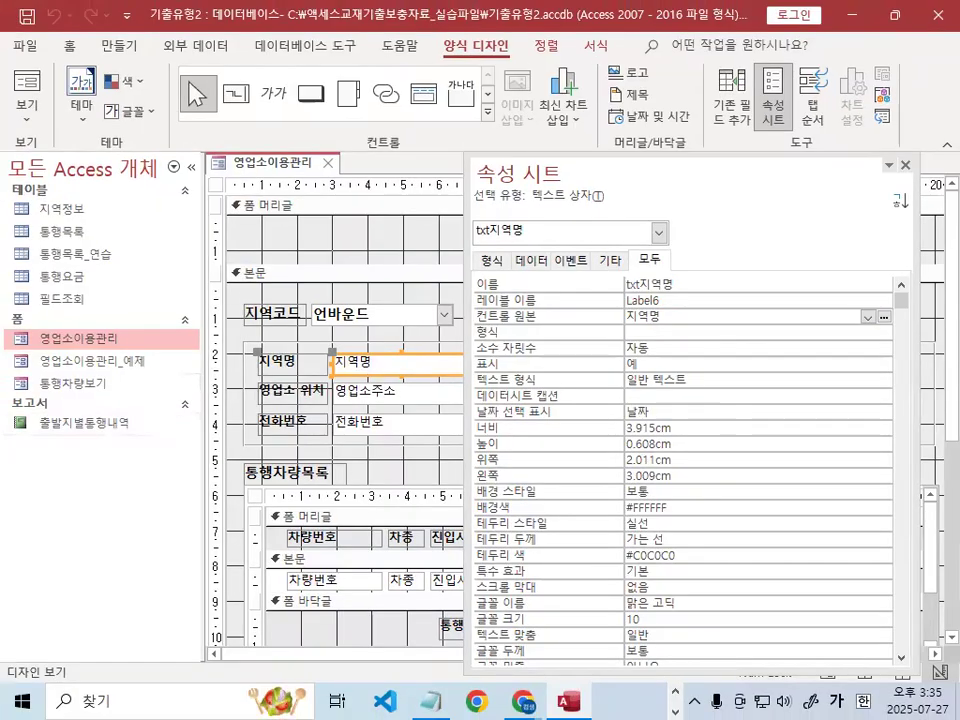
Step: Compare the 지역명 label with its text box by selecting the label and checking its selection type
mouse_move(288, 323)
mouse_down()
mouse_move(296, 336)
mouse_move(343, 300)
mouse_up()
drag(484, 321, 529, 289)
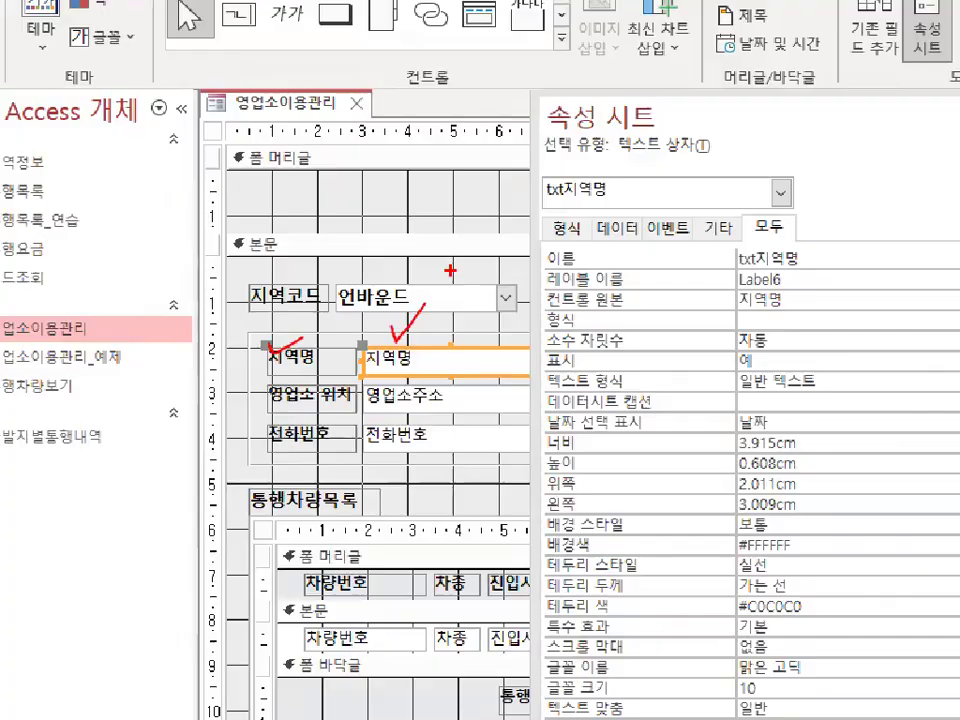
click(348, 357)
mouse_move(539, 172)
mouse_down()
mouse_move(579, 200)
mouse_move(555, 209)
mouse_up()
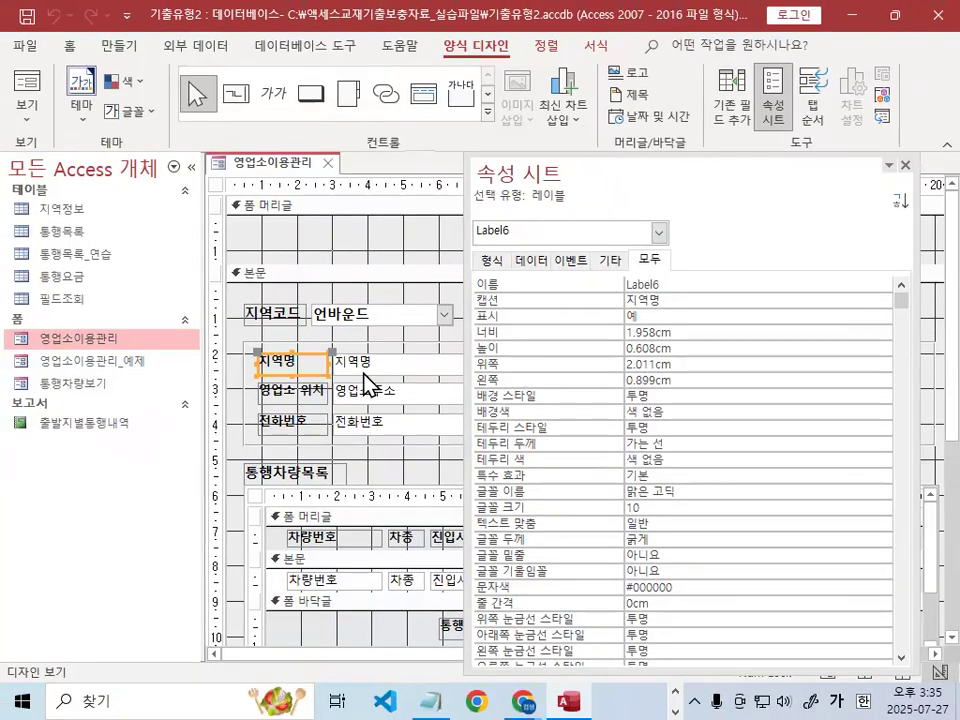
Step: Select the 지역명 text box again and examine which field its 컨트롤 원본 property links it to
click(366, 368)
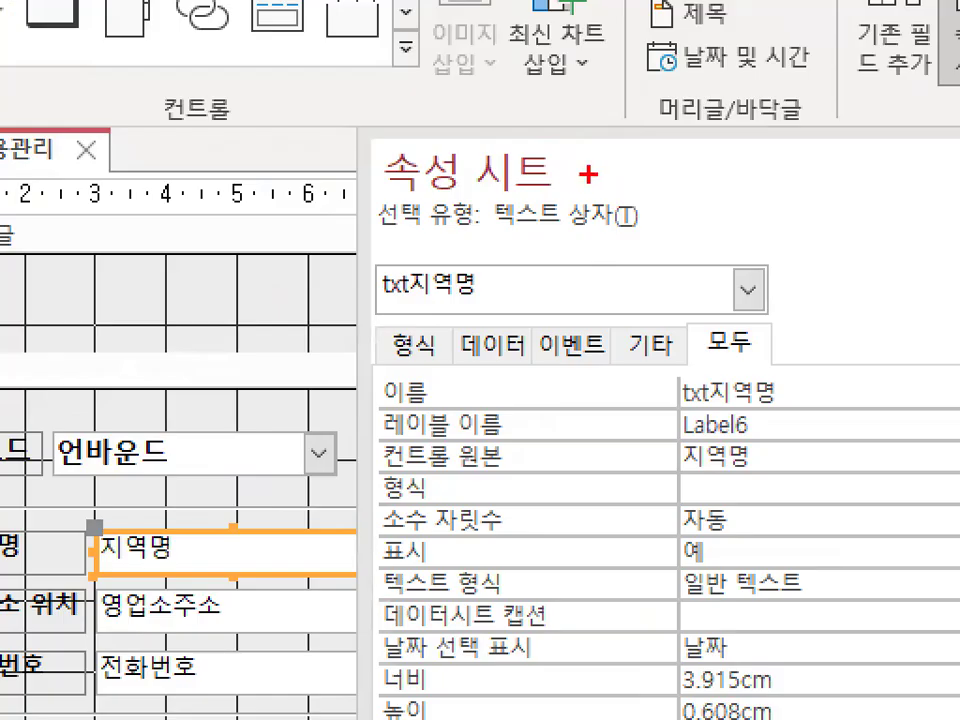
mouse_move(470, 205)
mouse_down()
mouse_move(643, 200)
mouse_move(655, 215)
mouse_up()
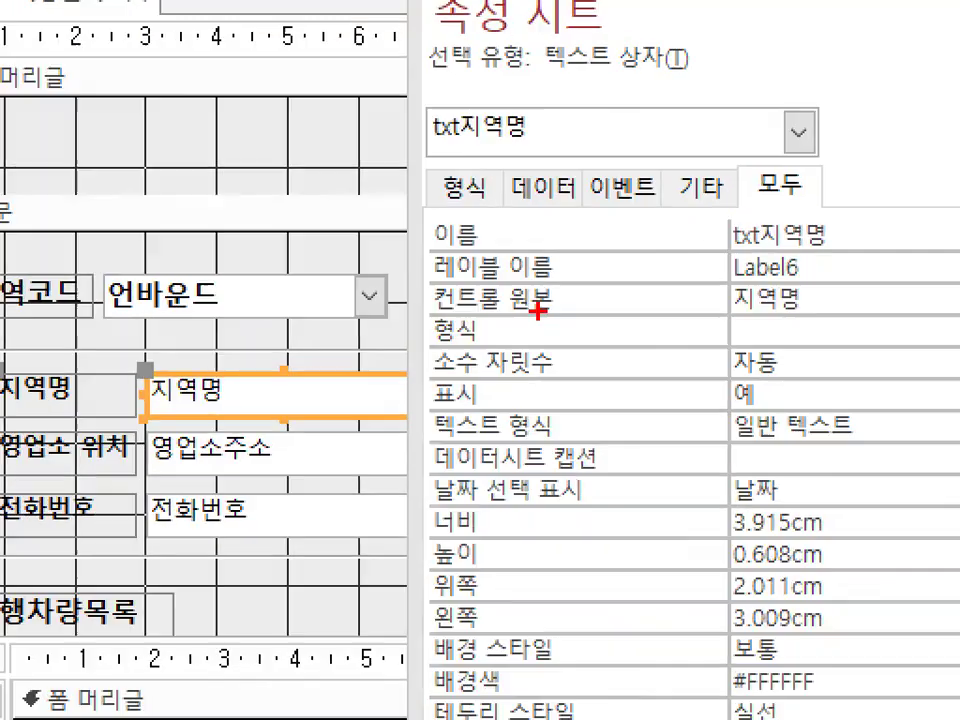
drag(540, 303, 476, 263)
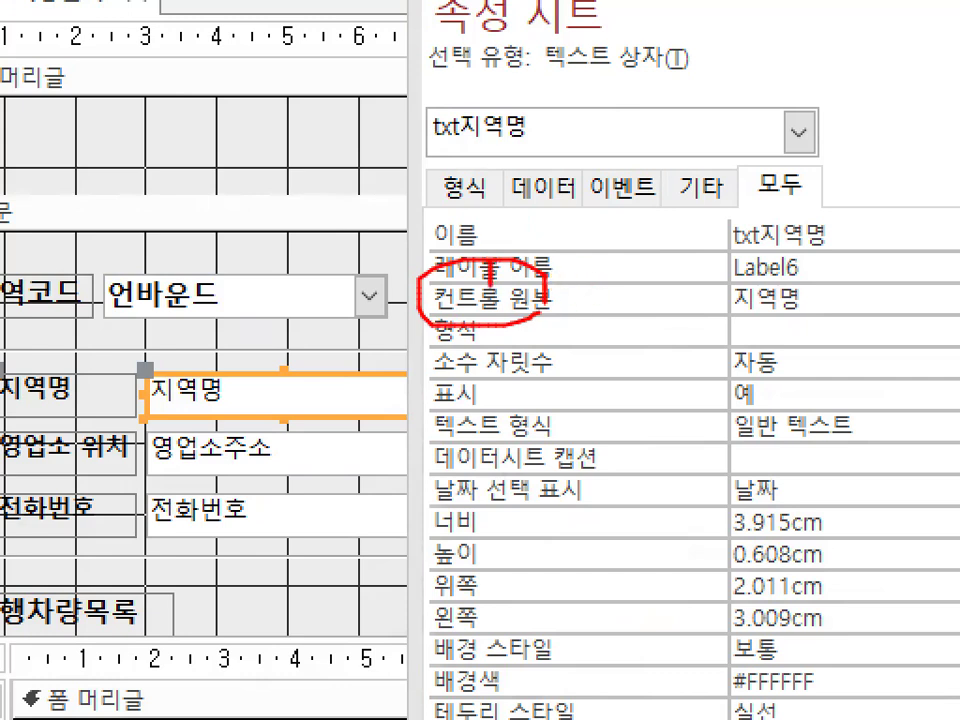
drag(494, 287, 598, 150)
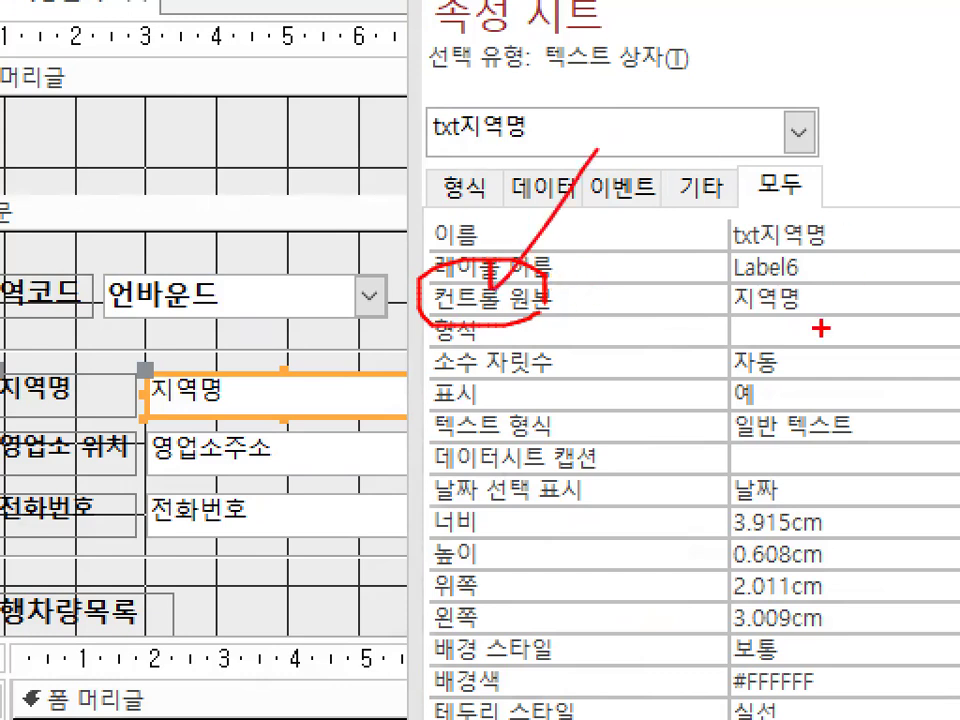
drag(693, 298, 838, 310)
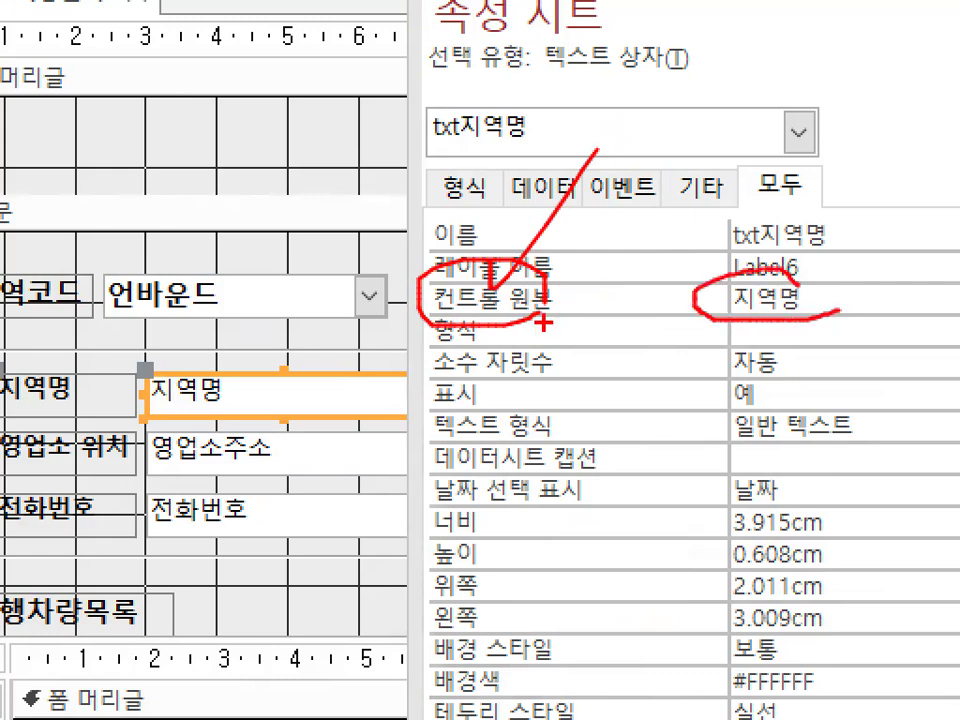
drag(281, 324, 223, 398)
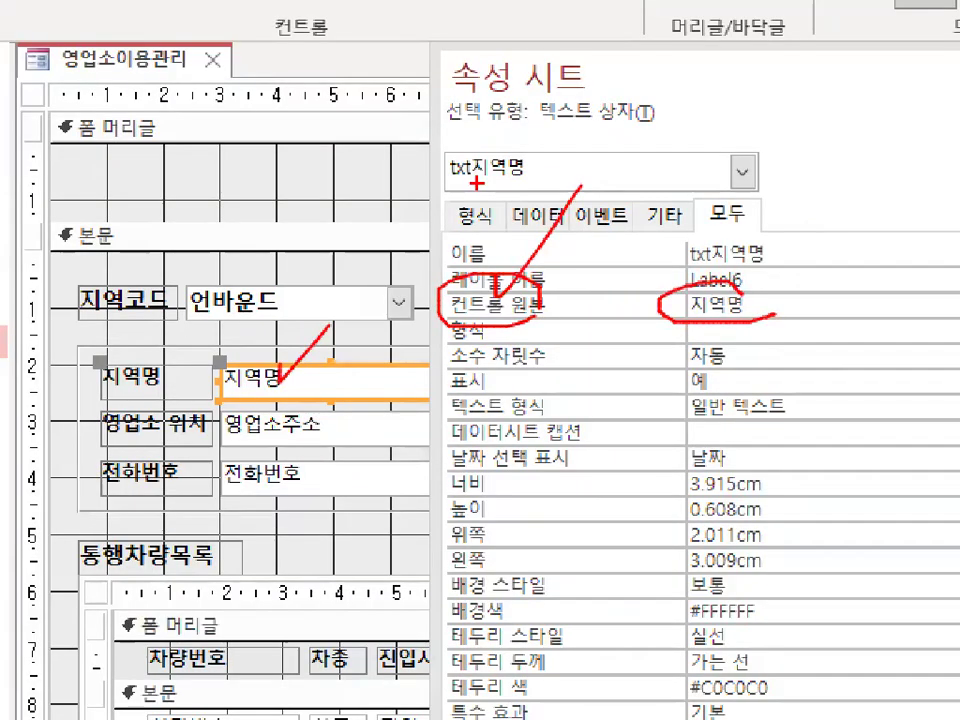
key(Escape)
Step: Switch to the Notepad lesson notes and add the heading "2. 텍스트상자 컨트롤 (txt~)" below the label notes, after a blank line
key(alt+Tab)
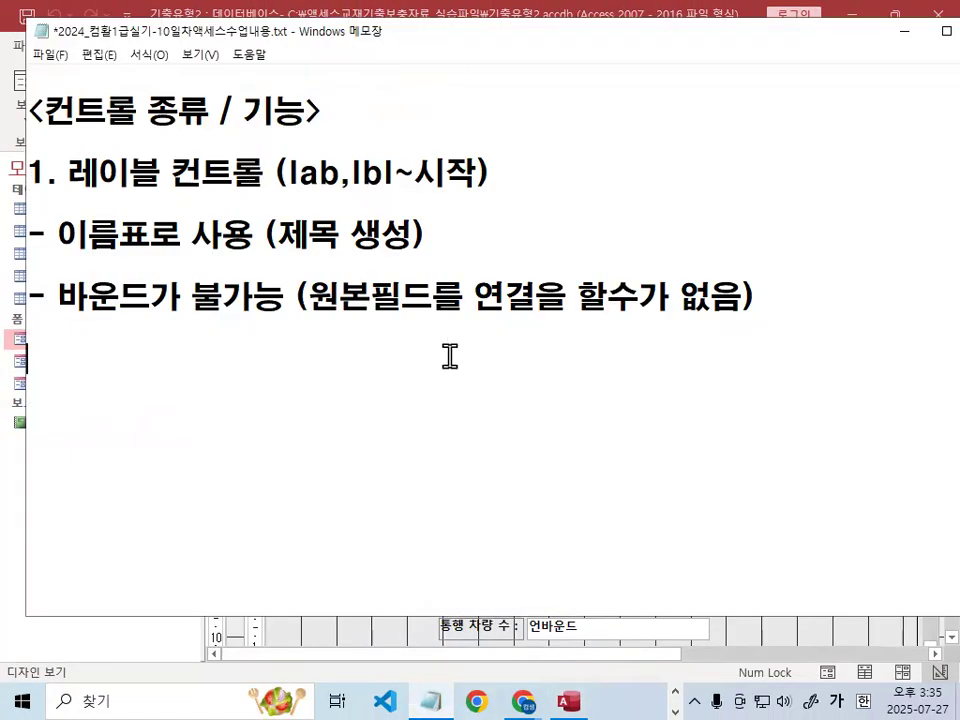
key(Return)
key(Return)
text(2. 테)
text(ㄱ스트상자)
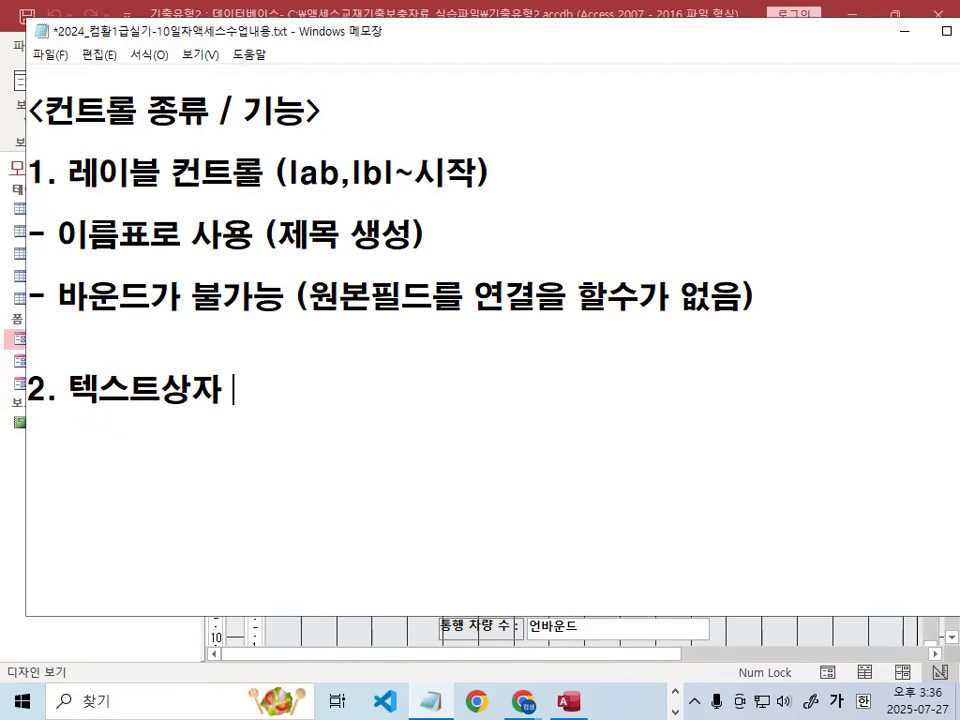
text( 컨트롤 ()
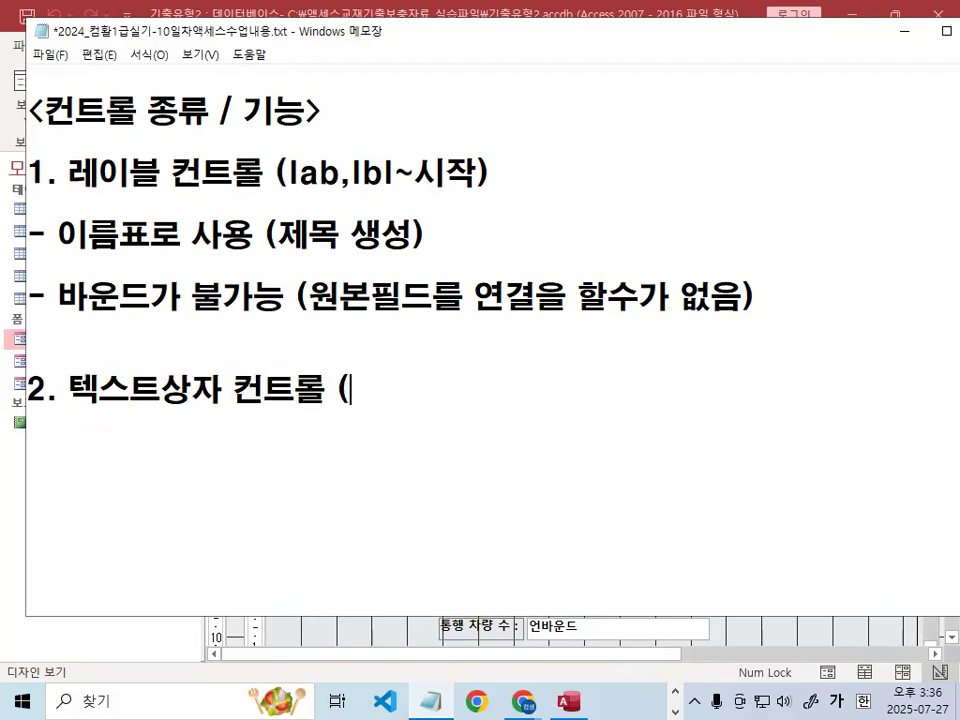
key(Hangul)
text(txt~)
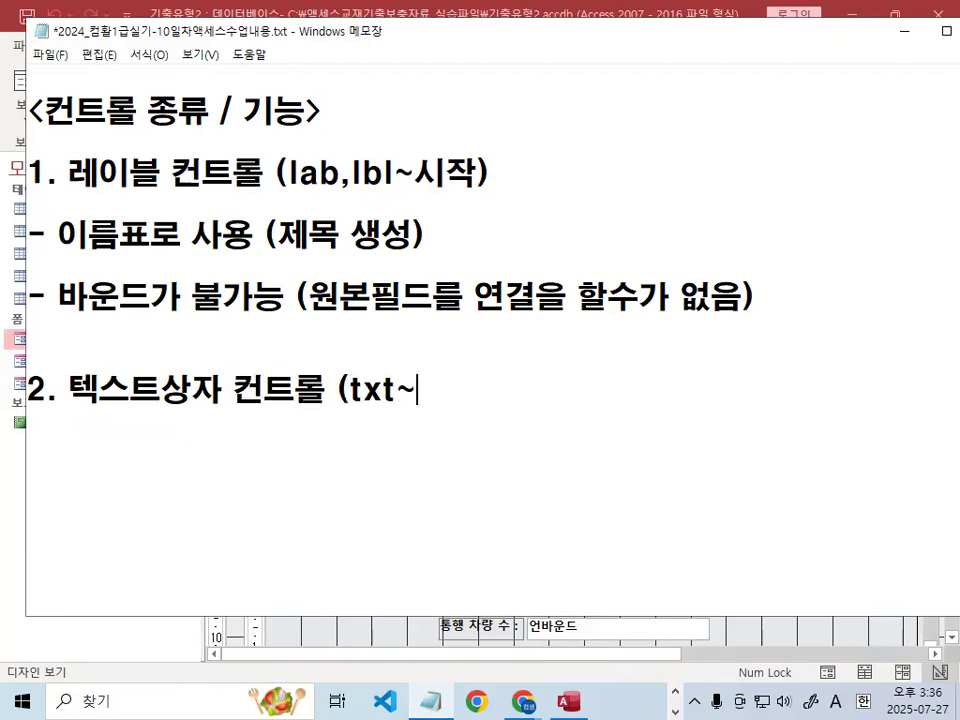
text())
Step: Add the line "- 바운드 가능 (원본필드를 연결이 가능)" under the 텍스트상자 컨트롤 heading
key(Return)
text(- qkdn)
key(BackSpace)
key(BackSpace)
key(BackSpace)
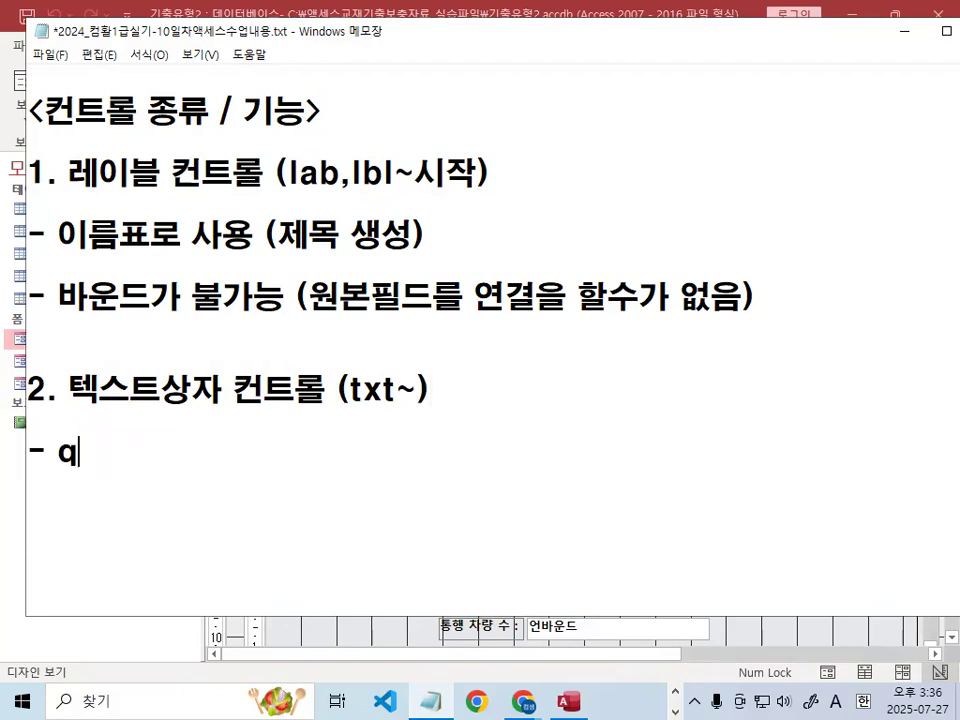
key(BackSpace)
key(Hangul)
text(바으)
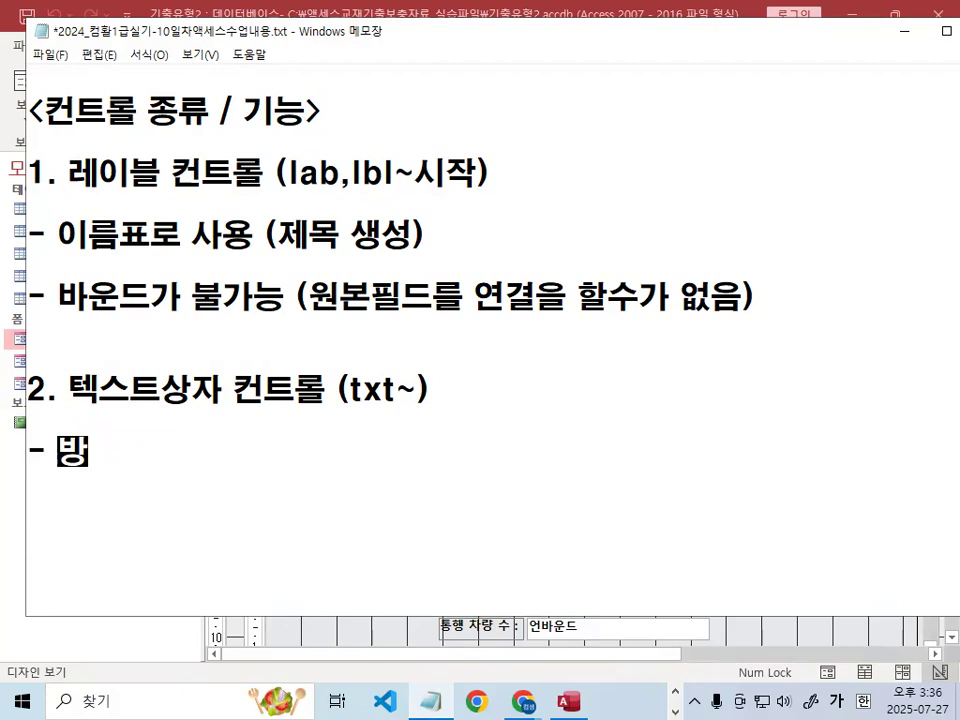
key(BackSpace)
text(운드)
key(Return)
scroll(450, 356, down, 1)
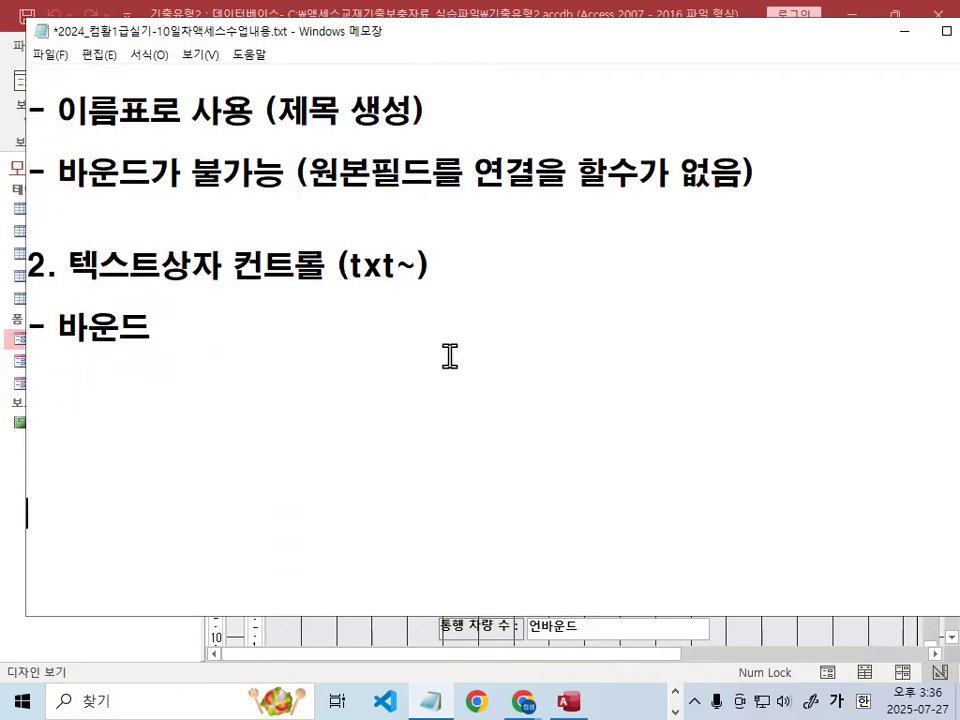
key(BackSpace)
text(가능 (어)
key(BackSpace)
text(원본ㅍ)
text(필드를 연결)
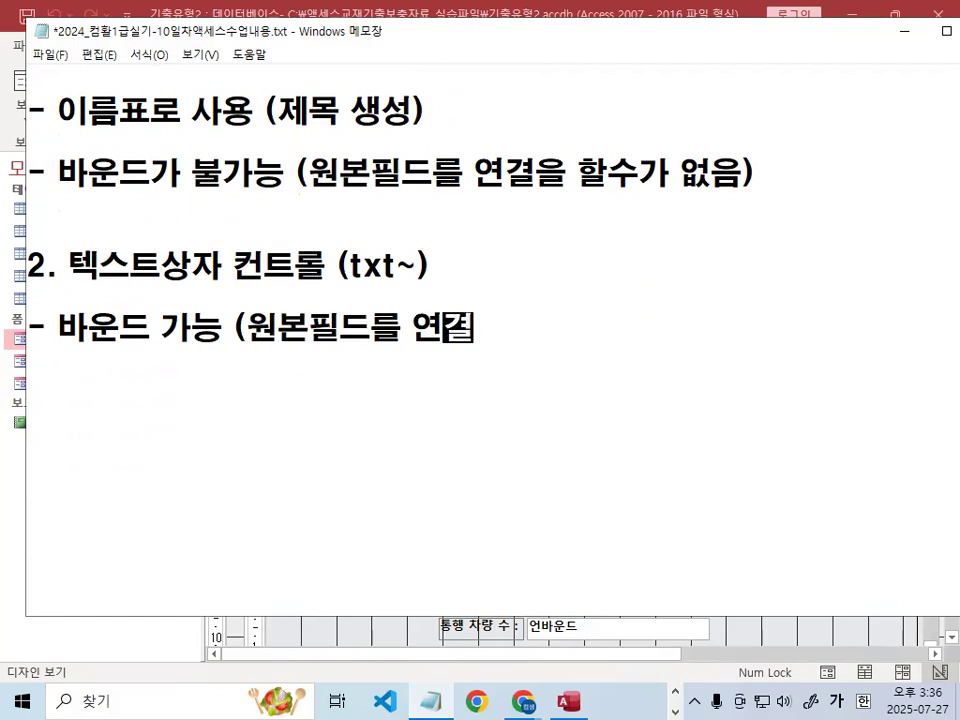
text(이 가능))
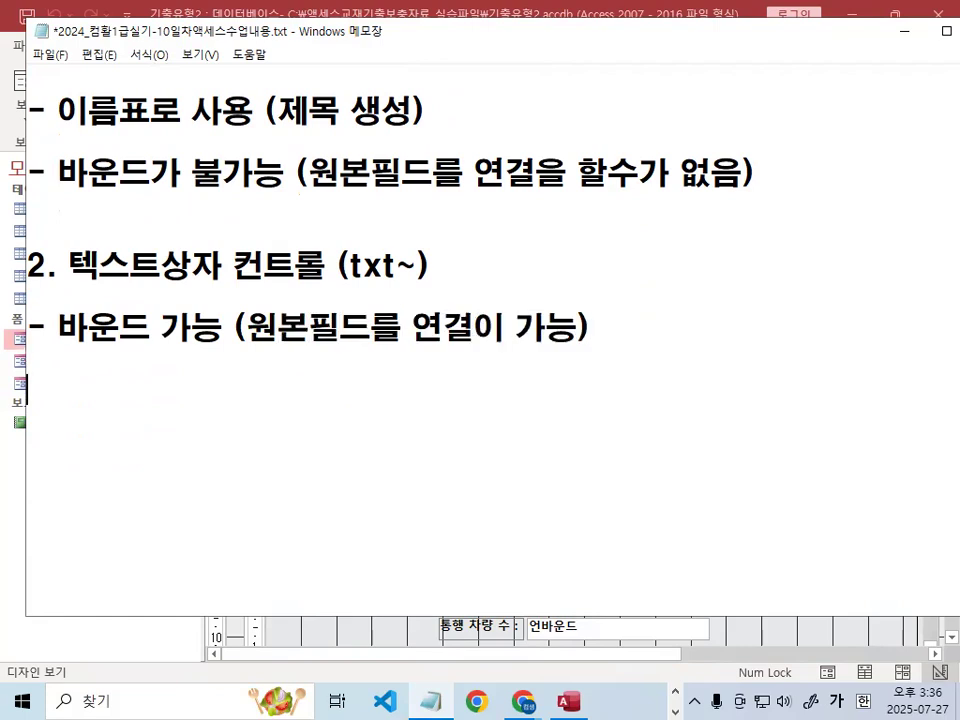
Step: Add the line "- 언바운드 -> 계산식활용,함수식 작성" below the 바운드 가능 line
text(언바)
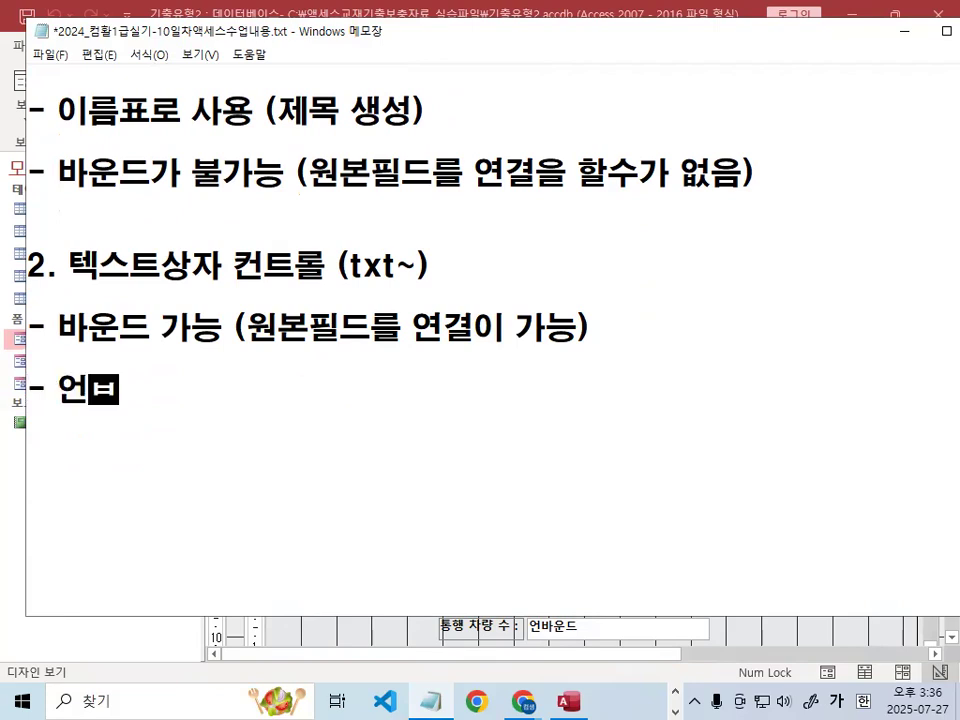
text(운드)
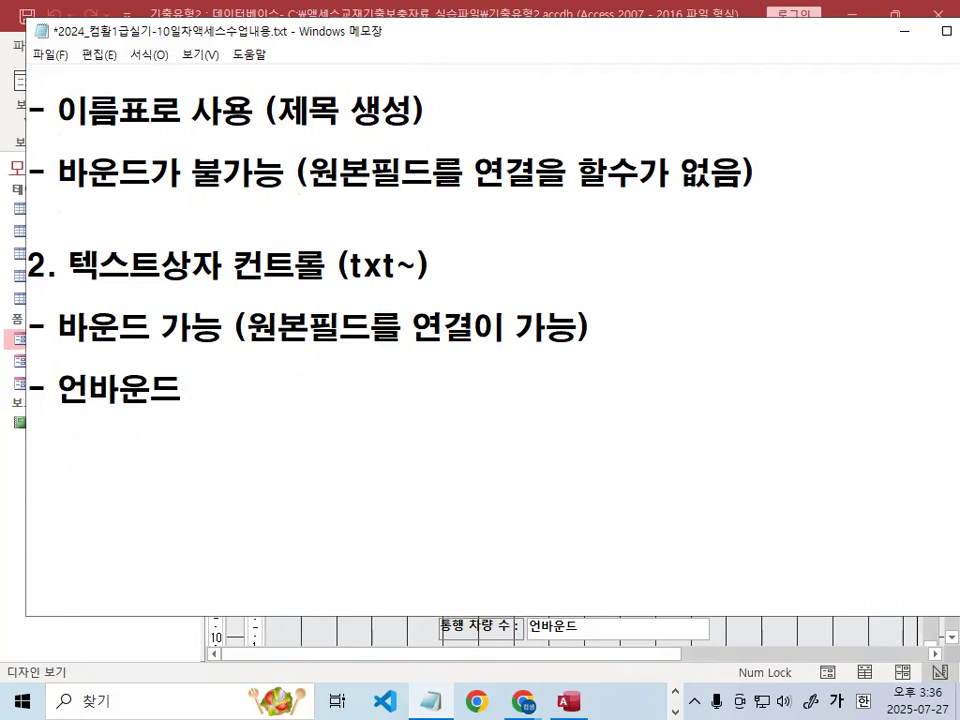
text( ->)
text(계산ㅅ)
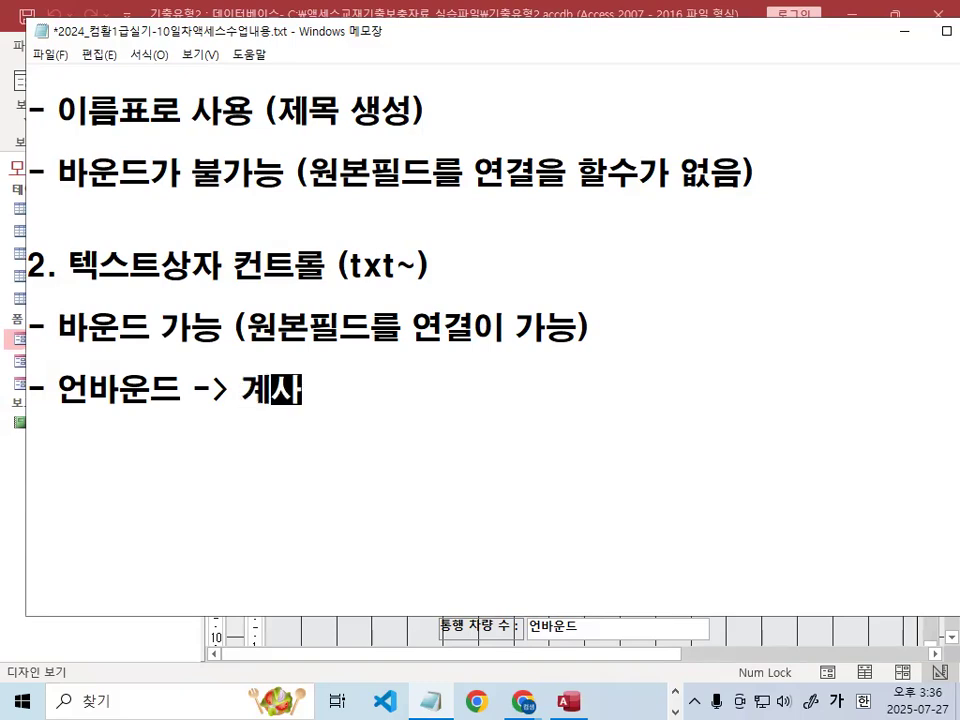
text(식활용,)
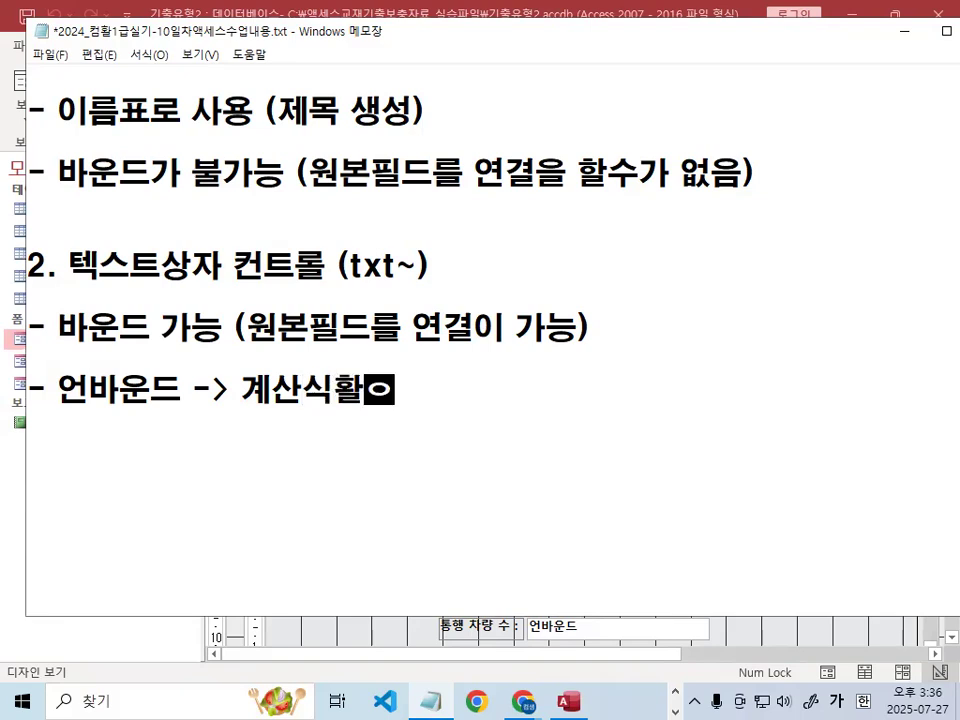
text(함수식 )
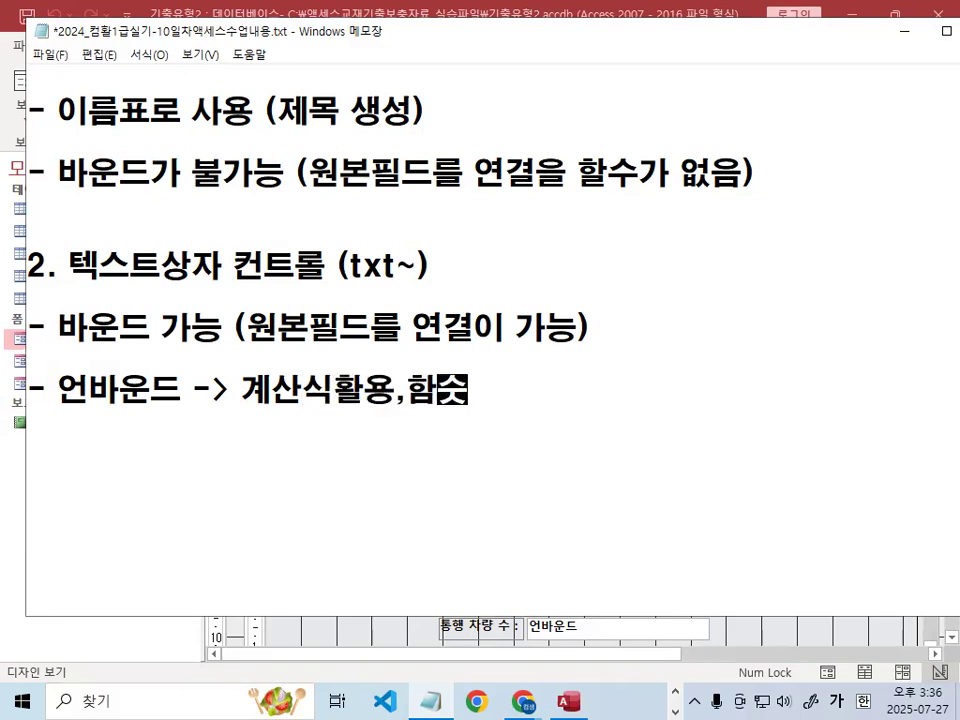
text(작성)
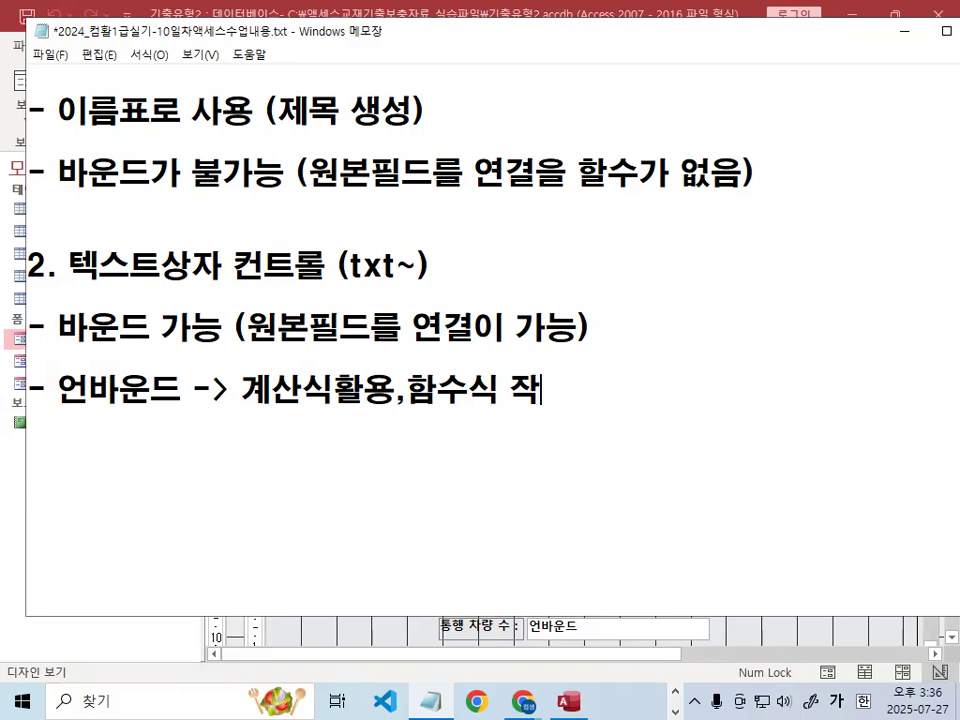
Step: Add the heading "3. 명령단추 :" below the text box notes, after a blank line
key(Return)
key(Return)
key(Return)
key(Return)
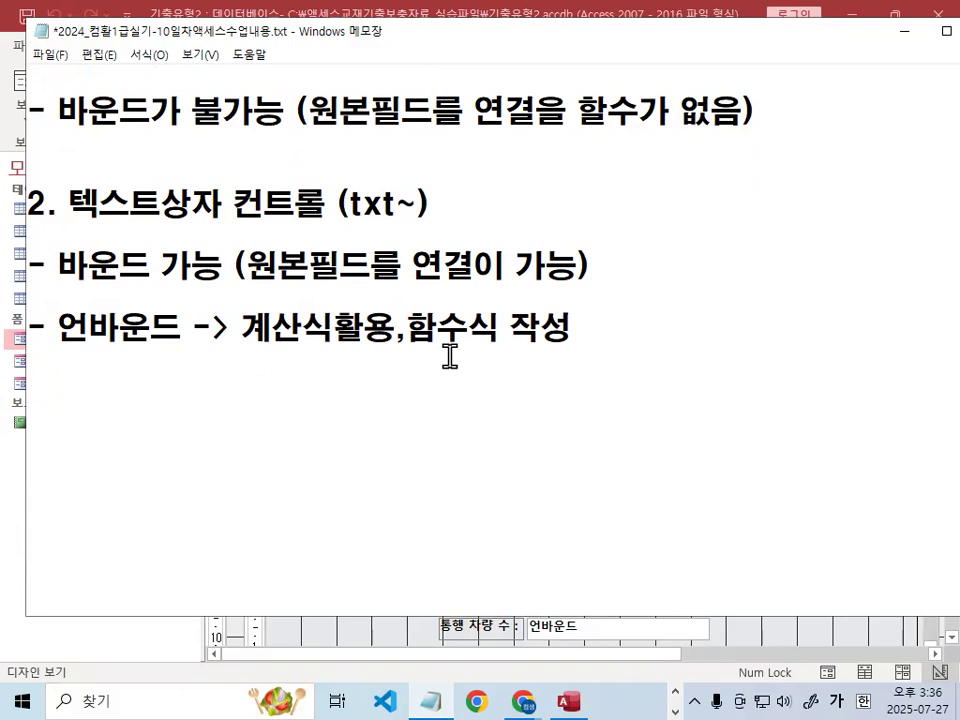
text(3. 명령단추)
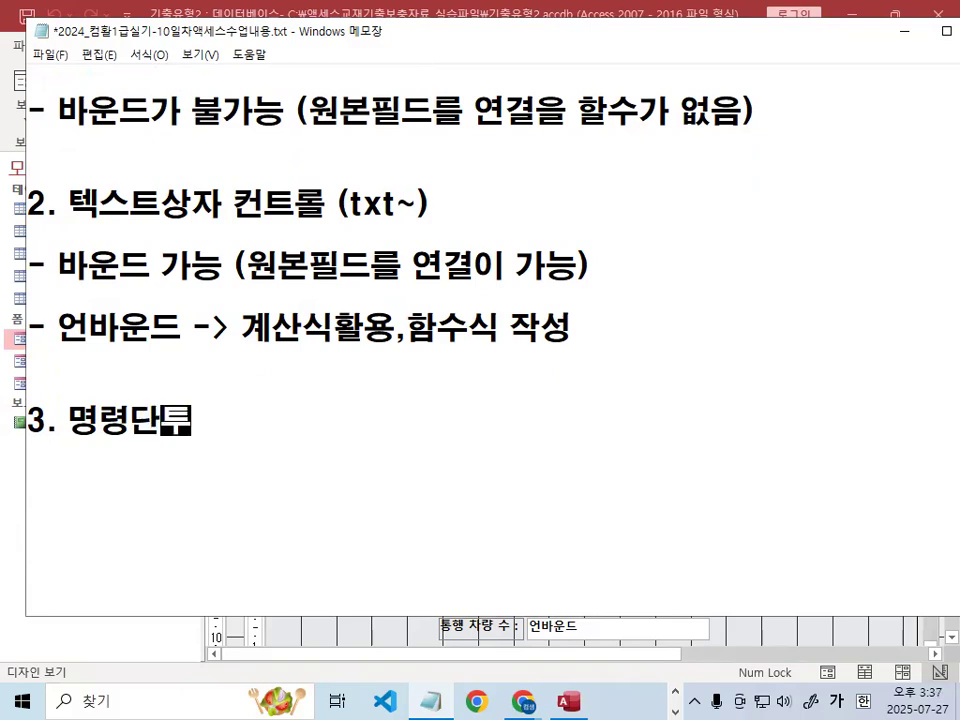
key(BackSpace)
key(BackSpace)
text(ㅊㅜ :)
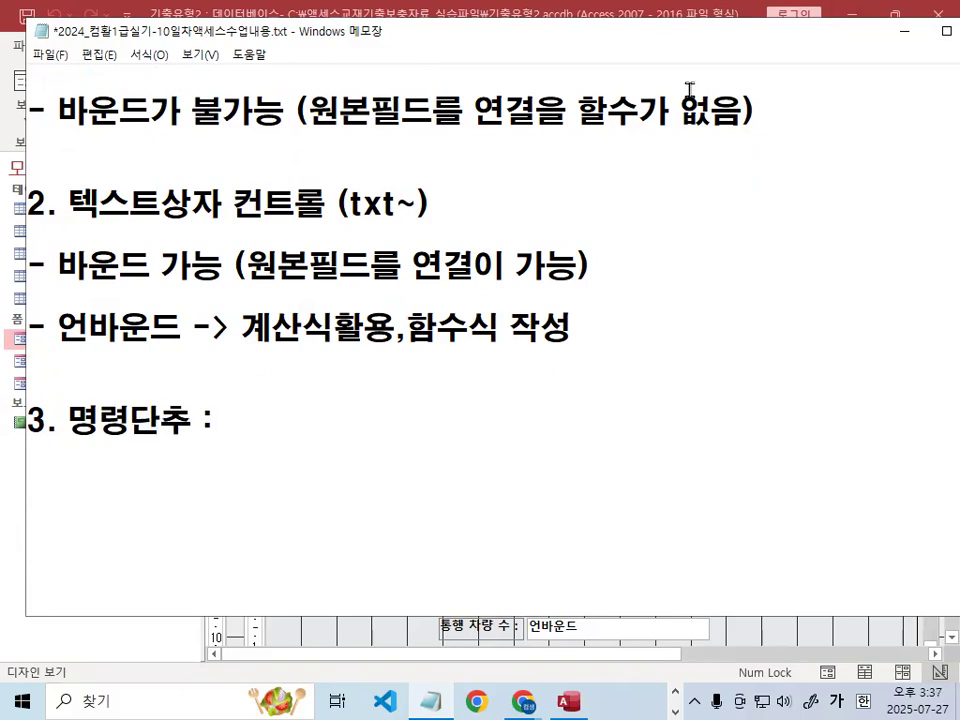
Step: Switch to the Access form design and locate the 단추 control among the available form controls
click(479, 5)
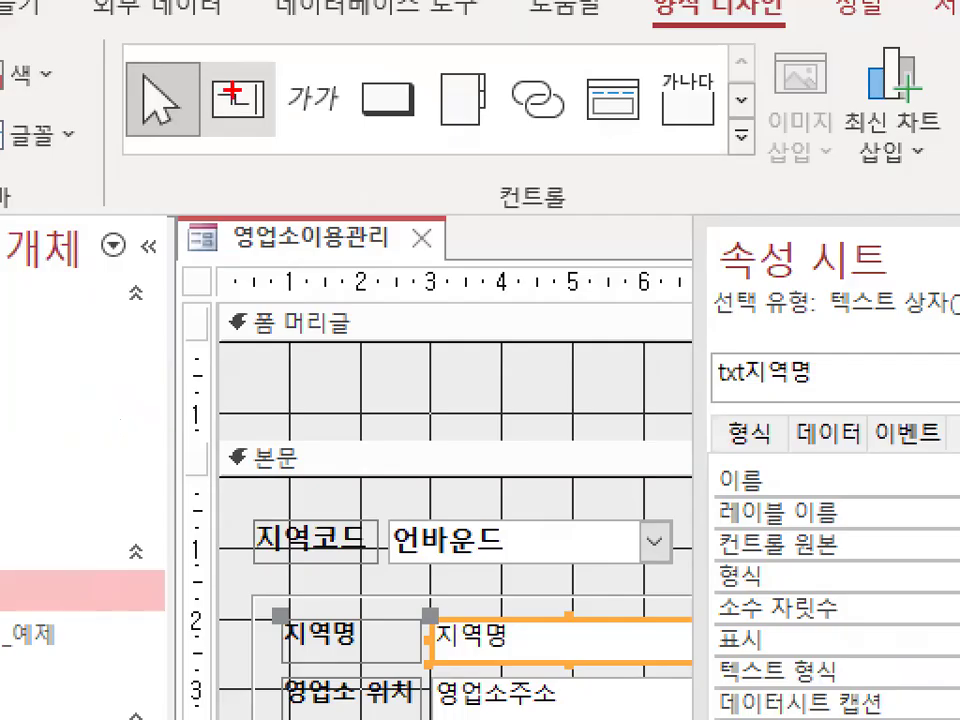
mouse_move(247, 92)
mouse_down()
mouse_move(242, 110)
mouse_move(240, 84)
mouse_up()
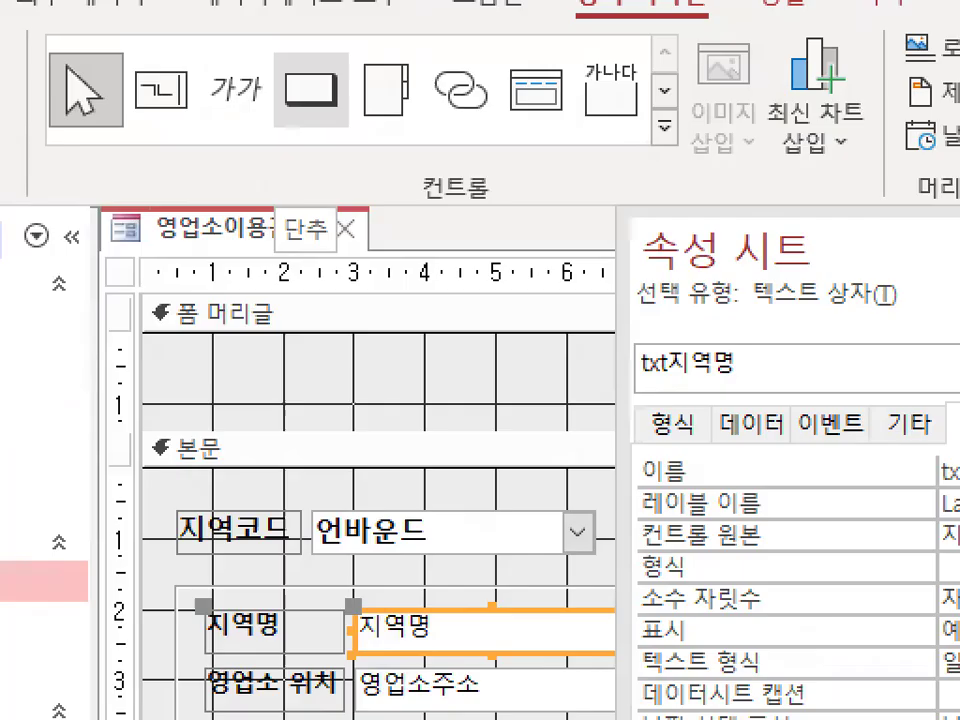
mouse_move(326, 97)
mouse_down()
mouse_move(275, 87)
mouse_move(334, 58)
mouse_up()
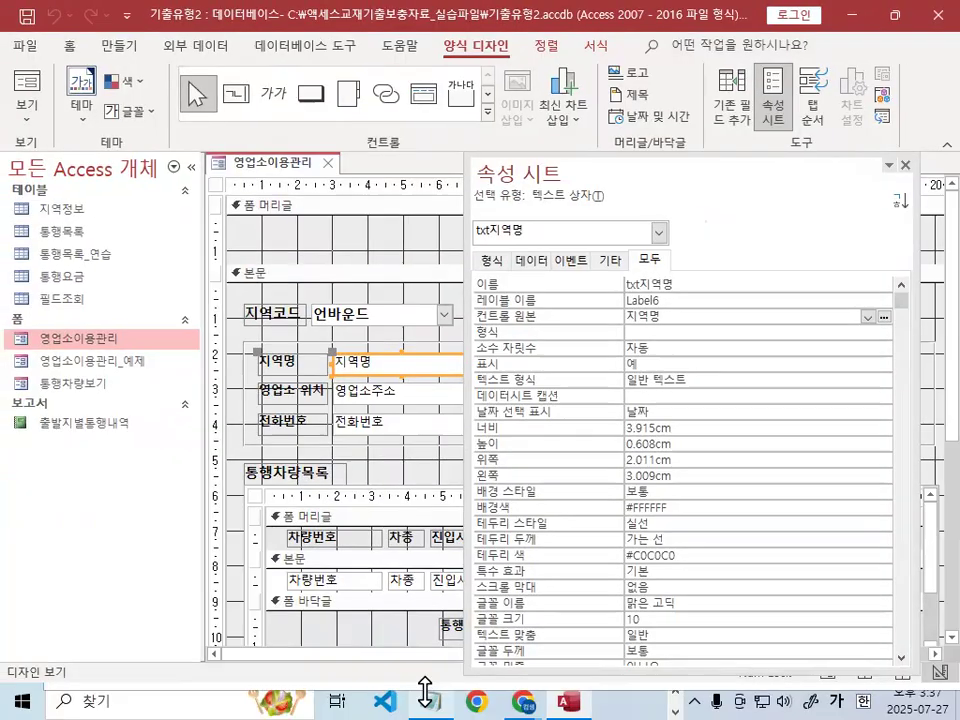
Step: Switch to the Notepad notes and insert the prefix "(cmd~)" after 명령단추 in heading 3
click(428, 700)
key(Return)
key(Return)
key(Return)
key(Return)
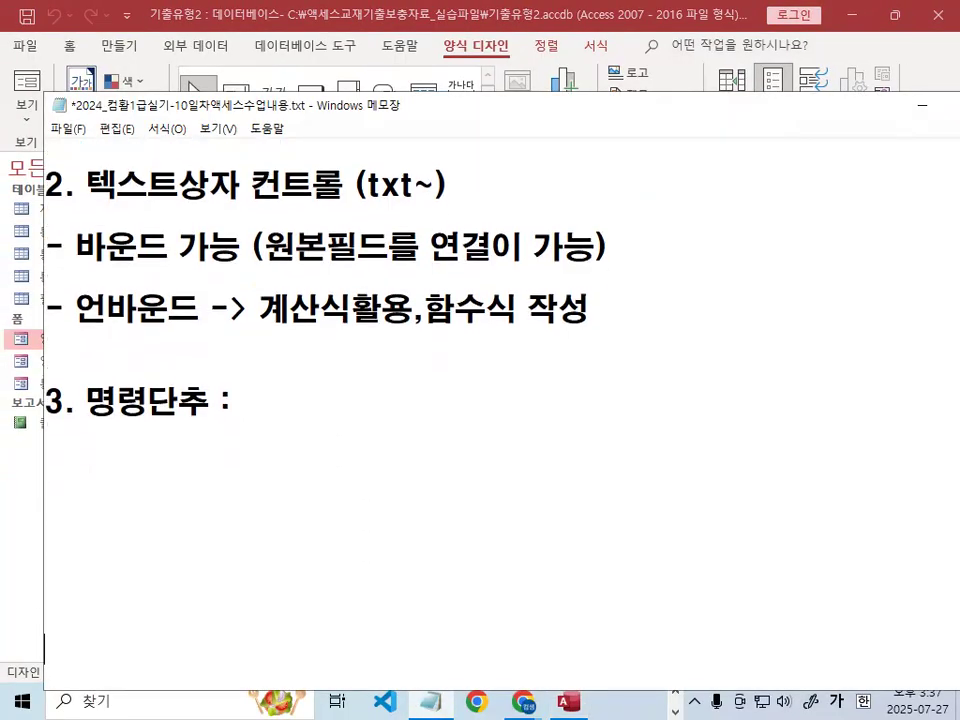
drag(387, 114, 347, 24)
click(171, 311)
text(()
key(Hangul)
text(cmd)
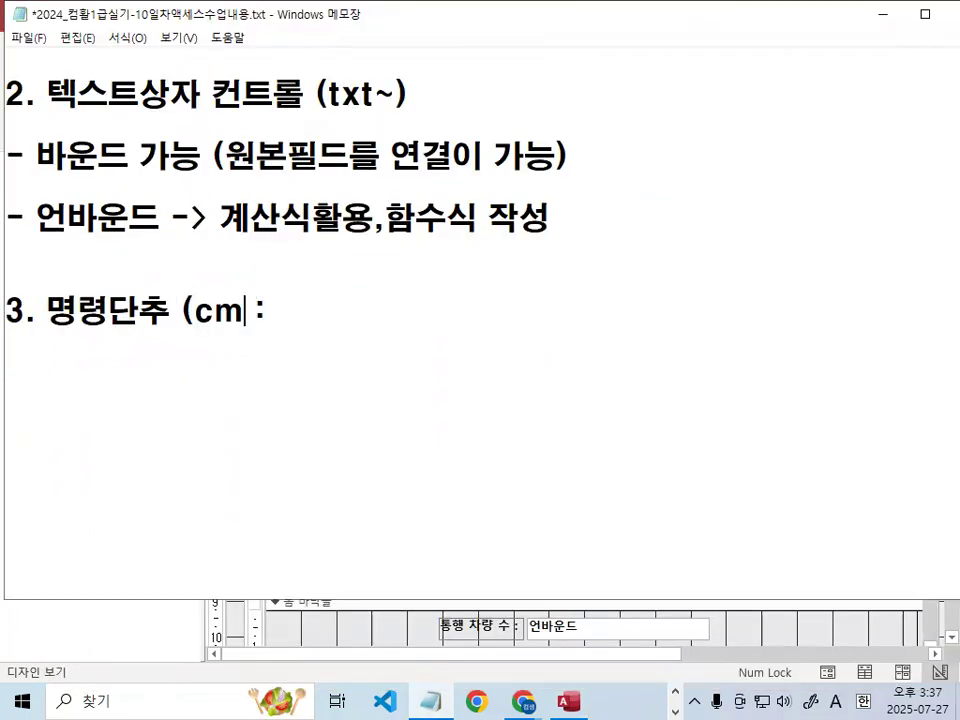
text(~)
text())
Step: Complete the 명령단추 line with the description "특정이벤트 실행" after the colon
text(emx)
key(BackSpace)
key(BackSpace)
key(BackSpace)
key(BackSpace)
key(Hangul)
text(ㅌㅡㄱ정이벤트 ㅅ)
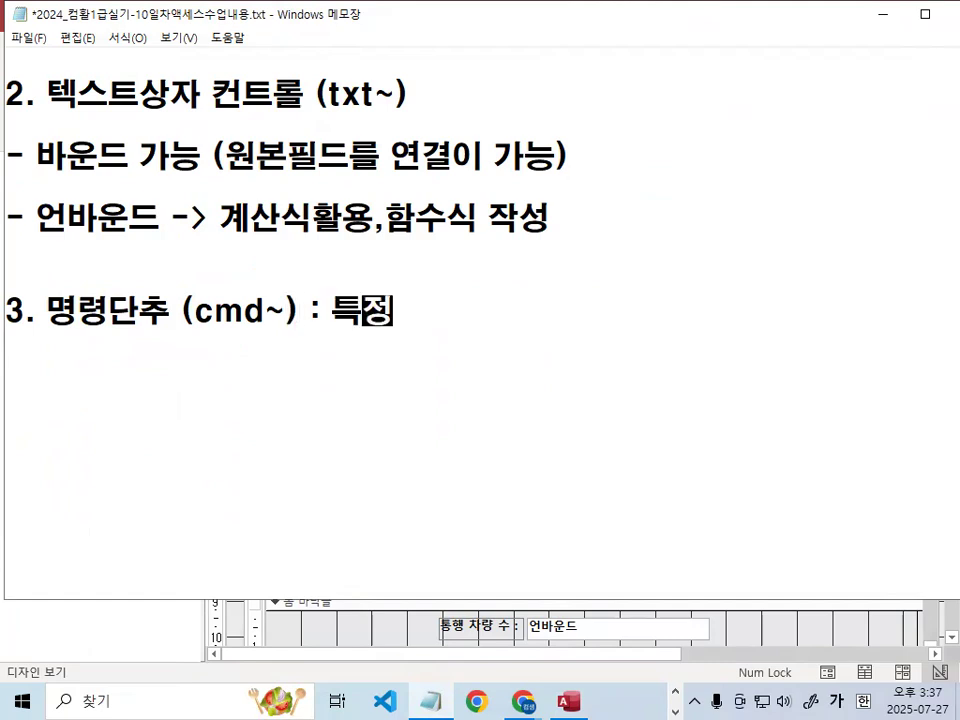
text(ㅣㄹ행)
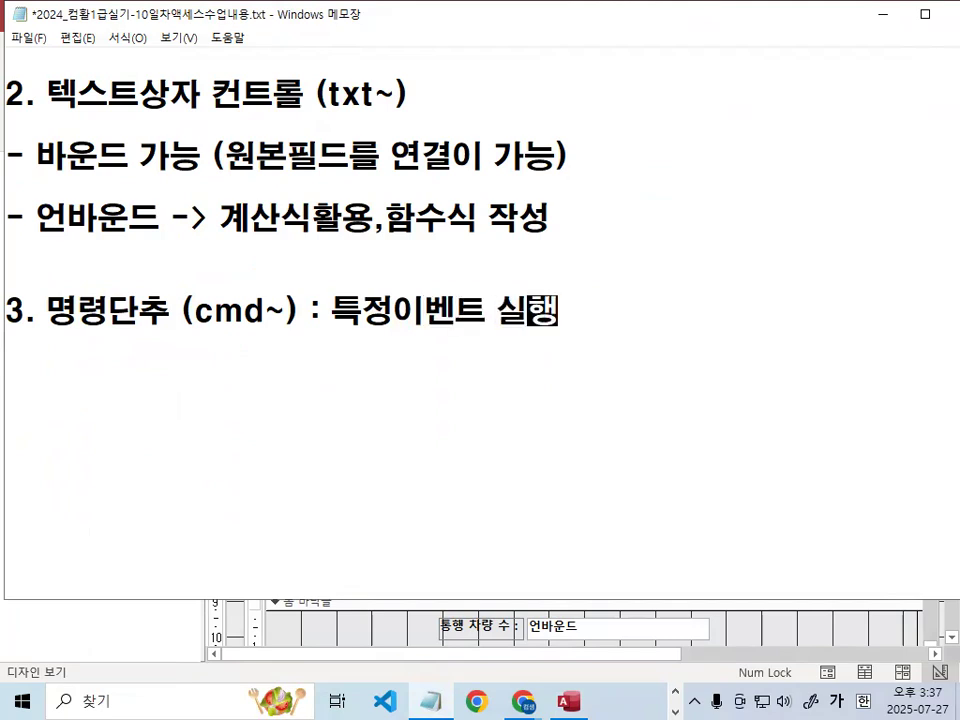
Step: Add the line "4. 하위폼/하위보고서 컨트롤 :" directly below the 명령단추 line
key(Return)
text(4. 하위폼/하위폼보)
key(BackSpace)
key(BackSpace)
key(BackSpace)
text(보고시)
text( 컨트롤 )
text(l :)
key(BackSpace)
key(BackSpace)
key(BackSpace)
text(:)
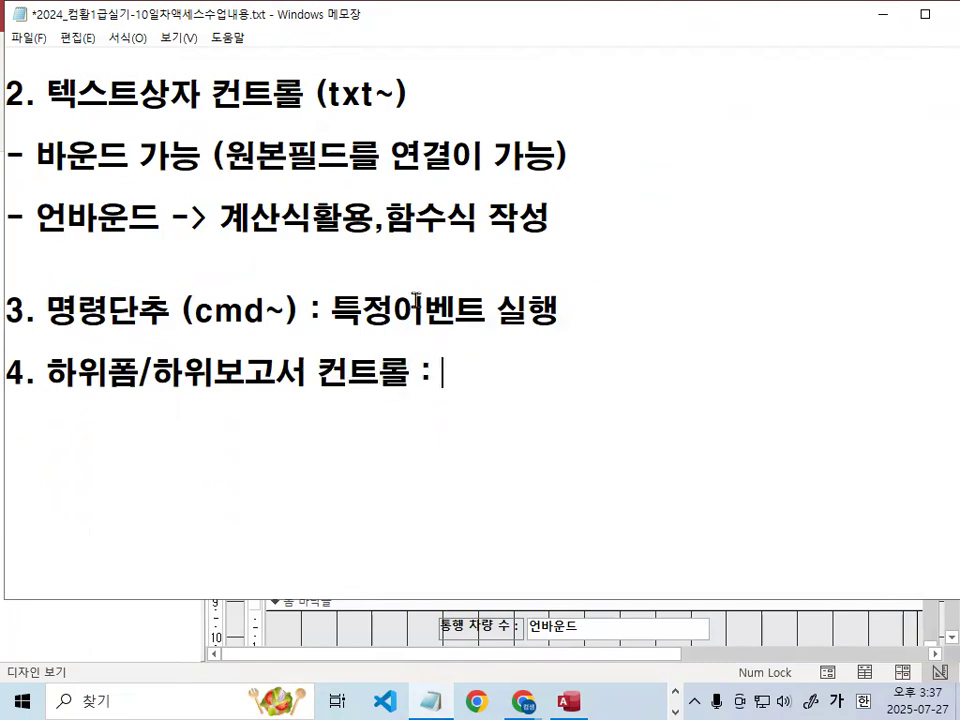
Step: Switch to Access and find the 하위 폼/하위 보고서 control in the full set of form controls
click(884, 16)
click(487, 111)
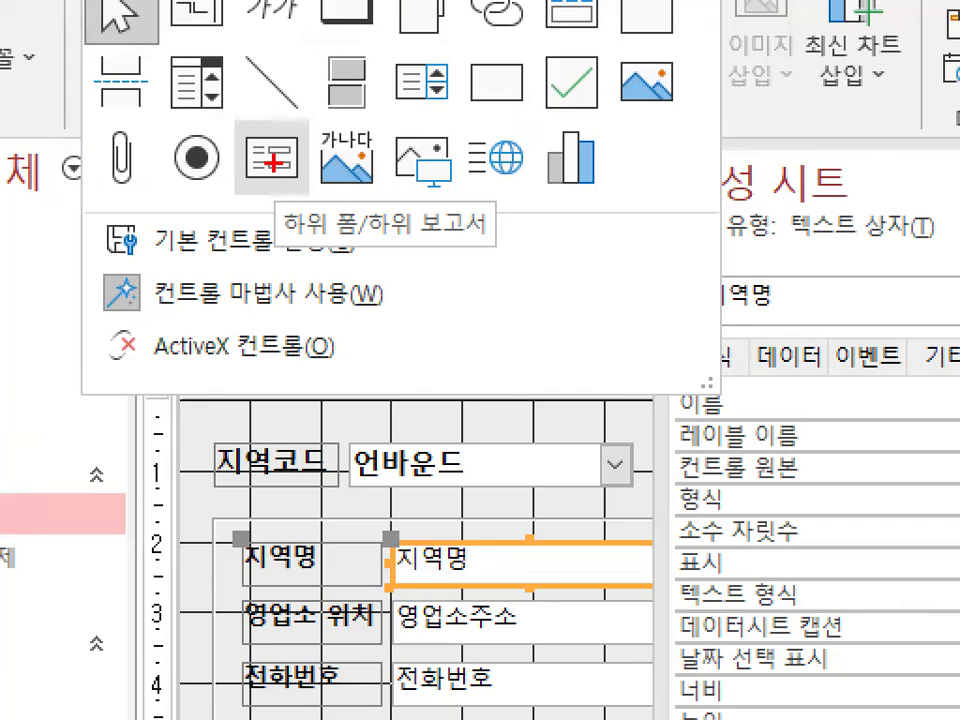
drag(250, 152, 292, 162)
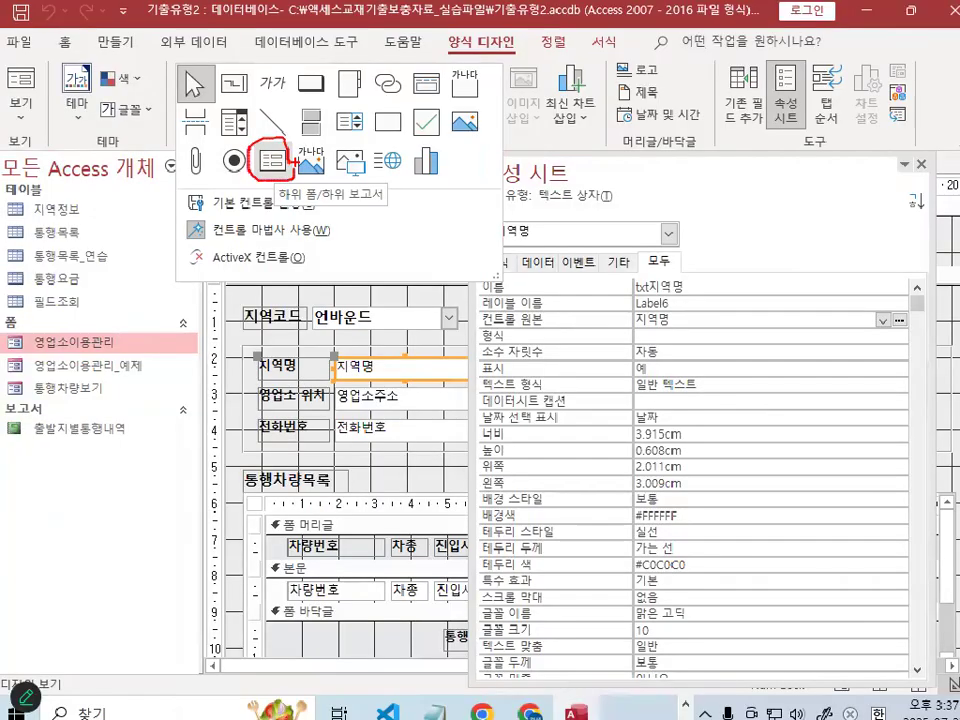
key(Escape)
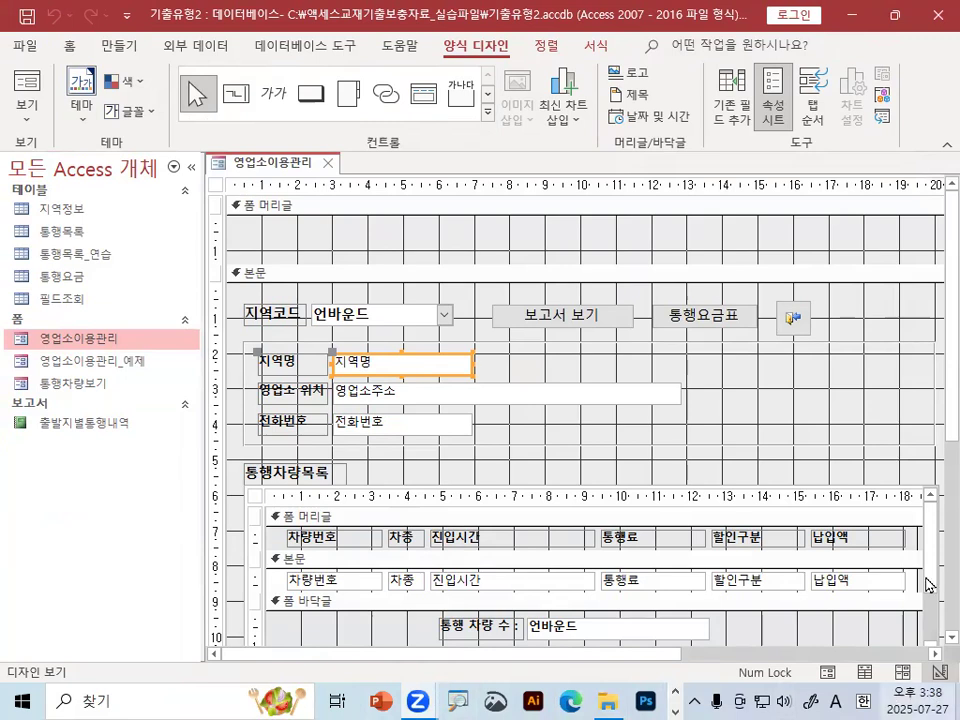
Step: Return to the Notepad notes and complete the 하위폼/하위보고서 컨트롤 line with "하위폼 생성"
key(alt+Tab)
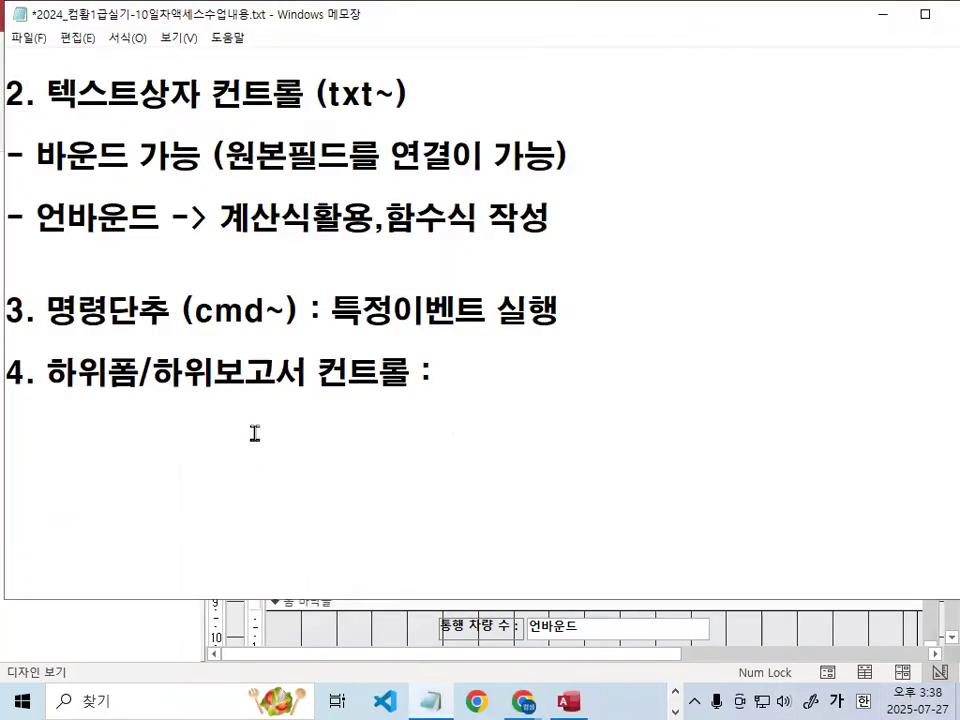
text(하위폼)
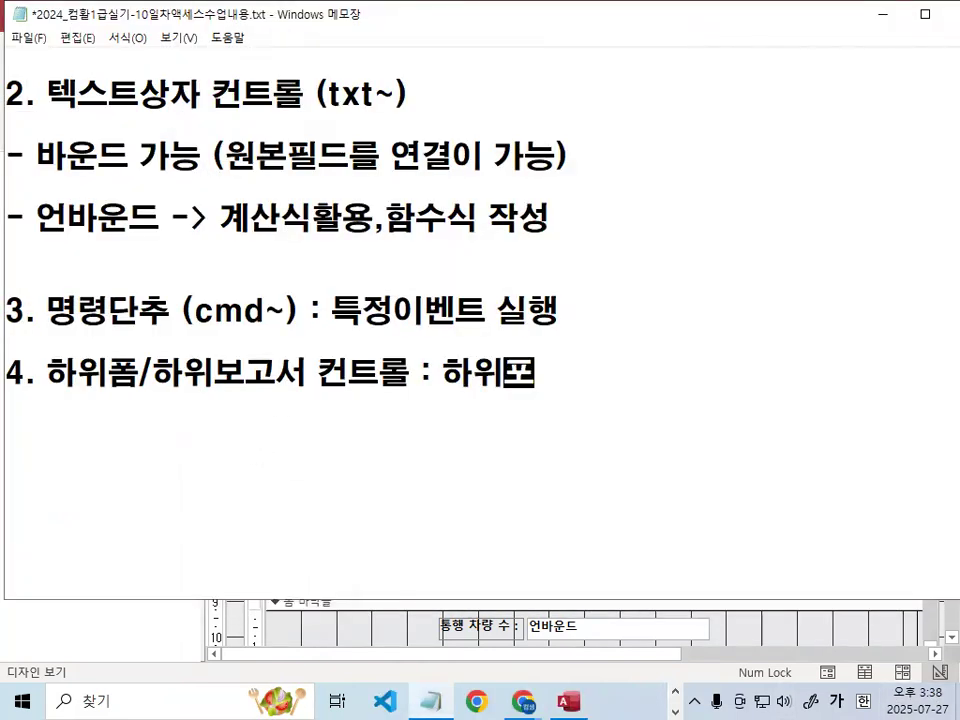
text( 생서ㅇ)
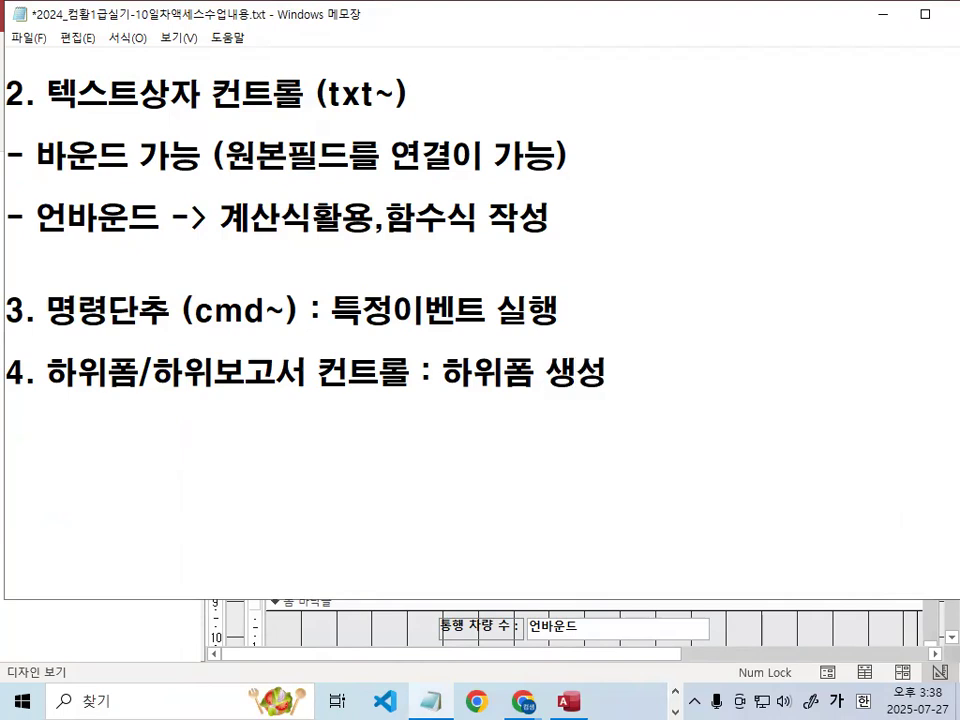
key(Up)
key(Up)
key(shift+Down)
key(shift+Down)
key(Down)
key(Down)
scroll(553, 381, down, 1)
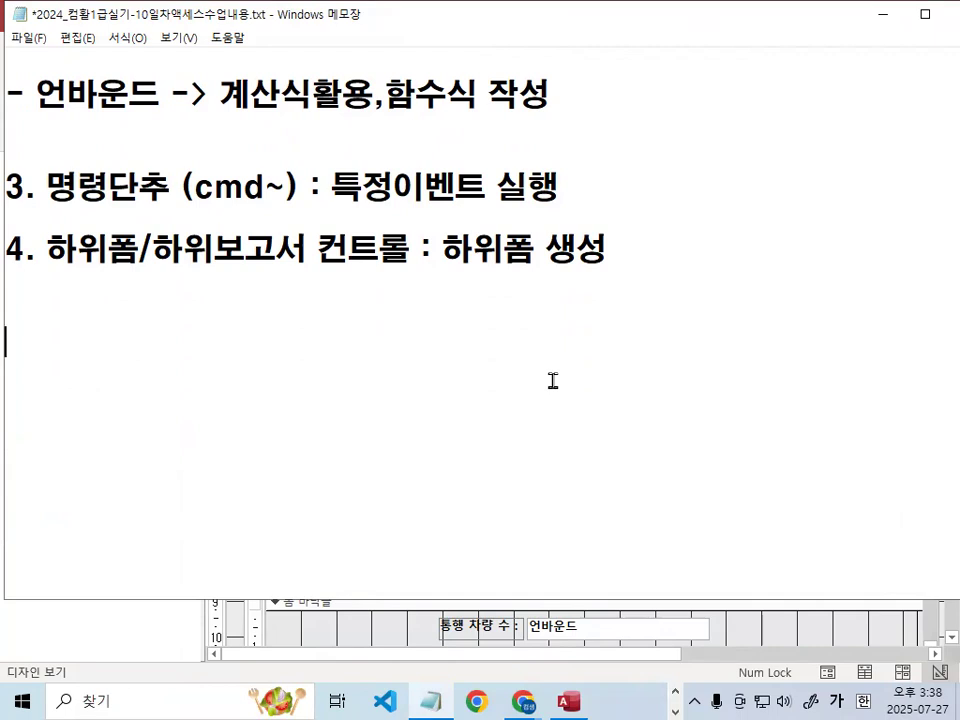
Step: Switch to Access and check the 컨트롤 마법사 사용 option in the full set of form controls
click(881, 14)
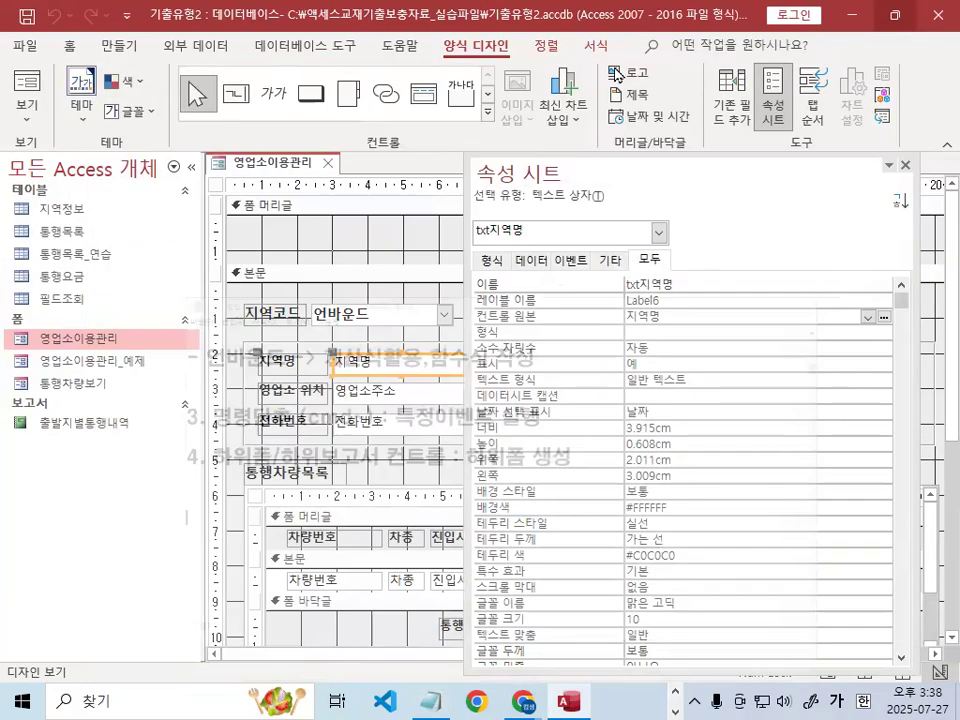
click(487, 111)
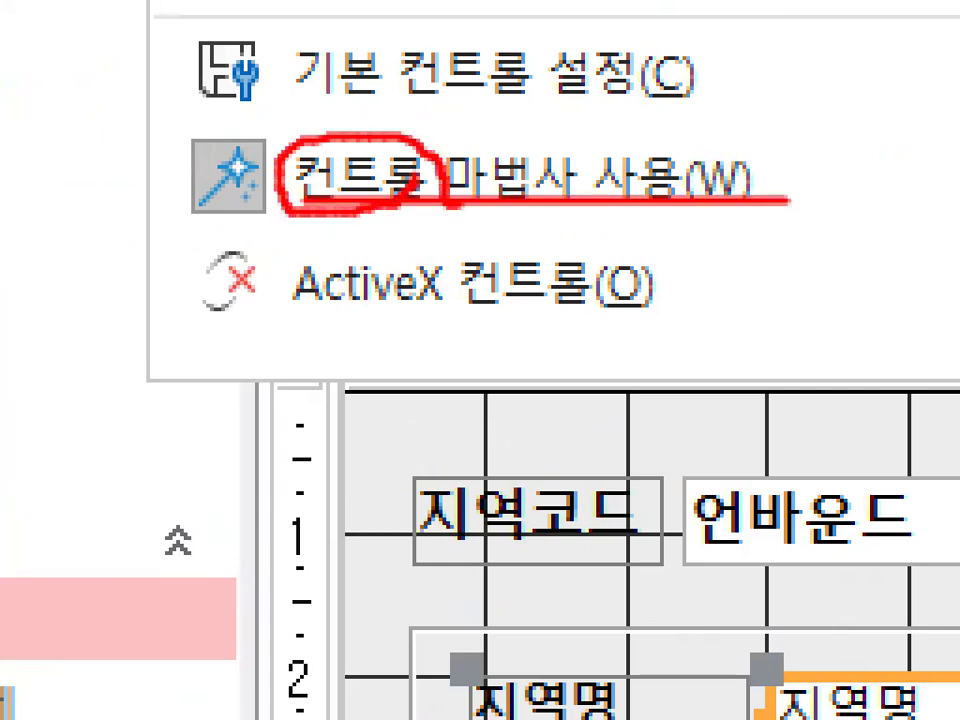
key(Escape)
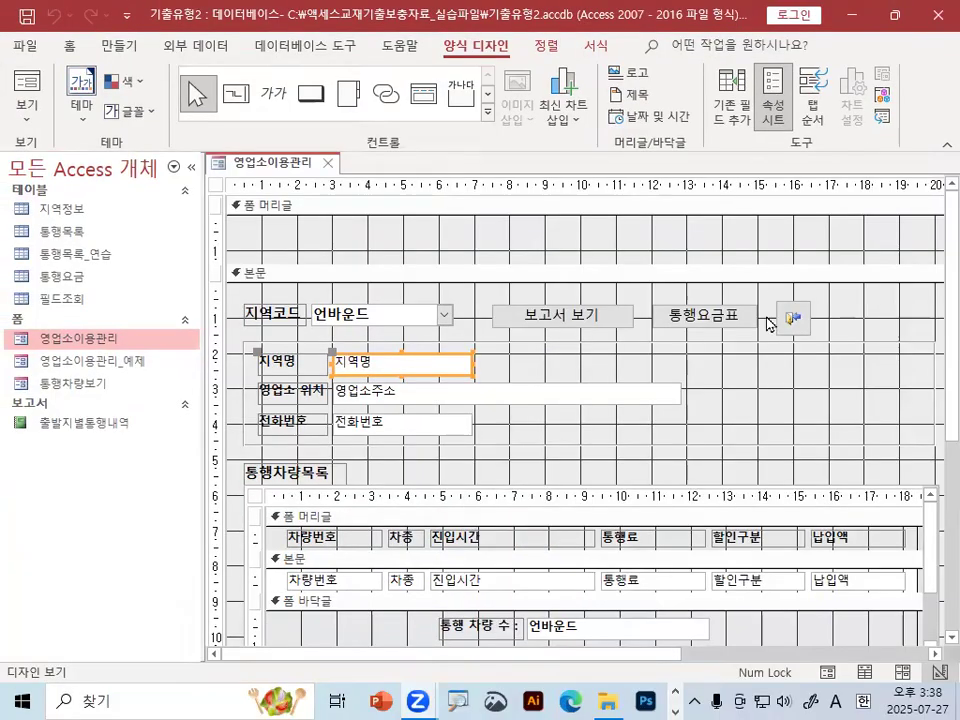
Step: Close the property sheet and place a label in the form header, about 6 cm from its left edge, captioned "서울요금소의 입구영업소관리"
key(F4)
click(445, 240)
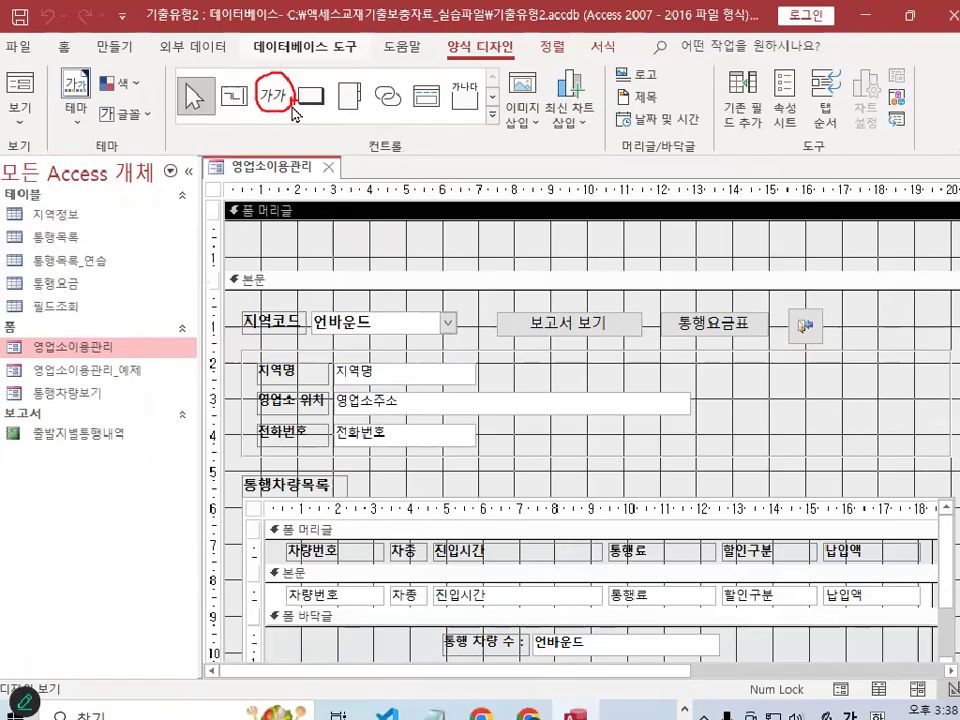
click(262, 163)
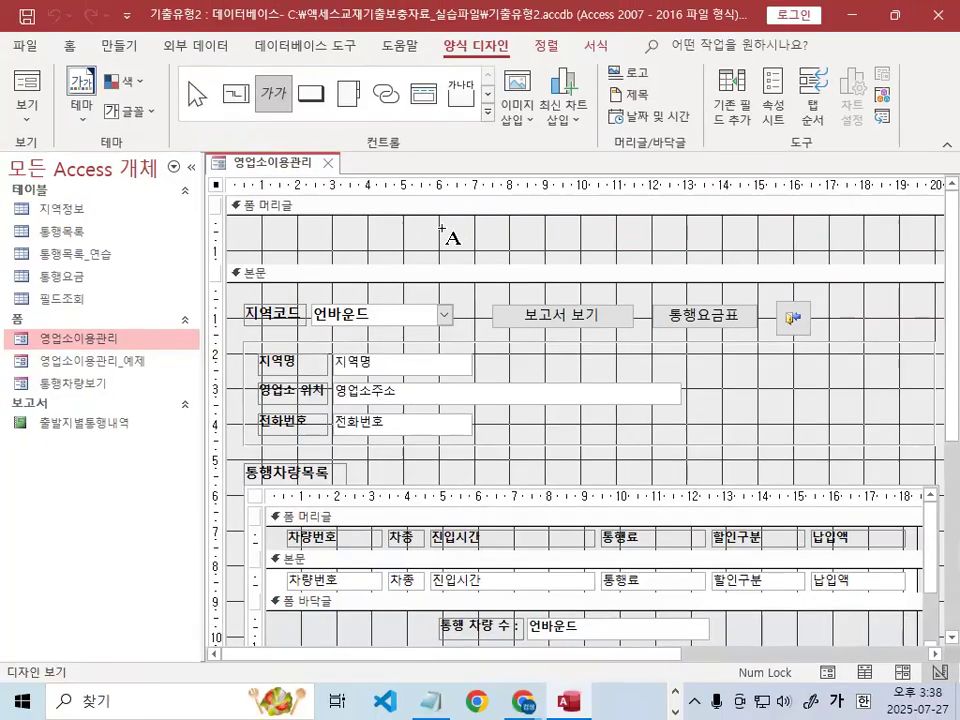
click(322, 222)
text(서울)
text(요금소의)
text( 입구영ㅇ)
text(업소 관리)
key(Return)
key(Delete)
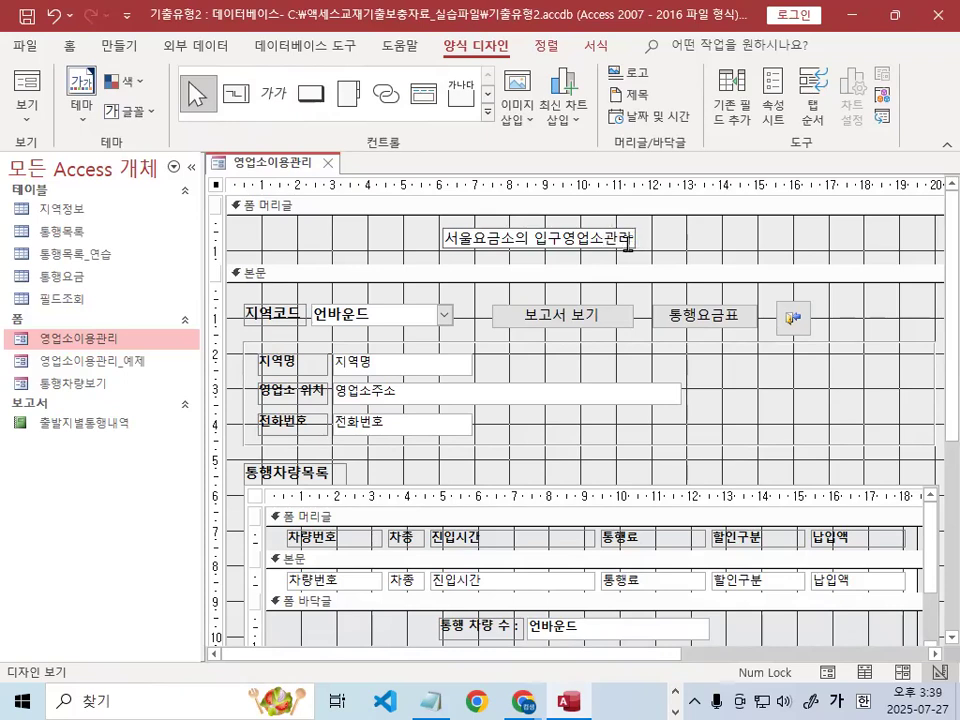
click(730, 238)
click(560, 246)
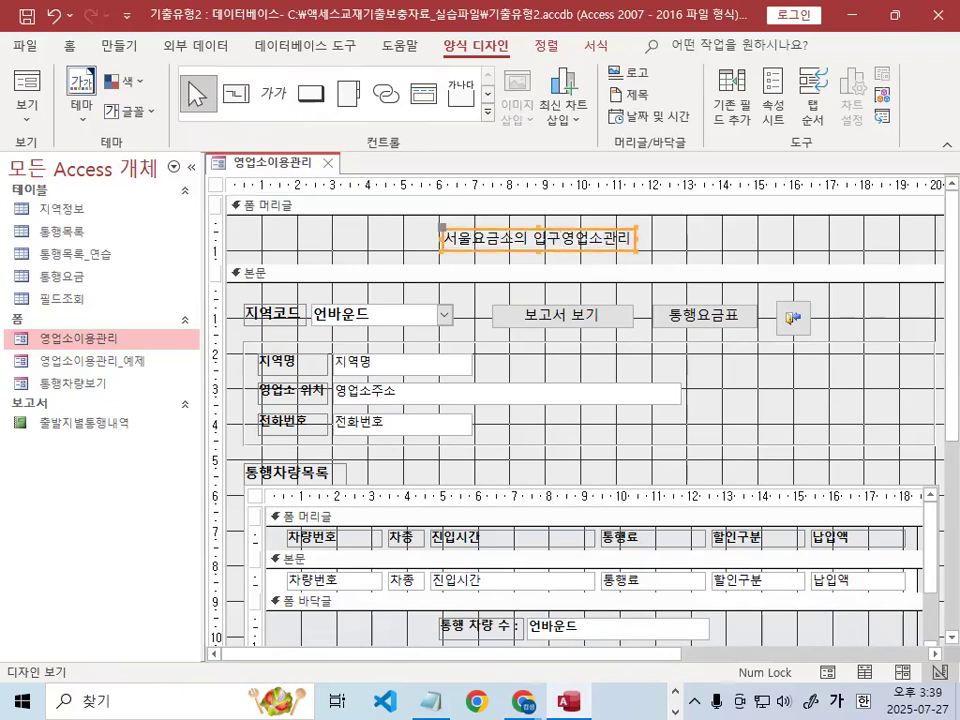
key(ctrl+1)
click(554, 239)
mouse_move(705, 250)
mouse_down()
mouse_move(693, 366)
mouse_move(730, 352)
mouse_up()
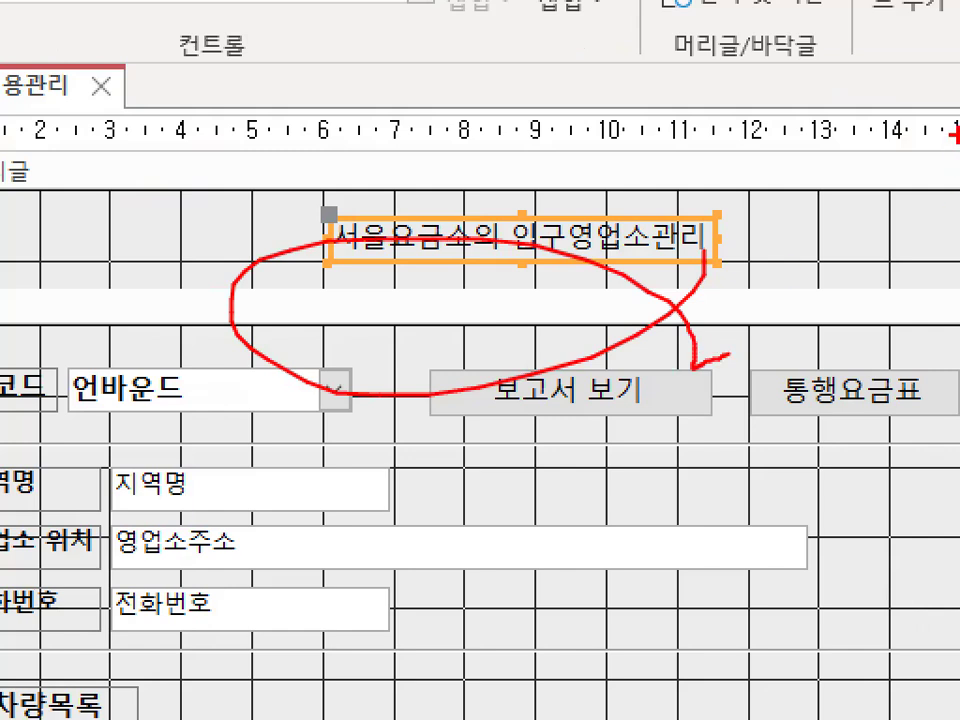
key(Escape)
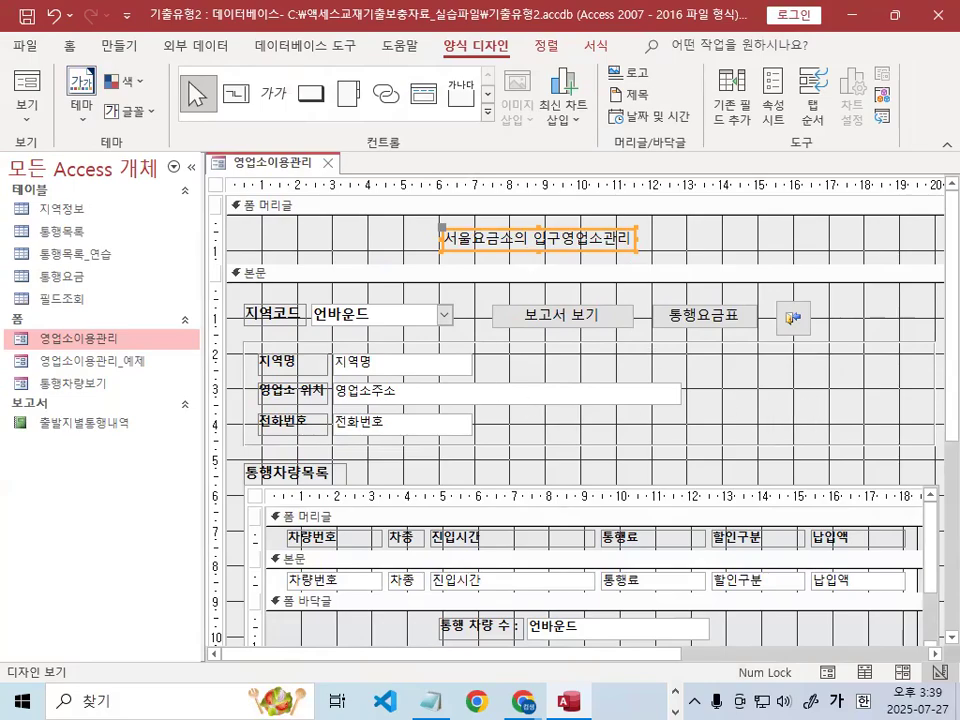
key(ctrl+1)
drag(613, 240, 618, 260)
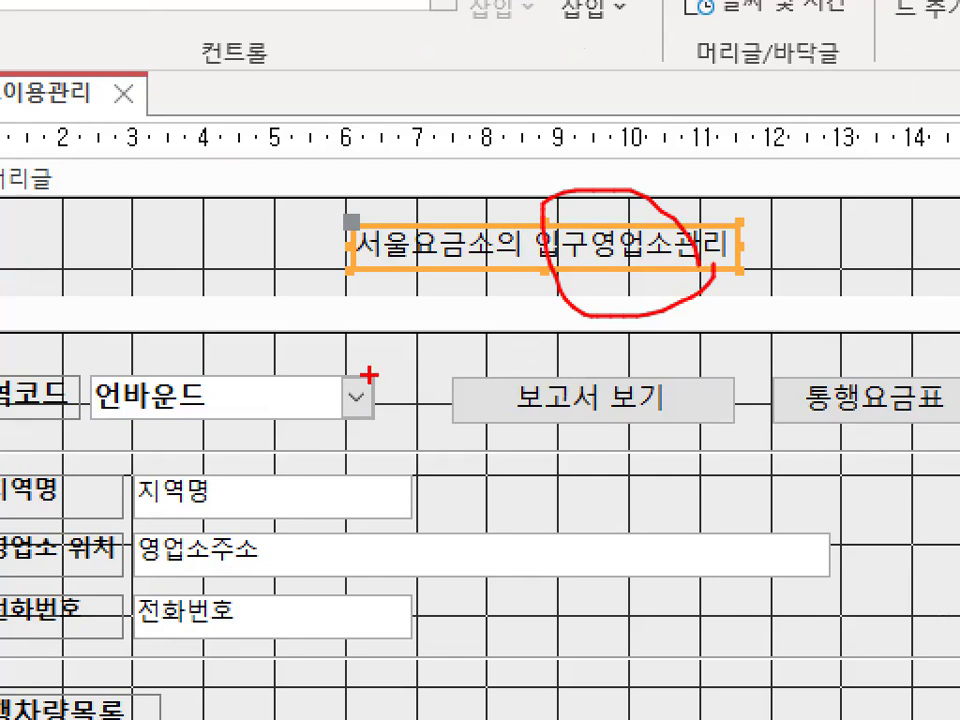
drag(399, 323, 400, 425)
drag(430, 303, 445, 430)
drag(518, 318, 518, 444)
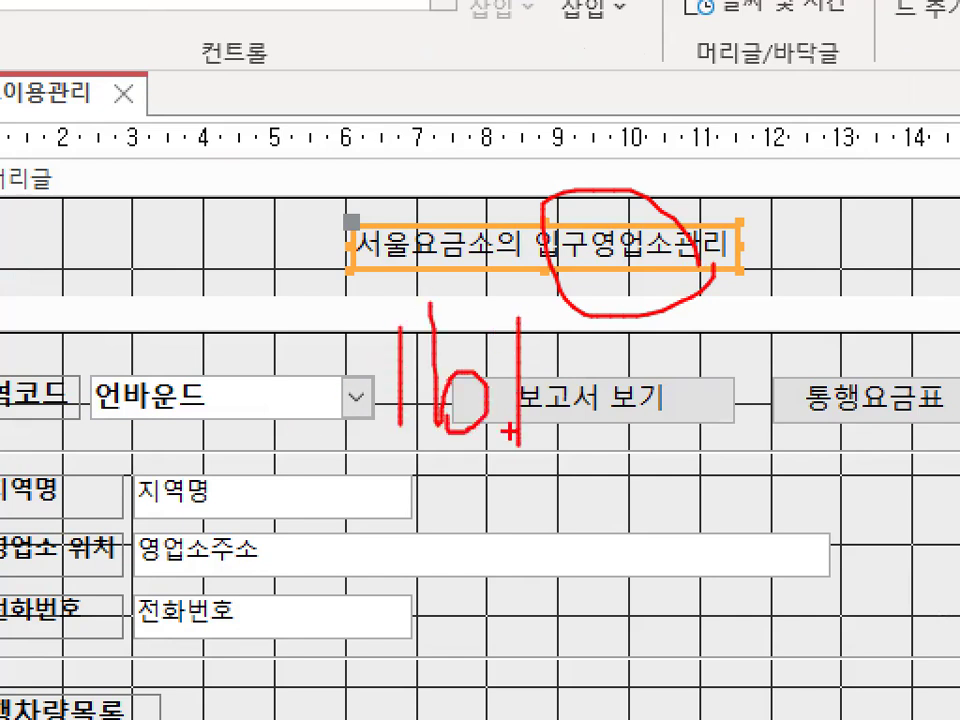
key(Escape)
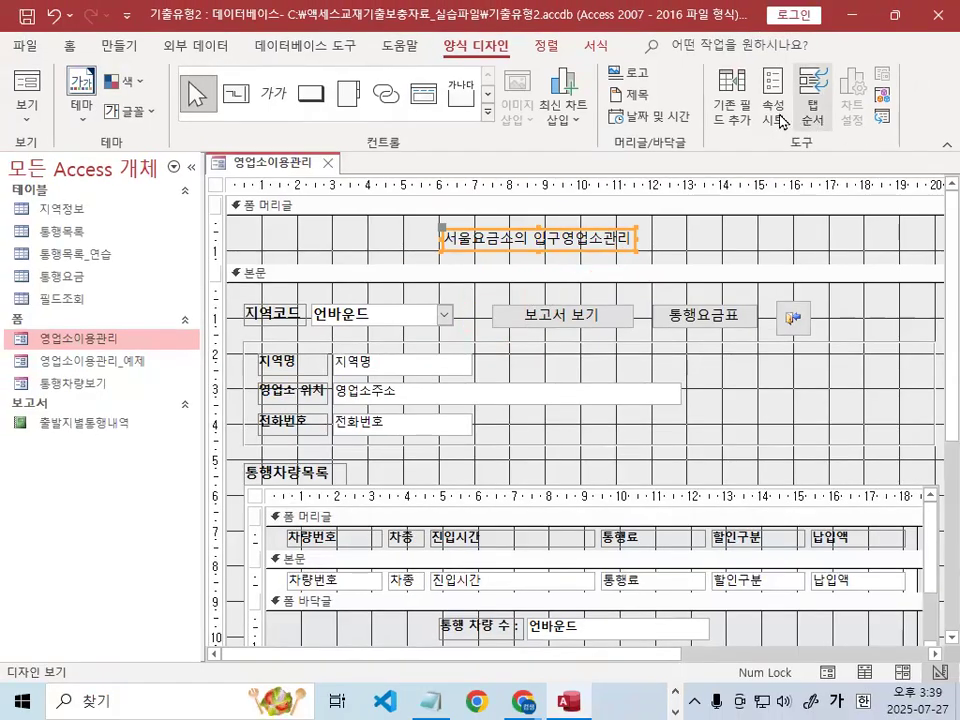
Step: Open the property sheet of the form header label and set its 이름 to lbl제목
click(778, 112)
mouse_move(674, 167)
mouse_down()
mouse_move(682, 285)
mouse_move(671, 398)
mouse_move(675, 326)
mouse_up()
mouse_move(531, 332)
mouse_down()
mouse_move(576, 331)
mouse_move(564, 326)
mouse_up()
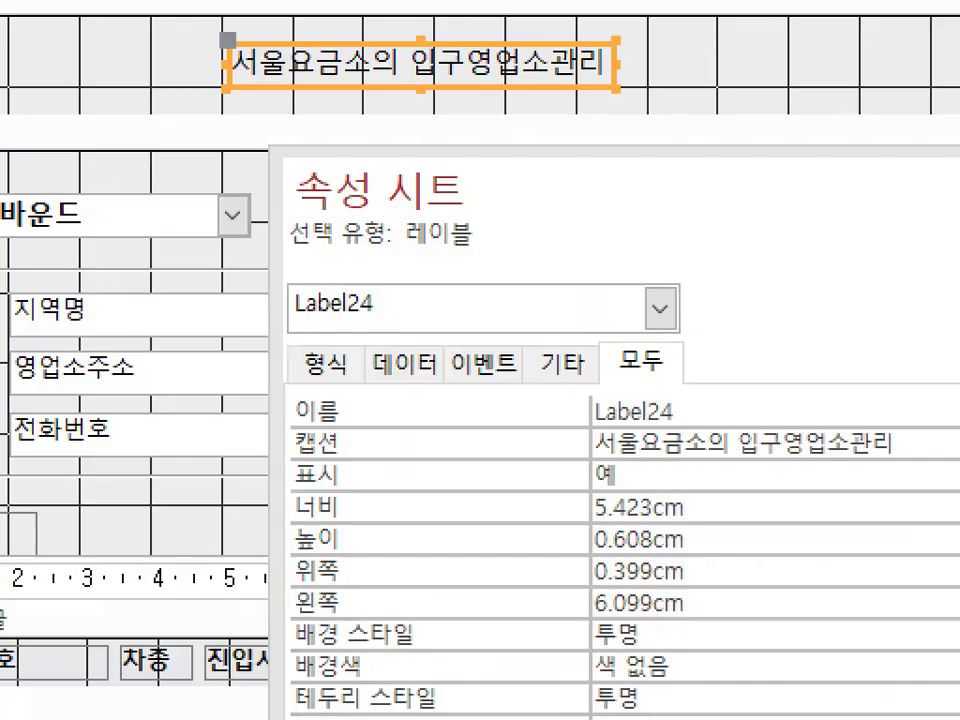
mouse_move(685, 448)
mouse_down()
mouse_move(705, 470)
mouse_move(745, 456)
mouse_up()
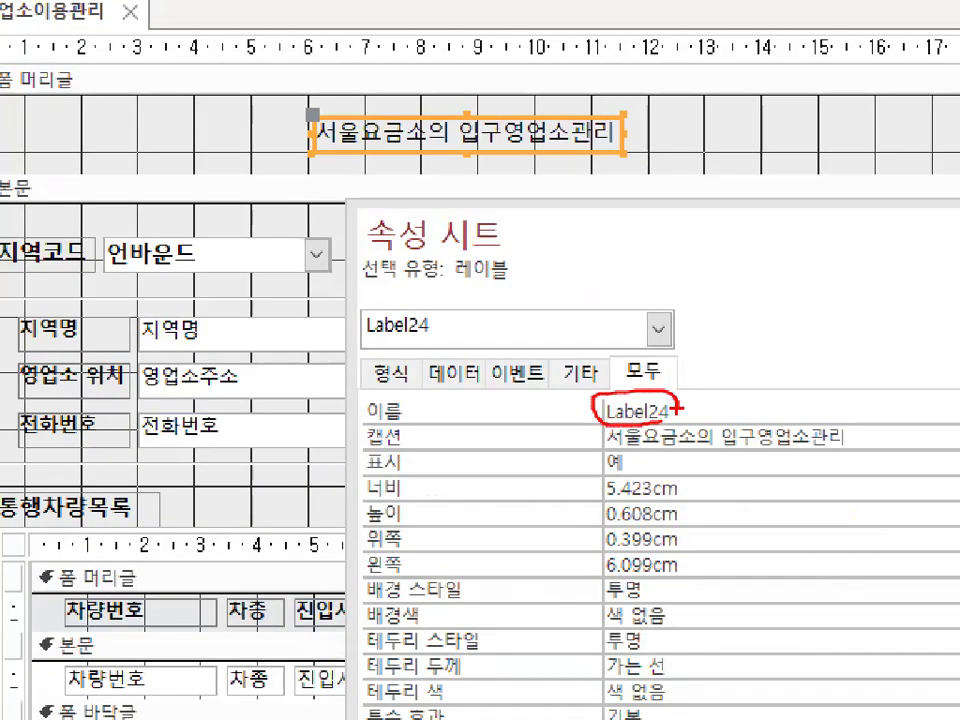
double_click(607, 404)
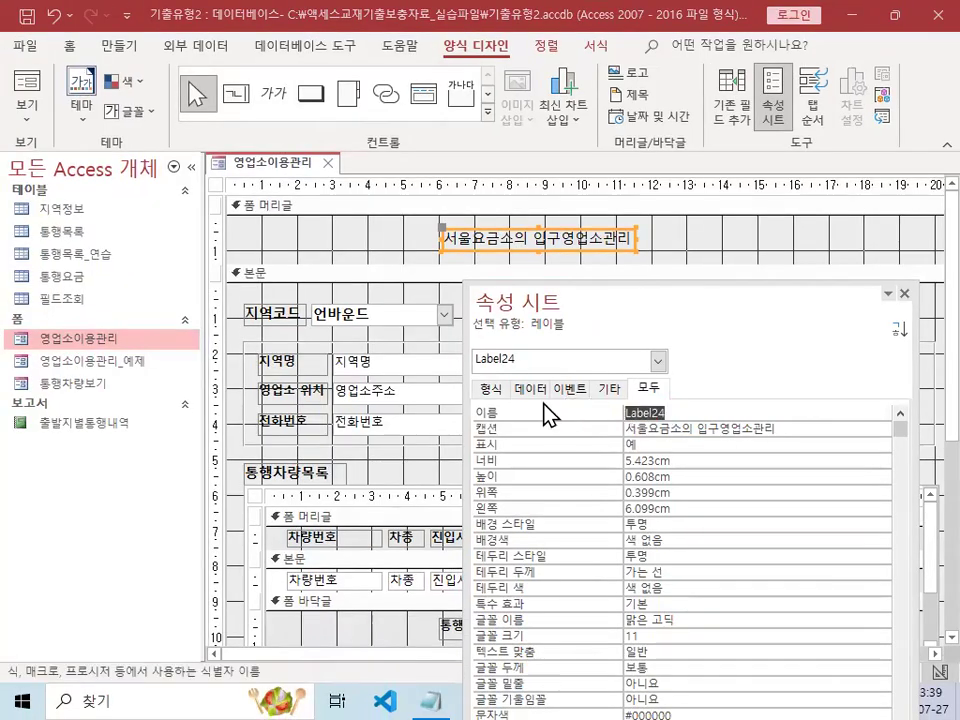
text(1)
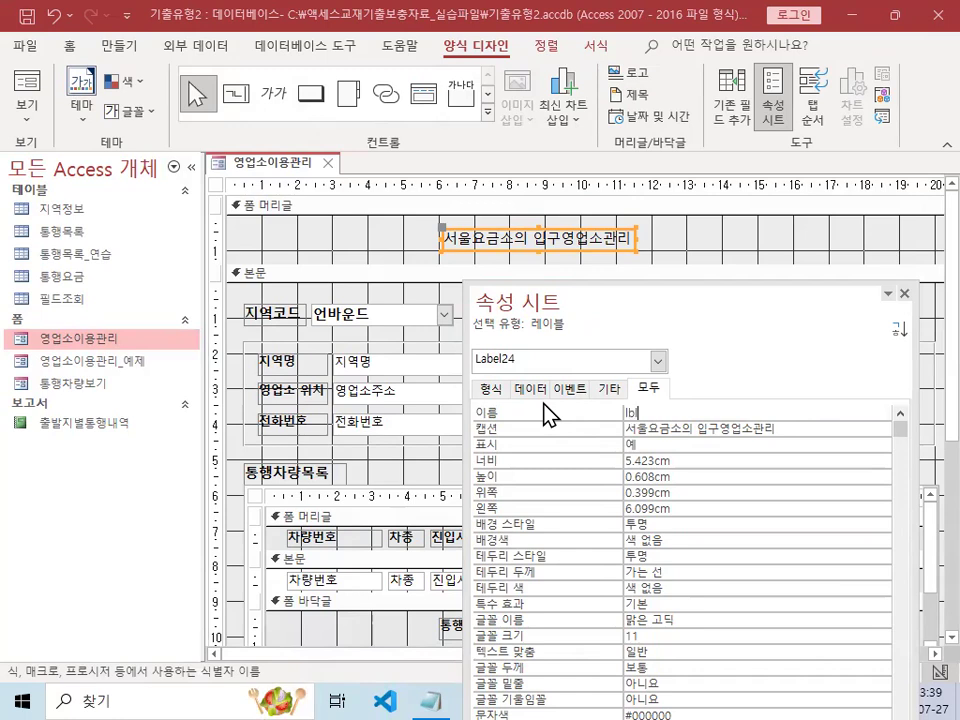
text(bl제목)
drag(765, 315, 707, 171)
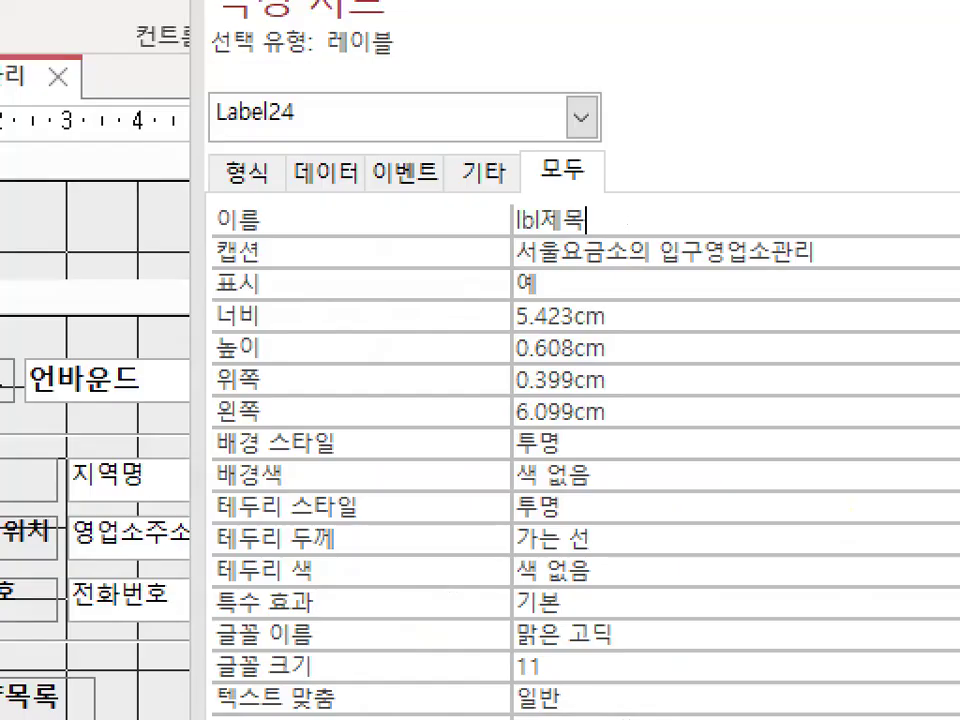
Step: Set the 글꼴 크기 property of the lbl제목 label to 20
drag(409, 274, 629, 273)
mouse_move(596, 205)
mouse_down()
mouse_move(540, 242)
mouse_move(600, 222)
mouse_up()
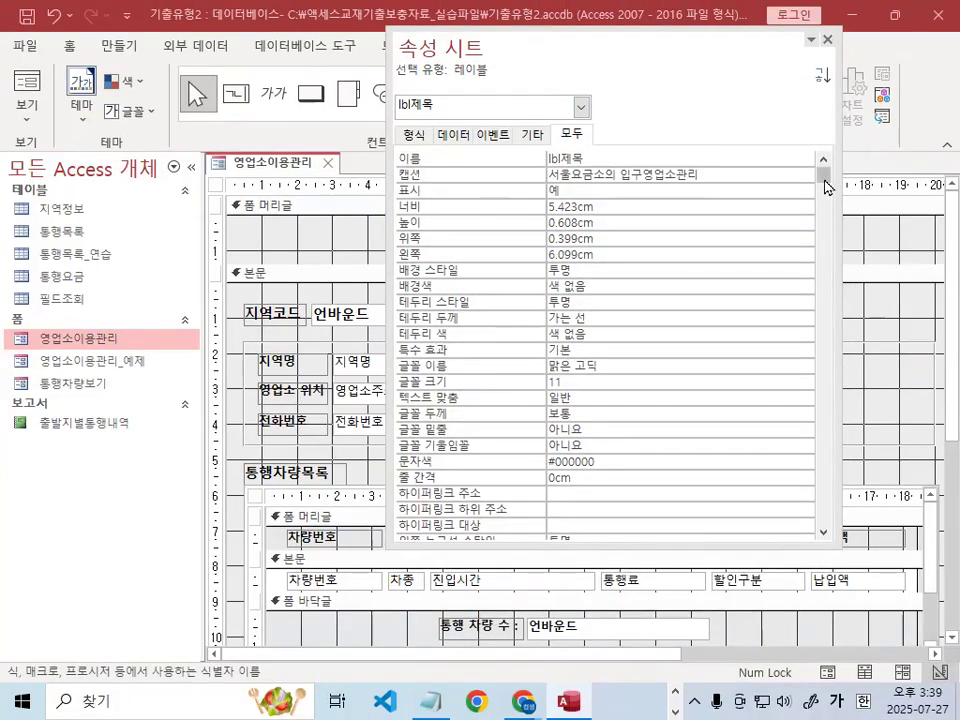
drag(826, 180, 849, 94)
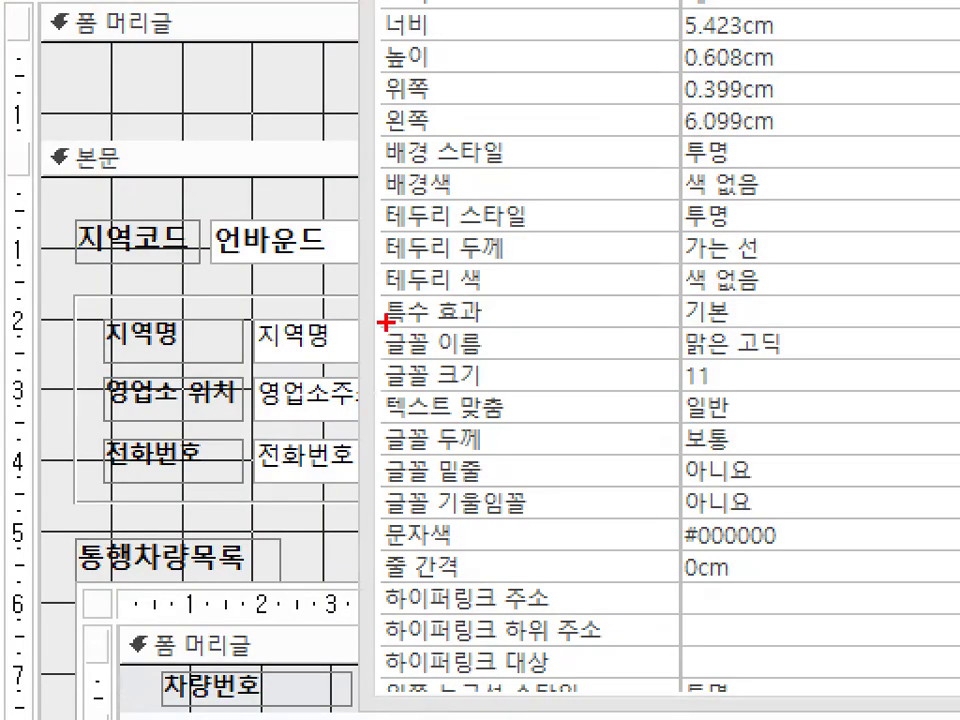
drag(385, 359, 483, 359)
drag(385, 381, 483, 383)
drag(383, 423, 481, 426)
mouse_move(368, 334)
mouse_down()
mouse_move(342, 420)
mouse_move(383, 545)
mouse_up()
mouse_move(500, 321)
mouse_down()
mouse_move(521, 344)
mouse_move(538, 550)
mouse_up()
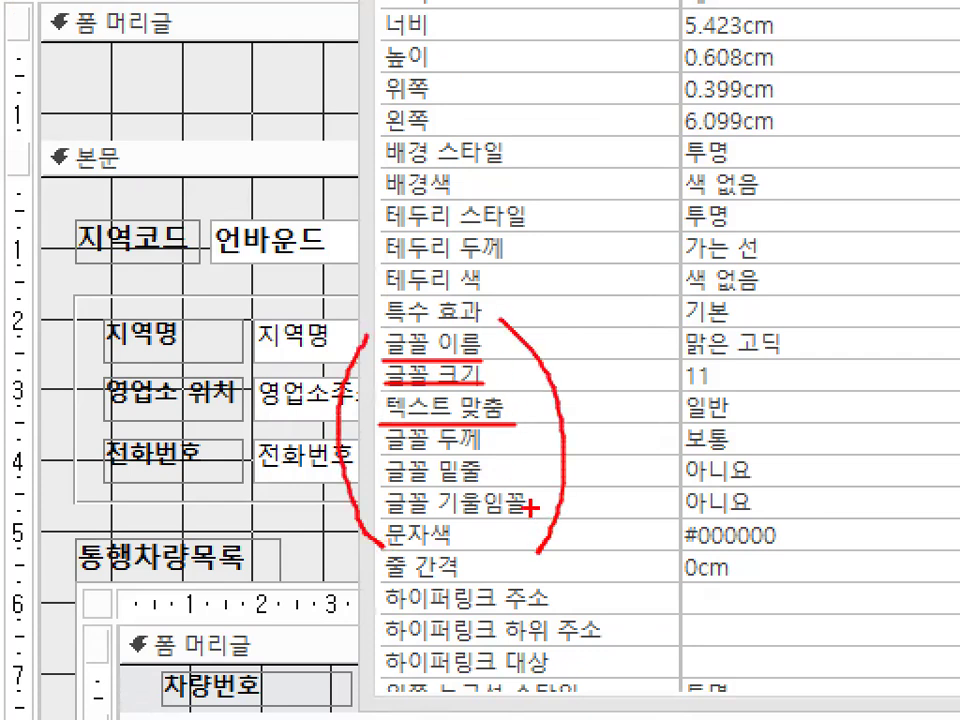
drag(708, 355, 720, 382)
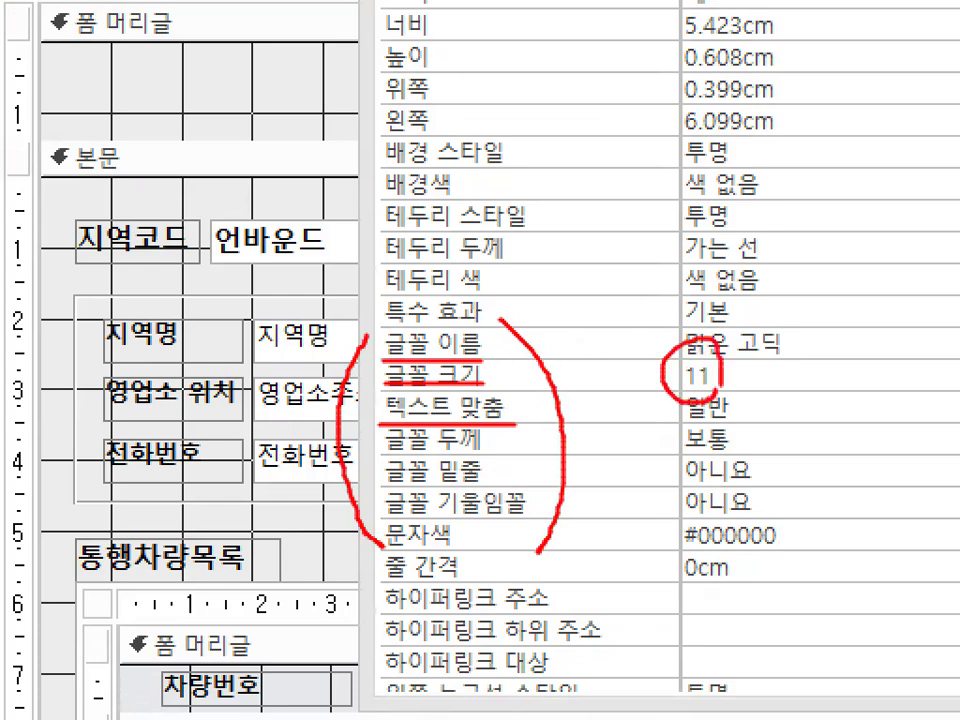
key(Escape)
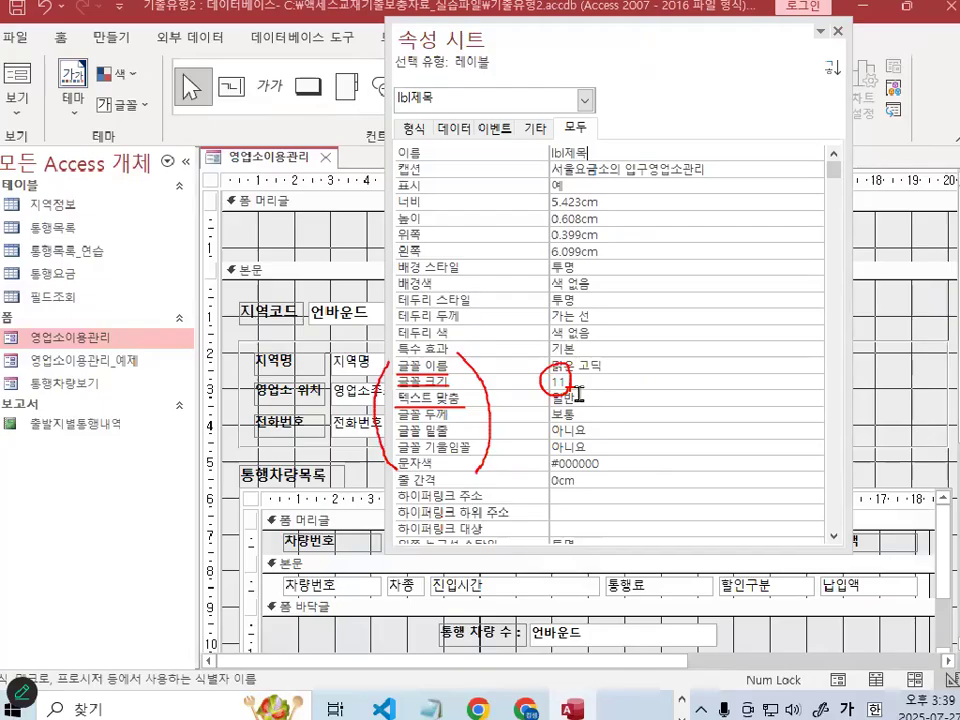
click(720, 375)
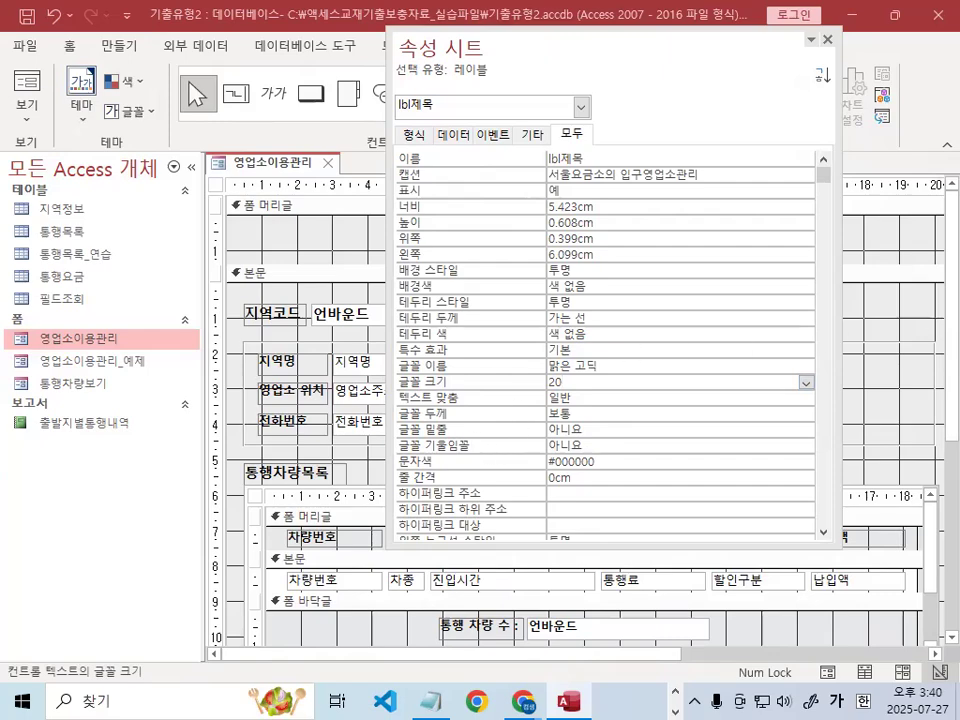
Step: Set the 문자색 property of the lbl제목 label to 어두운 텍스트
key(ctrl+1)
drag(336, 476, 589, 466)
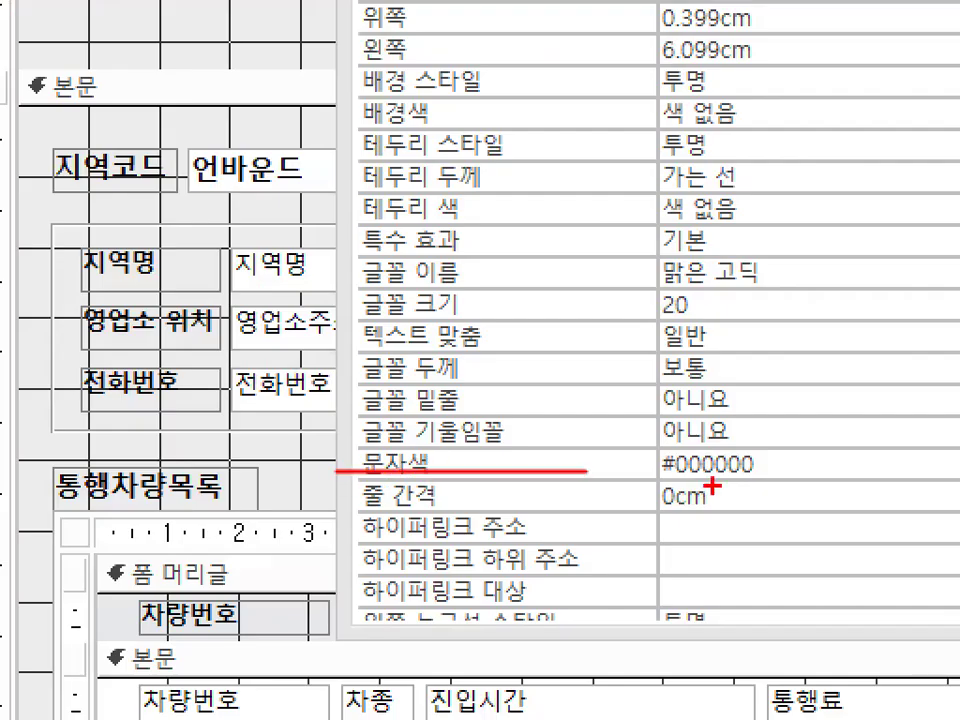
key(Escape)
key(ctrl+1)
drag(546, 470, 586, 470)
drag(606, 393, 625, 391)
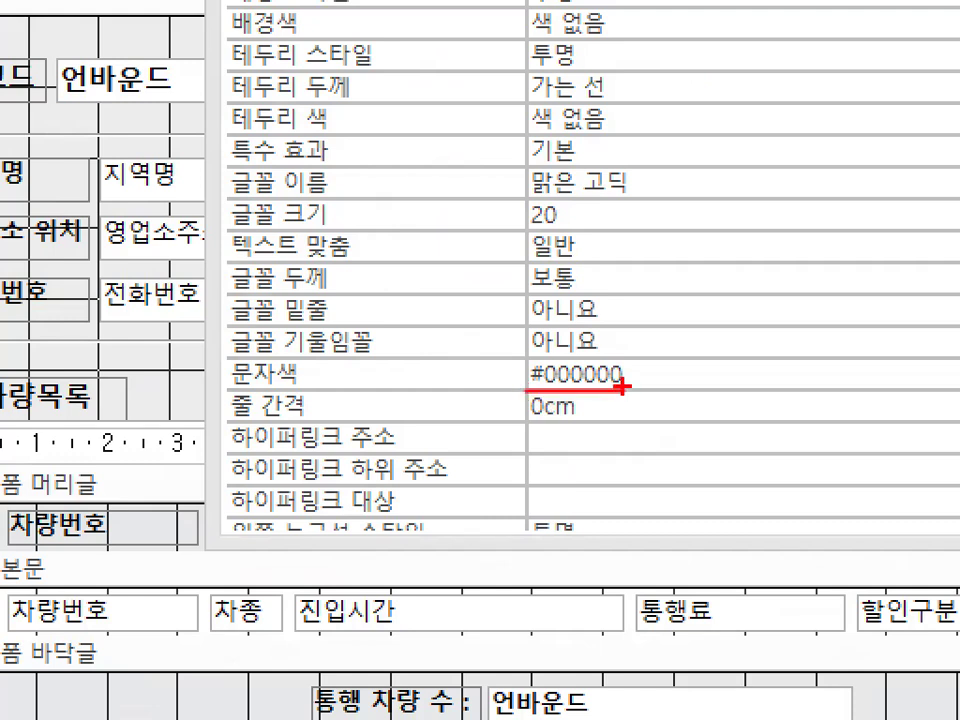
mouse_move(696, 386)
mouse_down()
mouse_move(493, 366)
mouse_move(696, 372)
mouse_up()
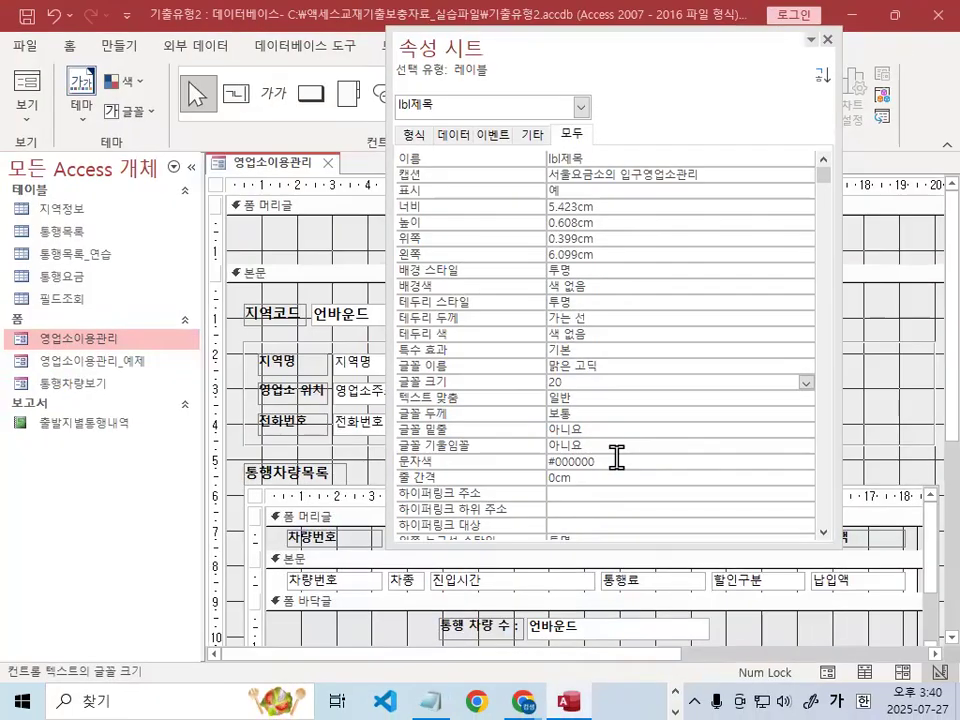
click(621, 456)
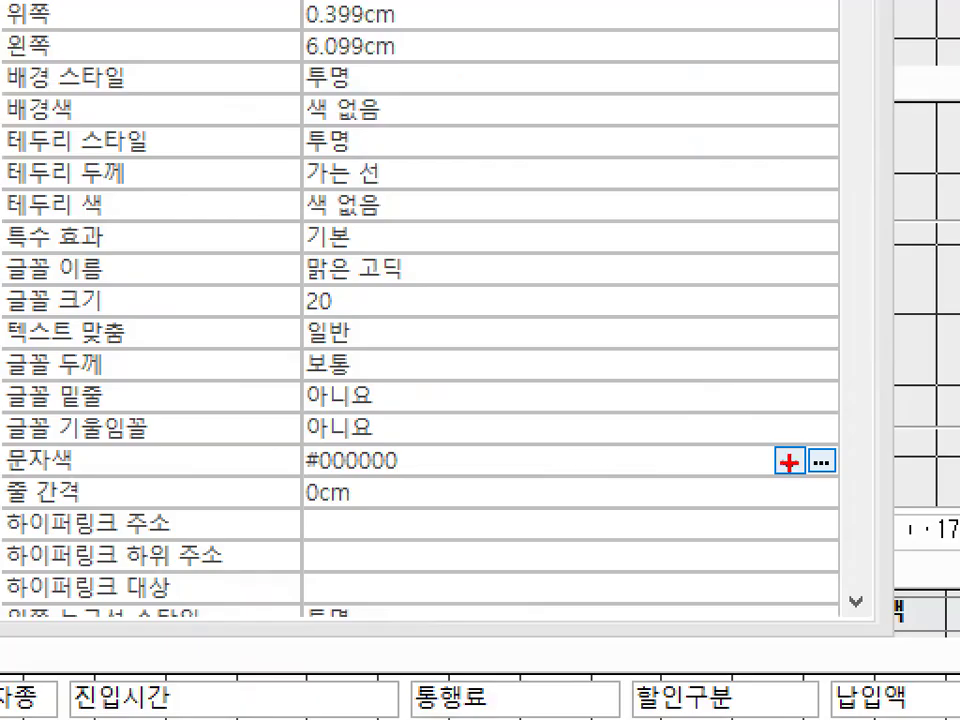
drag(790, 471, 808, 440)
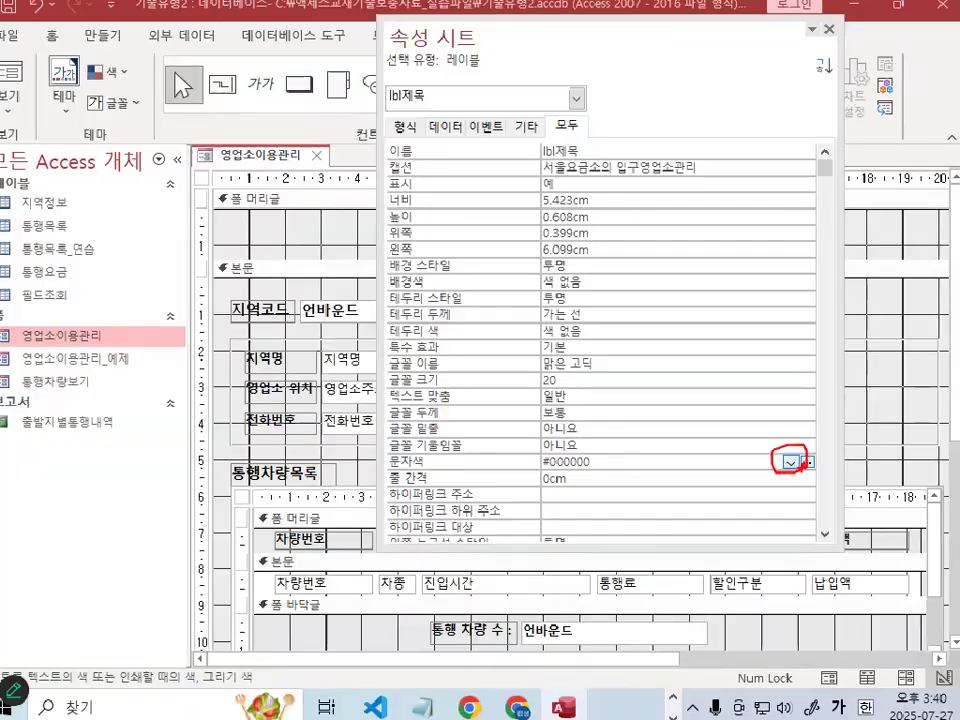
click(790, 463)
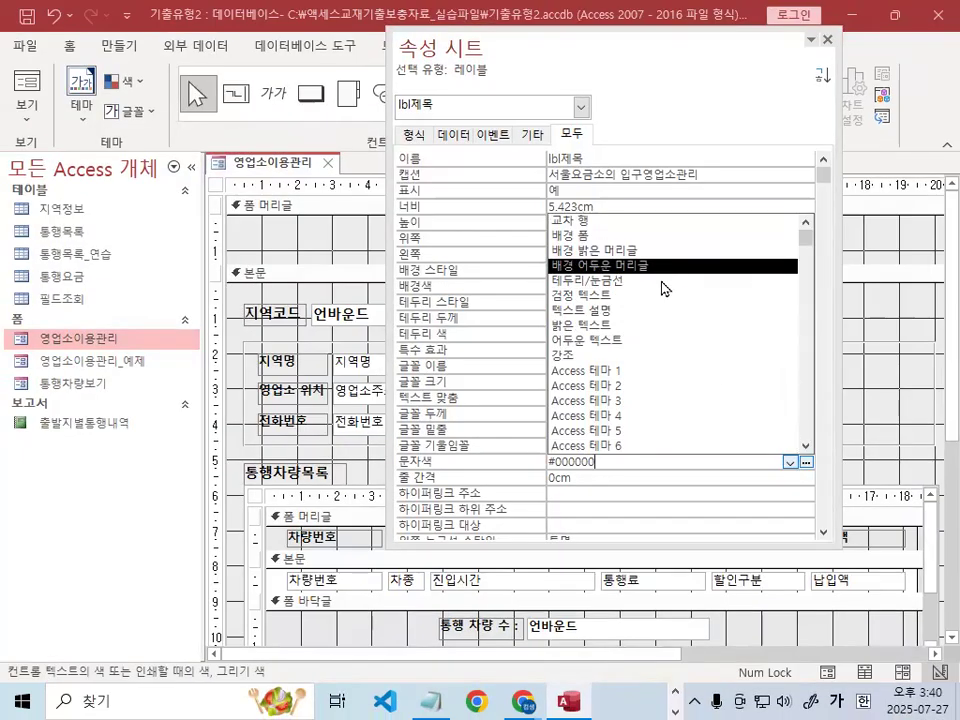
click(654, 339)
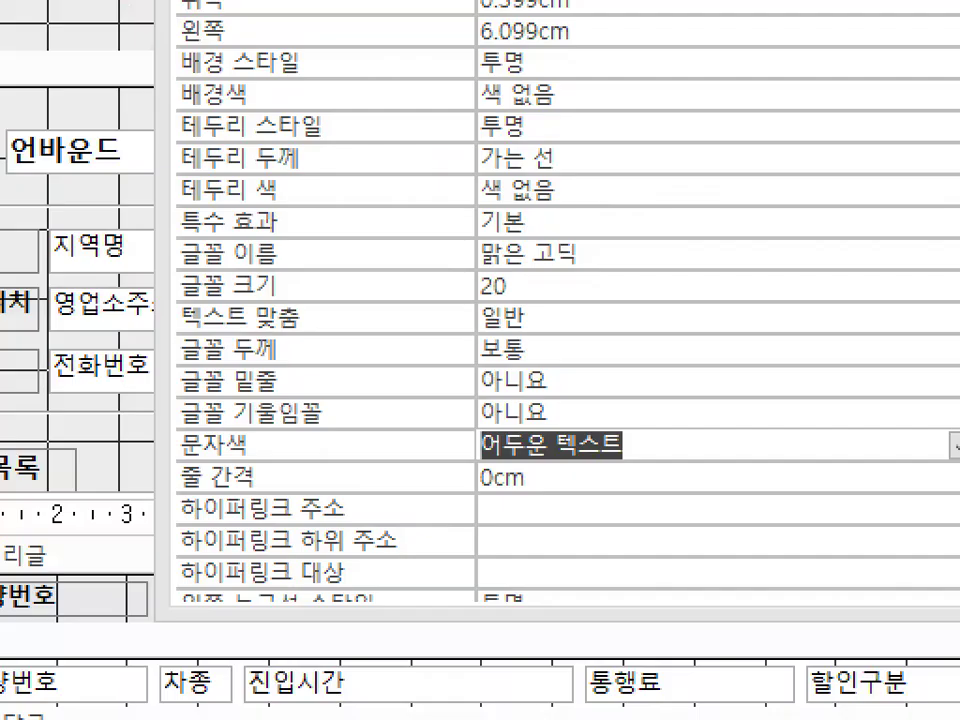
mouse_move(582, 461)
mouse_down()
mouse_move(621, 446)
mouse_move(600, 466)
mouse_up()
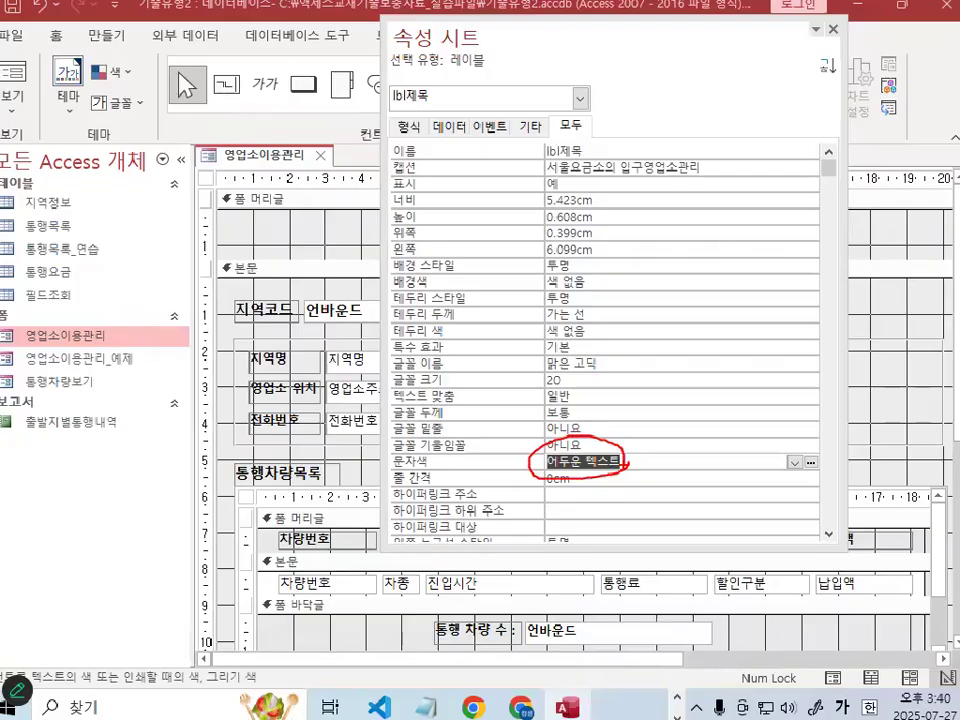
click(621, 461)
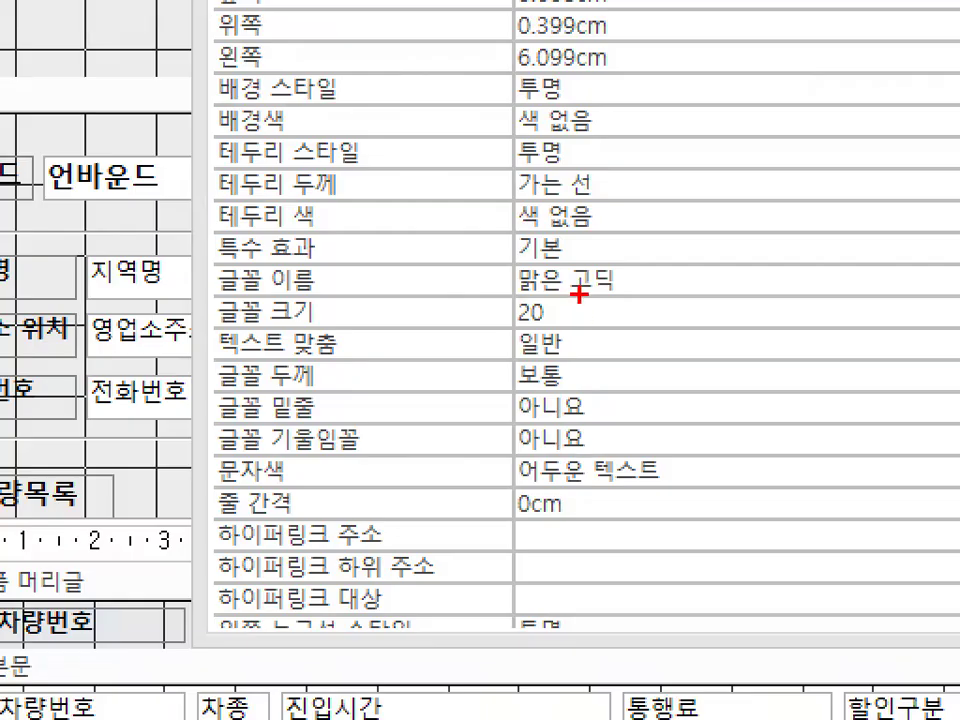
mouse_move(578, 372)
mouse_down()
mouse_move(546, 392)
mouse_move(572, 370)
mouse_up()
mouse_move(355, 319)
mouse_down()
mouse_move(338, 327)
mouse_move(338, 300)
mouse_up()
mouse_move(242, 492)
mouse_down()
mouse_move(224, 482)
mouse_move(345, 482)
mouse_up()
drag(515, 478, 700, 472)
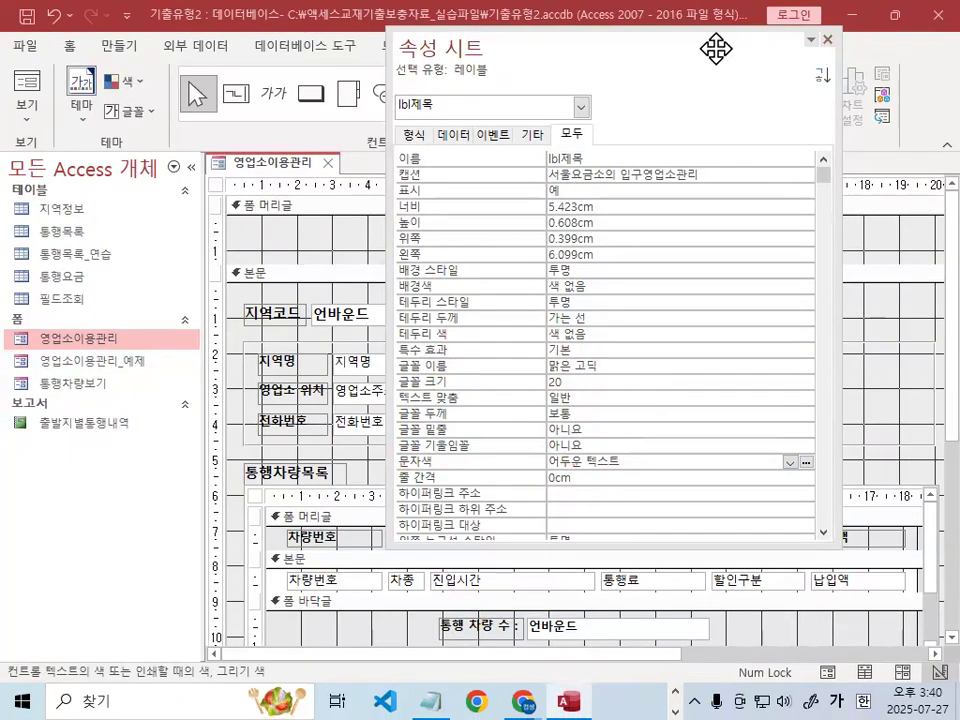
Step: Widen the title label to about 10.3 cm, place it about 5.2 cm from the form's left edge, and heighten it to fit its caption
drag(716, 48, 788, 455)
click(569, 258)
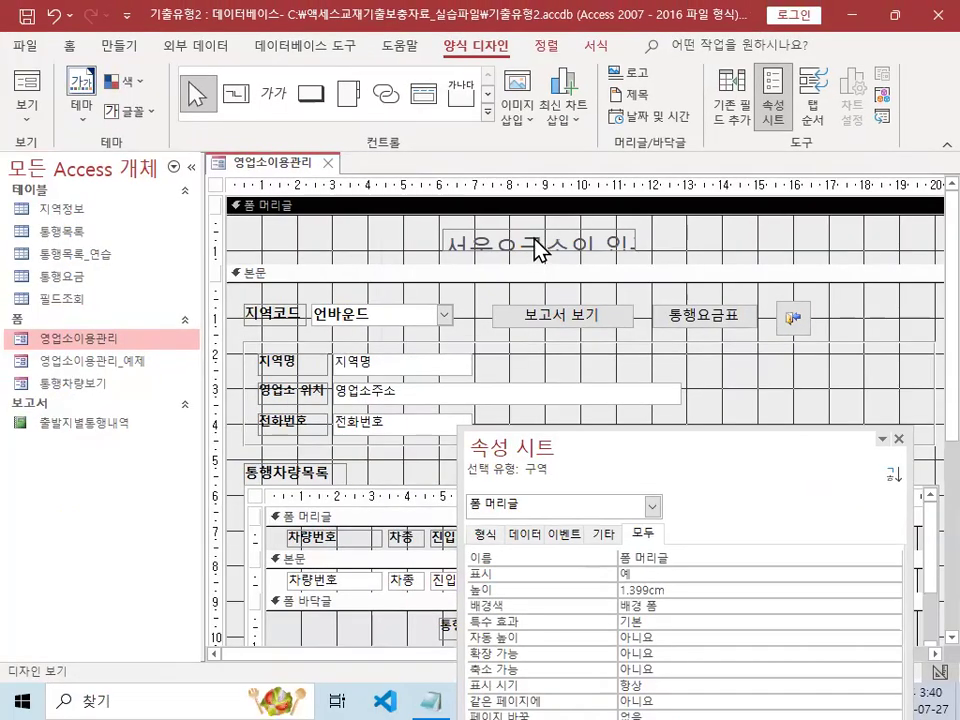
click(652, 264)
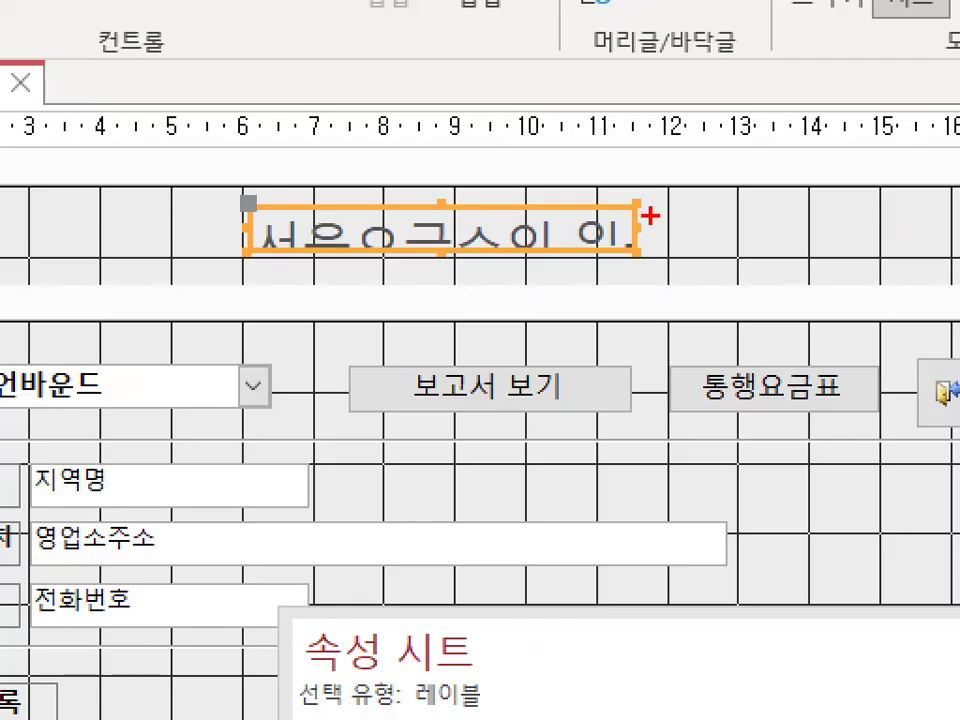
mouse_move(642, 228)
mouse_down()
mouse_move(633, 228)
mouse_move(637, 254)
mouse_move(622, 222)
mouse_move(650, 245)
mouse_move(808, 238)
mouse_up()
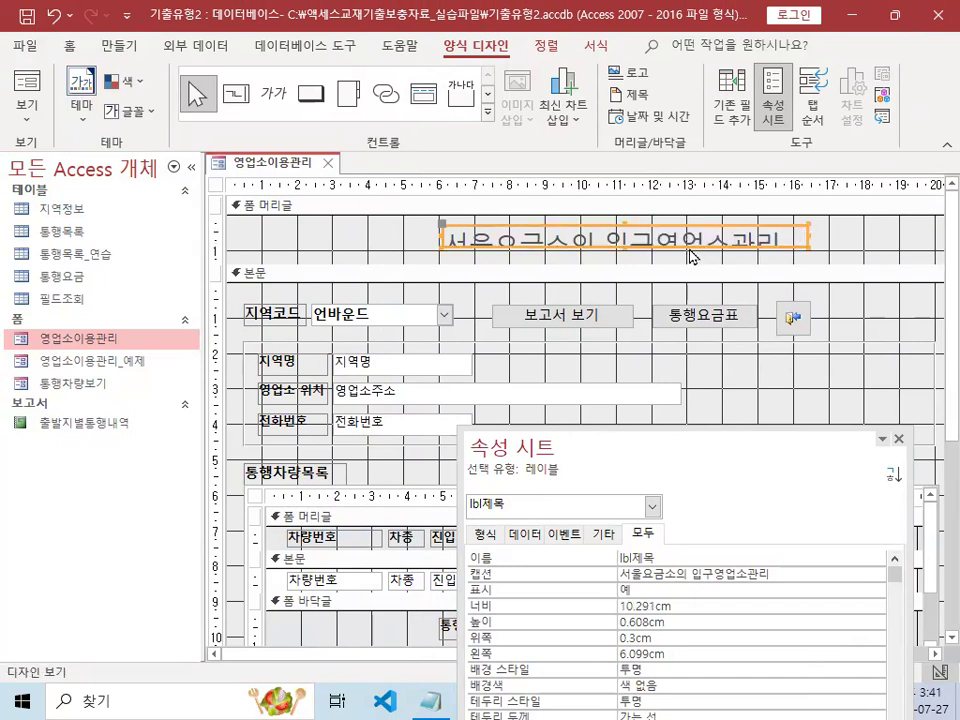
drag(628, 225, 594, 229)
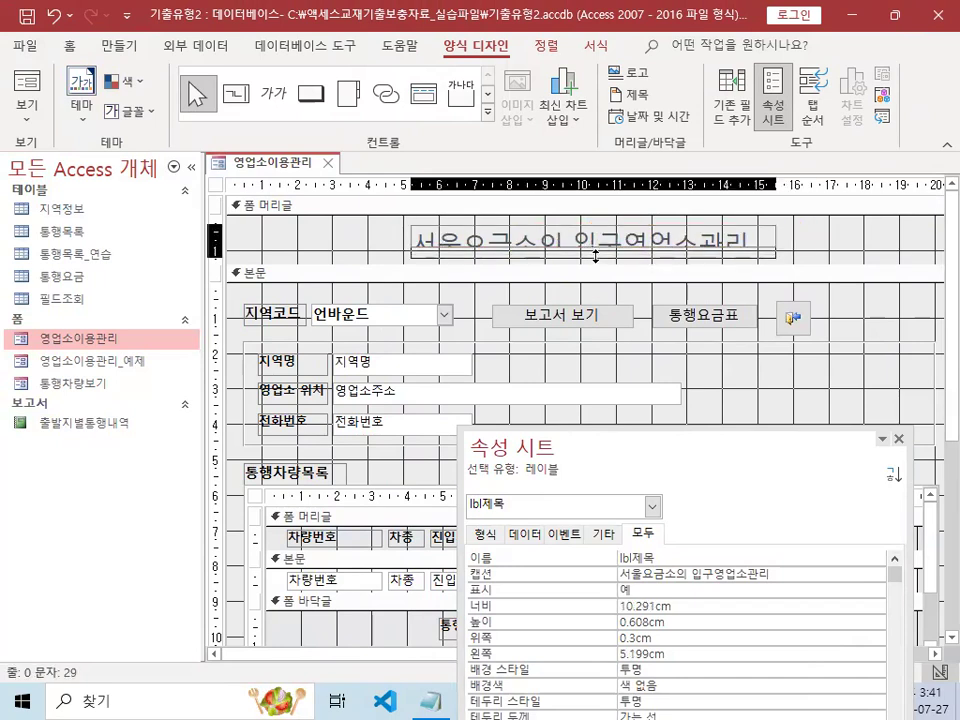
double_click(594, 246)
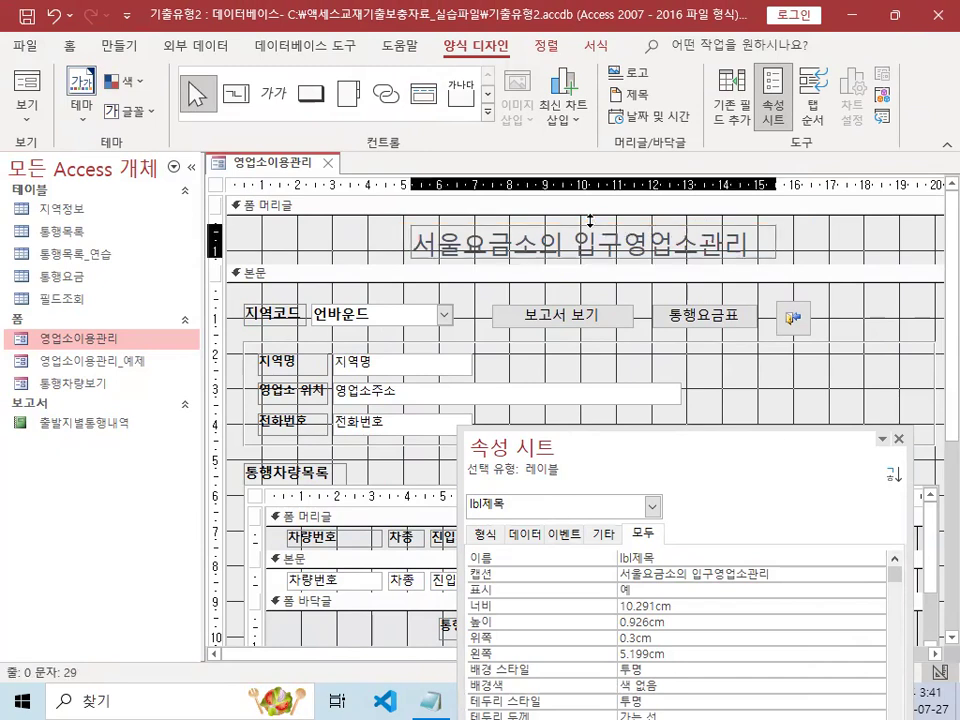
drag(590, 225, 590, 218)
click(810, 248)
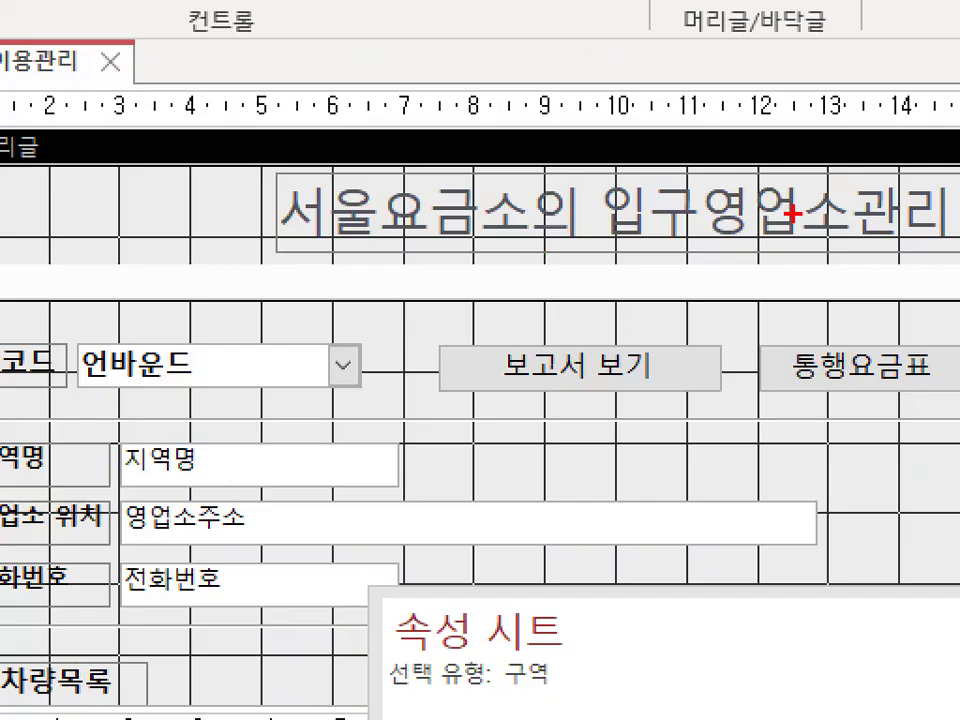
drag(667, 239, 670, 251)
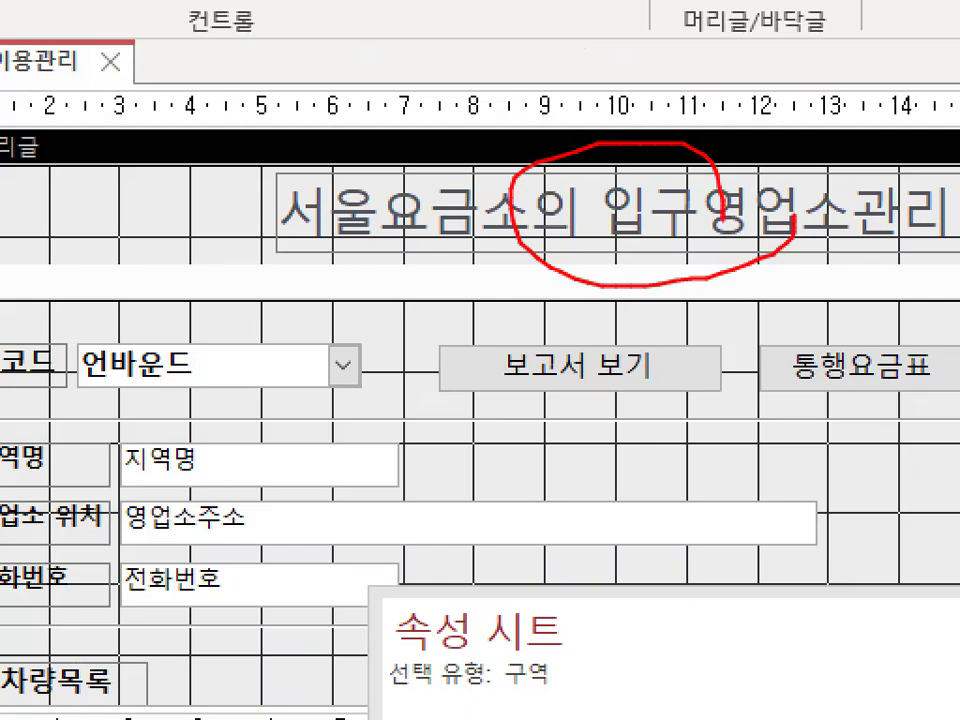
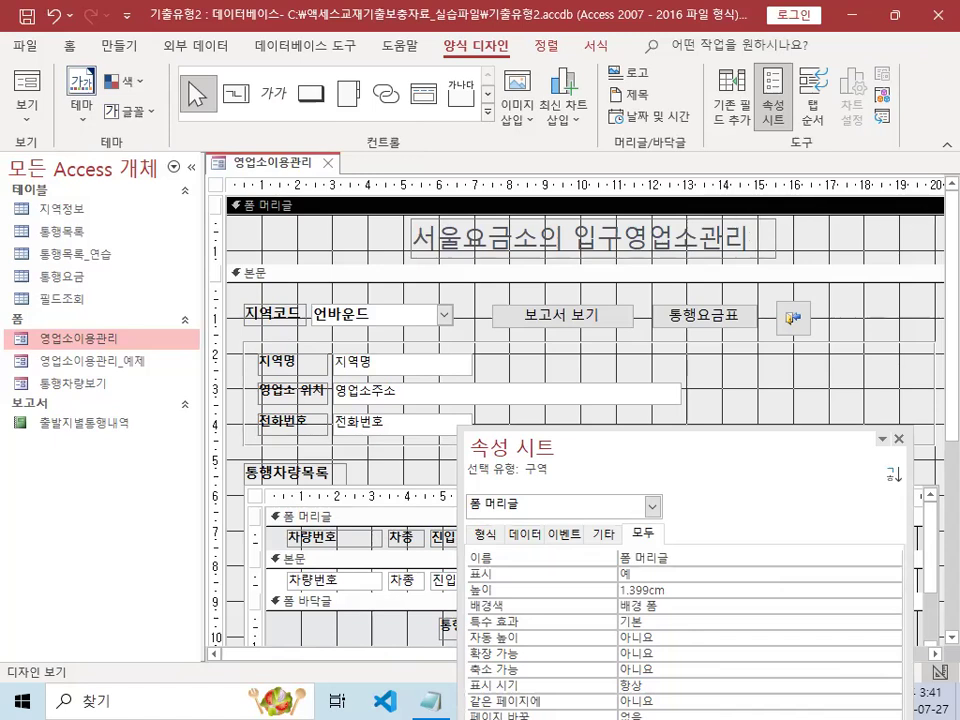
Step: Close the property sheet and select the 통행차량목록 subform in the form's detail section
click(899, 438)
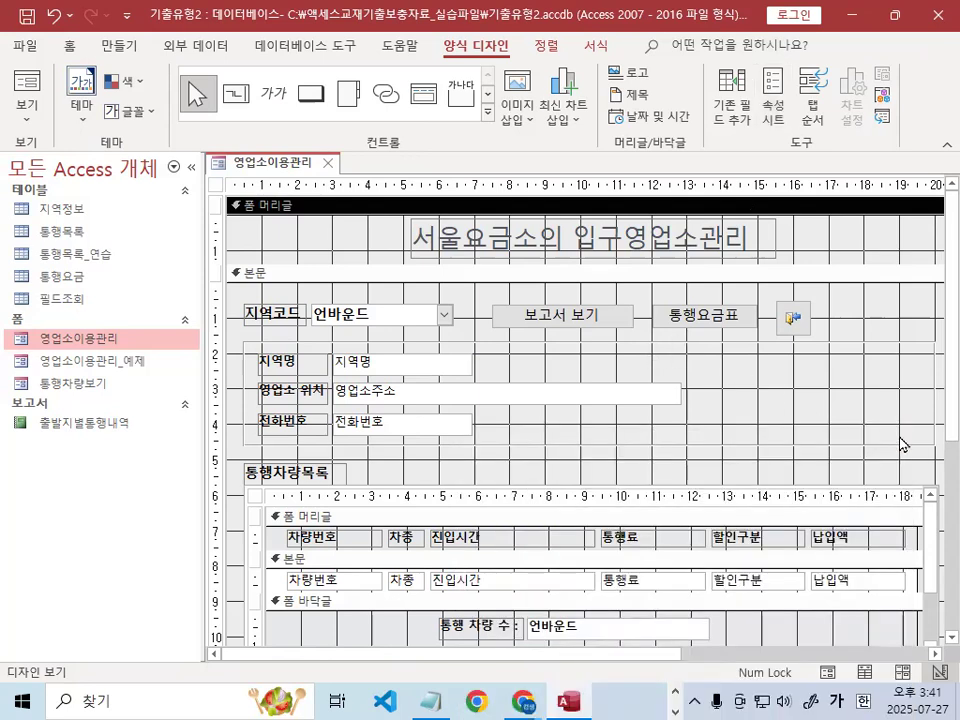
scroll(817, 429, down, 5)
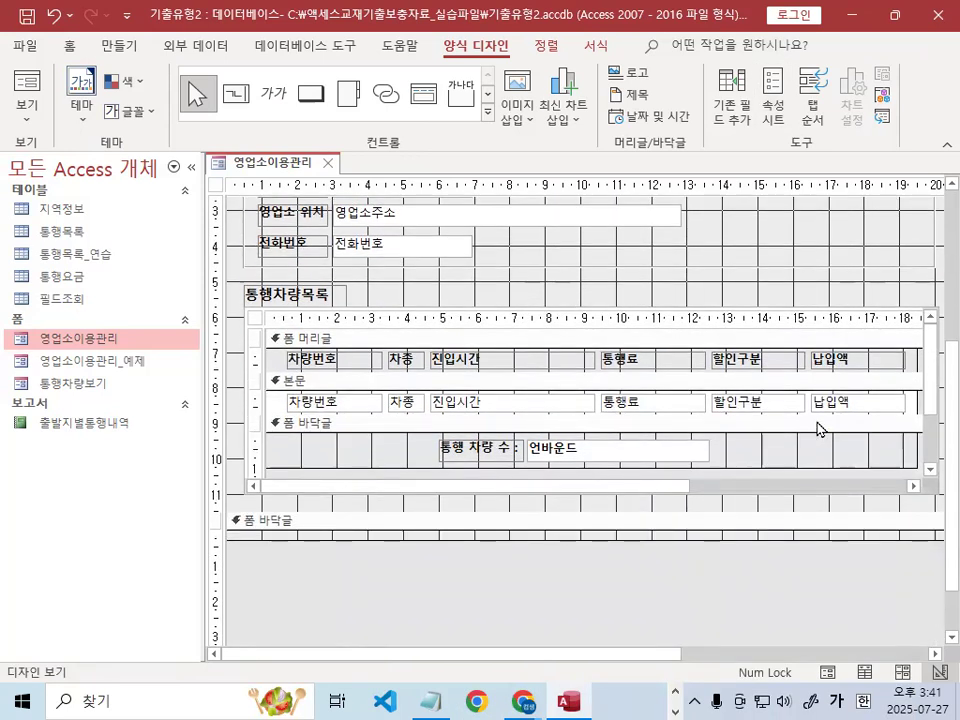
click(456, 315)
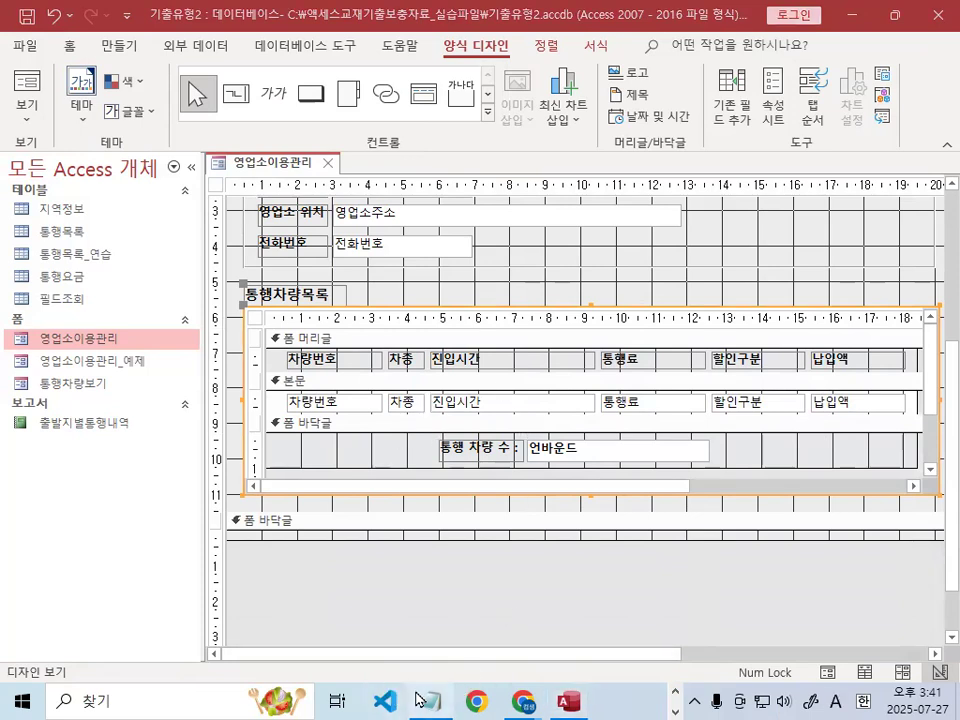
Step: Switch to the Notepad notes and add a dashed separator line below the 하위폼/하위보고서 컨트롤 line
key(alt+Tab)
click(230, 306)
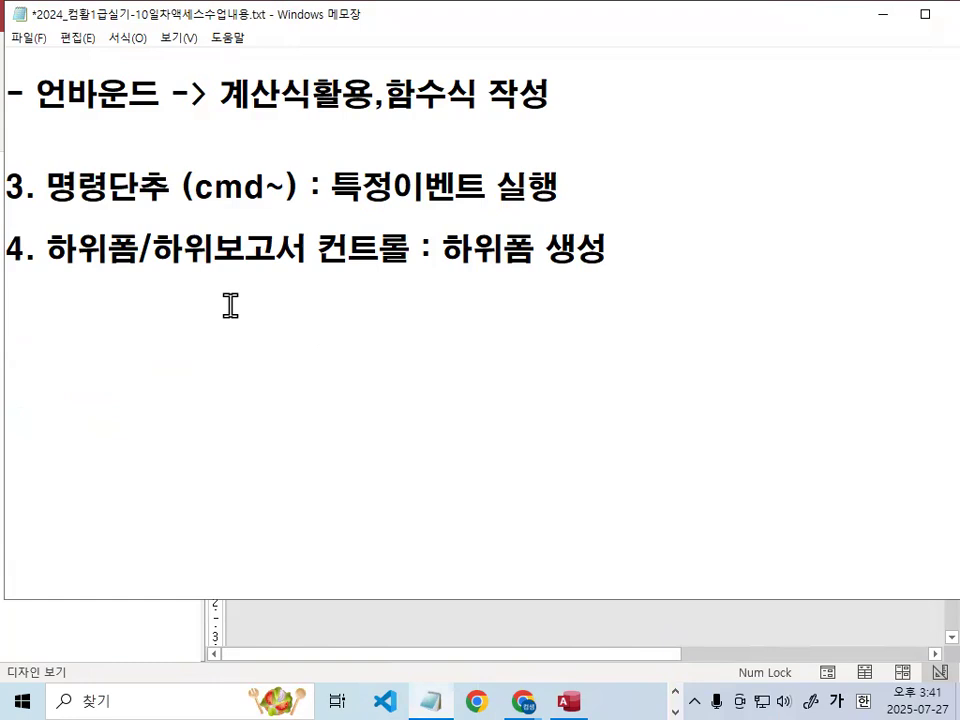
text(-----------------------------------)
key(Return)
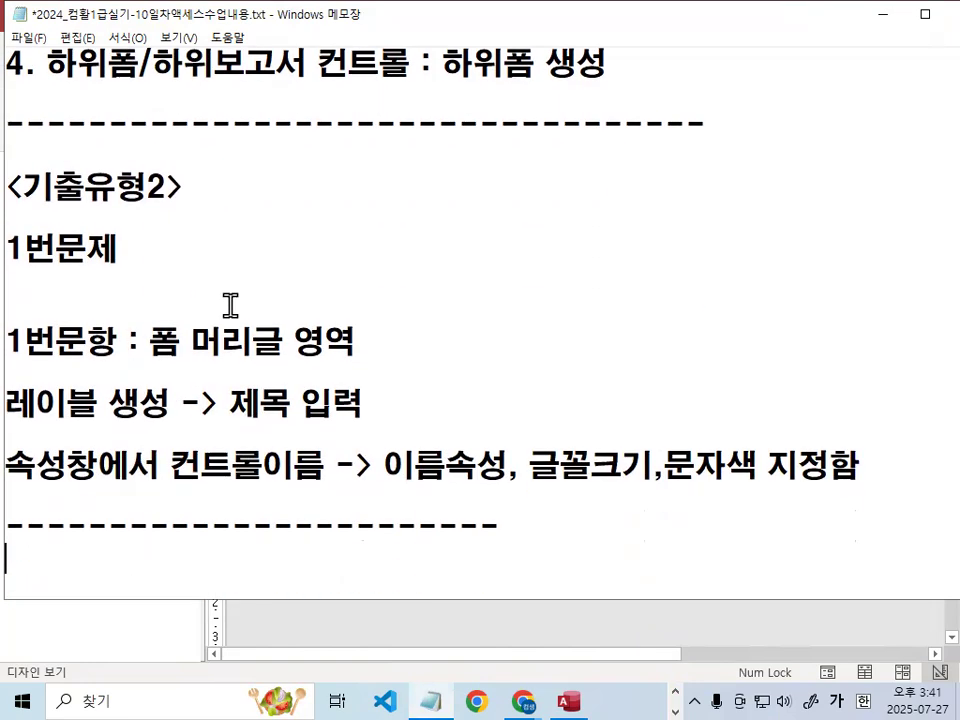
Step: Delete the surplus blank lines between the dashed separator and the 2번문항 line
key(Down)
key(Down)
key(Down)
key(Down)
key(Down)
key(Down)
key(Up)
key(Up)
key(Up)
key(Up)
key(Up)
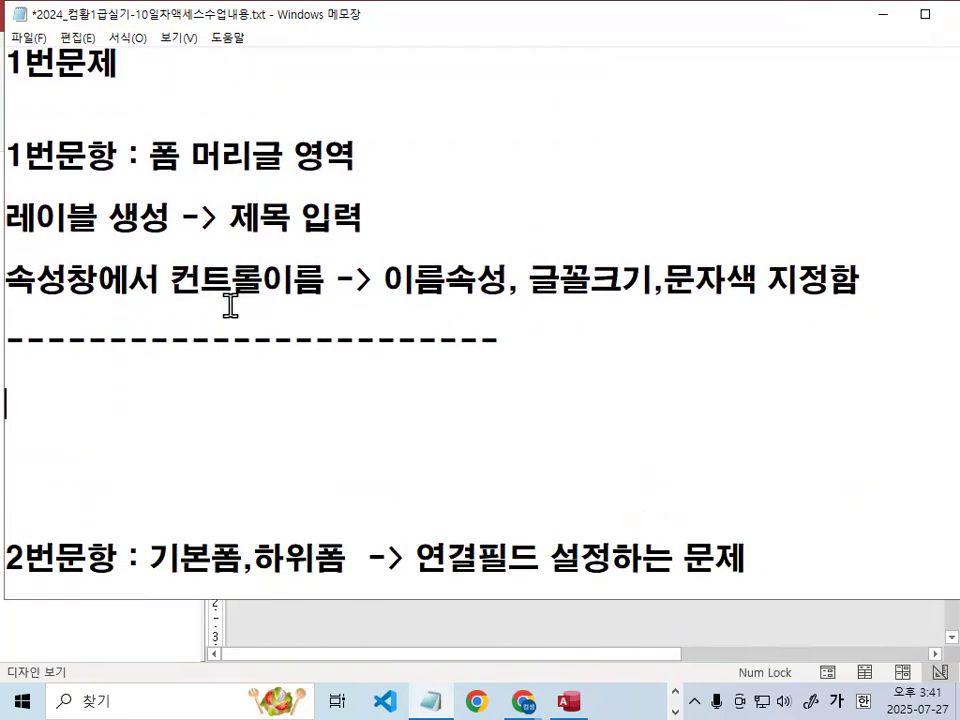
key(Delete)
key(Delete)
key(Delete)
key(Delete)
key(Down)
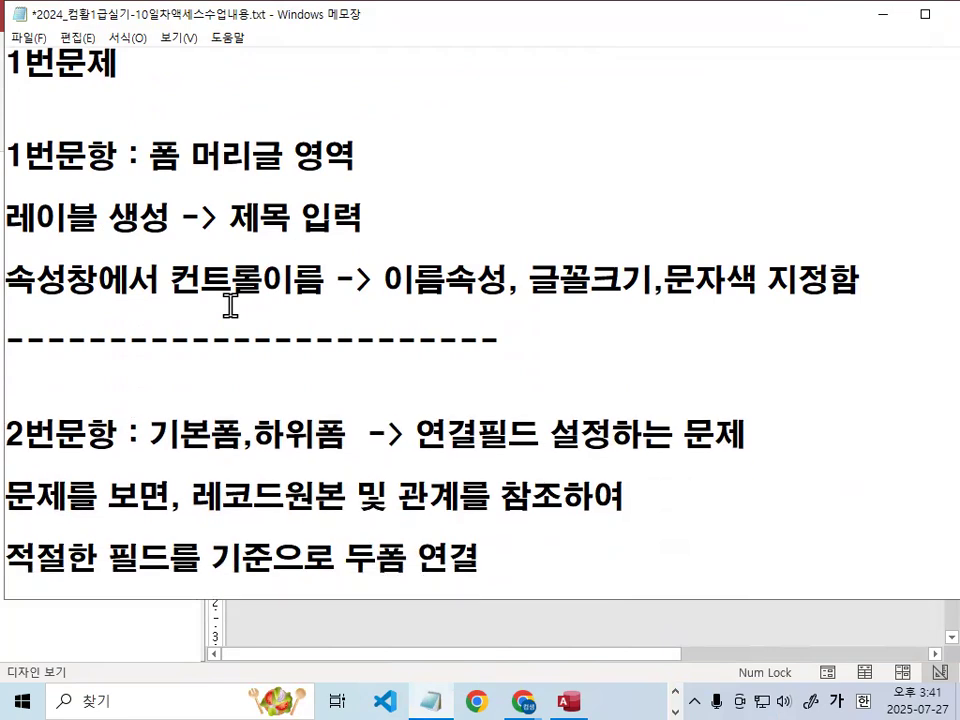
Step: Open up blank lines below the 2번문항 heading and add the note "하위폼 : 폼안에 있는 폼" there
key(Return)
key(Return)
key(Return)
key(Return)
key(Return)
key(Return)
key(Return)
key(Return)
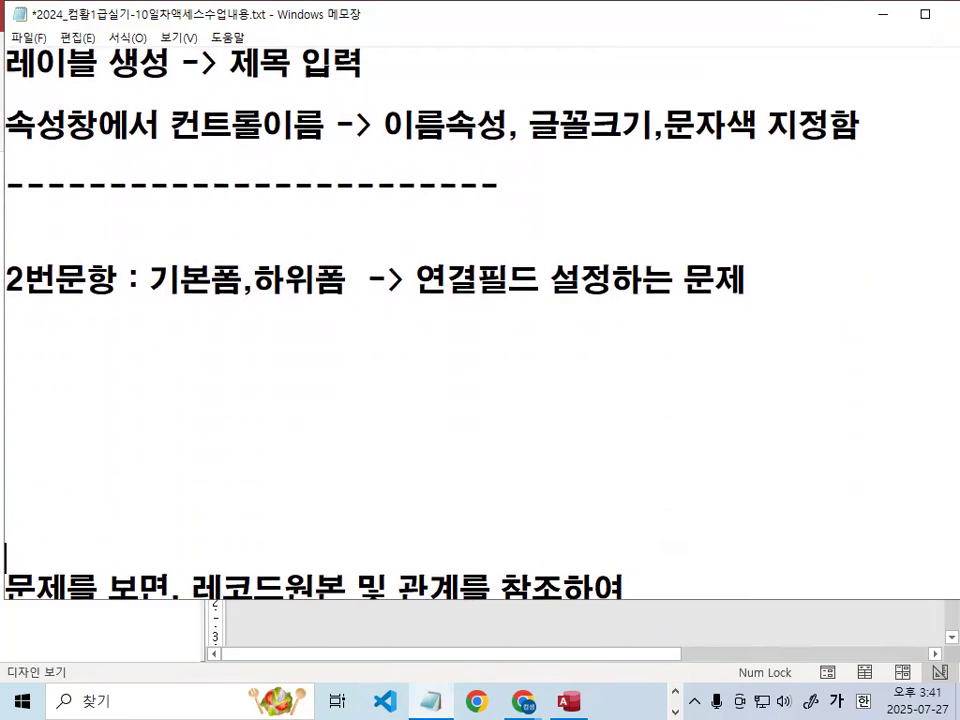
key(Up)
key(Up)
key(Up)
key(Up)
text(하위폼 :)
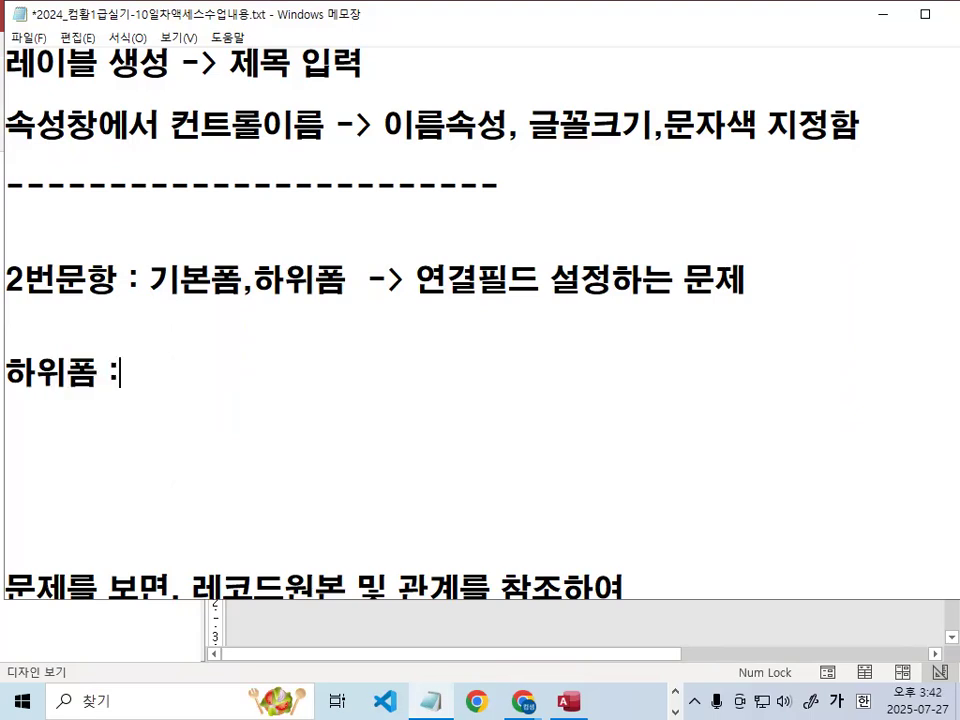
text( 폼안에 있는 폼)
key(Return)
key(Return)
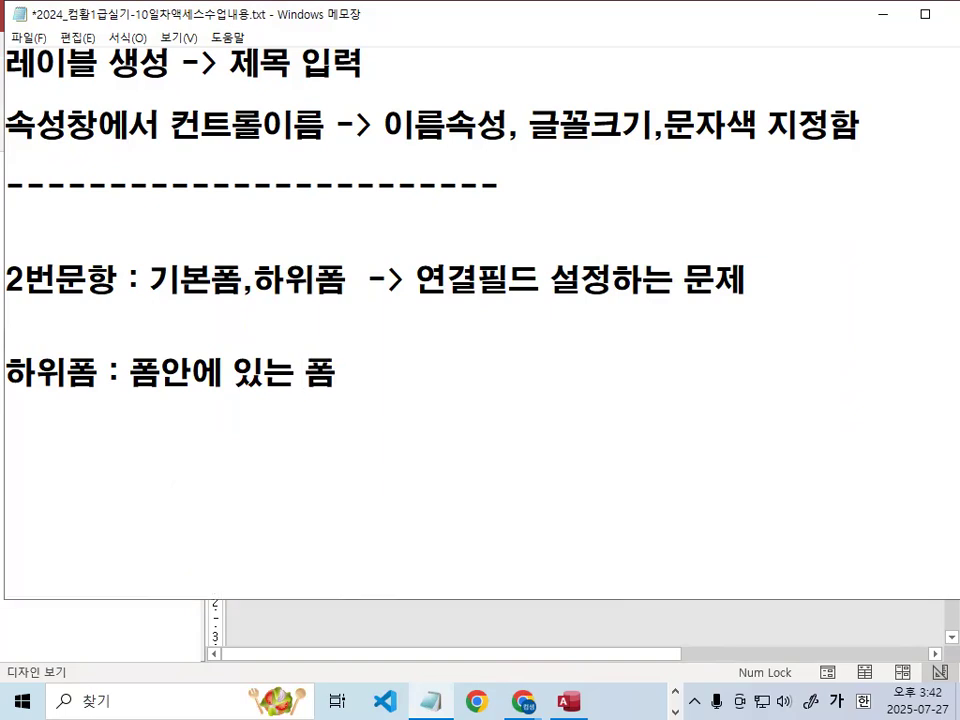
click(329, 377)
scroll(329, 378, down, 1)
click(293, 340)
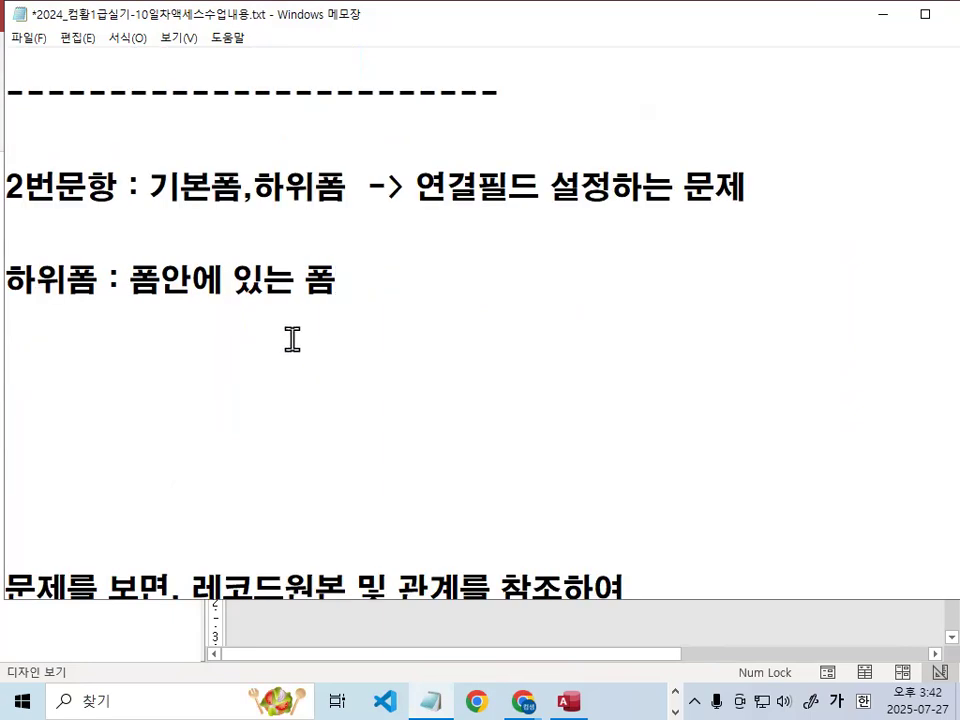
Step: Start a note line with "기본폼" below the 하위폼 definition and insert "(기본폼)" after 폼 in that definition
text(기본폼)
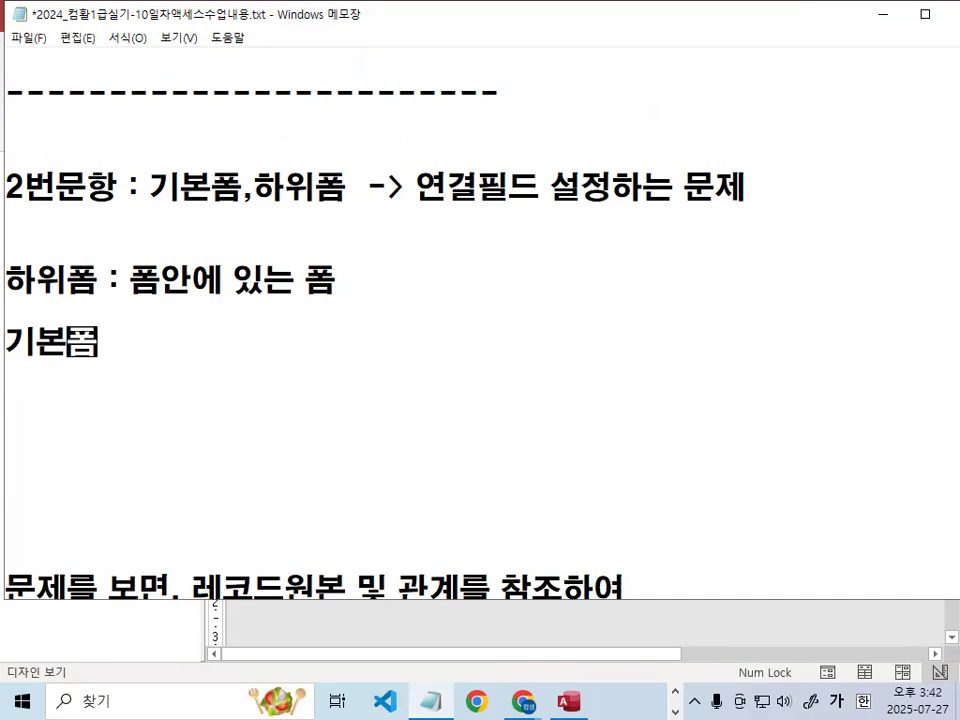
key(Up)
key(Up)
key(Right)
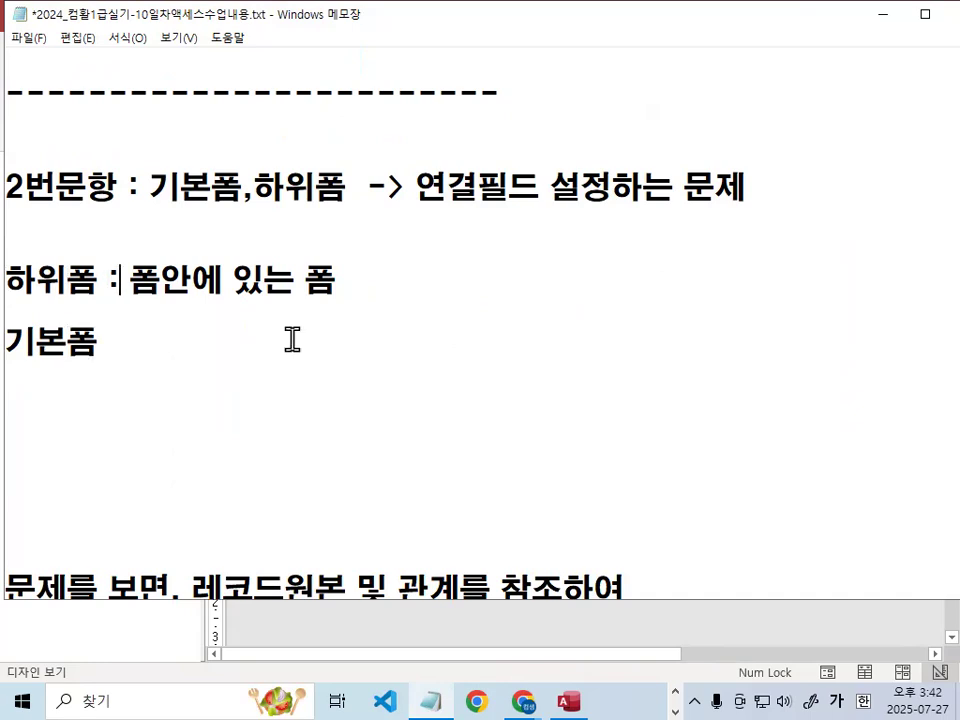
text((기본폼)
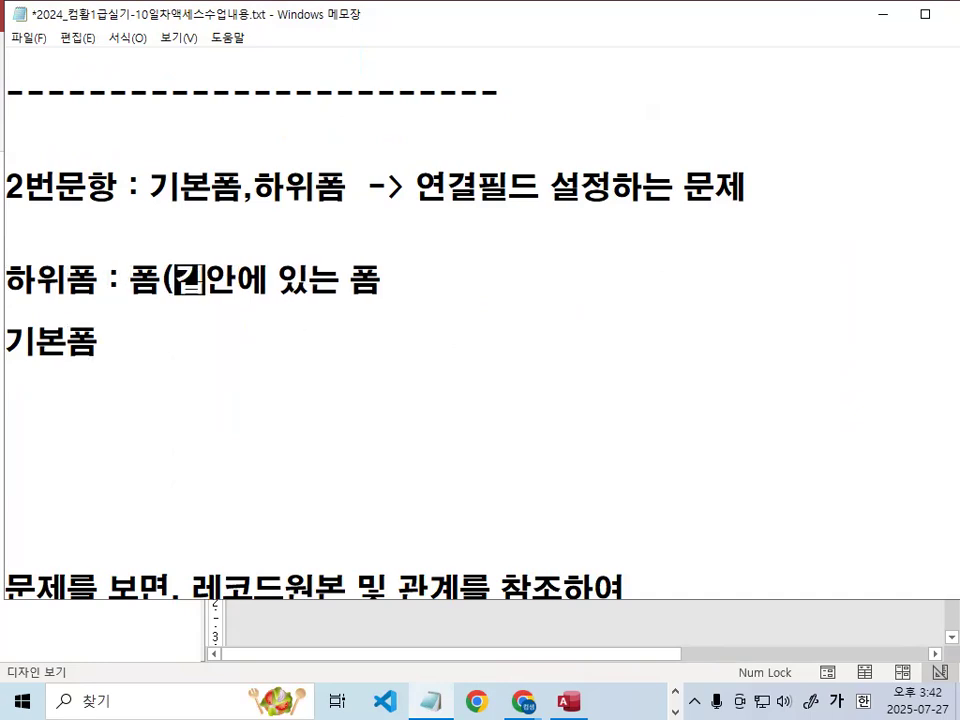
text())
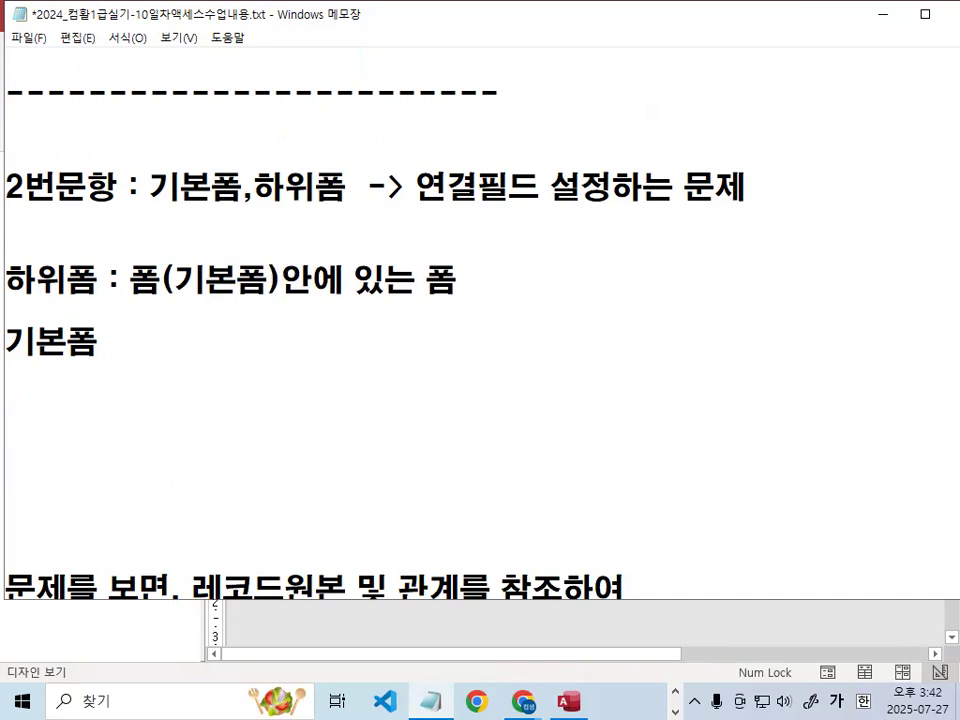
Step: Extend the 기본폼 line so it reads "기본폼에 없는 데이터를 하위폼"
click(292, 340)
text(에 없는)
key(BackSpace)
key(BackSpace)
key(BackSpace)
key(BackSpace)
text(업)
key(BackSpace)
key(BackSpace)
key(BackSpace)
text(업)
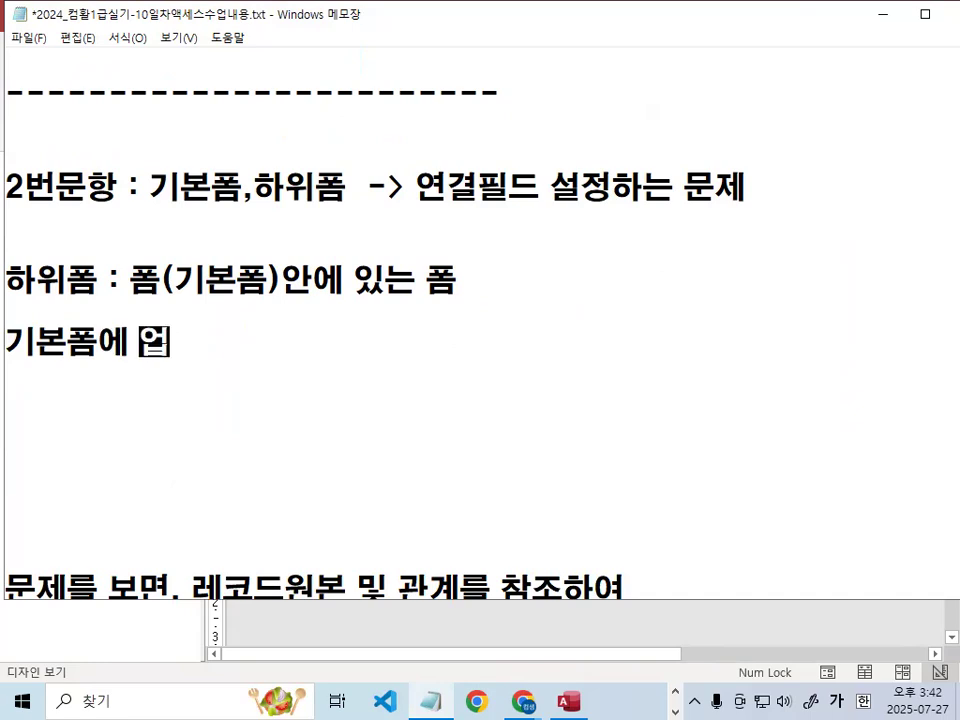
key(BackSpace)
text(없는 데이터를 하)
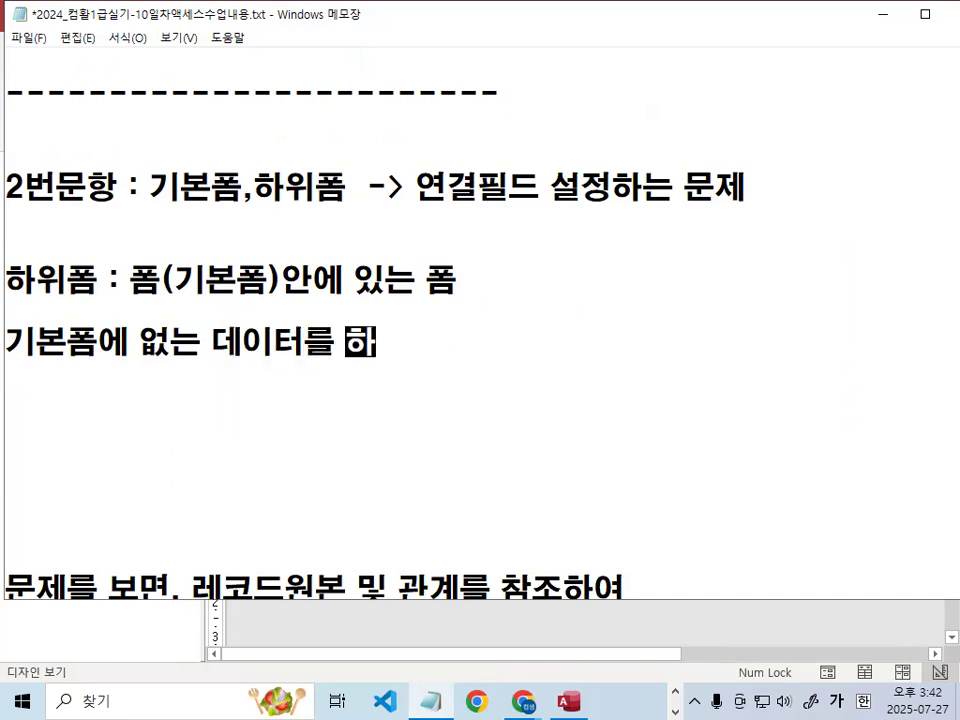
text(위폼ㄴ을)
key(BackSpace)
key(BackSpace)
key(BackSpace)
text(폼)
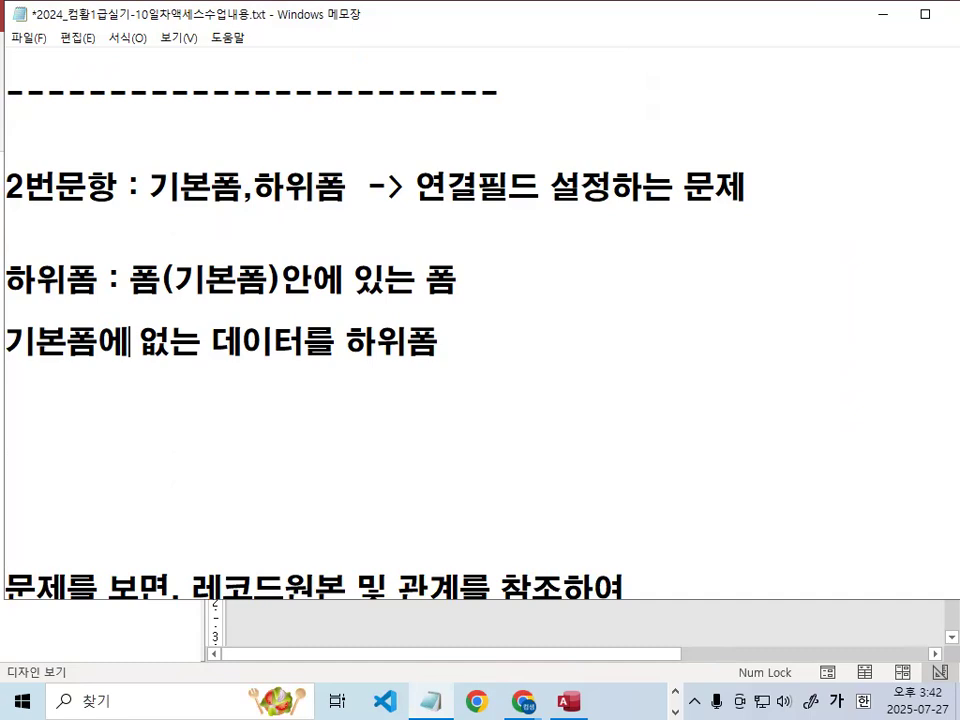
Step: Mark 기본폼 and 하위폼 in the new note line with the screen pen, and clear the marks
key(ctrl+2)
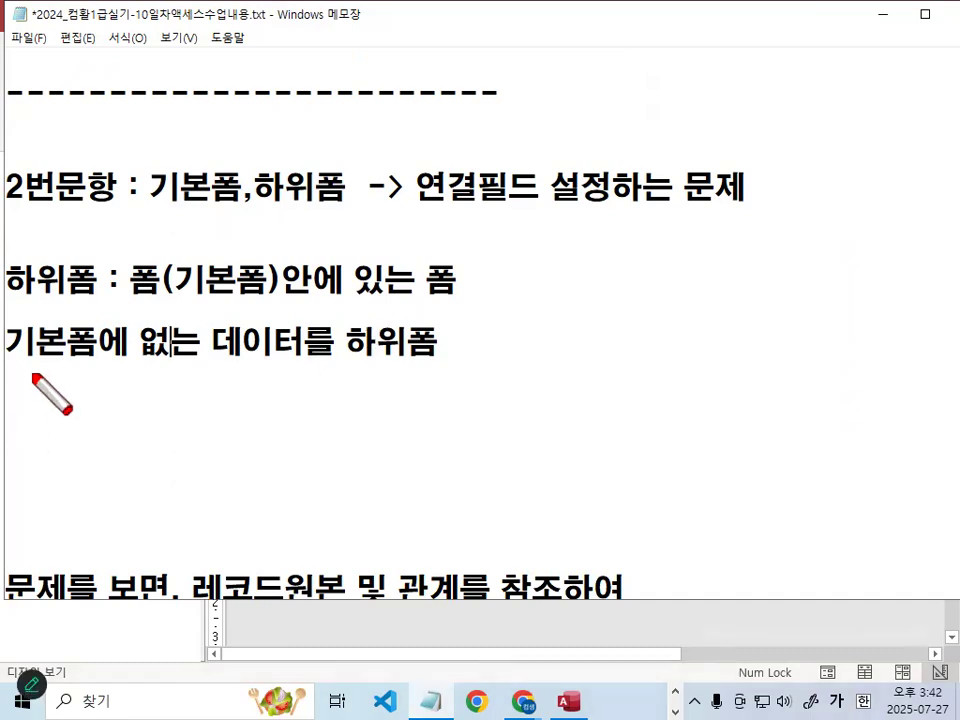
drag(21, 367, 83, 367)
drag(347, 365, 444, 366)
mouse_move(356, 334)
mouse_down()
mouse_move(439, 344)
mouse_move(447, 313)
mouse_move(347, 401)
mouse_up()
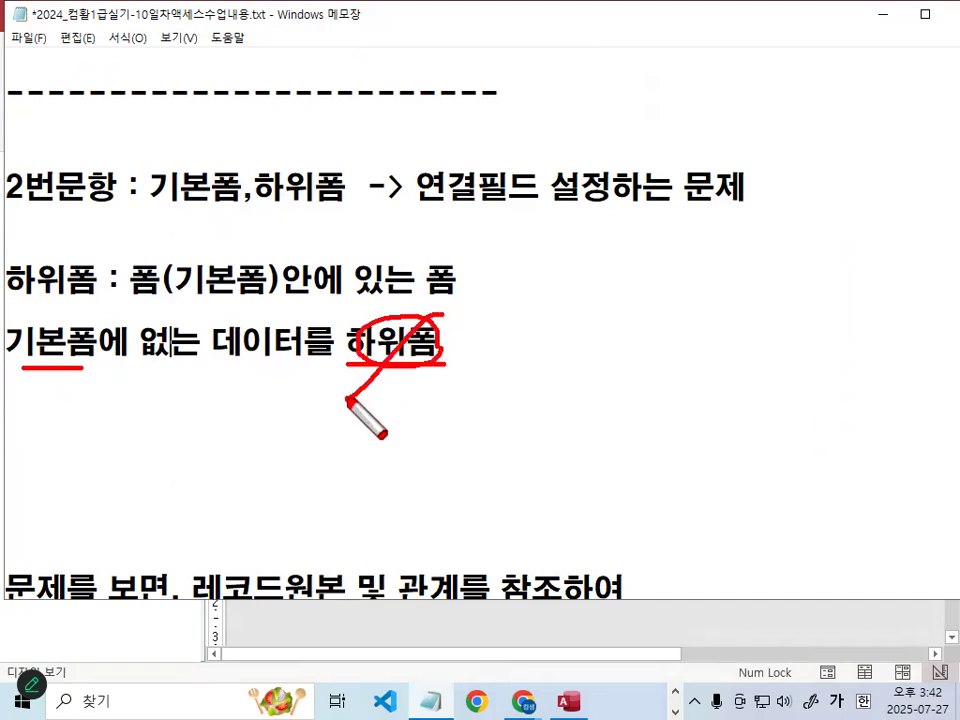
key(Escape)
drag(37, 344, 110, 343)
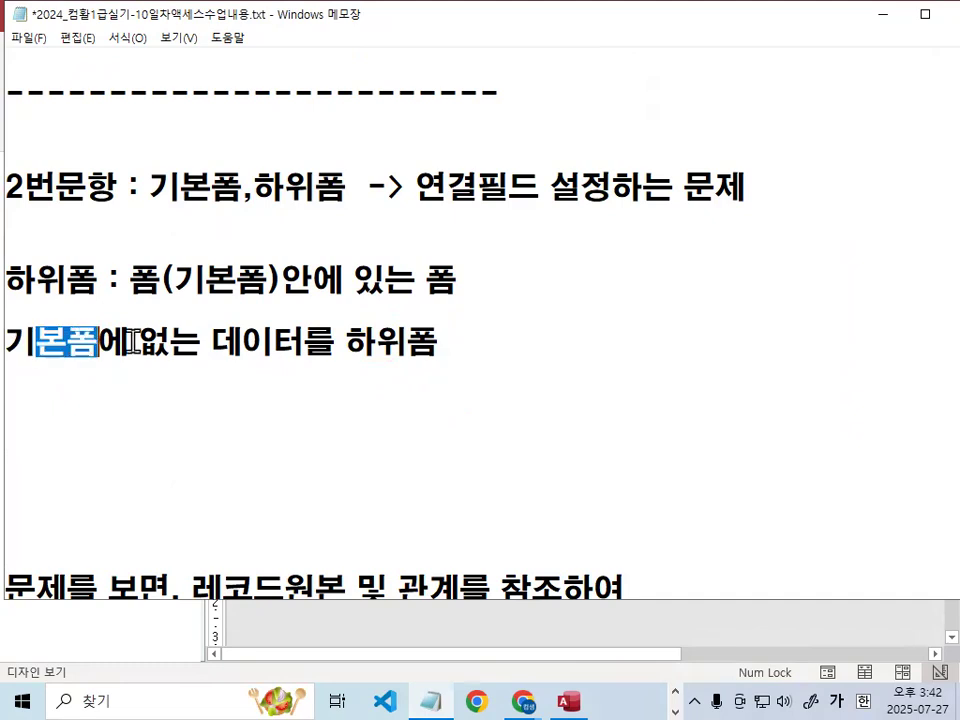
drag(346, 342, 424, 337)
mouse_move(346, 340)
mouse_down()
mouse_move(403, 339)
mouse_move(405, 352)
mouse_move(336, 377)
mouse_move(64, 433)
mouse_move(95, 450)
mouse_up()
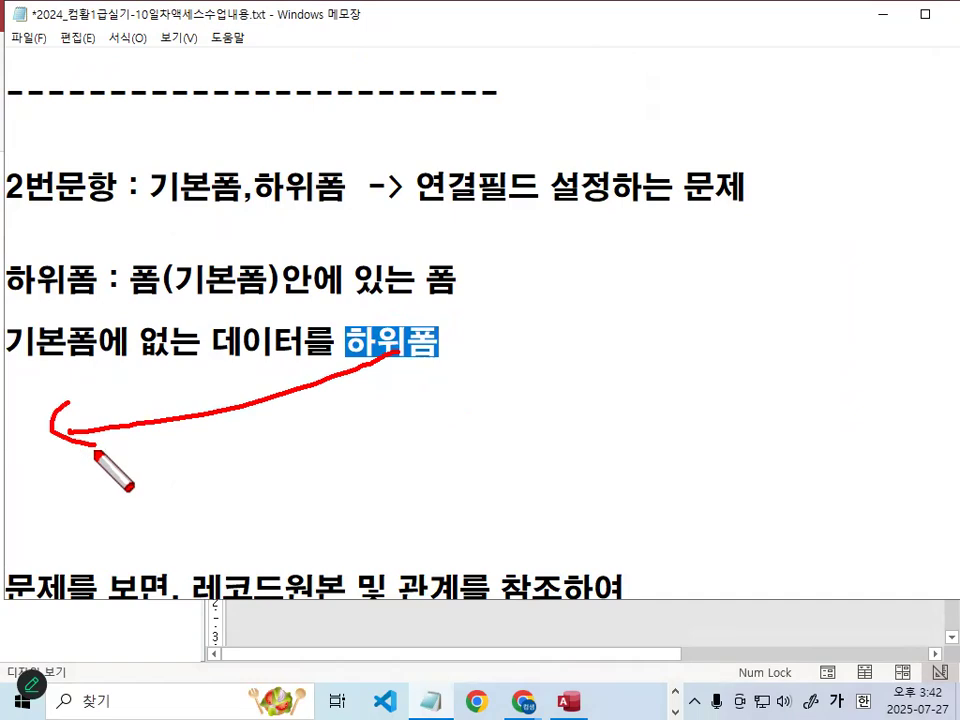
drag(407, 364, 451, 364)
key(Escape)
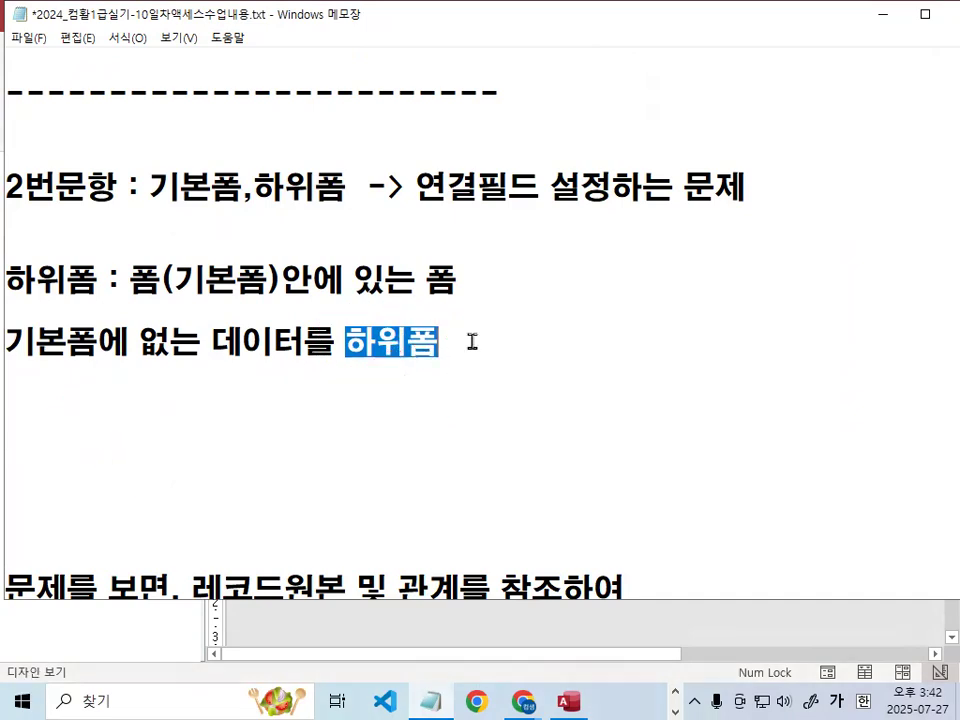
Step: Complete the note line after 하위폼 with "을 통해 자세한 내용을 표시" and start a new line
click(494, 332)
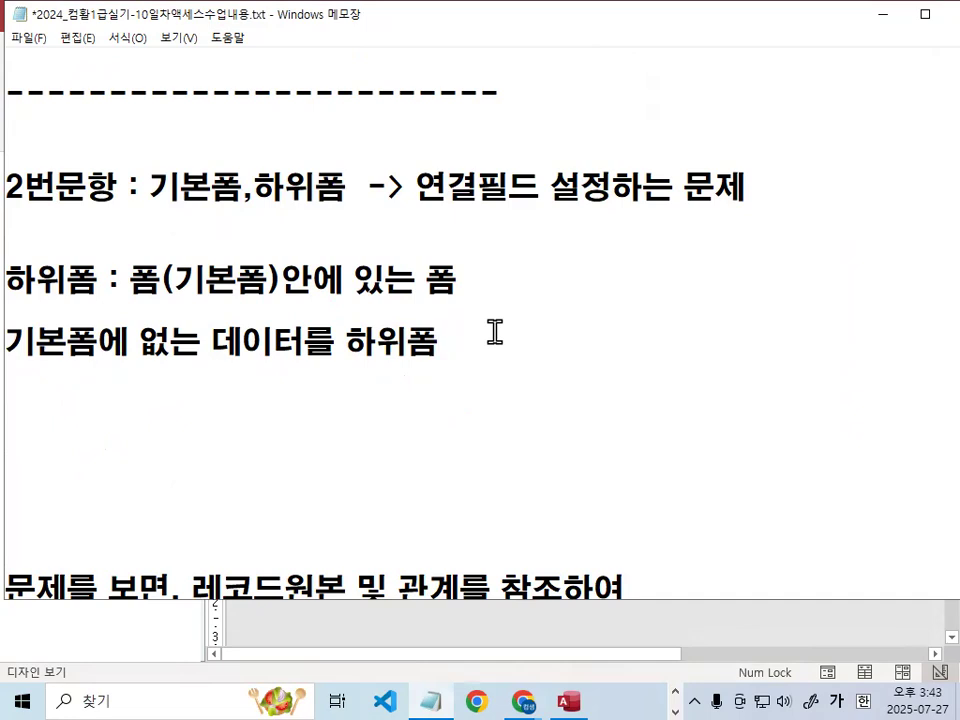
text(을 통ㅎㅐ 자사)
key(BackSpace)
text(ㅔ하ㄴ)
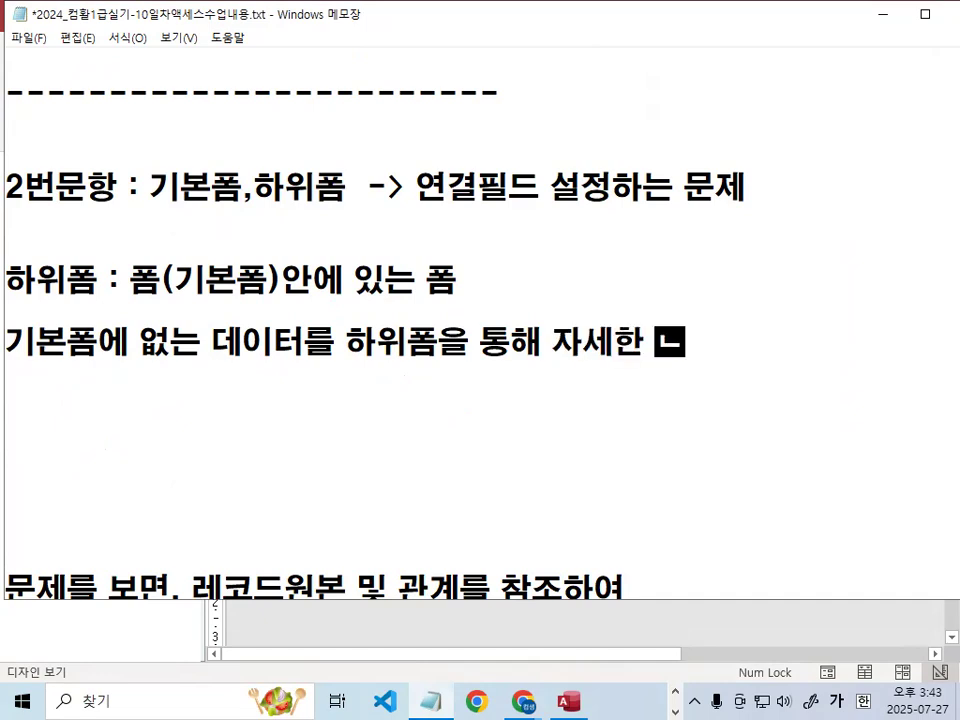
text( 내용을 표시)
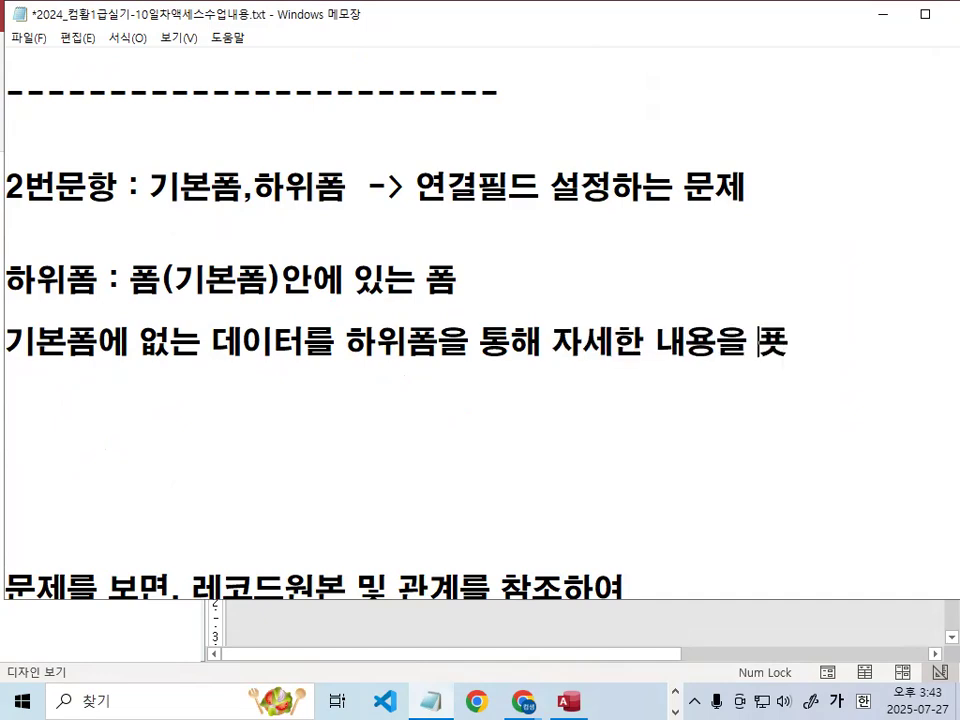
key(Return)
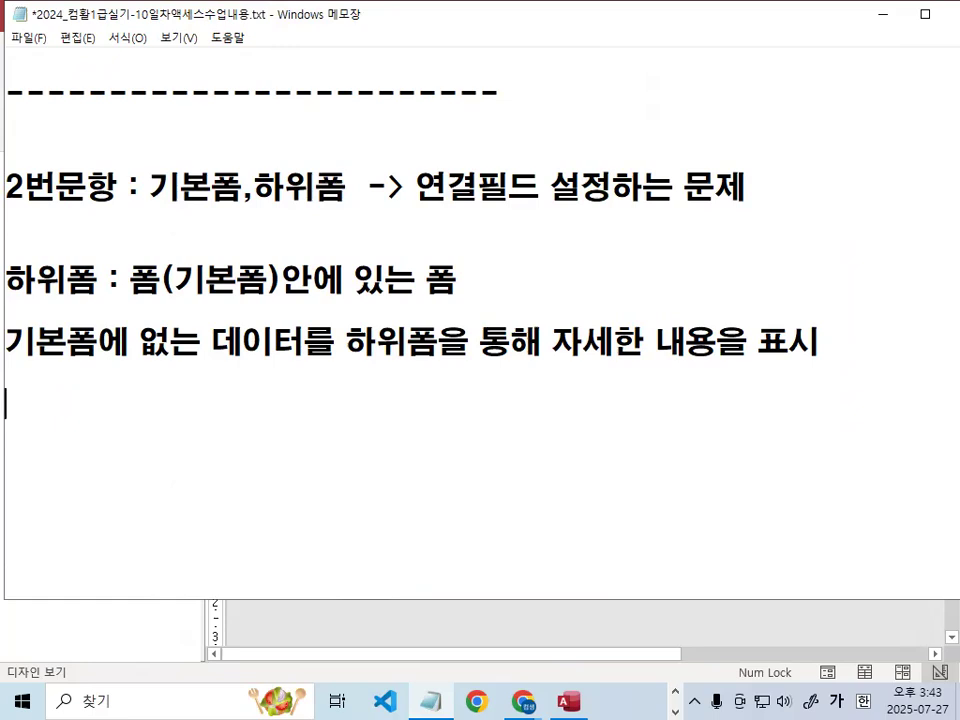
Step: Add the example line "예) 사원코드 : A001" below the note on showing detailed data
text(가위)
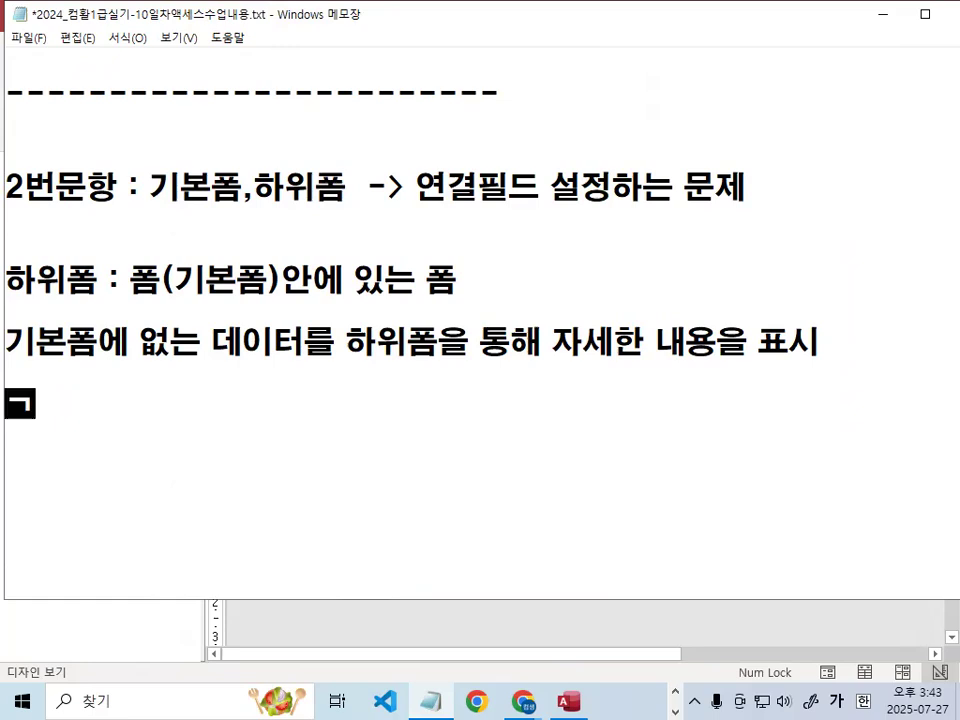
key(BackSpace)
key(BackSpace)
key(BackSpace)
key(BackSpace)
text(ㅇㅖ()
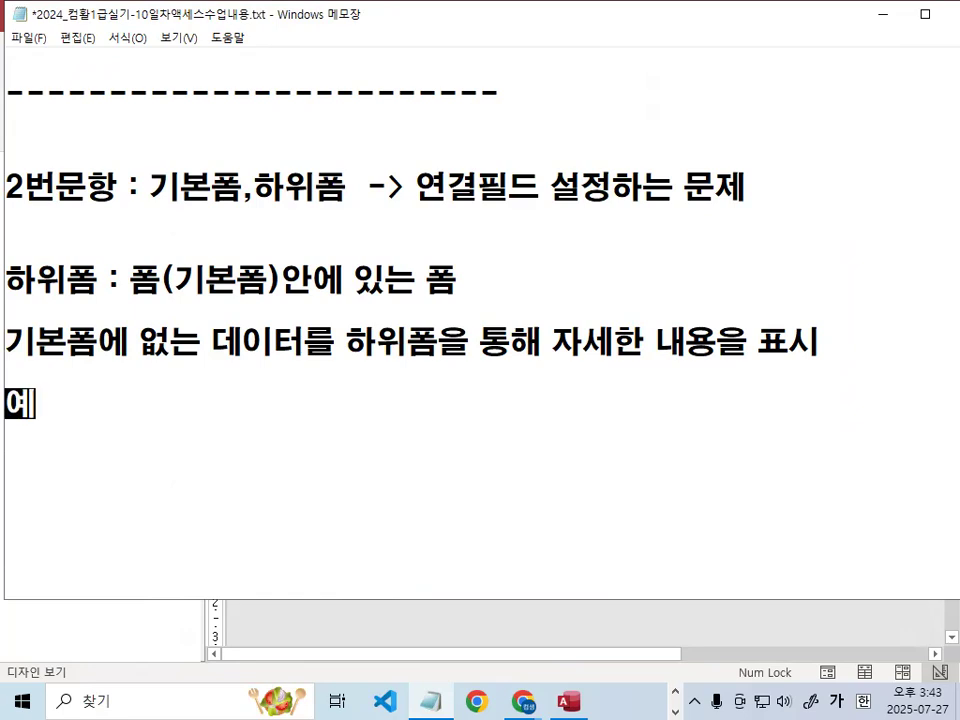
key(BackSpace)
text() )
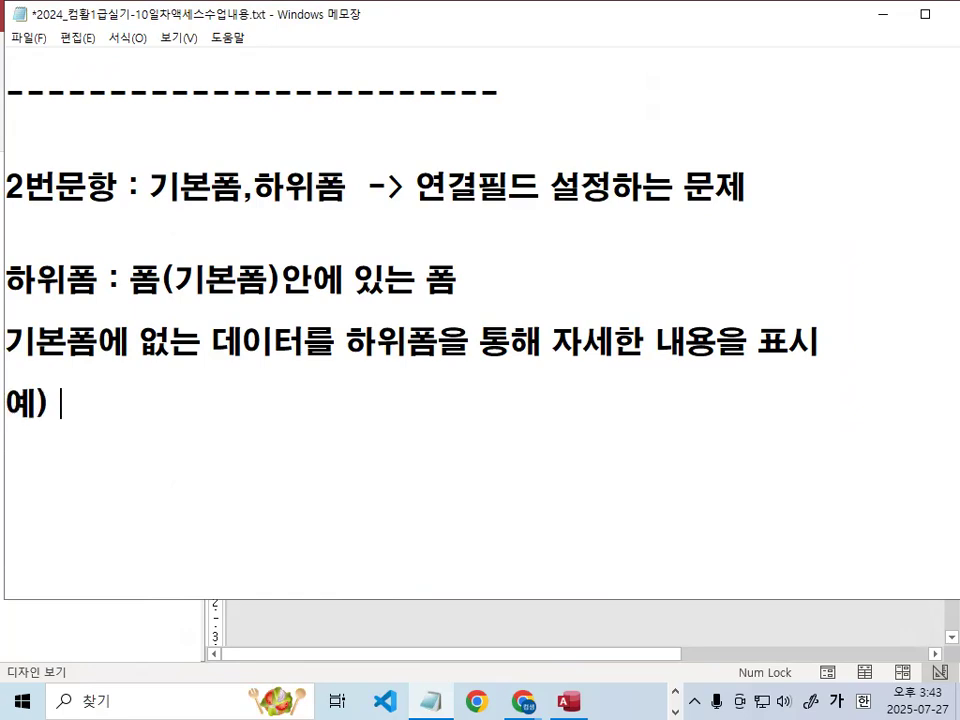
text(사원코드 :)
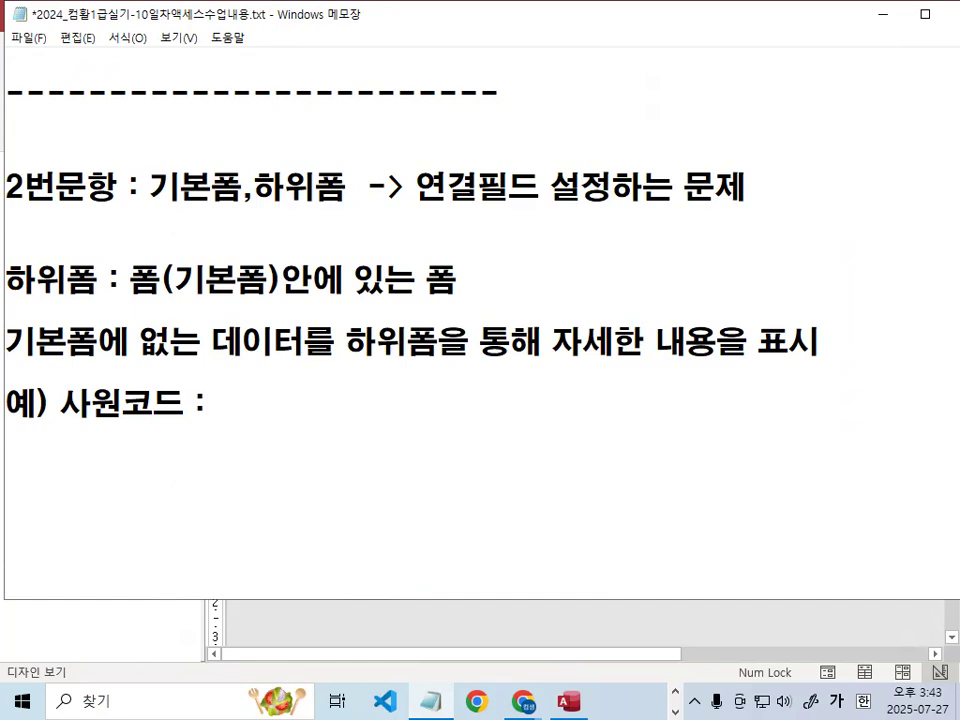
scroll(290, 385, down, 1)
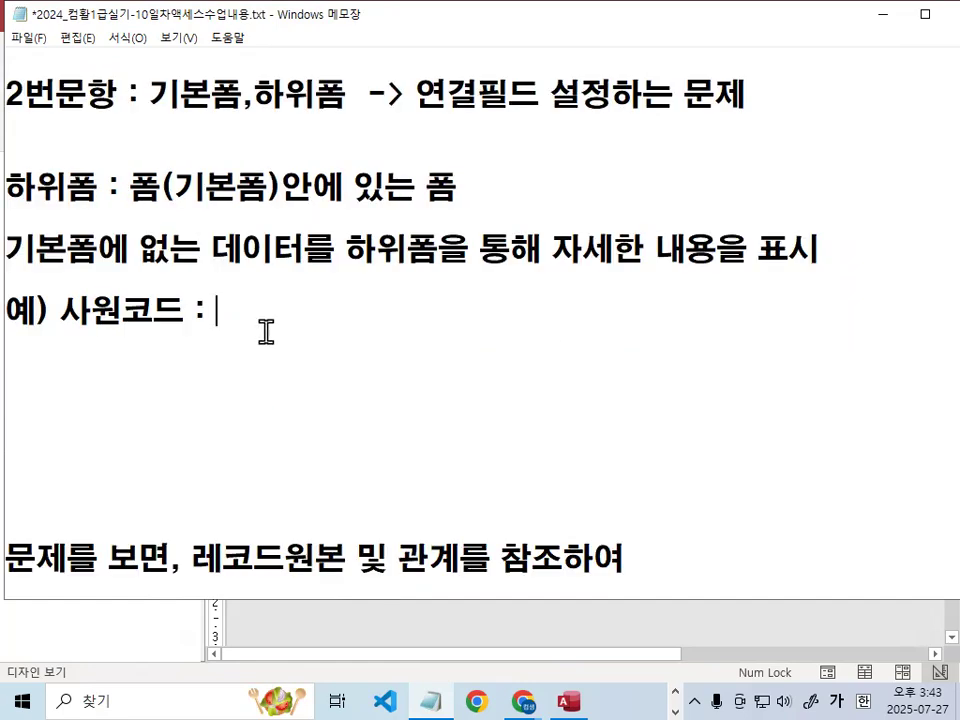
text(ㅁ001)
key(BackSpace)
key(BackSpace)
key(BackSpace)
key(BackSpace)
text(A001)
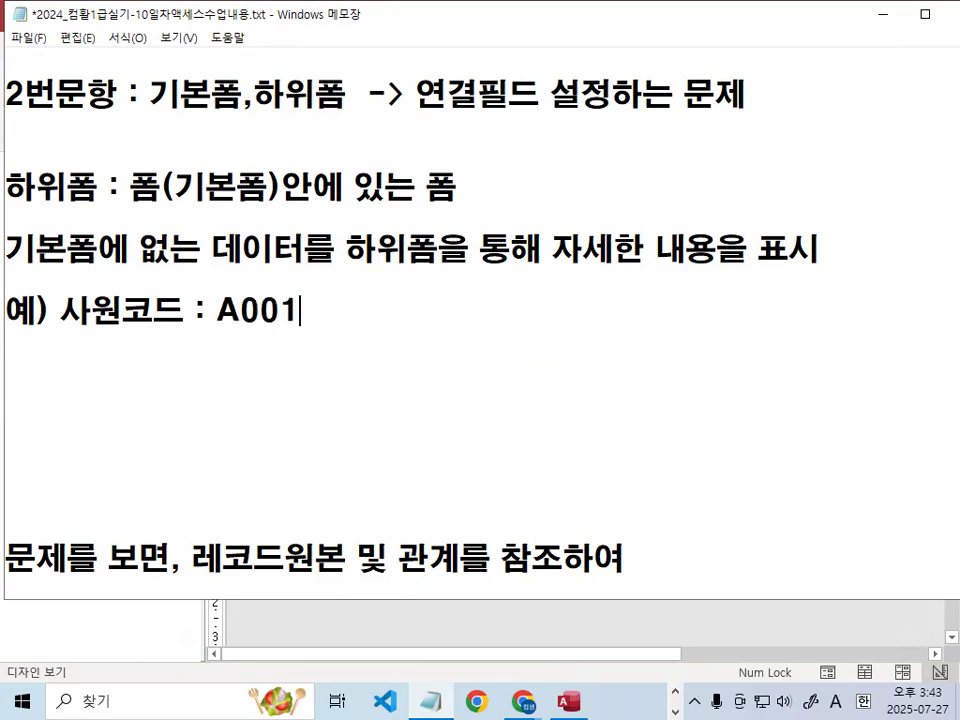
Step: Add two dashed lines below the 사원코드 example and open up a blank line above the example
key(Return)
key(Up)
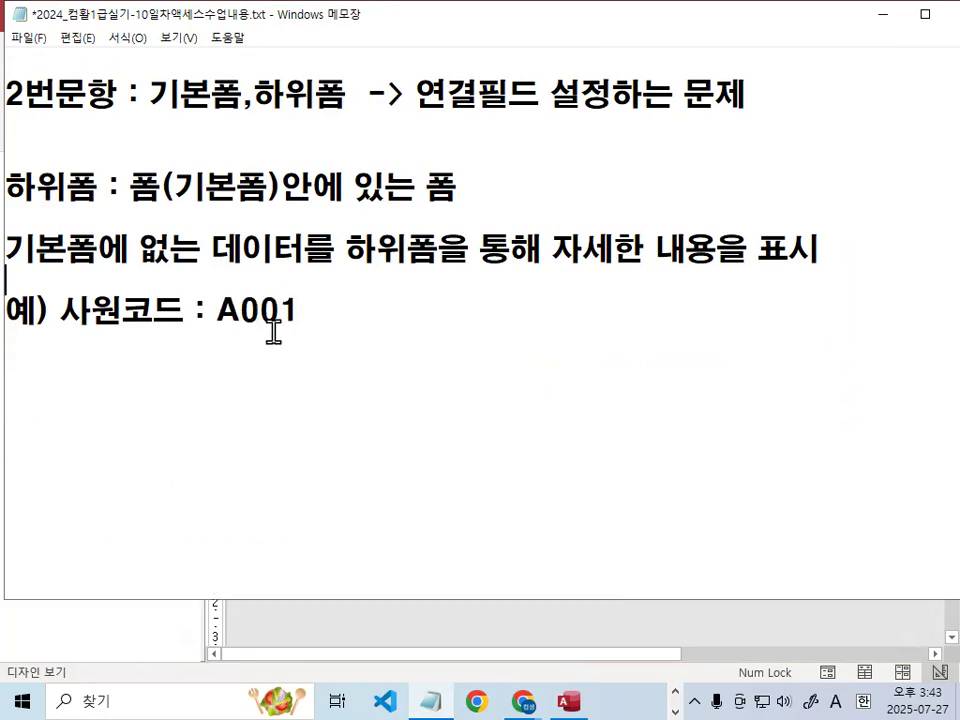
text(-------------------------------)
key(Return)
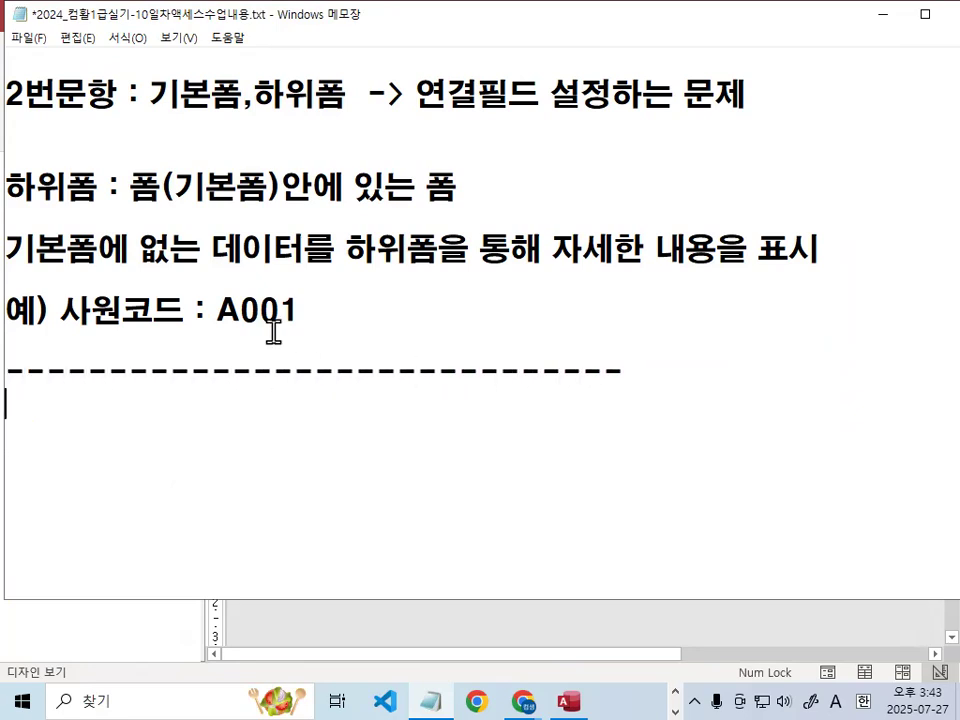
text(-------------------------------)
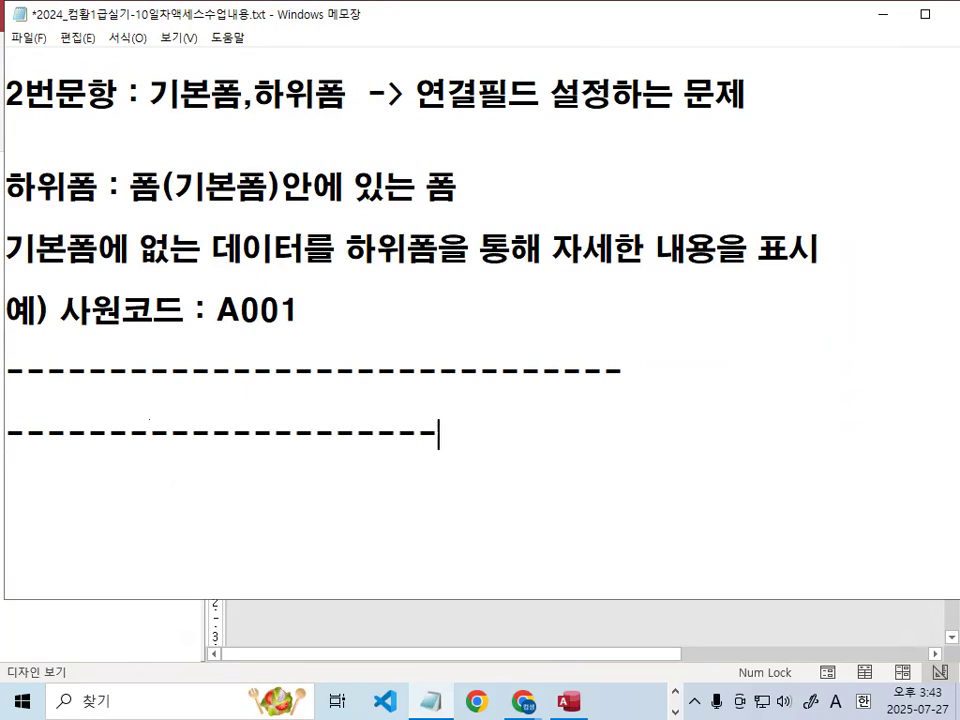
key(Home)
key(Up)
key(Return)
key(Up)
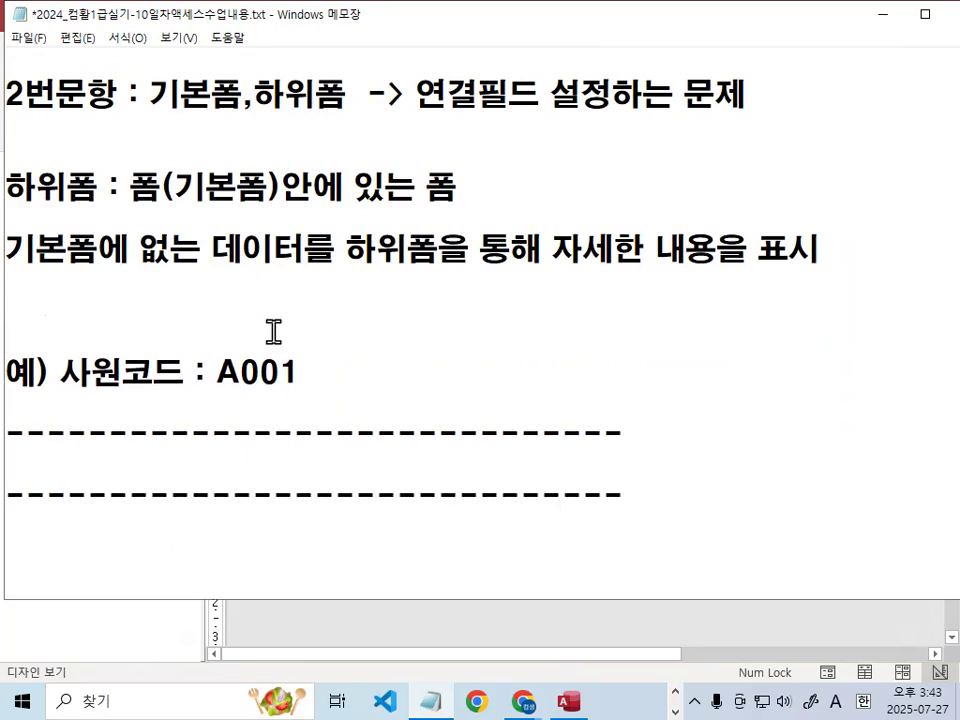
Step: Insert the note "본문구역에 삽입가능" between the 하위폼 definition and the 기본폼에 line
key(Return)
key(Up)
text(qhsa)
key(BackSpace)
key(BackSpace)
key(BackSpace)
key(BackSpace)
key(Hangul)
text(본)
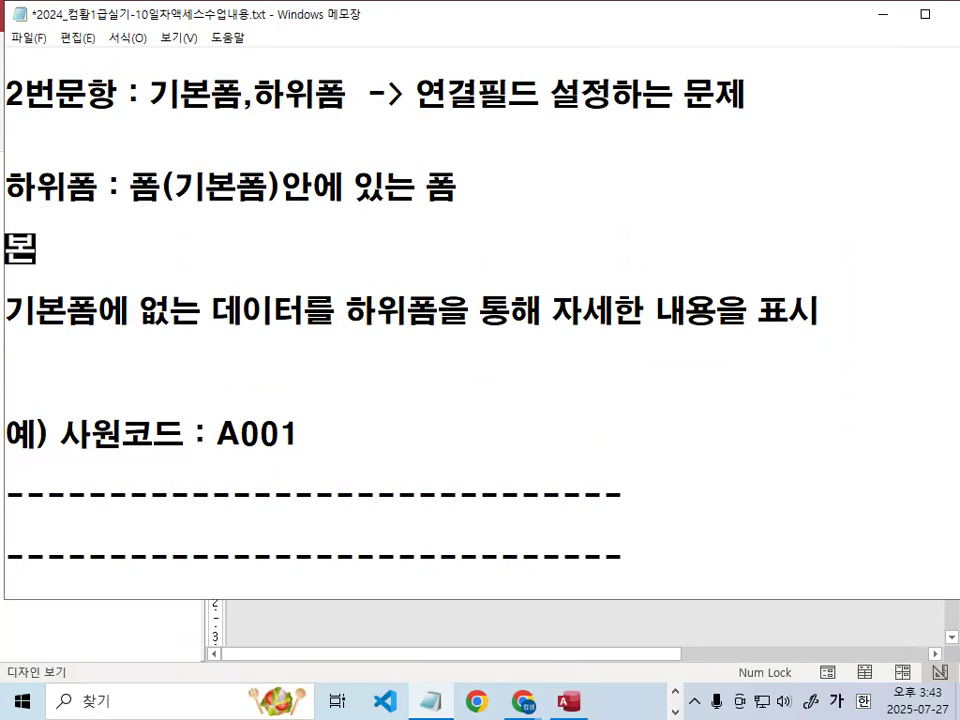
text(문궁)
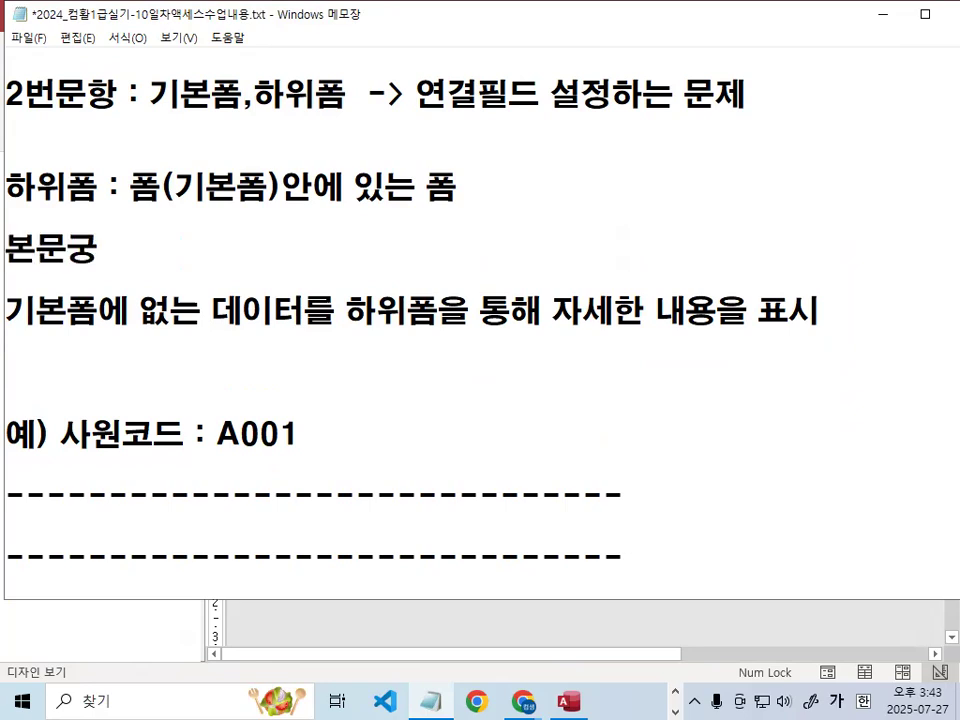
text(역에 삽입의)
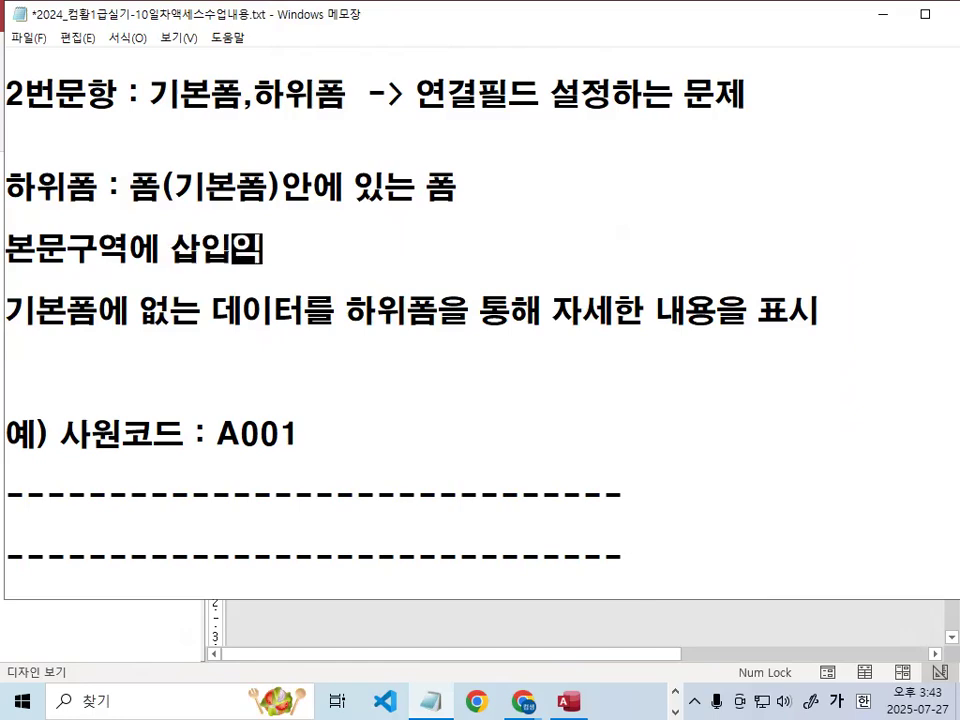
key(BackSpace)
key(BackSpace)
text(이)
key(BackSpace)
key(BackSpace)
text(가능)
key(Return)
Step: Fill the row between the two dashed lines with the column headings 사원코드, 사원명, 직책 and 급여....
key(Down)
key(Down)
key(Down)
key(Down)
key(Down)
key(Down)
key(Down)
key(Down)
key(Down)
key(Down)
key(Down)
key(Down)
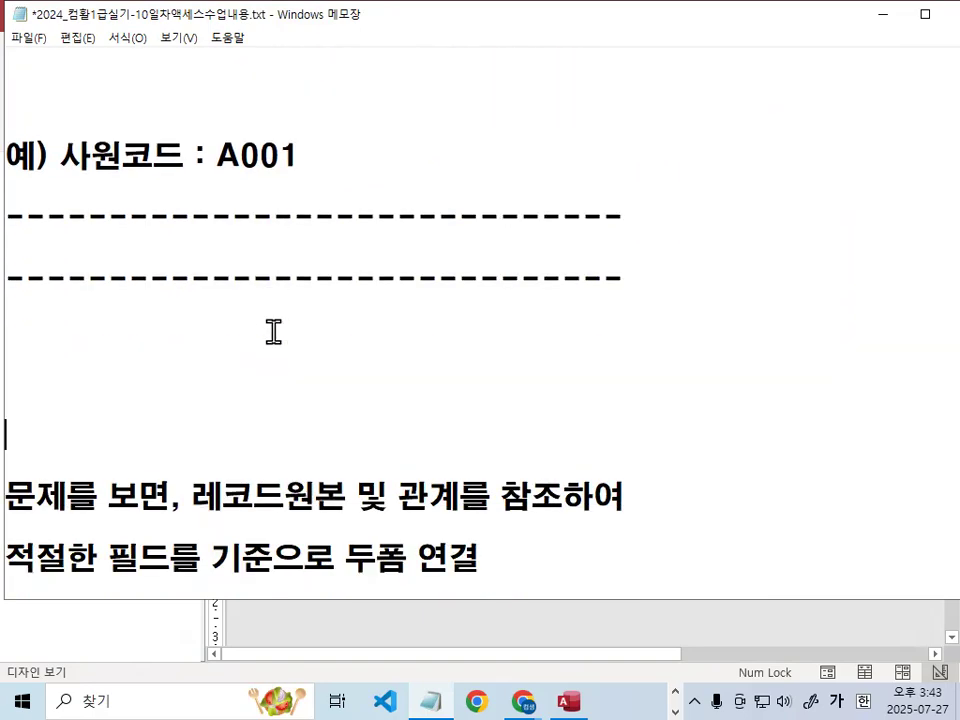
click(166, 257)
text(사원코드)
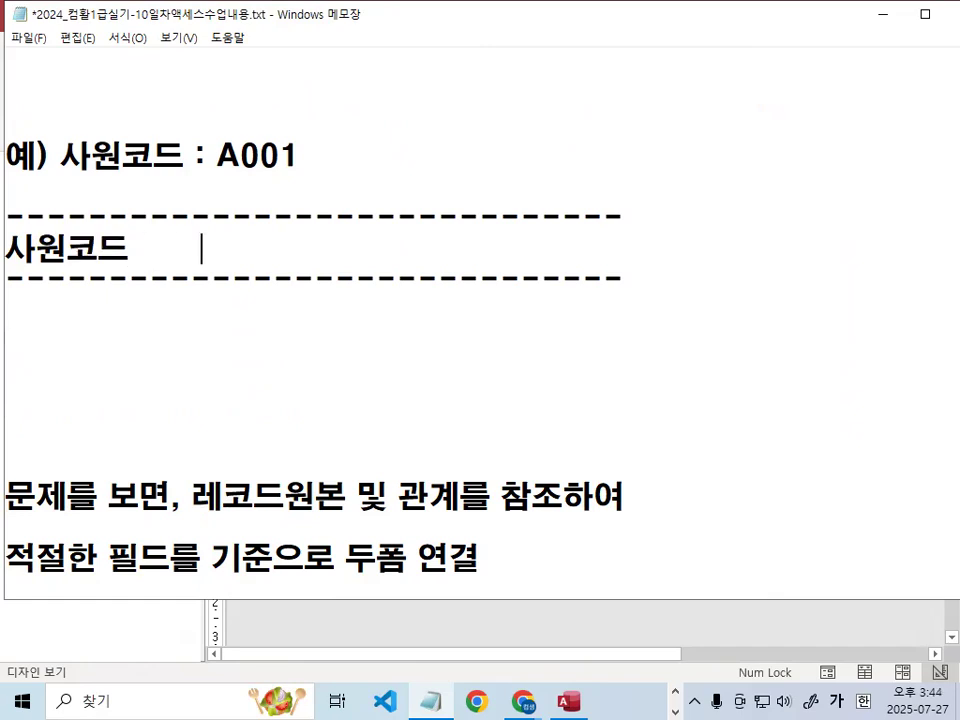
text(     ㅅ)
key(BackSpace)
key(BackSpace)
text(ㅅ워)
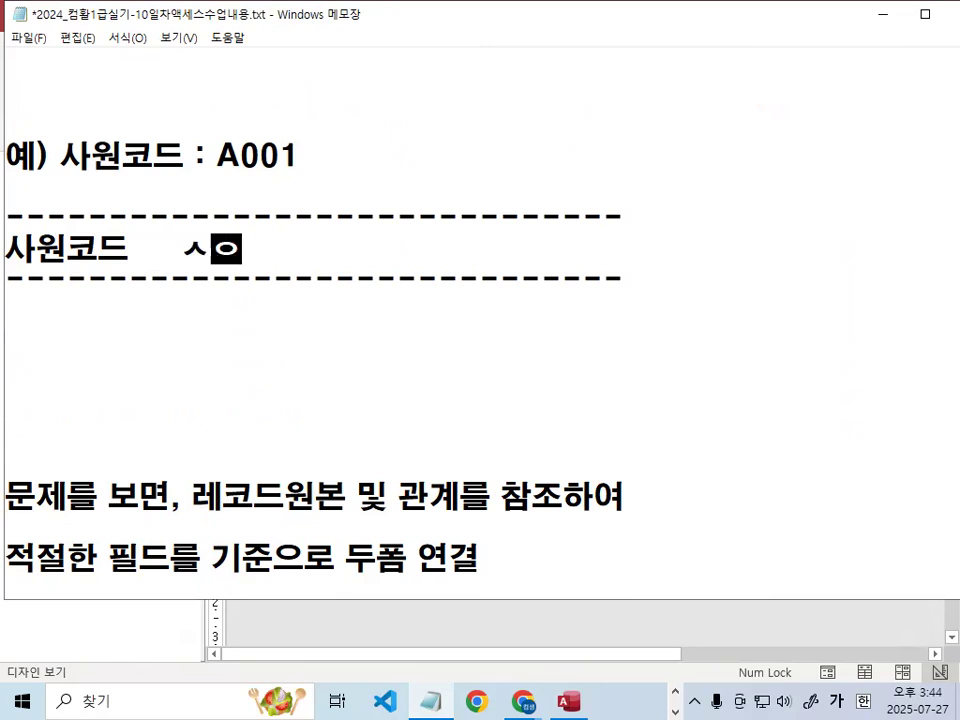
key(BackSpace)
key(BackSpace)
key(BackSpace)
text(사원명)
key(Return)
key(BackSpace)
key(BackSpace)
text(직책)
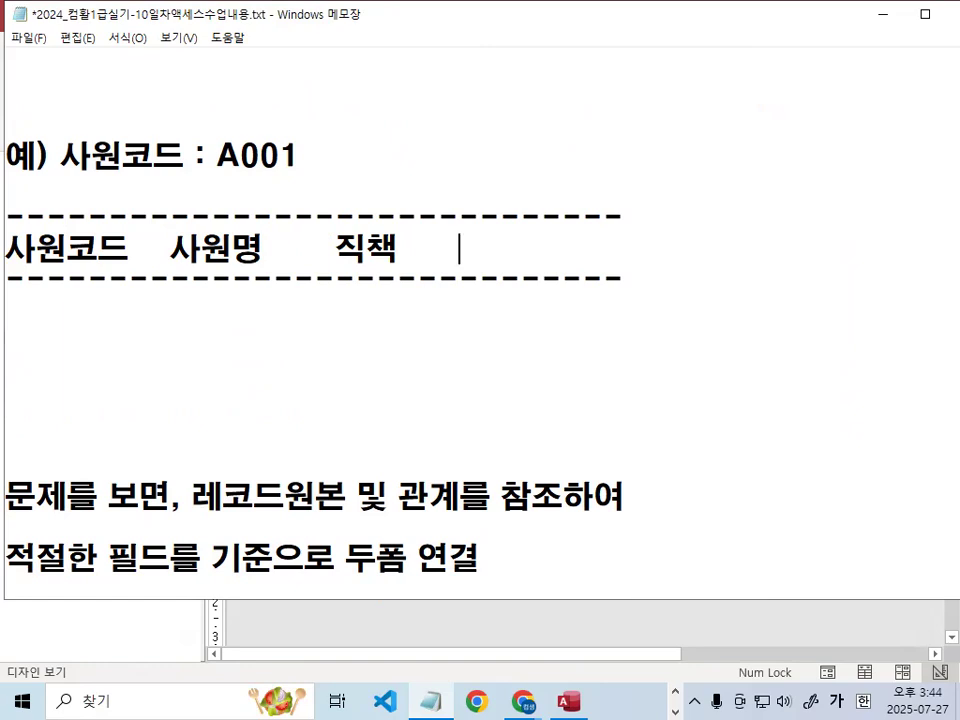
text(급여.)
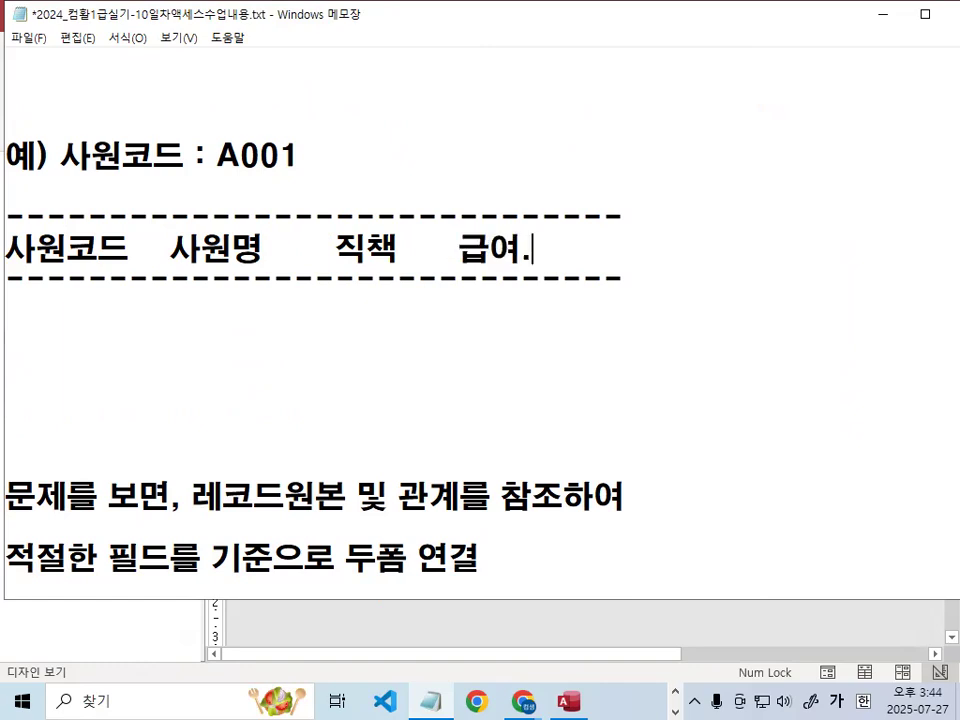
text(....)
key(ctrl+2)
drag(215, 179, 307, 180)
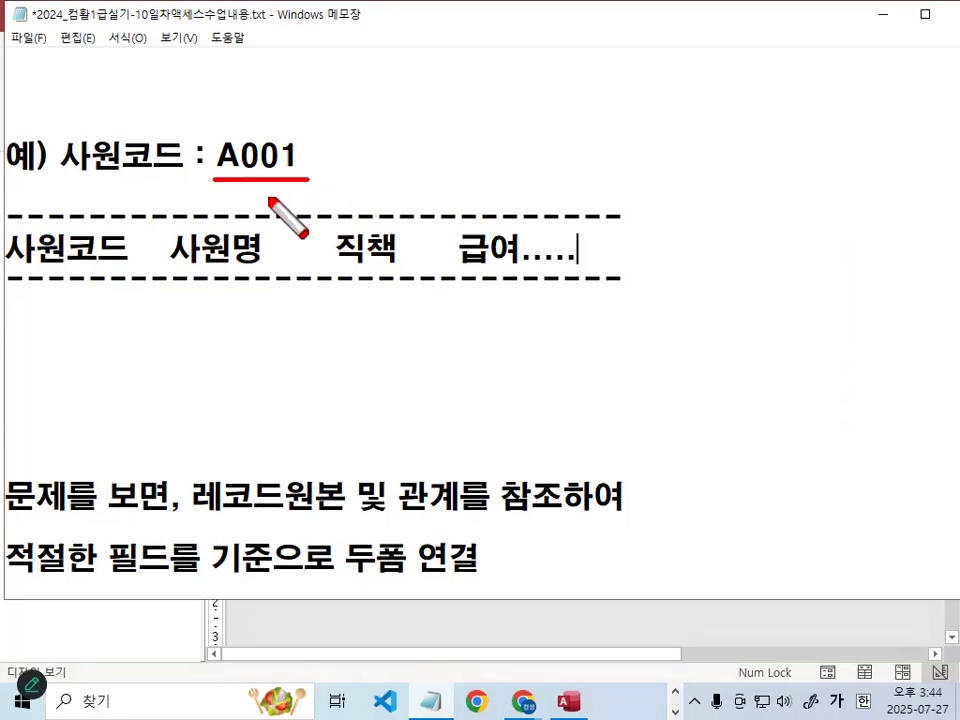
key(Escape)
Step: Add the sample row A001, 가, 부장 and 100 below the 사원코드, 사원명, 직책 and 급여 headings
click(71, 304)
text(ㅁ00)
key(BackSpace)
key(BackSpace)
key(BackSpace)
text(A001 )
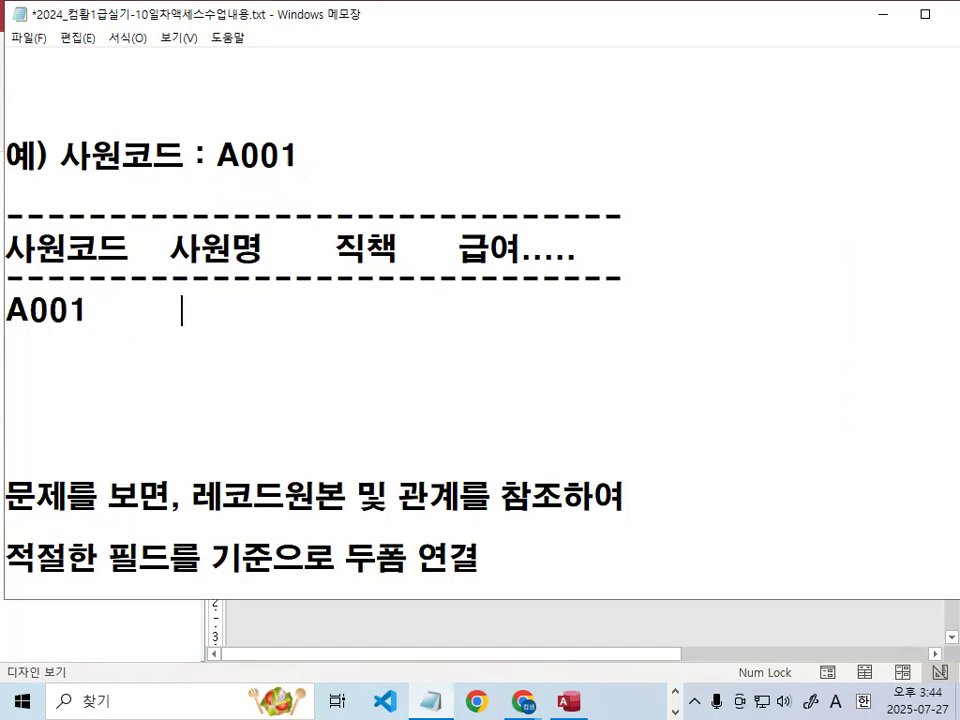
text(가)
key(Tab)
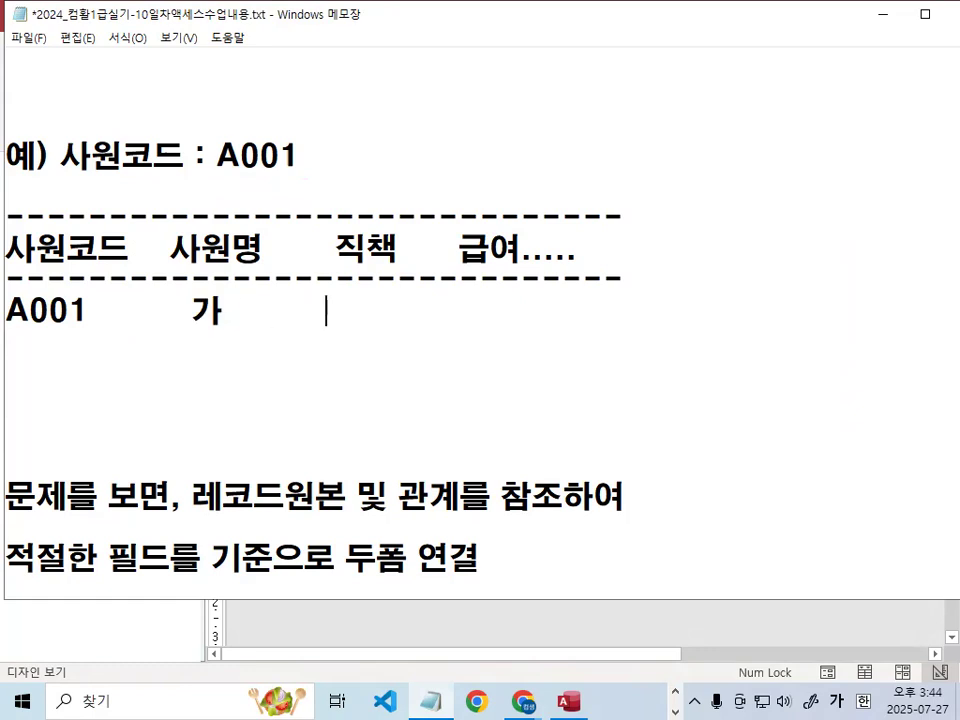
text(부장)
key(Tab)
text(1)
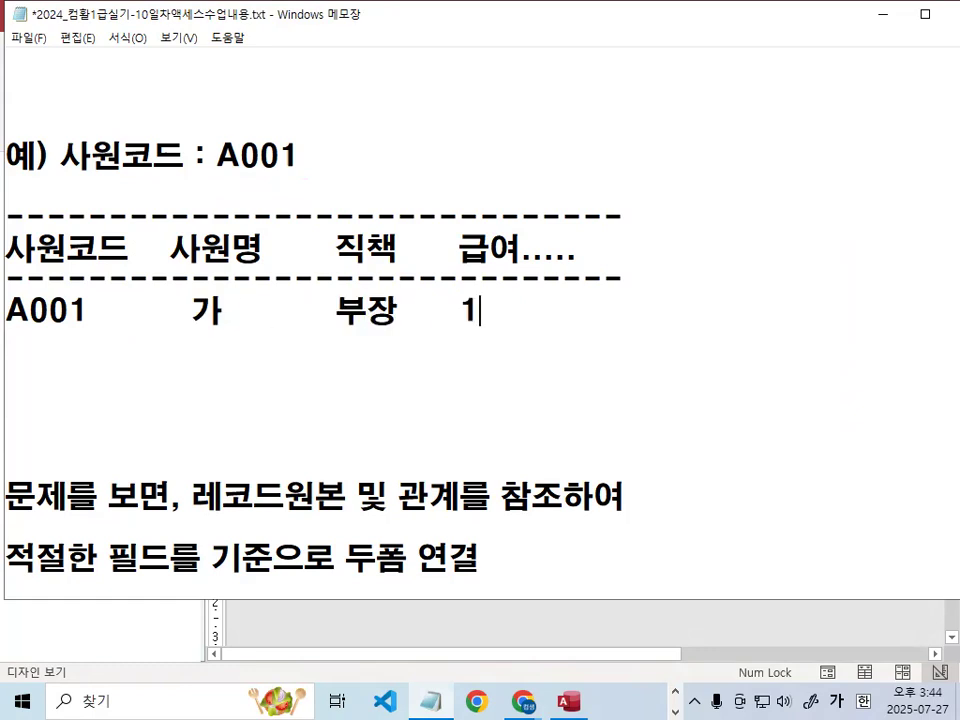
text(00)
mouse_move(292, 132)
mouse_down()
mouse_move(235, 172)
mouse_move(335, 160)
mouse_up()
drag(22, 284, 440, 282)
drag(35, 340, 578, 282)
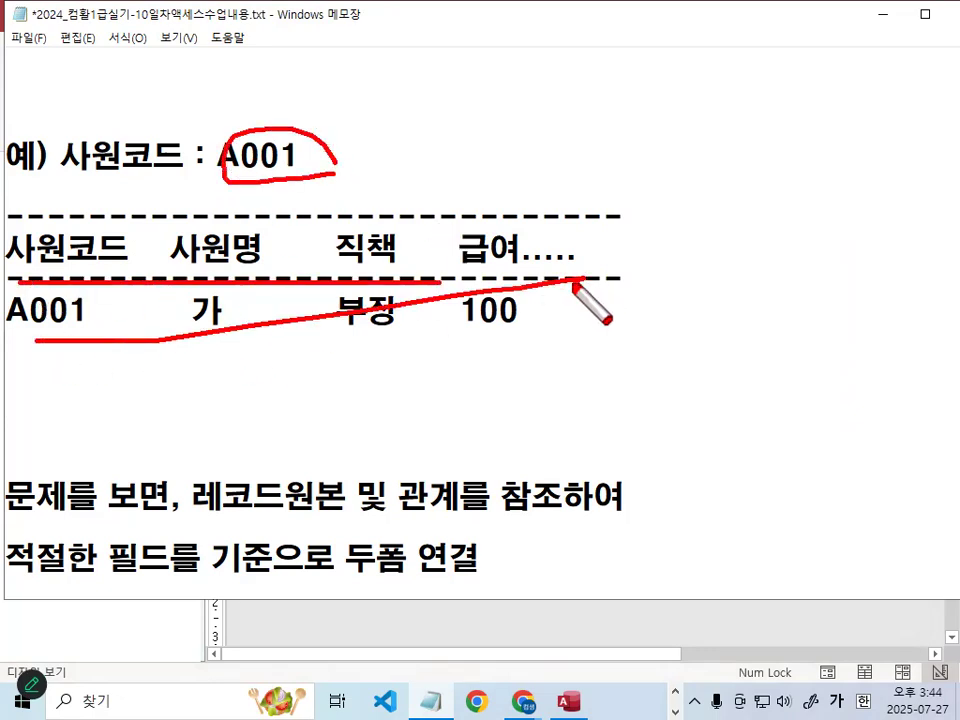
key(Escape)
mouse_move(124, 177)
mouse_down()
mouse_move(56, 128)
mouse_move(128, 168)
mouse_up()
drag(178, 262, 261, 268)
drag(345, 275, 410, 250)
mouse_move(200, 157)
mouse_down()
mouse_move(101, 262)
mouse_move(89, 258)
mouse_up()
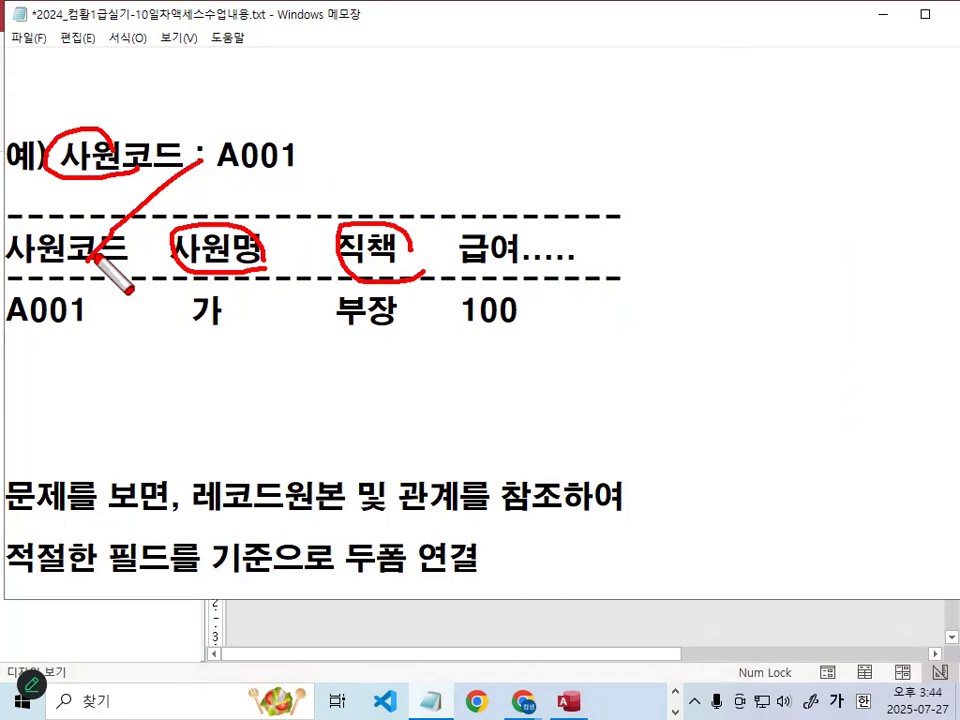
key(Escape)
drag(116, 154, 189, 154)
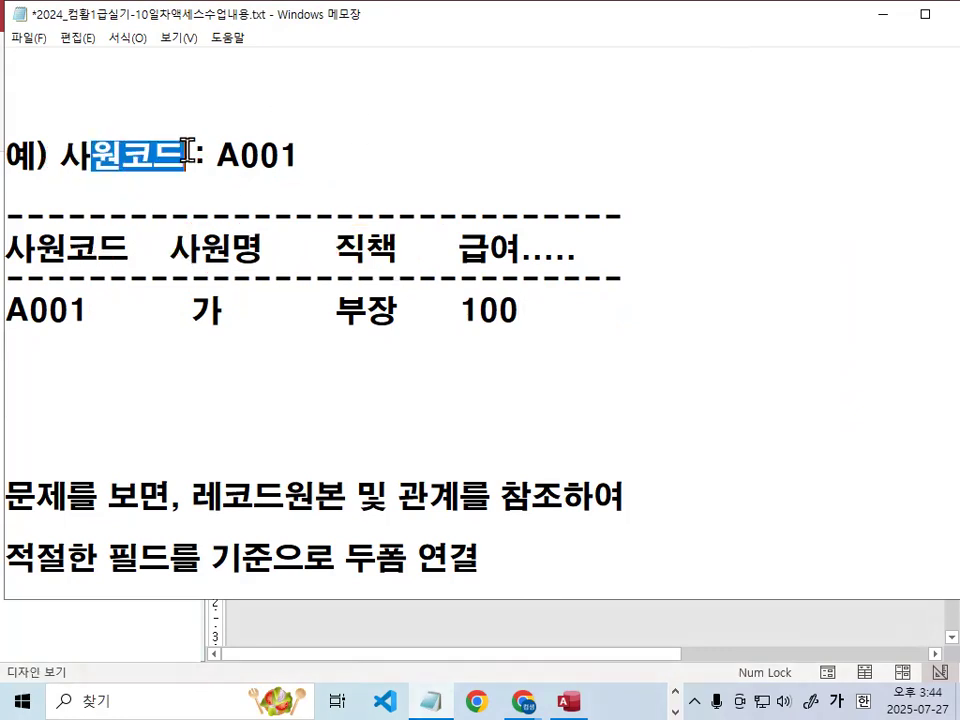
drag(170, 250, 284, 250)
drag(349, 250, 619, 246)
drag(478, 167, 248, 340)
drag(280, 212, 508, 385)
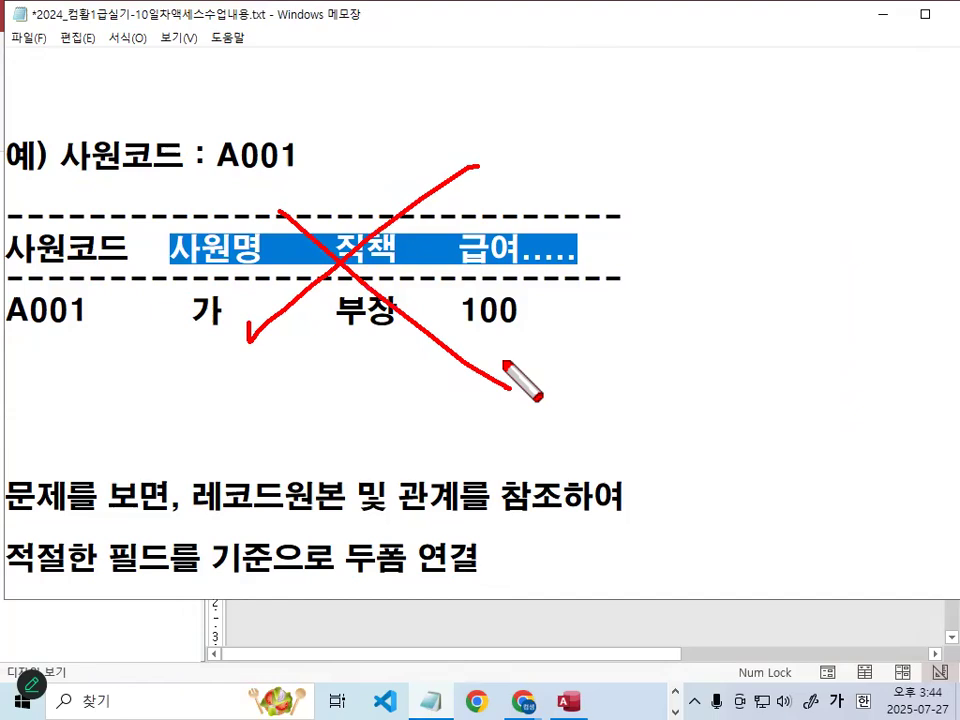
mouse_move(576, 68)
mouse_down()
mouse_move(626, 379)
mouse_move(843, 10)
mouse_move(668, 40)
mouse_up()
drag(645, 133, 713, 134)
drag(660, 198, 735, 201)
drag(652, 265, 711, 267)
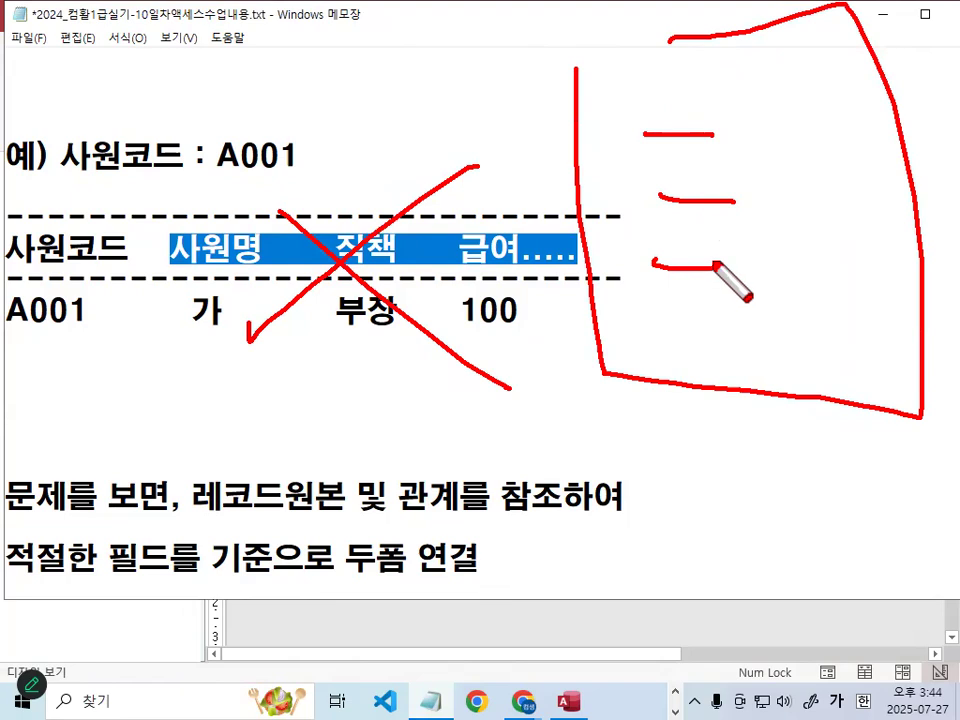
key(Escape)
click(289, 251)
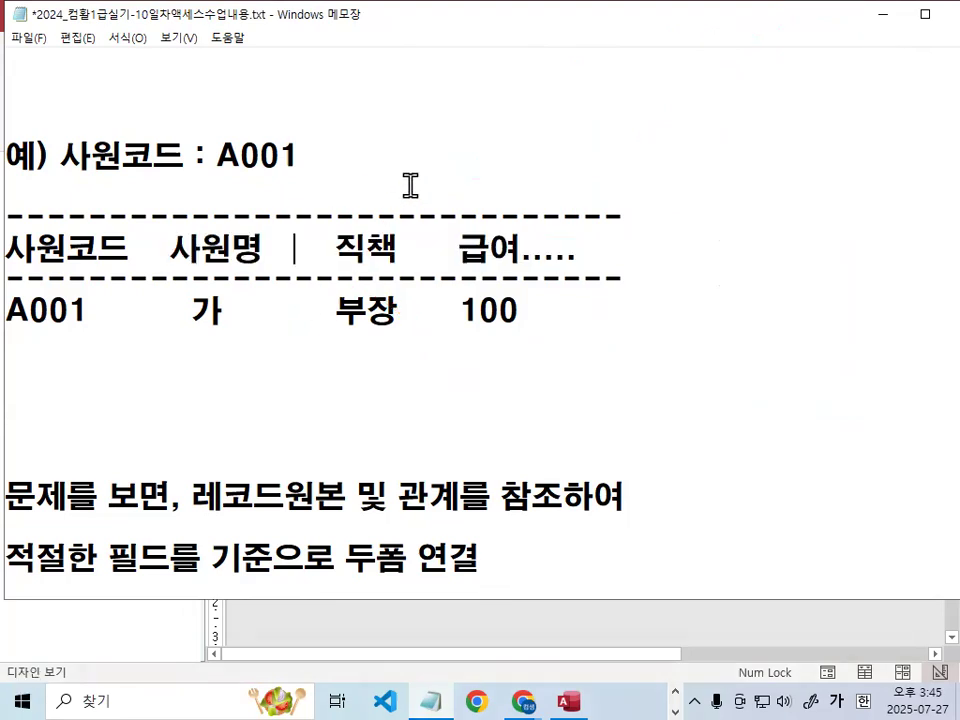
key(ctrl+2)
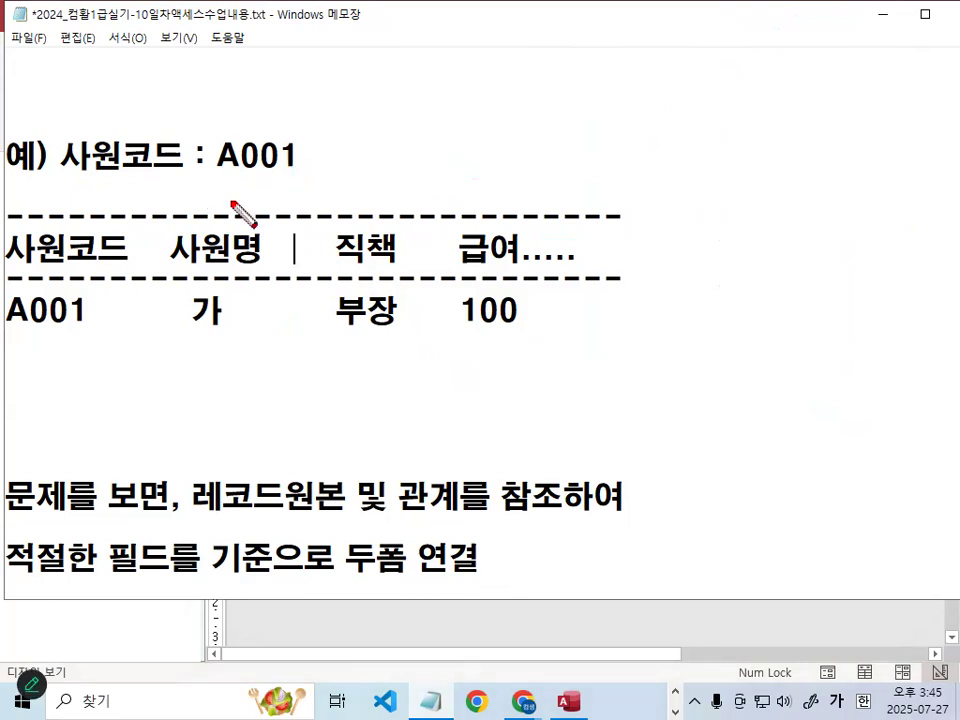
drag(62, 173, 120, 172)
mouse_move(316, 160)
mouse_down()
mouse_move(223, 176)
mouse_move(199, 141)
mouse_move(300, 158)
mouse_move(294, 168)
mouse_up()
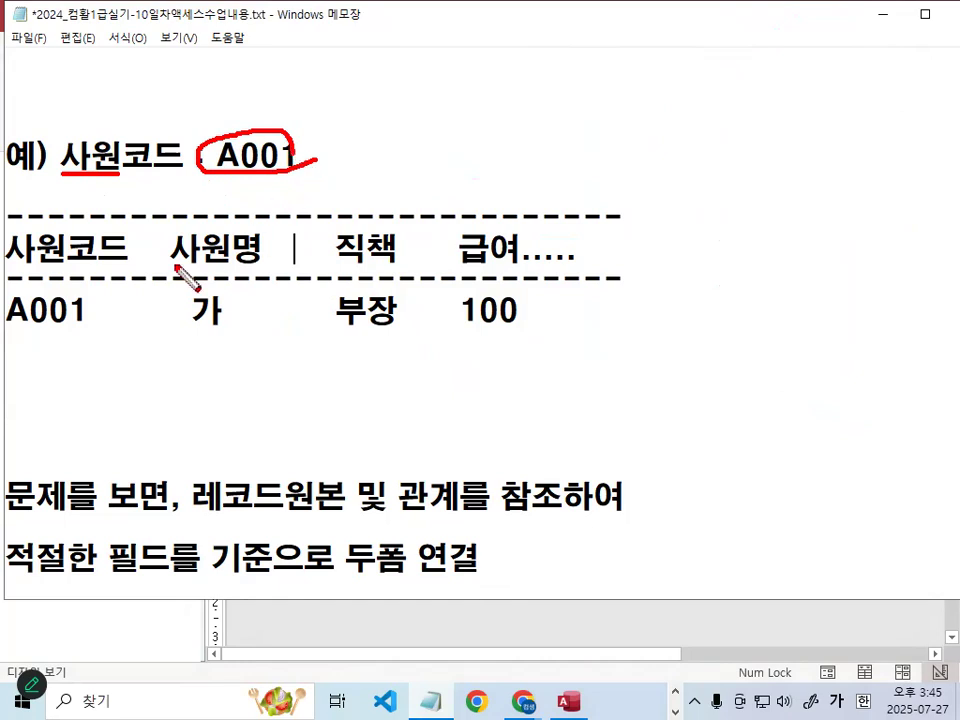
mouse_move(50, 338)
mouse_down()
mouse_move(28, 333)
mouse_move(26, 294)
mouse_move(94, 322)
mouse_move(488, 338)
mouse_move(502, 330)
mouse_up()
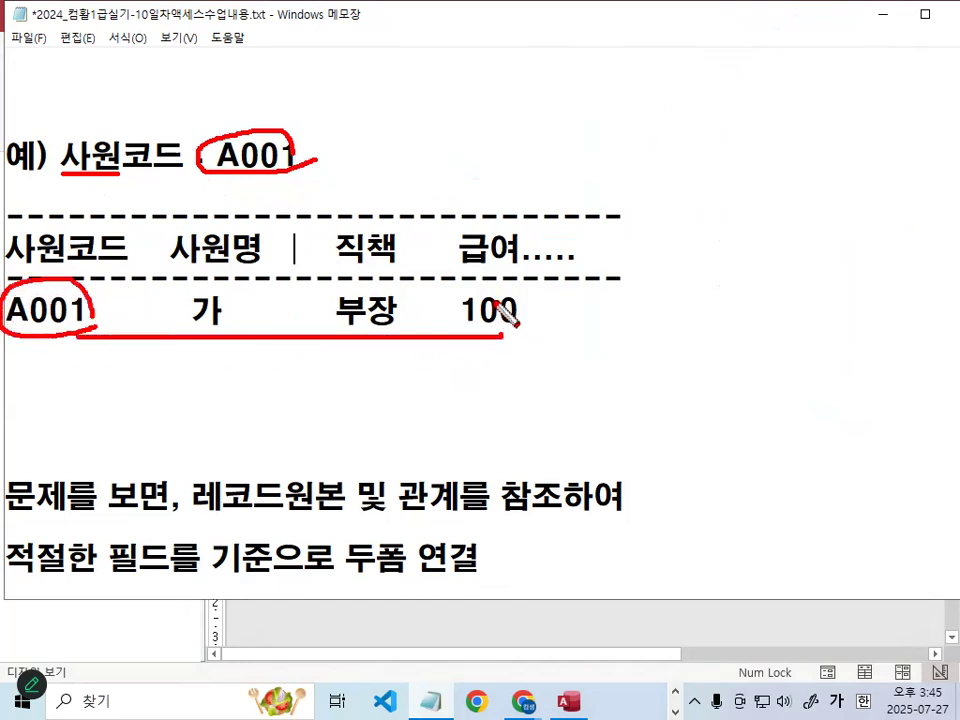
key(Escape)
scroll(489, 298, up, 4)
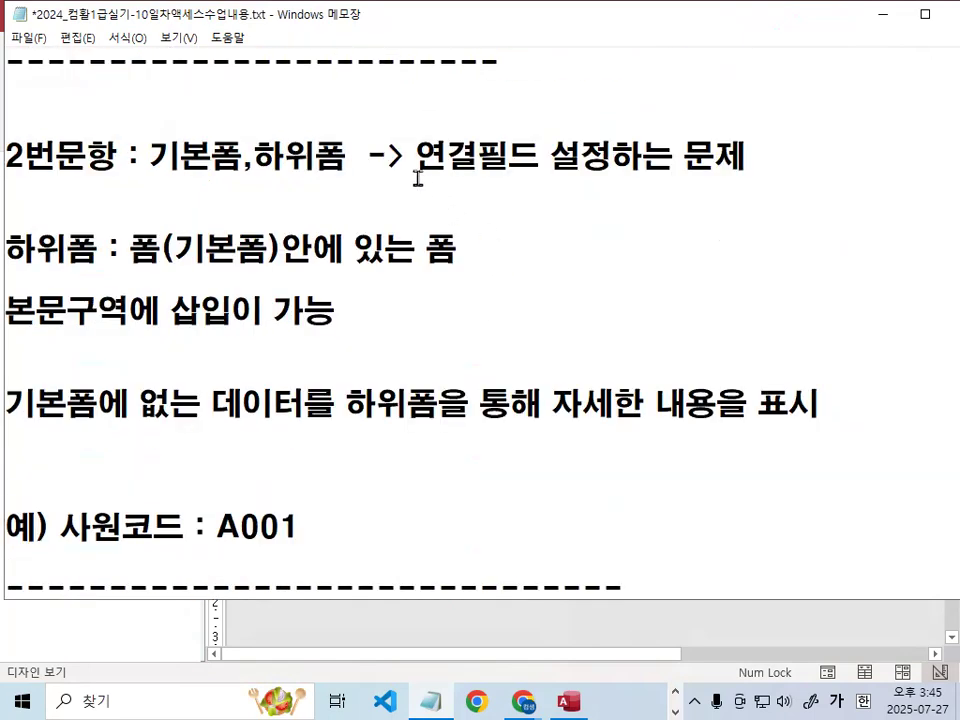
drag(418, 178, 566, 160)
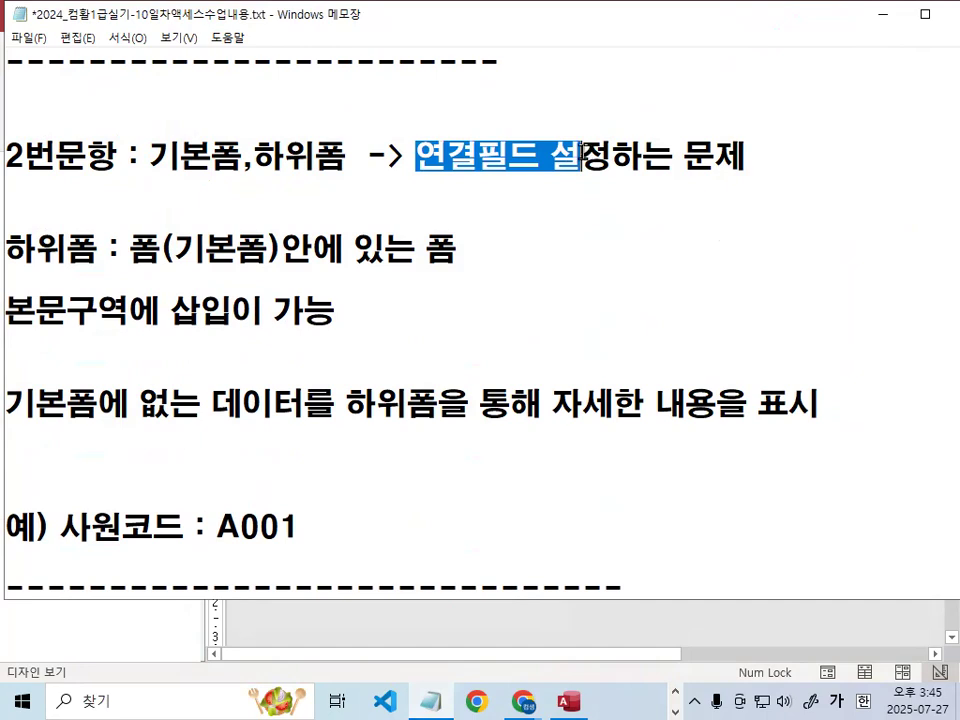
Step: Add a dashed separator line between the A001 sample row and the 문제를 보면 note
scroll(598, 214, down, 5)
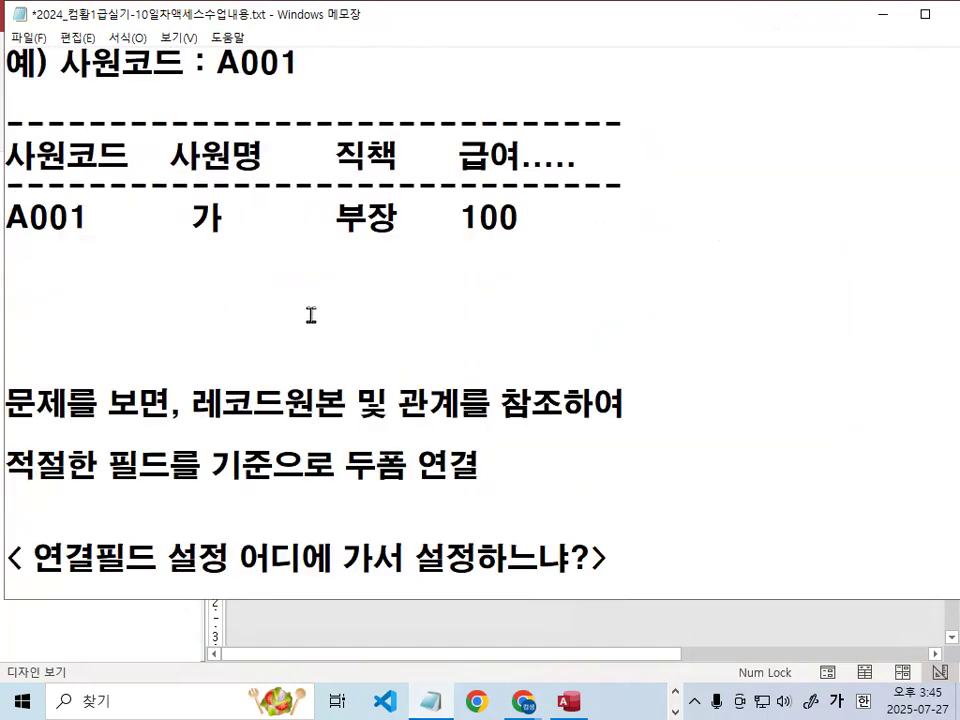
click(271, 311)
text(----------------------------------)
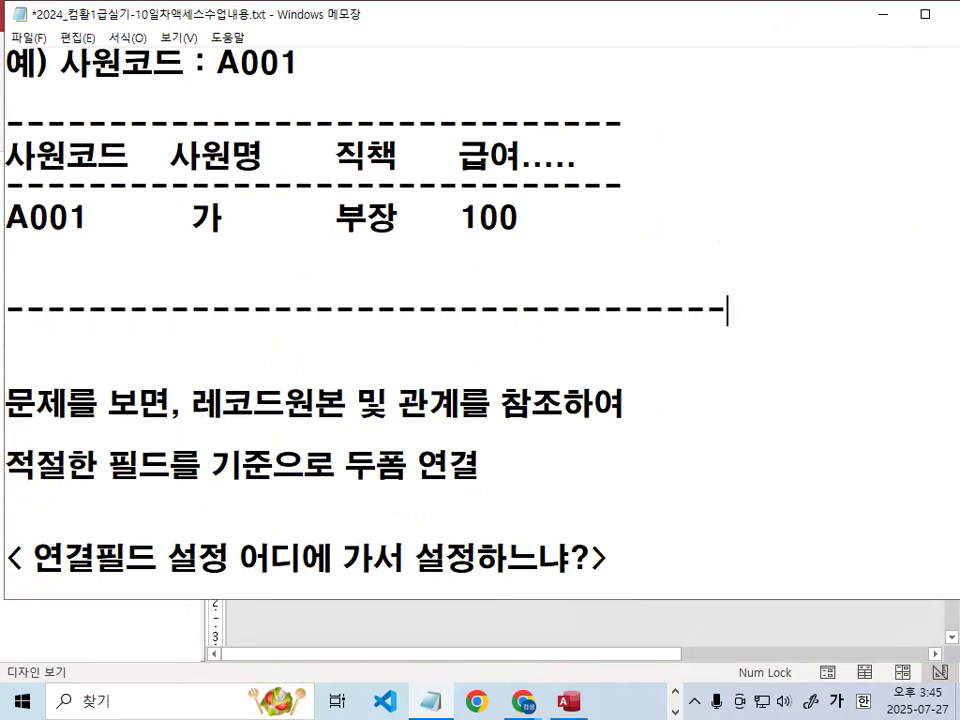
scroll(286, 256, down, 3)
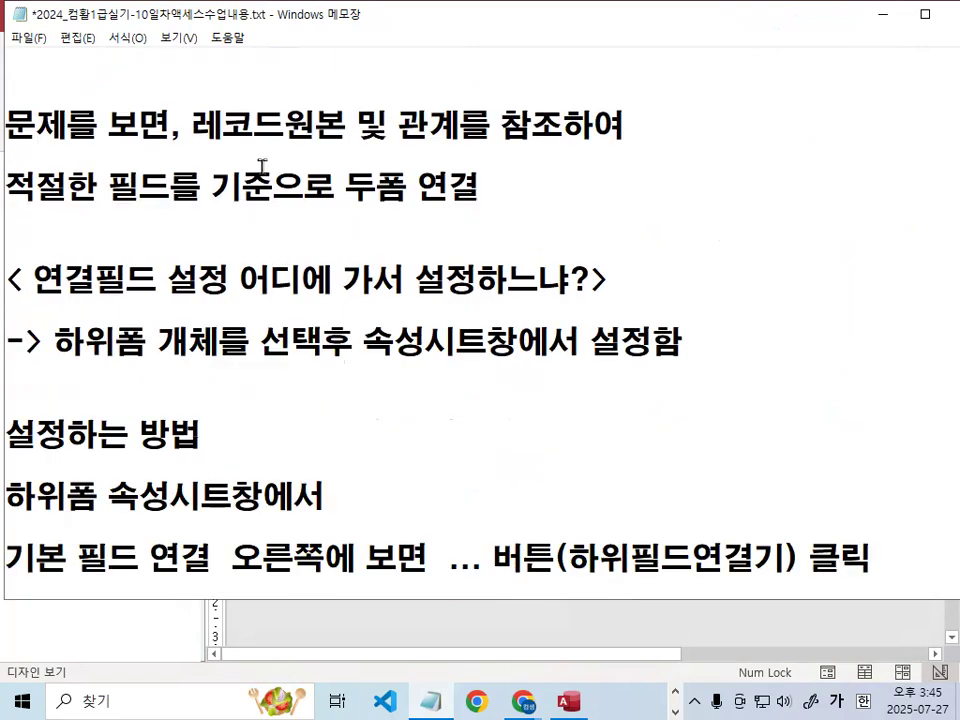
drag(8, 153, 105, 153)
drag(195, 152, 571, 145)
mouse_move(465, 125)
mouse_down()
mouse_move(388, 135)
mouse_move(480, 150)
mouse_up()
key(Escape)
Step: Switch to the Access database and open its table relationships diagram
click(884, 21)
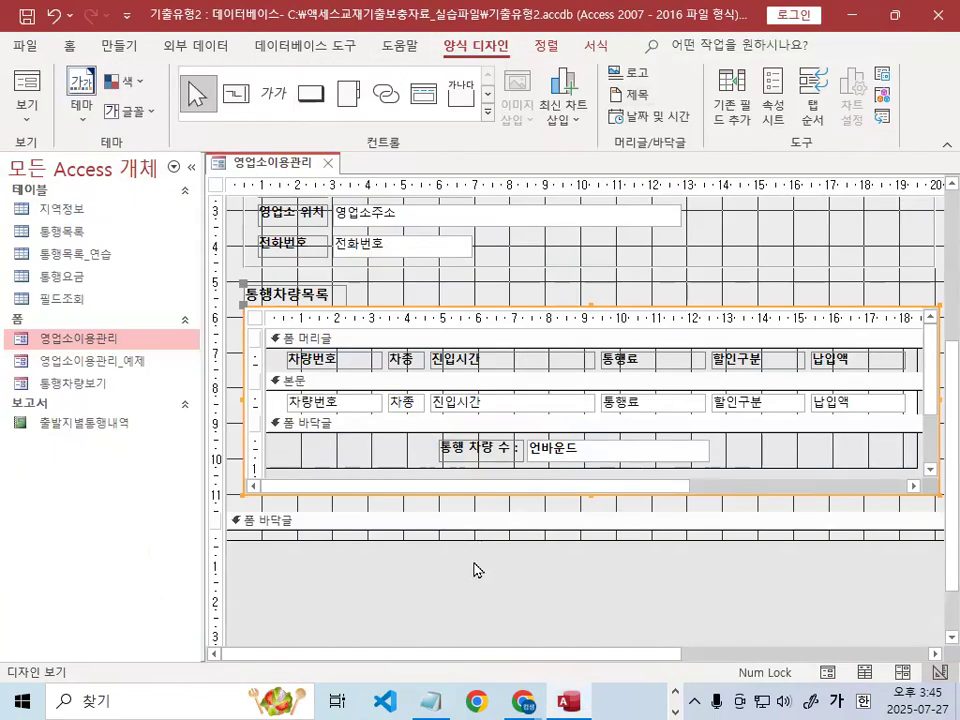
click(322, 53)
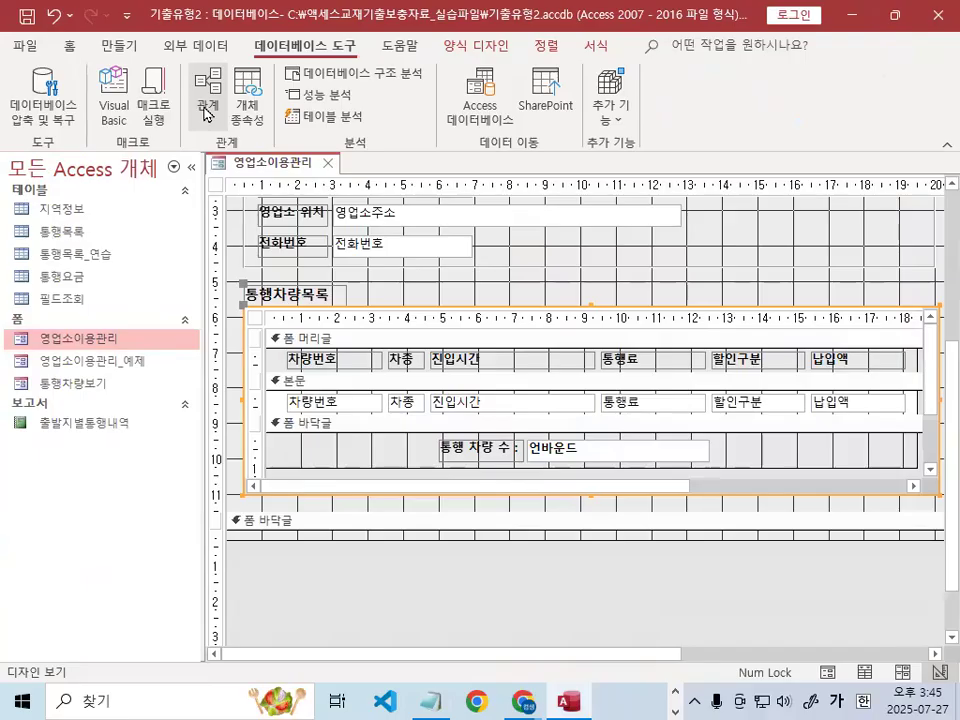
click(175, 125)
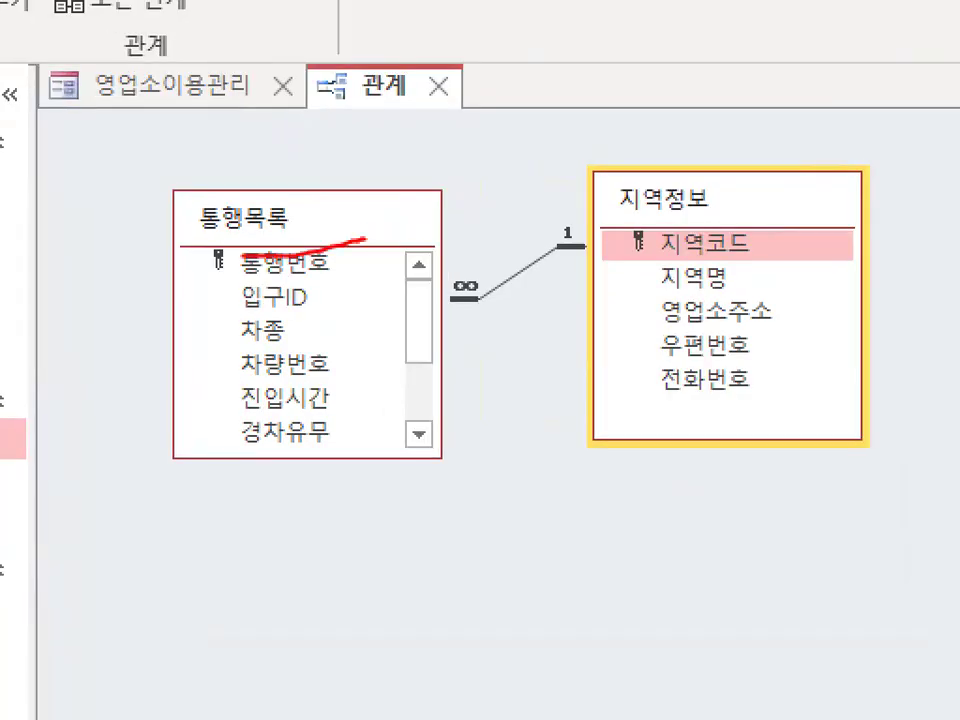
Step: Examine which fields relate the 통행목록 and 지역정보 tables, and close the relationships diagram
drag(642, 208, 765, 192)
mouse_move(439, 312)
mouse_down()
mouse_move(525, 264)
mouse_move(655, 247)
mouse_up()
drag(785, 255, 855, 262)
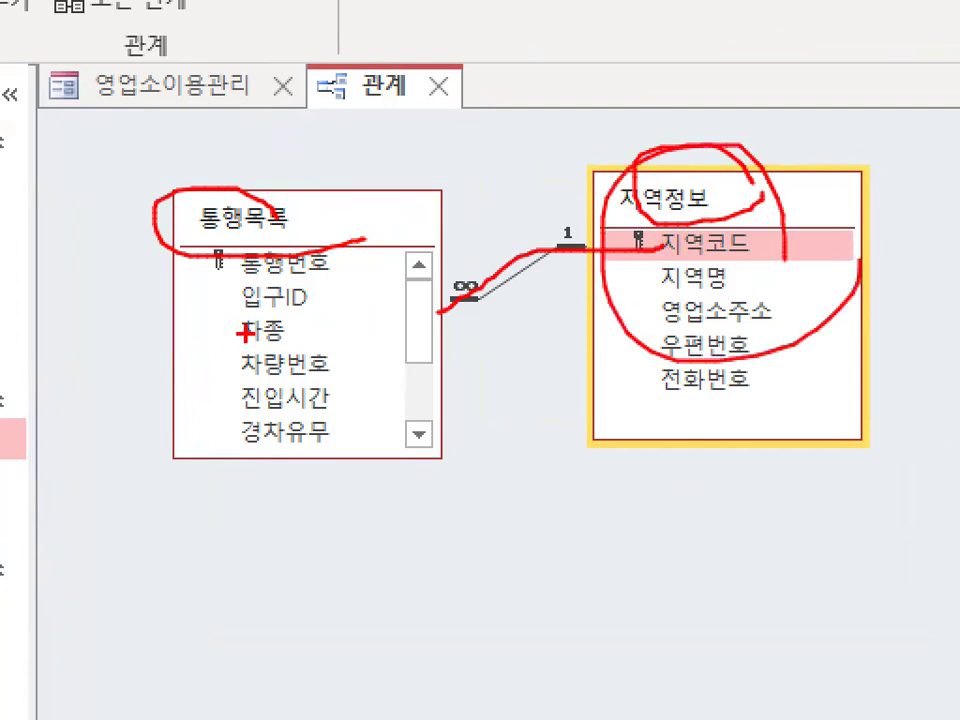
drag(250, 372, 318, 385)
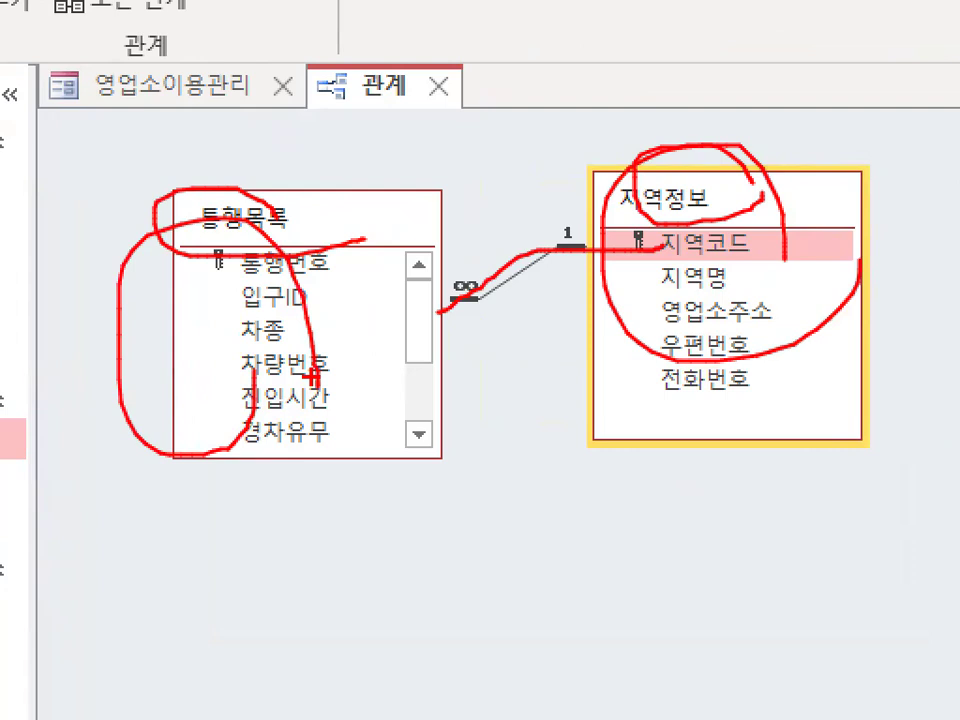
key(Escape)
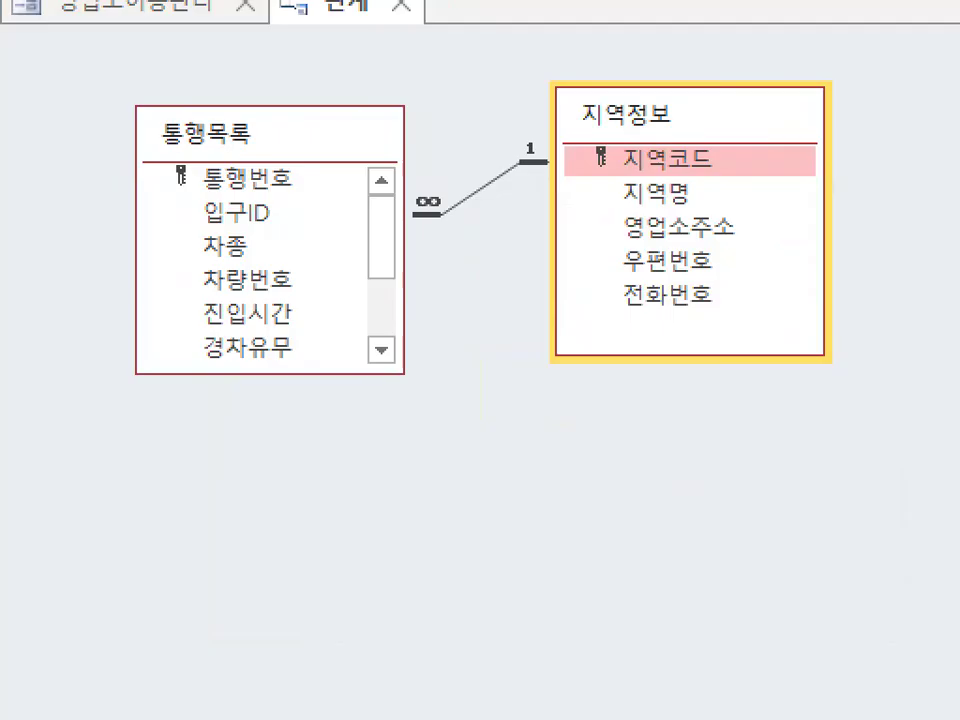
drag(617, 165, 706, 155)
drag(256, 184, 335, 211)
mouse_move(645, 122)
mouse_down()
mouse_move(677, 139)
mouse_move(718, 75)
mouse_up()
drag(182, 170, 258, 128)
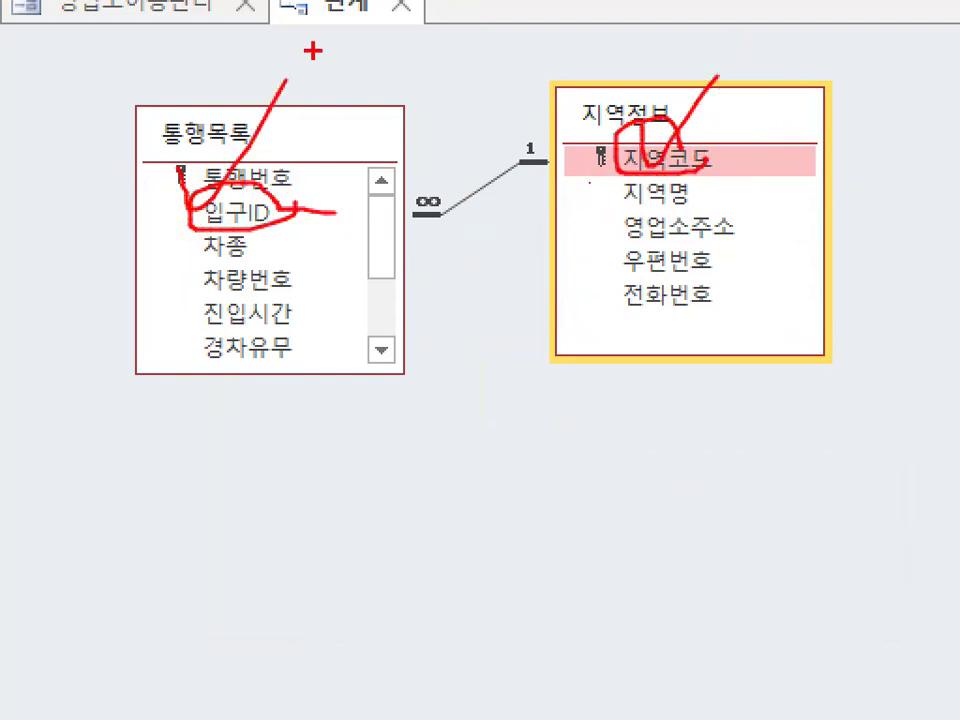
key(Escape)
click(331, 93)
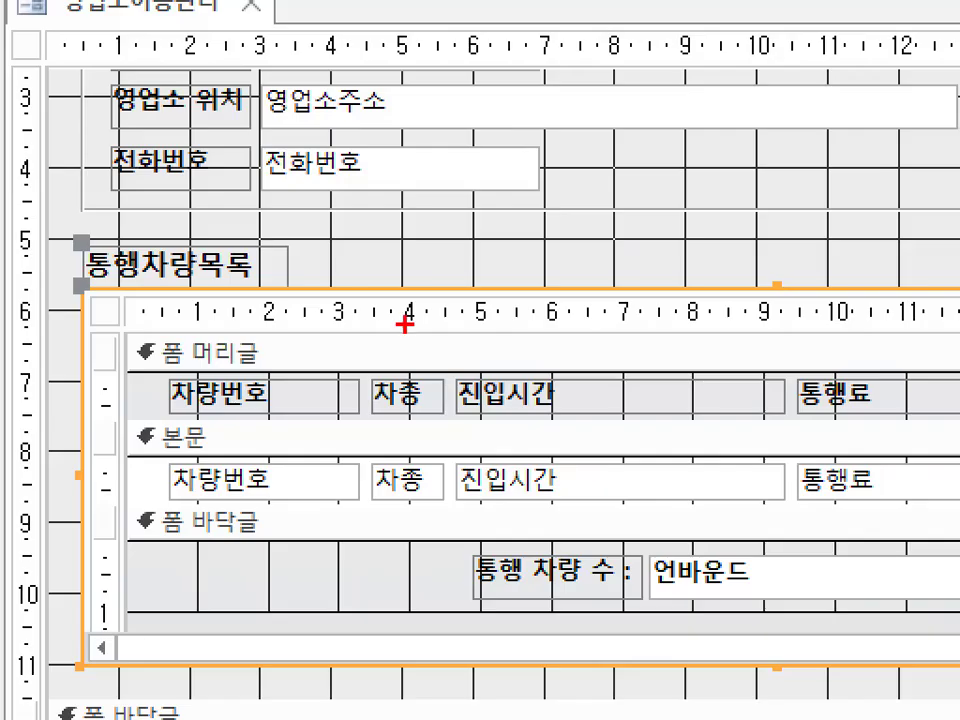
Step: Open the property sheet of the 통행차량목록 subform and move it up so its properties are readable
drag(395, 309, 515, 309)
drag(625, 298, 395, 285)
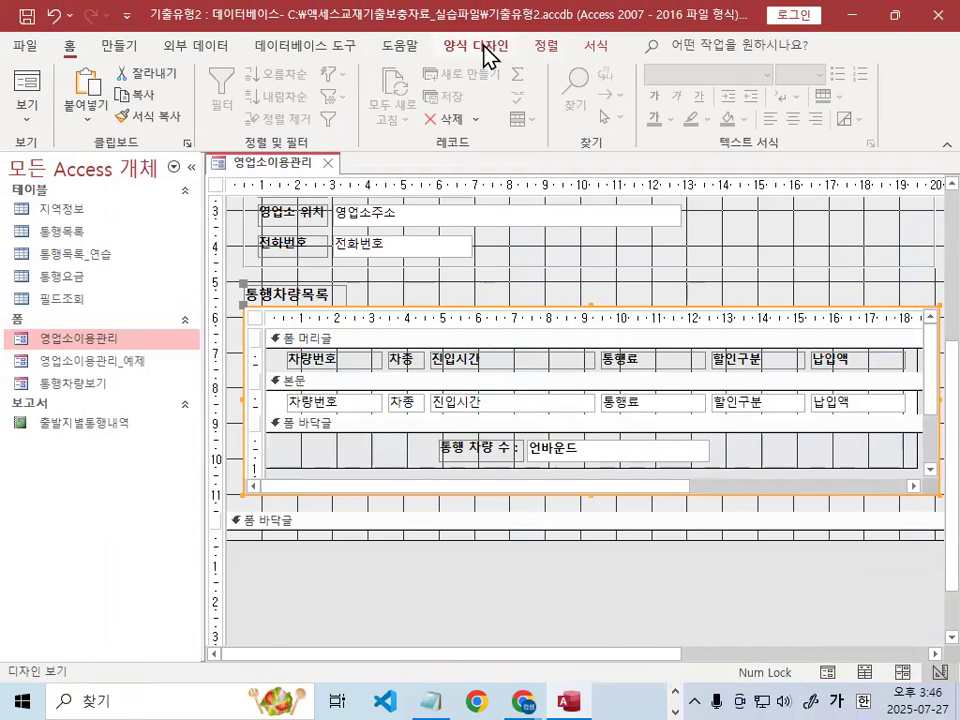
key(F4)
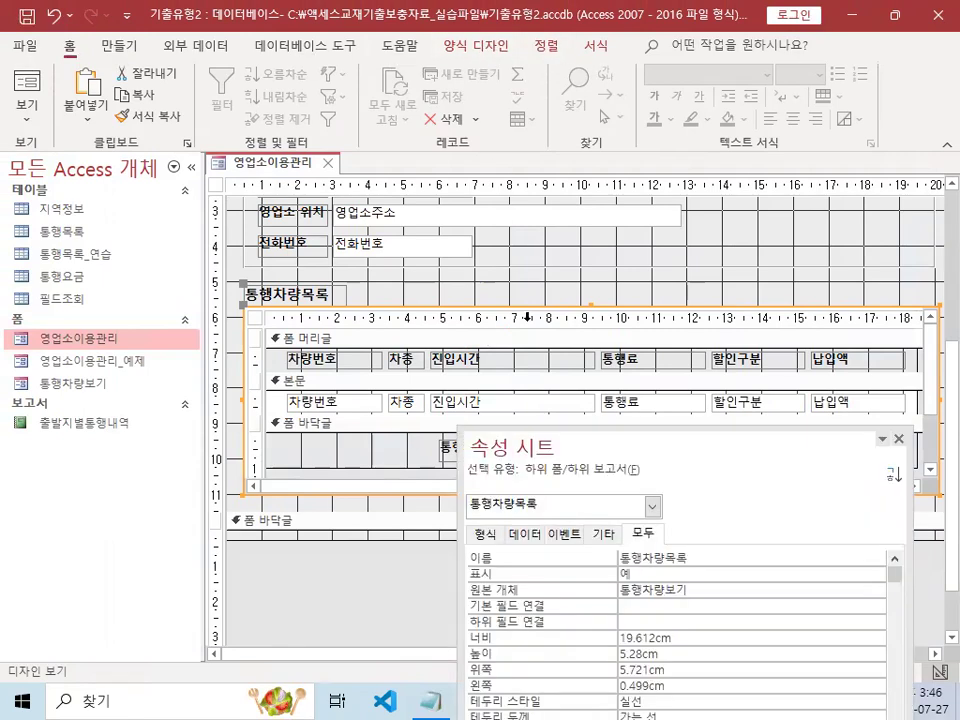
drag(681, 439, 630, 114)
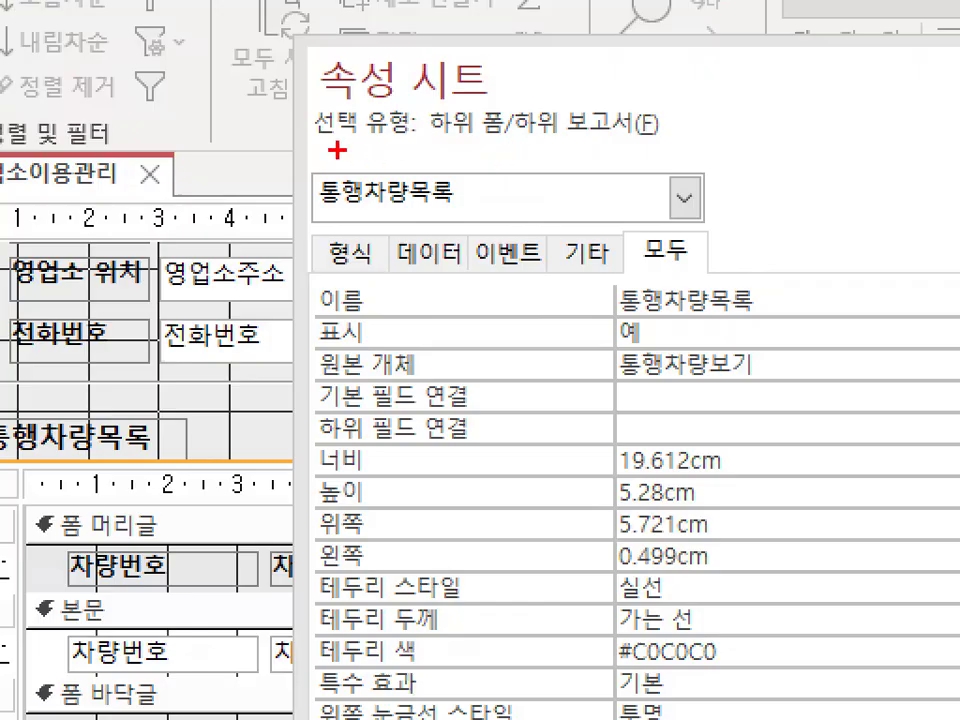
Step: Examine the 통행차량목록 subform's selection type and its 기본 필드 연결 and 하위 필드 연결 properties
drag(316, 141, 663, 141)
mouse_move(171, 505)
mouse_down()
mouse_move(204, 561)
mouse_move(272, 446)
mouse_up()
mouse_move(455, 92)
mouse_down()
mouse_move(690, 112)
mouse_move(440, 100)
mouse_up()
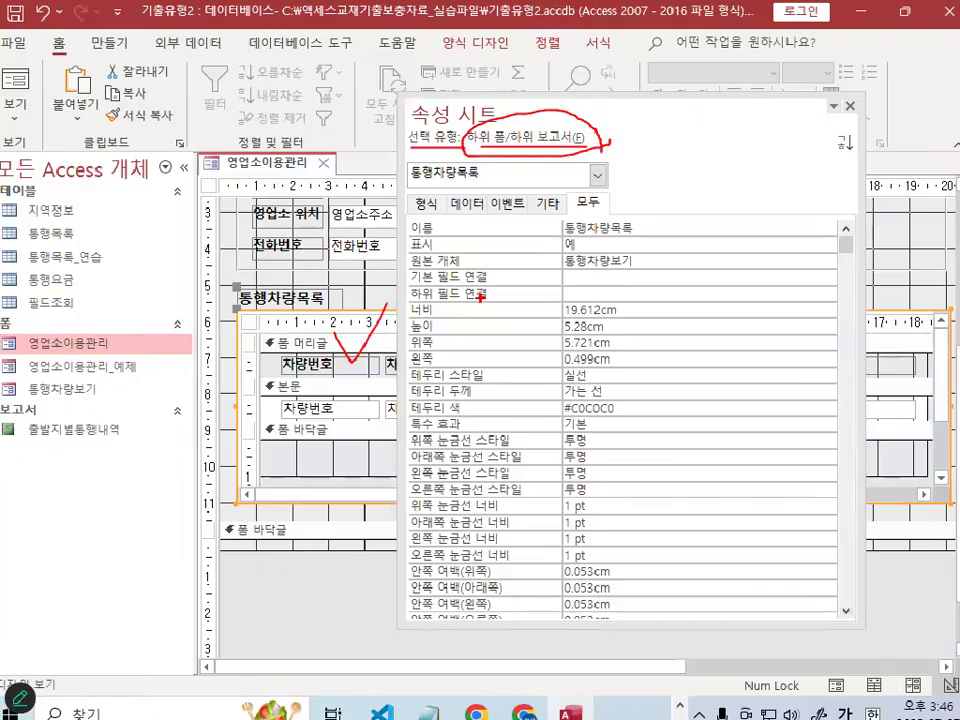
key(Escape)
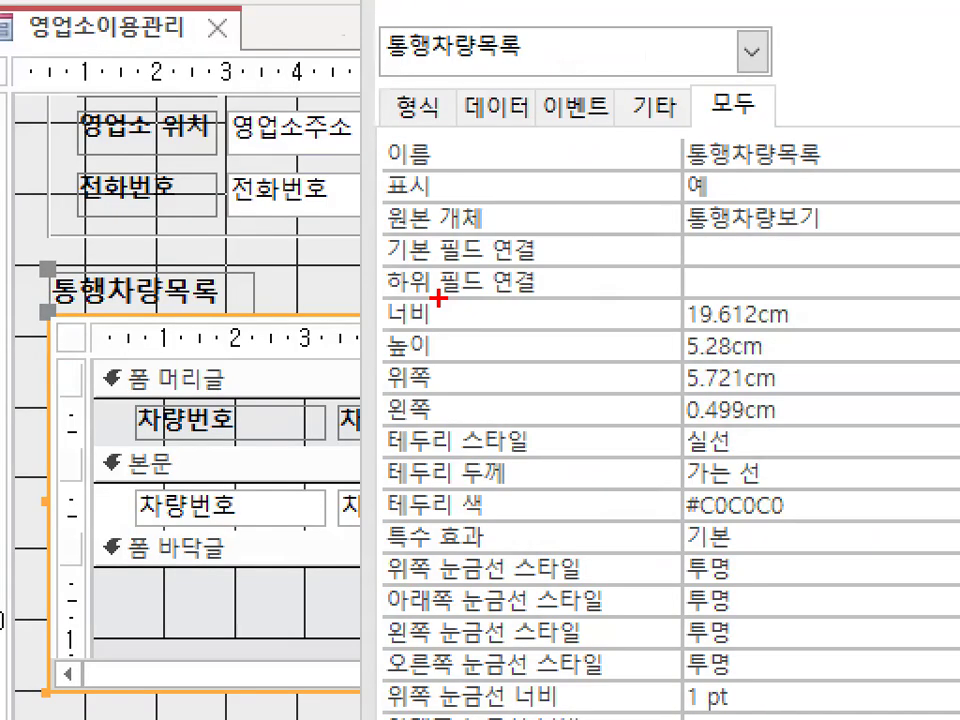
drag(392, 264, 532, 264)
drag(390, 298, 572, 298)
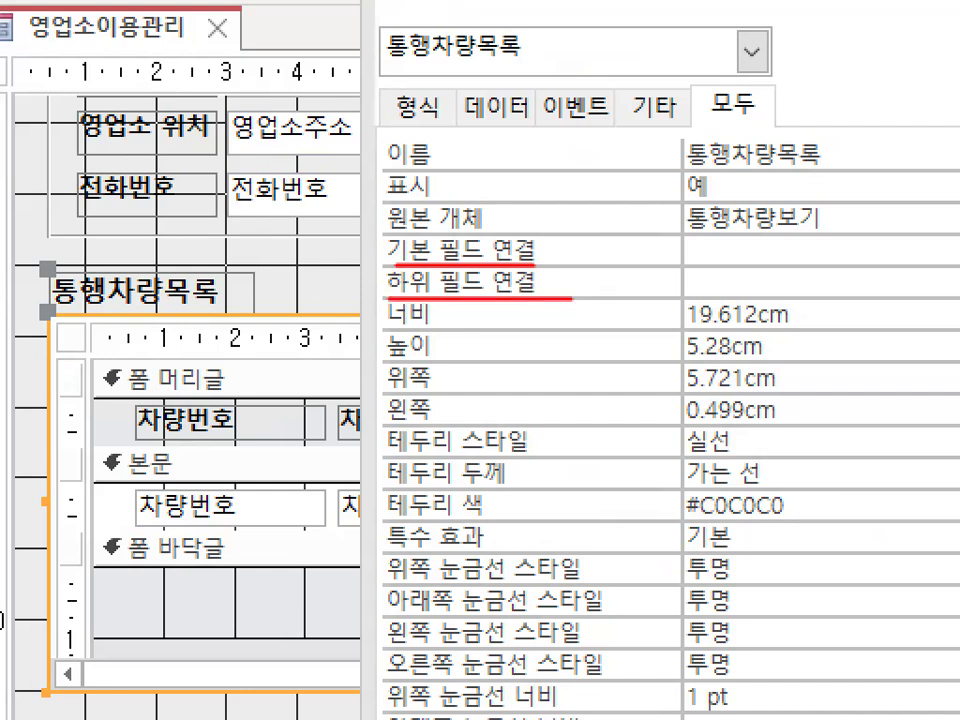
mouse_move(733, 274)
mouse_down()
mouse_move(700, 305)
mouse_move(790, 240)
mouse_move(800, 305)
mouse_up()
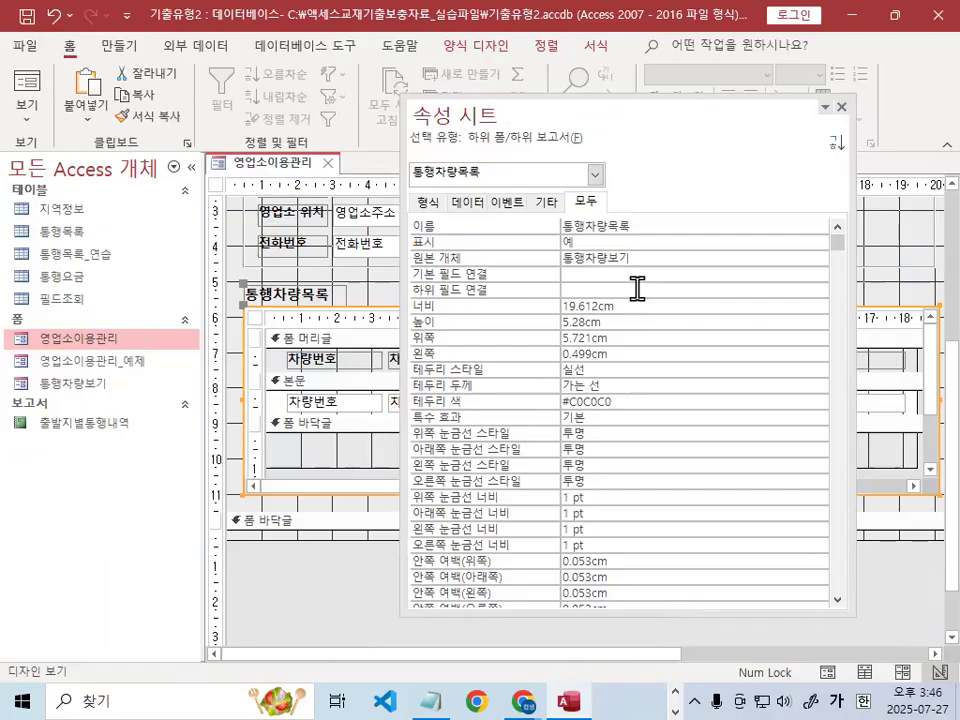
Step: Link the 통행차량목록 subform to the main form with the 하위 폼 필드 연결기, using 지역코드 as 기본 필드 and 입구ID as 하위 필드
click(828, 249)
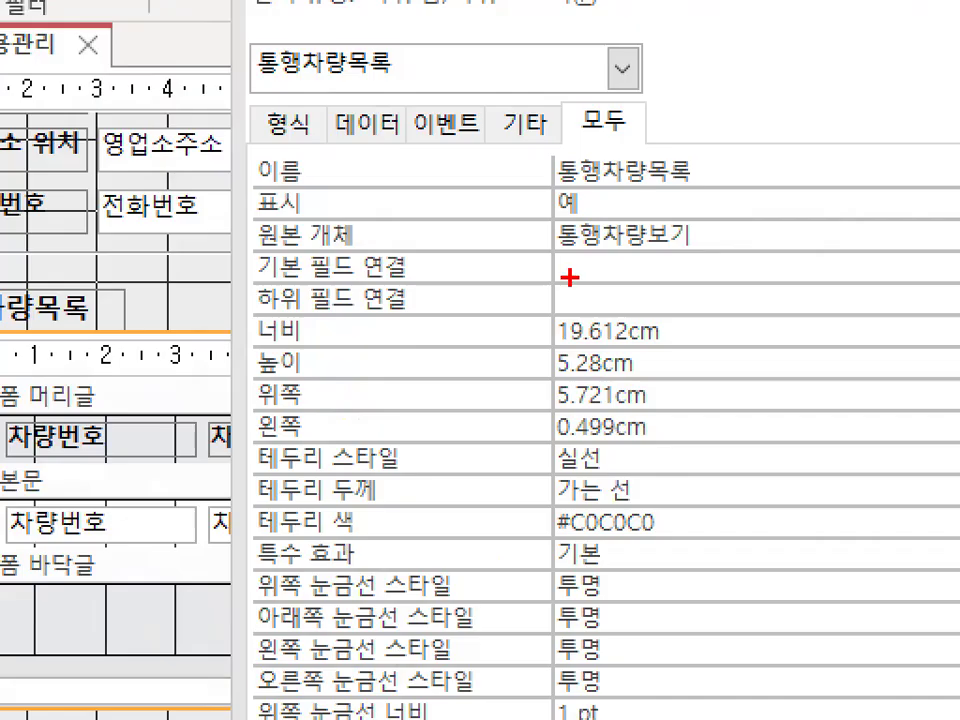
drag(587, 262, 586, 277)
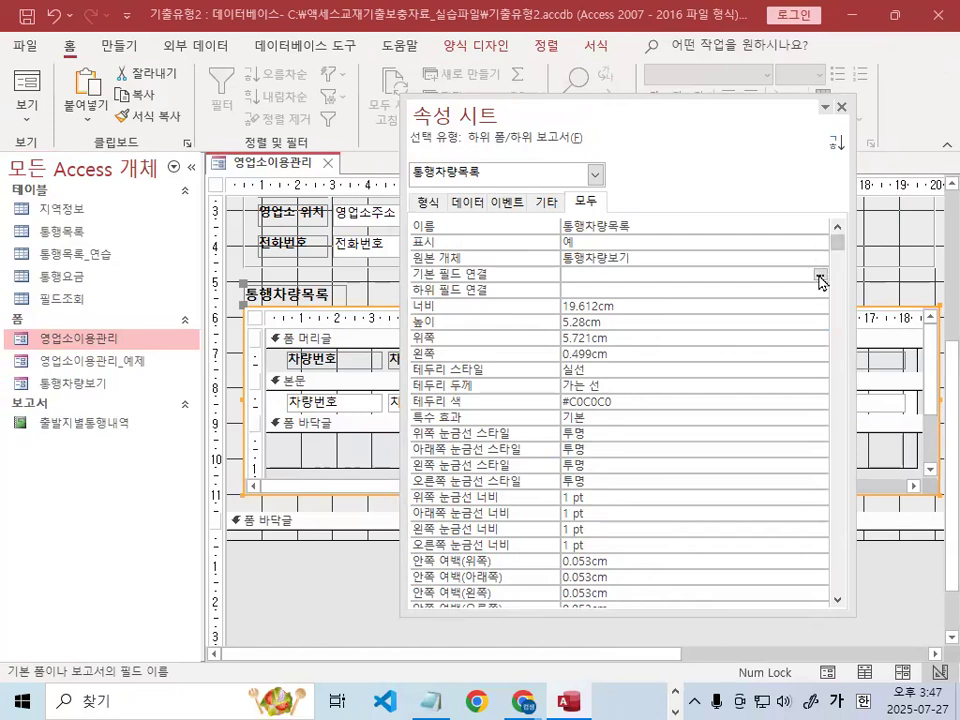
click(820, 282)
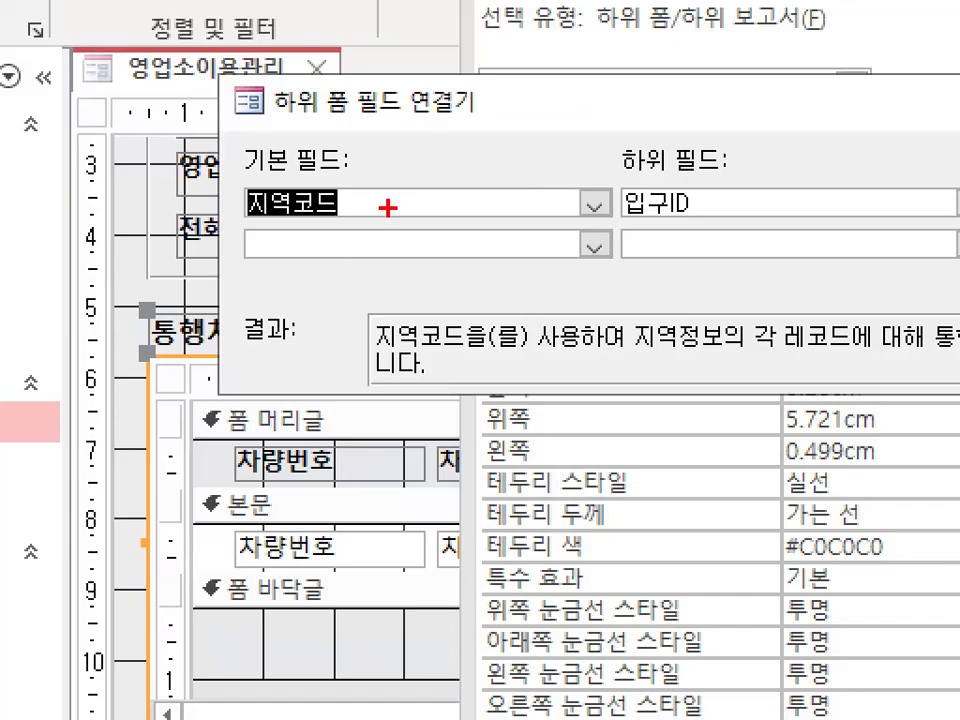
drag(357, 138, 415, 197)
drag(760, 118, 835, 240)
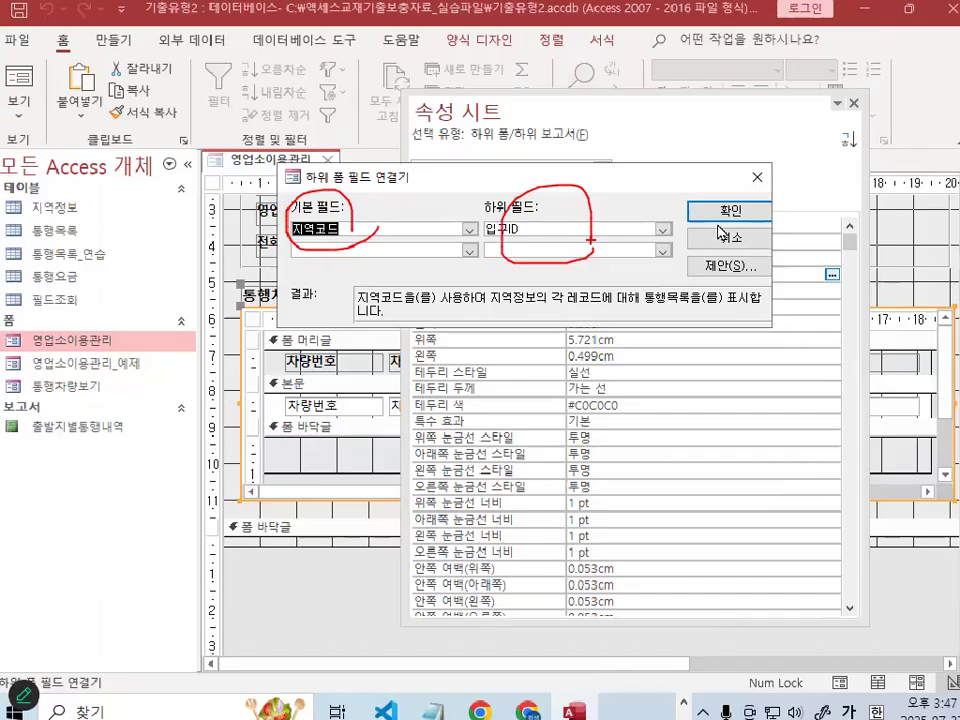
click(959, 212)
drag(562, 283, 624, 275)
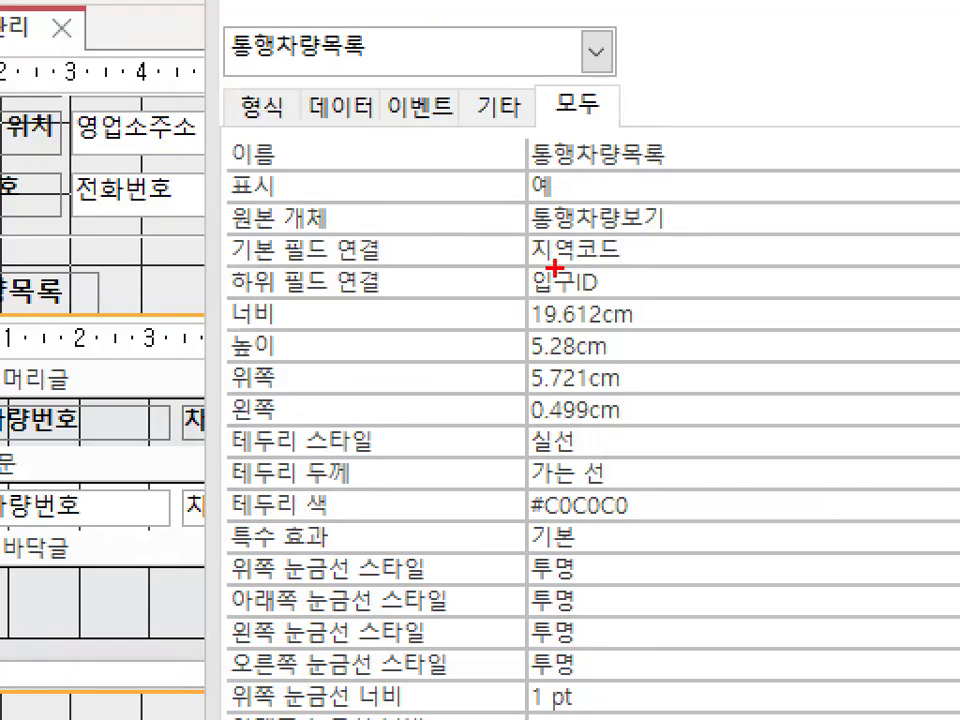
drag(533, 258, 612, 256)
drag(508, 299, 619, 297)
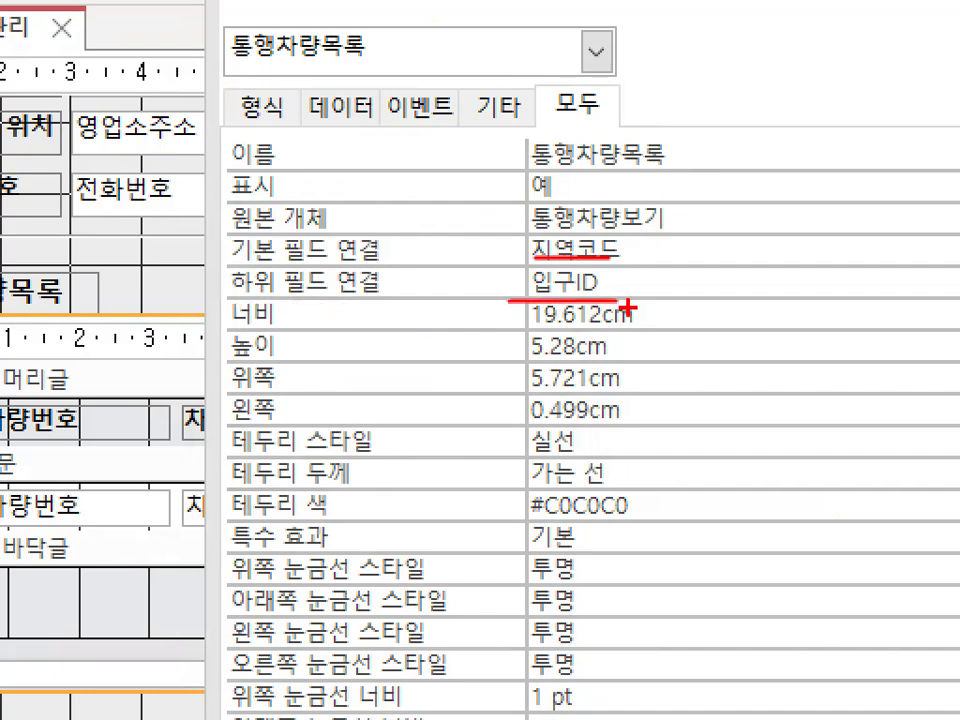
mouse_move(634, 276)
mouse_down()
mouse_move(506, 297)
mouse_move(578, 213)
mouse_move(636, 260)
mouse_up()
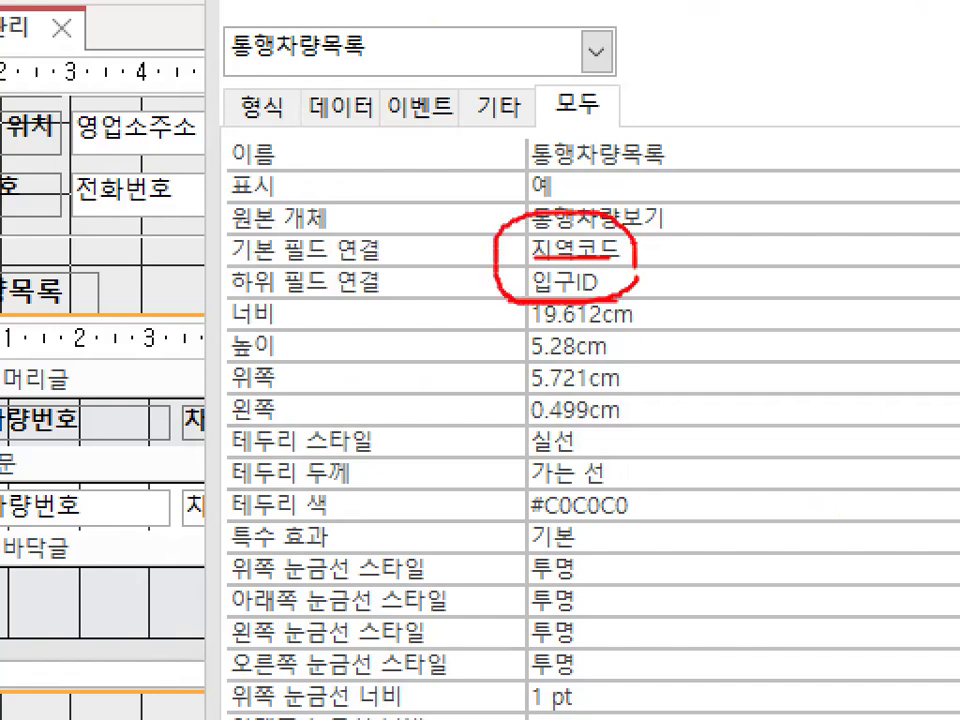
mouse_move(432, 240)
mouse_down()
mouse_move(440, 264)
mouse_move(472, 224)
mouse_up()
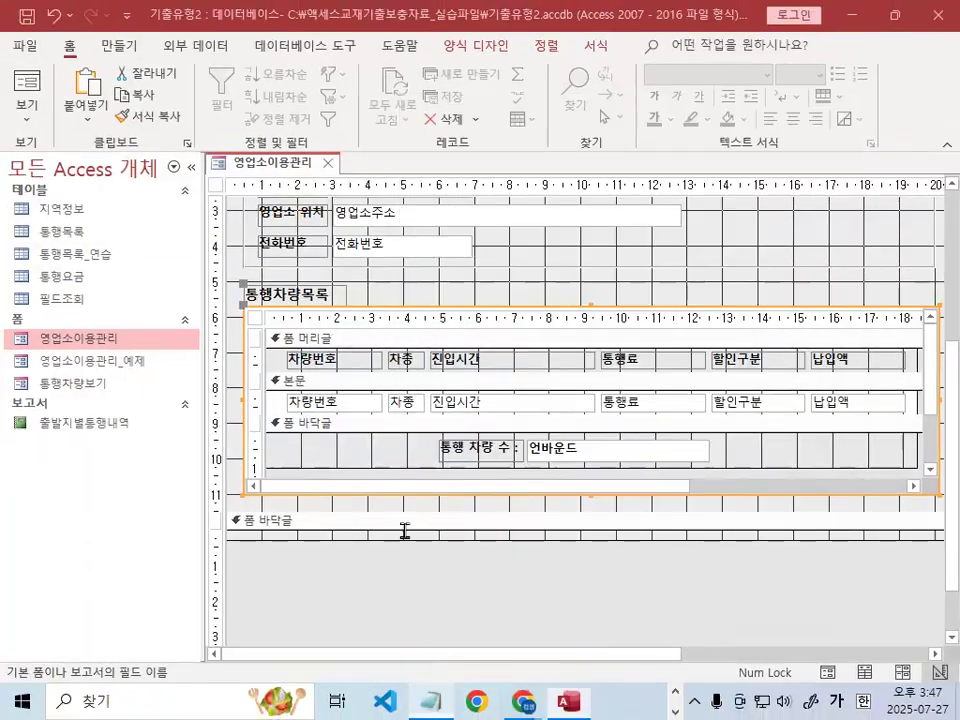
Step: Review the Notepad notes on setting the subform link fields through the 하위필드연결기, and return to the Access form
key(alt+Tab)
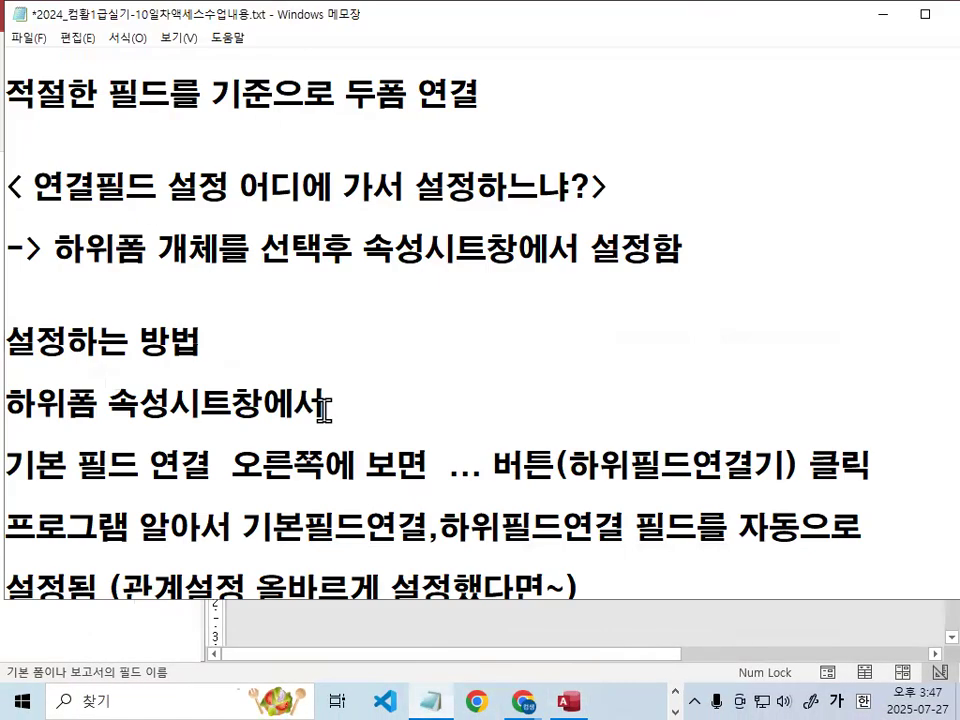
scroll(324, 405, down, 1)
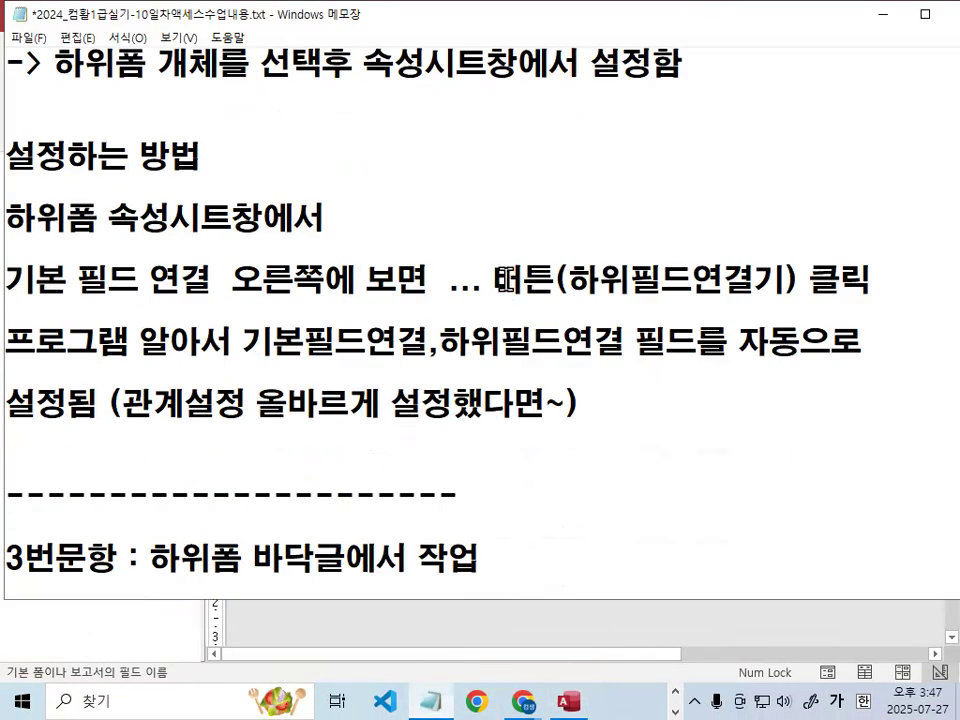
drag(497, 276, 911, 276)
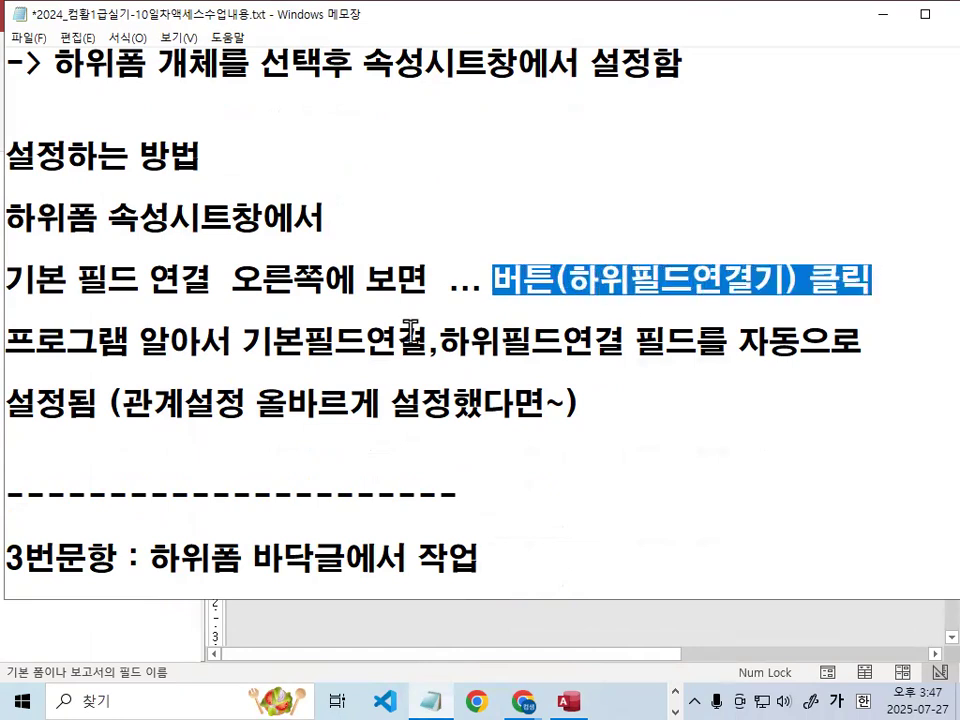
drag(9, 341, 357, 348)
drag(442, 346, 606, 344)
drag(667, 341, 735, 342)
drag(771, 343, 904, 346)
drag(8, 403, 285, 403)
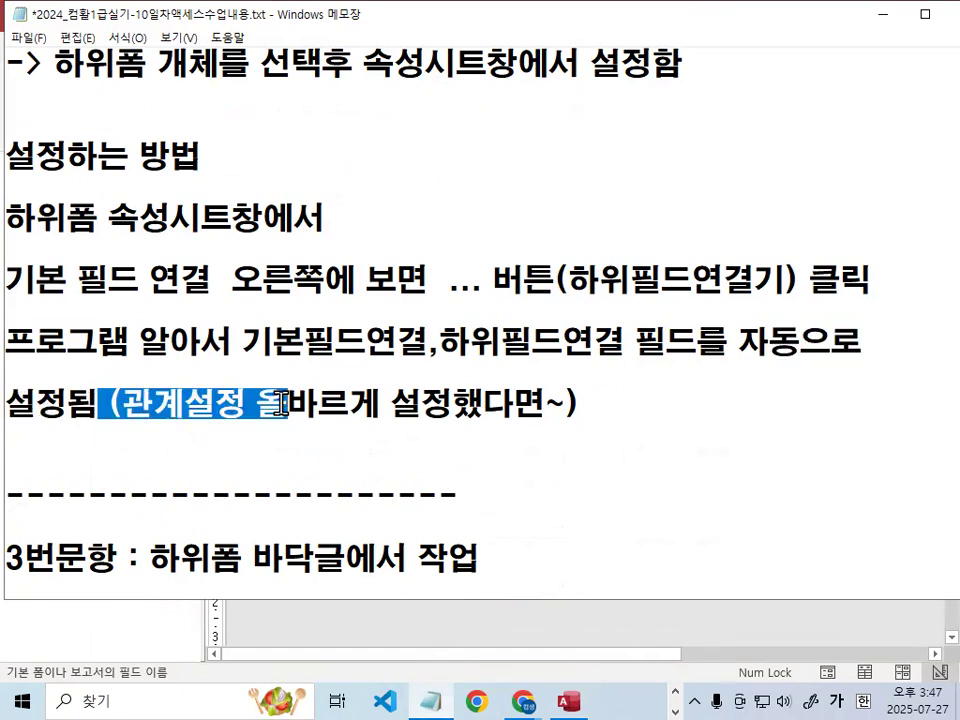
click(883, 14)
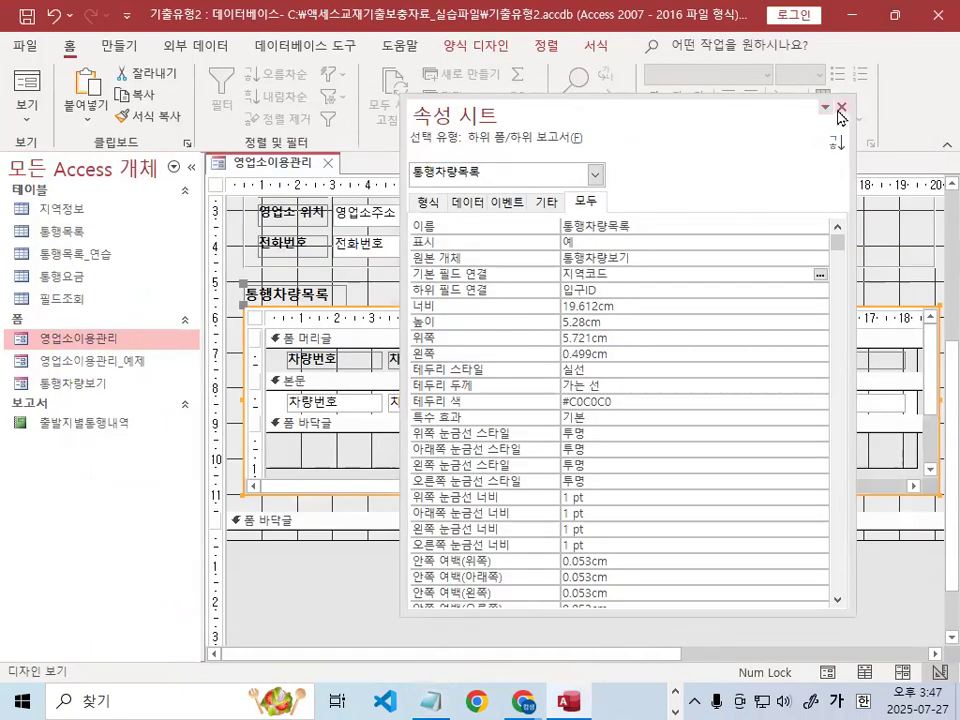
Step: Preview the 영업소이용관리 form in Form view, and return it to Design view
click(27, 84)
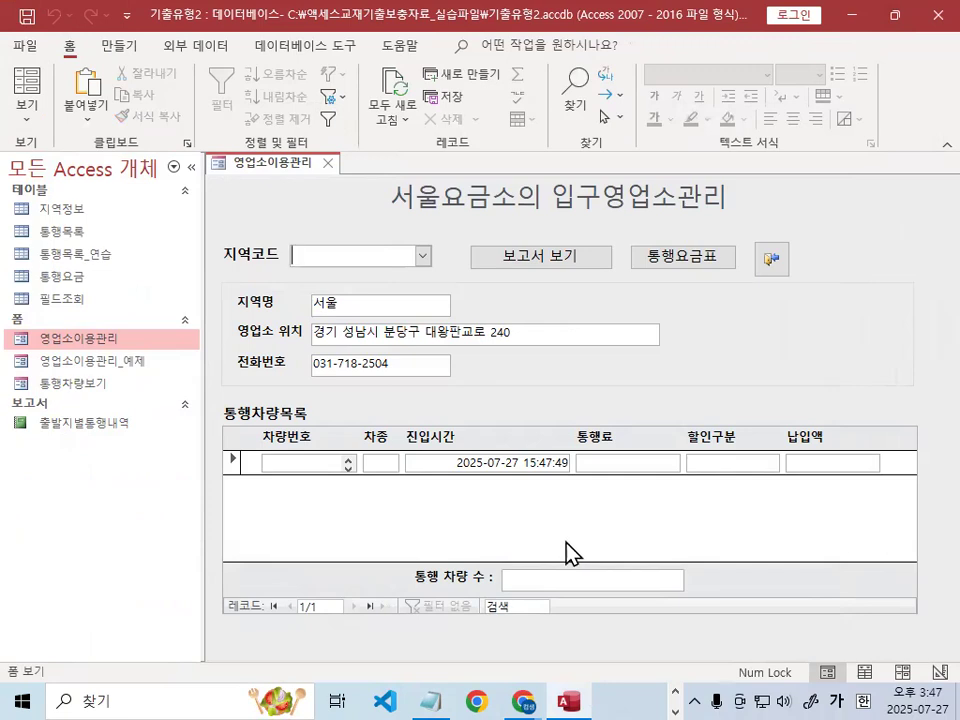
click(26, 105)
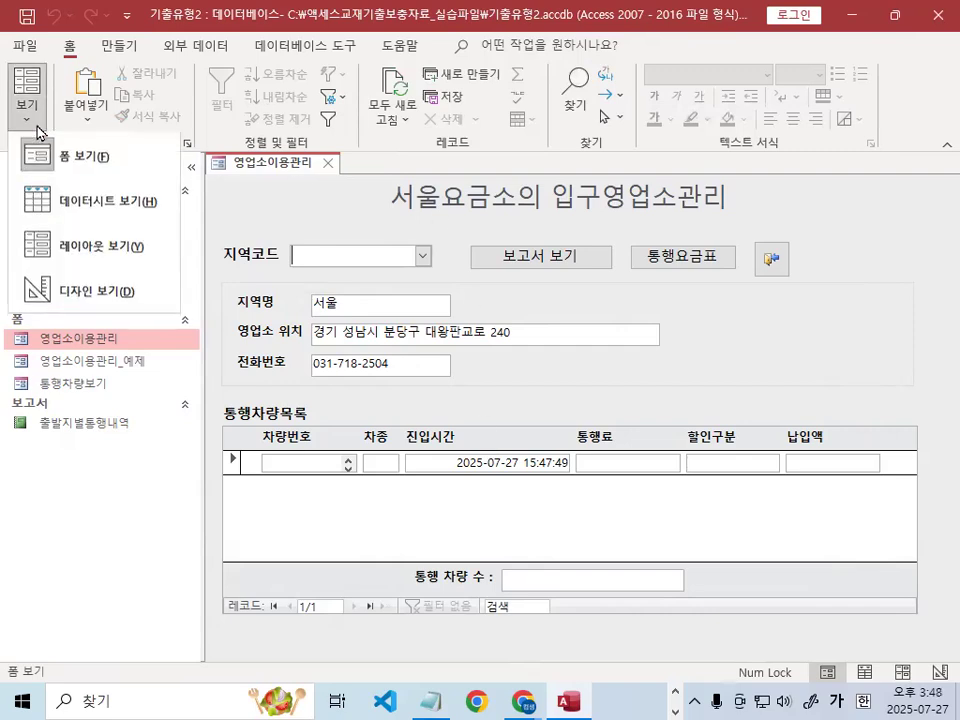
click(70, 290)
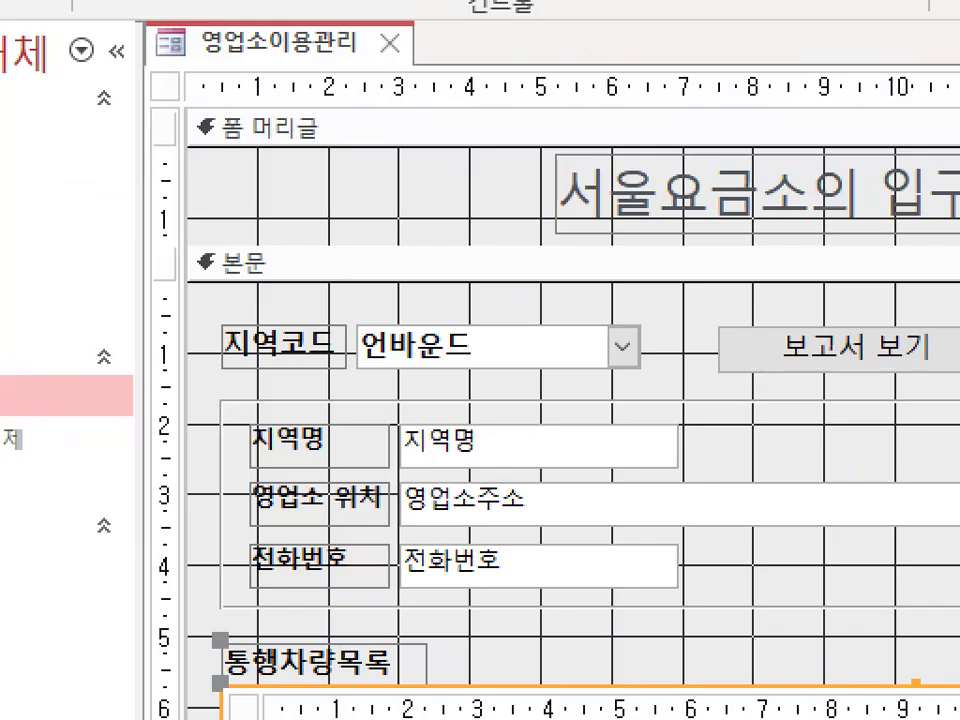
Step: Look over the 영업소이용관리 form's body controls in Design view, and close the property sheet covering them
drag(542, 325, 518, 400)
drag(773, 517, 396, 208)
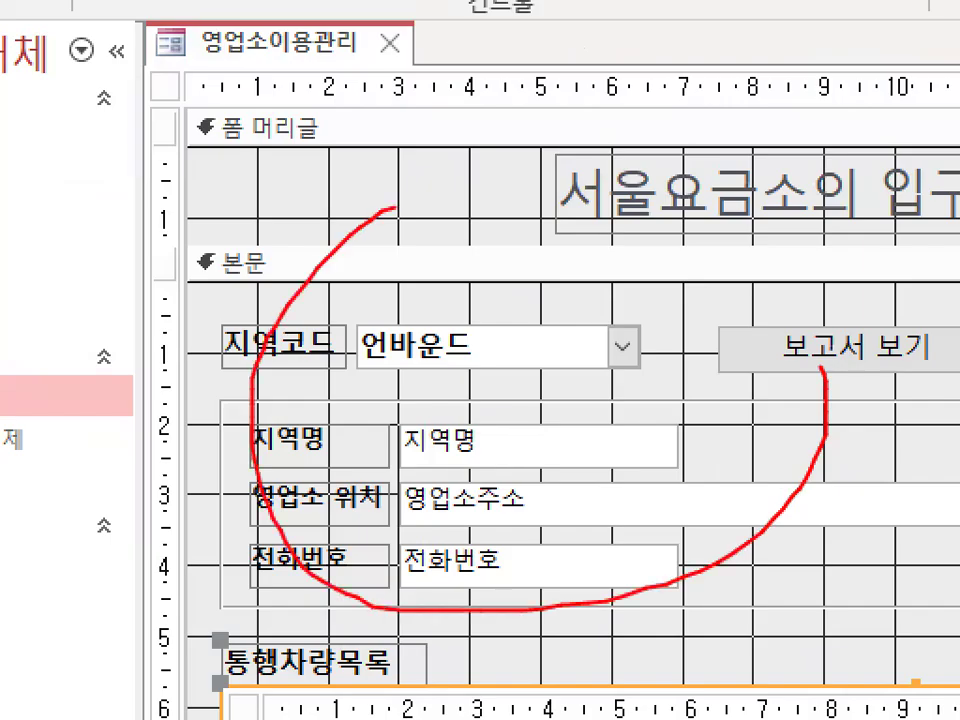
scroll(510, 426, down, 3)
scroll(510, 428, down, 2)
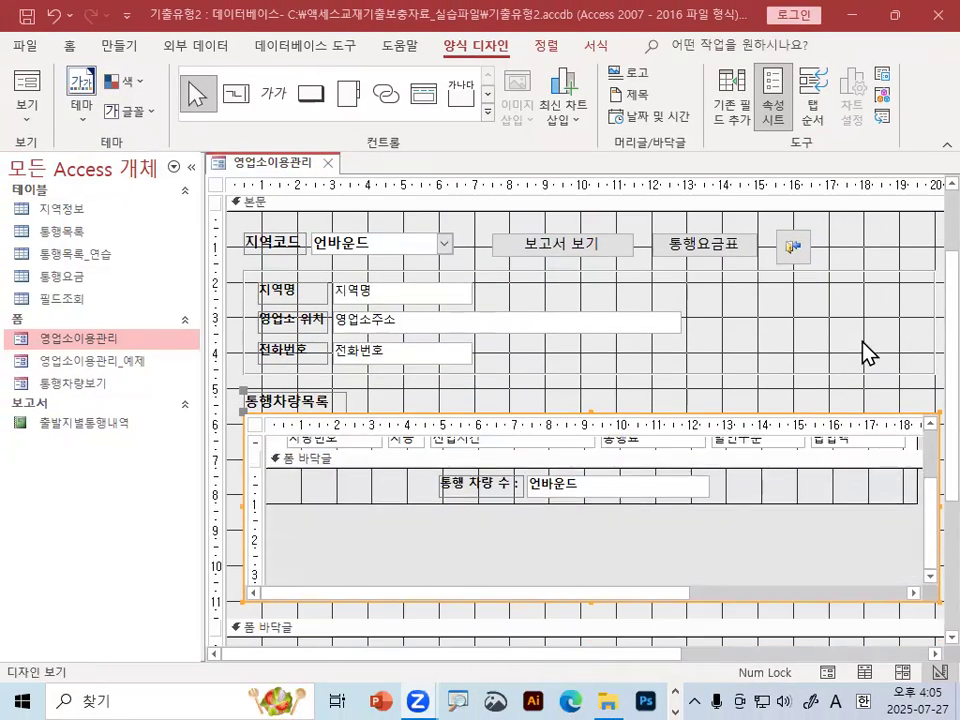
key(F4)
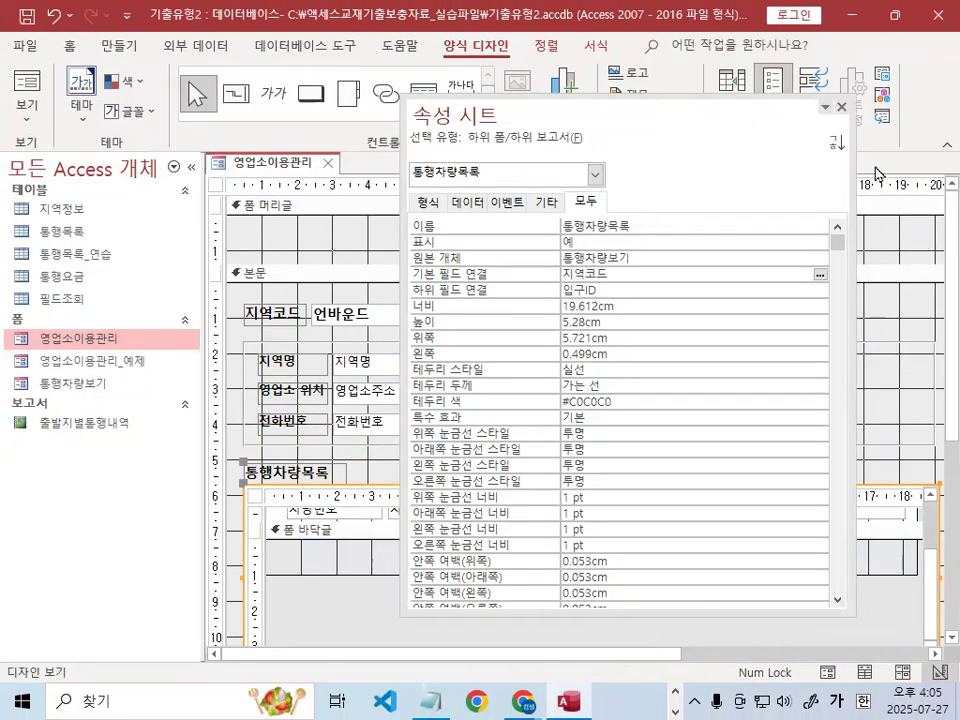
click(841, 107)
Step: Locate the 폼 바닥글 section inside the 통행차량목록 subform
scroll(935, 500, down, 3)
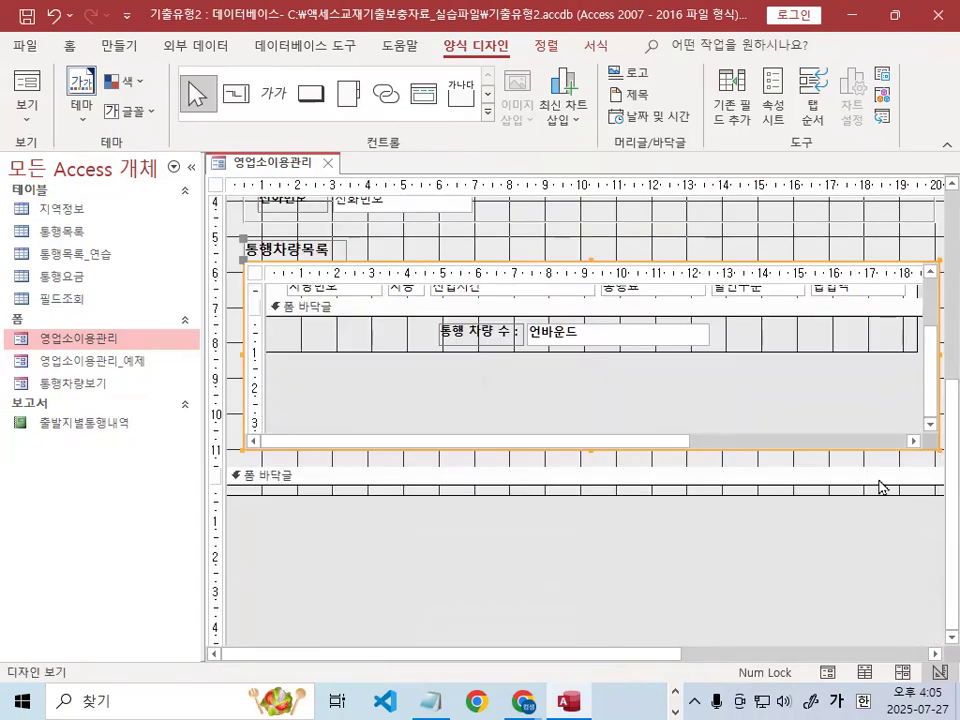
drag(658, 660, 726, 658)
mouse_move(873, 370)
mouse_down()
mouse_move(828, 336)
mouse_move(881, 360)
mouse_up()
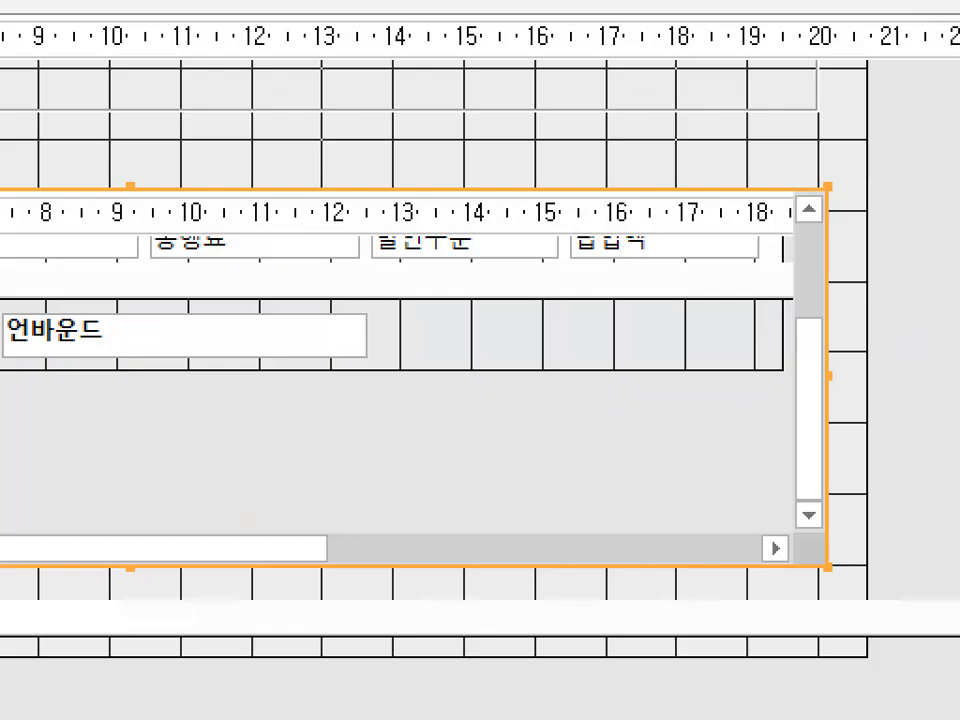
key(Escape)
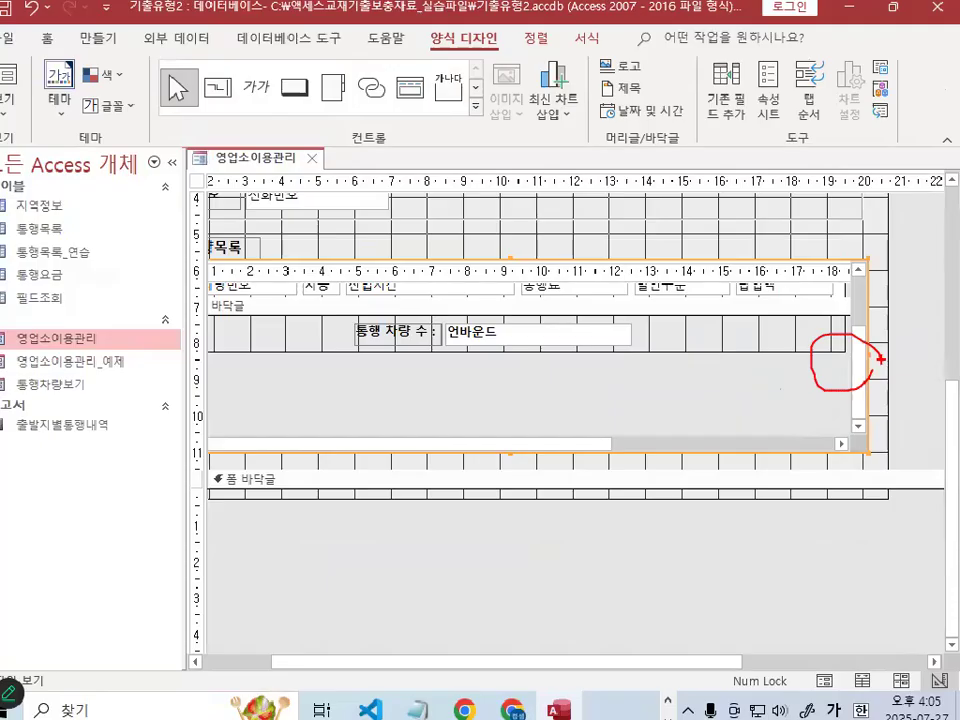
mouse_move(806, 412)
mouse_down()
mouse_move(806, 243)
mouse_move(798, 485)
mouse_up()
drag(857, 418, 474, 439)
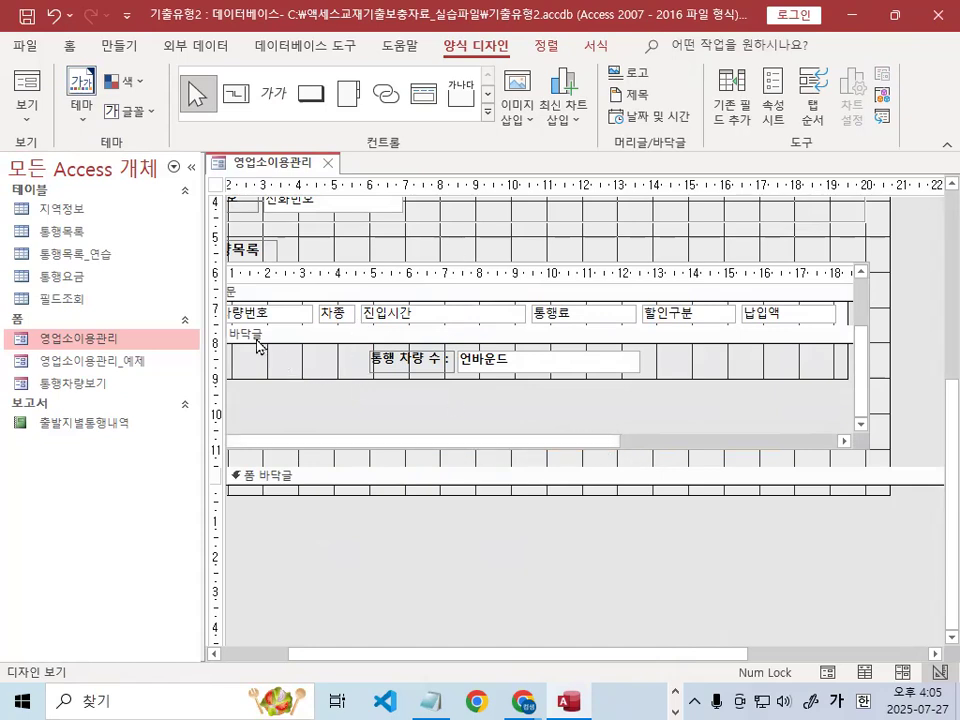
key(ctrl+1)
mouse_move(299, 343)
mouse_down()
mouse_move(268, 284)
mouse_move(297, 380)
mouse_up()
key(Escape)
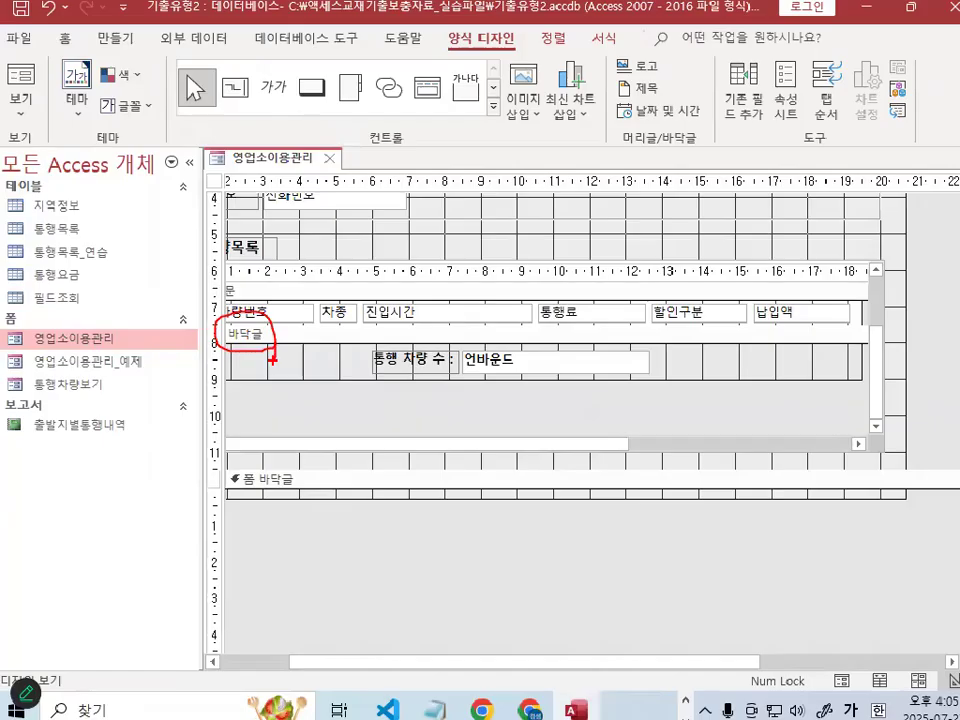
Step: Select the unbound text box beside the 통행 차량 수 label in the subform footer and open its property sheet
key(ctrl+1)
click(485, 358)
mouse_move(525, 365)
mouse_down()
mouse_move(510, 374)
mouse_move(524, 371)
mouse_up()
key(Escape)
click(522, 362)
key(ctrl+1)
mouse_move(520, 380)
mouse_down()
mouse_move(450, 363)
mouse_move(518, 374)
mouse_up()
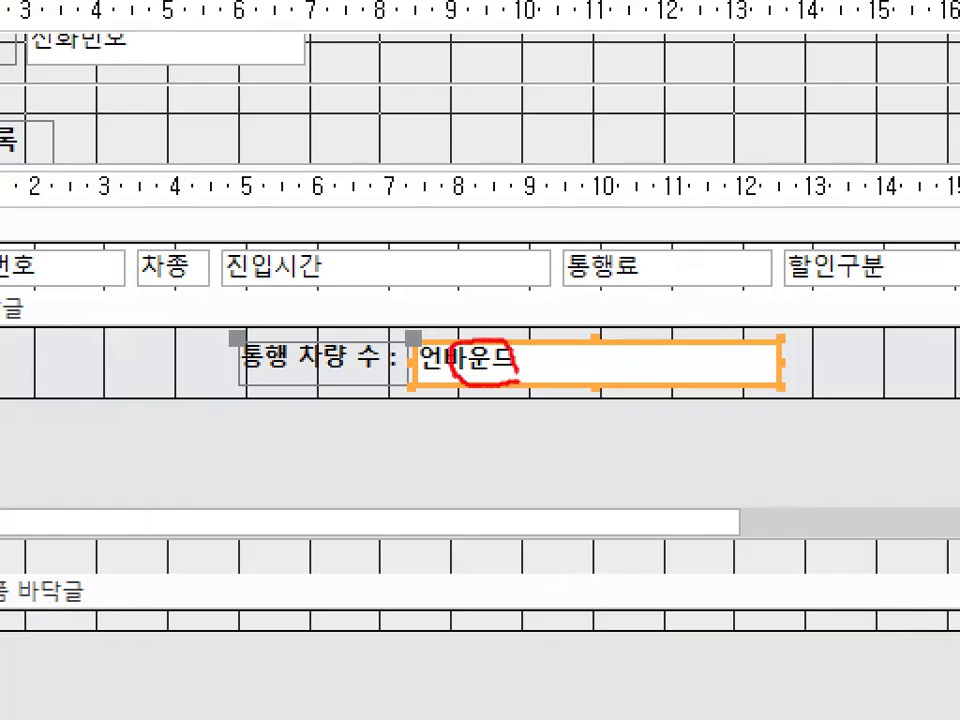
key(Escape)
click(773, 112)
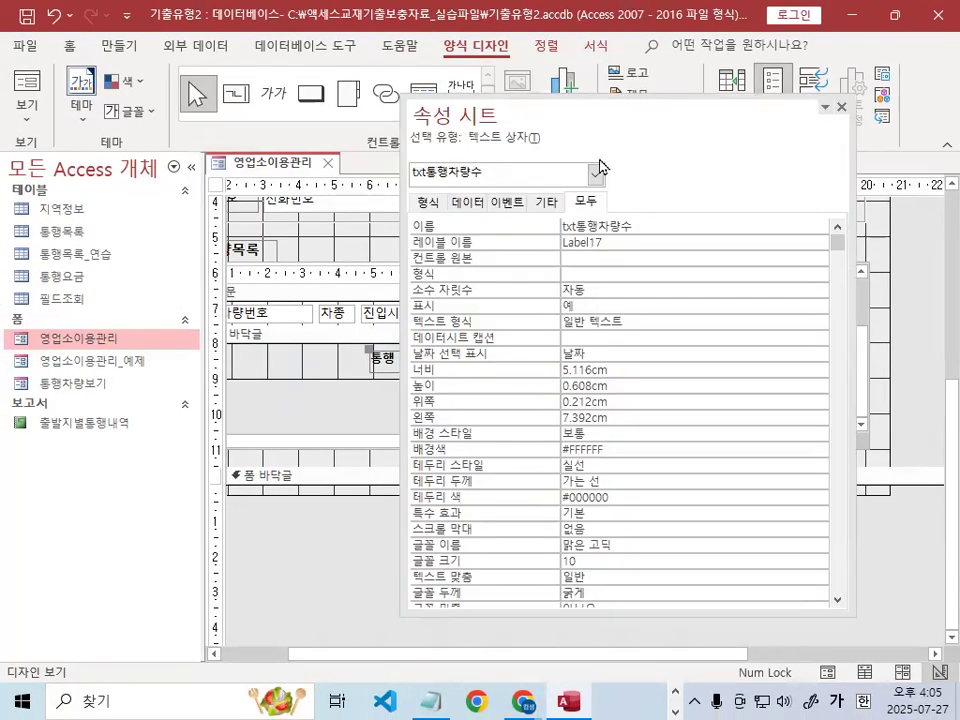
Step: Check the selected text box's name and selection type with the property sheet moved below the footer controls, and close the sheet
key(ctrl+1)
mouse_move(556, 153)
mouse_down()
mouse_move(345, 162)
mouse_move(553, 170)
mouse_up()
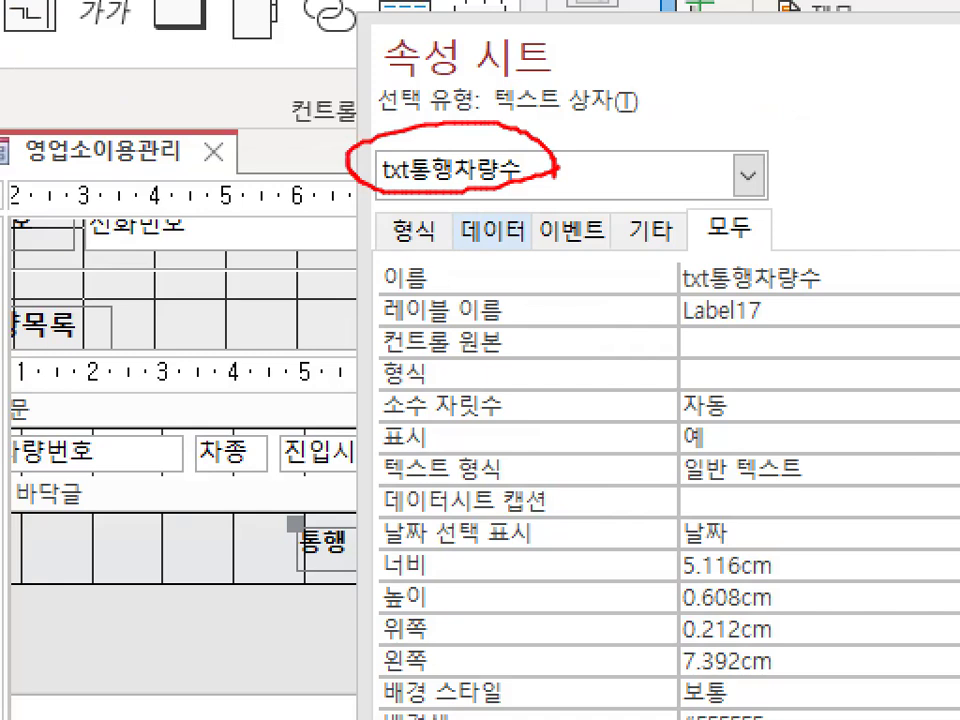
mouse_move(525, 55)
mouse_down()
mouse_move(400, 190)
mouse_move(452, 140)
mouse_up()
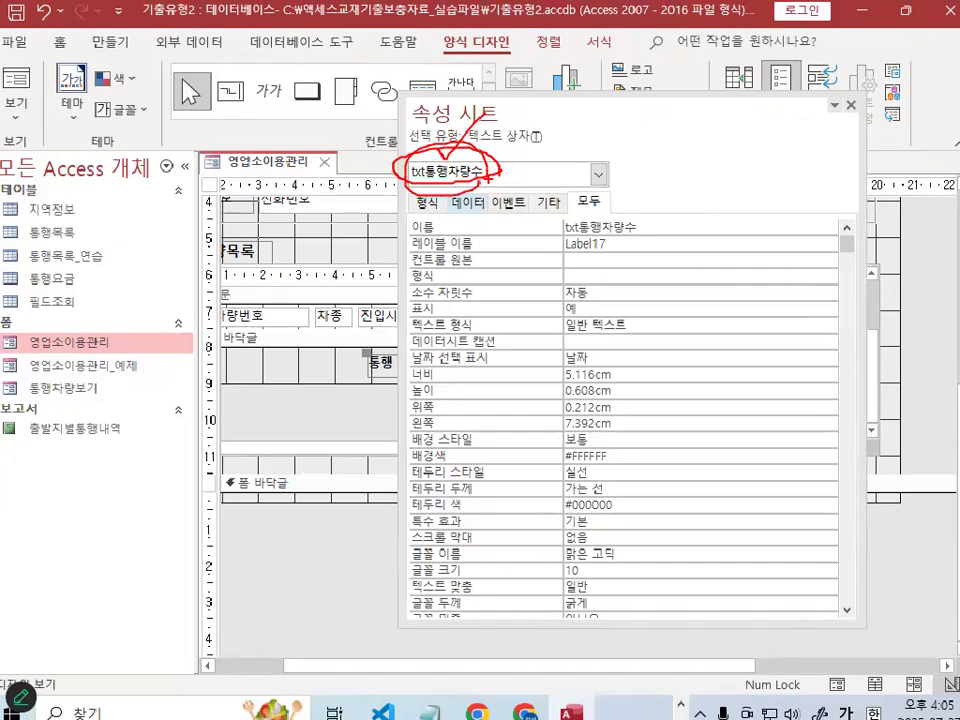
key(Escape)
drag(703, 107, 672, 433)
mouse_move(547, 354)
mouse_down()
mouse_move(554, 376)
mouse_move(548, 356)
mouse_up()
key(Escape)
drag(447, 470, 606, 467)
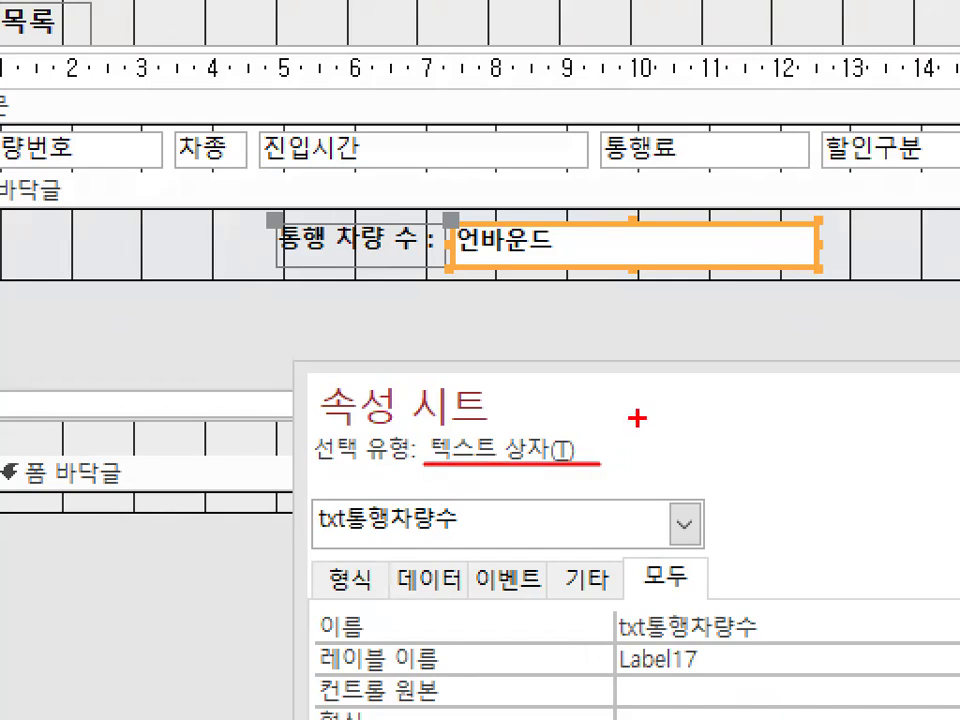
key(Escape)
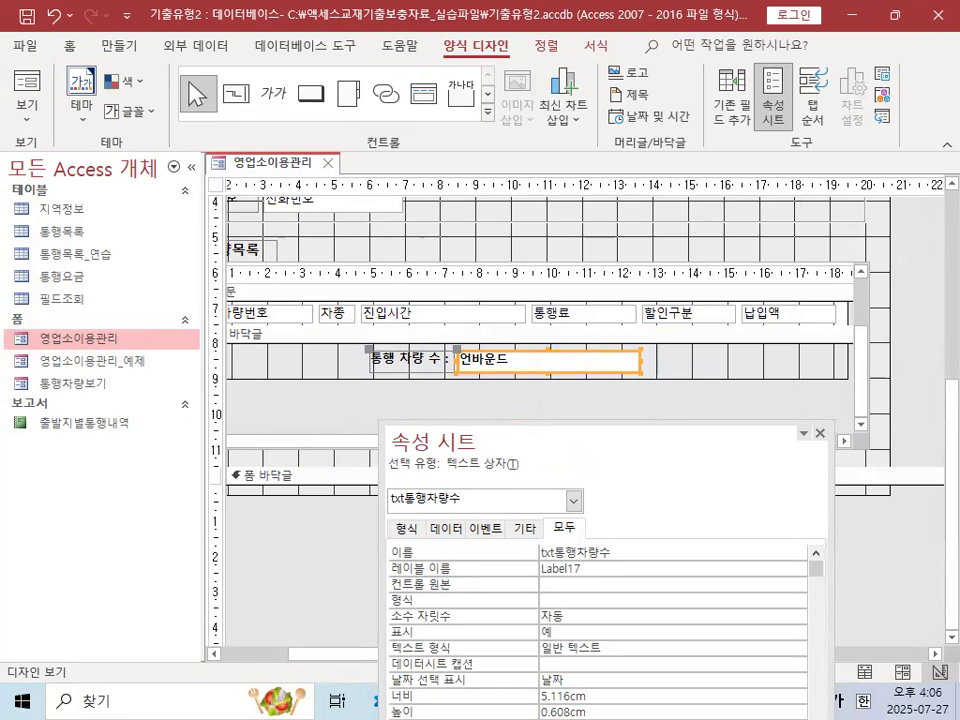
key(F4)
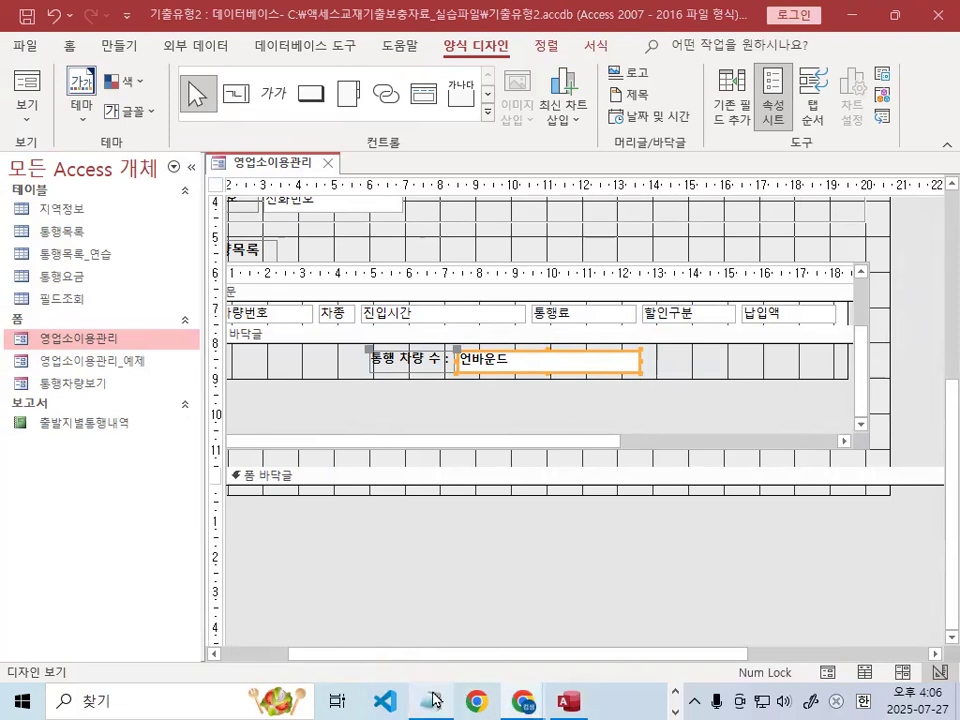
Step: Review the Notepad notes on the txt통행차량수 control's 컨트롤원본 and 형식 settings, and return to the Access form design
key(alt+Tab)
scroll(395, 341, down, 2)
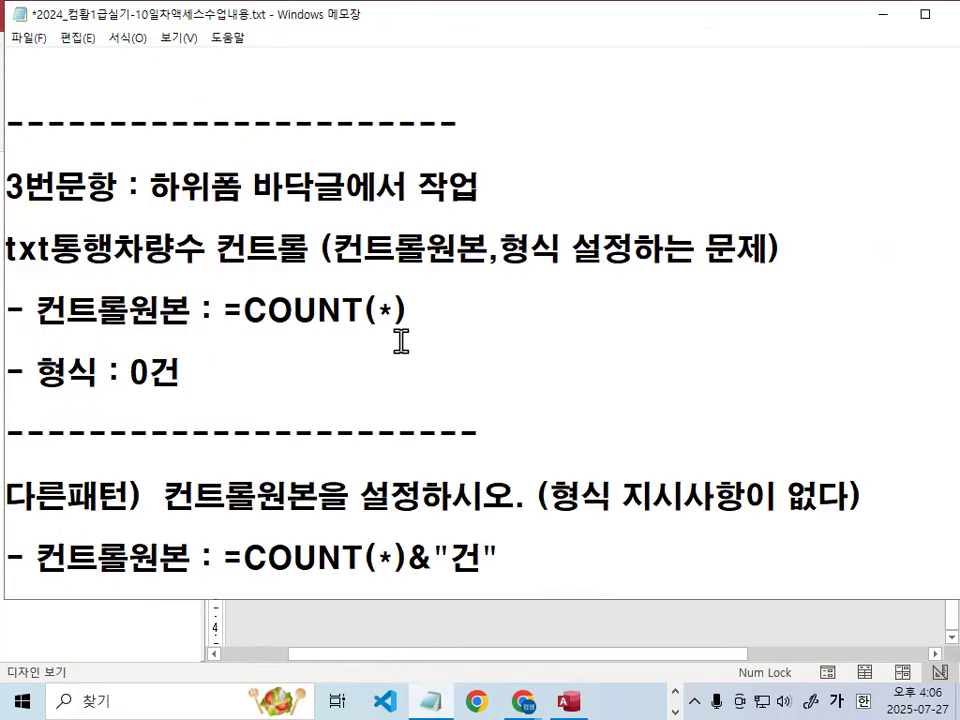
drag(345, 268, 564, 269)
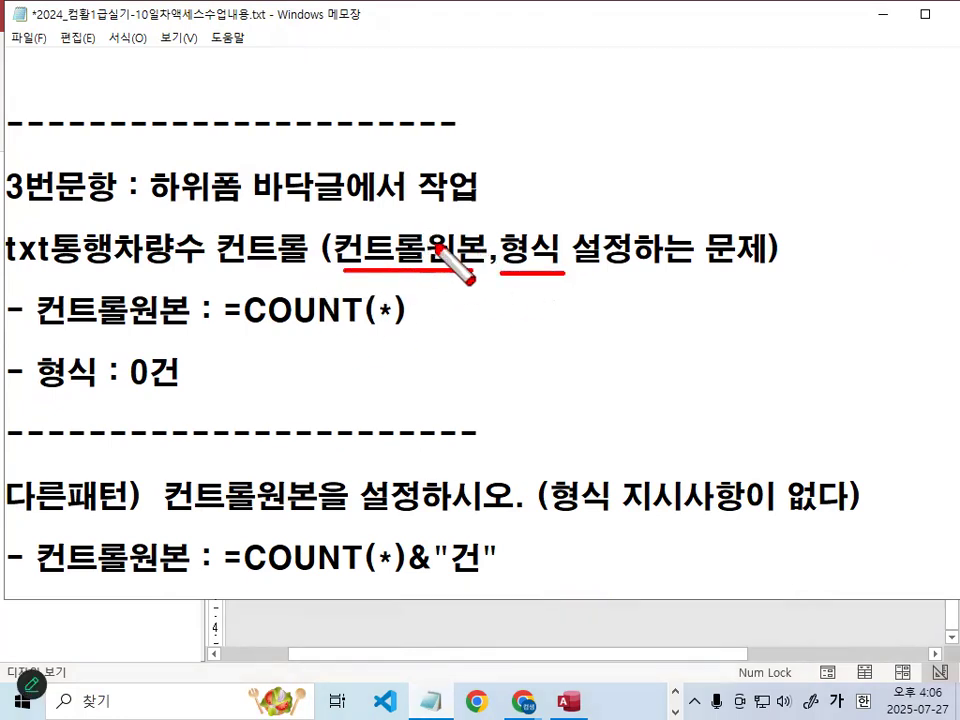
drag(240, 328, 332, 328)
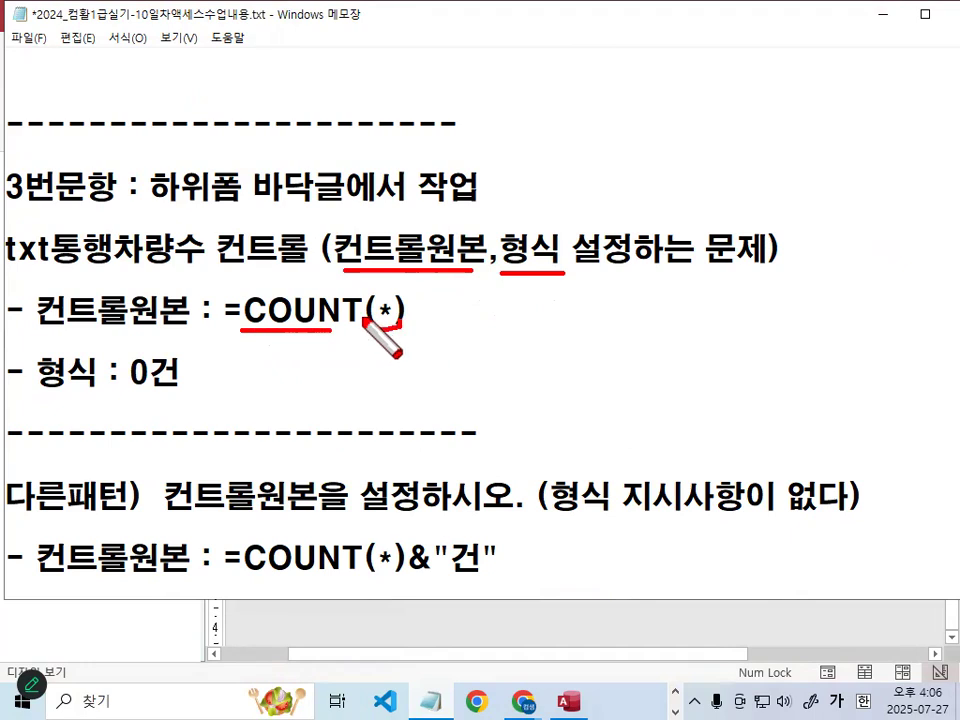
drag(395, 298, 372, 297)
mouse_move(510, 268)
mouse_down()
mouse_move(536, 221)
mouse_move(493, 268)
mouse_move(558, 254)
mouse_up()
drag(44, 388, 105, 393)
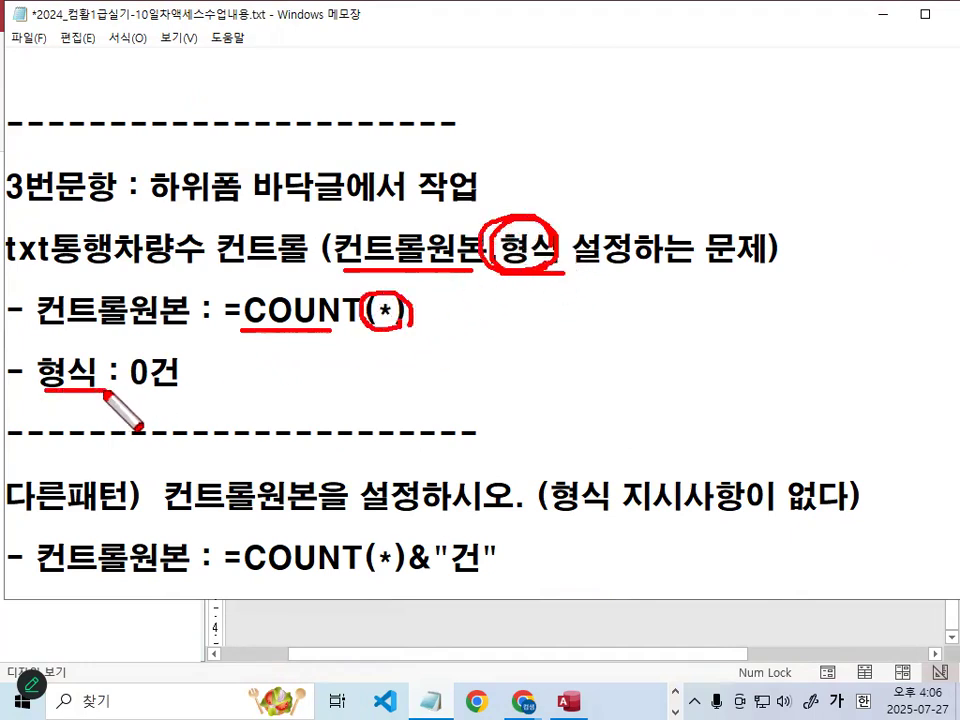
mouse_move(306, 381)
mouse_down()
mouse_move(334, 386)
mouse_move(344, 365)
mouse_move(331, 398)
mouse_up()
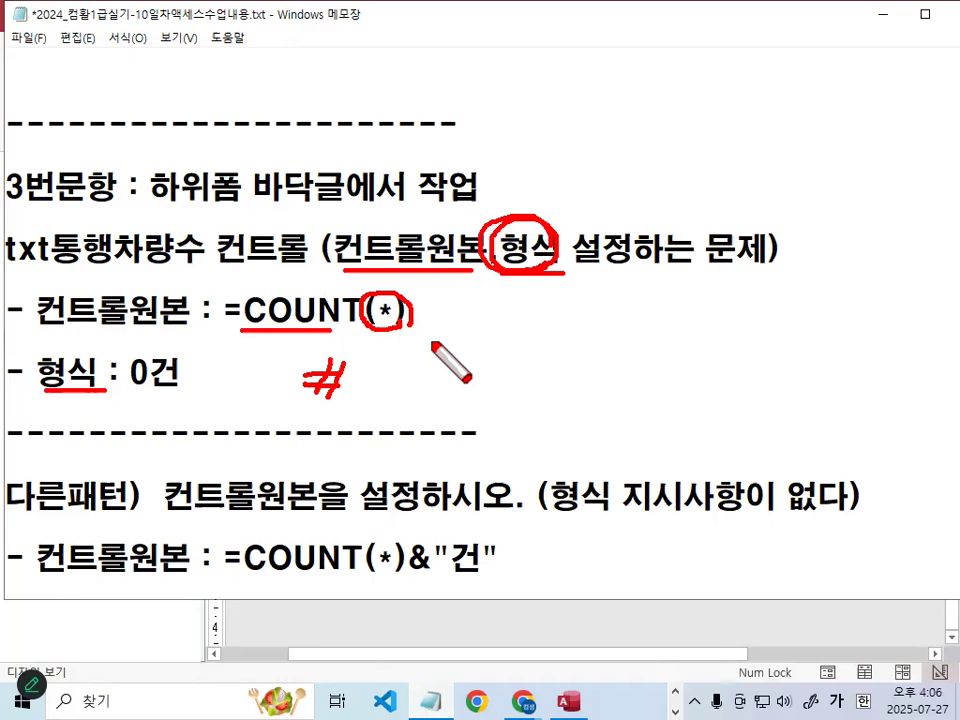
drag(160, 350, 184, 382)
key(Escape)
drag(221, 313, 422, 313)
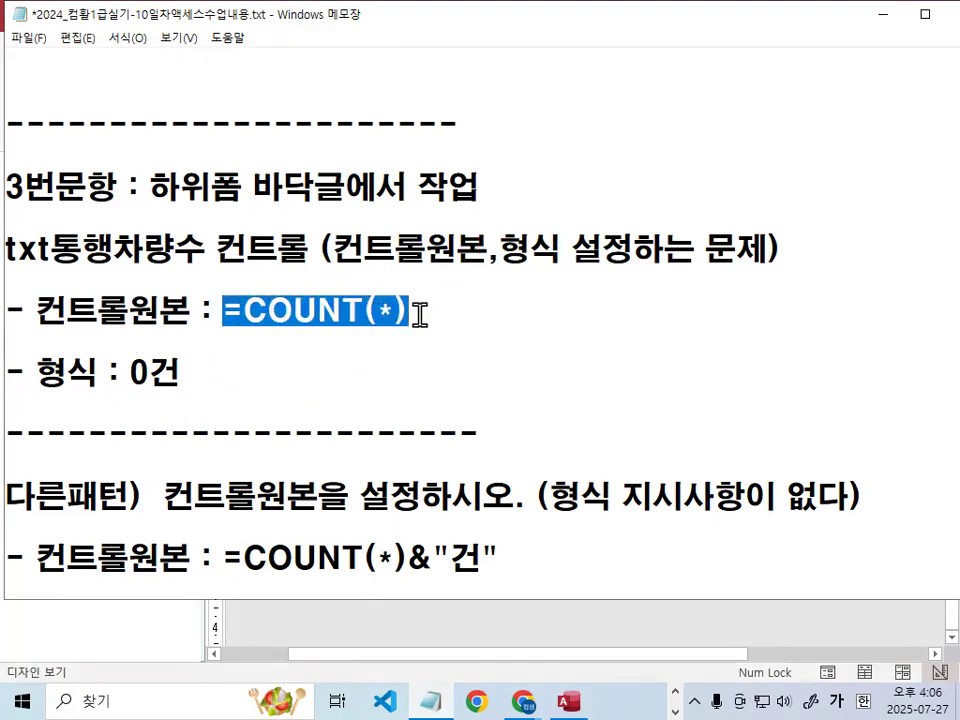
drag(131, 372, 181, 370)
drag(243, 313, 493, 300)
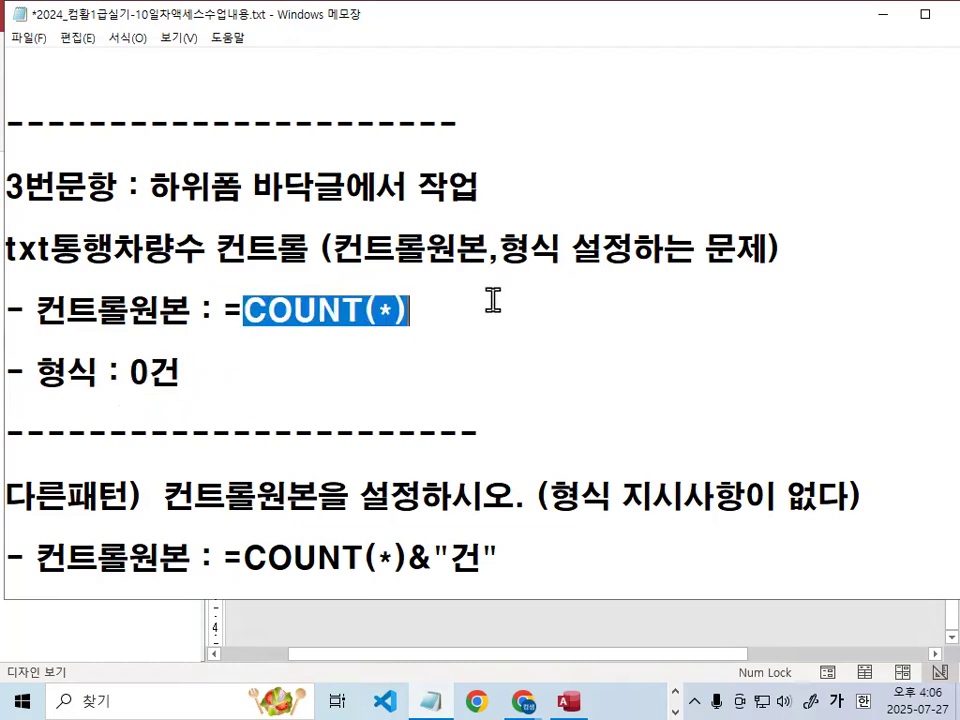
click(881, 18)
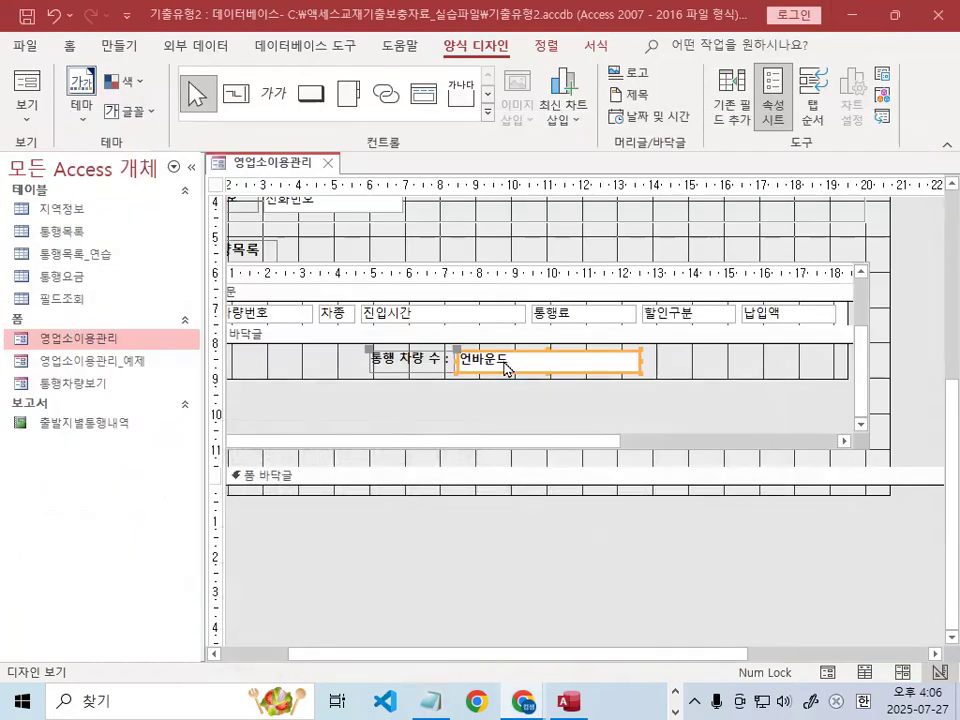
Step: Set the subform footer text box txt통행차량수's 컨트롤 원본 to =Count(*) and its 형식 to 0₩건
click(780, 98)
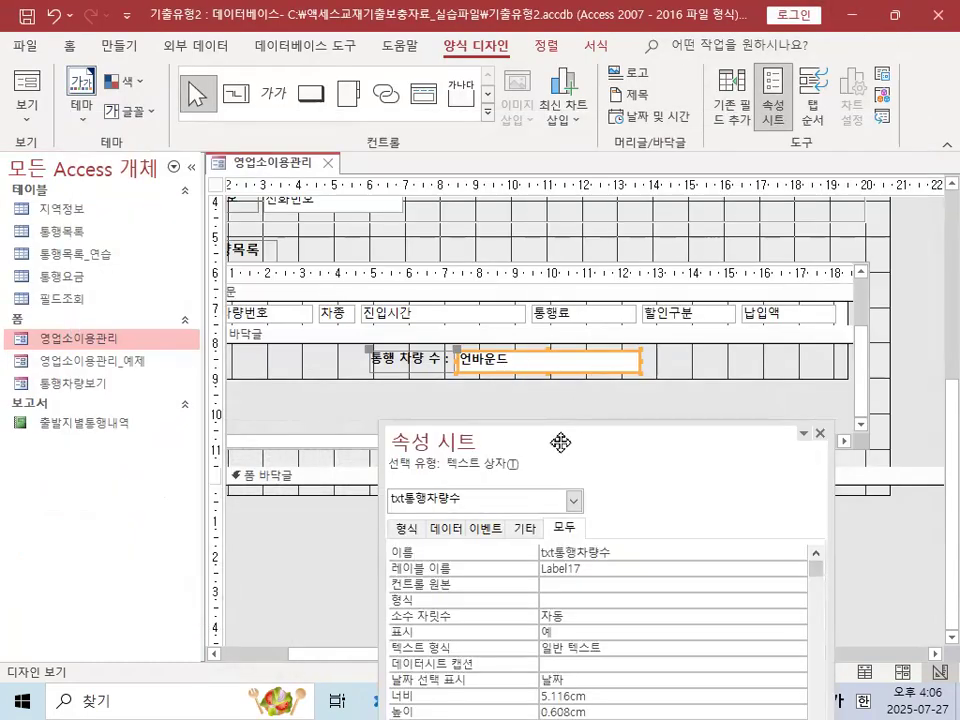
drag(560, 441, 656, 76)
click(738, 219)
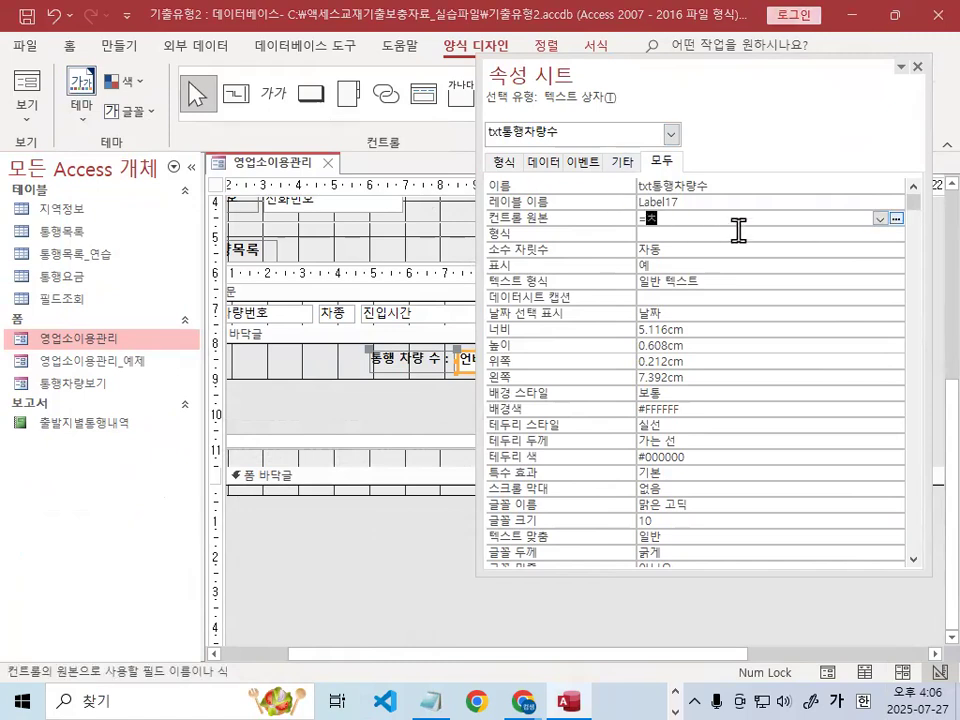
text(=count)
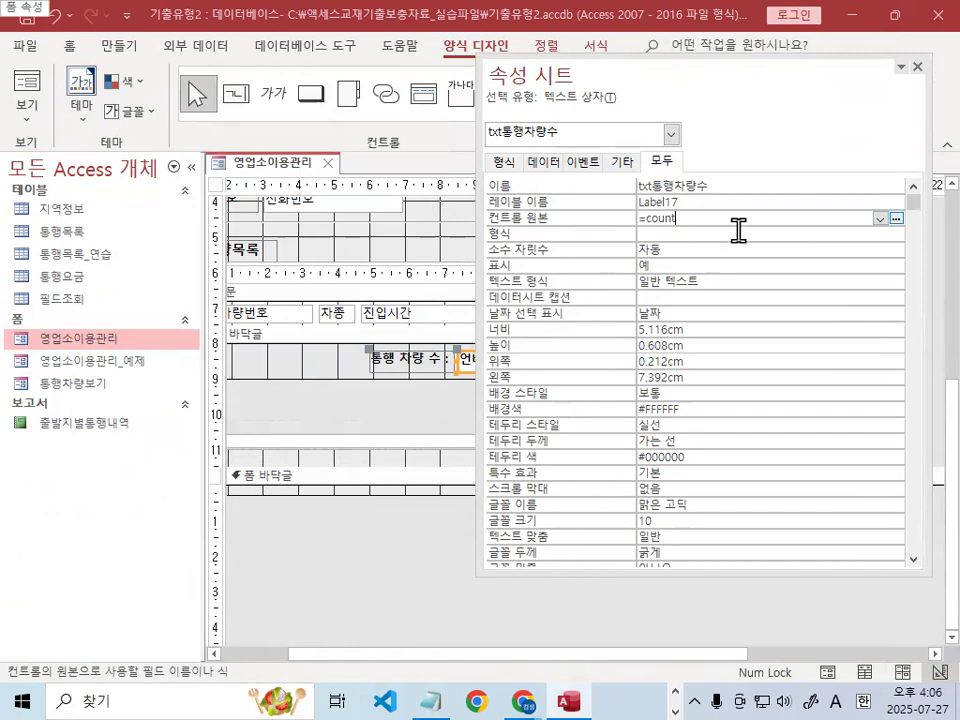
text((*))
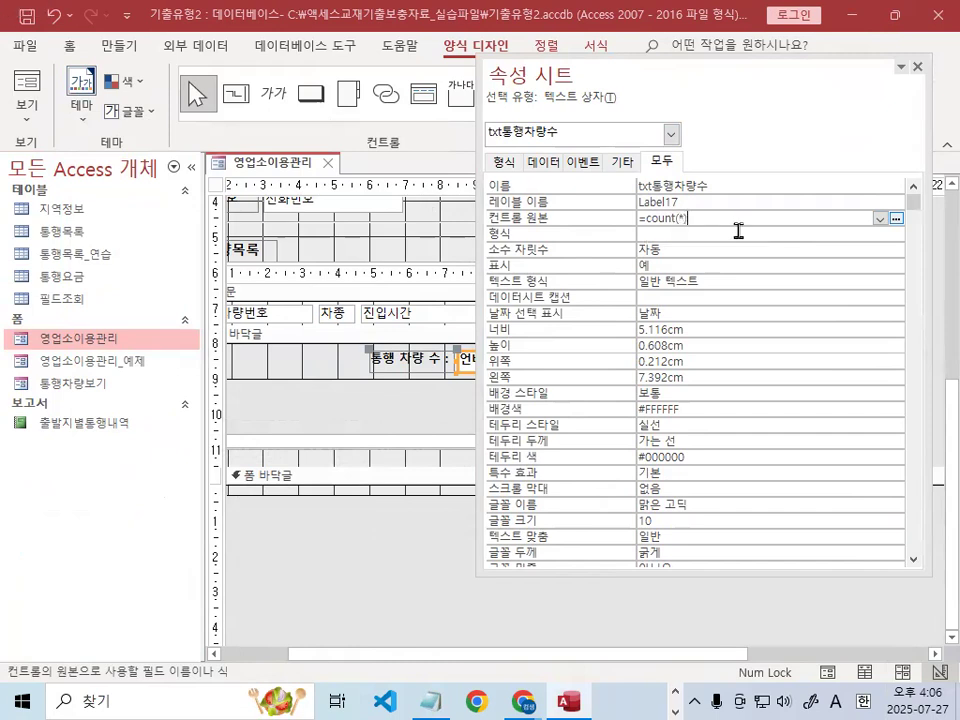
click(738, 232)
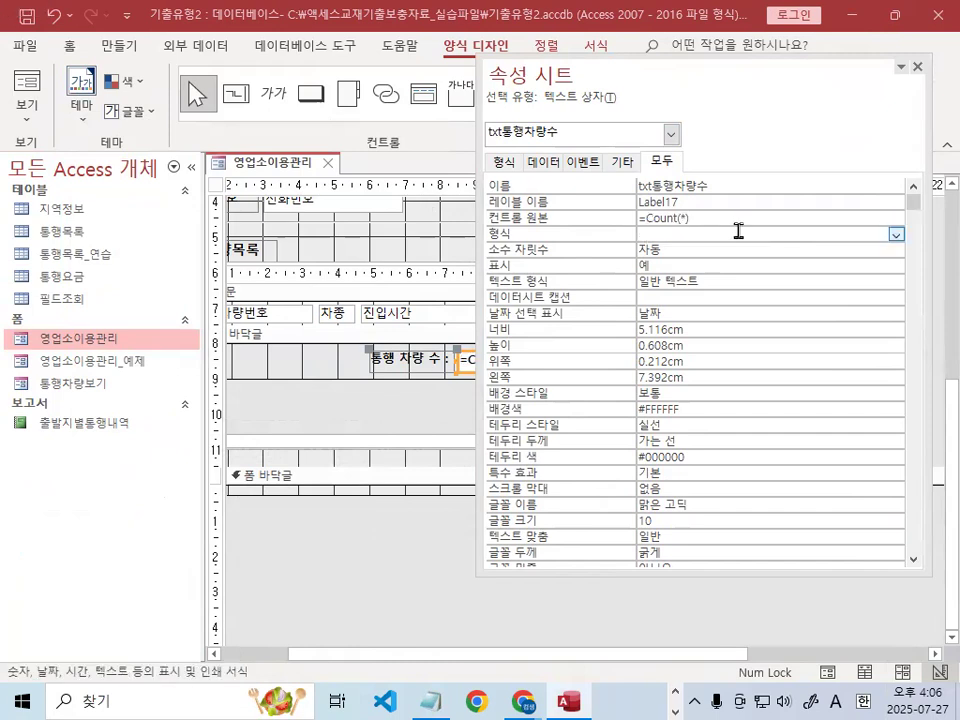
text(0₩건)
key(Return)
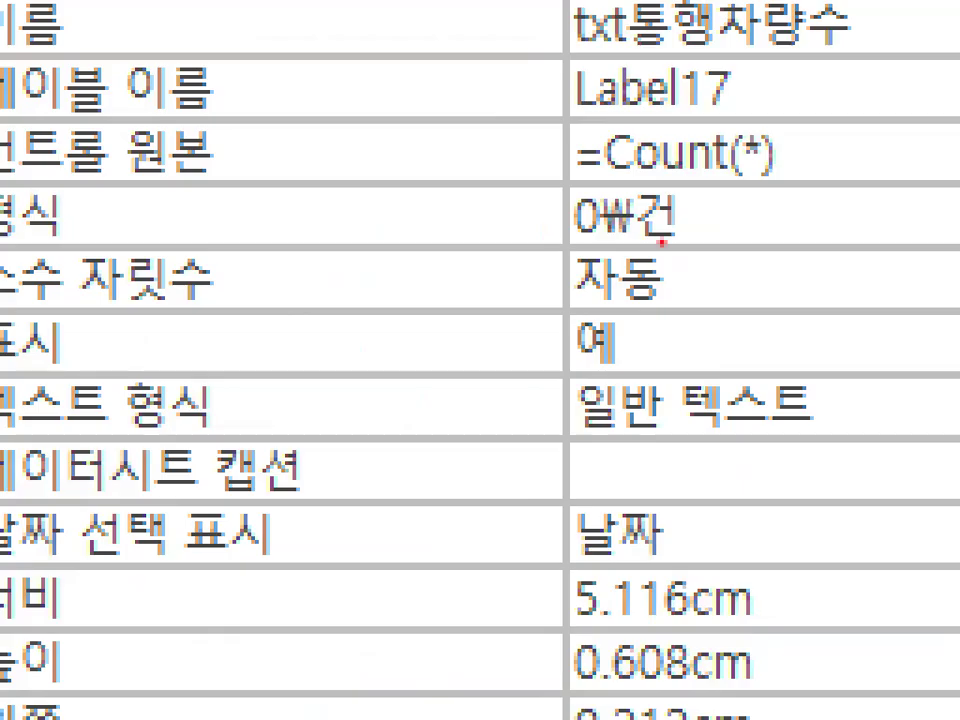
Step: Check the text box's 형식 entry, and examine the 통행 차량 수 box in the subform footer in Form view
mouse_move(733, 216)
mouse_down()
mouse_move(640, 252)
mouse_move(705, 190)
mouse_move(733, 258)
mouse_up()
mouse_move(605, 148)
mouse_down()
mouse_move(620, 190)
mouse_move(846, 32)
mouse_up()
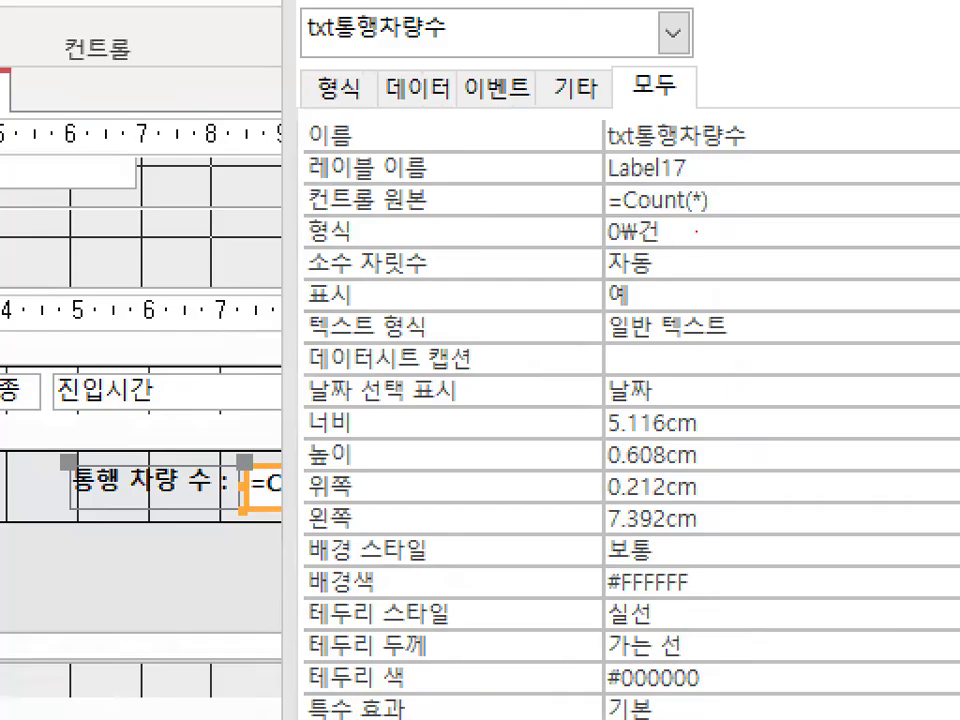
mouse_move(675, 240)
mouse_down()
mouse_move(610, 205)
mouse_move(707, 233)
mouse_up()
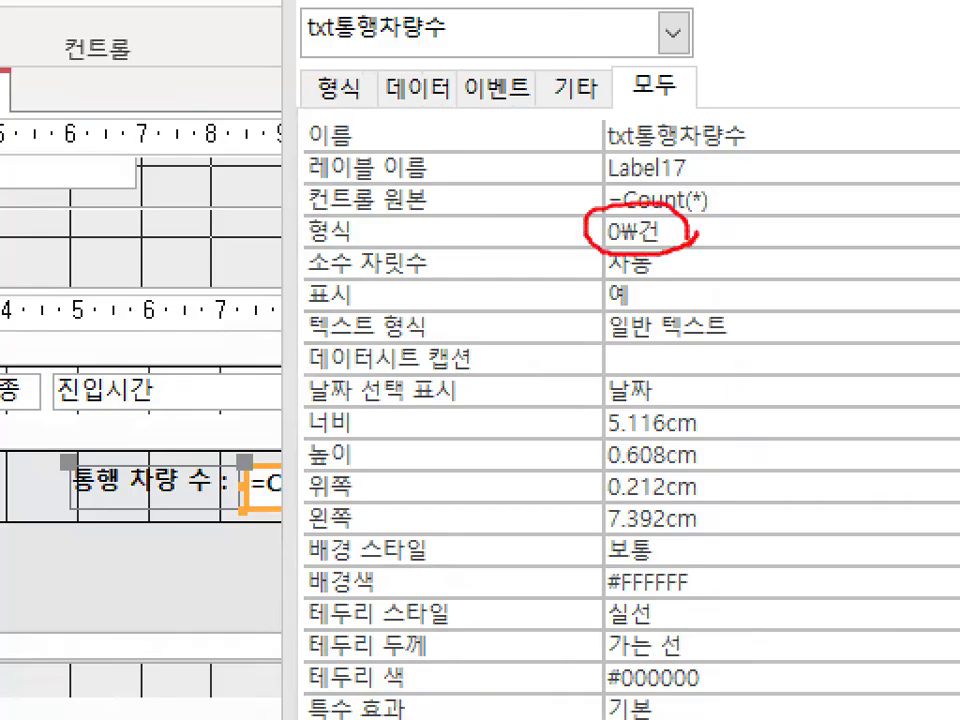
drag(728, 153, 688, 216)
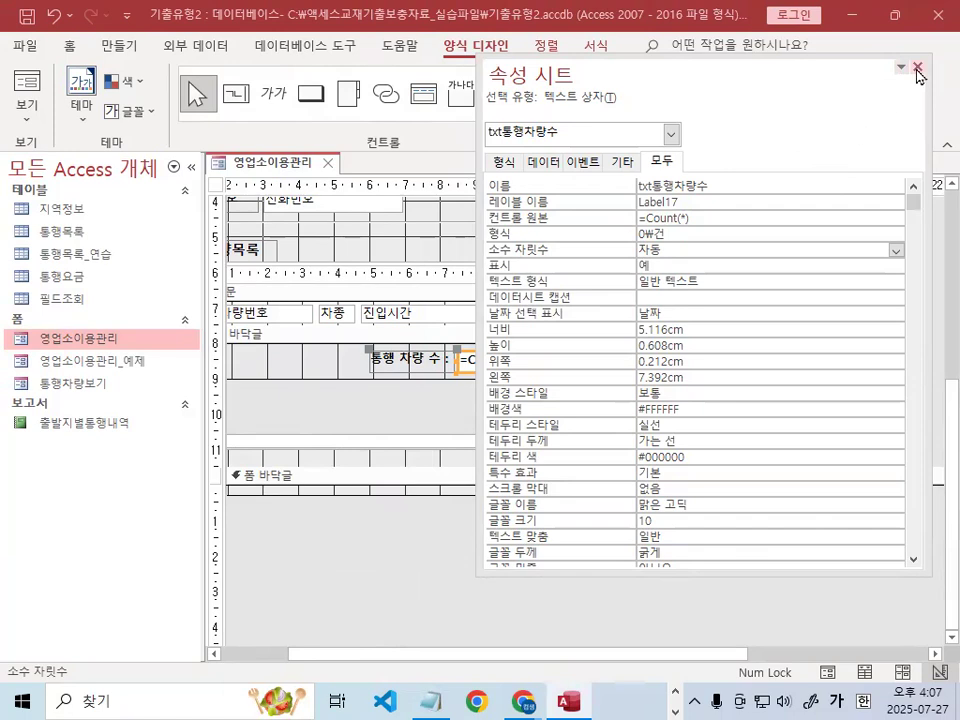
click(29, 84)
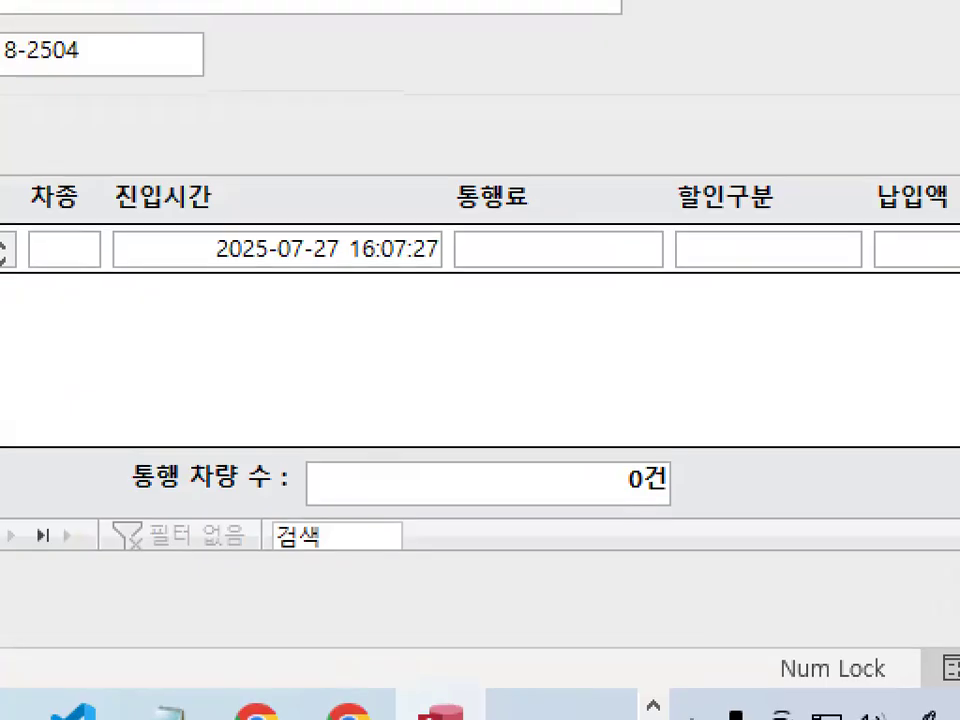
drag(700, 456, 741, 488)
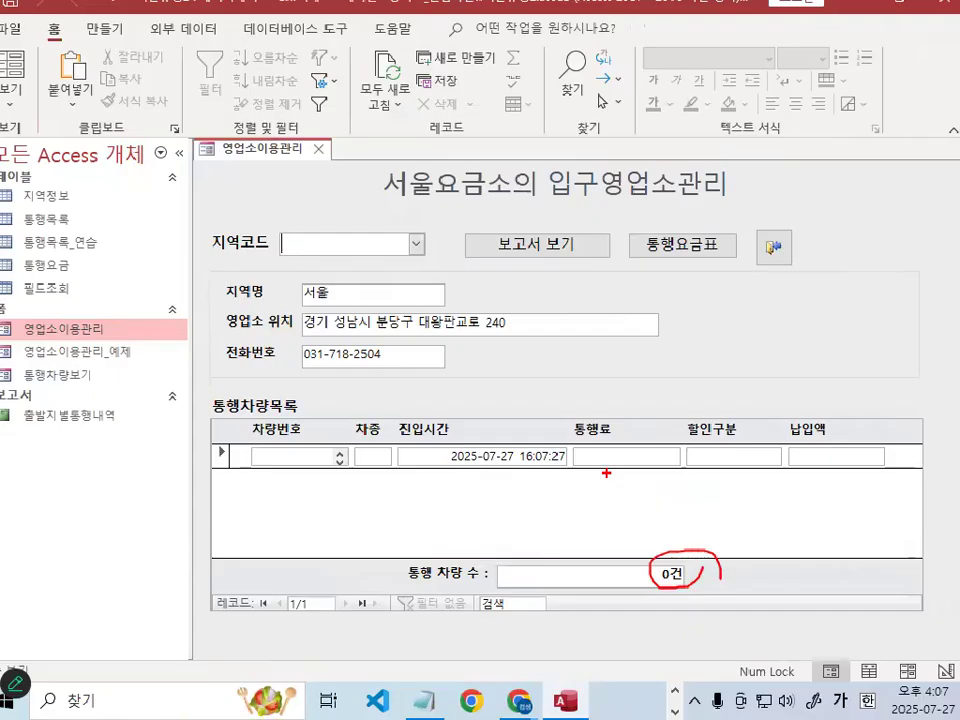
key(Escape)
mouse_move(727, 450)
mouse_down()
mouse_move(611, 456)
mouse_move(729, 450)
mouse_move(722, 462)
mouse_up()
mouse_move(712, 376)
mouse_down()
mouse_move(675, 374)
mouse_move(722, 361)
mouse_move(746, 427)
mouse_up()
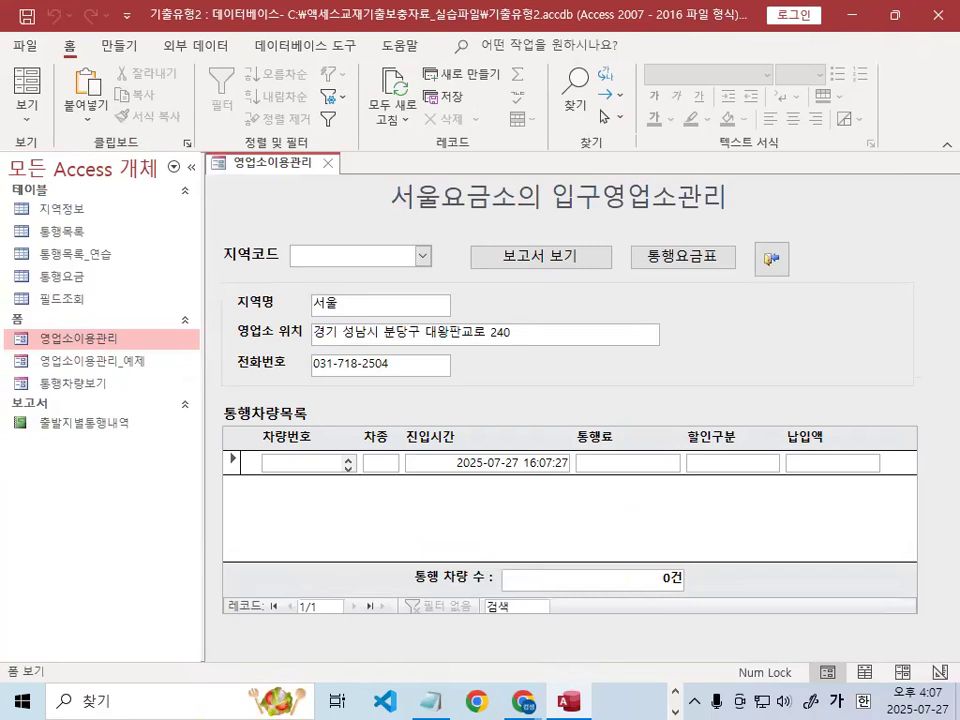
Step: Read the 다른패턴 section of the Notepad notes on setting 컨트롤원본 when no 형식 instruction is given
click(430, 701)
click(259, 336)
drag(361, 245, 737, 245)
scroll(247, 375, down, 2)
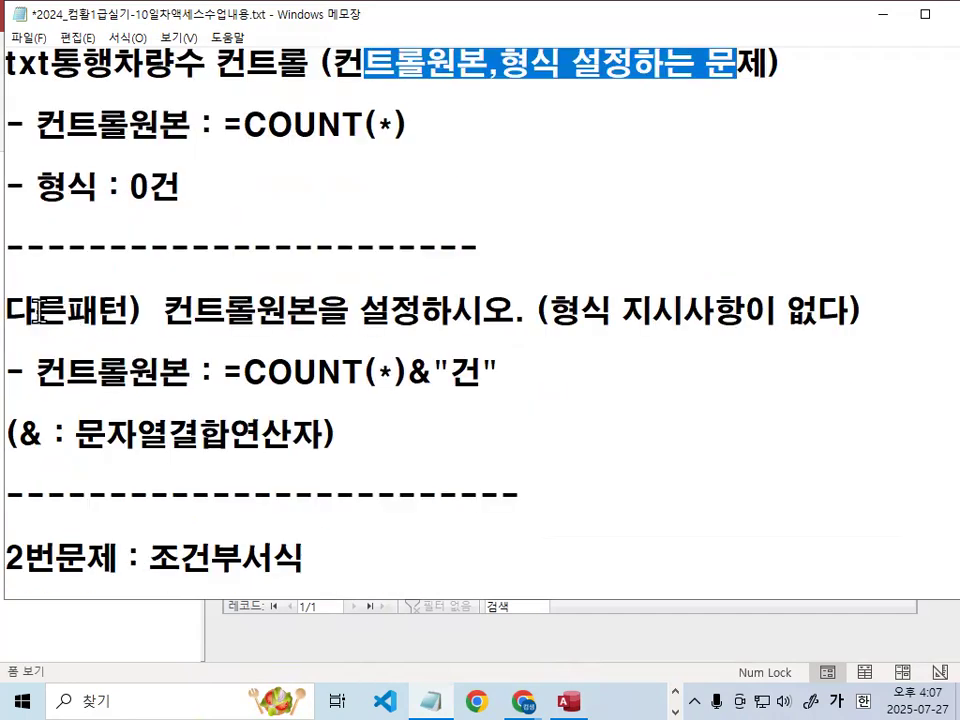
drag(37, 312, 98, 312)
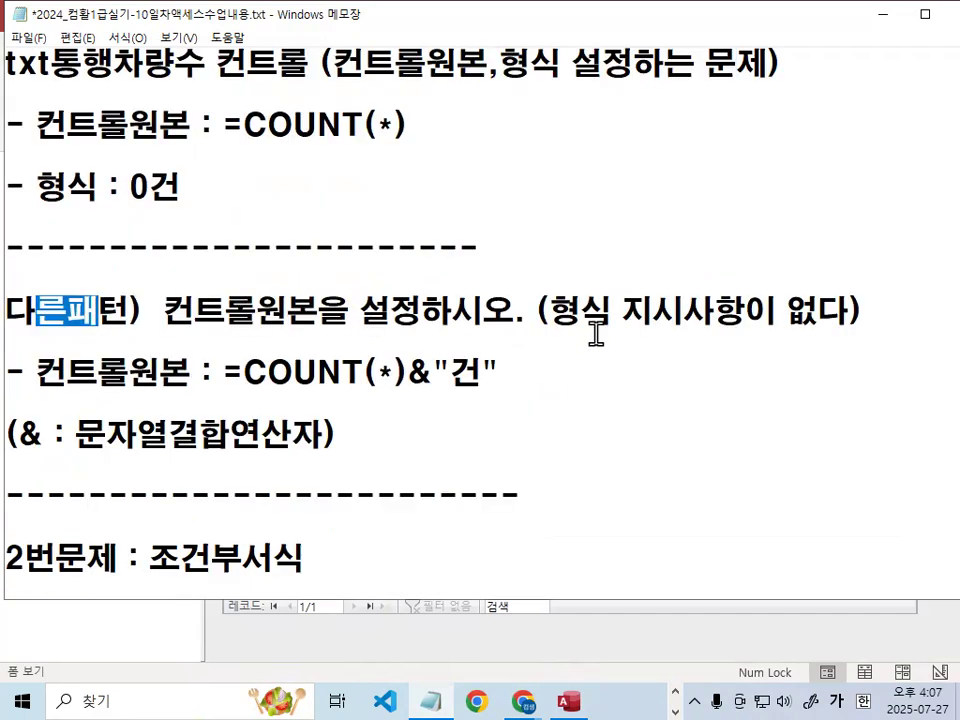
key(ctrl+2)
drag(168, 332, 808, 324)
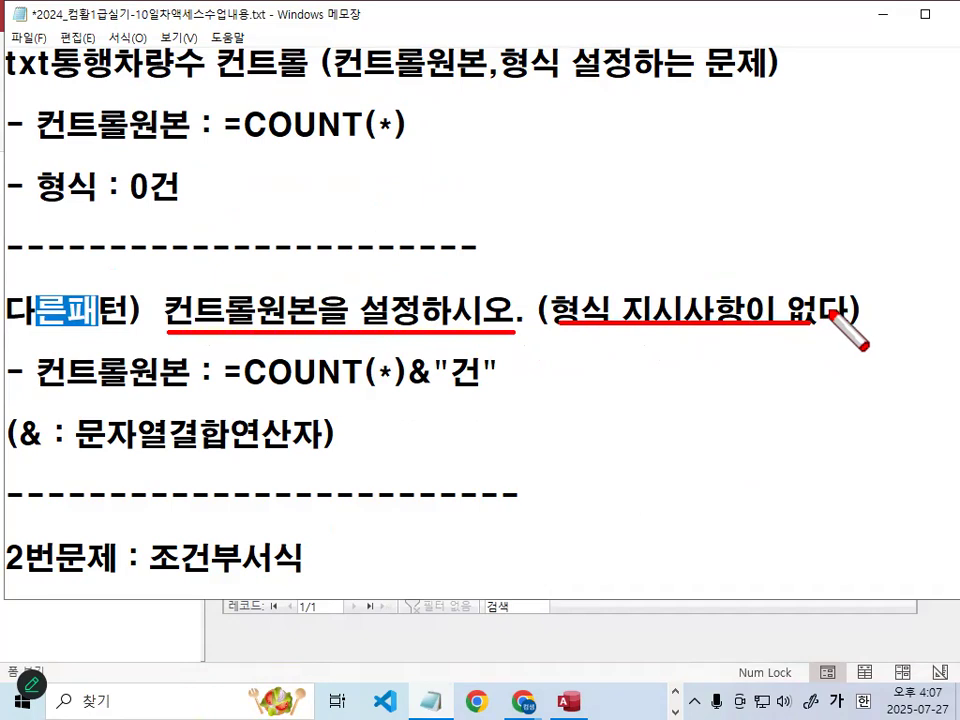
drag(396, 394, 482, 389)
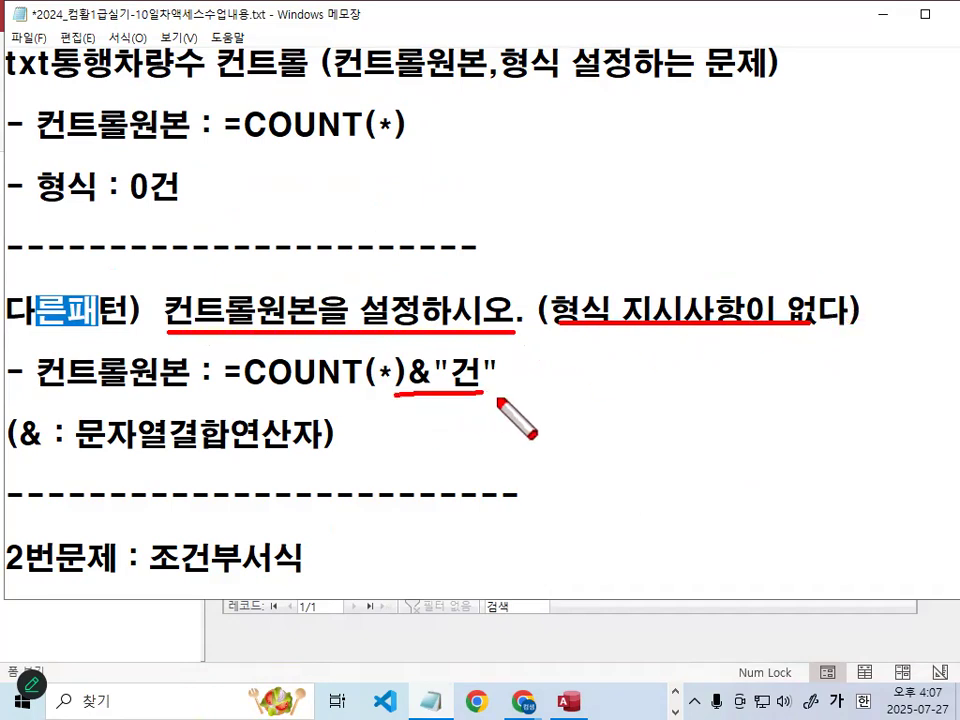
key(ctrl+1)
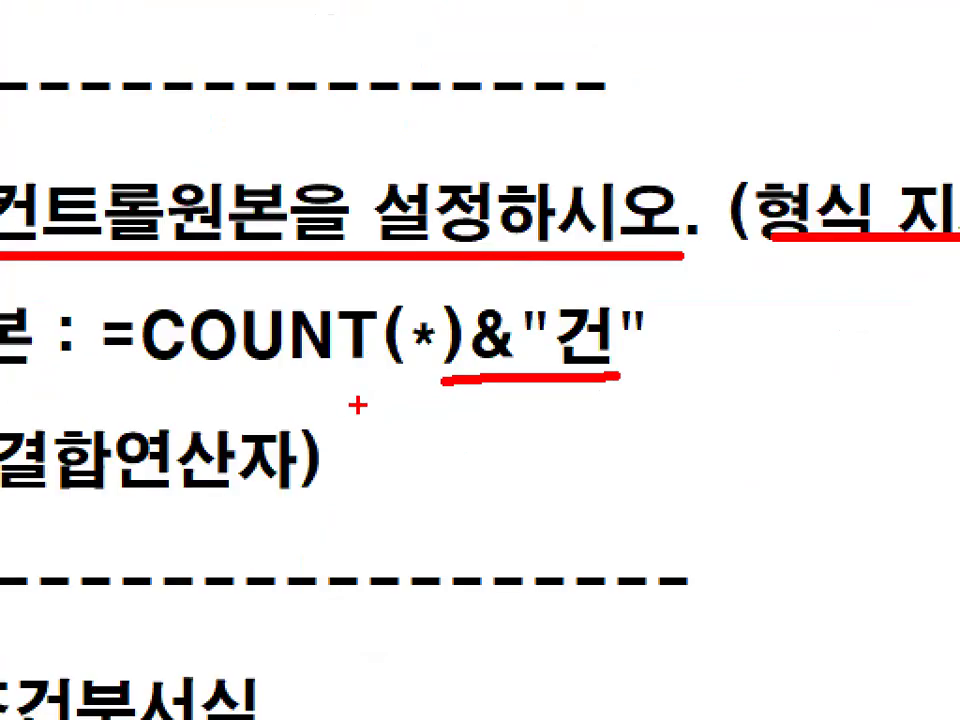
mouse_move(618, 379)
mouse_down()
mouse_move(640, 365)
mouse_move(498, 322)
mouse_up()
scroll(480, 360, down, 2)
key(ctrl+z)
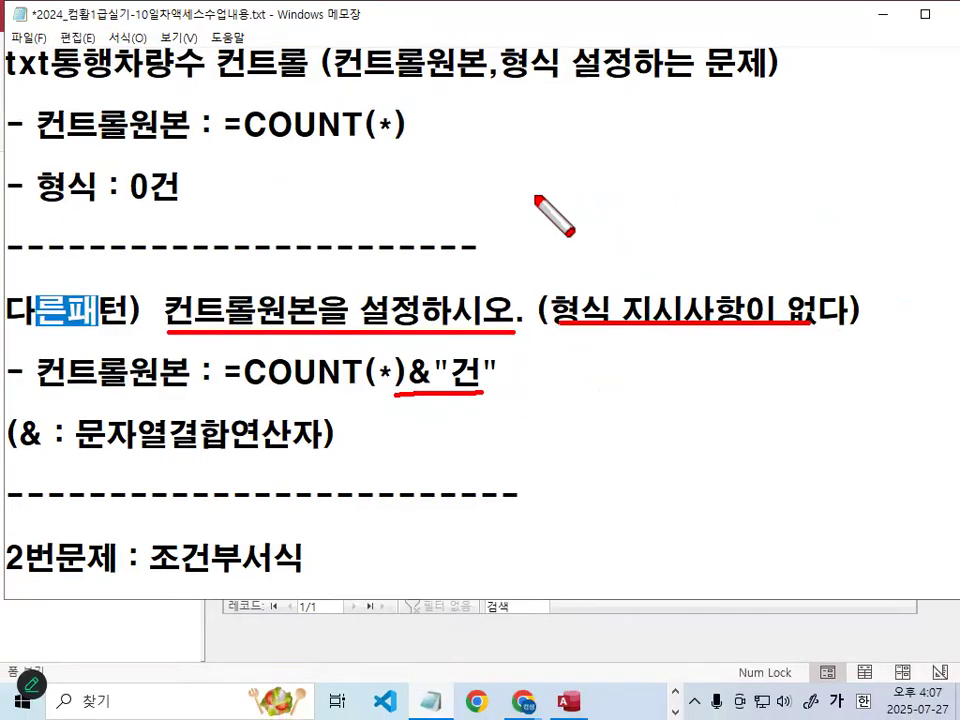
Step: Compare the notes' 형식-based pattern with the string-joining 컨트롤원본 pattern, and return to the Access form
drag(504, 86, 606, 84)
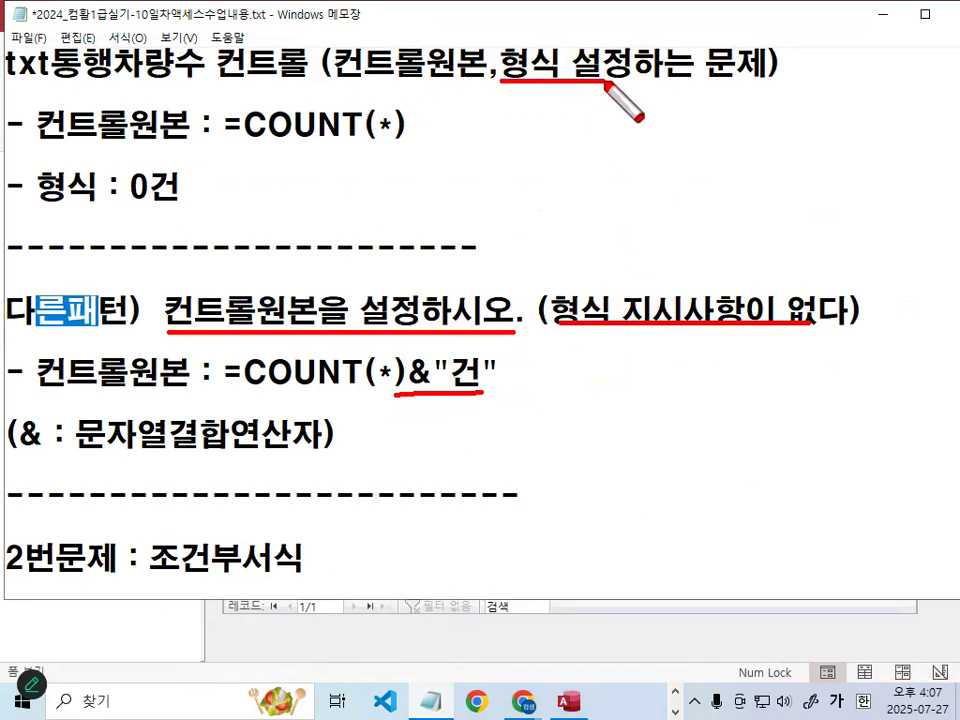
drag(521, 47, 540, 48)
drag(42, 205, 192, 207)
drag(637, 283, 565, 340)
drag(553, 292, 606, 348)
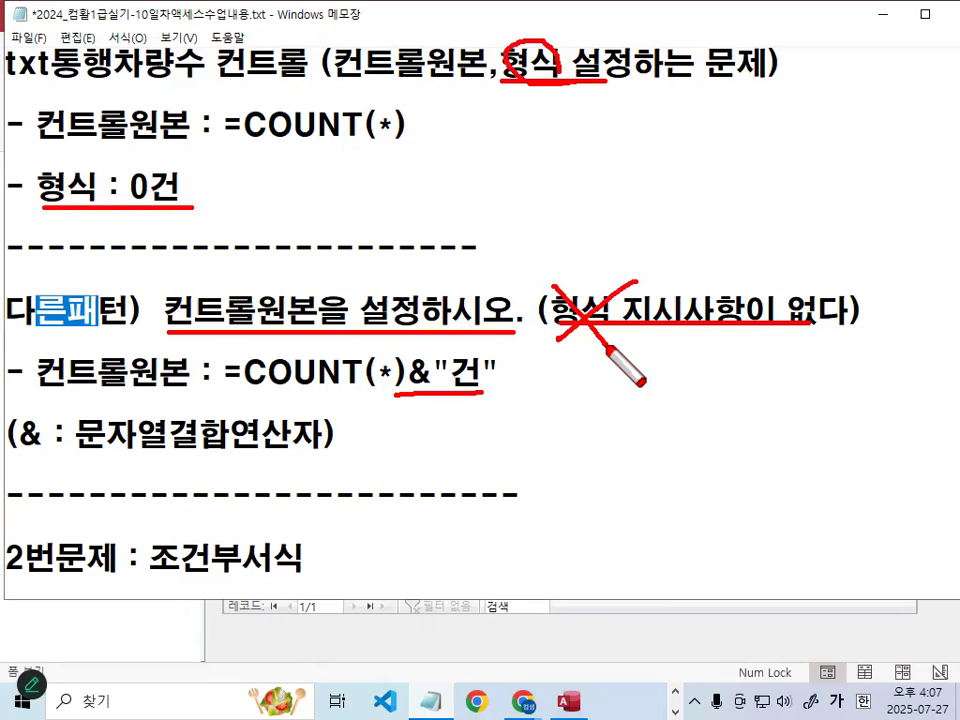
mouse_move(430, 352)
mouse_down()
mouse_move(397, 362)
mouse_move(438, 382)
mouse_up()
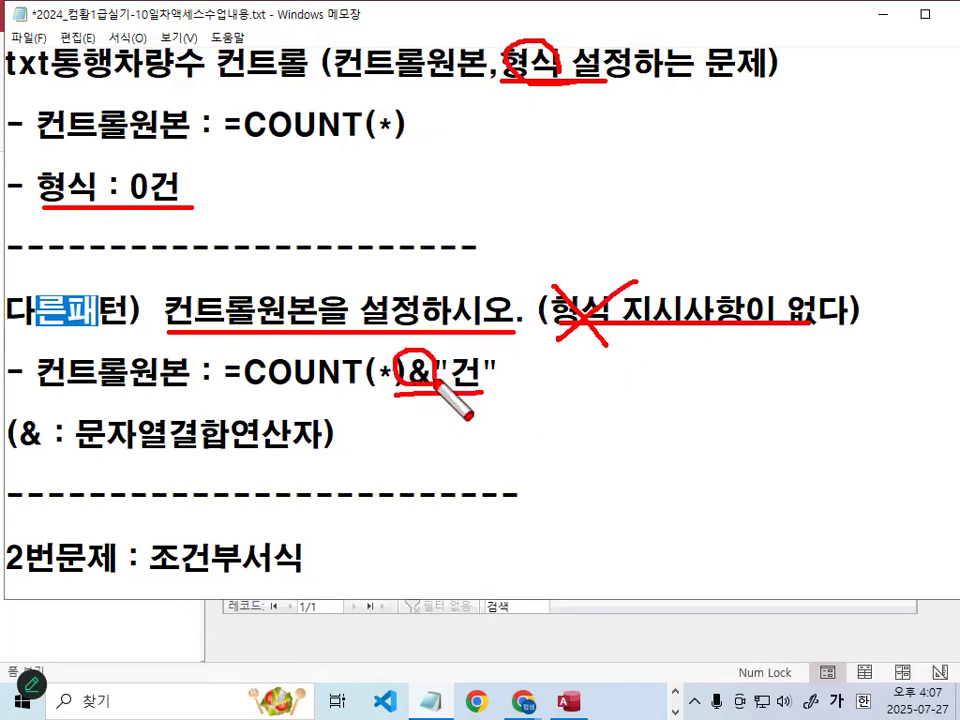
mouse_move(443, 118)
mouse_down()
mouse_move(497, 212)
mouse_move(509, 315)
mouse_up()
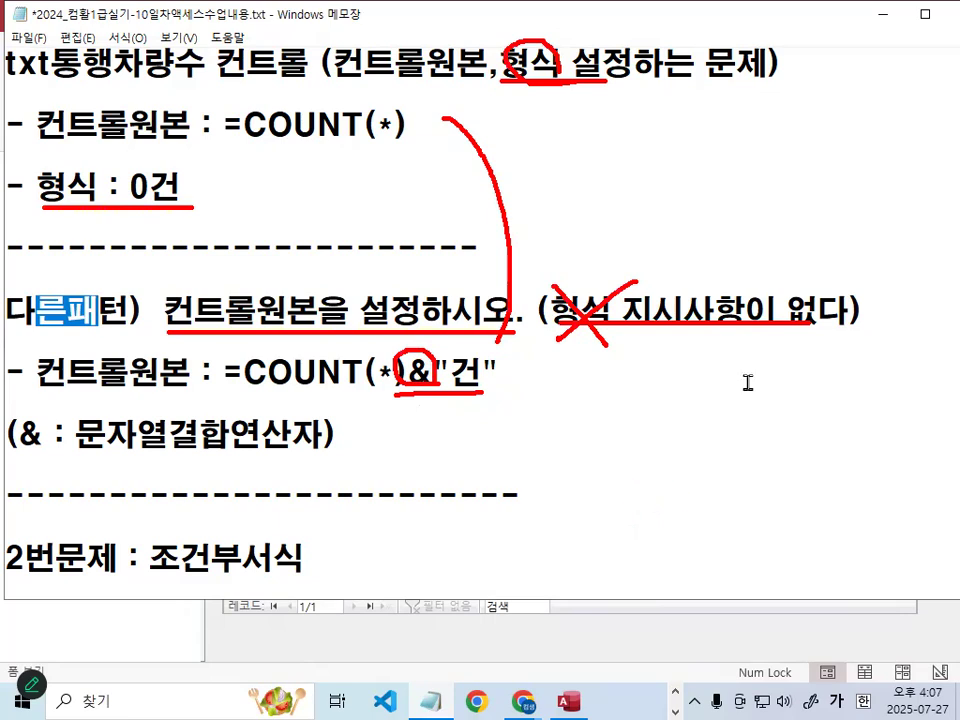
key(Escape)
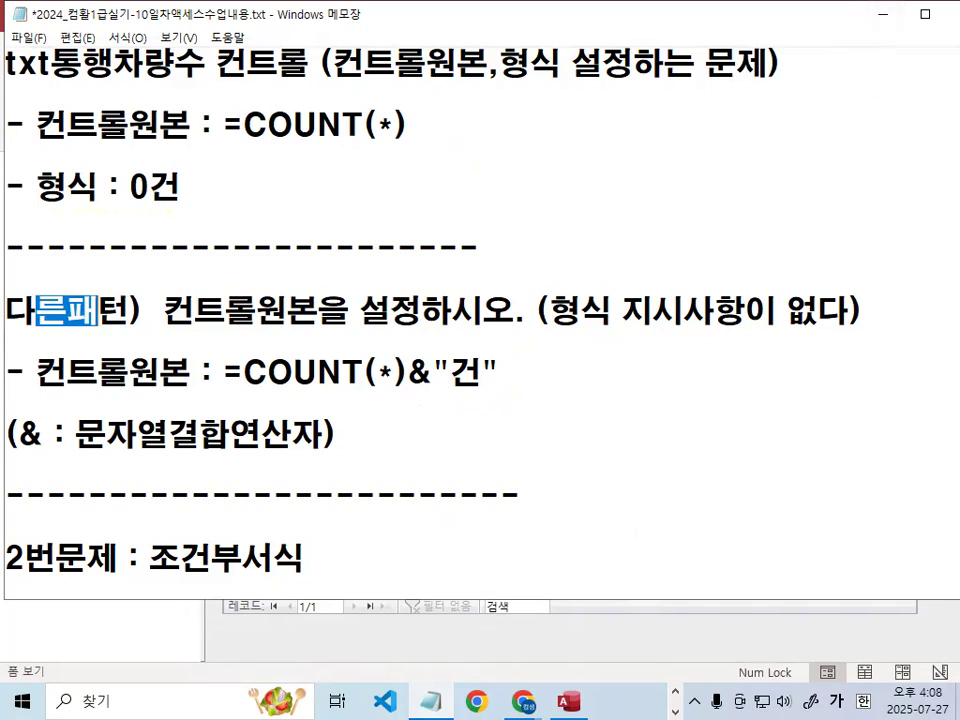
click(880, 15)
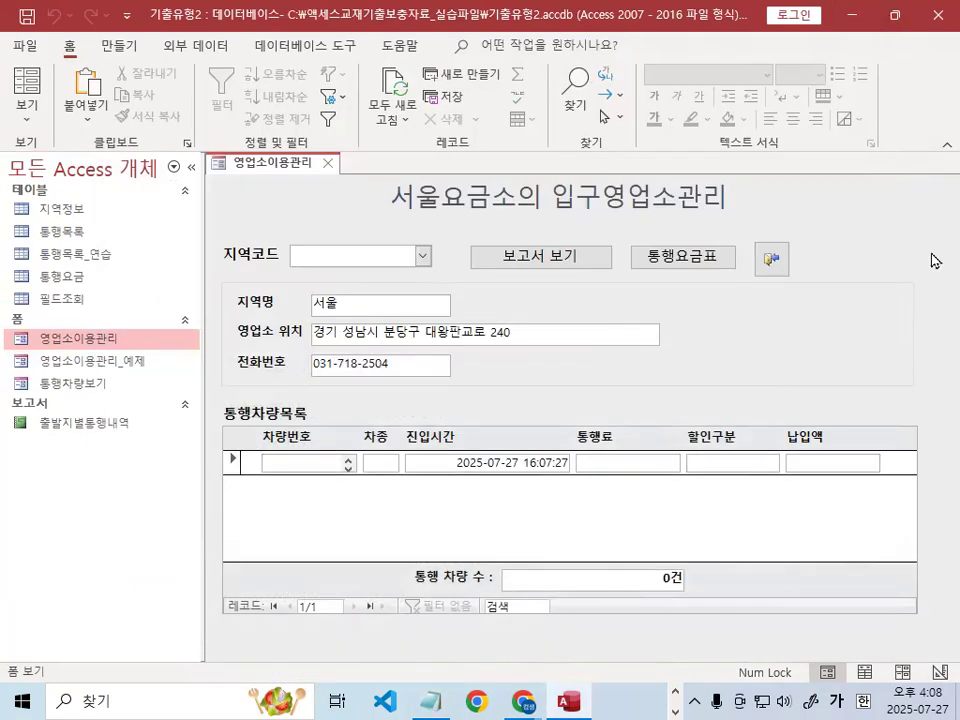
Step: Close the 영업소이용관리 form and open the 통행차량보기 form in Design view
click(327, 162)
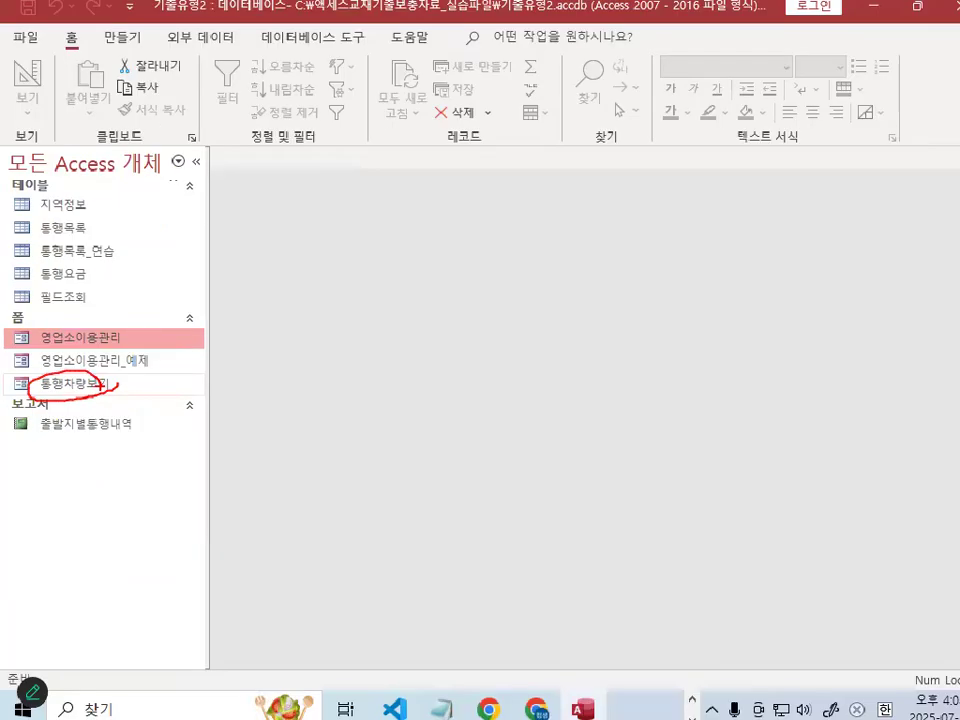
right_click(204, 387)
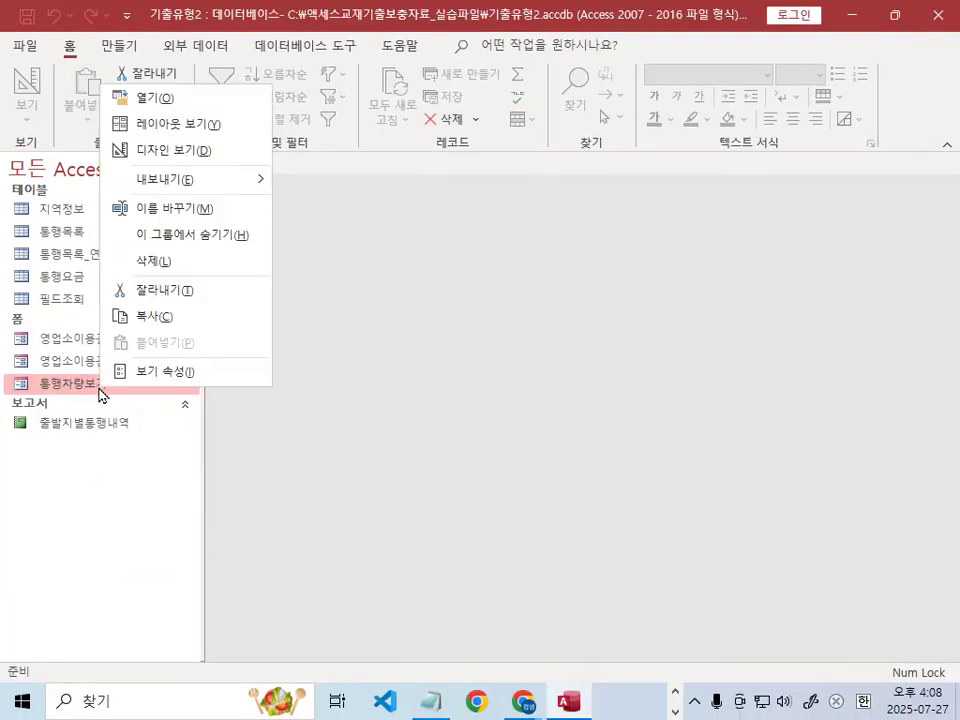
click(178, 151)
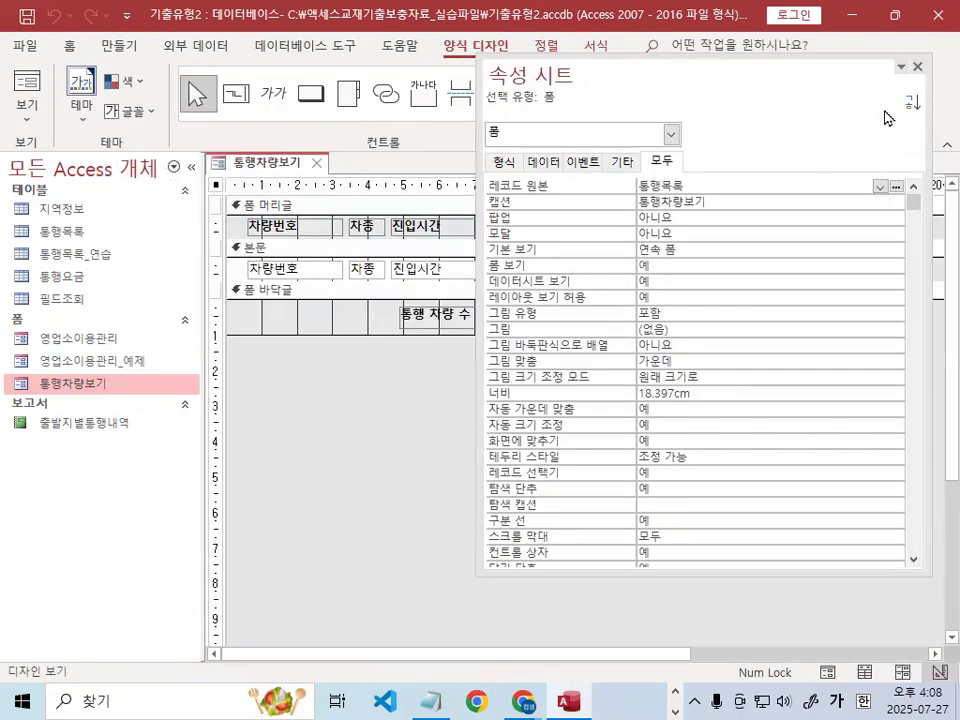
Step: Close the property sheet, switch the 통행차량보기 form to Form view, and examine the 할인구분 column for records with a discount
click(917, 66)
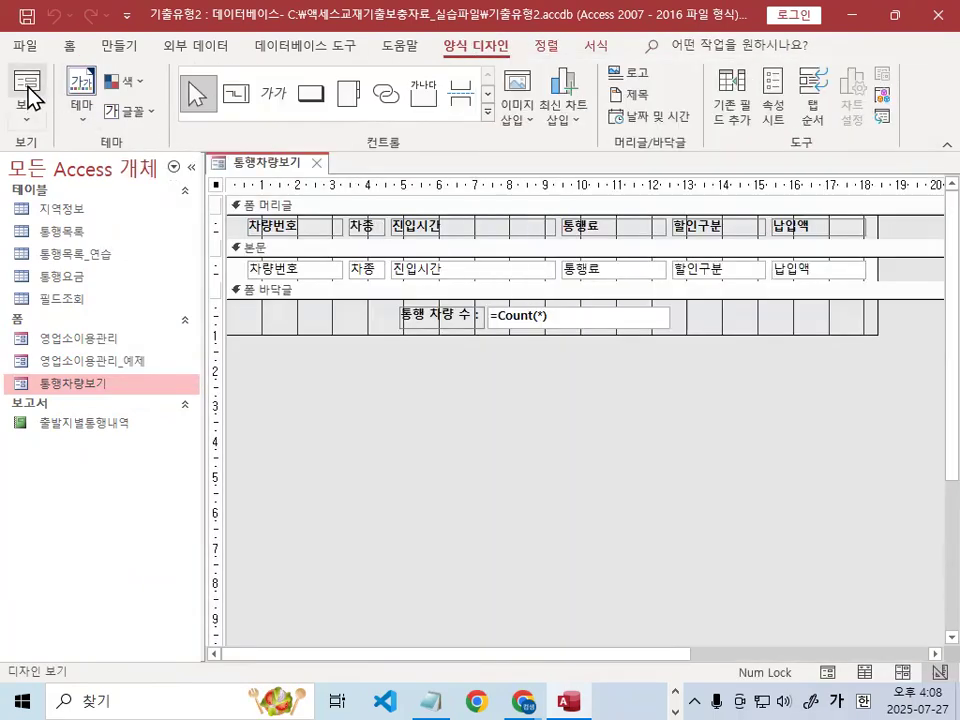
click(27, 92)
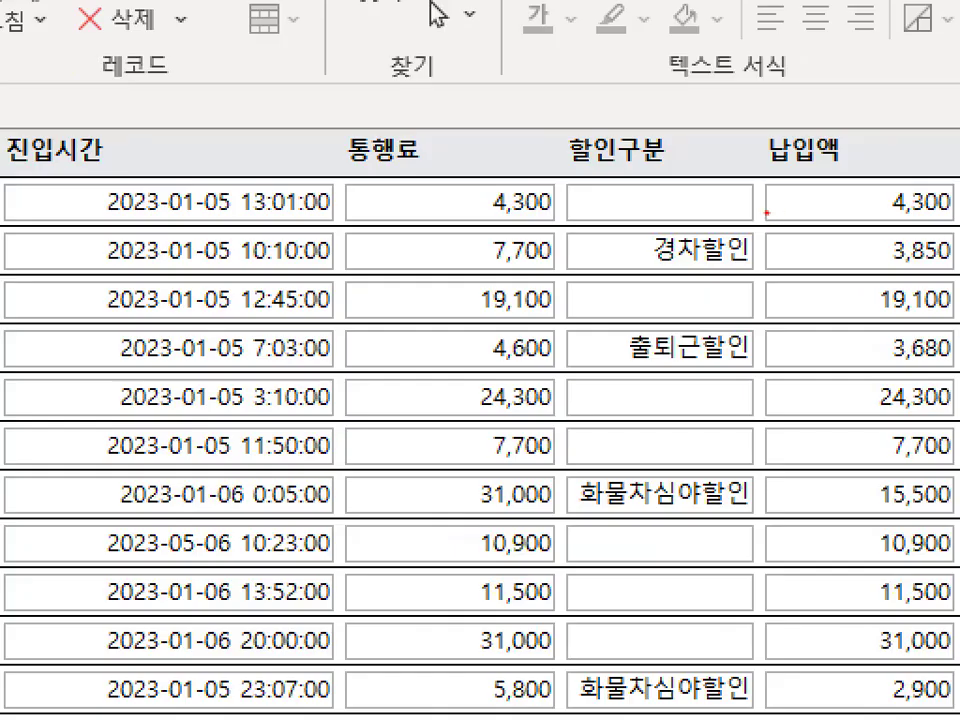
mouse_move(768, 195)
mouse_down()
mouse_move(734, 221)
mouse_move(766, 214)
mouse_move(760, 229)
mouse_move(729, 243)
mouse_up()
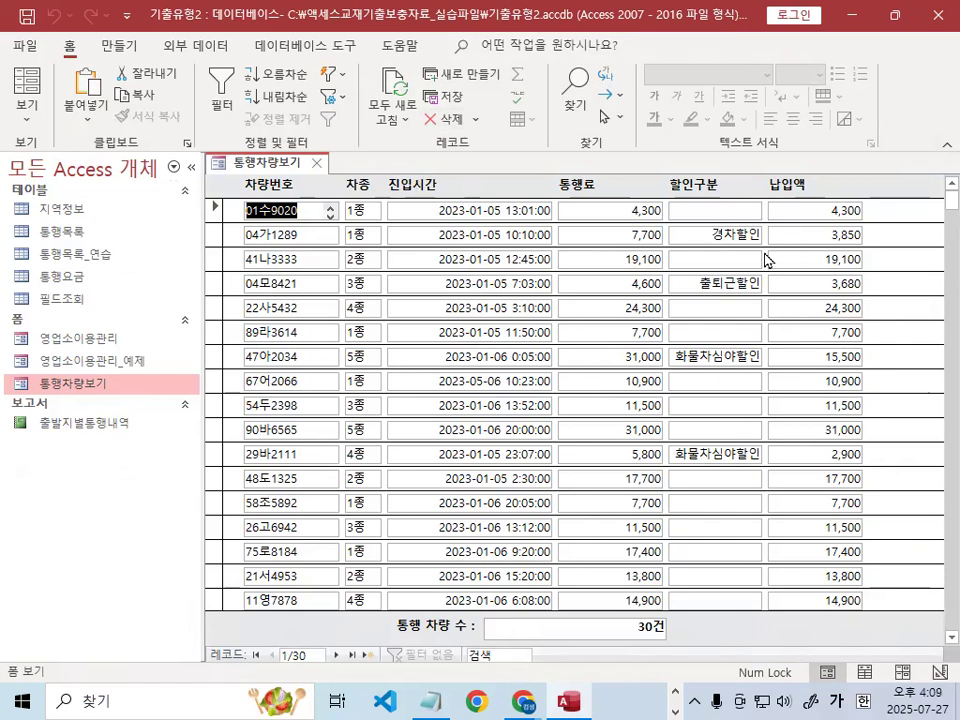
drag(700, 242, 746, 243)
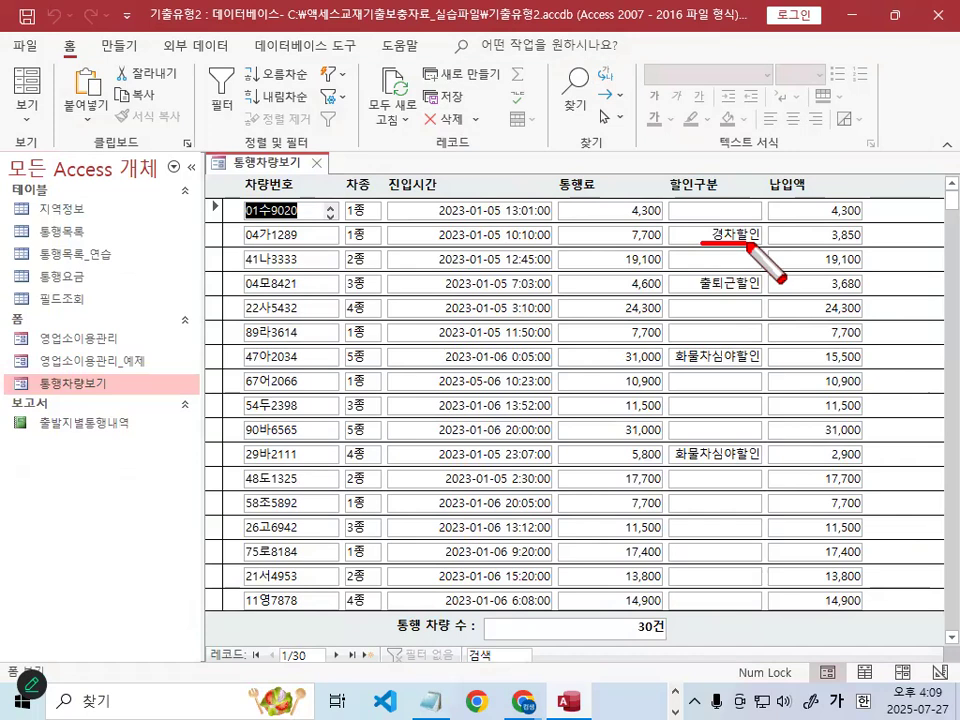
mouse_move(763, 243)
mouse_down()
mouse_move(636, 222)
mouse_move(700, 250)
mouse_up()
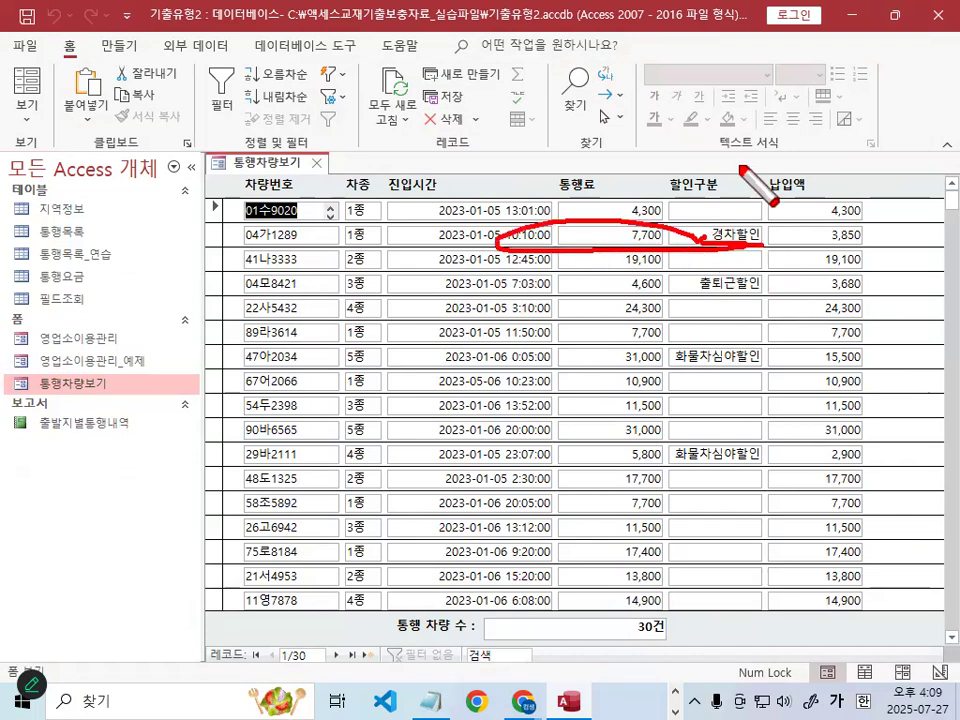
key(Escape)
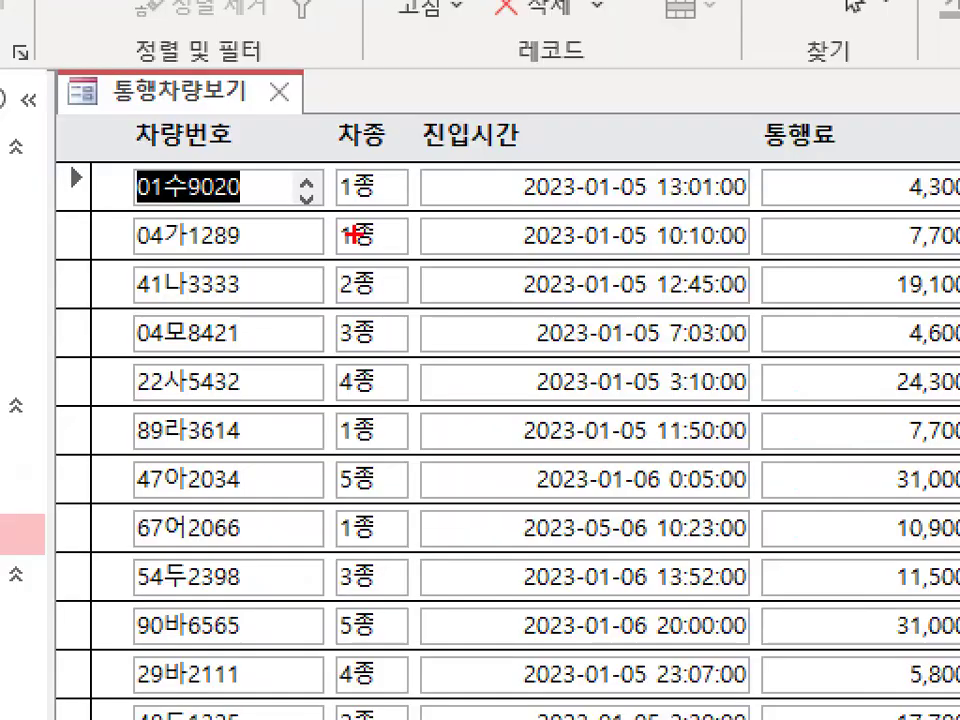
Step: Examine the 차종, 진입시간 and 통행료 fields of the 경차할인 record as targets for conditional formatting
drag(360, 210, 383, 208)
drag(342, 211, 381, 239)
drag(390, 185, 412, 250)
mouse_move(470, 200)
mouse_down()
mouse_move(548, 268)
mouse_move(583, 250)
mouse_up()
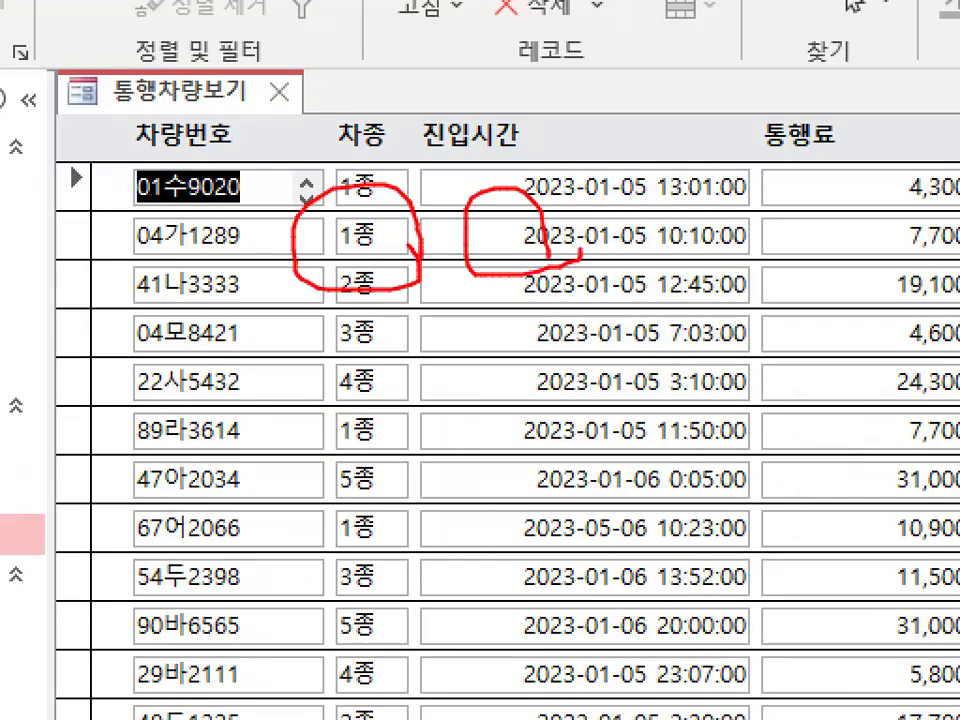
drag(823, 233, 820, 243)
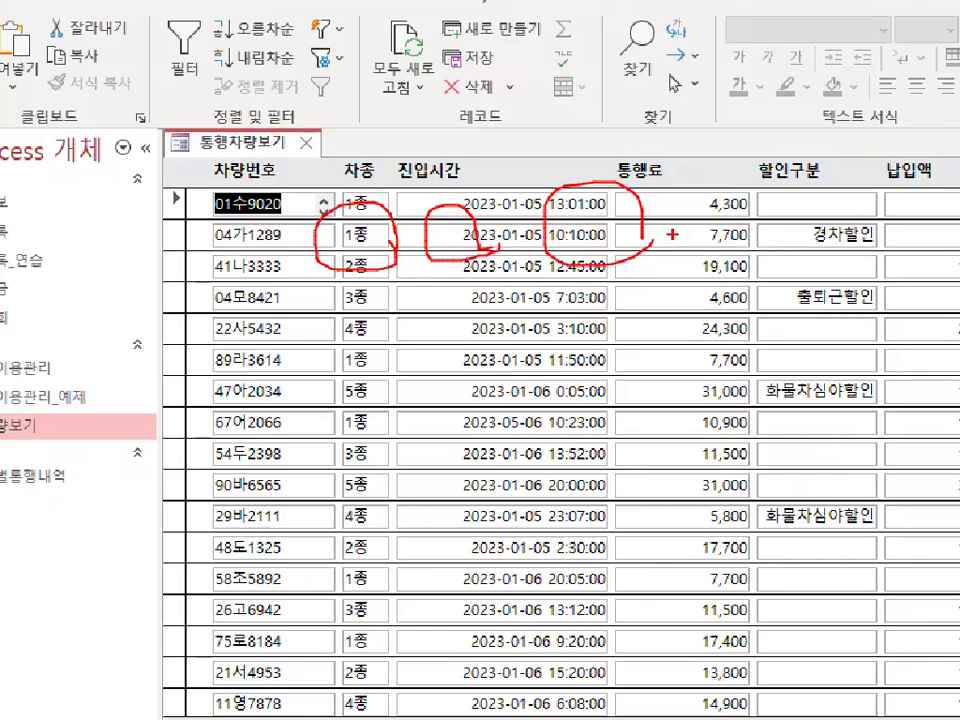
key(Escape)
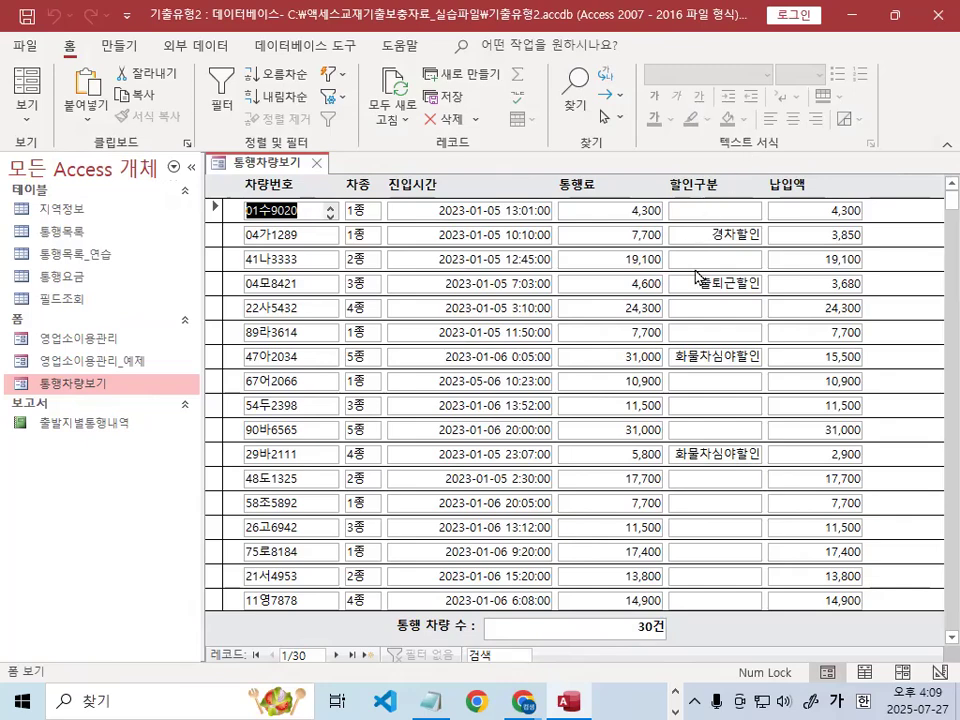
Step: Read the 2번문제 조건부서식 section of the Notepad notes on selecting all 본문 controls and switching the rule from 필드값이 to 식이
click(431, 700)
scroll(365, 430, down, 3)
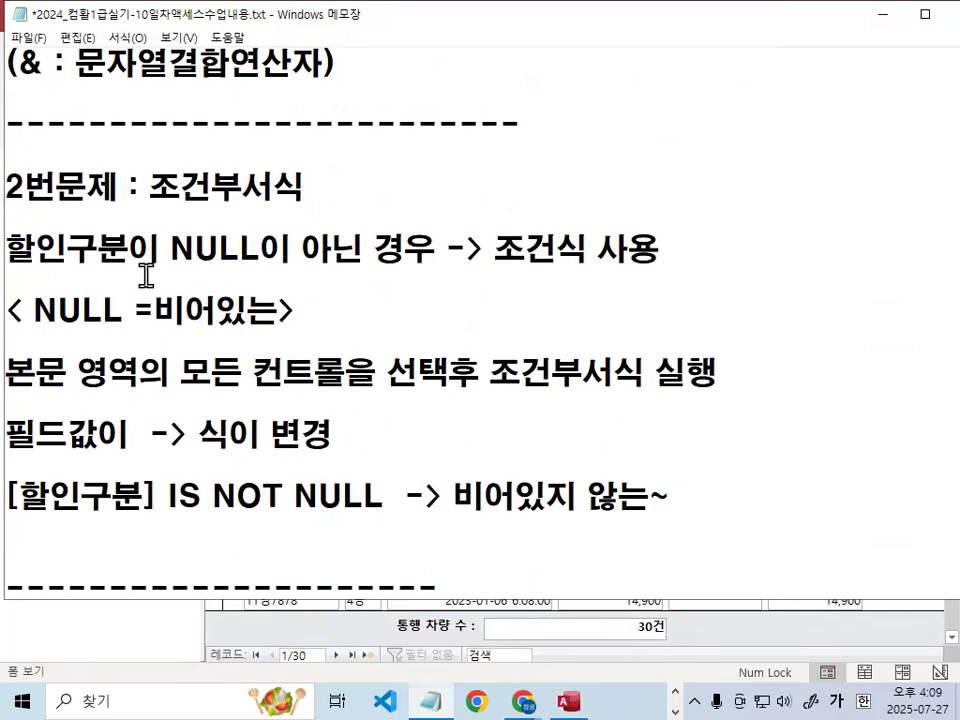
drag(5, 248, 657, 246)
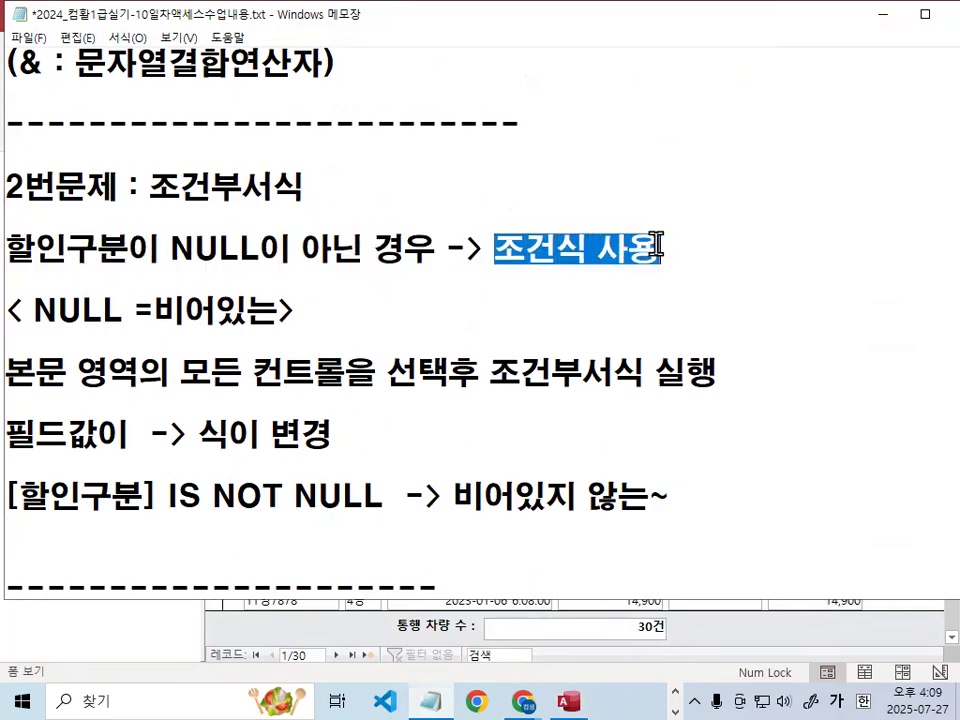
drag(31, 309, 80, 309)
drag(153, 309, 280, 309)
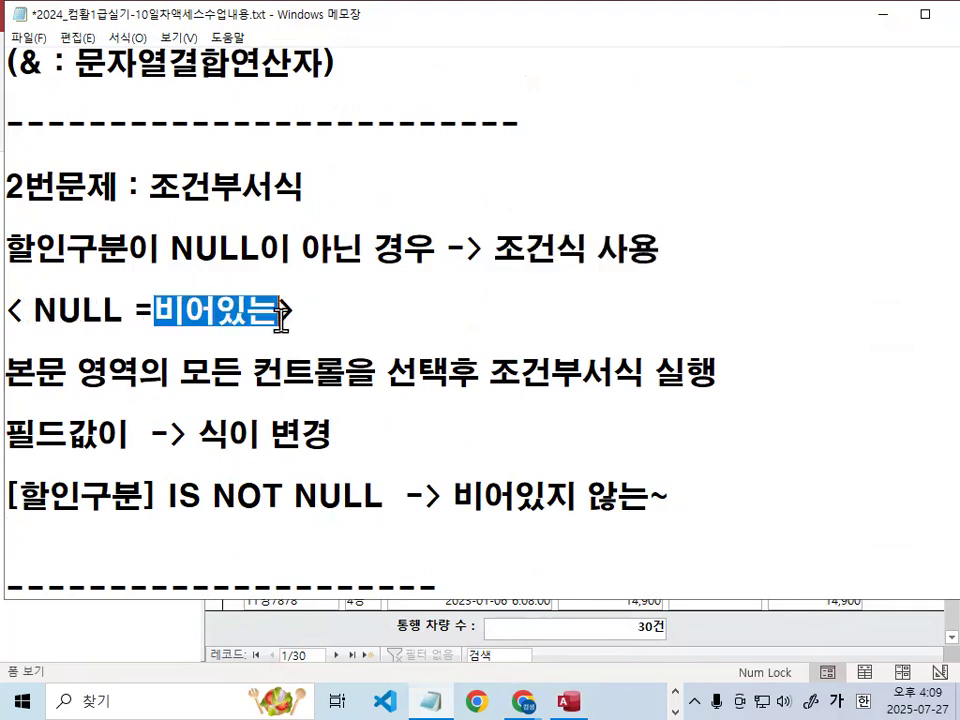
scroll(281, 318, down, 1)
drag(199, 339, 316, 338)
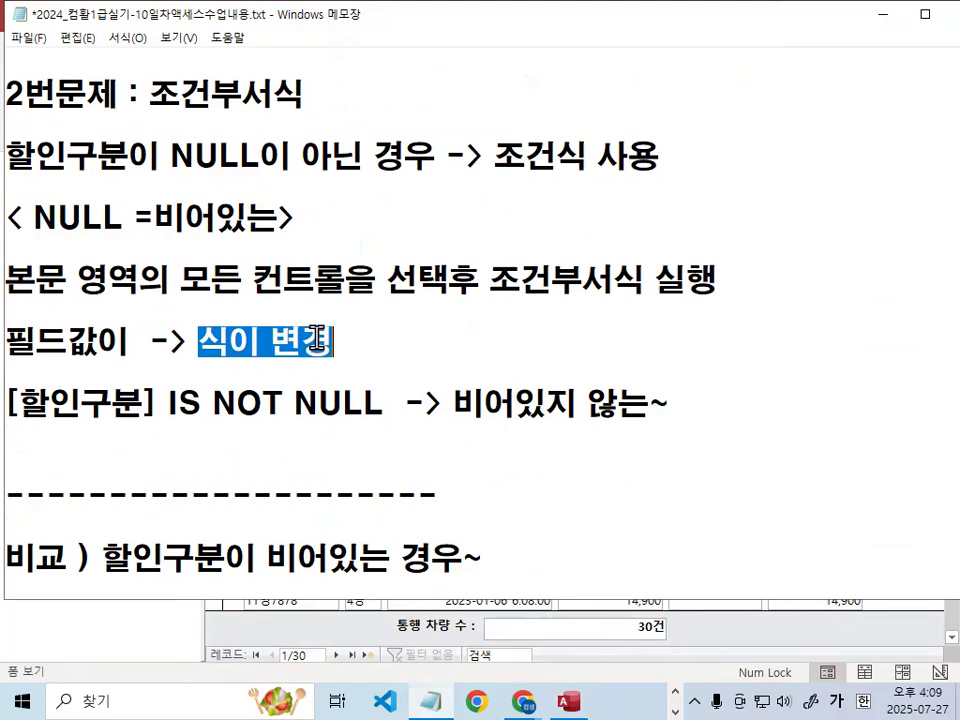
drag(181, 281, 362, 281)
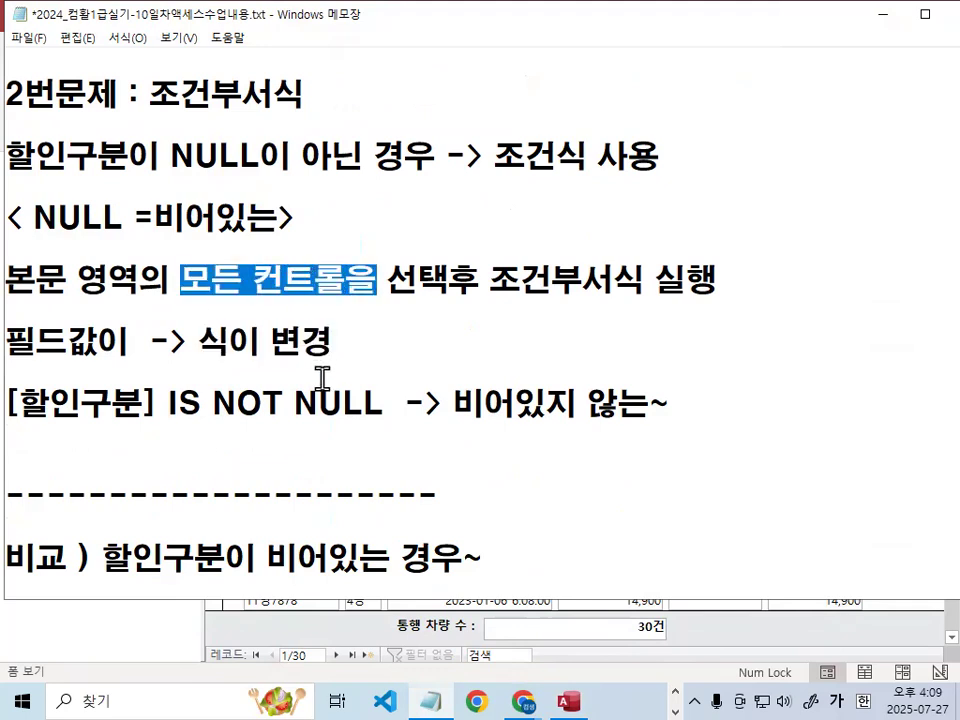
scroll(326, 369, down, 1)
drag(167, 311, 396, 311)
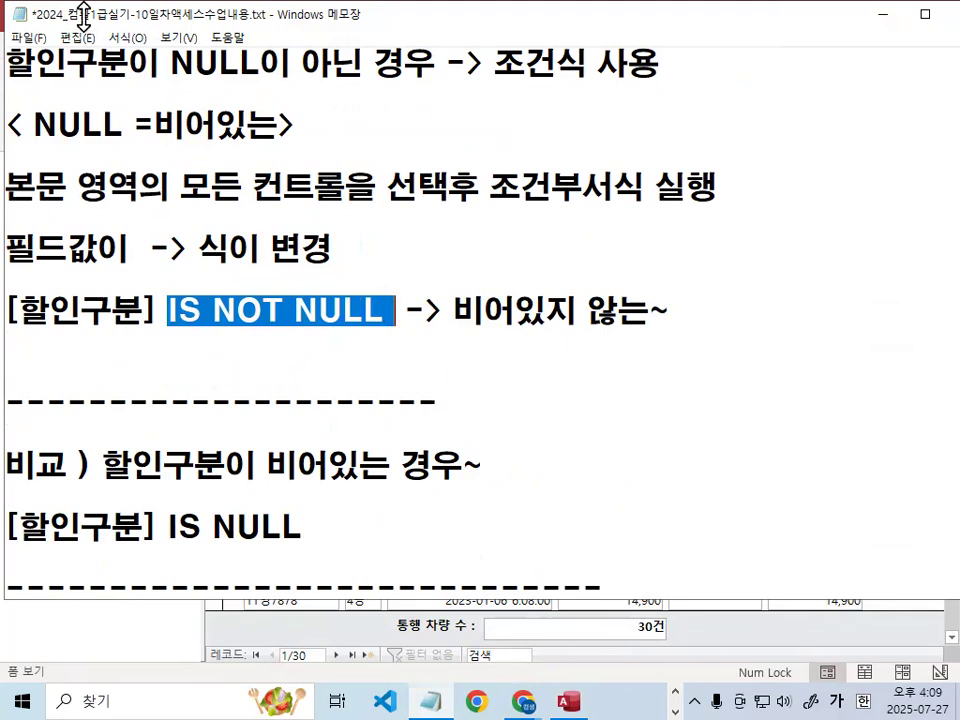
Step: Study each part of the notes' [할인구분] IS NOT NULL condition and its 비어있지 않는 explanation
click(221, 311)
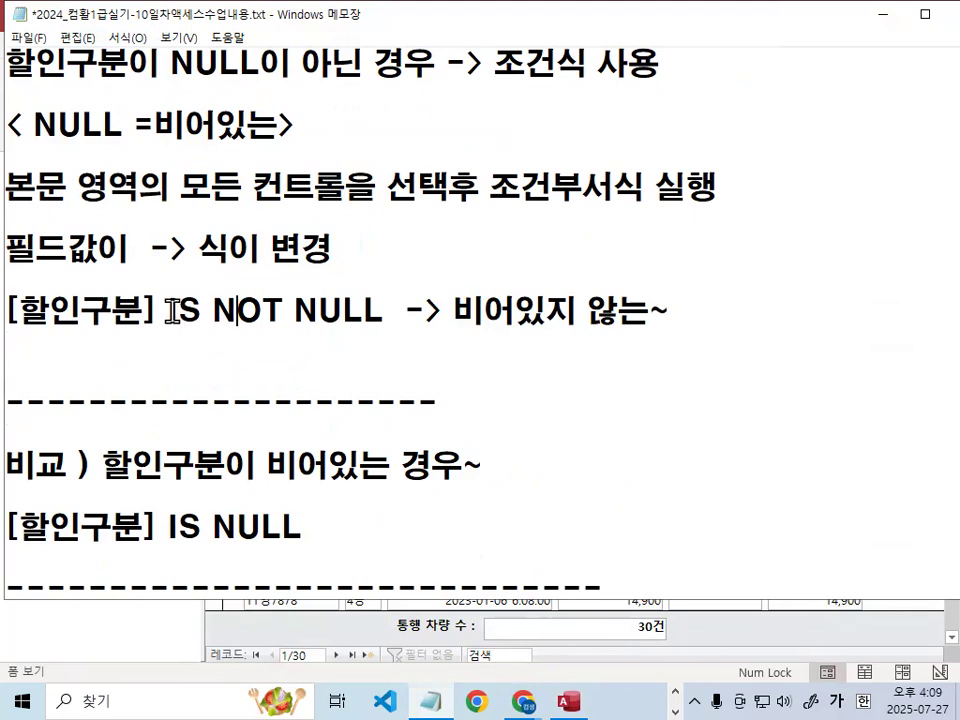
drag(170, 311, 205, 311)
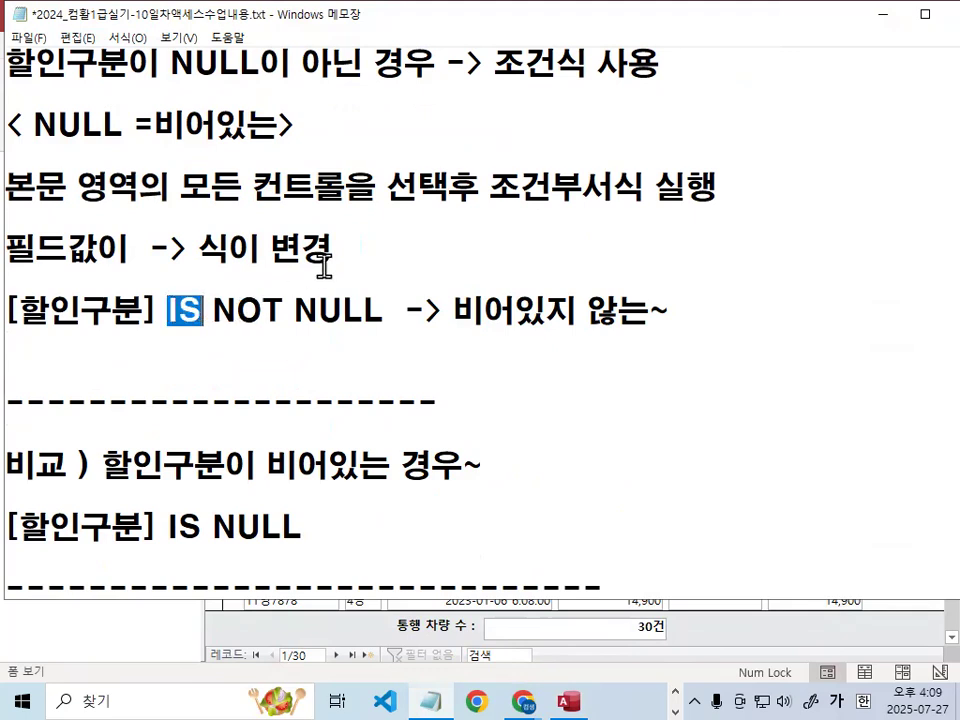
drag(295, 311, 383, 311)
drag(170, 311, 407, 311)
drag(214, 311, 283, 311)
drag(168, 311, 210, 311)
drag(454, 305, 652, 302)
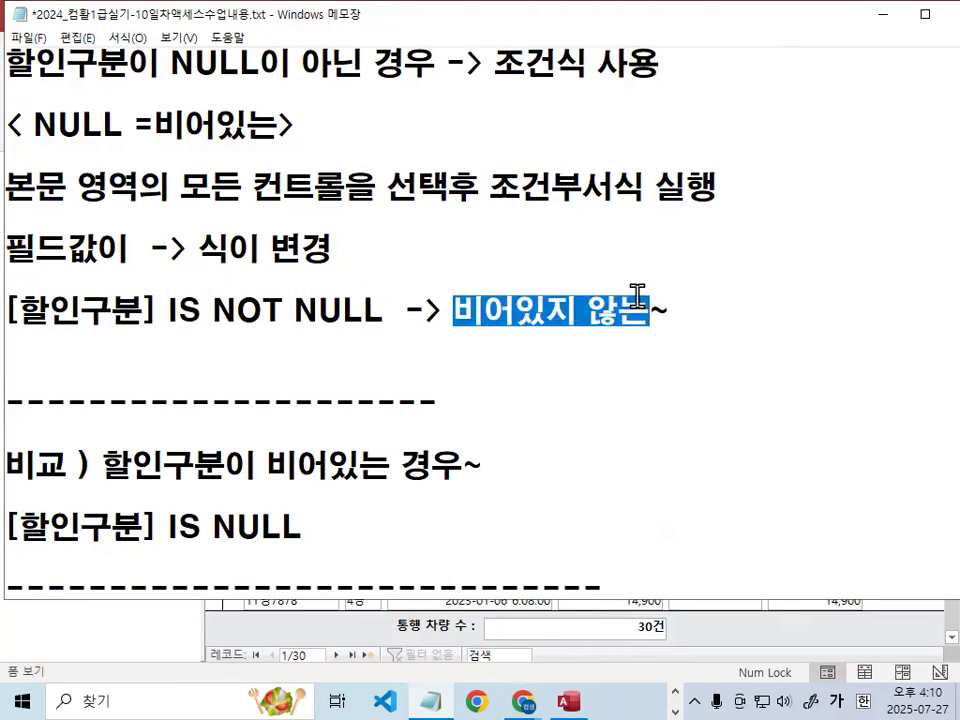
click(637, 296)
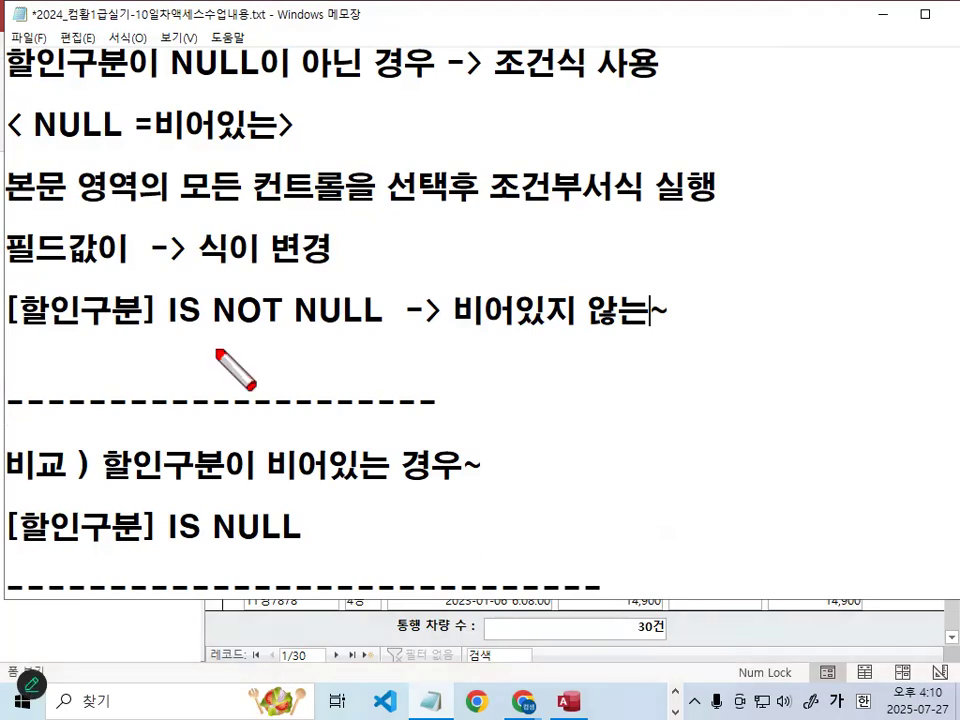
Step: Write the alternative condition [할인구분]<>"" on a new line below the IS NOT NULL line in the notes
key(End)
key(Return)
key(Return)
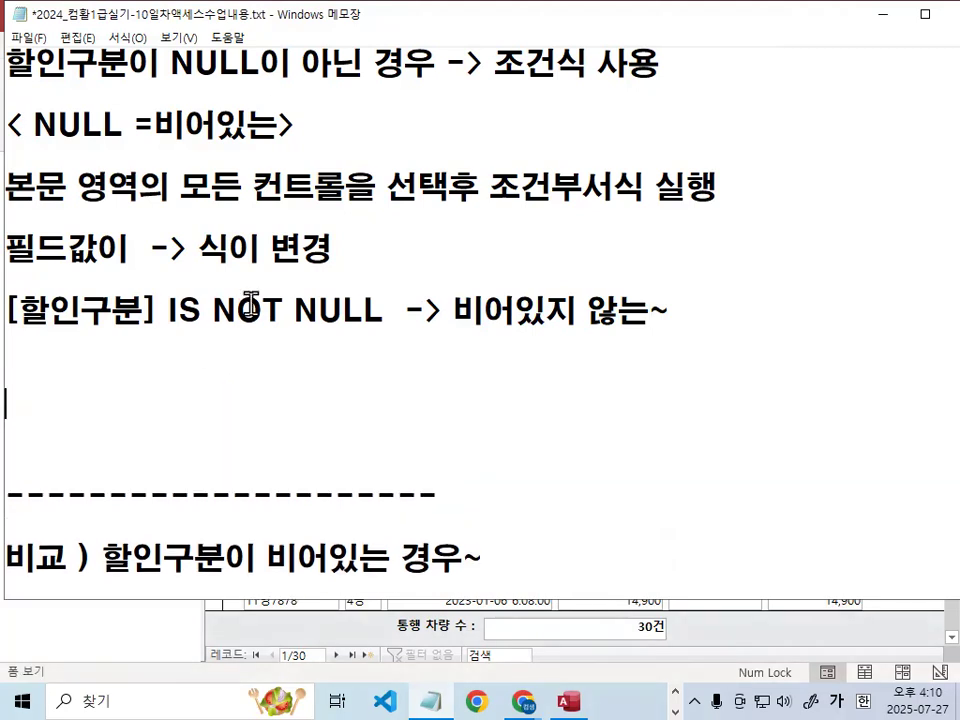
text([할인구부)
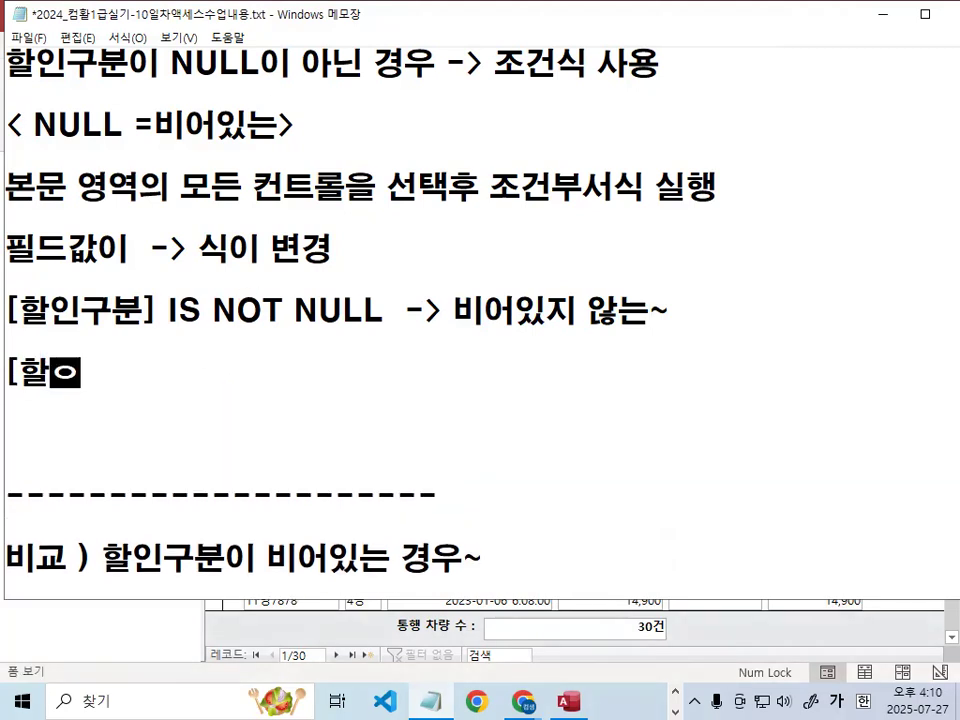
text(ㄴ])
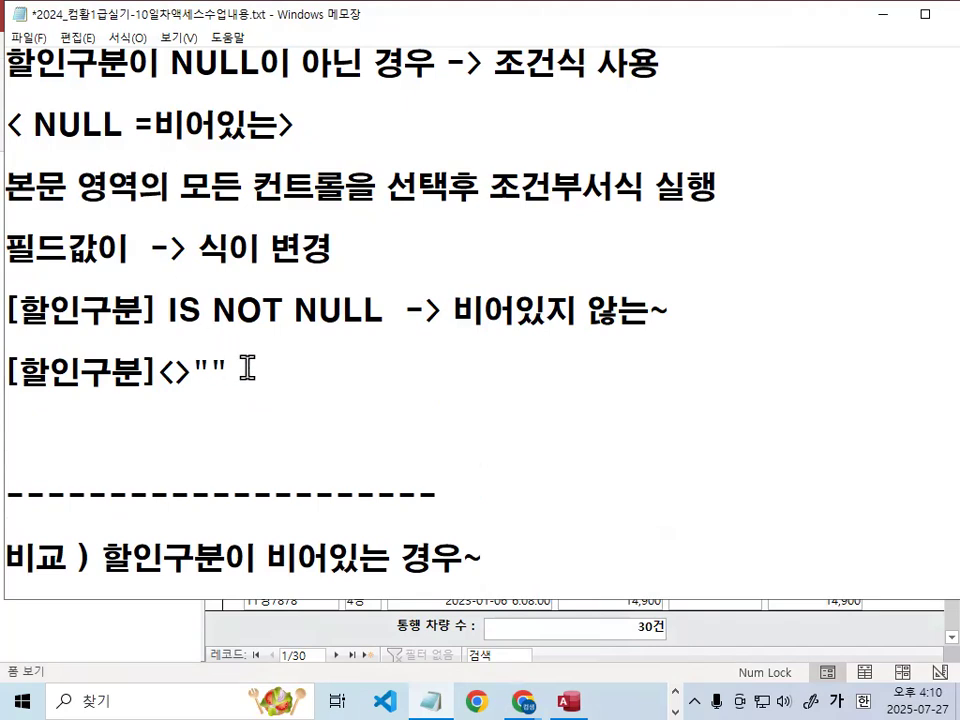
Step: Remove the [할인구분]<>"" line and the extra blank lines from the notes
drag(249, 366, 10, 366)
key(ctrl+x)
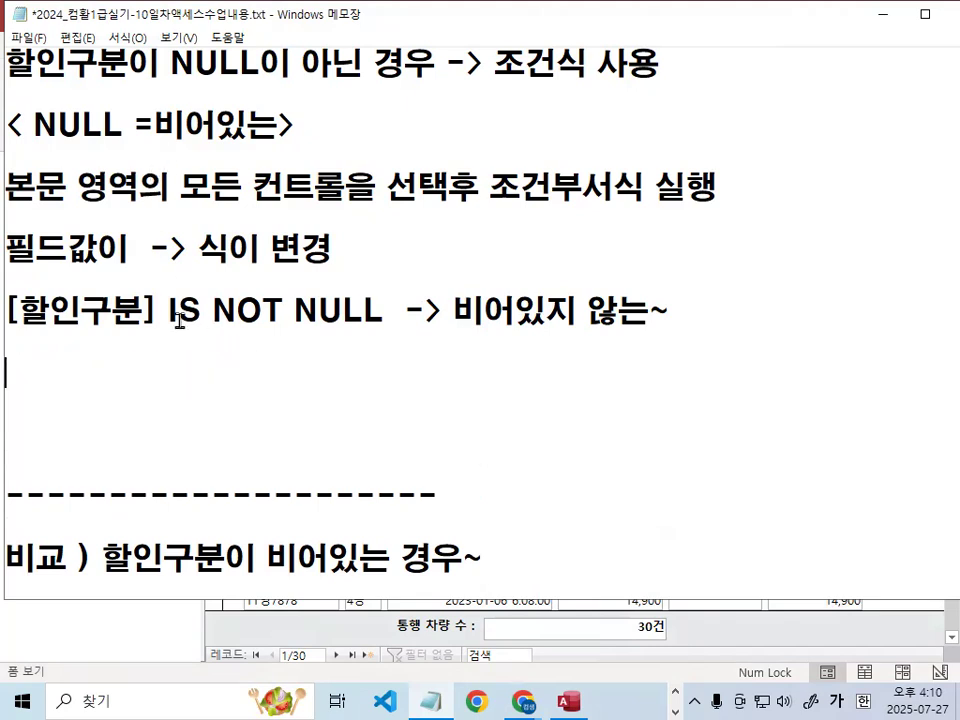
drag(170, 325, 384, 325)
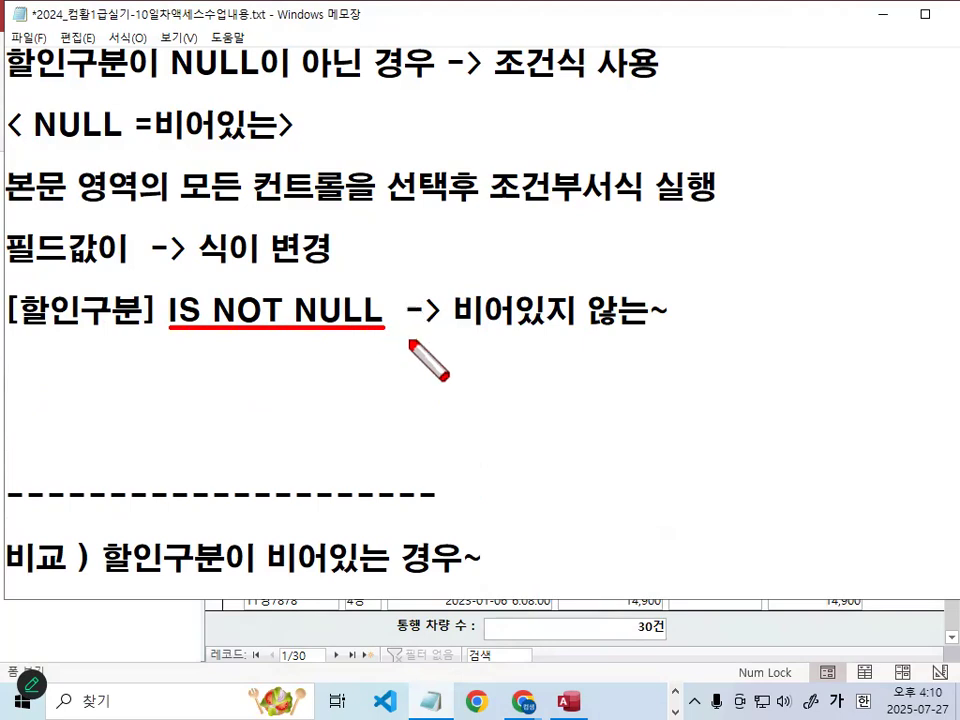
key(Escape)
key(Delete)
key(Delete)
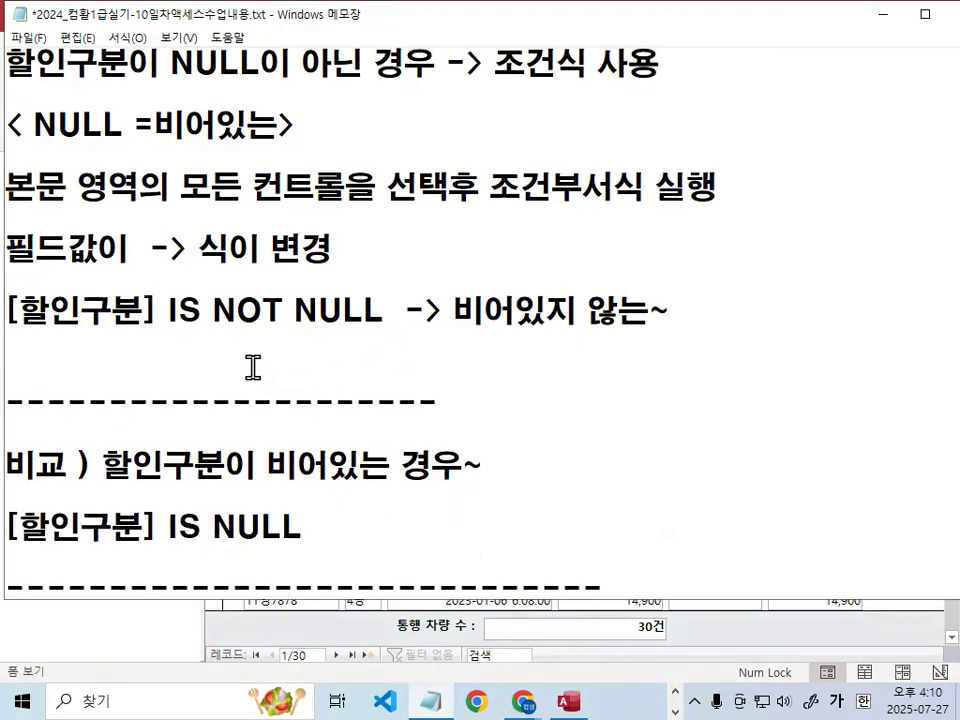
Step: Read the notes' comparison condition [할인구분] IS NULL for empty values, and return to the Access form
scroll(247, 315, down, 1)
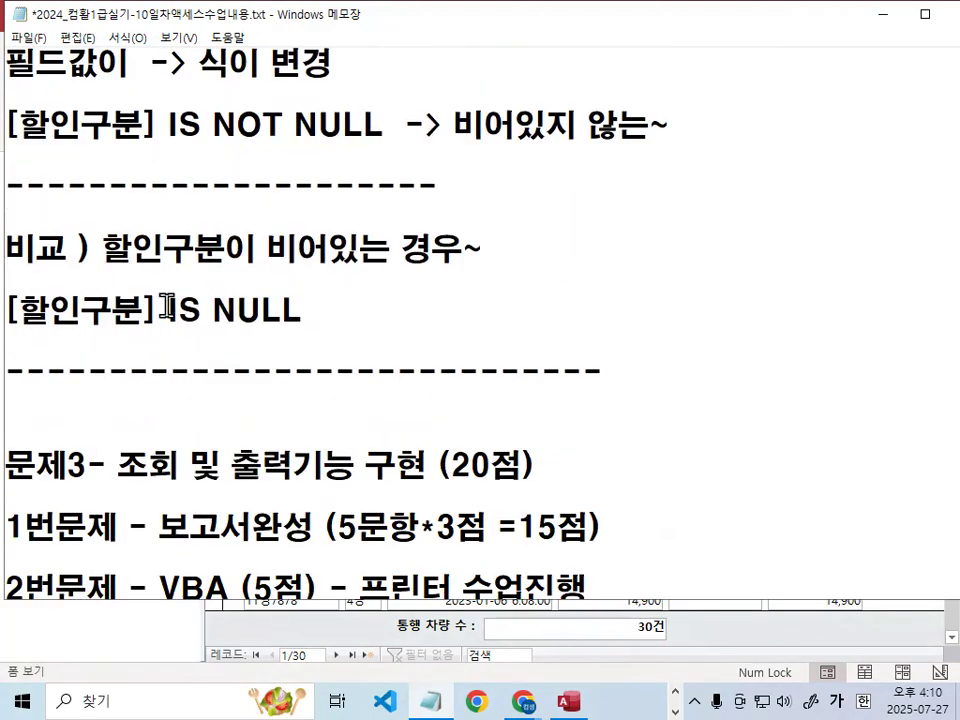
drag(165, 312, 300, 310)
click(300, 310)
key(super+Down)
Step: Switch the 통행차량보기 form to Design view and select all controls in the 본문 section
click(26, 112)
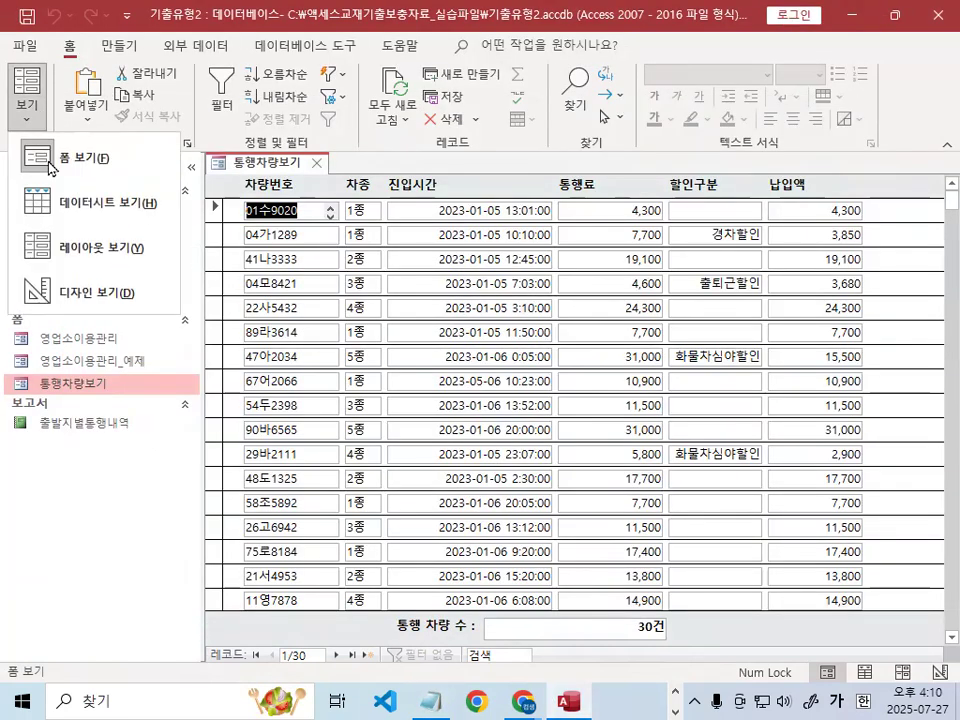
click(60, 230)
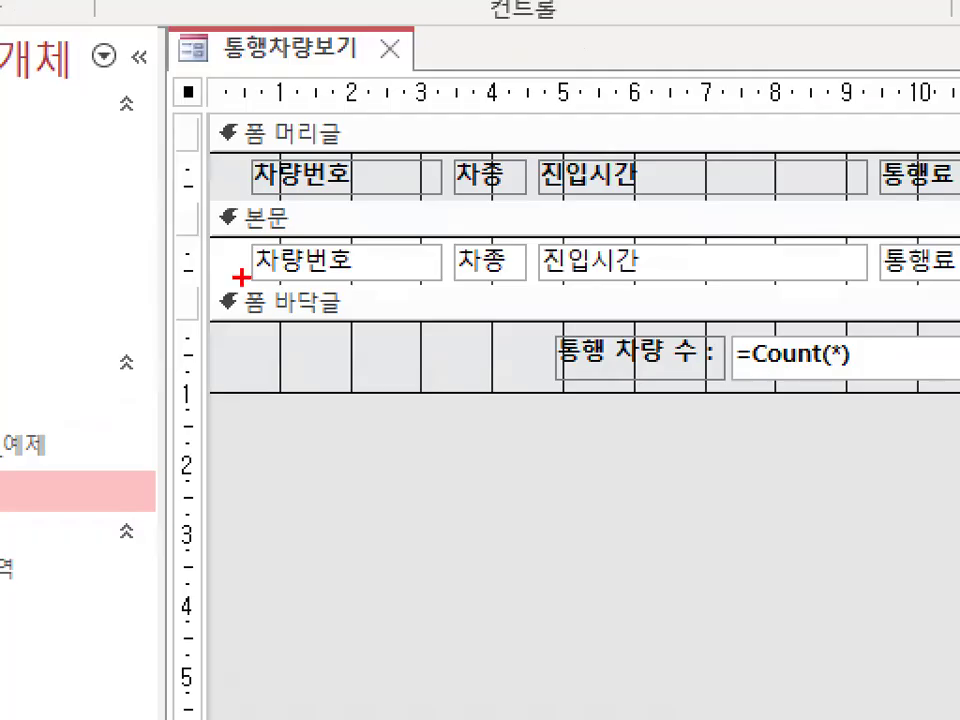
mouse_move(528, 268)
mouse_down()
mouse_move(478, 277)
mouse_move(249, 250)
mouse_move(467, 270)
mouse_up()
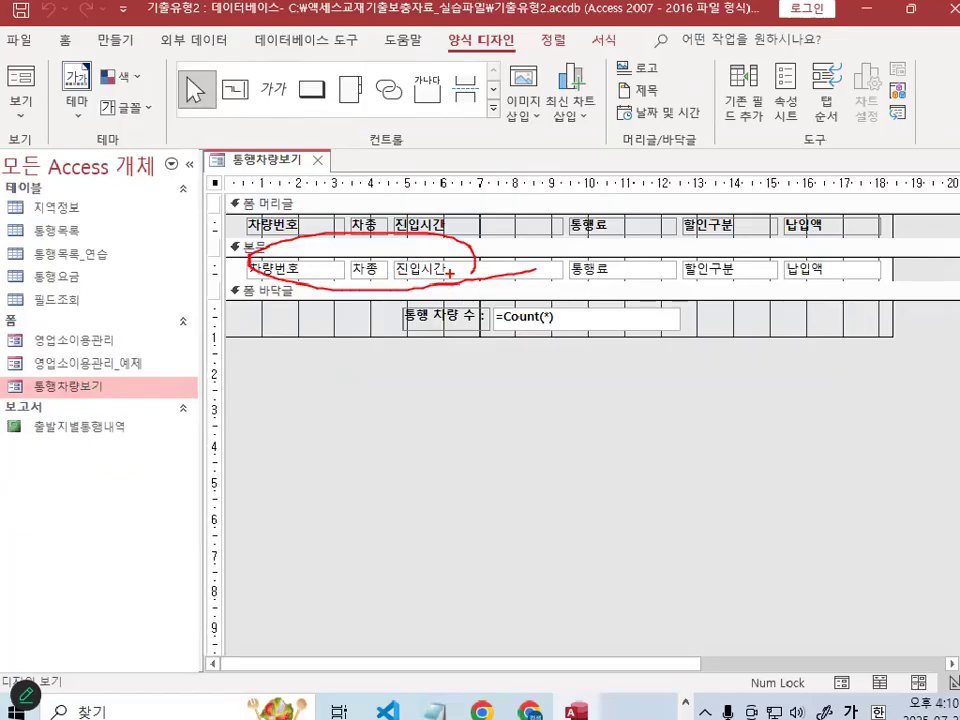
click(220, 268)
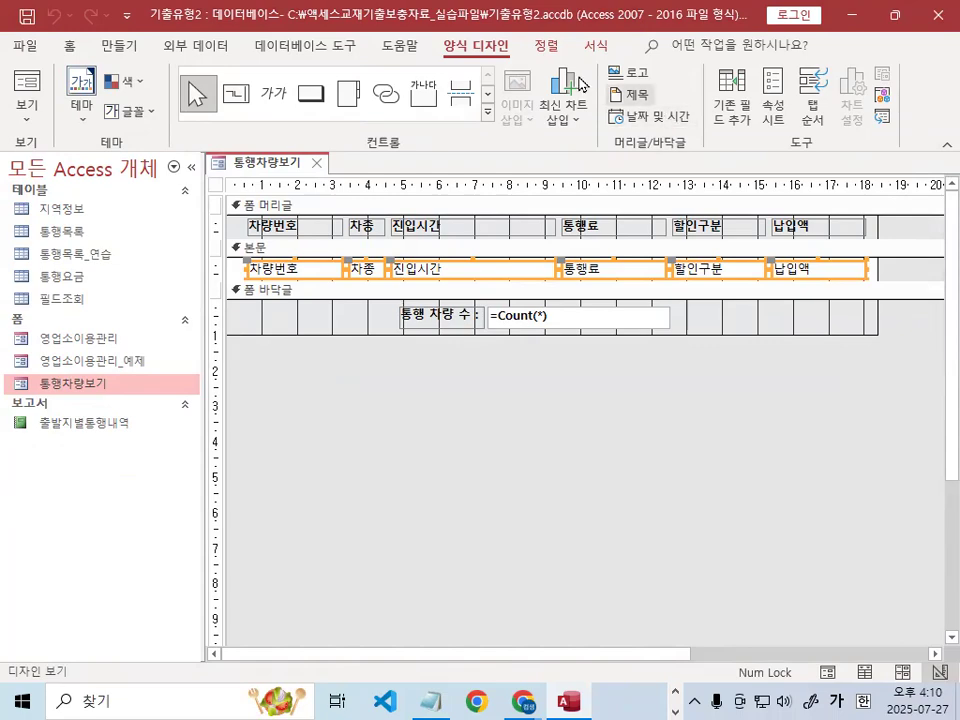
click(596, 45)
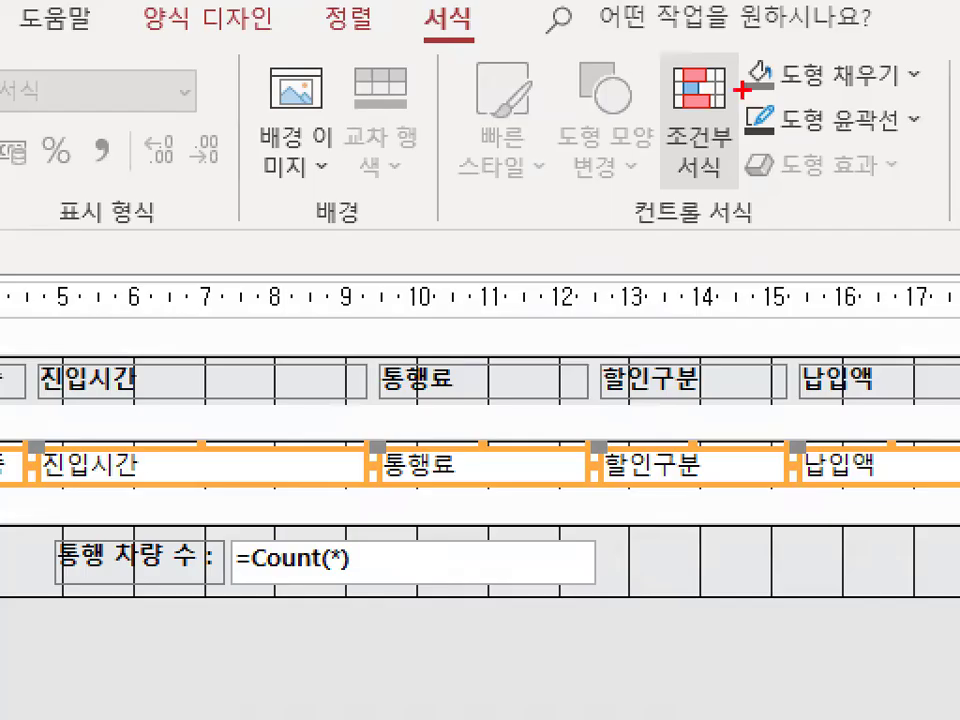
mouse_move(741, 102)
mouse_down()
mouse_move(758, 85)
mouse_move(720, 124)
mouse_move(743, 110)
mouse_up()
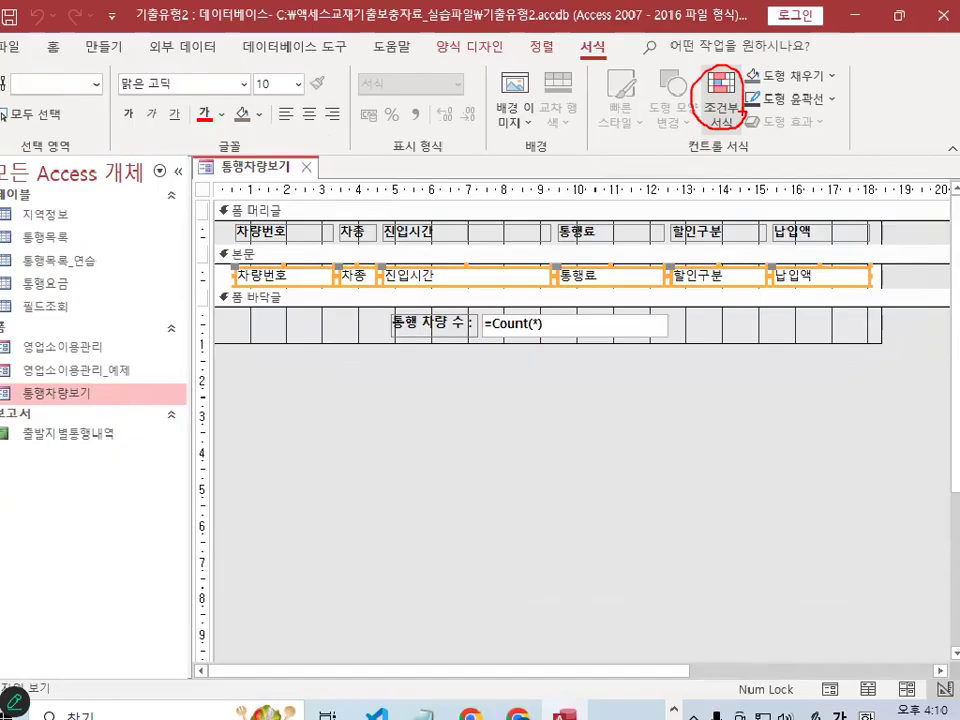
click(706, 170)
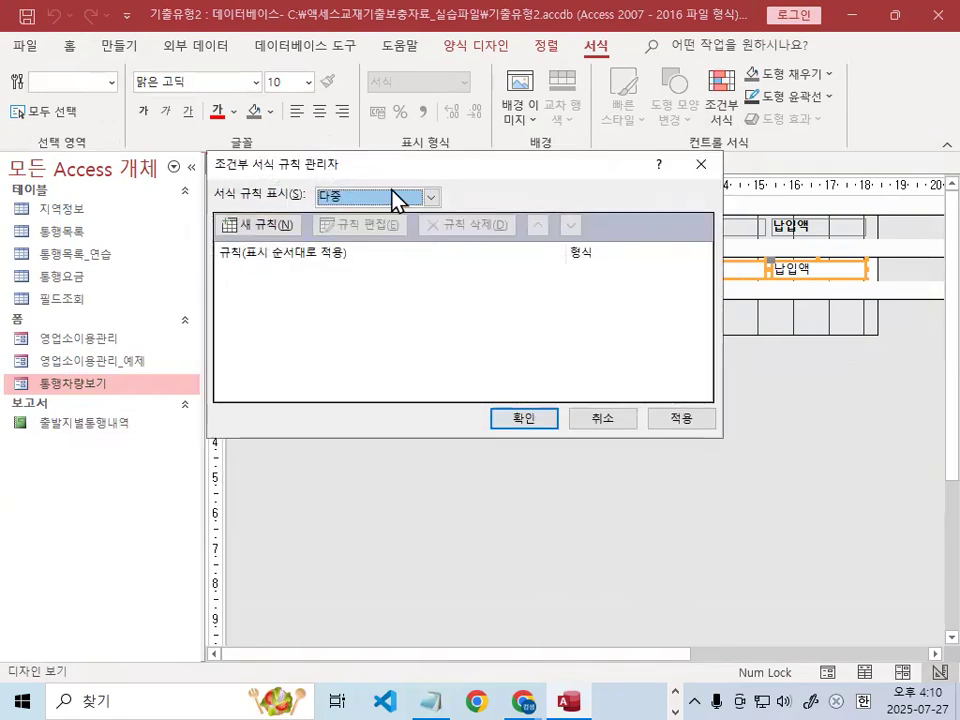
click(259, 232)
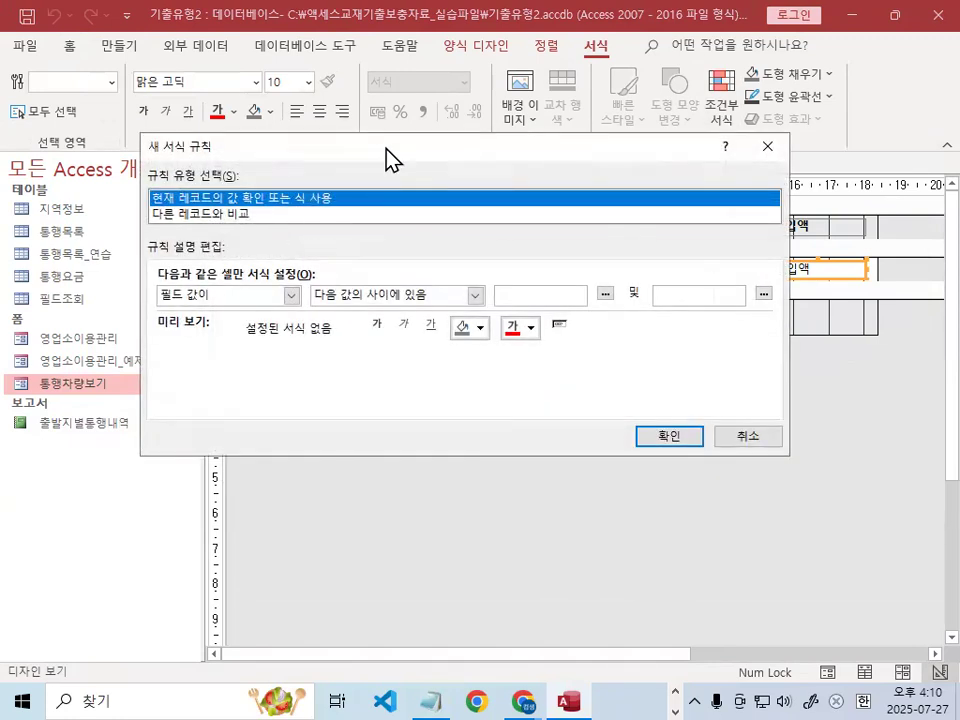
drag(386, 149, 456, 611)
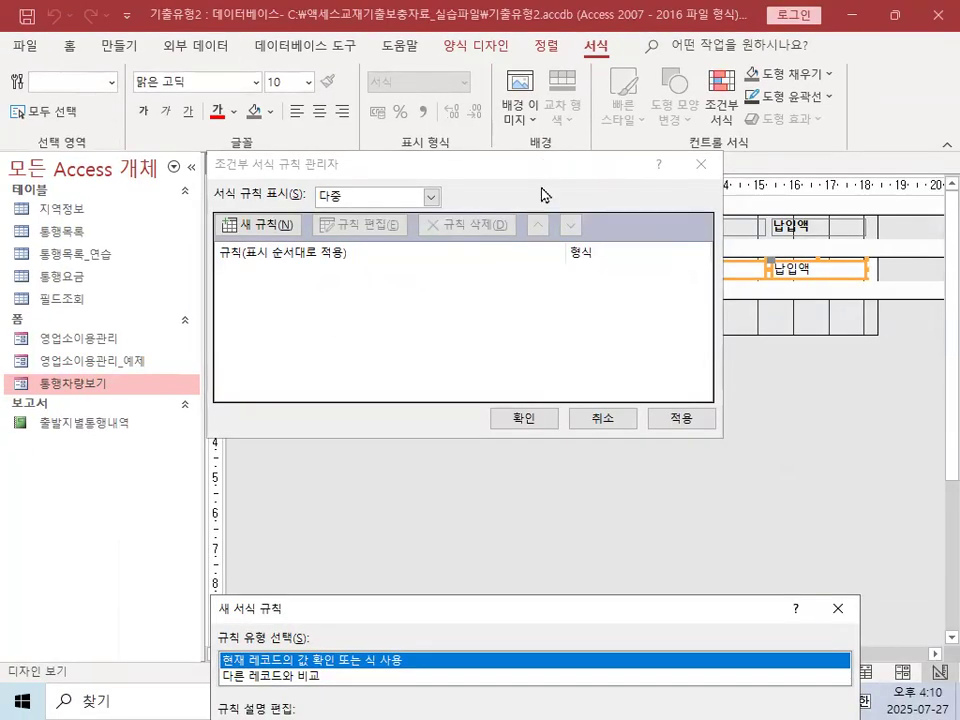
click(838, 608)
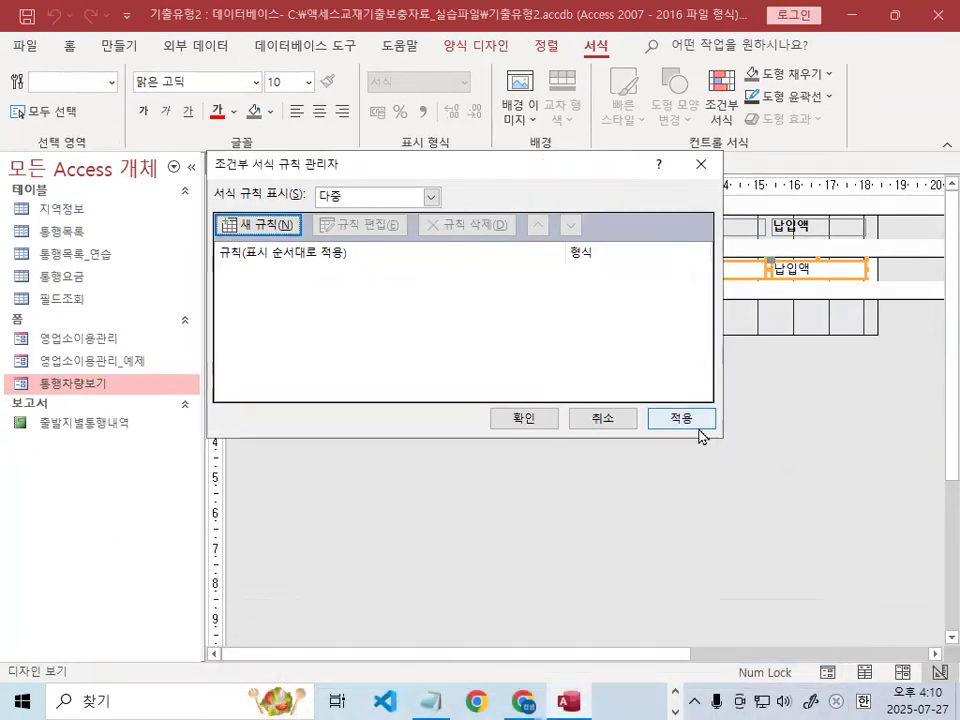
click(593, 420)
drag(463, 272, 436, 272)
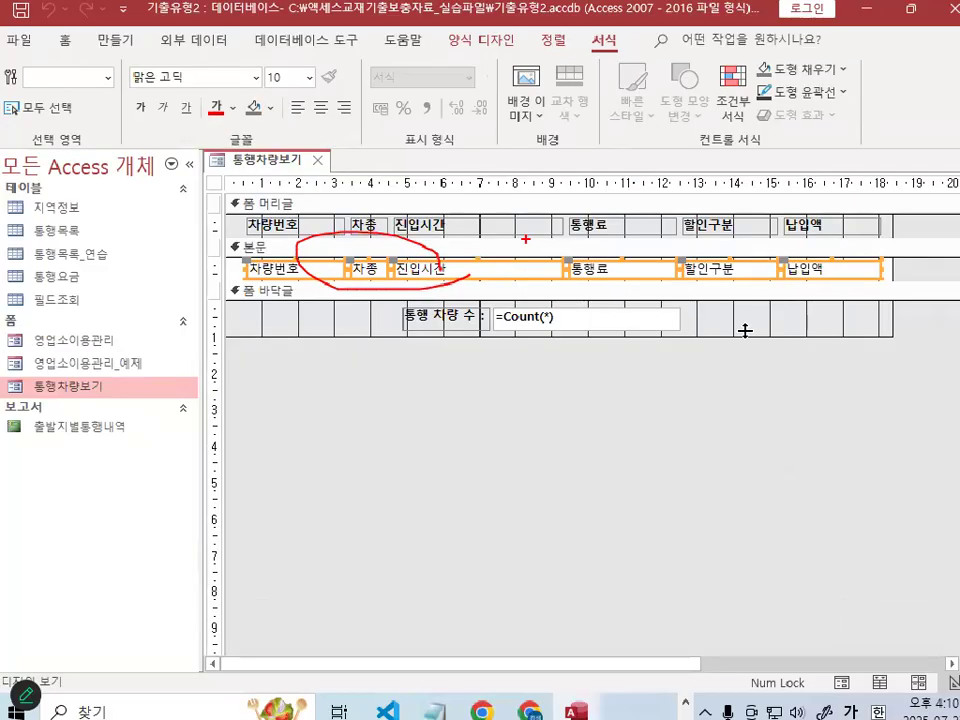
click(726, 91)
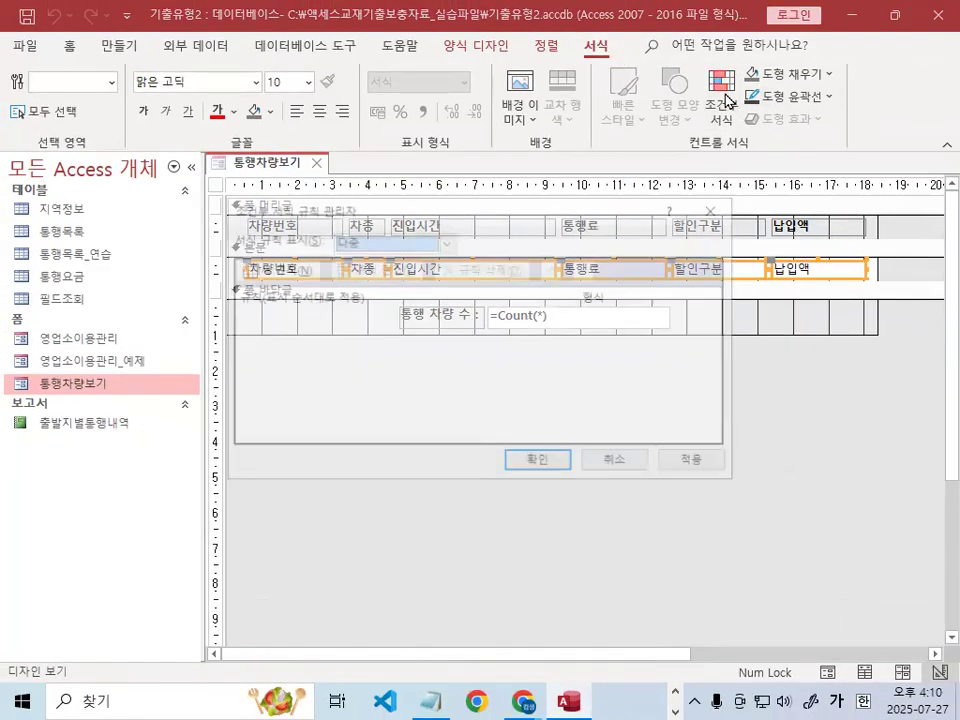
click(299, 272)
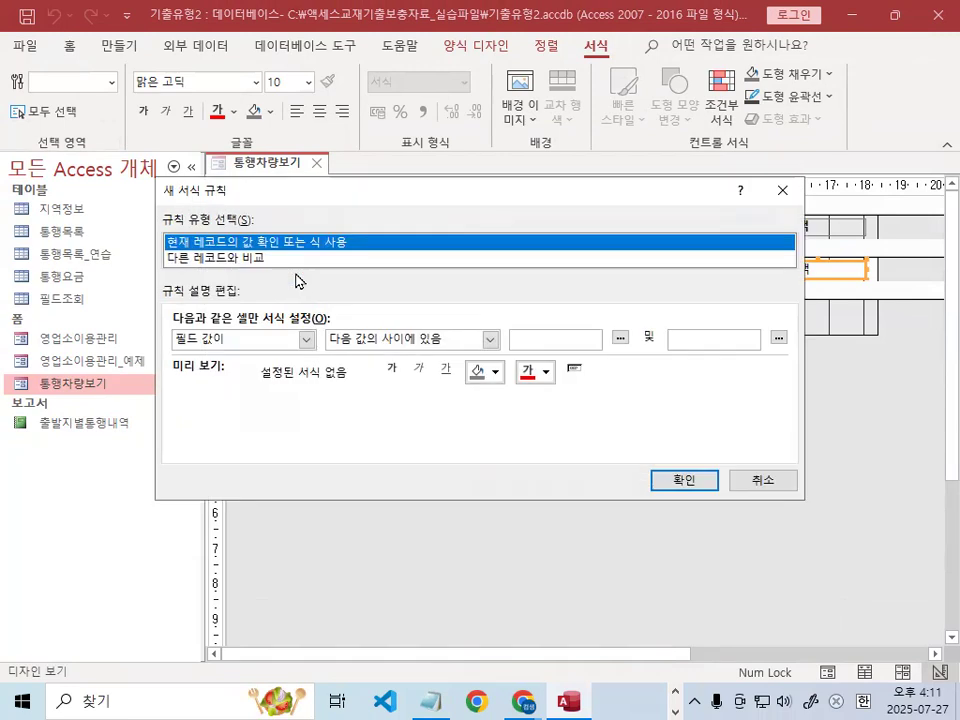
click(207, 344)
click(215, 377)
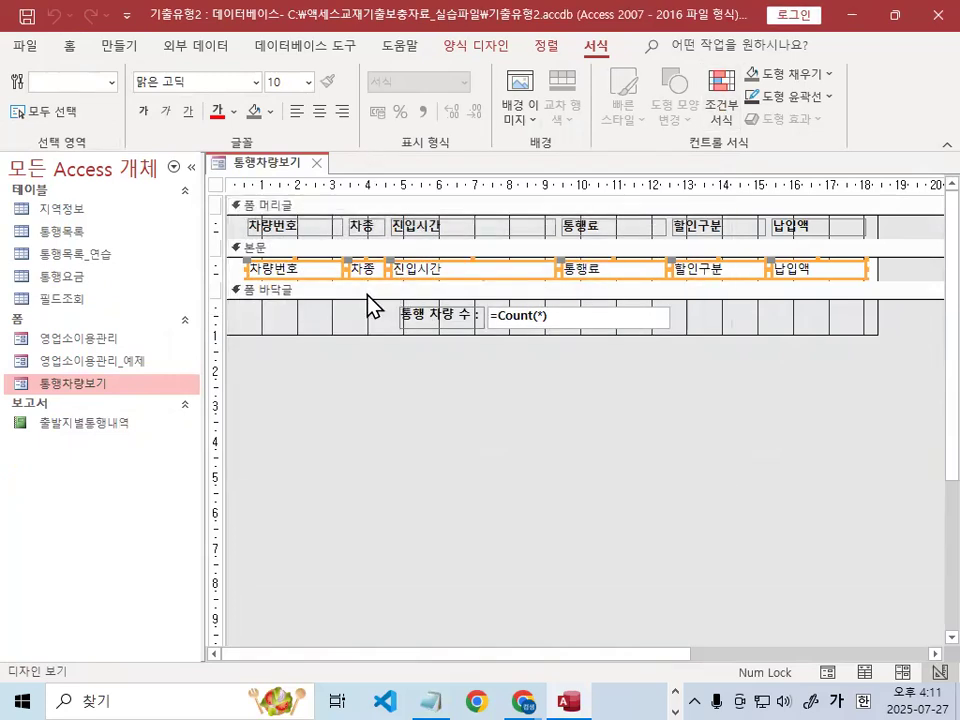
Step: Start a new conditional formatting rule for the selected 본문 controls and set its condition type to 식이
click(722, 85)
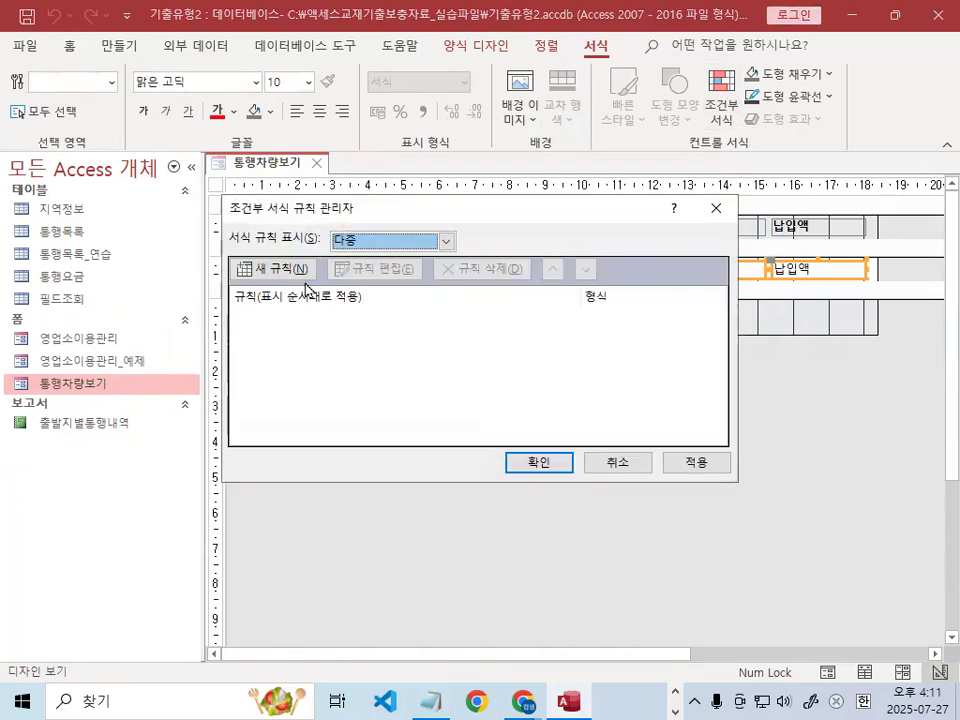
click(299, 270)
click(306, 339)
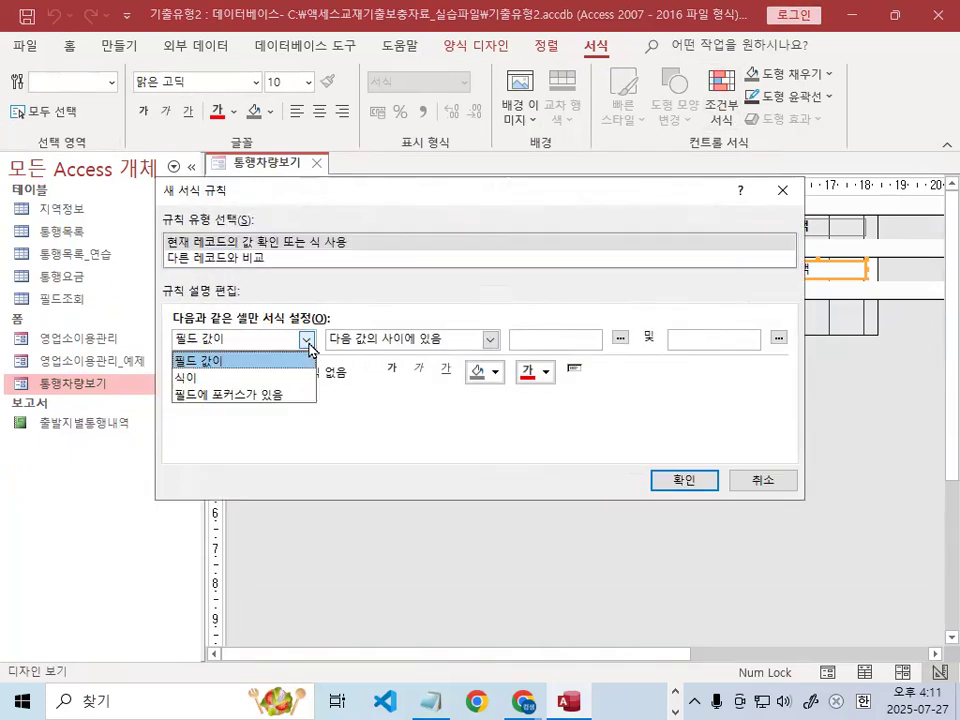
click(295, 378)
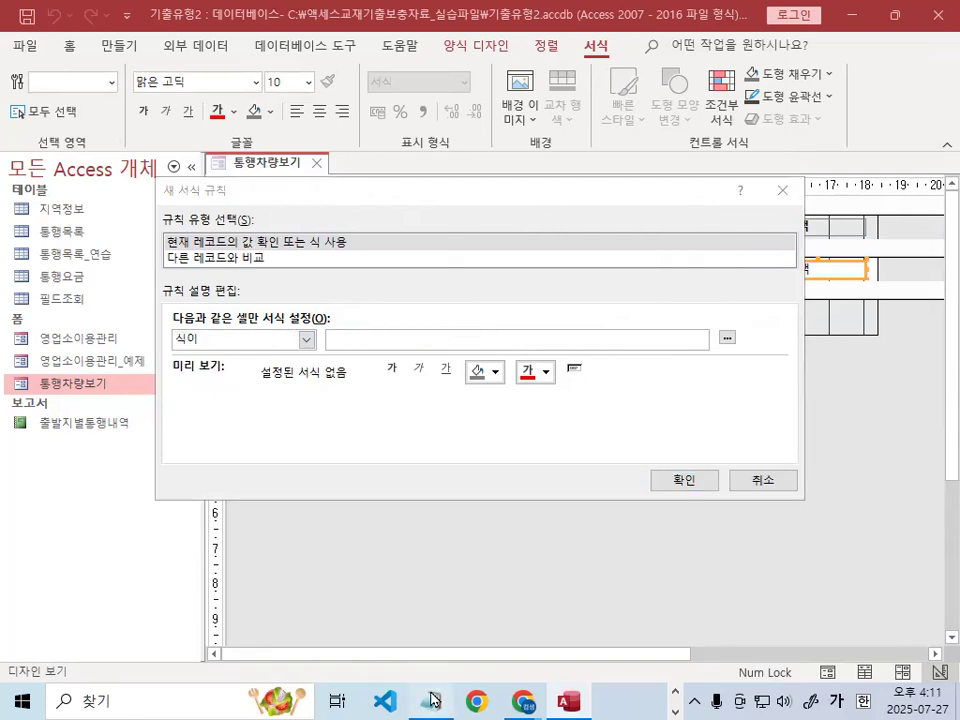
Step: Switch to the Notepad notes and read the condition expression for records where 할인구분 is not empty
click(427, 700)
scroll(183, 311, up, 1)
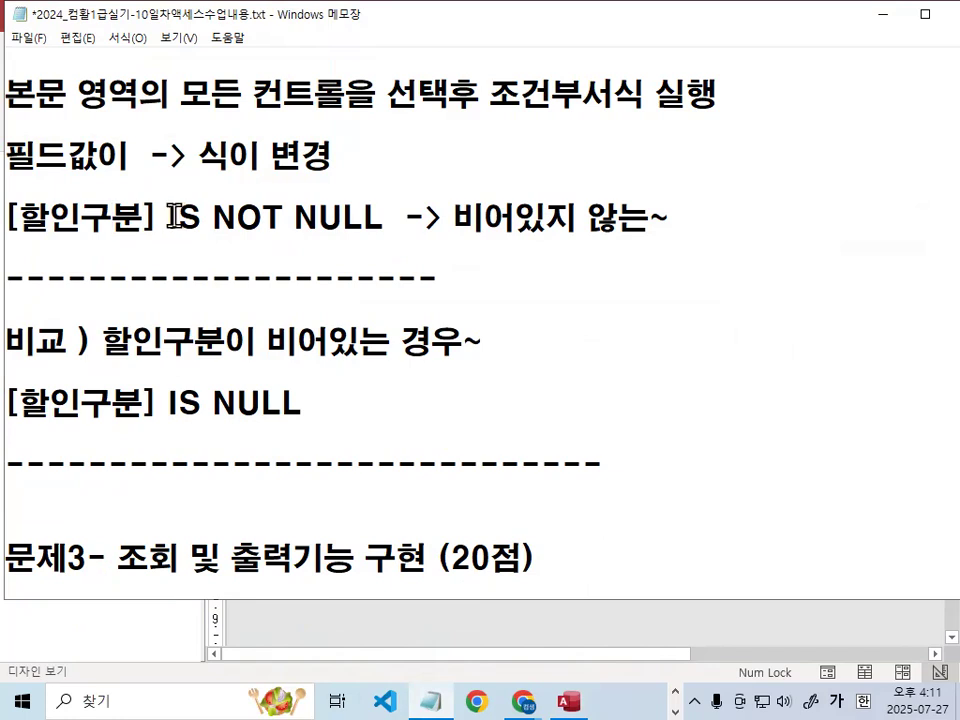
drag(168, 218, 388, 210)
click(414, 259)
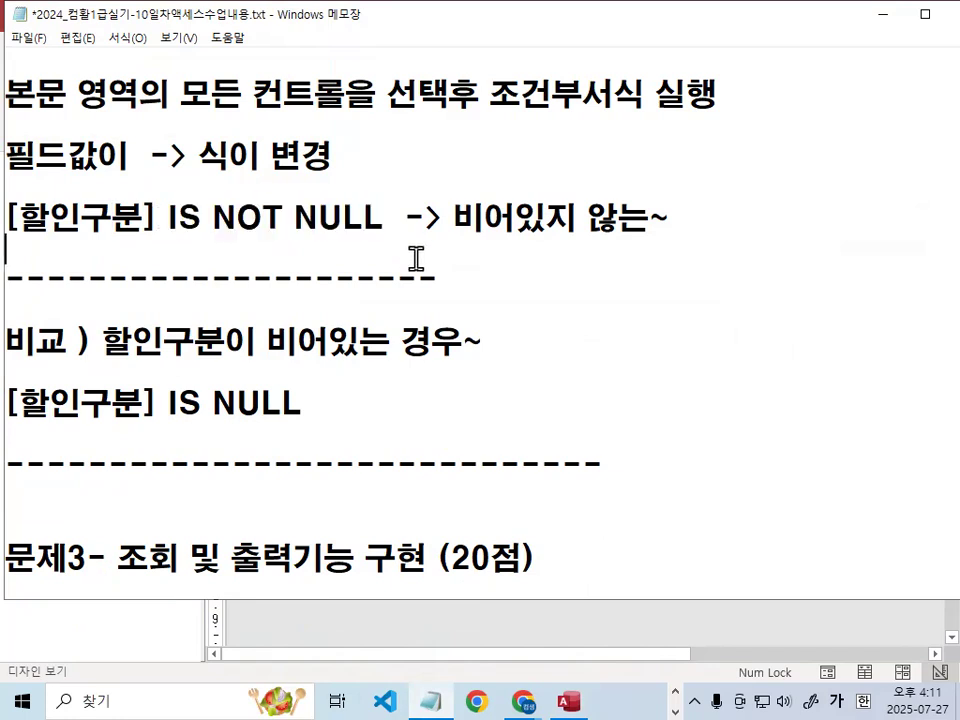